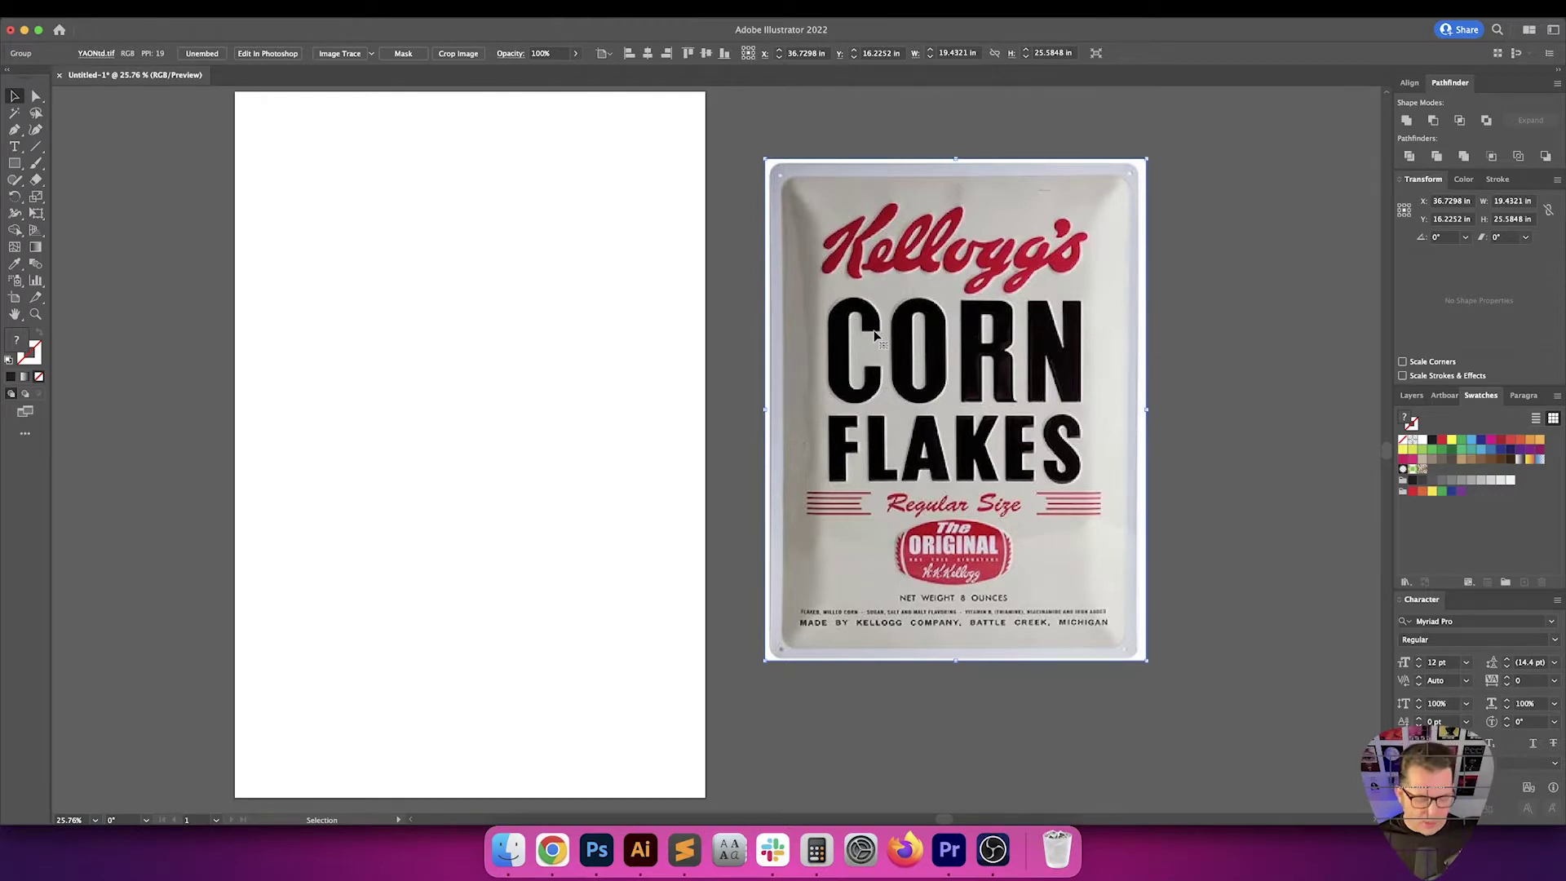
Place a line of placeholder point text on the upper artboard and scale it up to about 94 pt
left_click(589, 331)
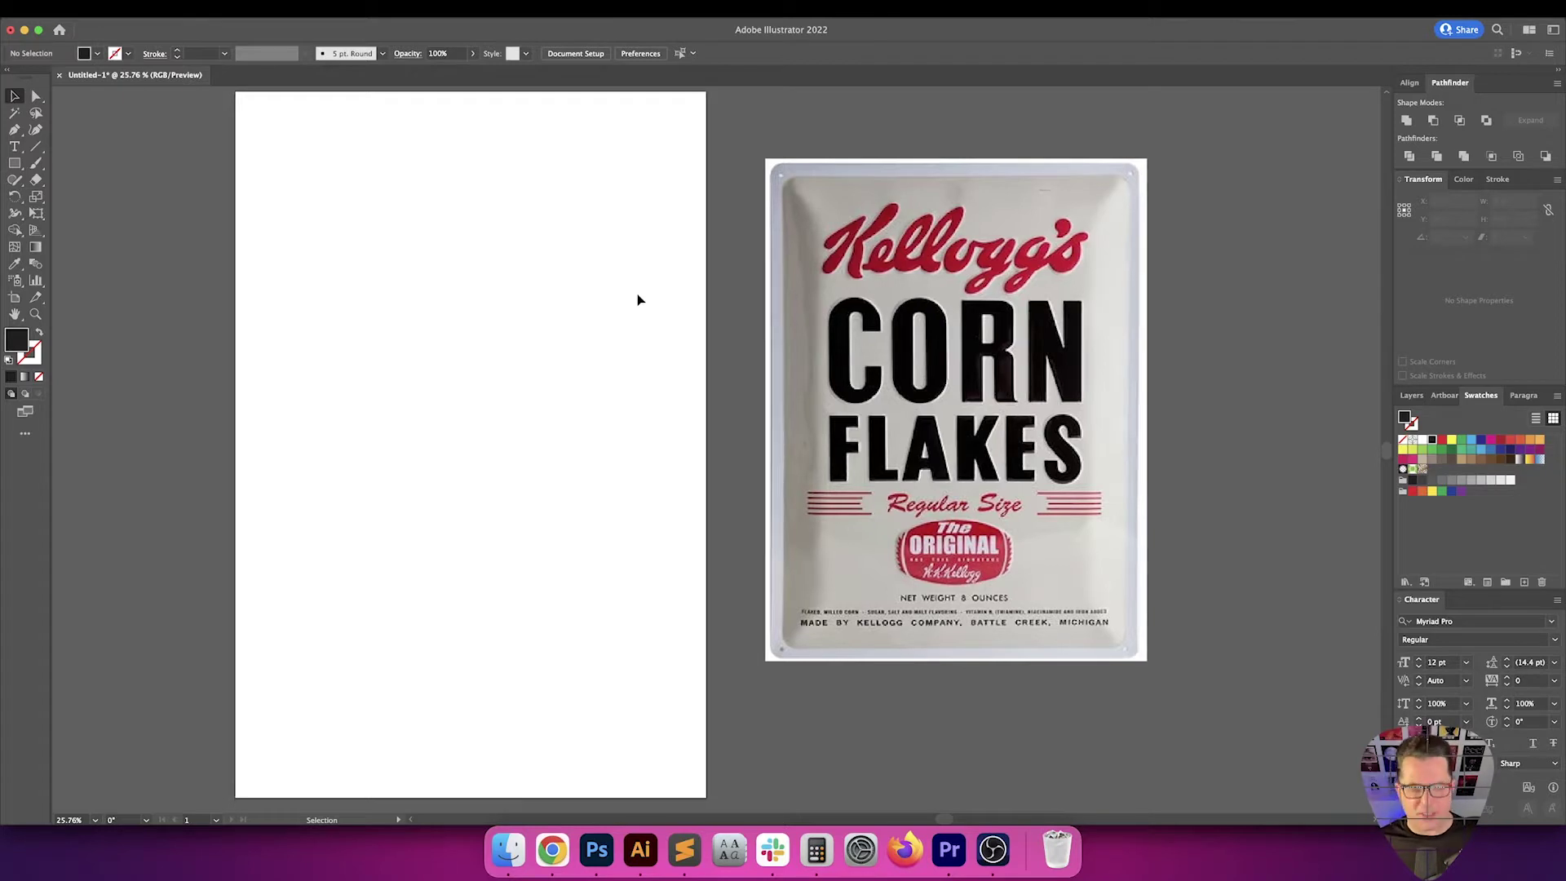
scroll(639, 300, "left", 2)
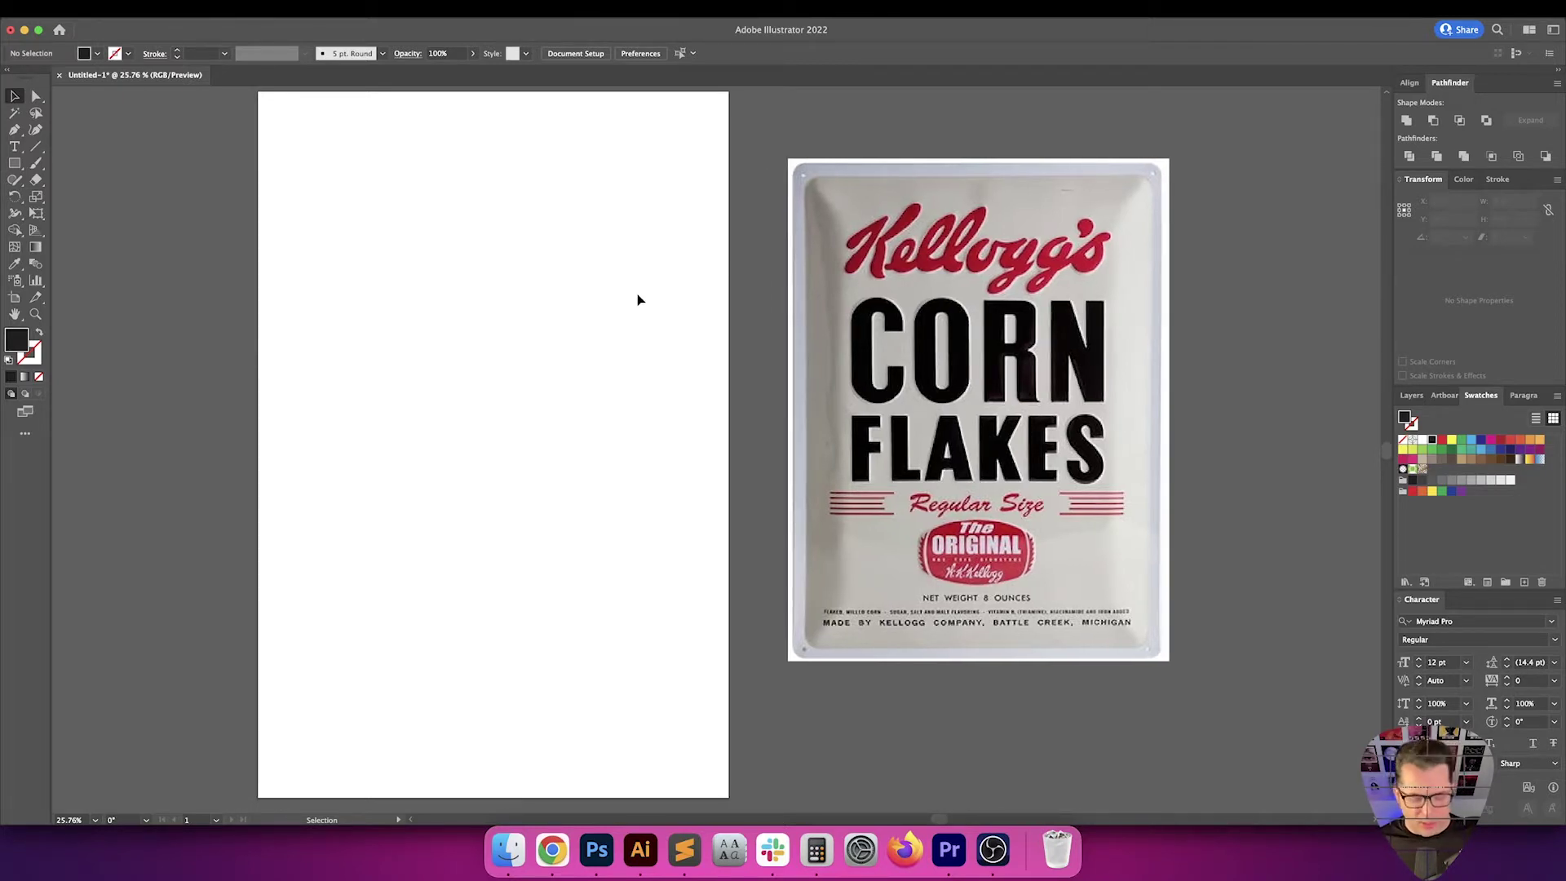
key("t")
left_click(368, 291)
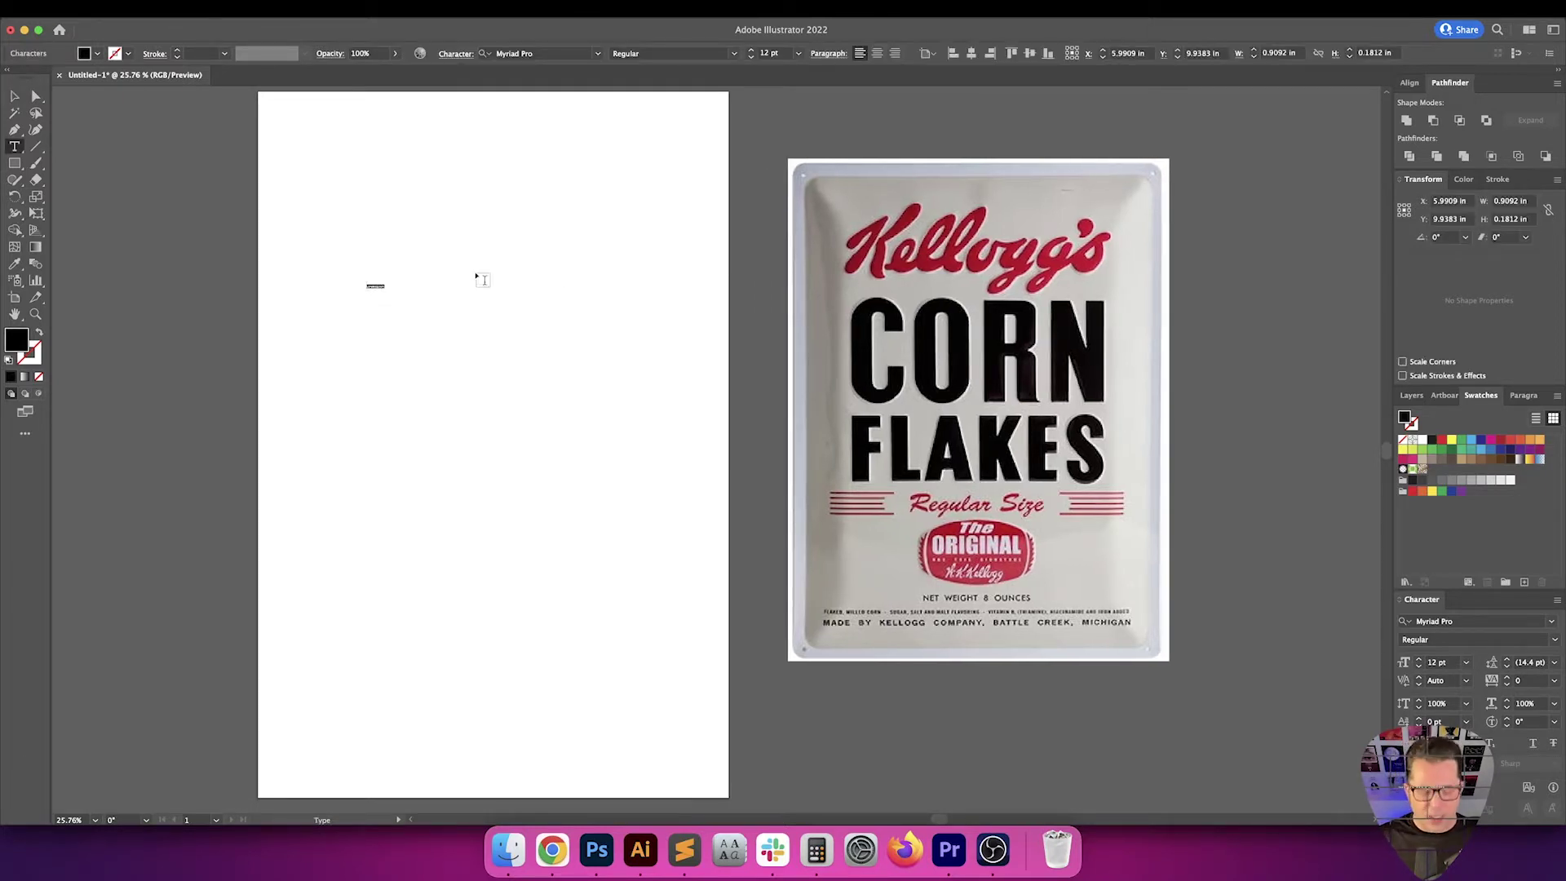
key("Escape")
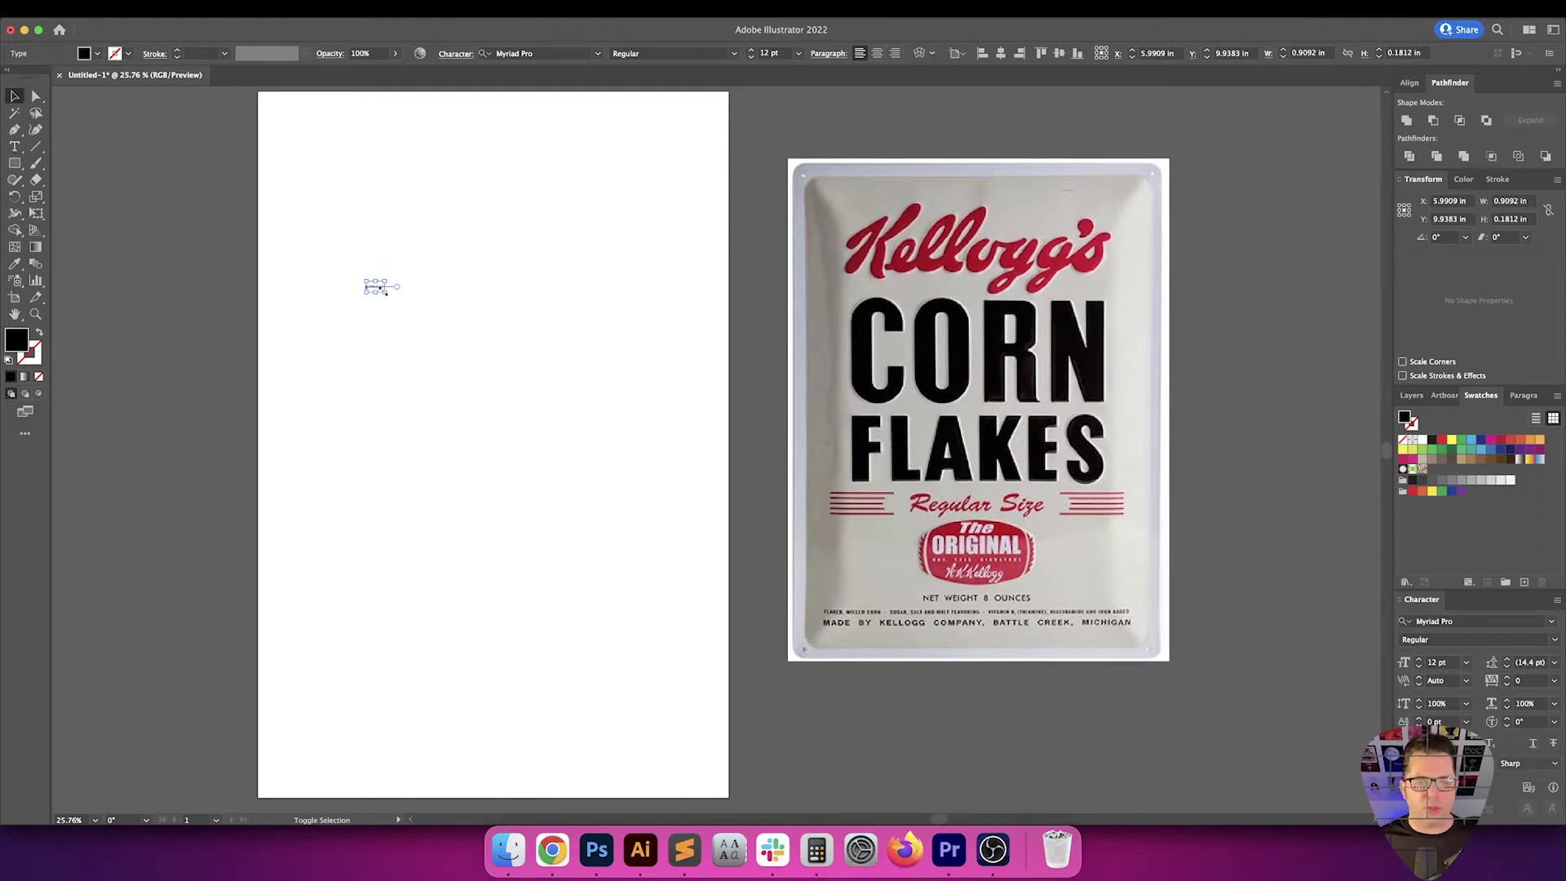
left_click_drag(385, 289, 602, 369)
Set the font of the placeholder text to Barley Script PERSONAL USE
left_click(598, 53)
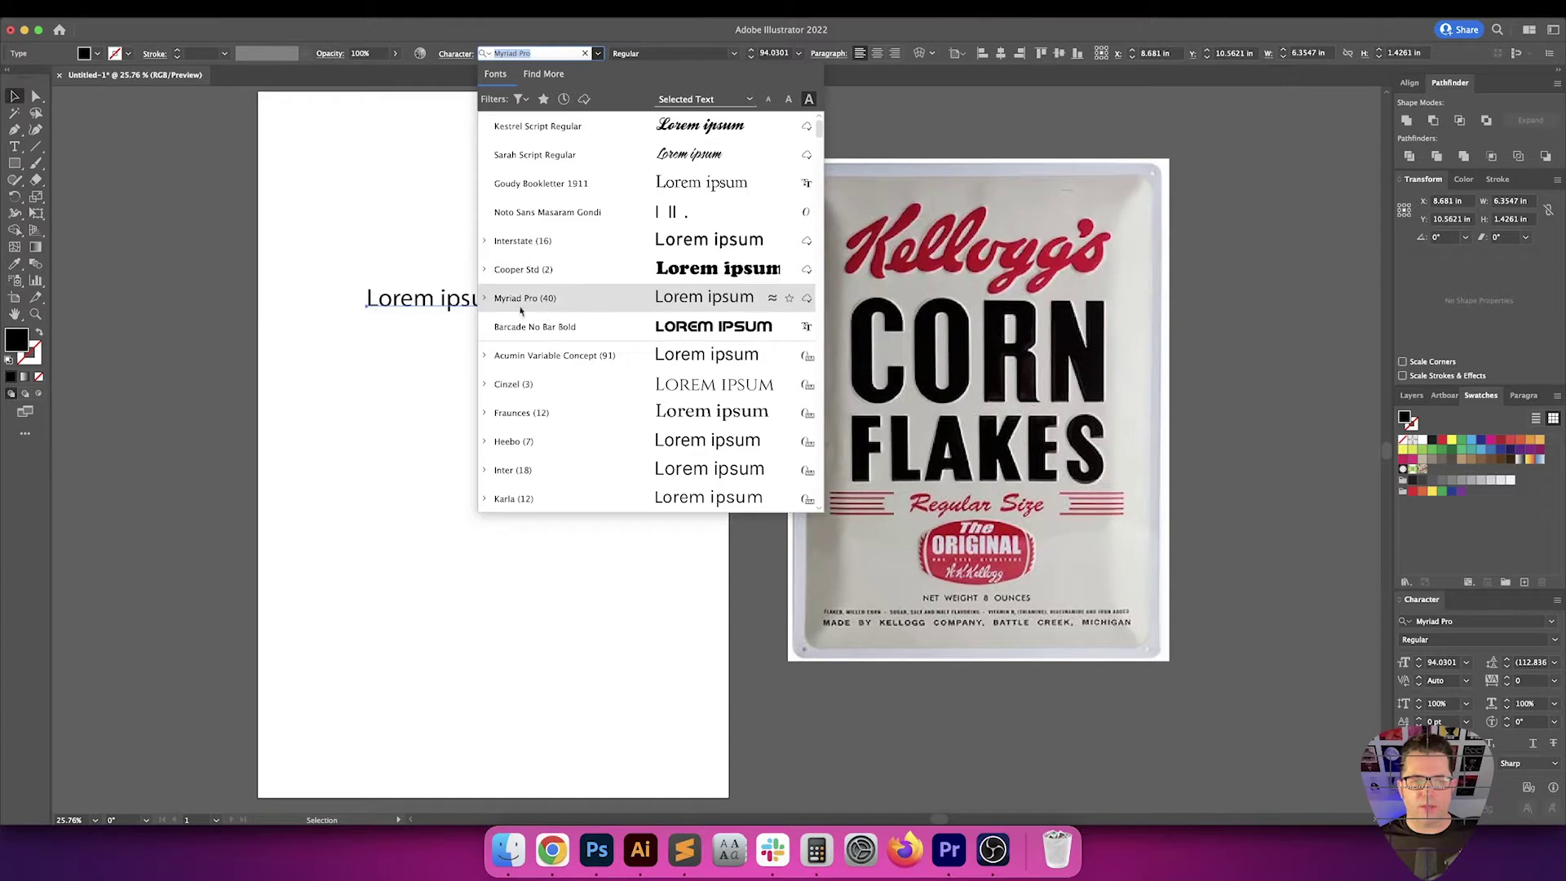
type("barley")
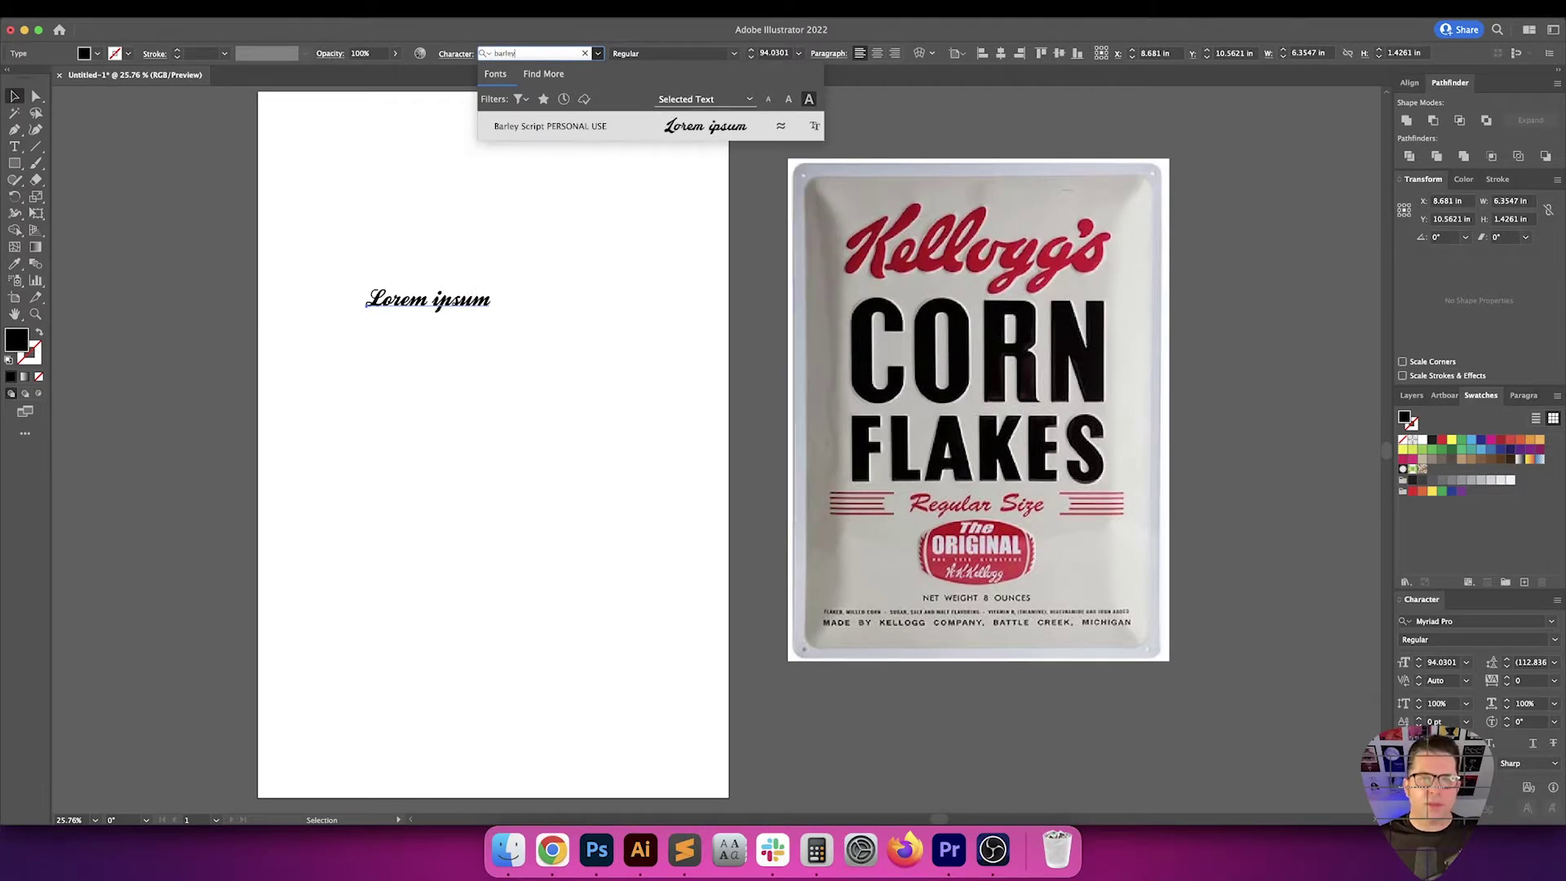
left_click(570, 126)
left_click(569, 312)
Replace the placeholder wording with "Pink Floyd"
triple_click(454, 306)
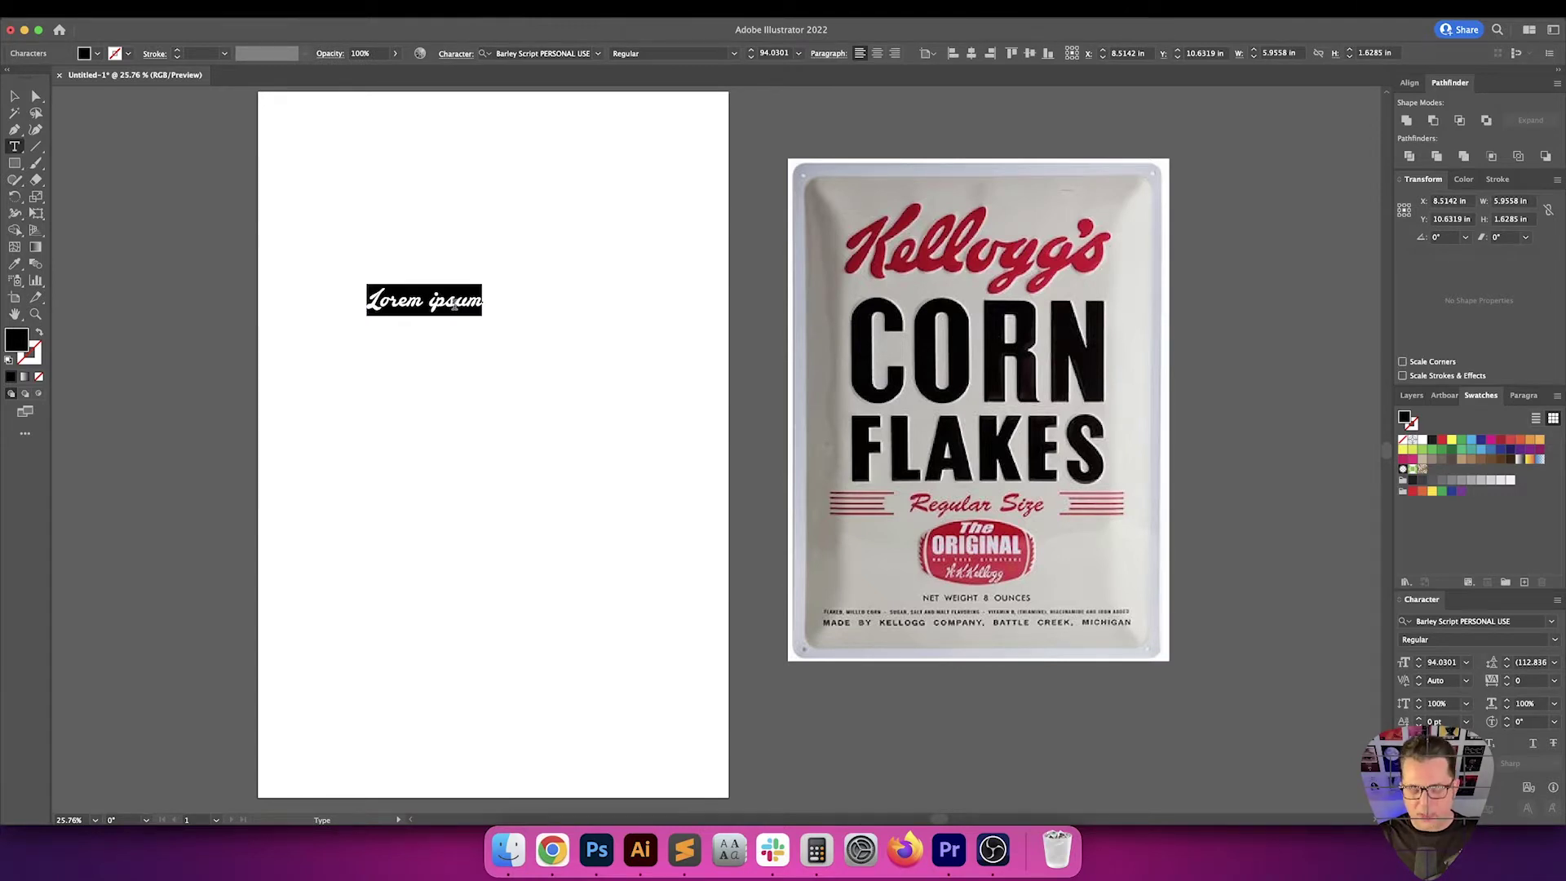
type("Pin")
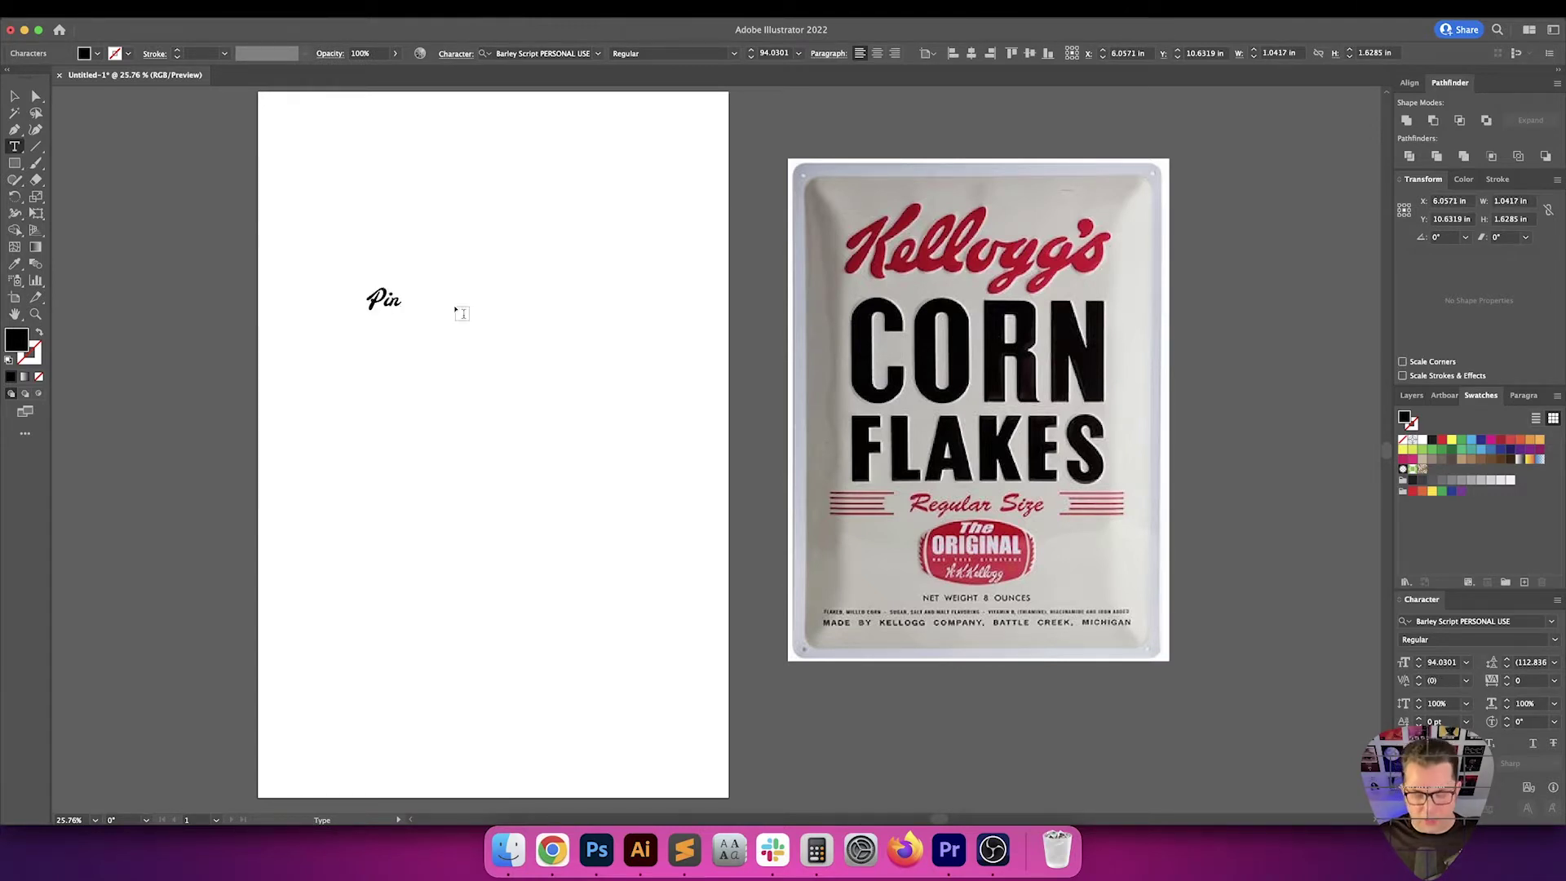
type("k Floyd")
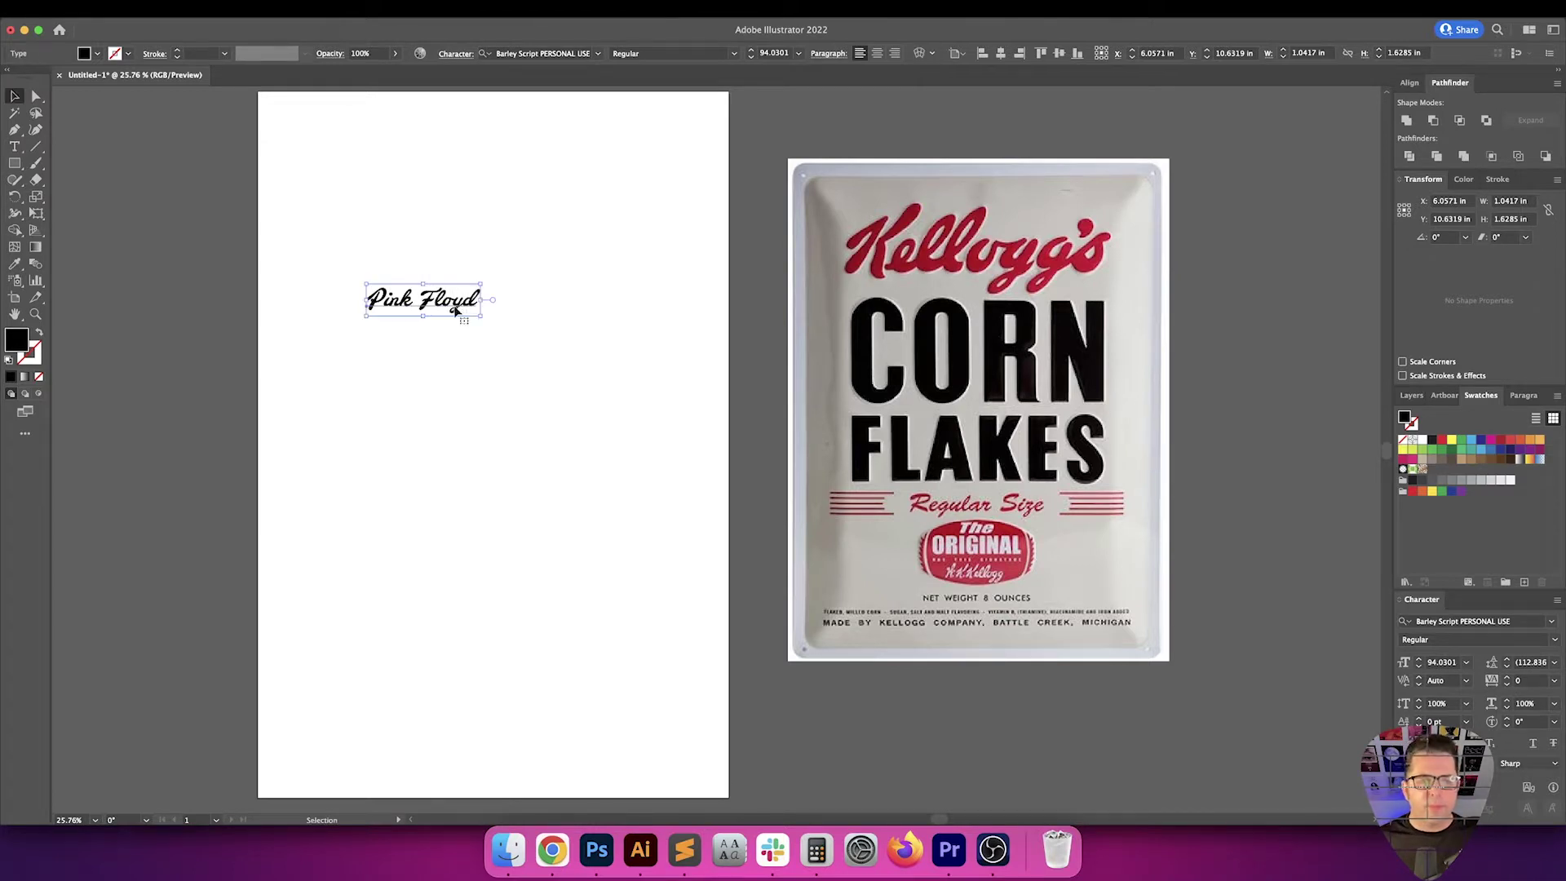
key("Escape")
Enlarge the Pink Floyd text proportionally to about 18.6 in wide, then deselect it
left_click_drag(634, 415, 650, 417)
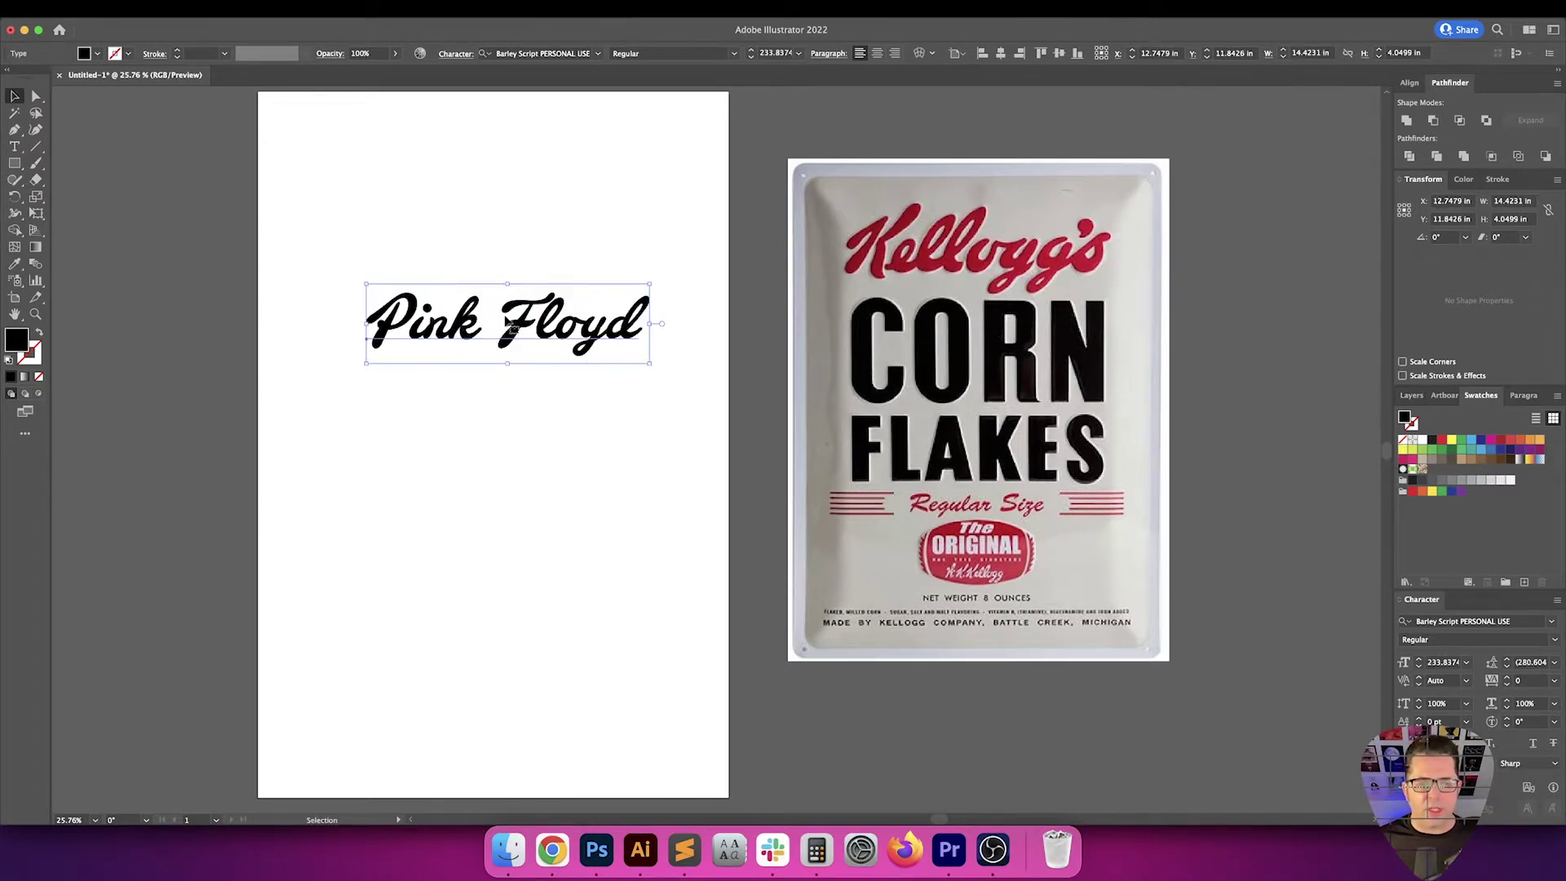
left_click_drag(367, 324, 327, 324)
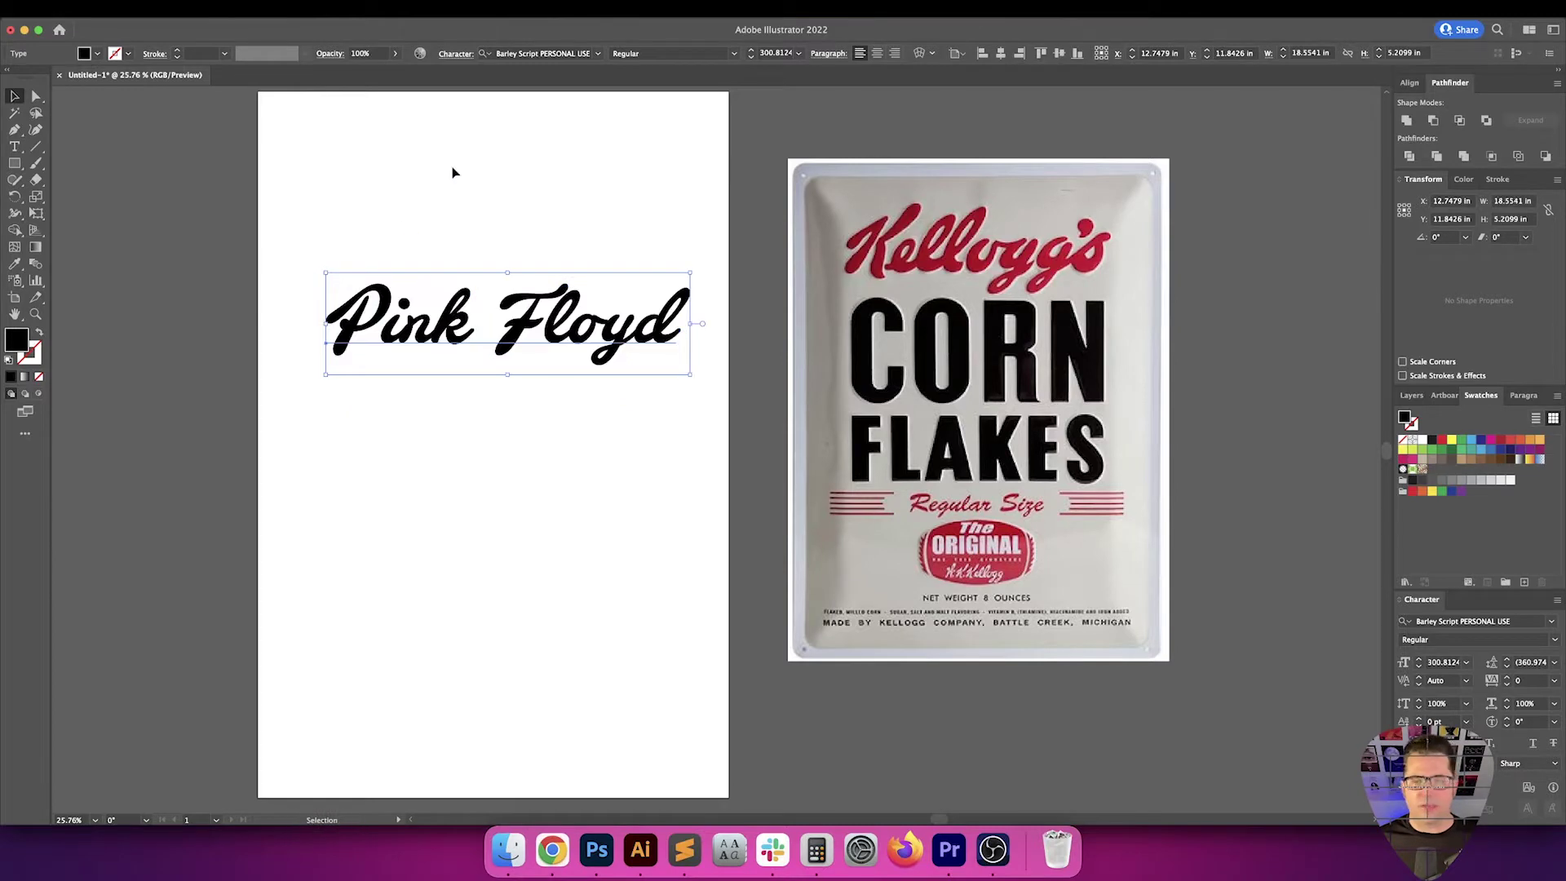
left_click(479, 199)
left_click(521, 308)
left_click(512, 239)
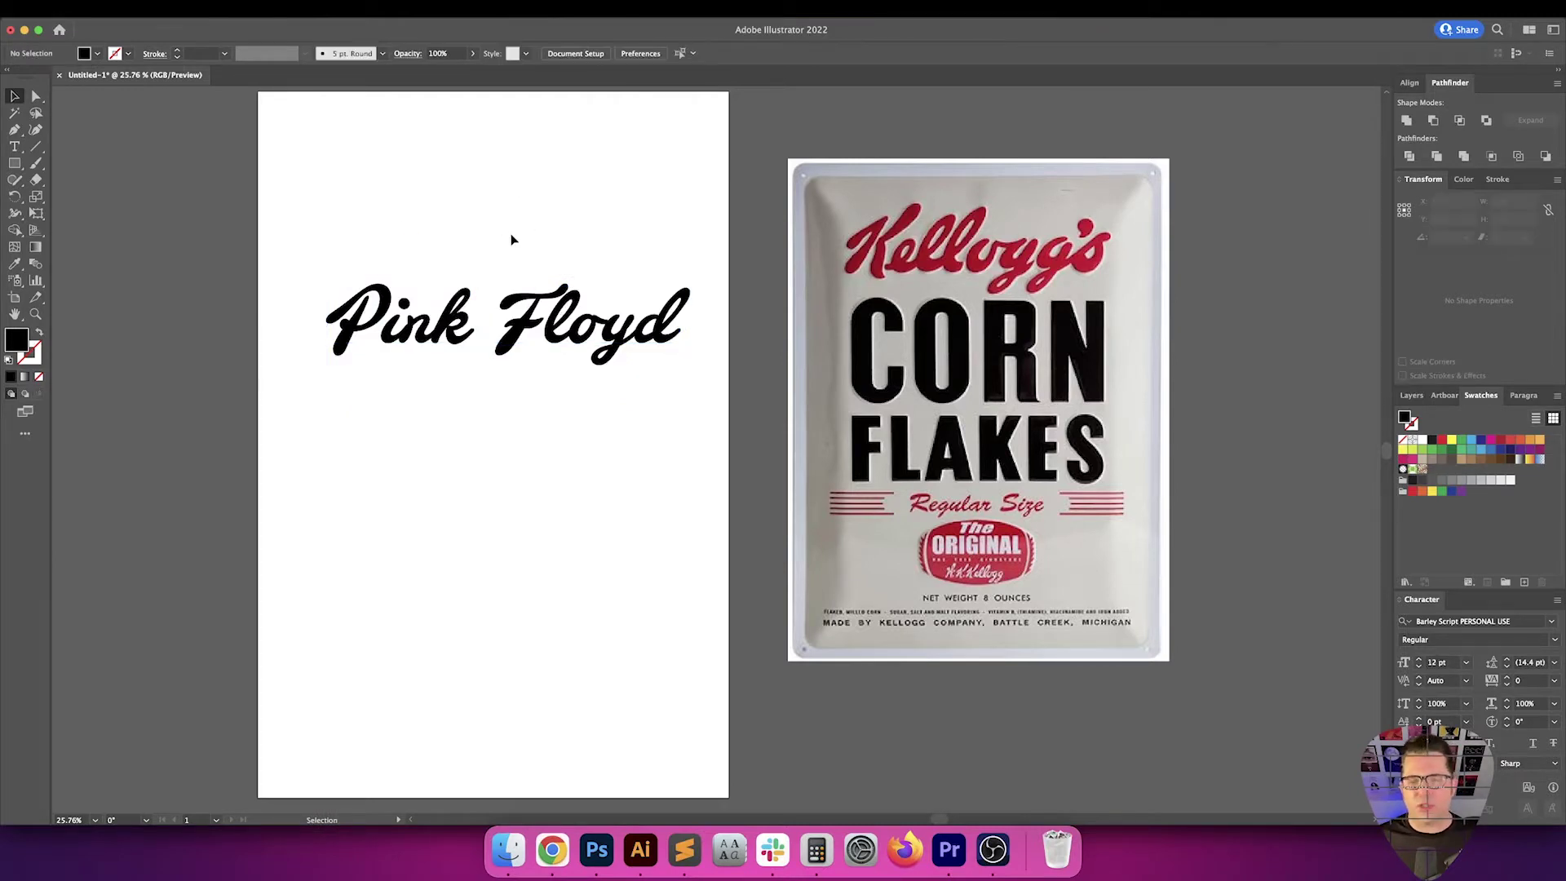
Tighten the kerning between the P and the i of "Pink" to -40
key("t")
left_click(477, 320)
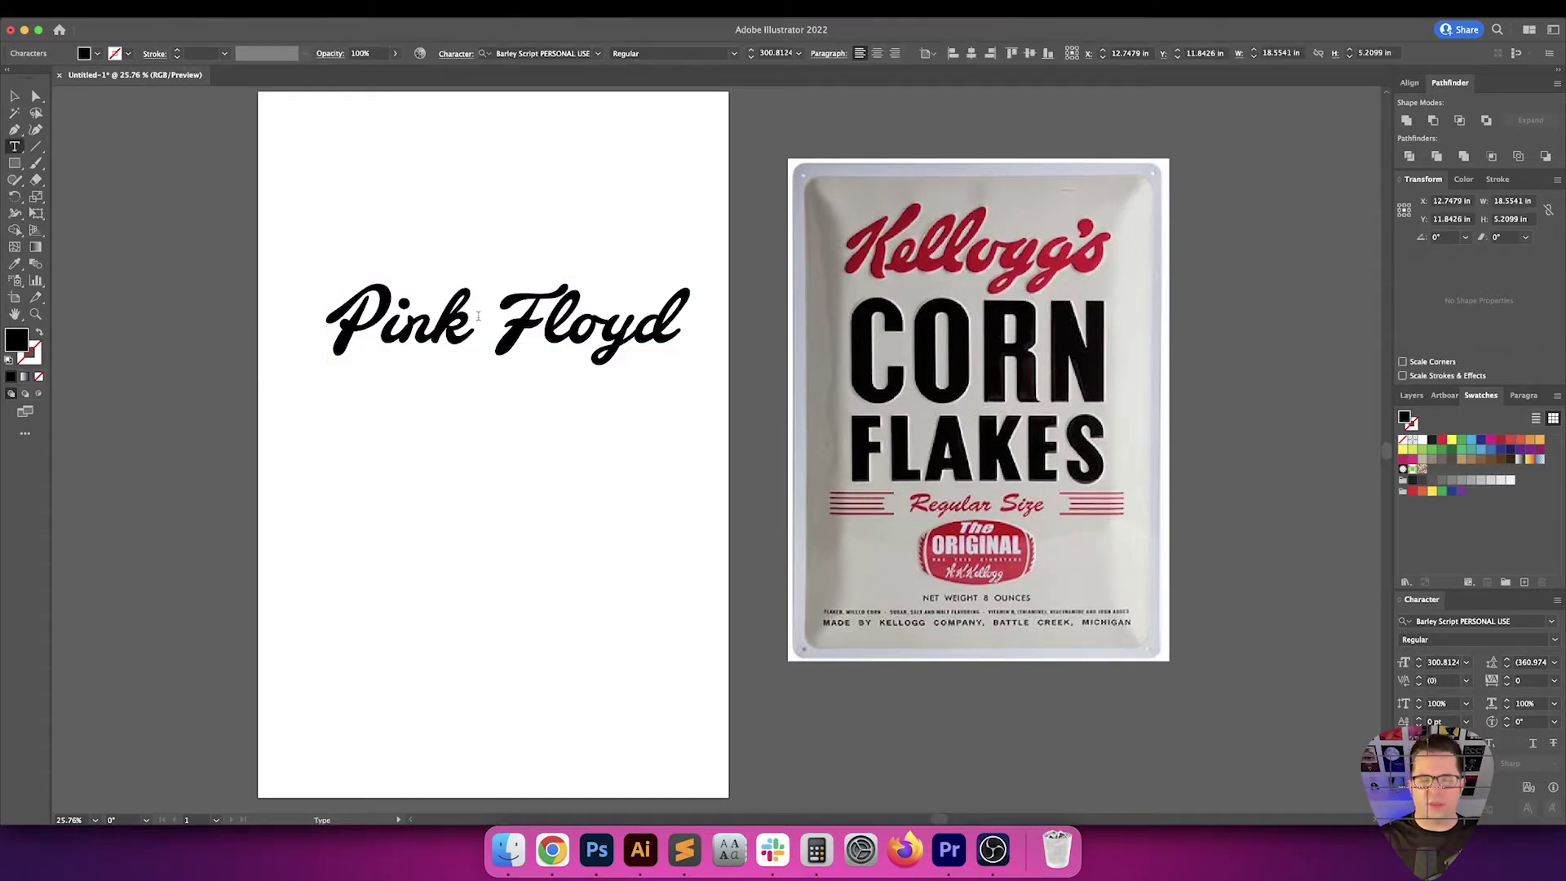
key("Up")
key("Right")
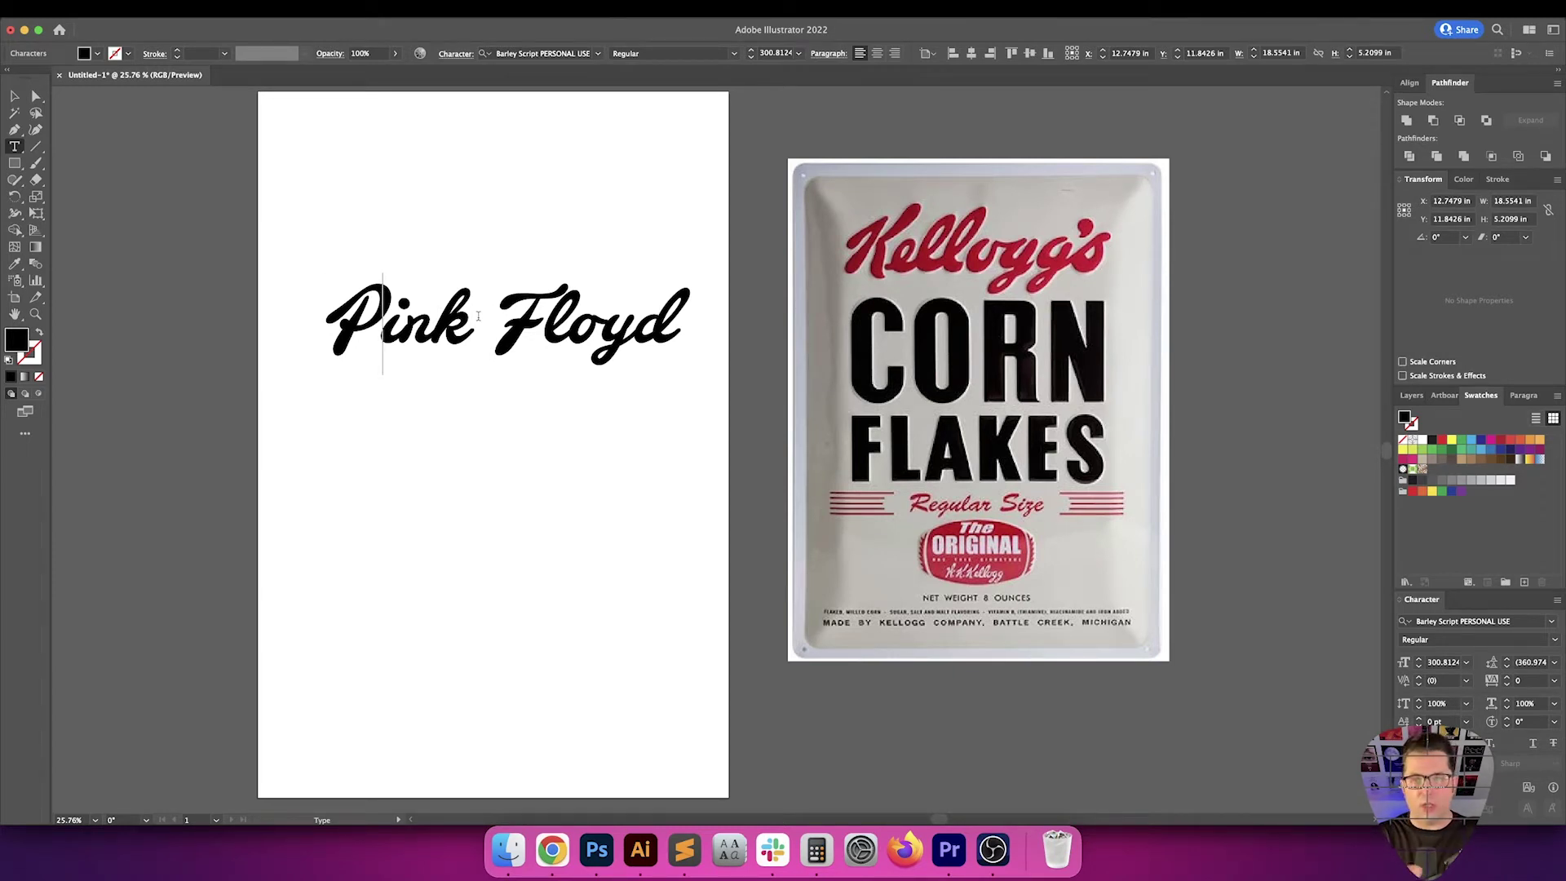
key("Left")
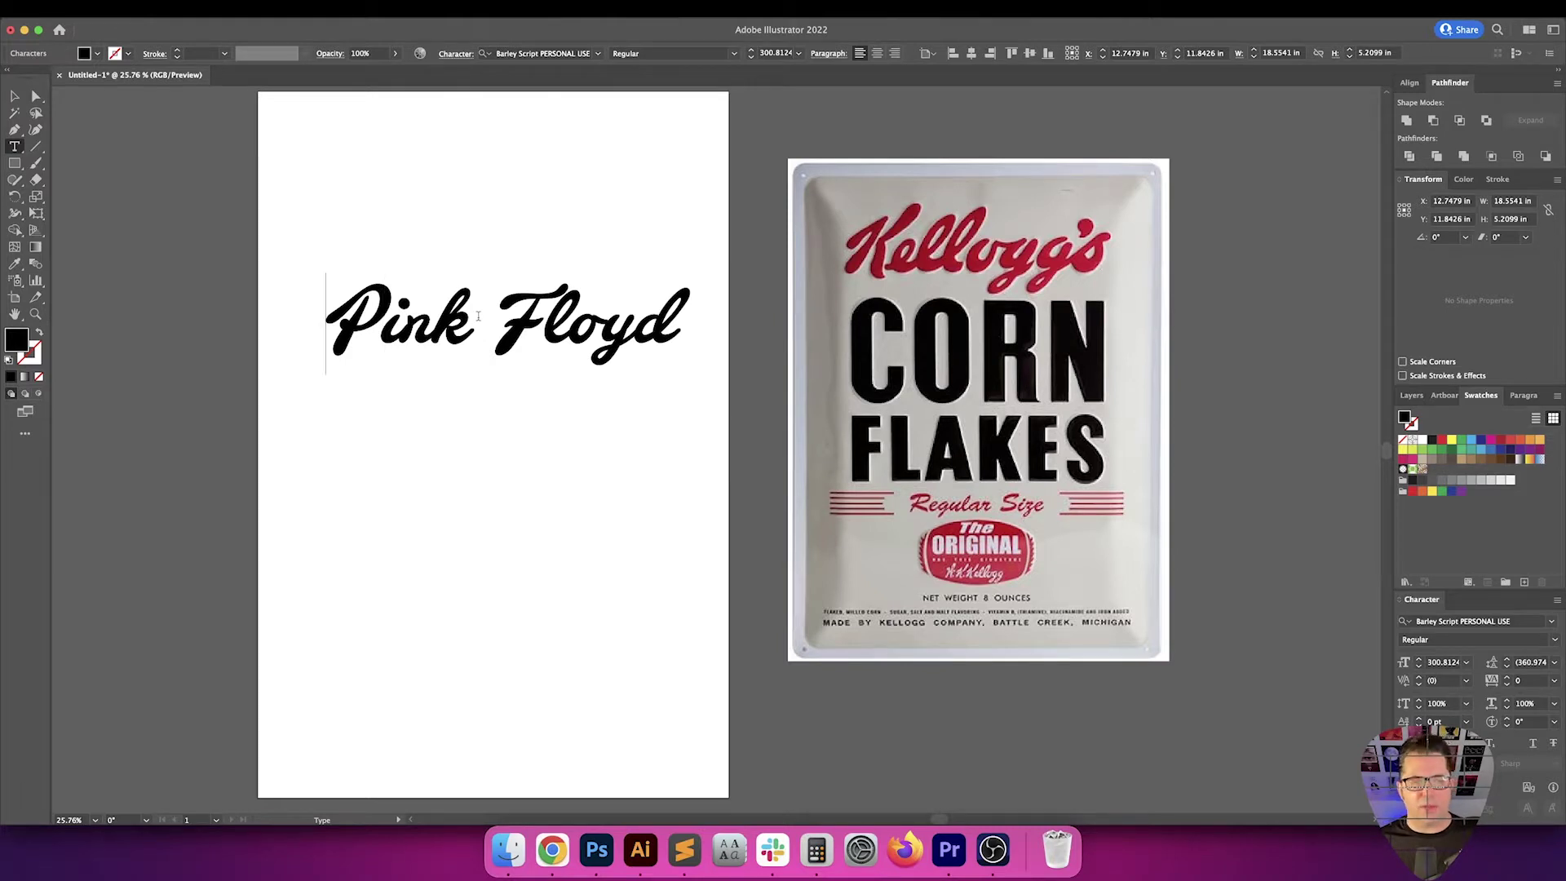
key("Right")
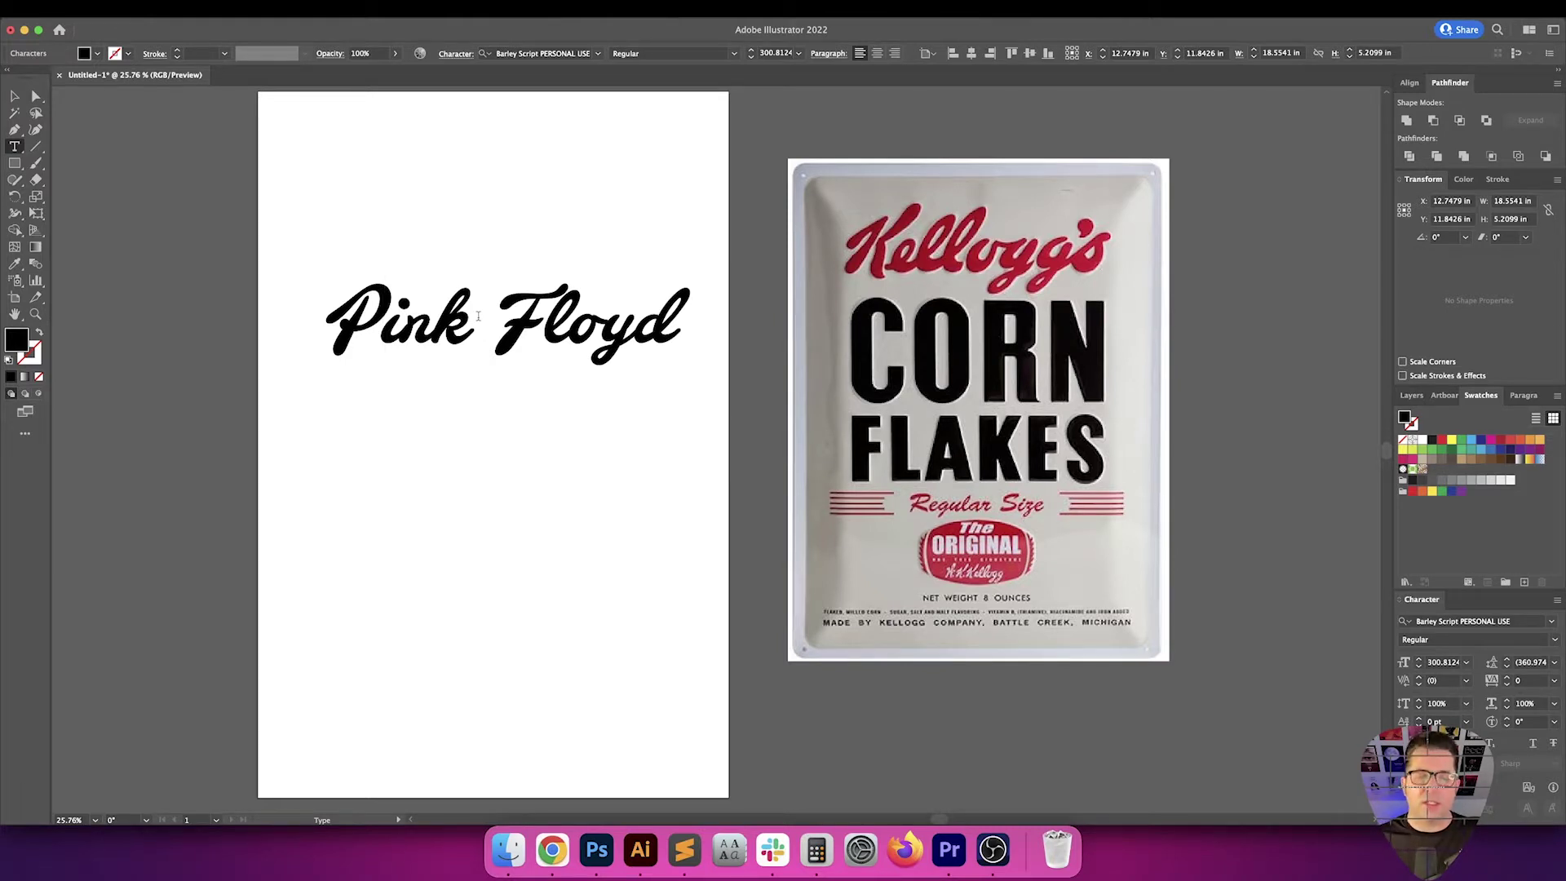
left_click(1453, 680)
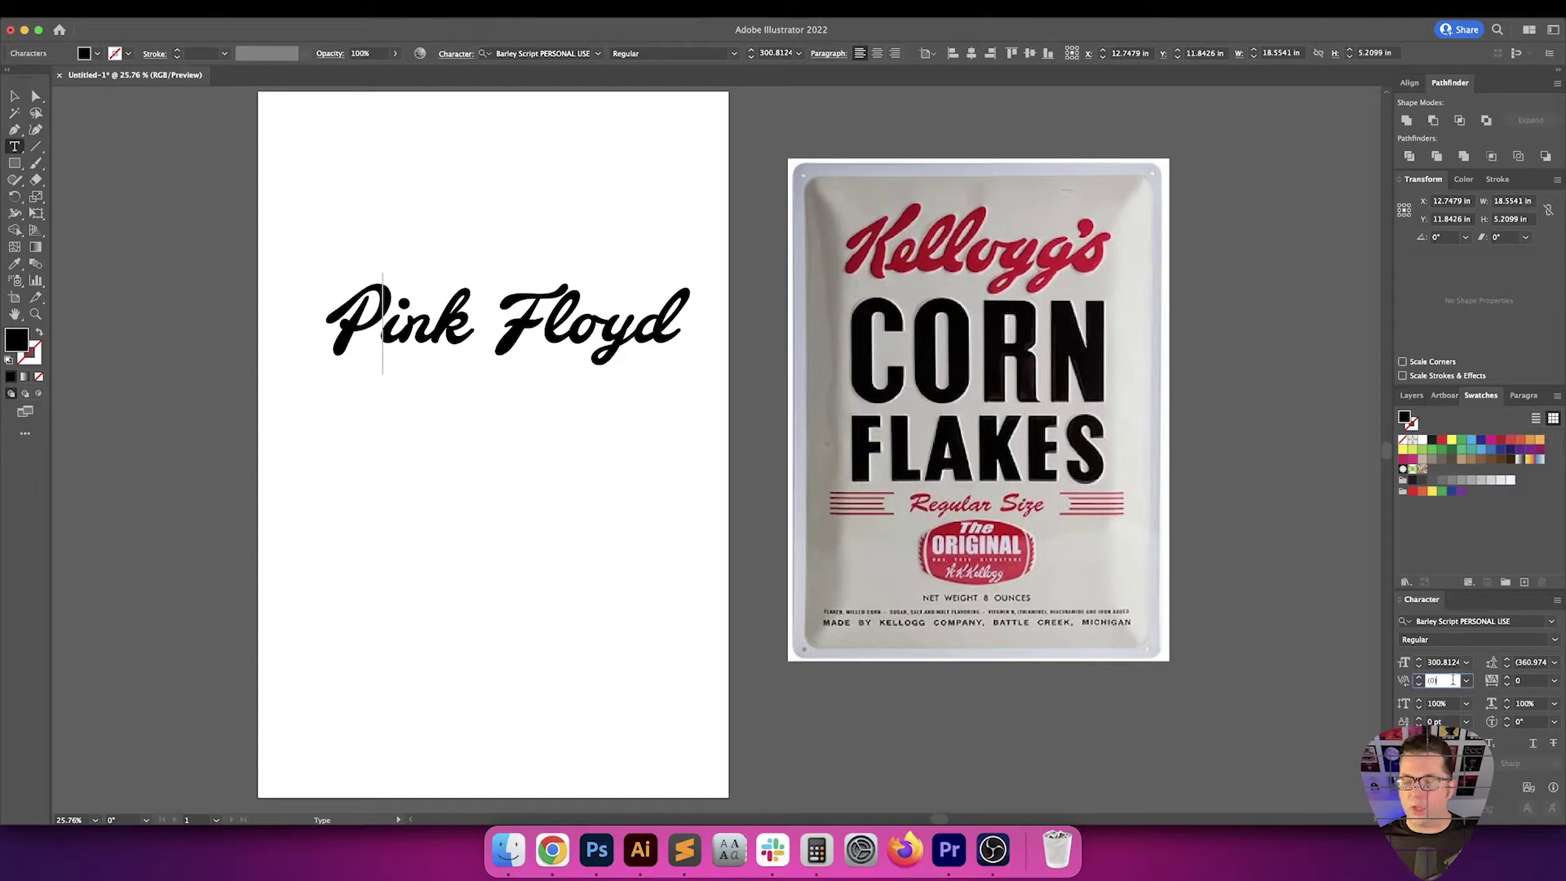
key("shift+Down")
key("shift+Down")
key("shift+Down")
key("shift+Down")
key("Return")
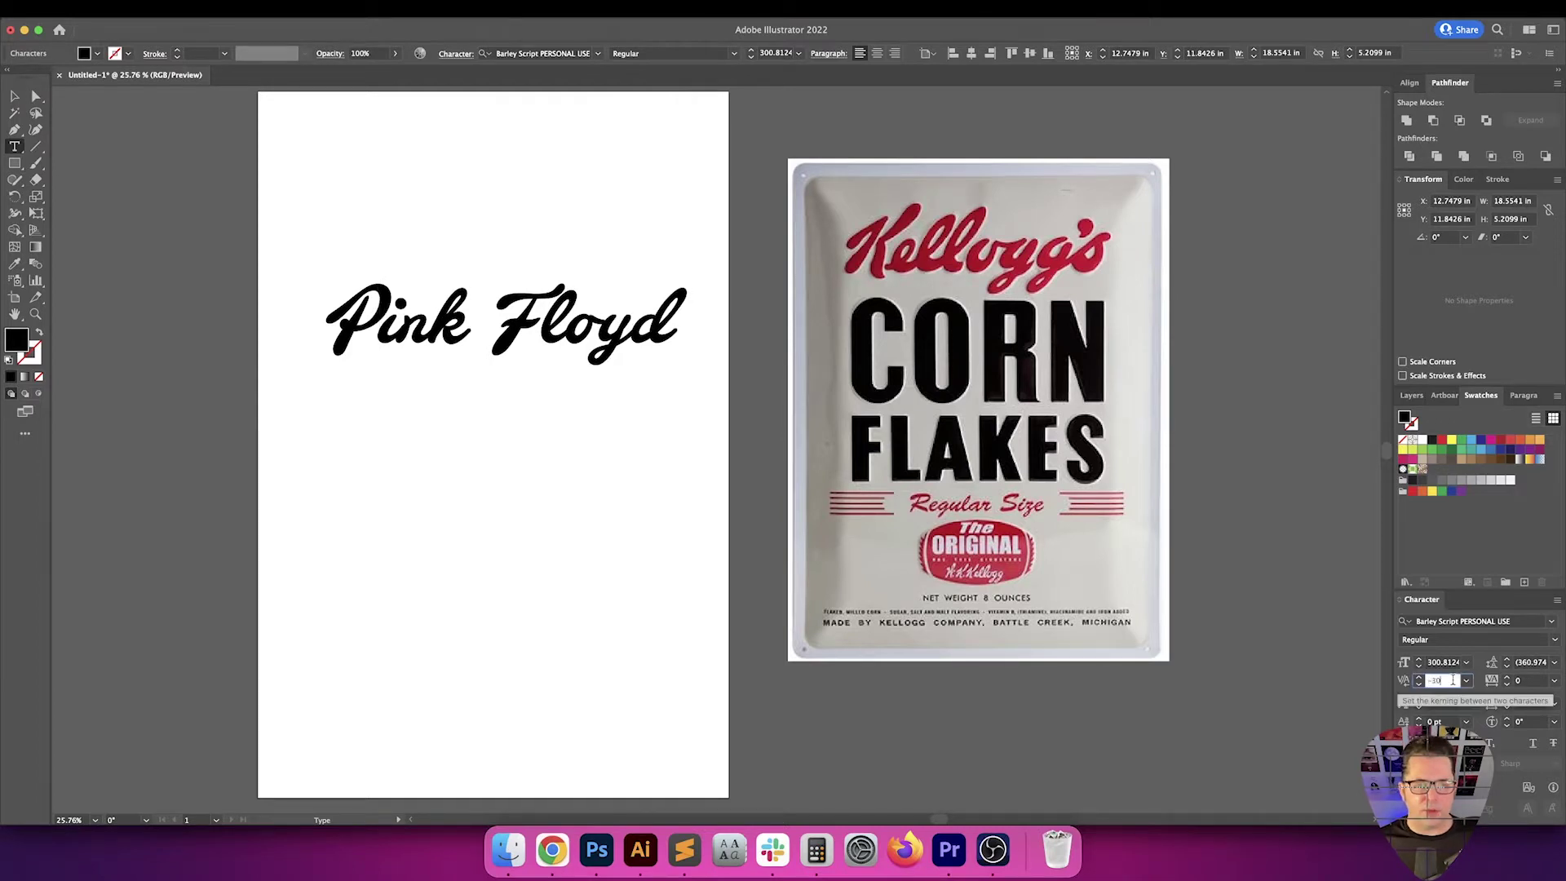
Check the spacing of the remaining letter pairs in the Pink Floyd text
key("Right")
key("Right")
key("Right")
key("Right")
key("Right")
key("Right")
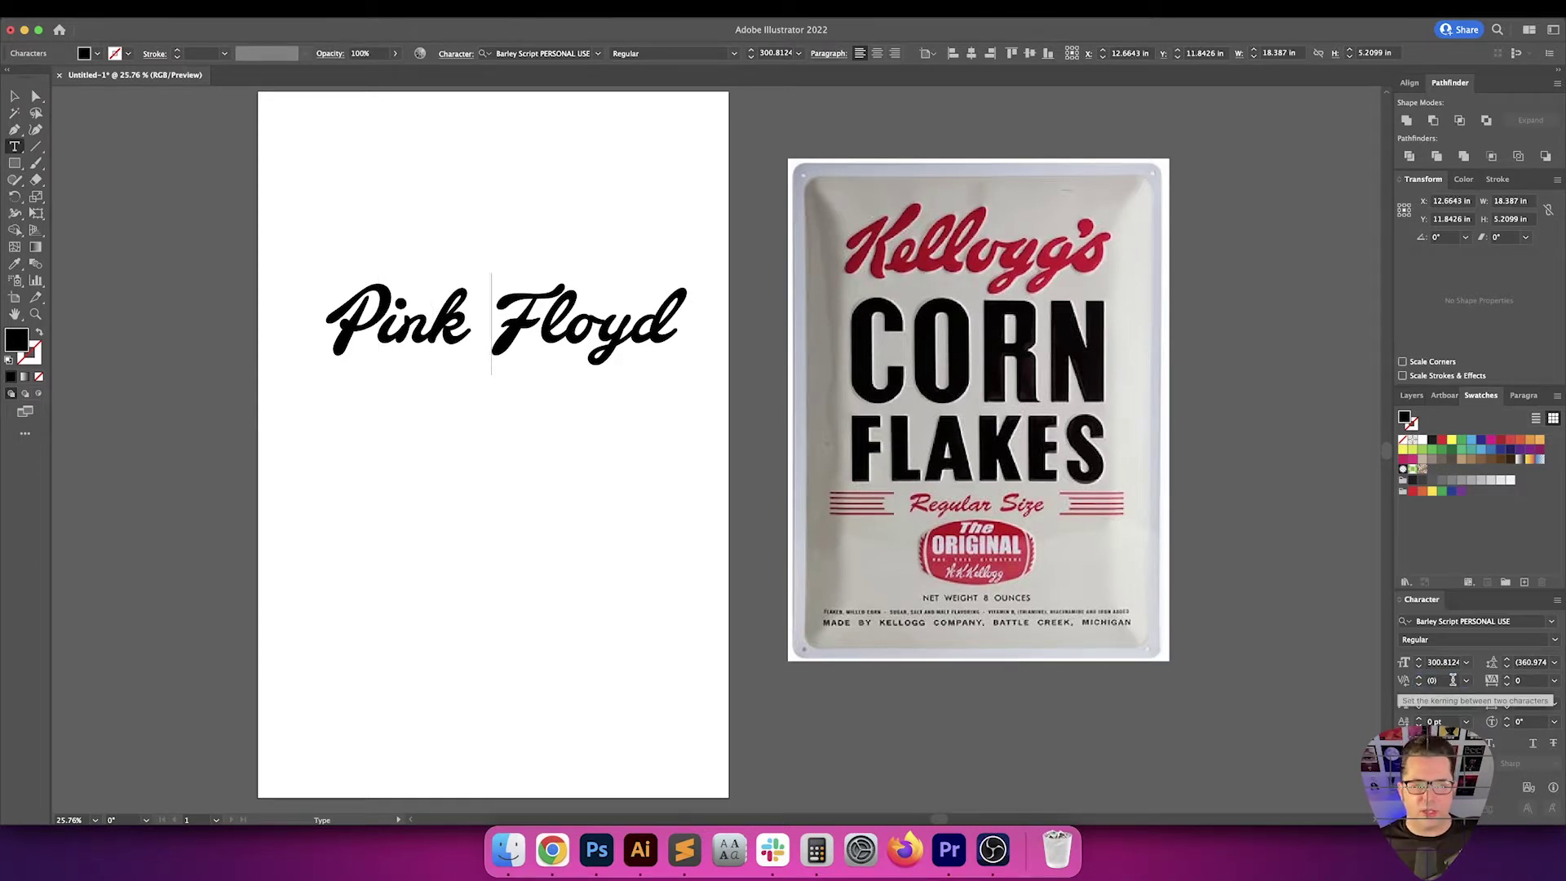
key("Right")
key("Right")
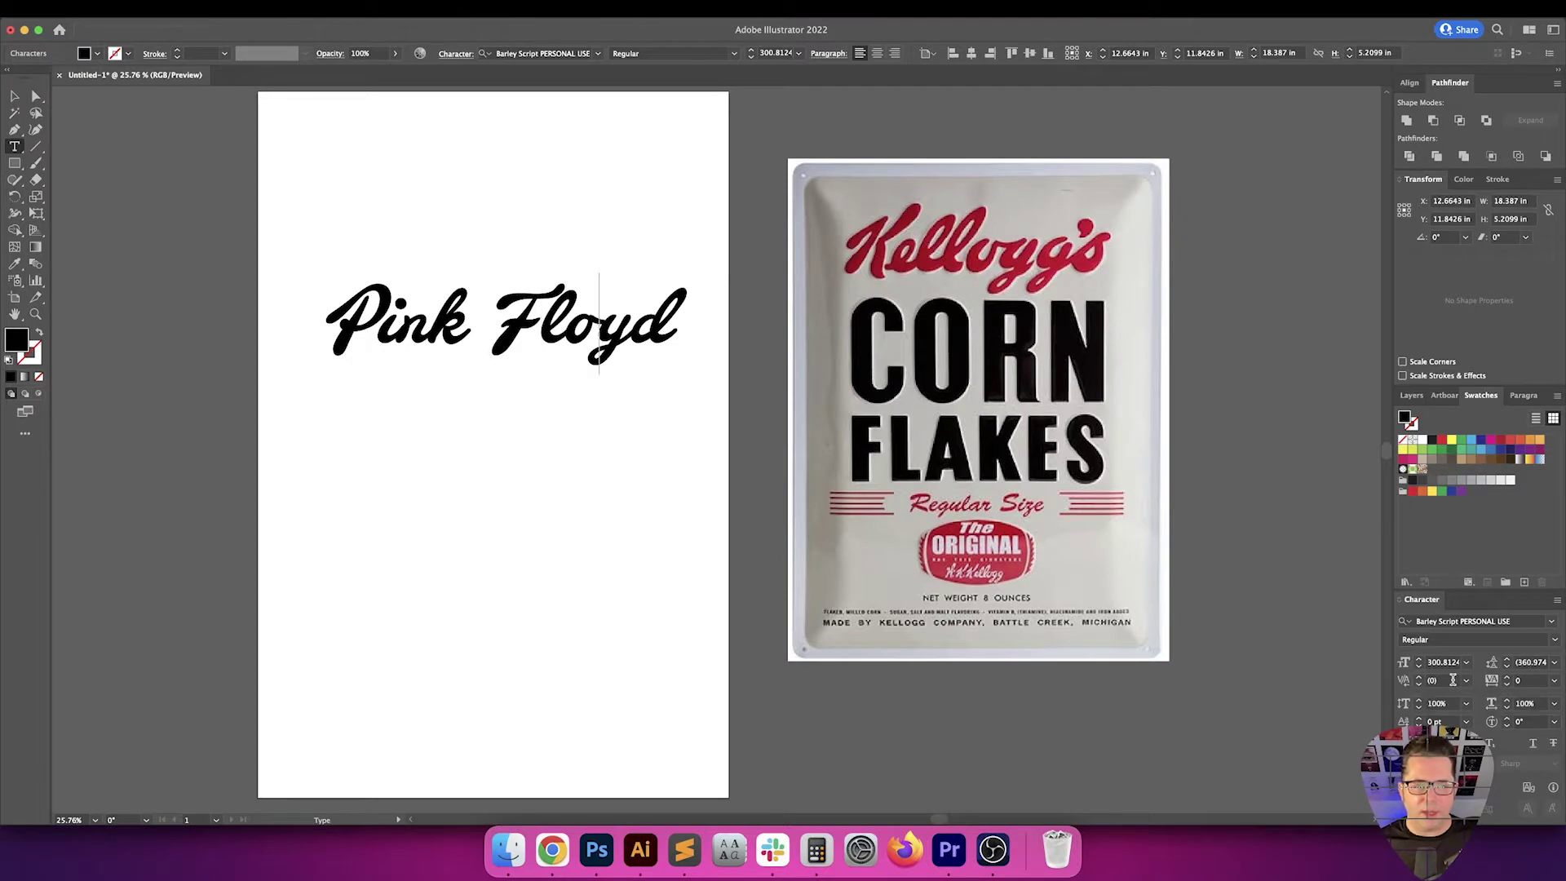
key("Escape")
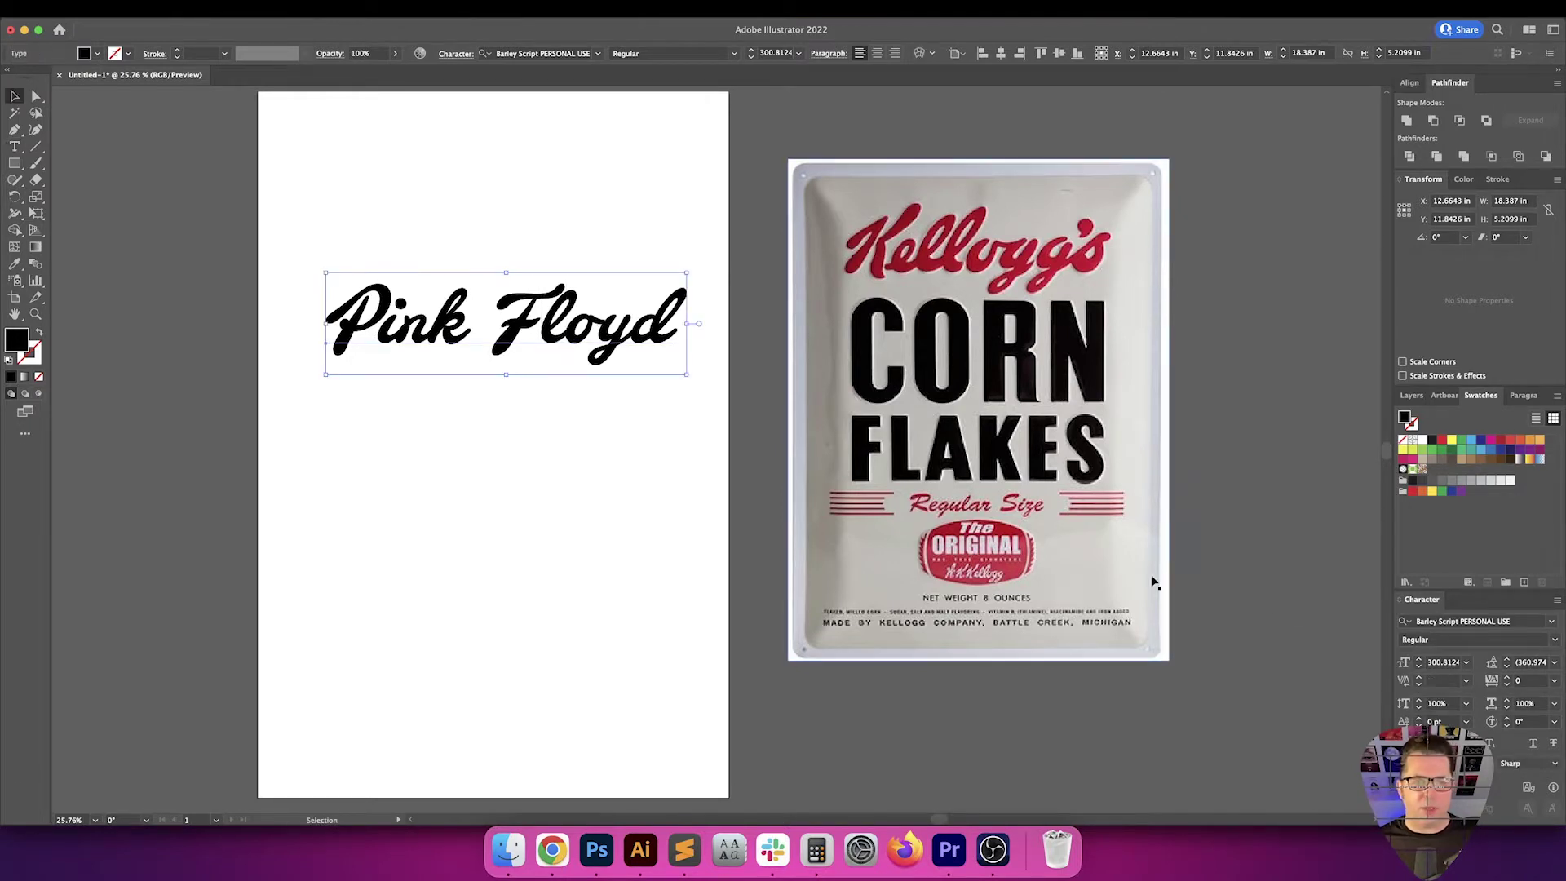
left_click(690, 479)
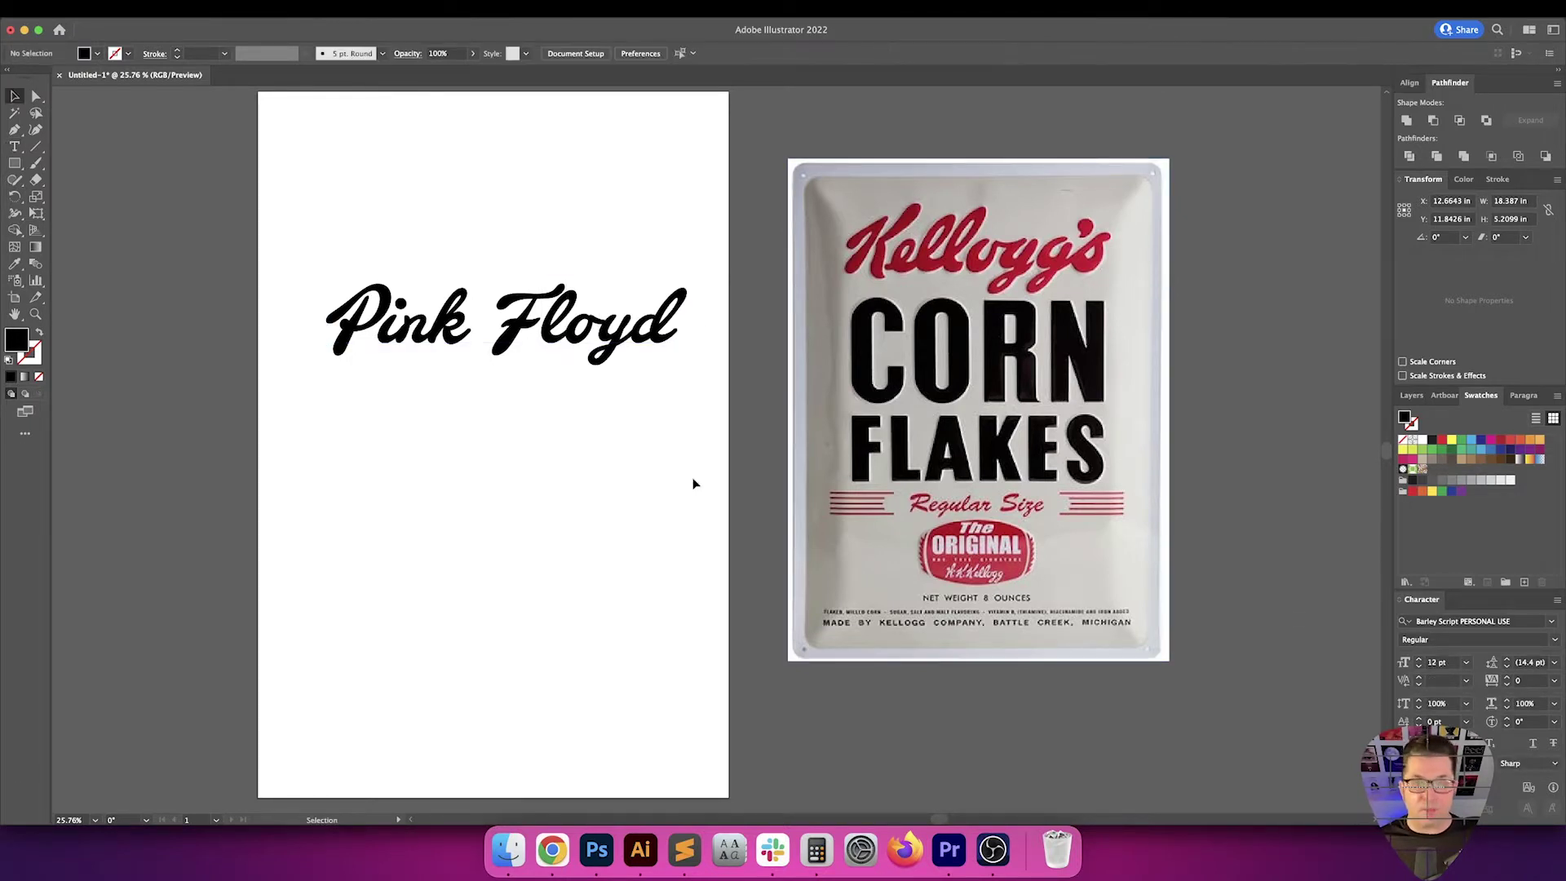
Convert the Pink Floyd text to outlines and align it centered horizontally against the artboard's top edge
left_click(632, 303)
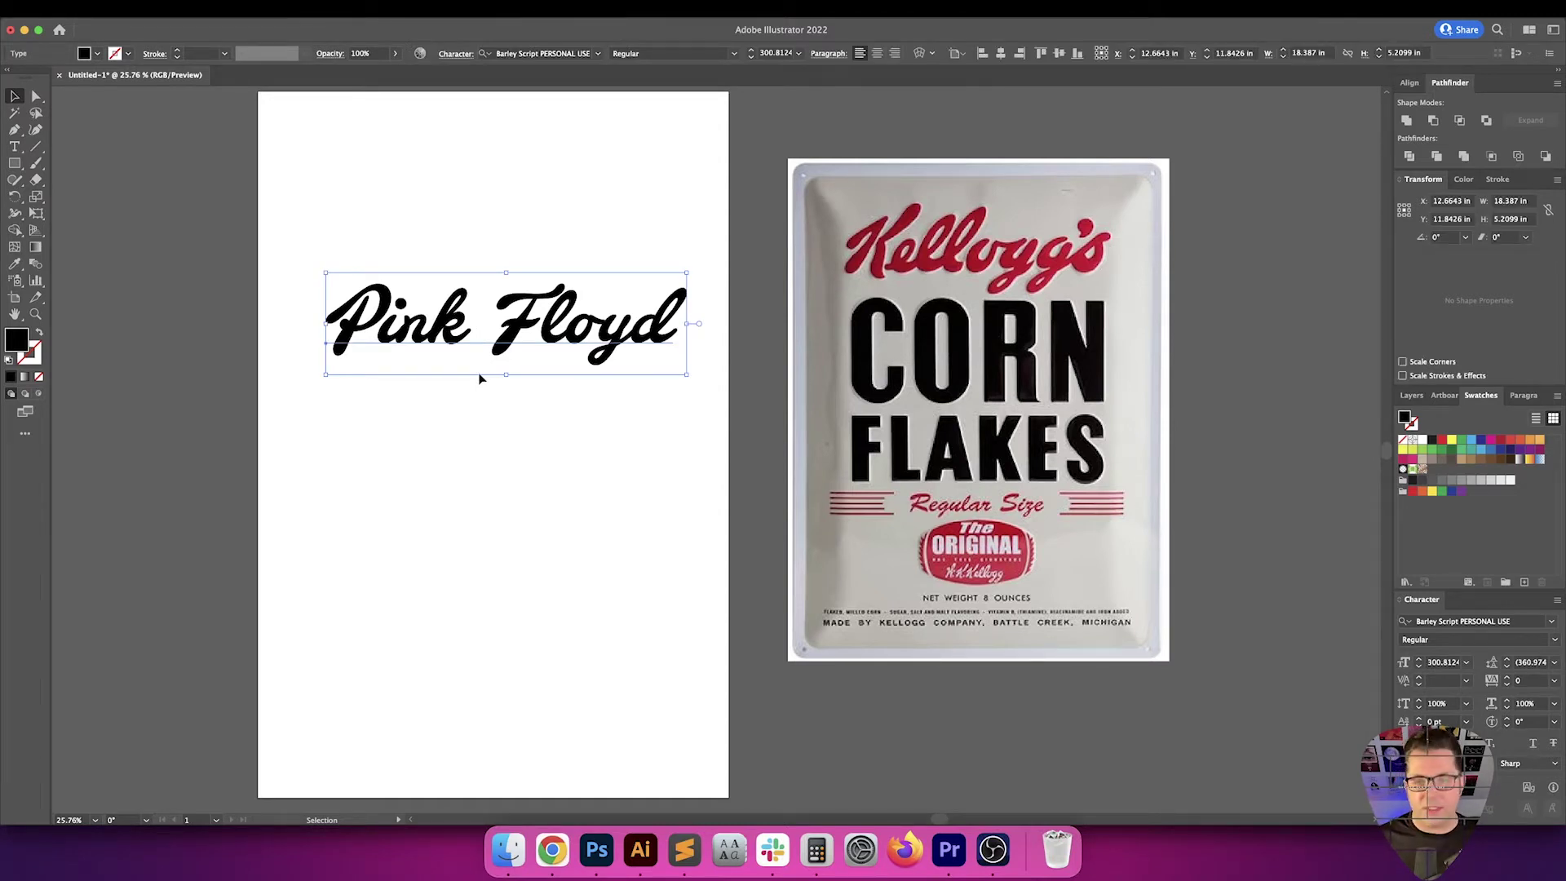
key("super+shift+o")
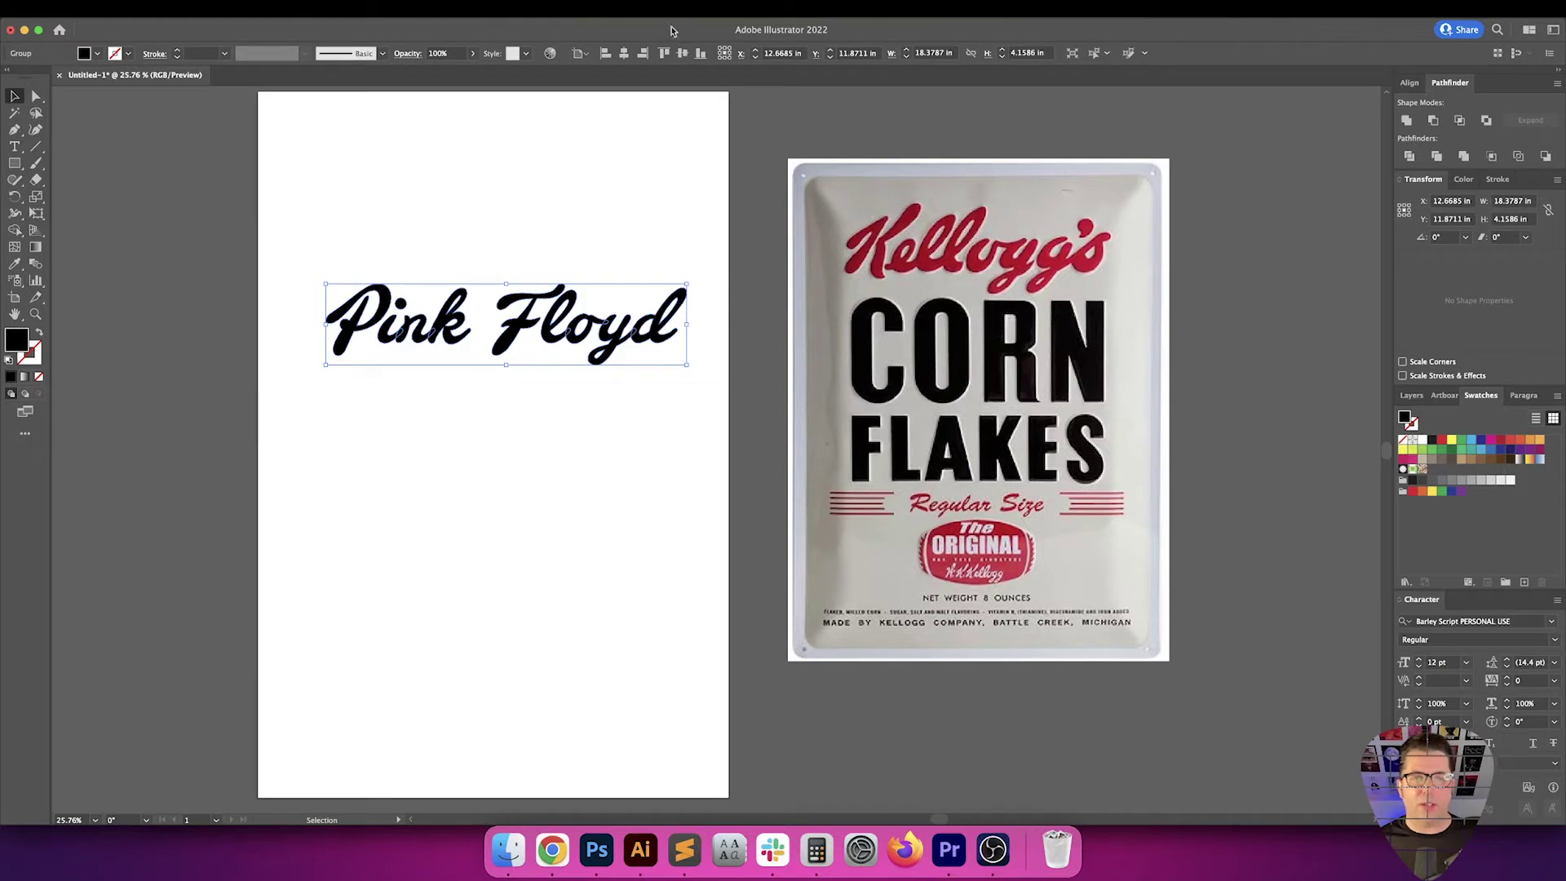
left_click(605, 54)
left_click(664, 54)
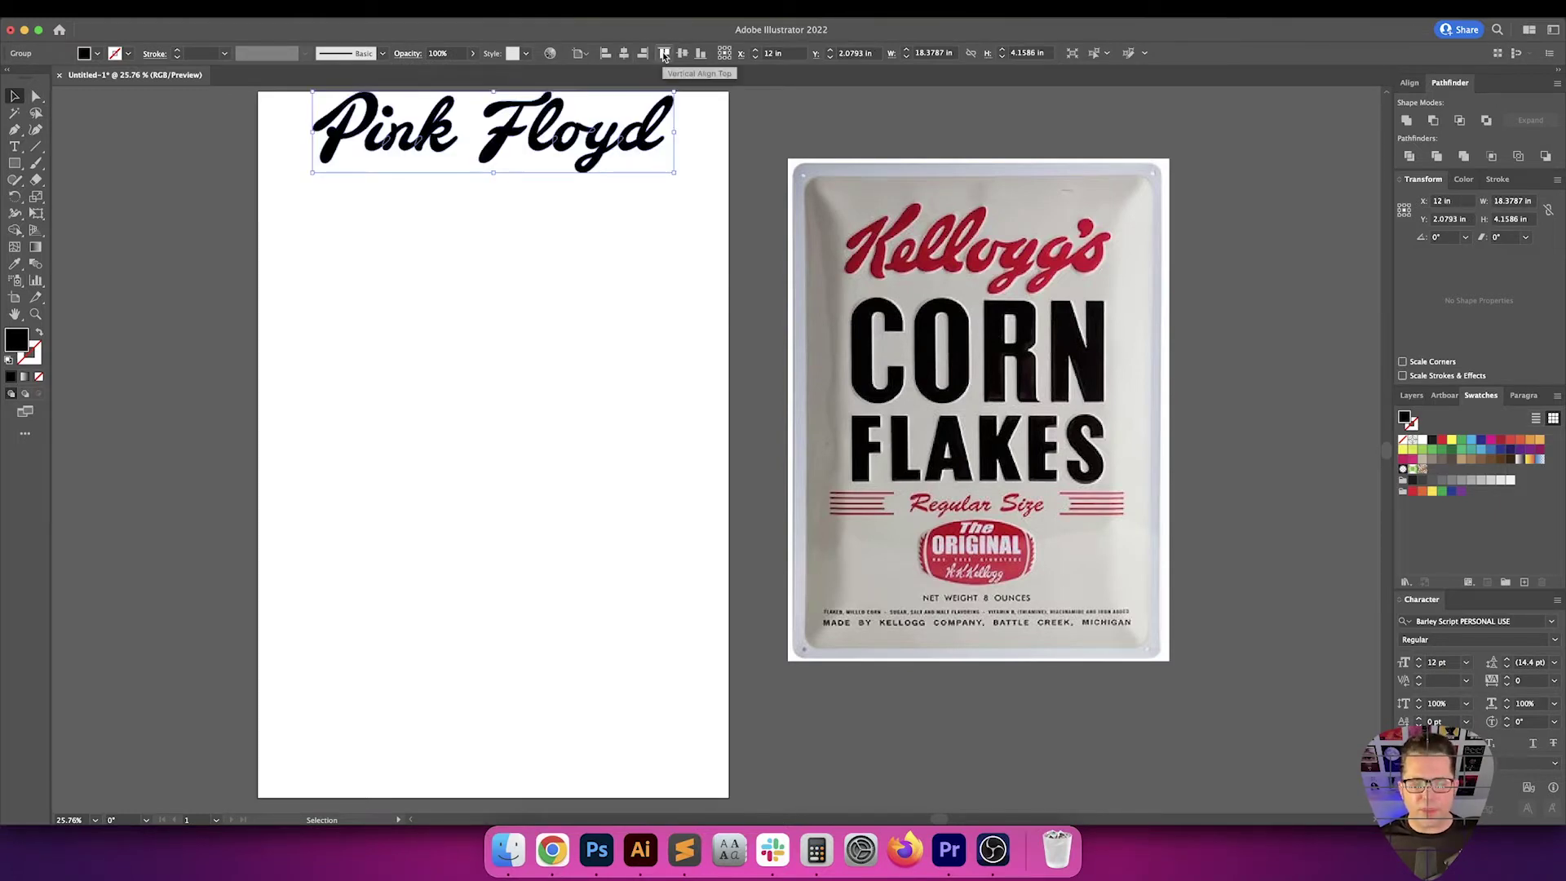
Move the outlined lettering 0 in horizontally and 2 in down from the artboard's top edge
key("Return")
type("0")
key("Tab")
type("1")
key("Tab")
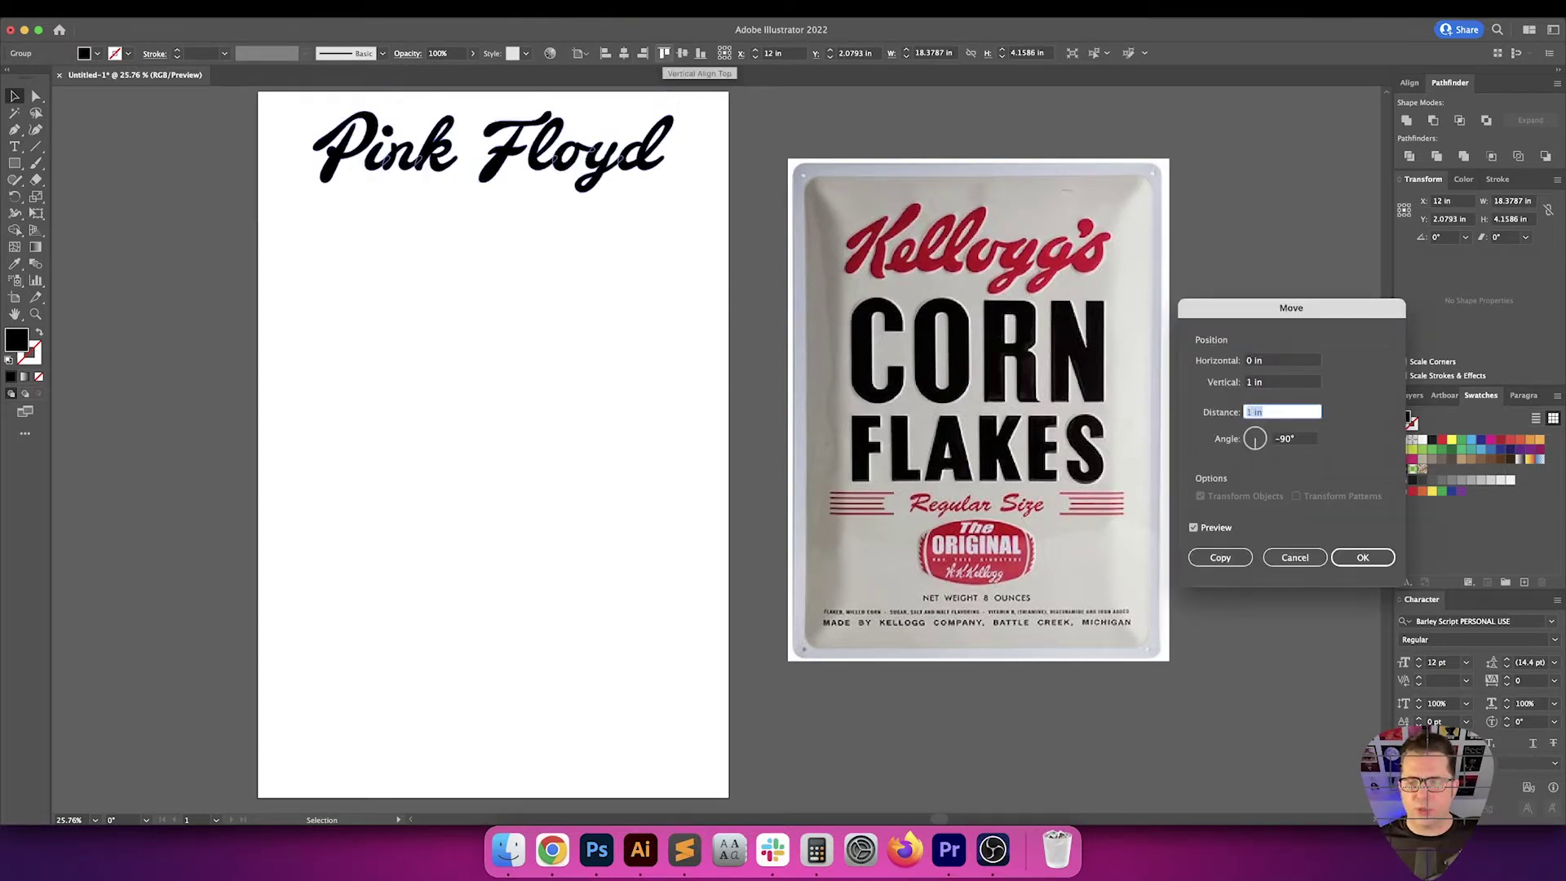
key("shift+Tab")
key("Up")
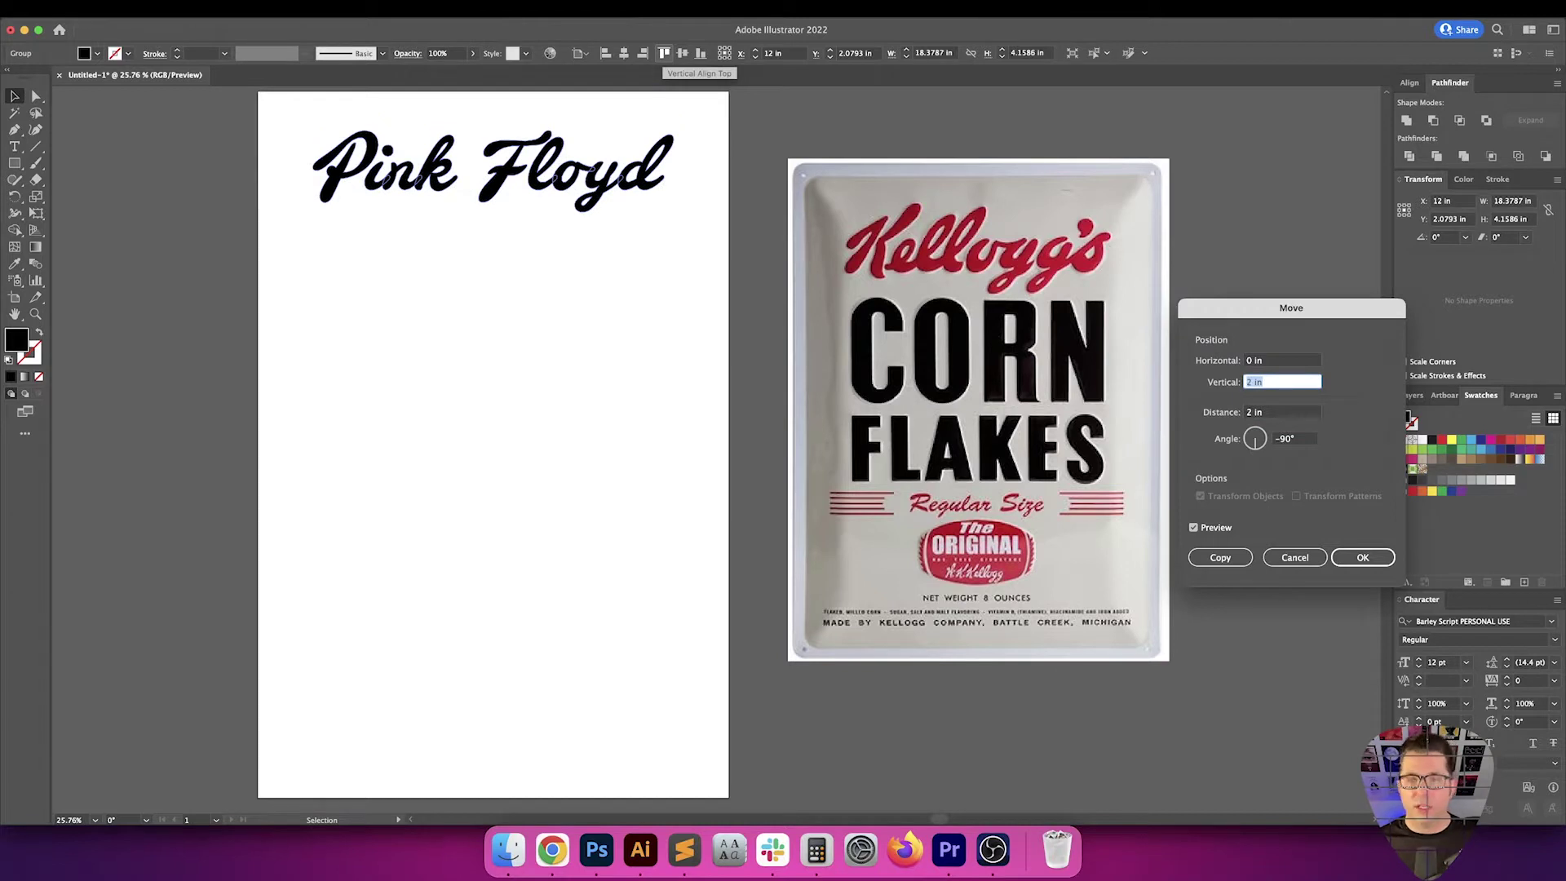
key("Return")
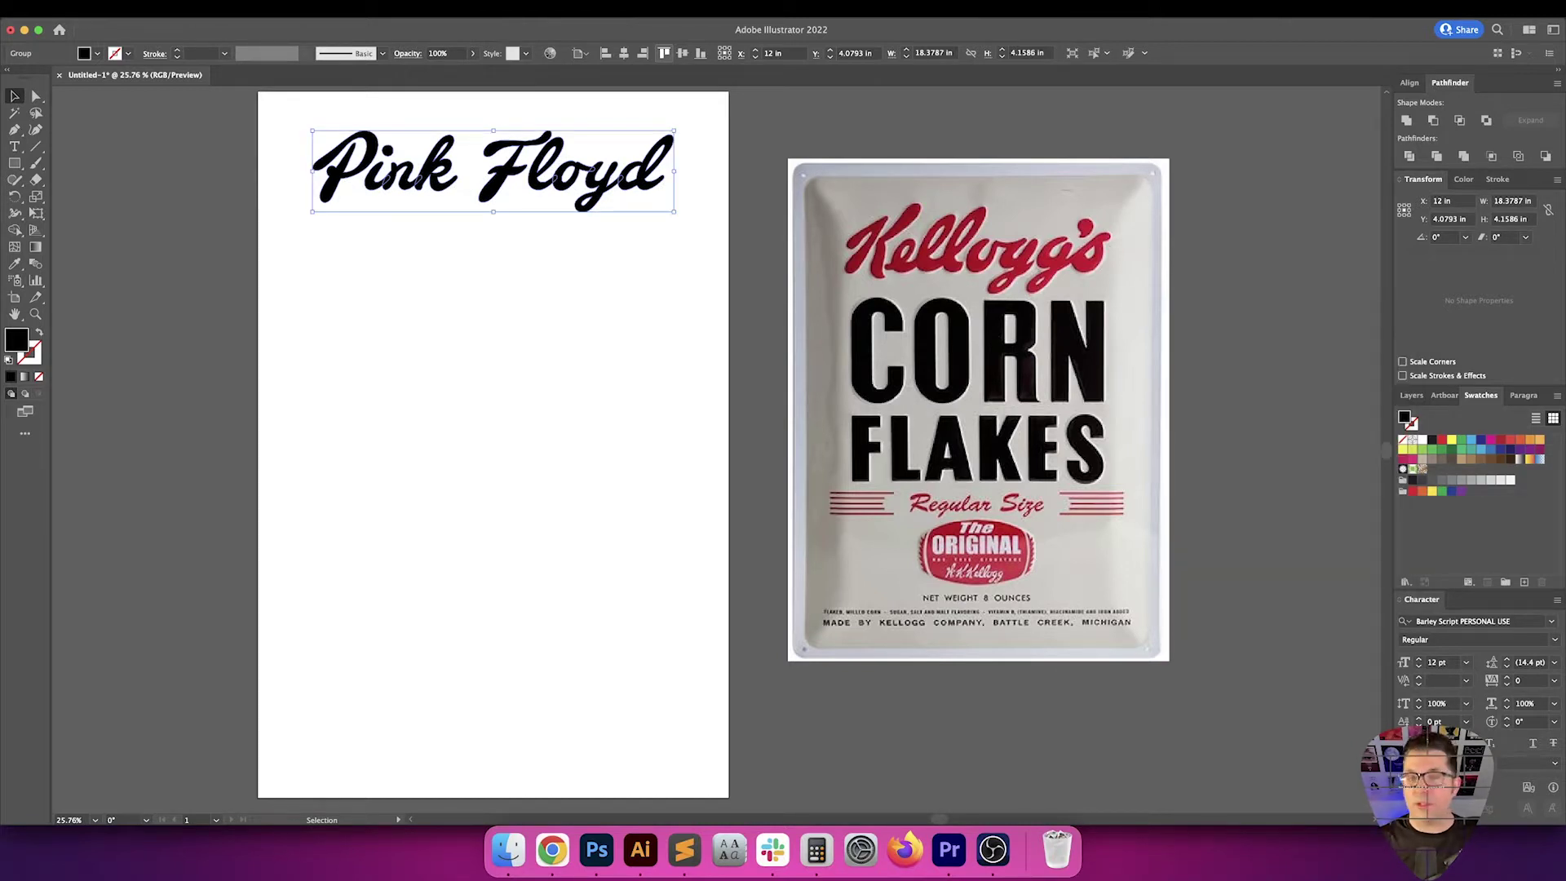
Scale the lettering to 20 in wide with proportions locked and the top-center reference point, then deselect it
left_click(1411, 82)
left_click(1404, 250)
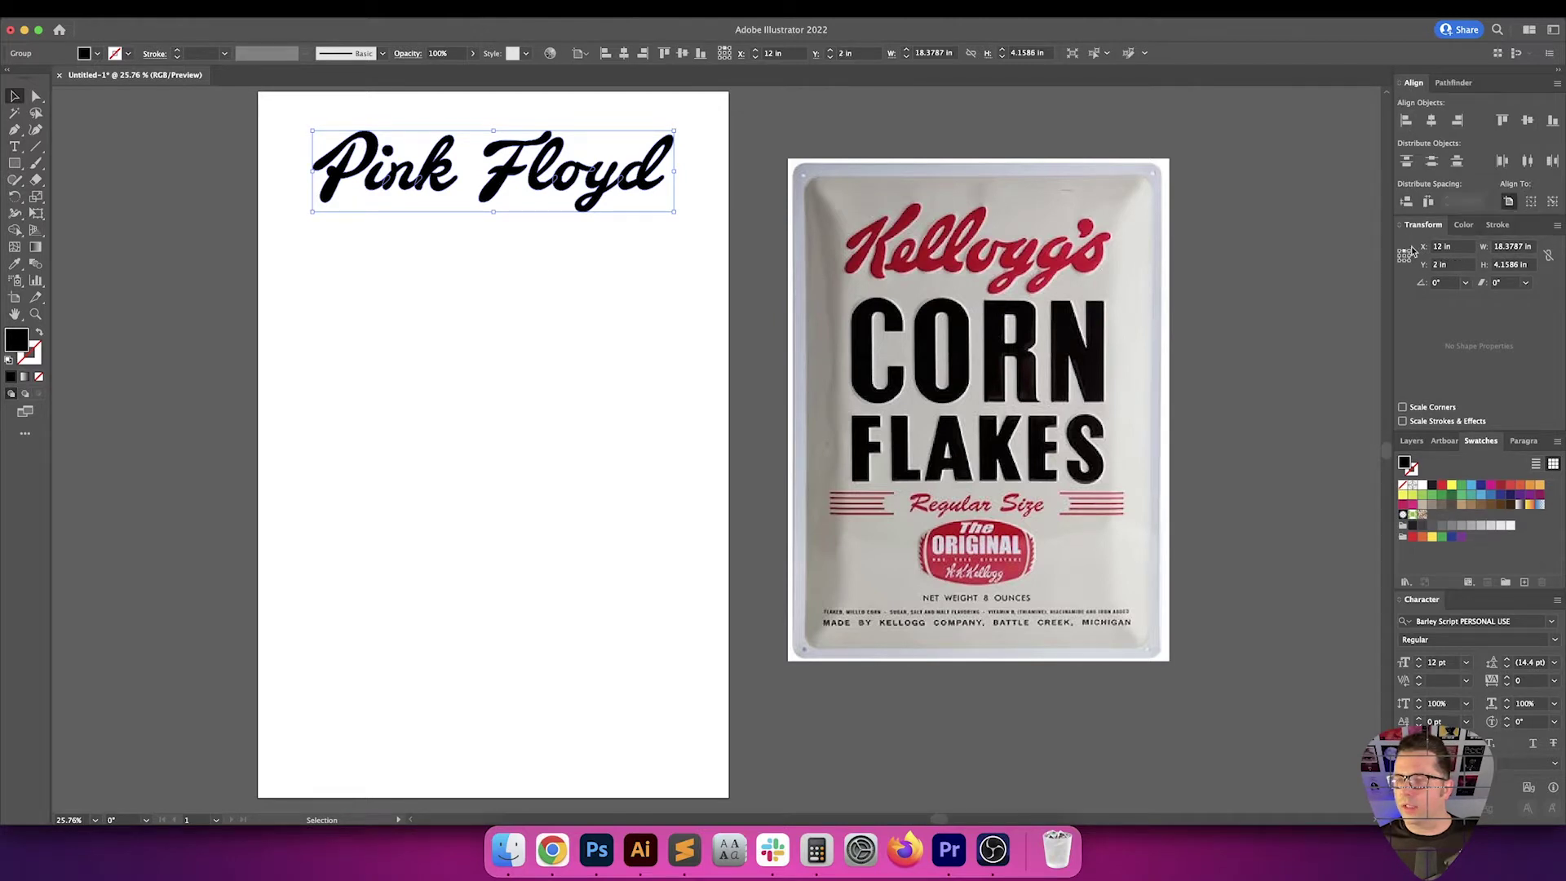
left_click(1548, 256)
left_click(1515, 246)
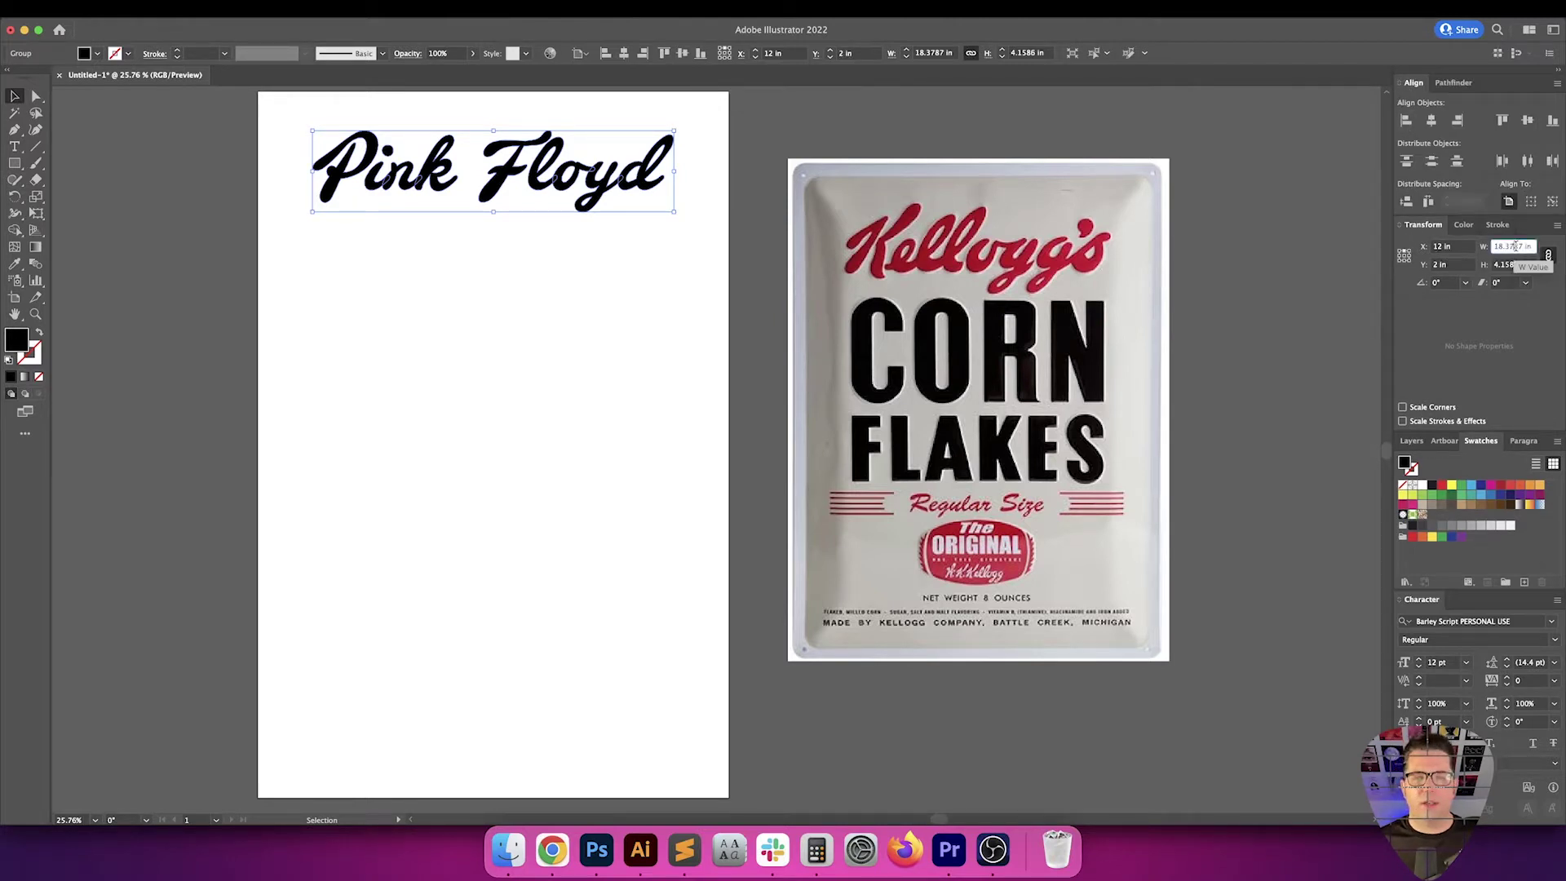
type("24")
key("Return")
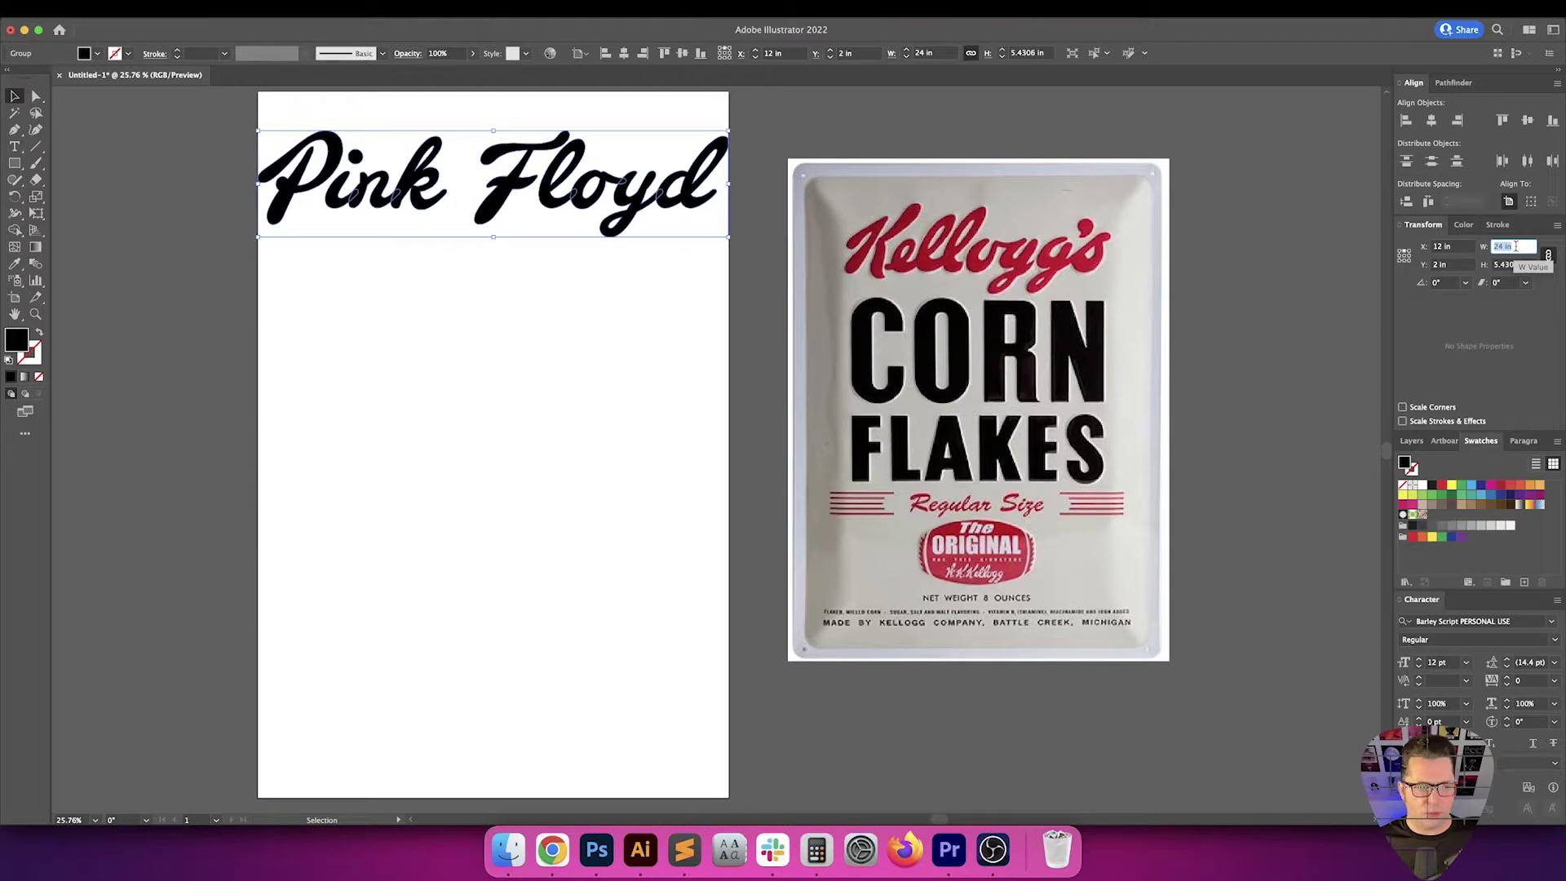
key("Down")
key("Down")
key("Down")
key("Down")
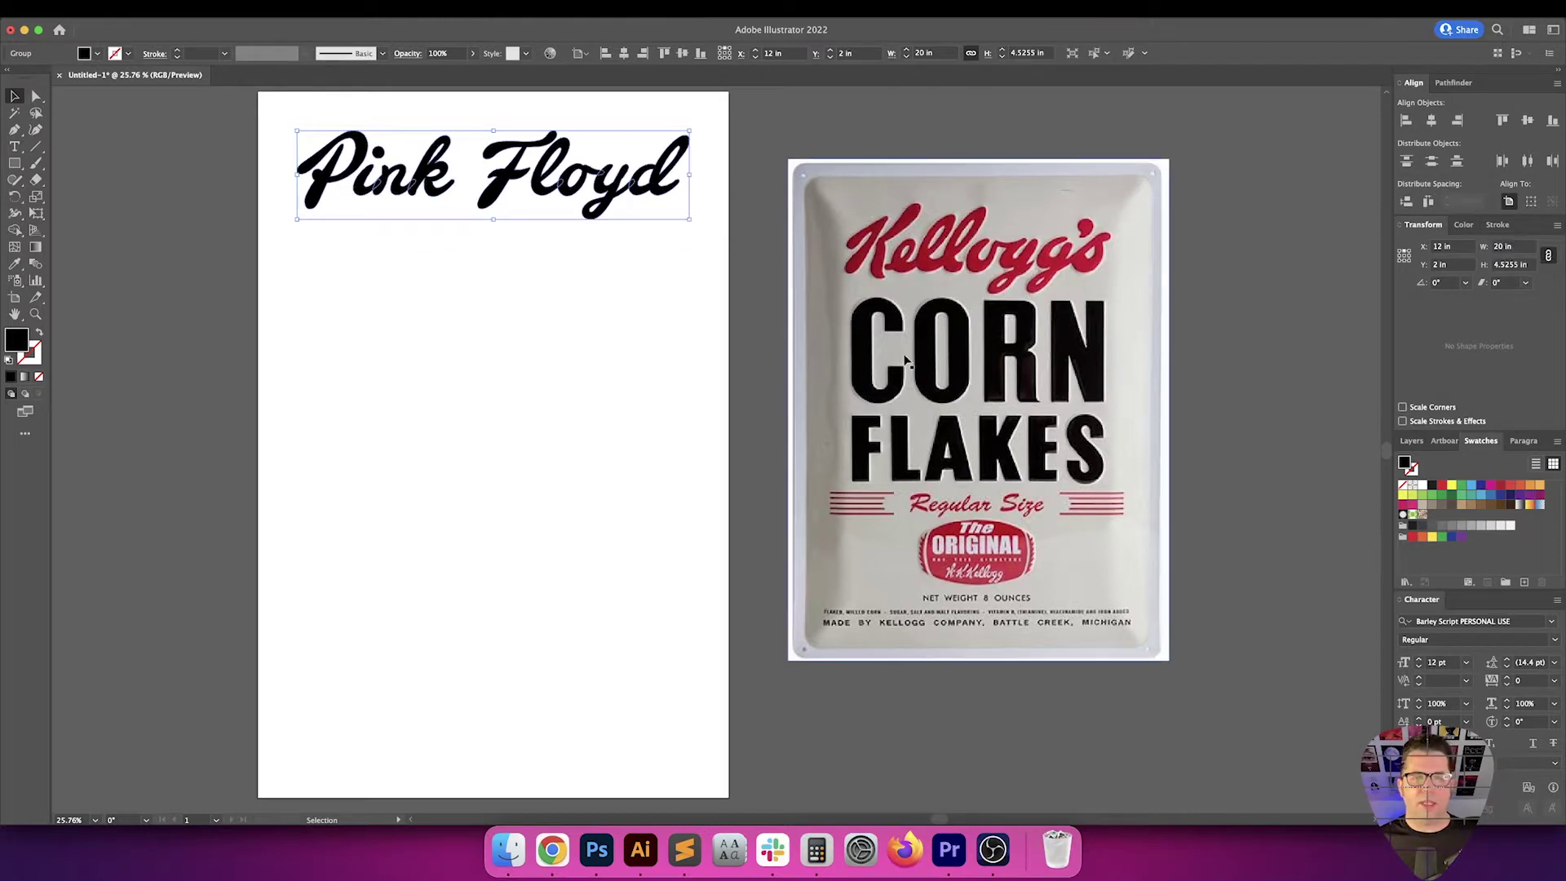
left_click(654, 398)
Unite the overlapping letter shapes of the outlined Pink Floyd lettering with the Pathfinder, then deselect it
key("space")
left_click_drag(631, 383, 663, 386)
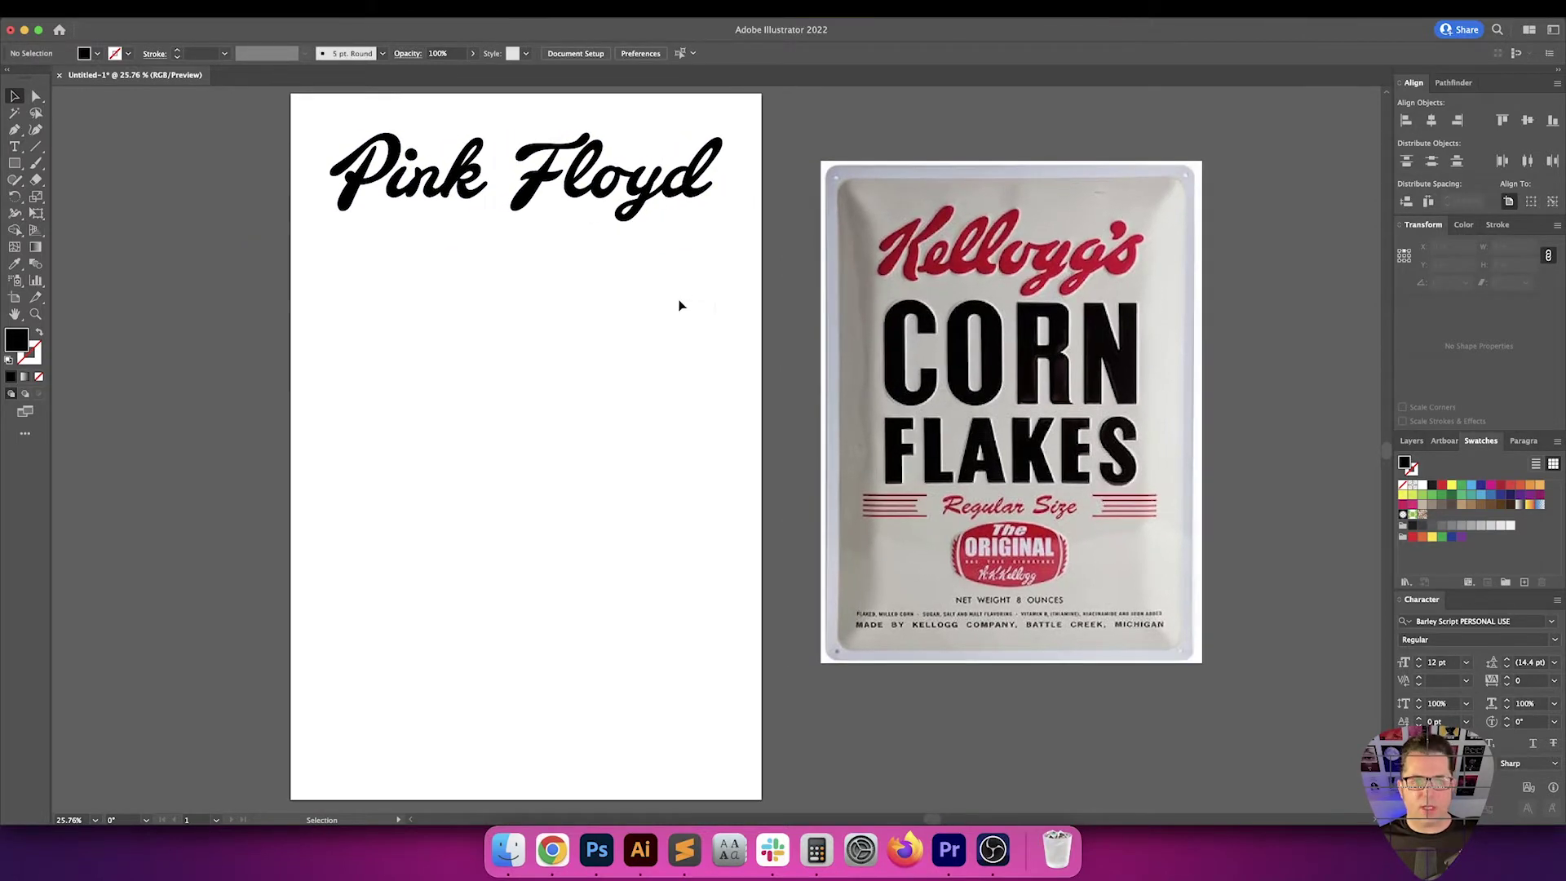
left_click_drag(688, 287, 468, 196)
left_click(1452, 83)
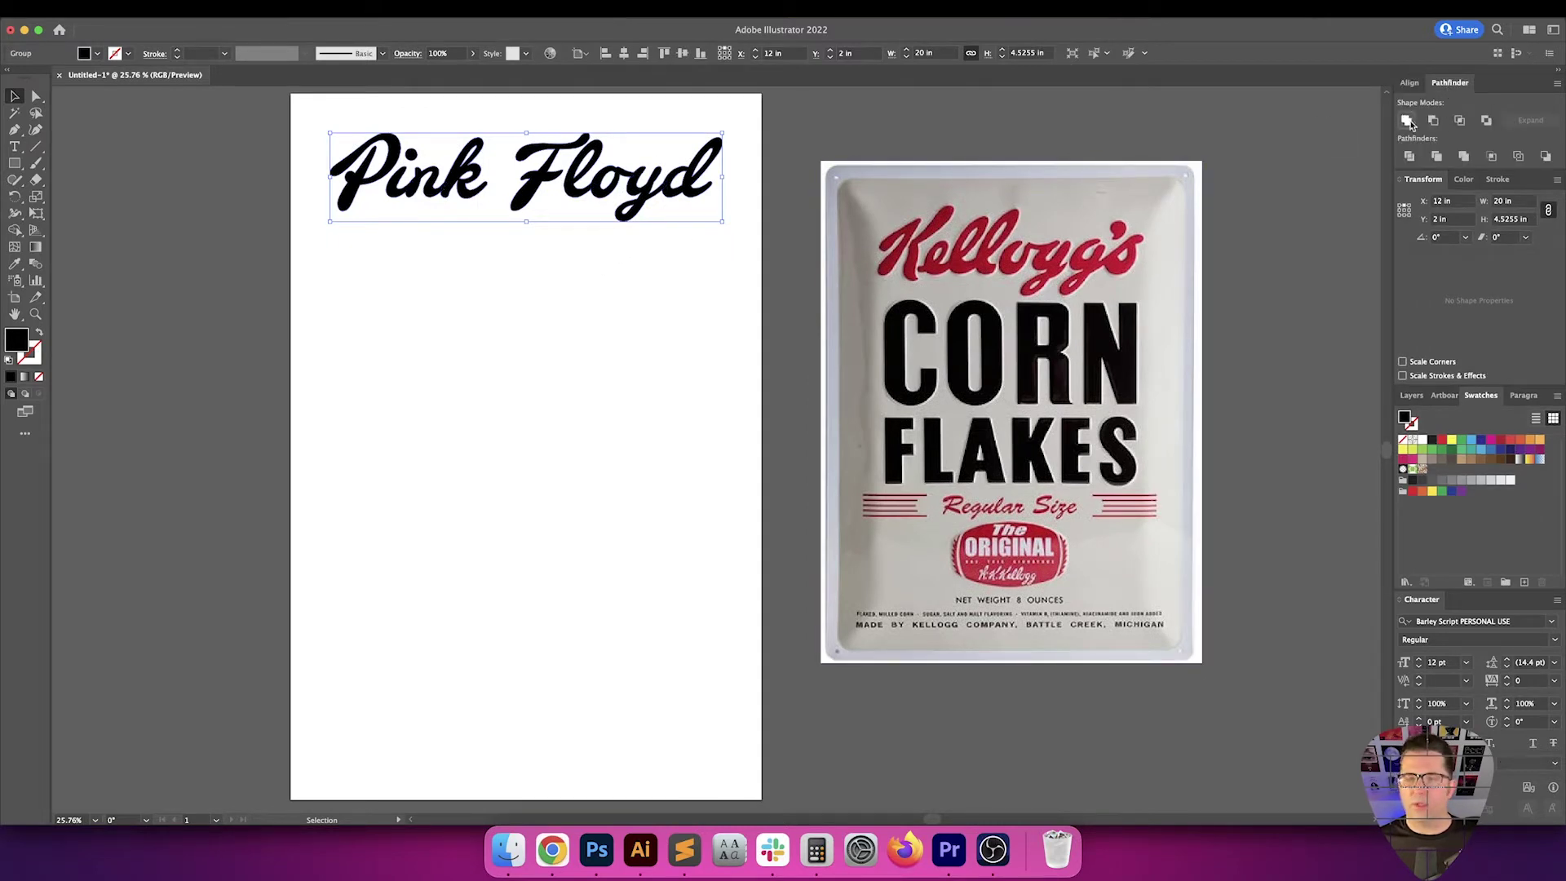
left_click(641, 257)
key("space")
left_click_drag(642, 271, 713, 296)
left_click_drag(717, 292, 522, 194)
left_click(638, 327)
key("space")
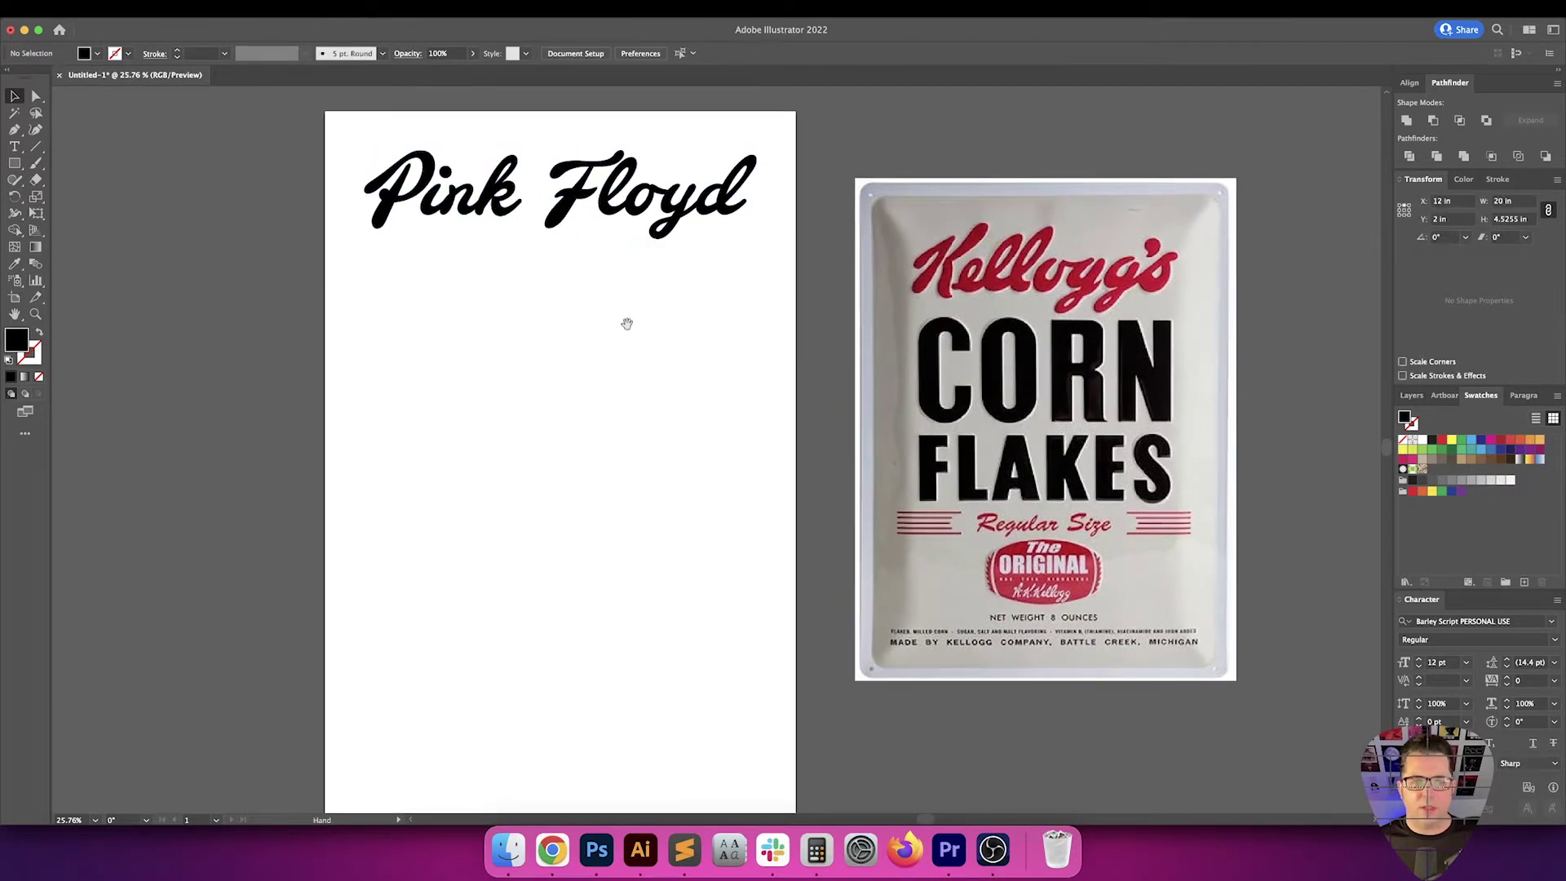
Add the text THE WALL on the artboard below the Pink Floyd lettering and scale it to about 186 pt
left_click_drag(627, 324, 646, 308)
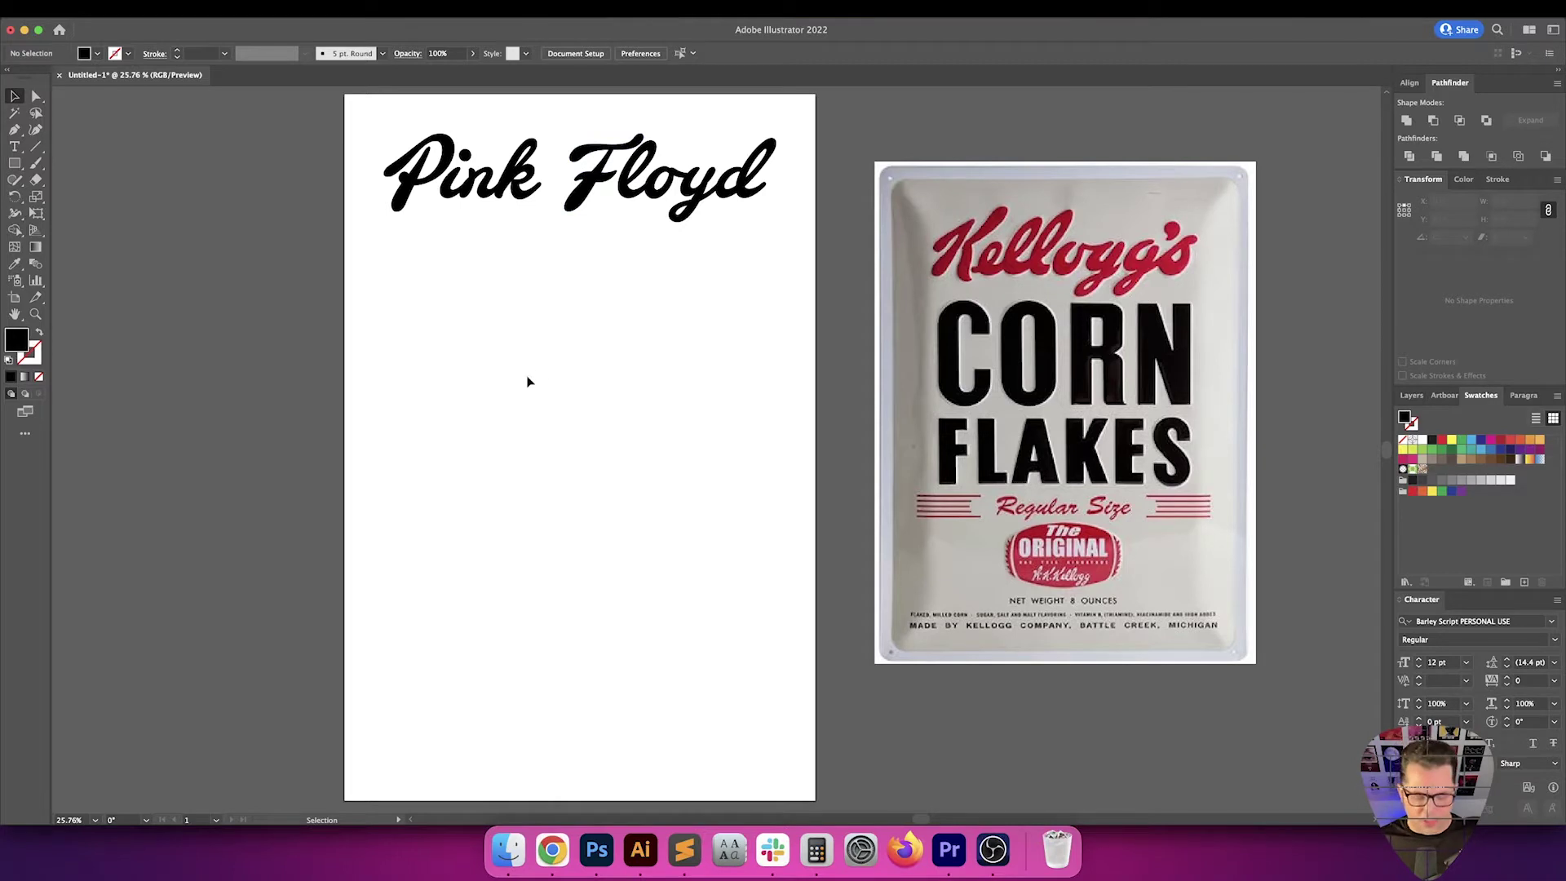
key("t")
left_click(453, 364)
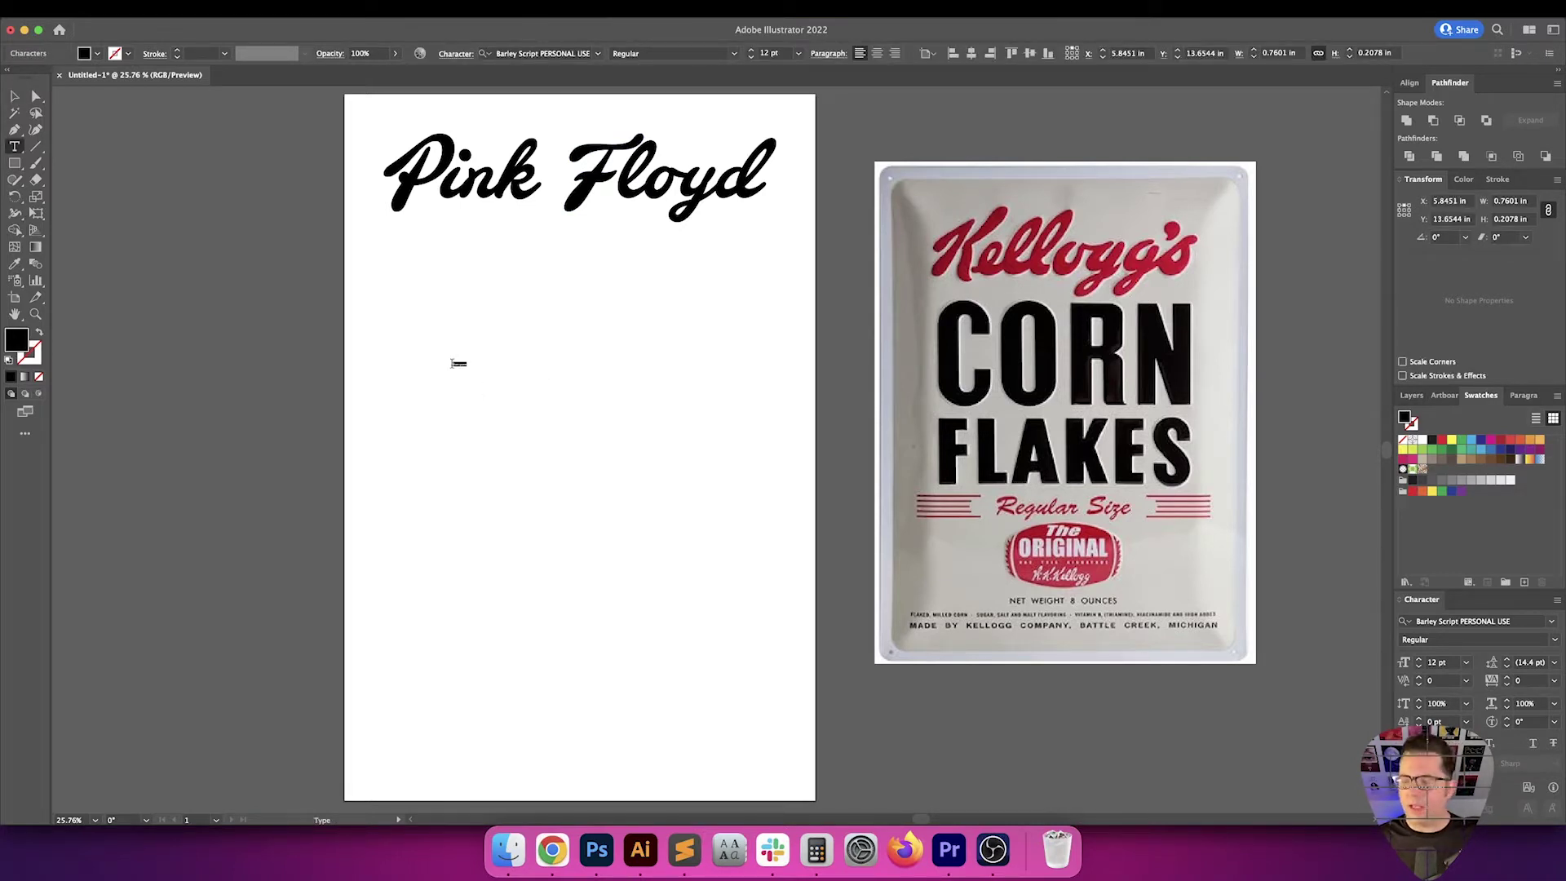
key("Escape")
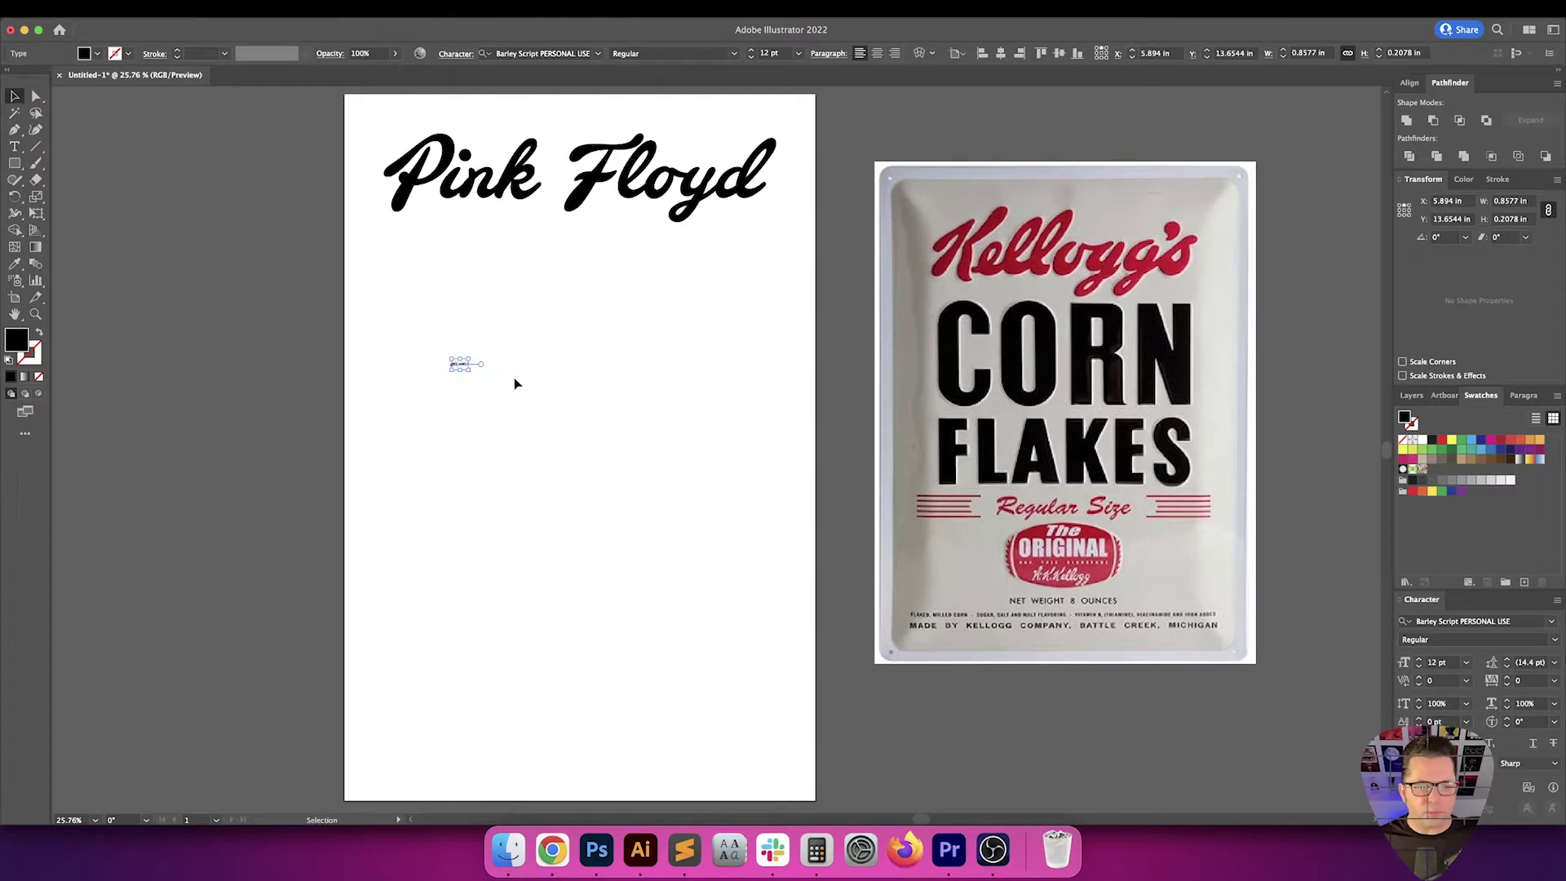
left_click_drag(474, 372, 594, 397)
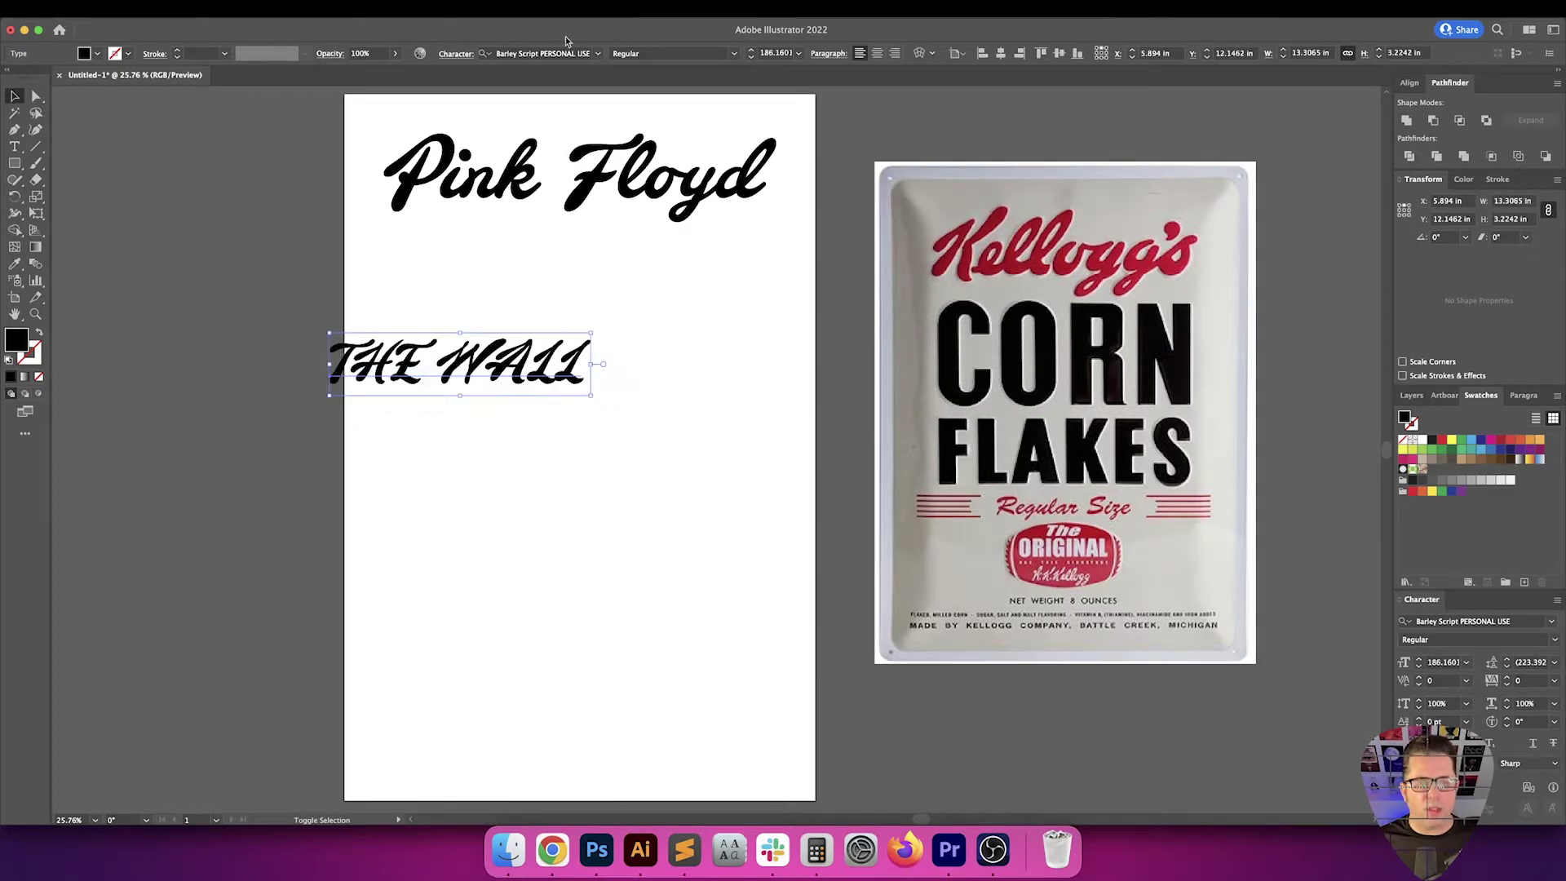
Set the THE WALL text in Acumin Variable Concept, ExtraCondensed Black style
left_click(540, 53)
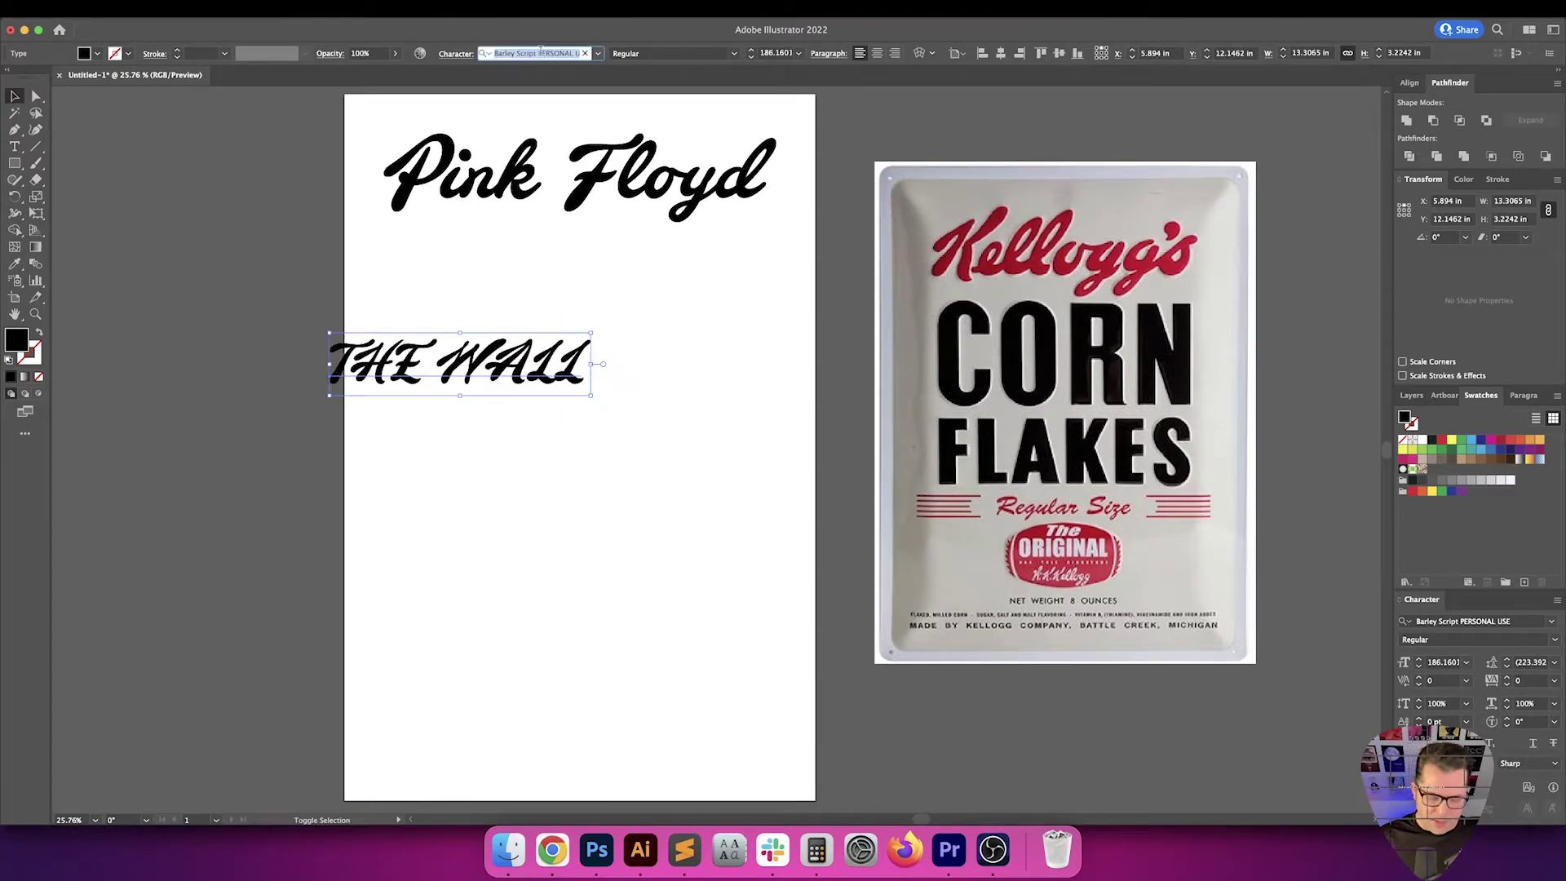
type("ACU")
key("Down")
key("Down")
key("Down")
key("Down")
key("Down")
key("Down")
key("Down")
key("Down")
key("Down")
key("Down")
key("Down")
key("Down")
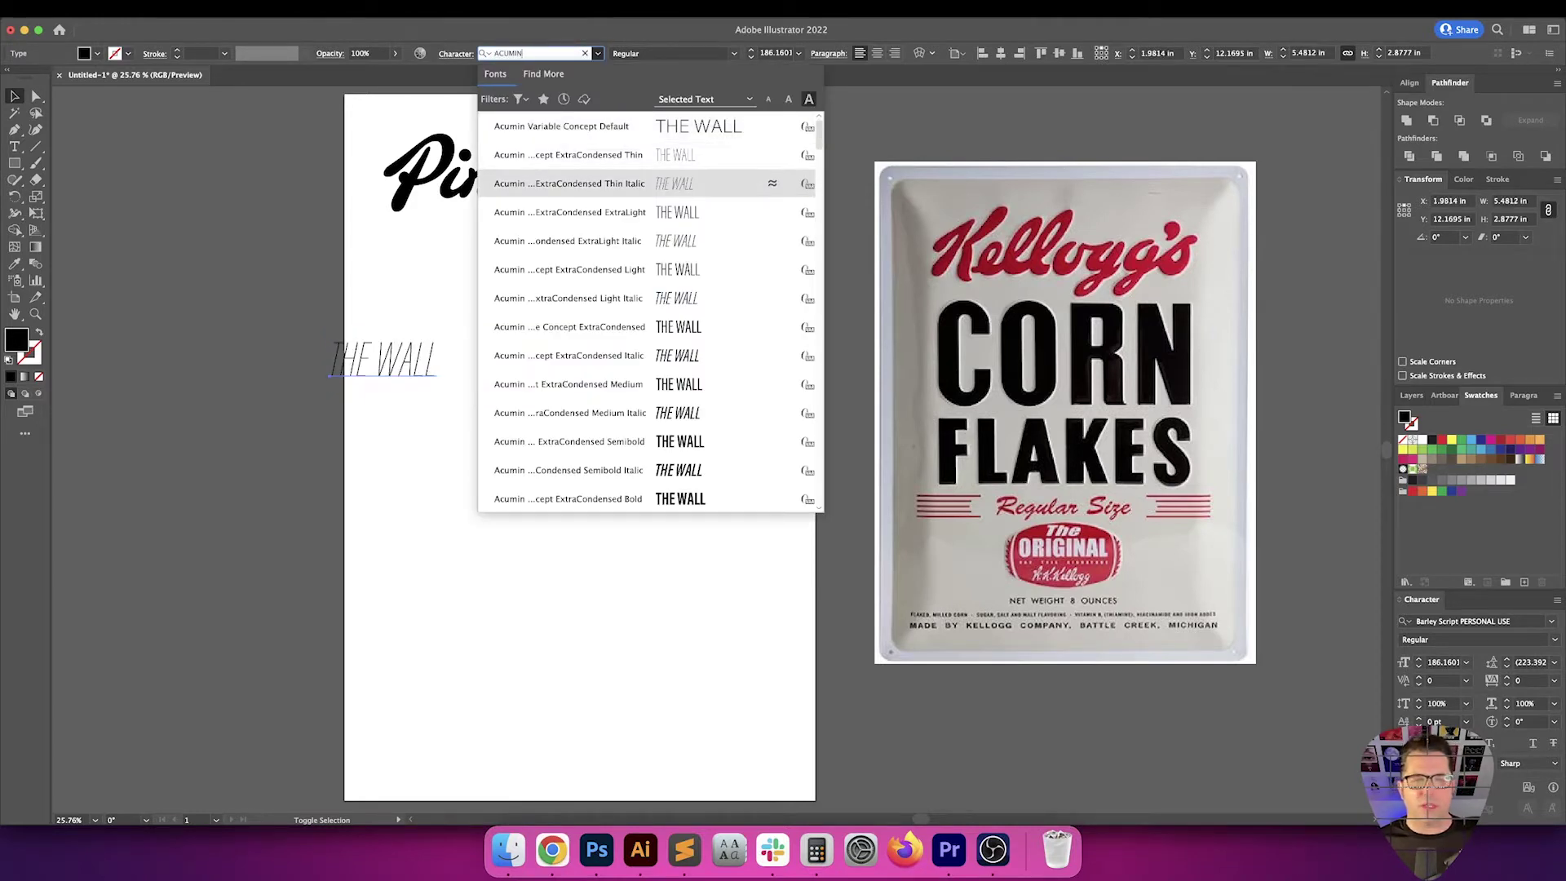
key("Down")
key("Down")
key("Down")
key("Down")
key("Down")
key("Down")
key("Down")
key("Down")
key("Down")
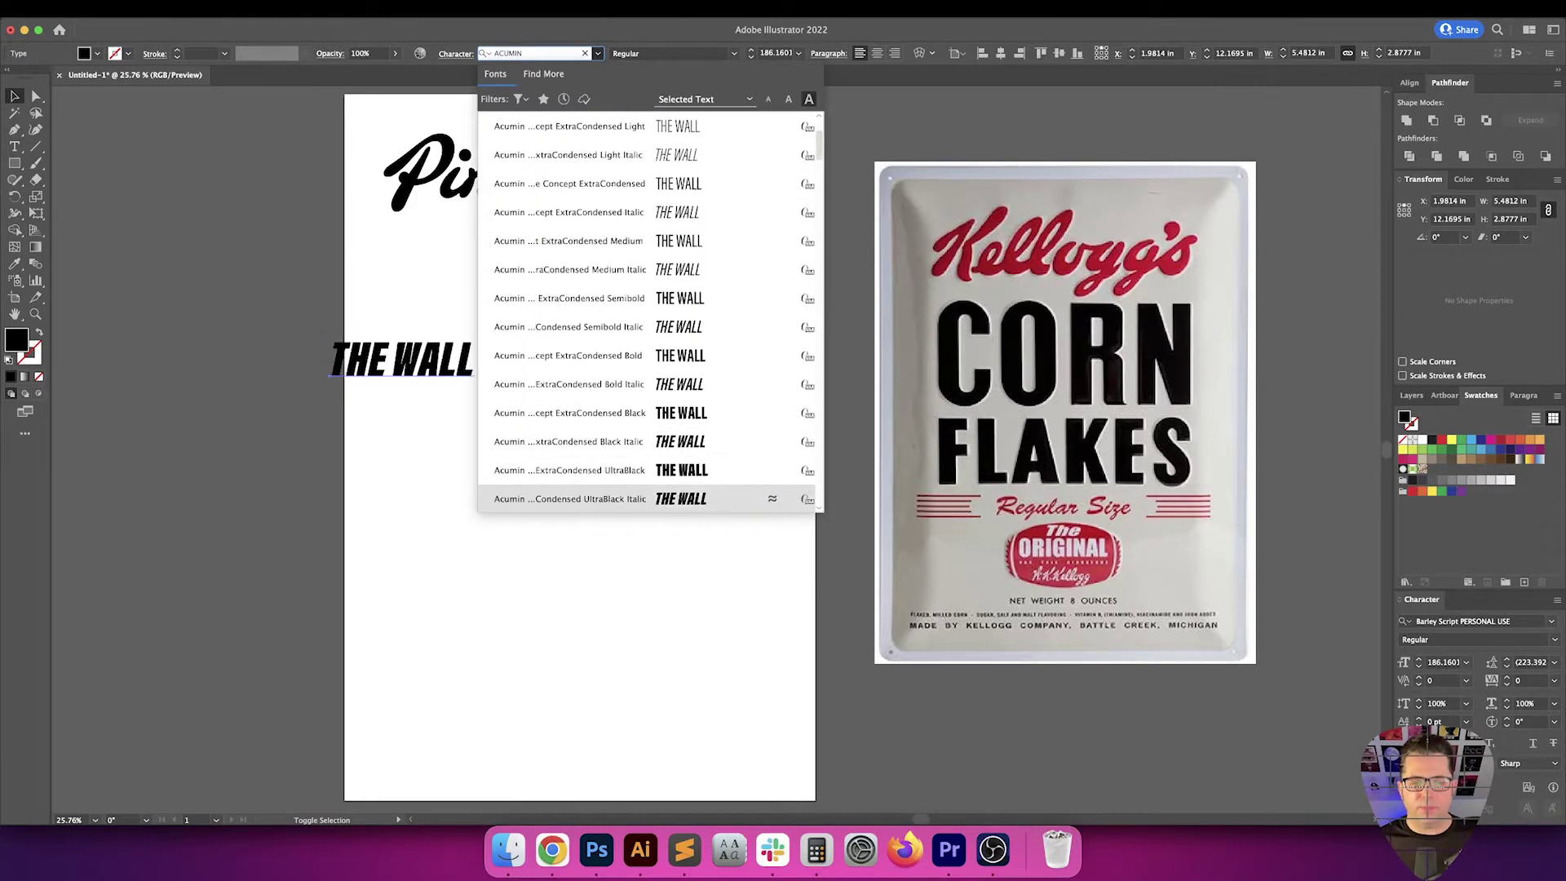
key("Up")
key("Up")
key("Up")
key("Up")
key("Up")
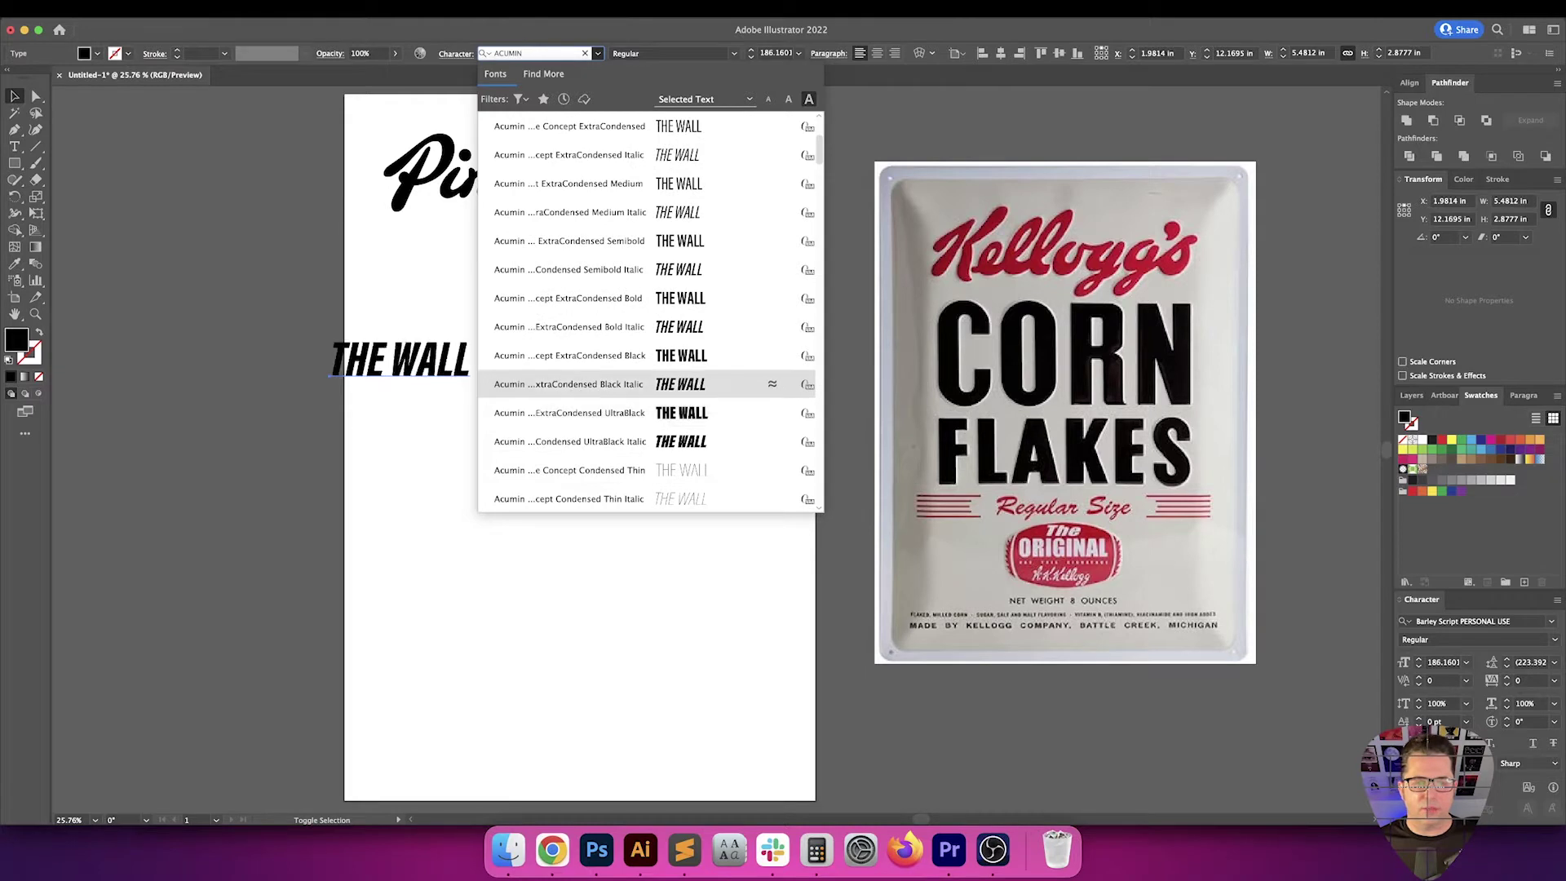
key("Up")
key("Up")
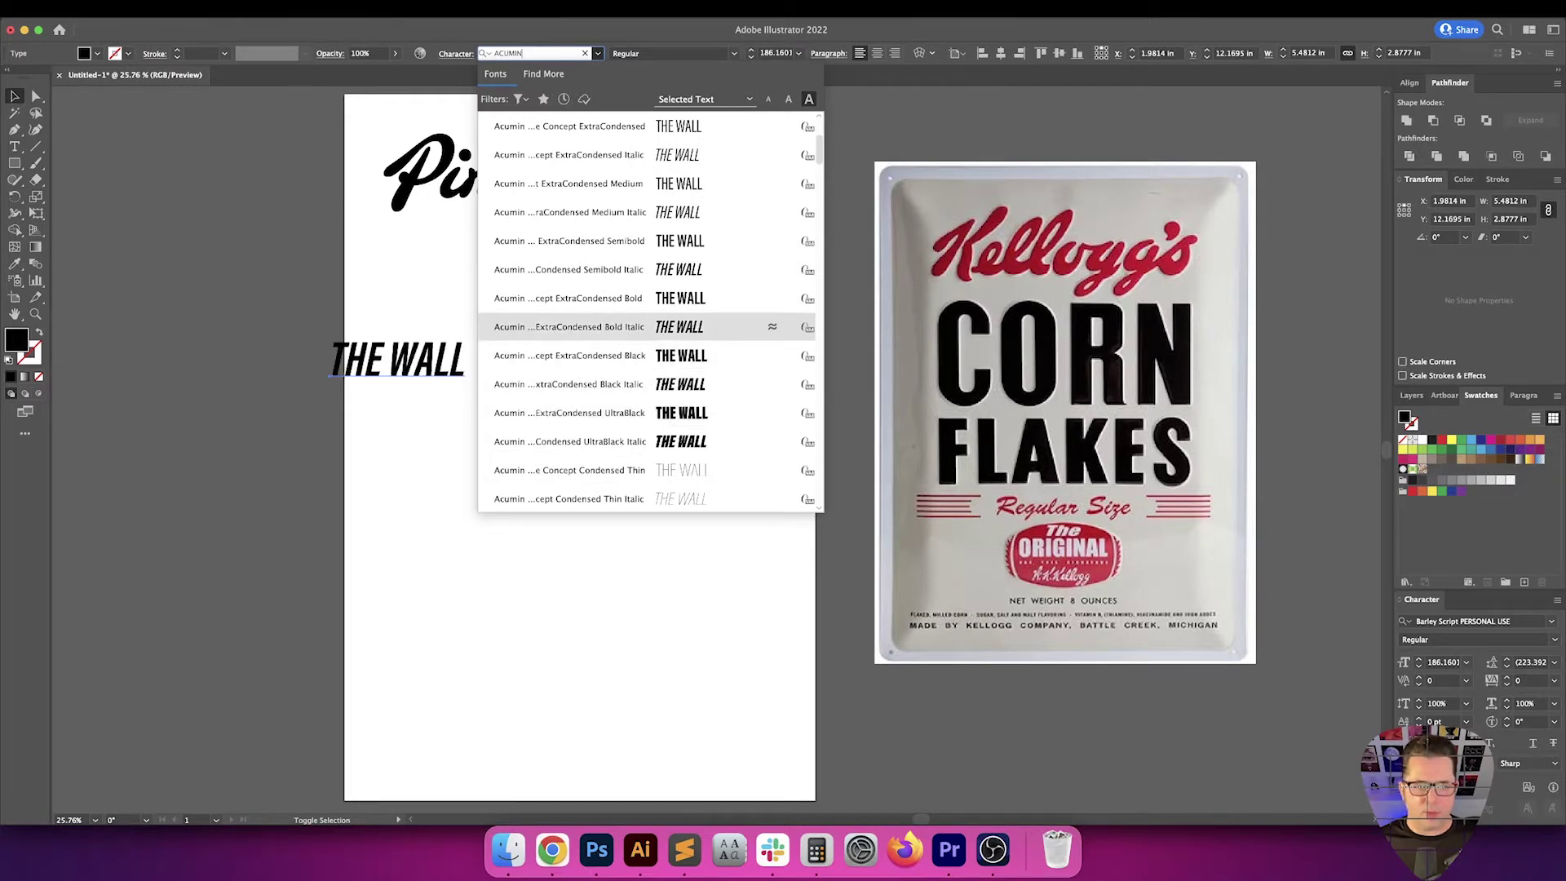
key("Down")
key("Down")
key("Return")
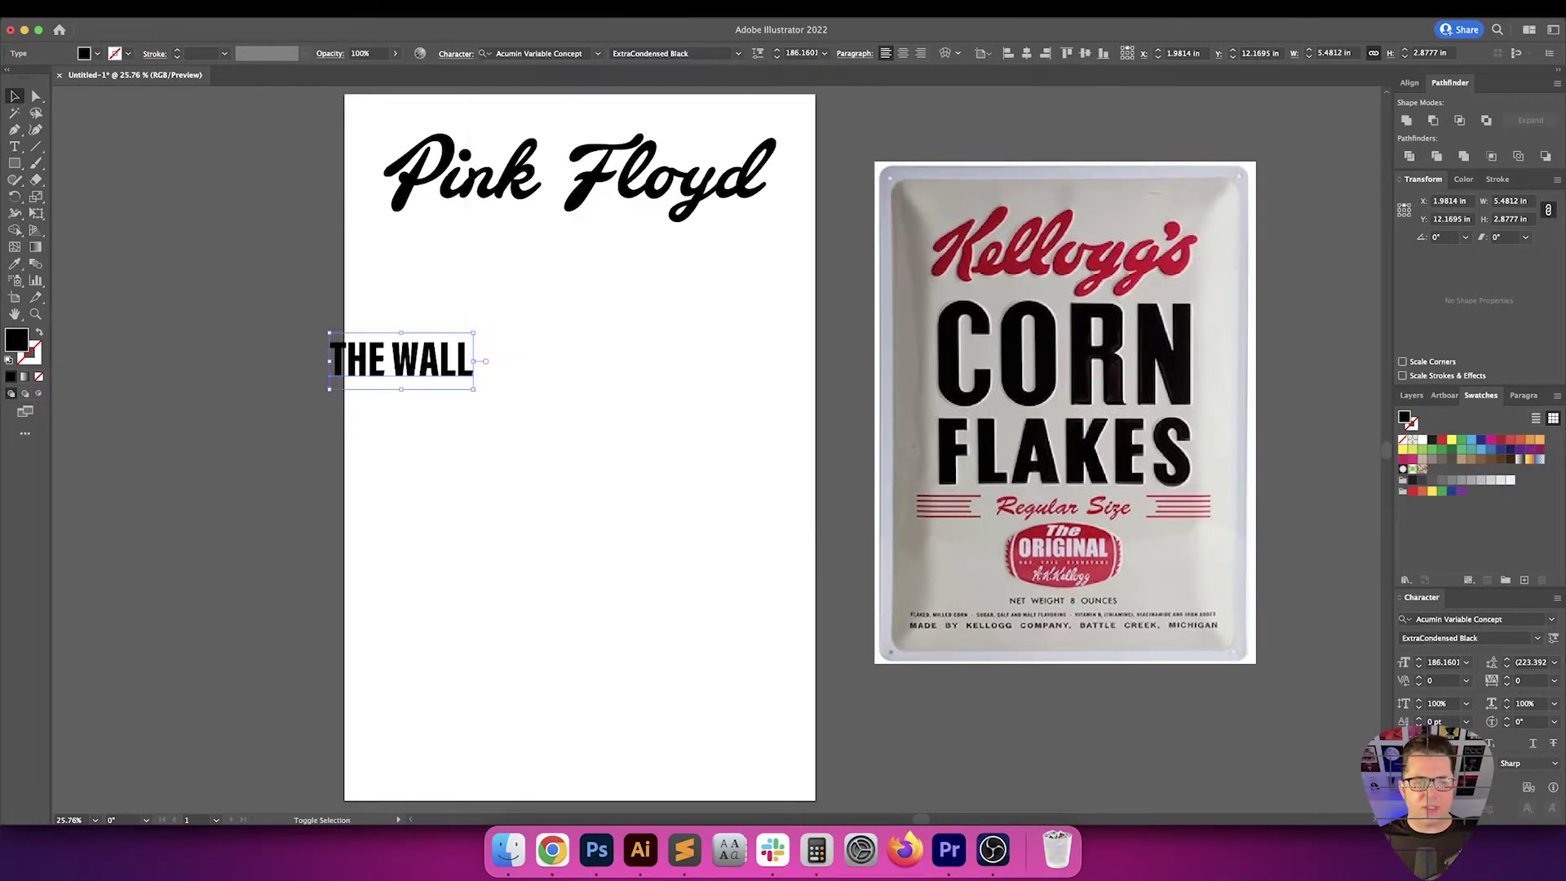
Move the THE WALL text fully onto the artboard and set its kerning to Optical
left_click_drag(434, 372, 552, 352)
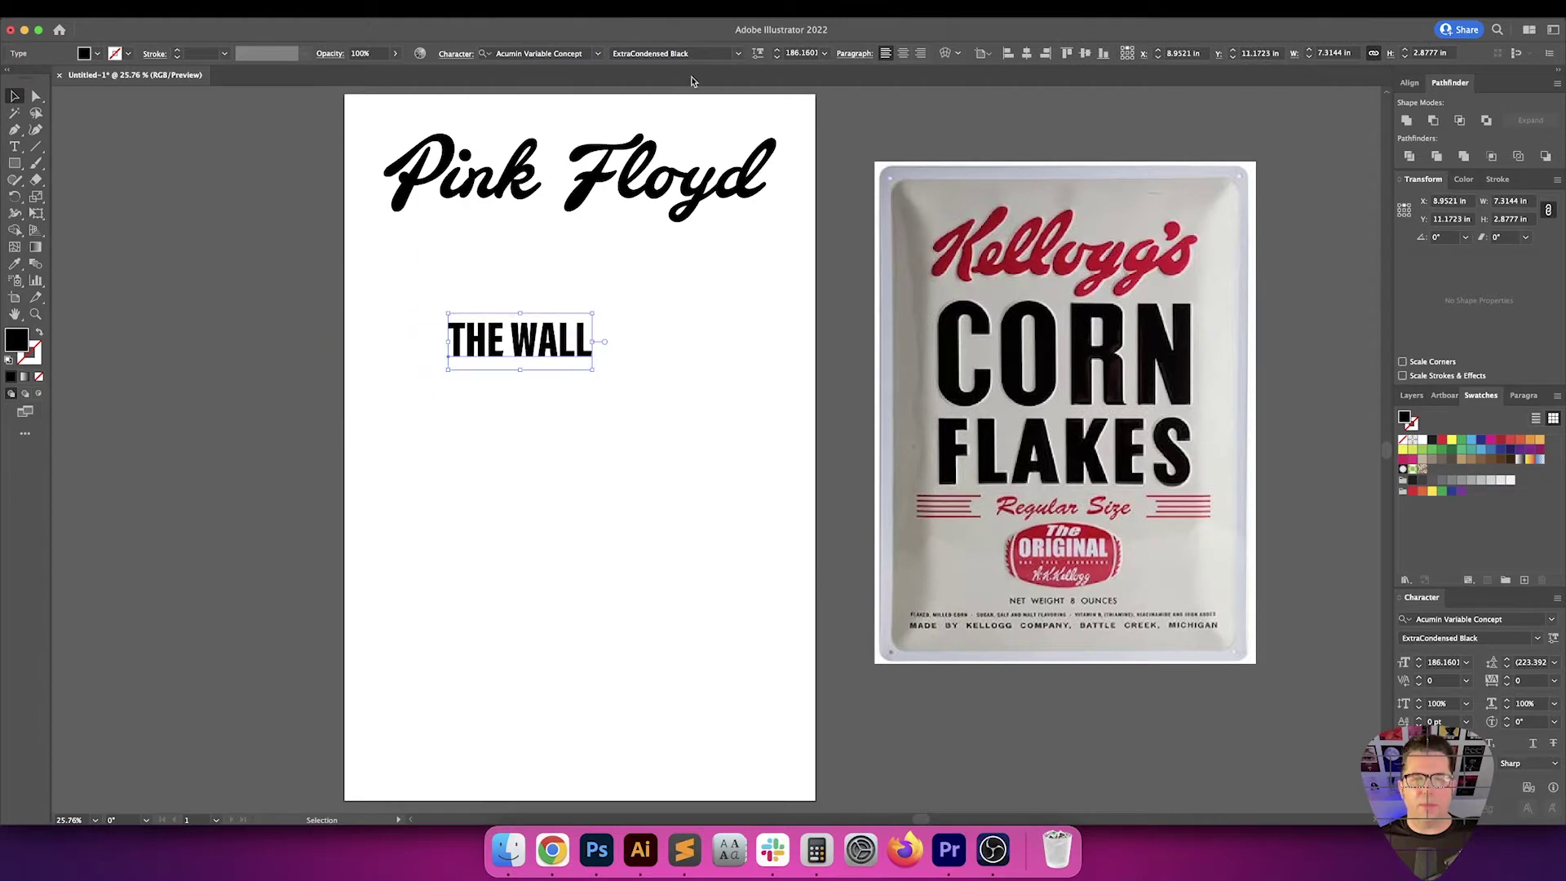
left_click(738, 54)
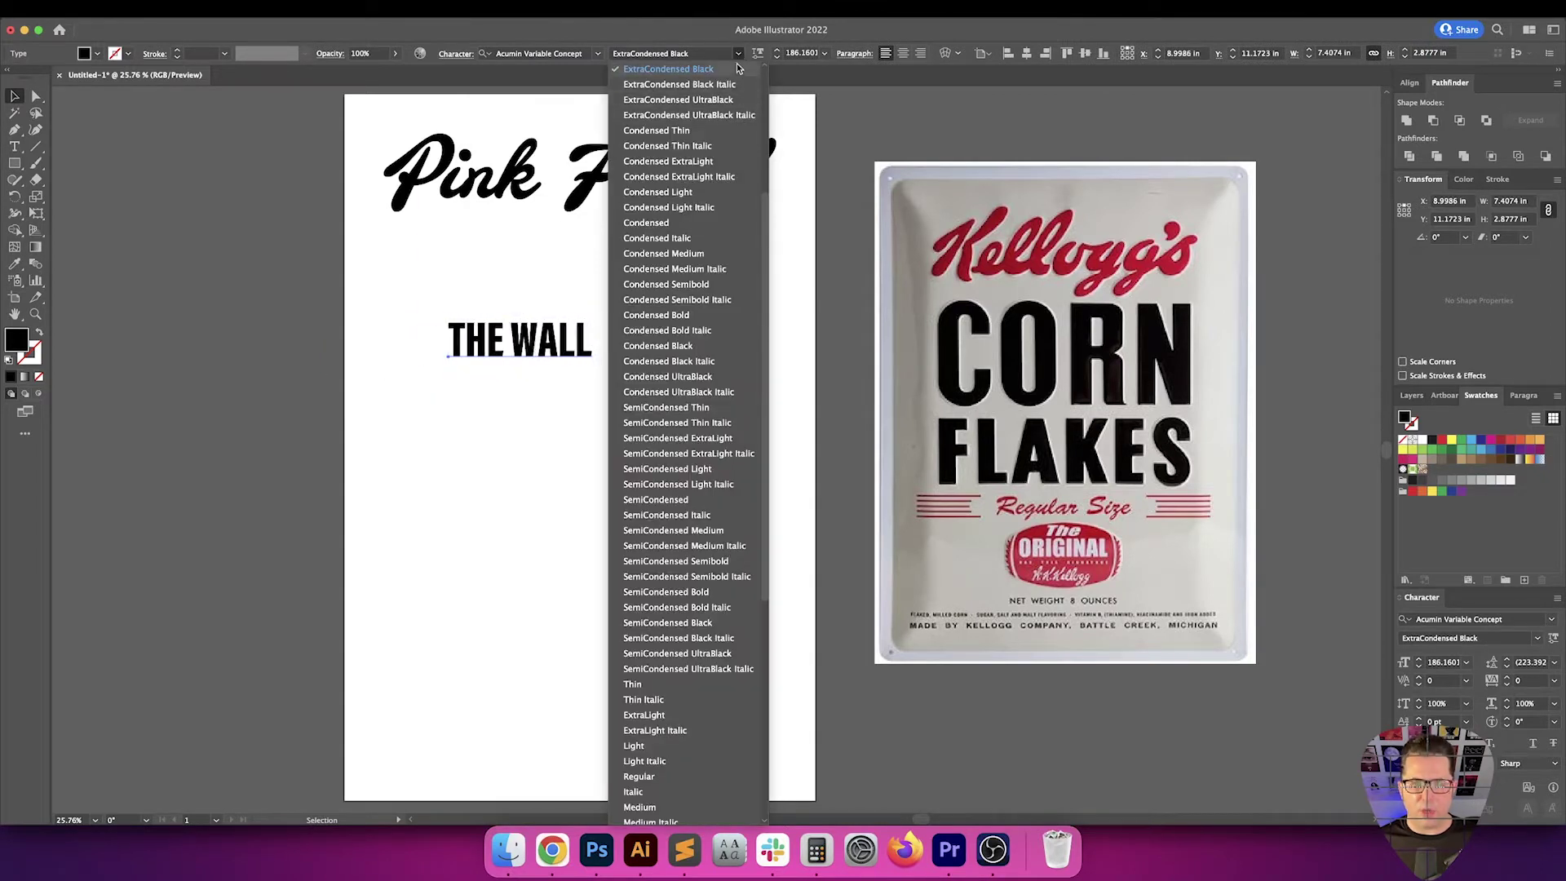
left_click(669, 339)
left_click_drag(669, 340, 504, 375)
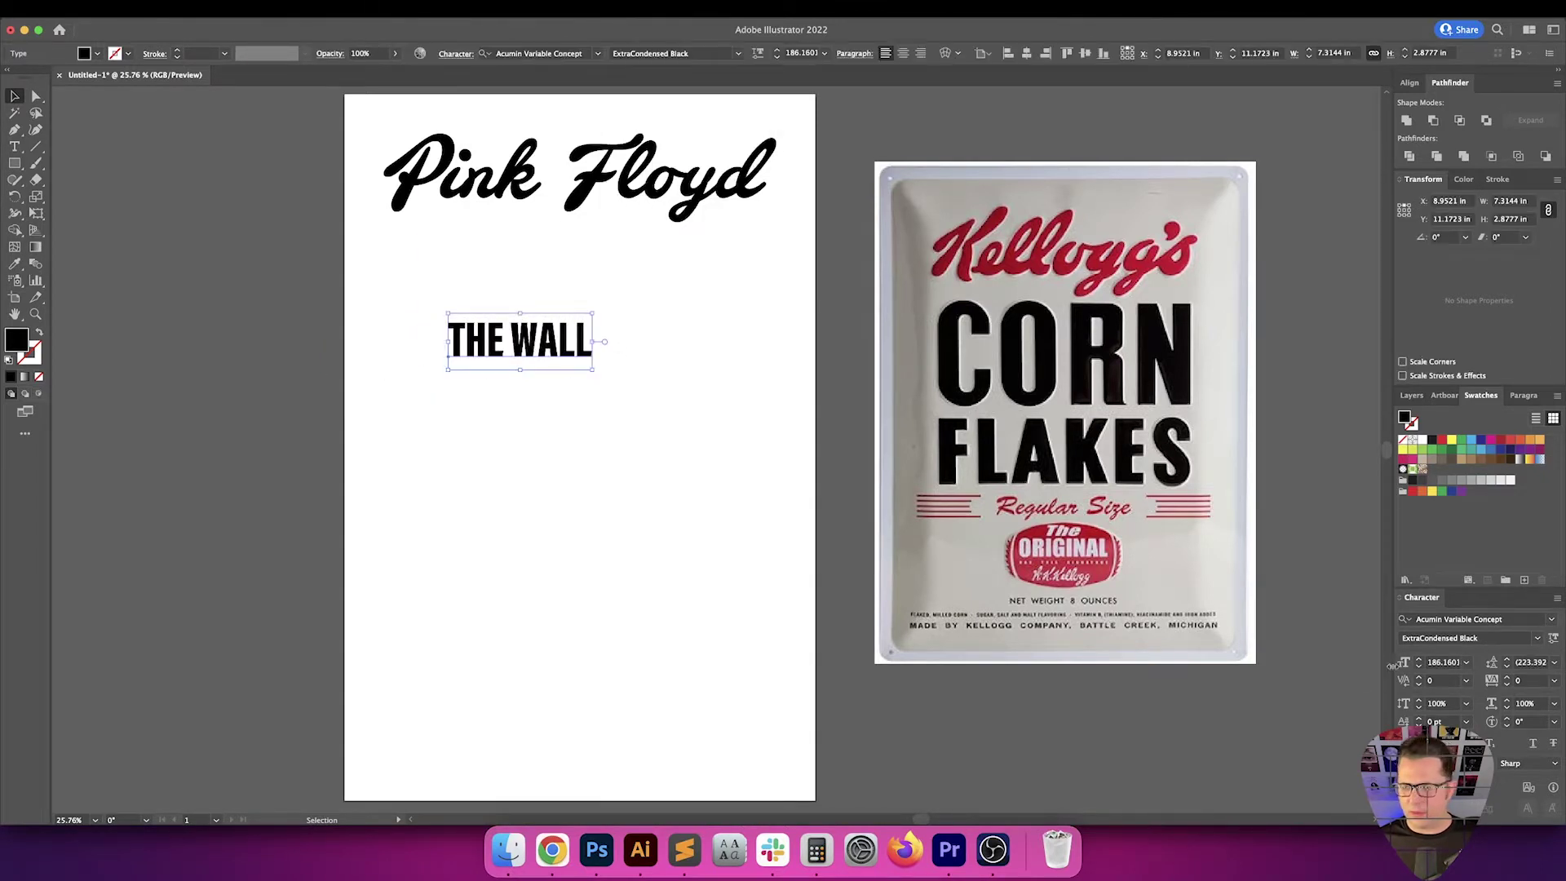
left_click(1466, 680)
left_click(1420, 426)
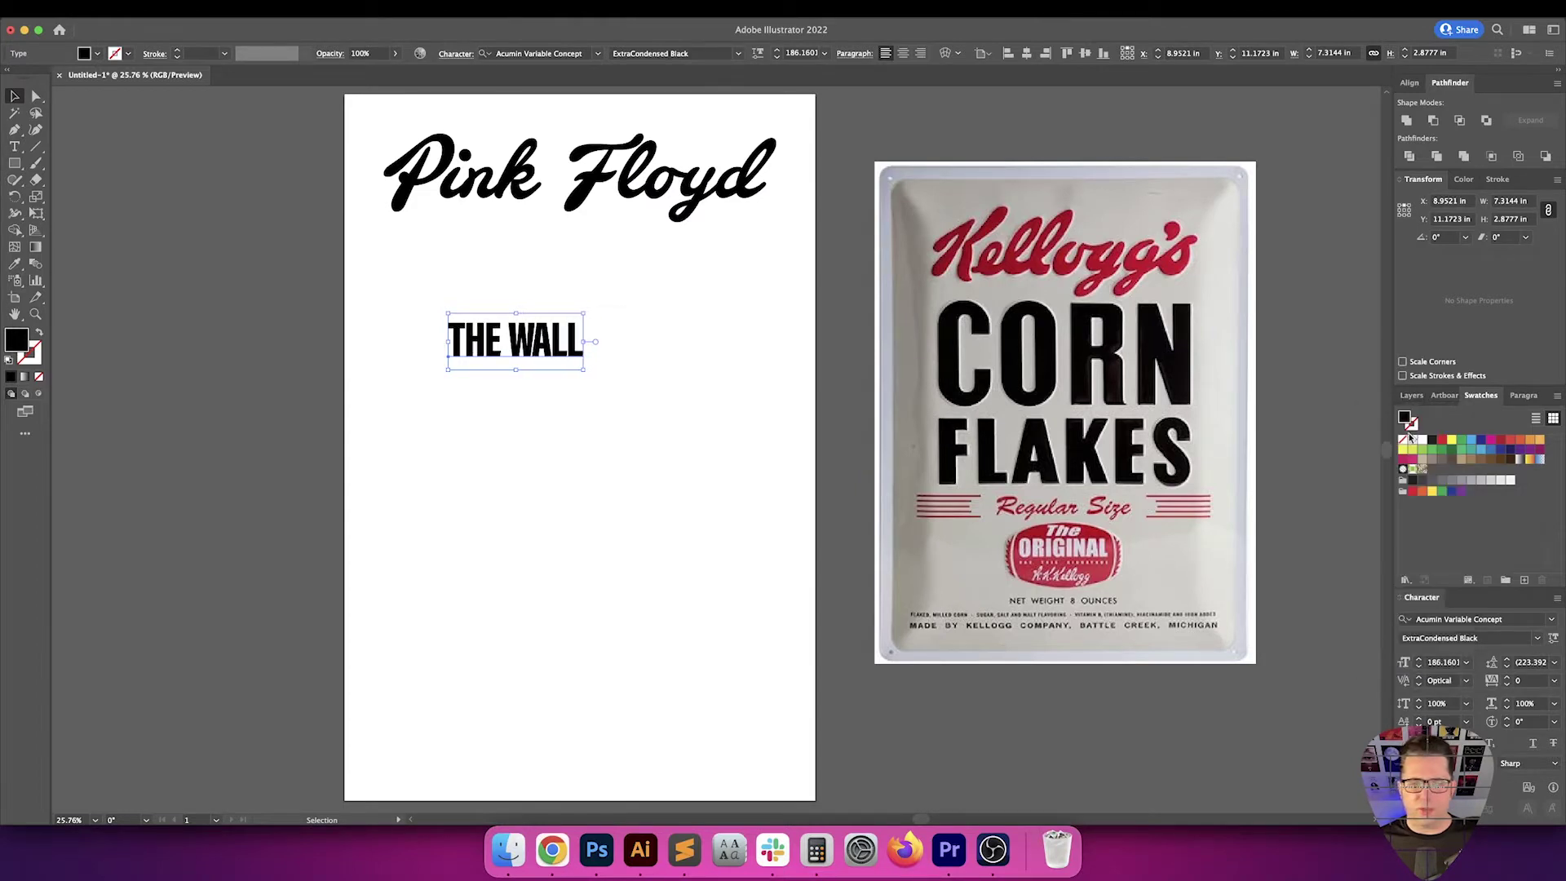
Scale THE WALL to about 14.9 in wide and position it just below the Pink Floyd lettering
left_click(640, 468)
left_click_drag(647, 440, 740, 472)
left_click(724, 465)
left_click(653, 409)
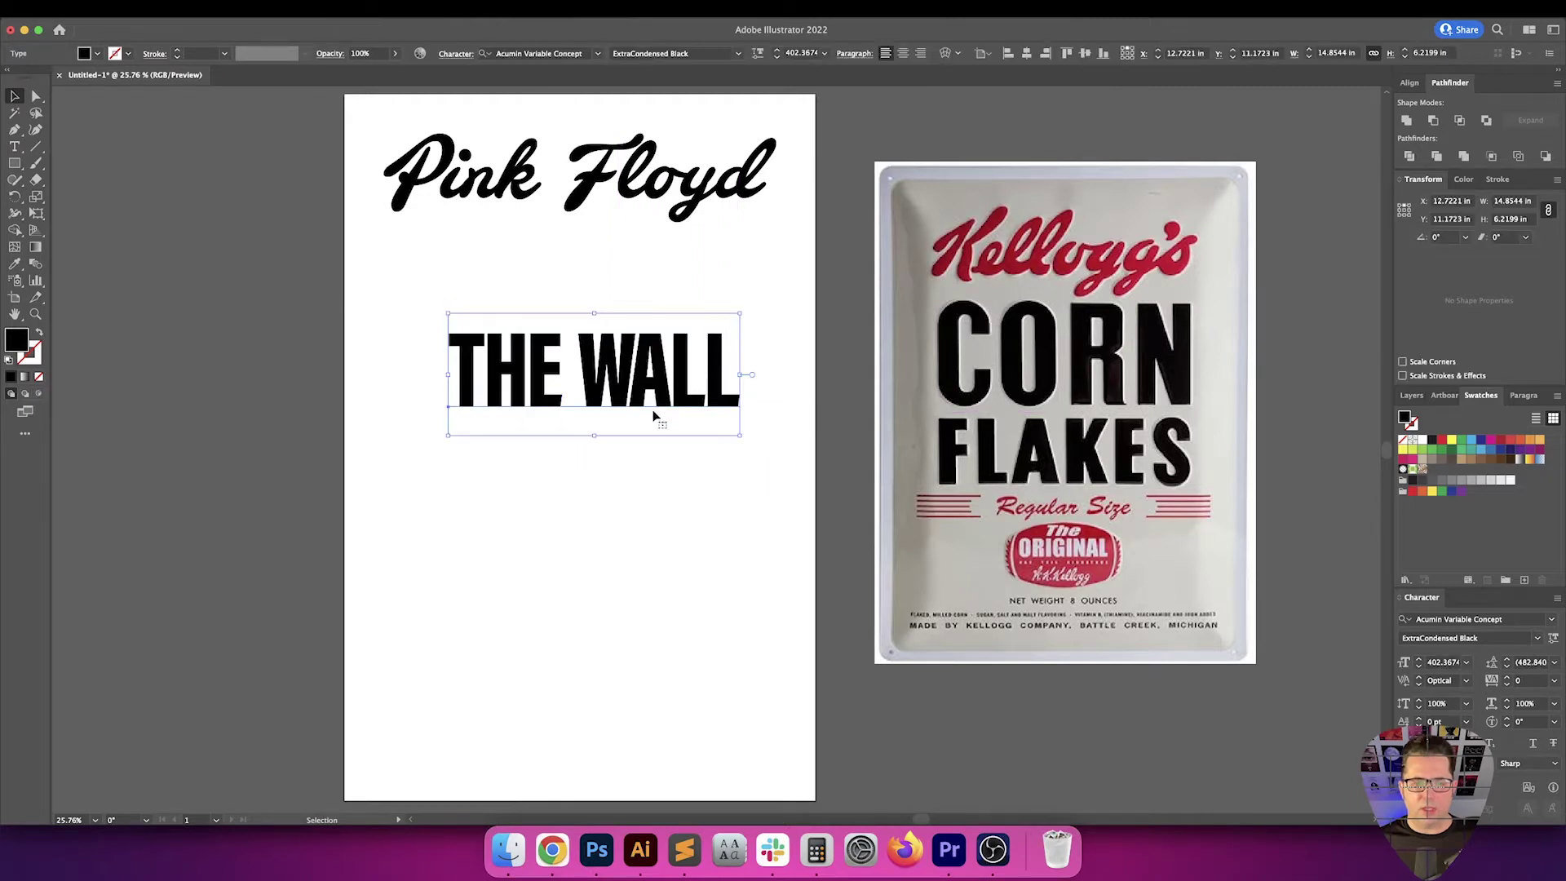
left_click_drag(653, 409, 634, 340)
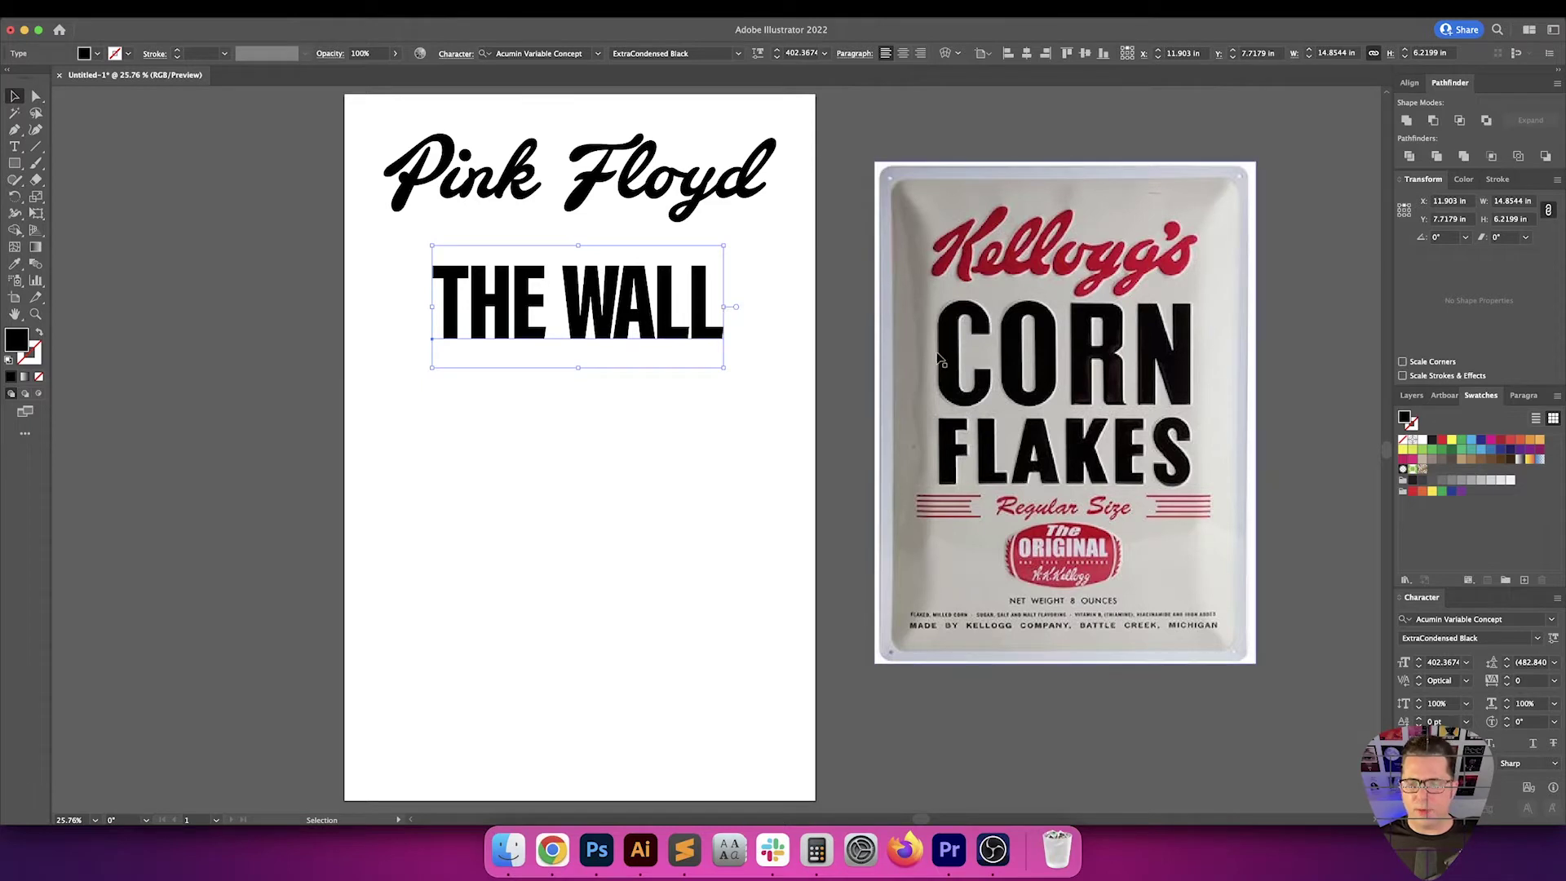
Draw a thin vertical black line along the left edge of the reference sign's lettering, from Kellogg's down past FLAKES
left_click_drag(908, 366, 906, 381)
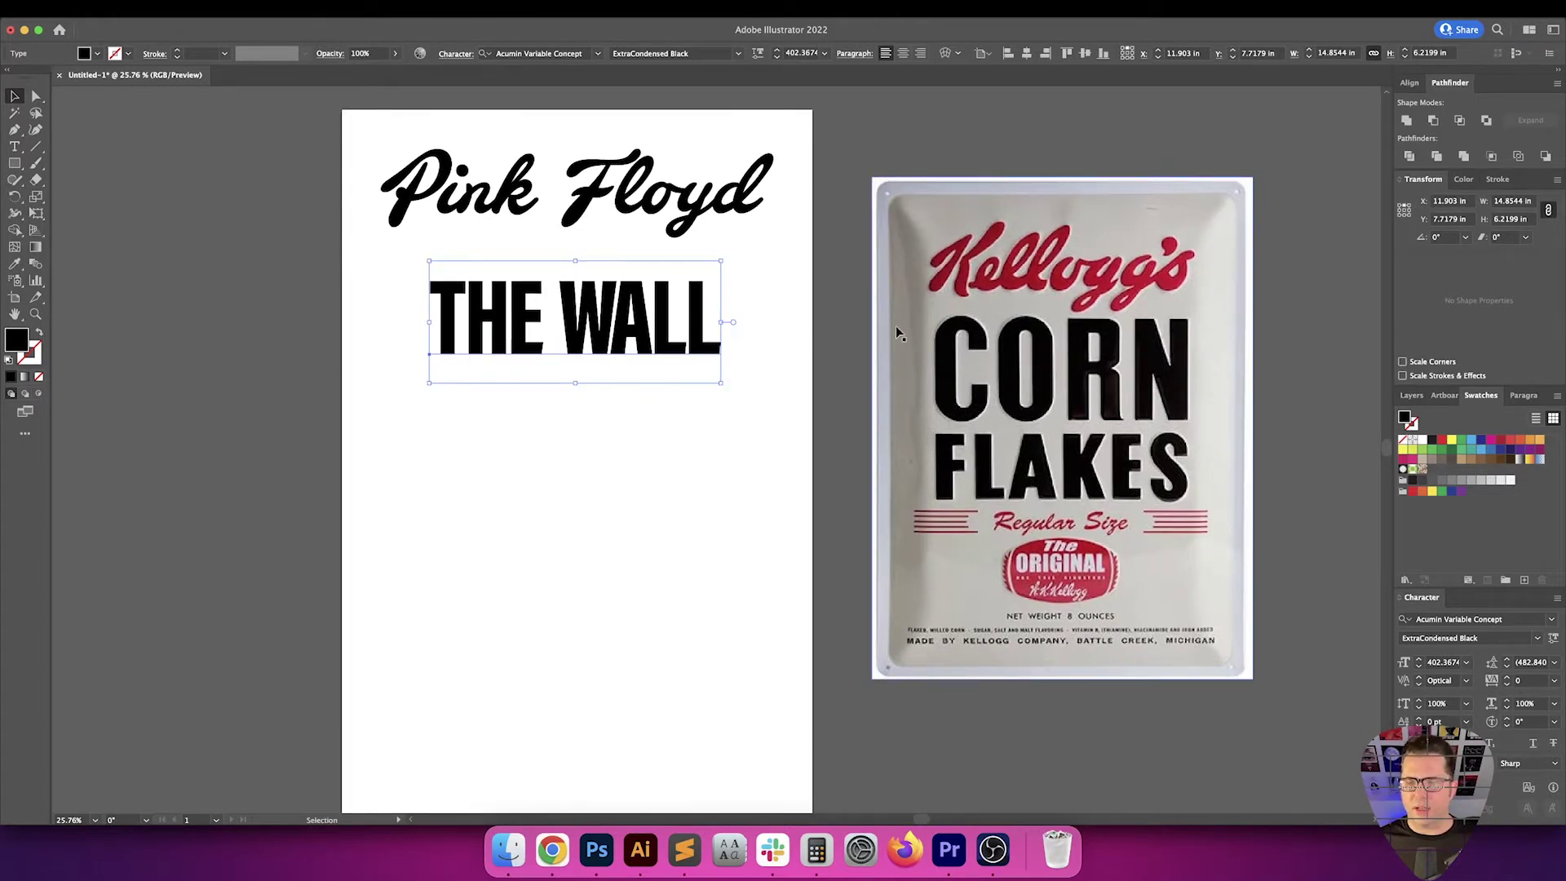
left_click(650, 477)
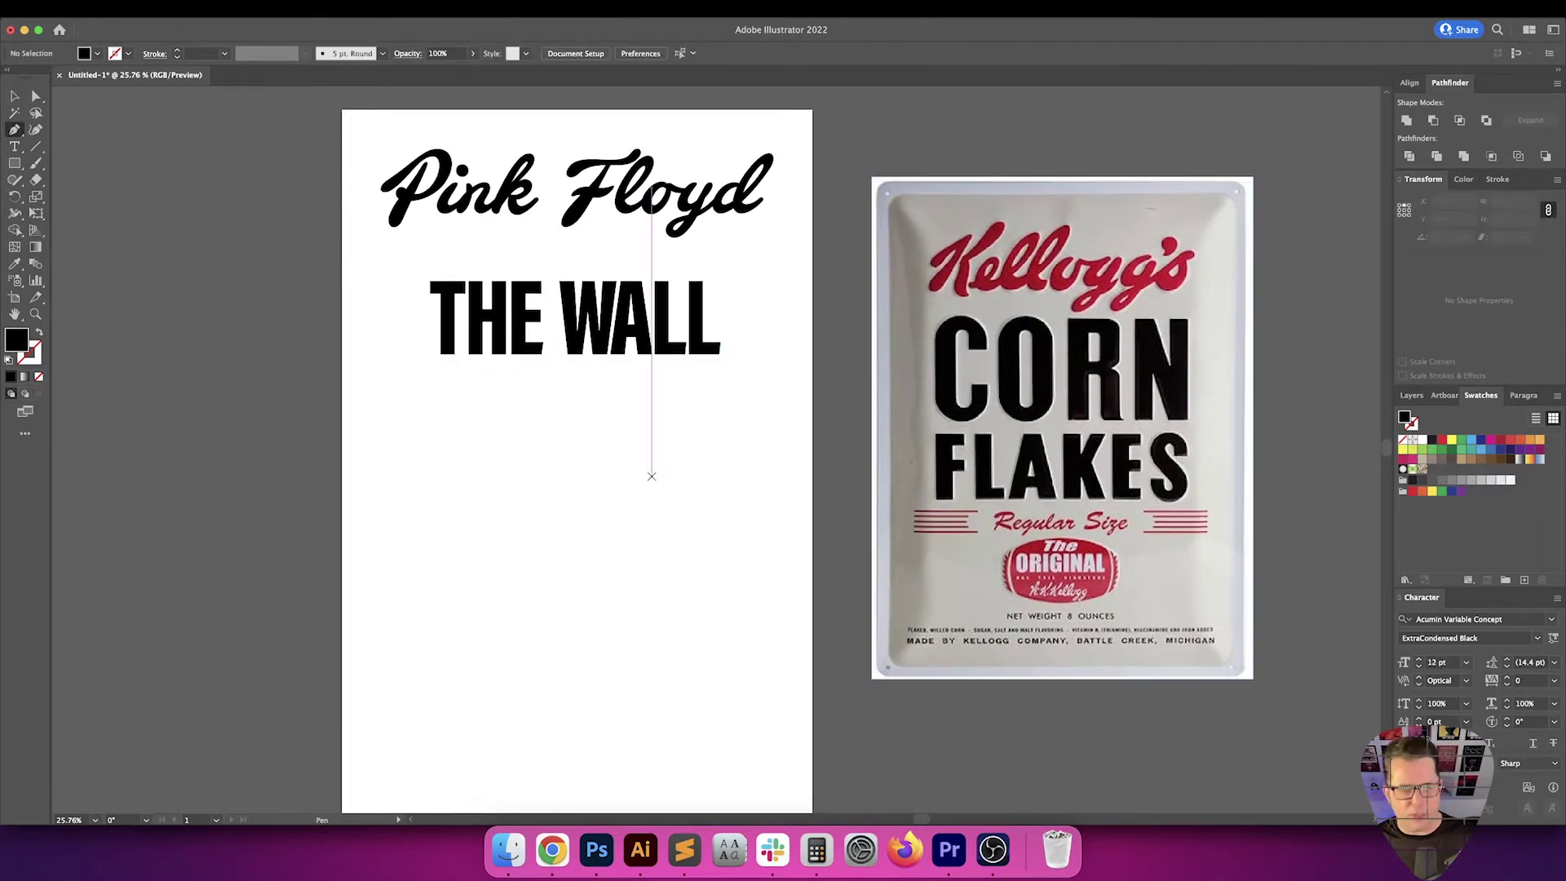
key("p")
key("shift+x")
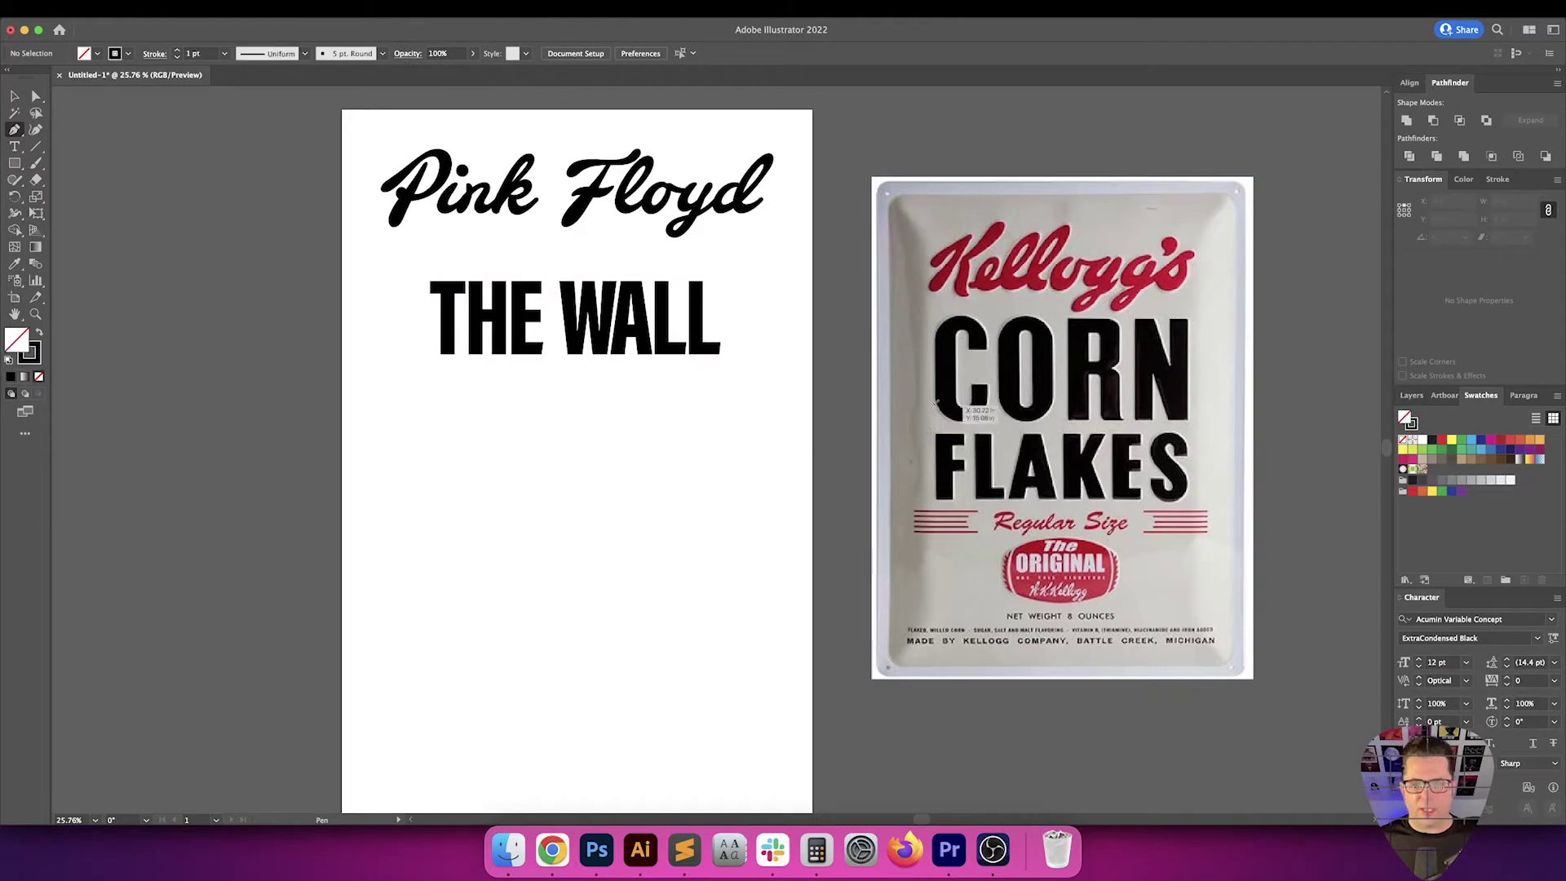
left_click(928, 236)
left_click(928, 489, "shift")
key("v")
left_click(856, 455)
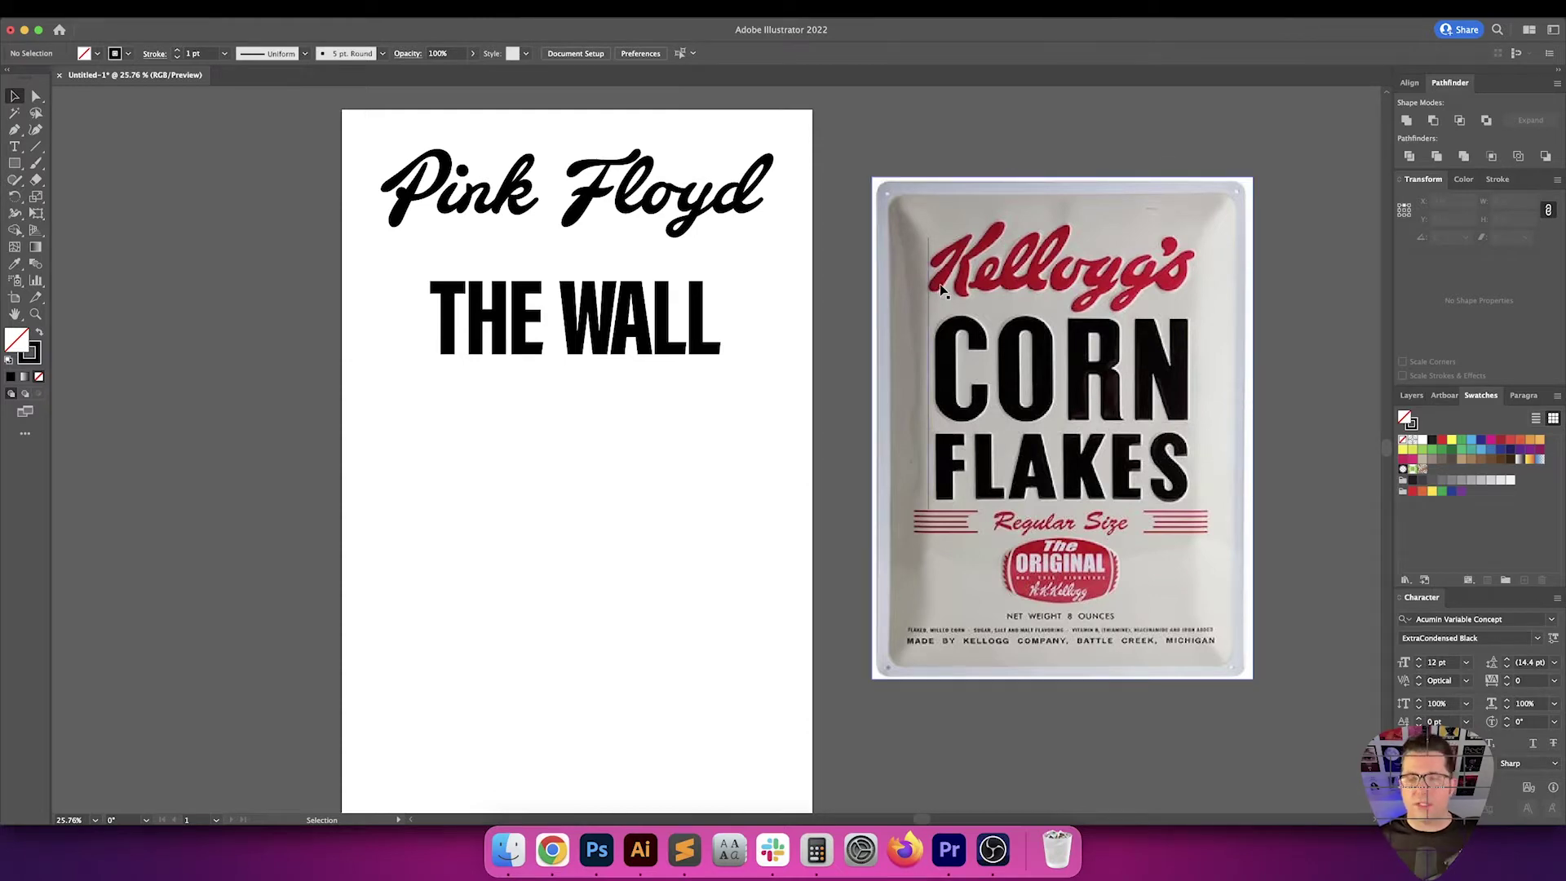
Enlarge THE WALL to about 19.2 in wide from its center and convert it to outlines
scroll(940, 284, "up", 5)
scroll(861, 532, "down", 5)
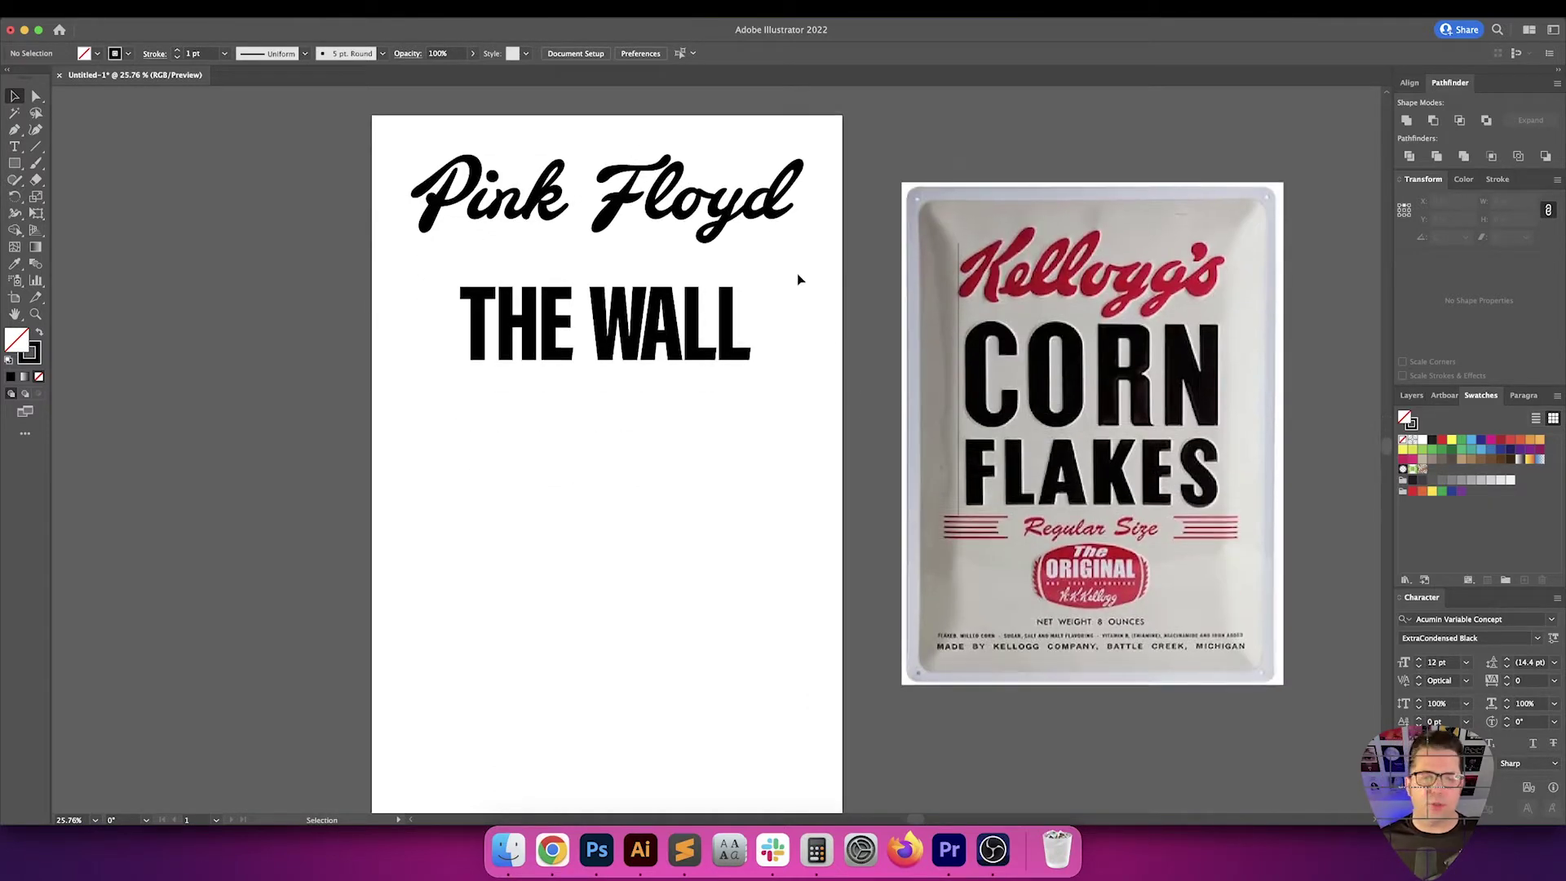
left_click(630, 359)
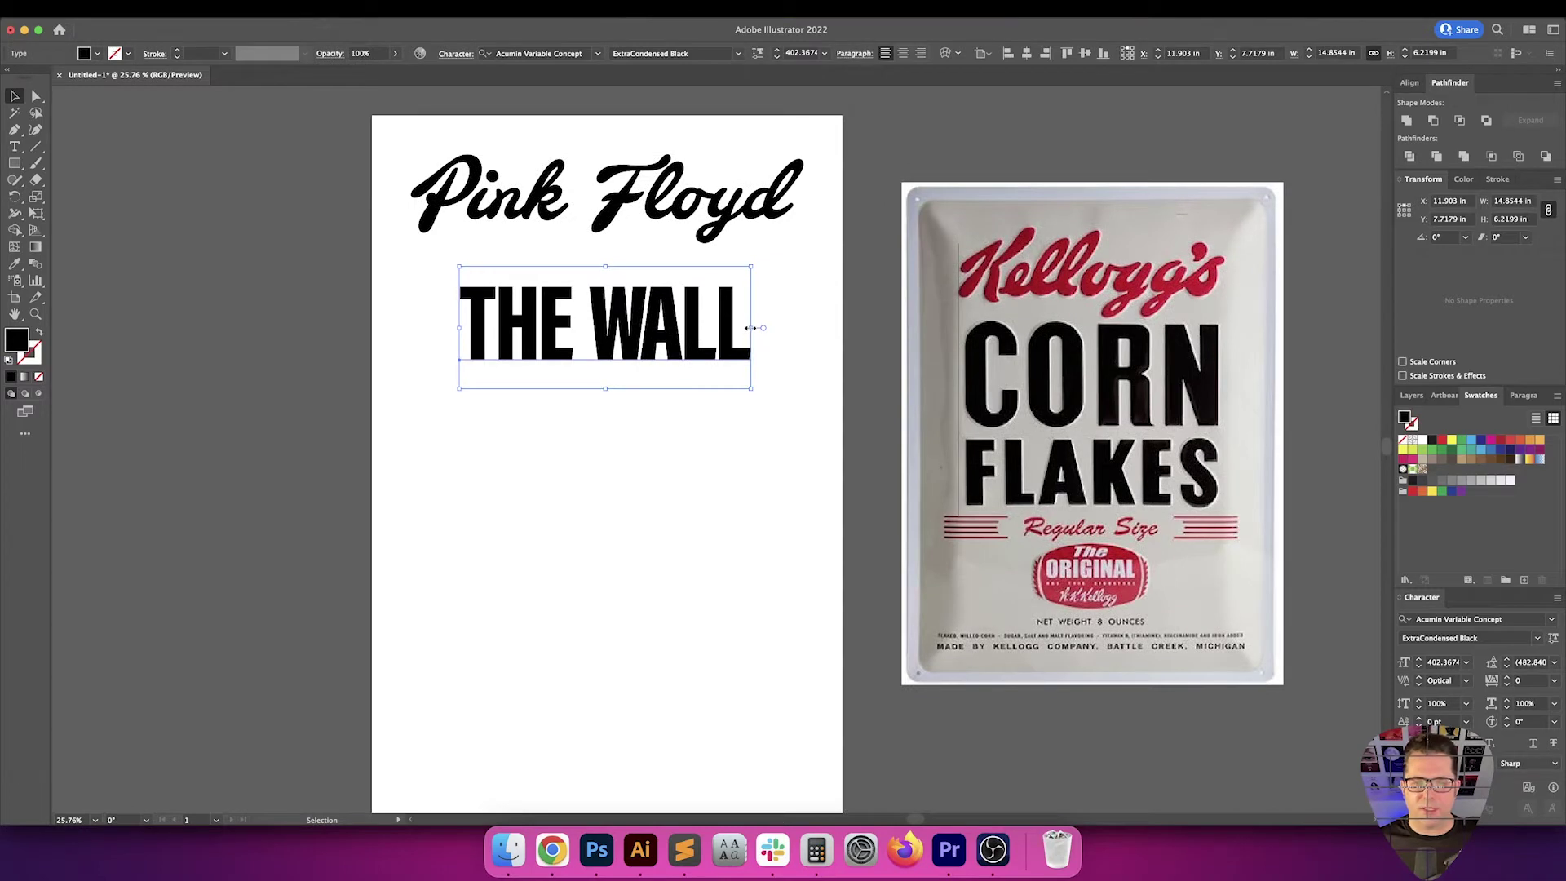
left_click_drag(752, 327, 793, 328)
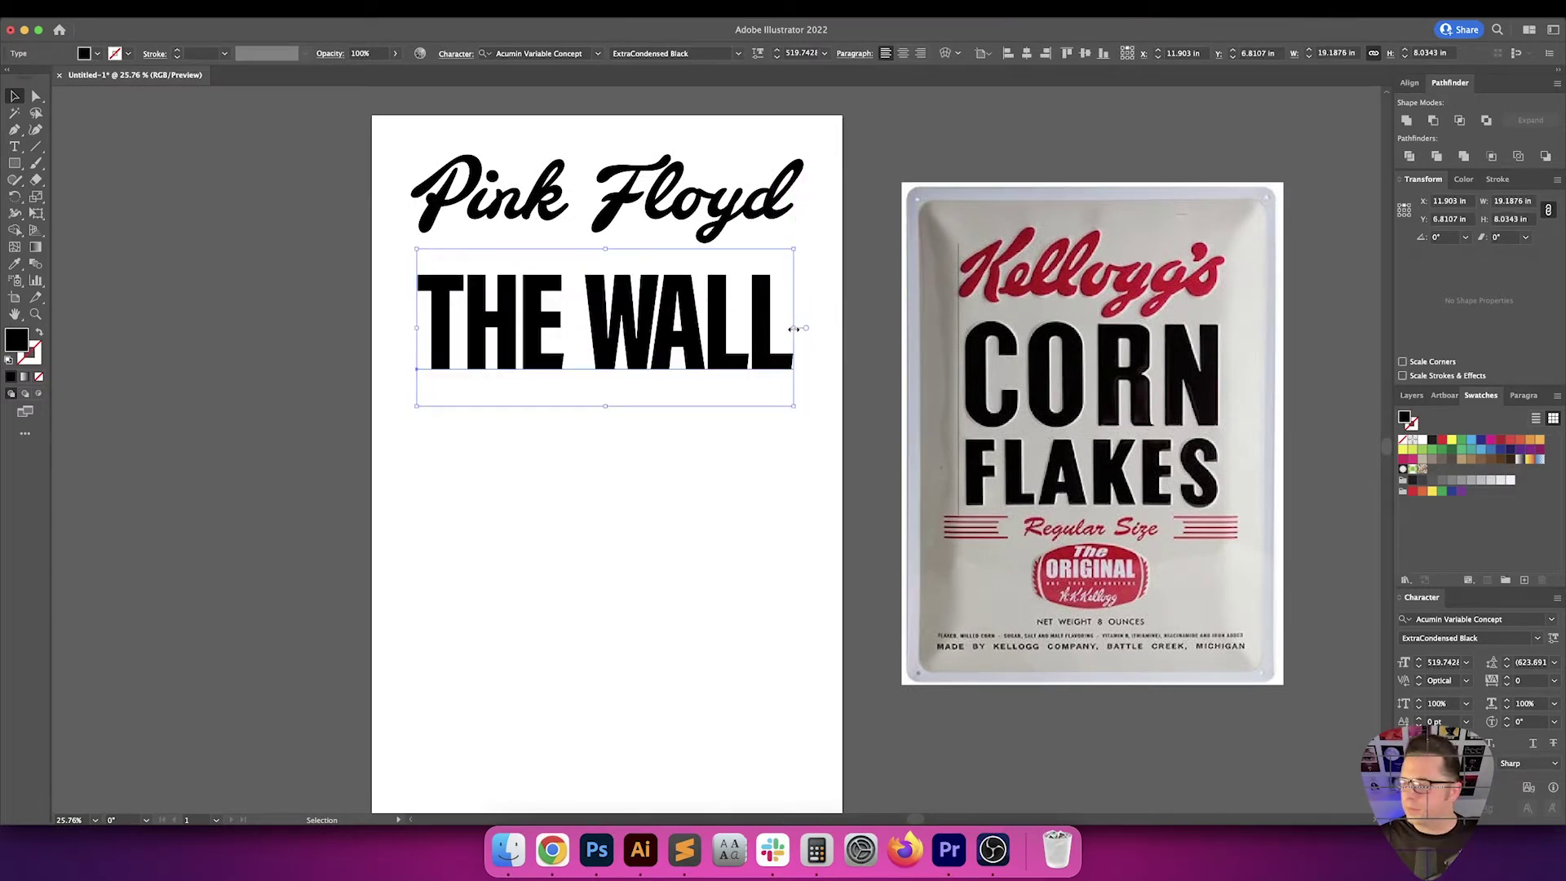
key("super+shift+o")
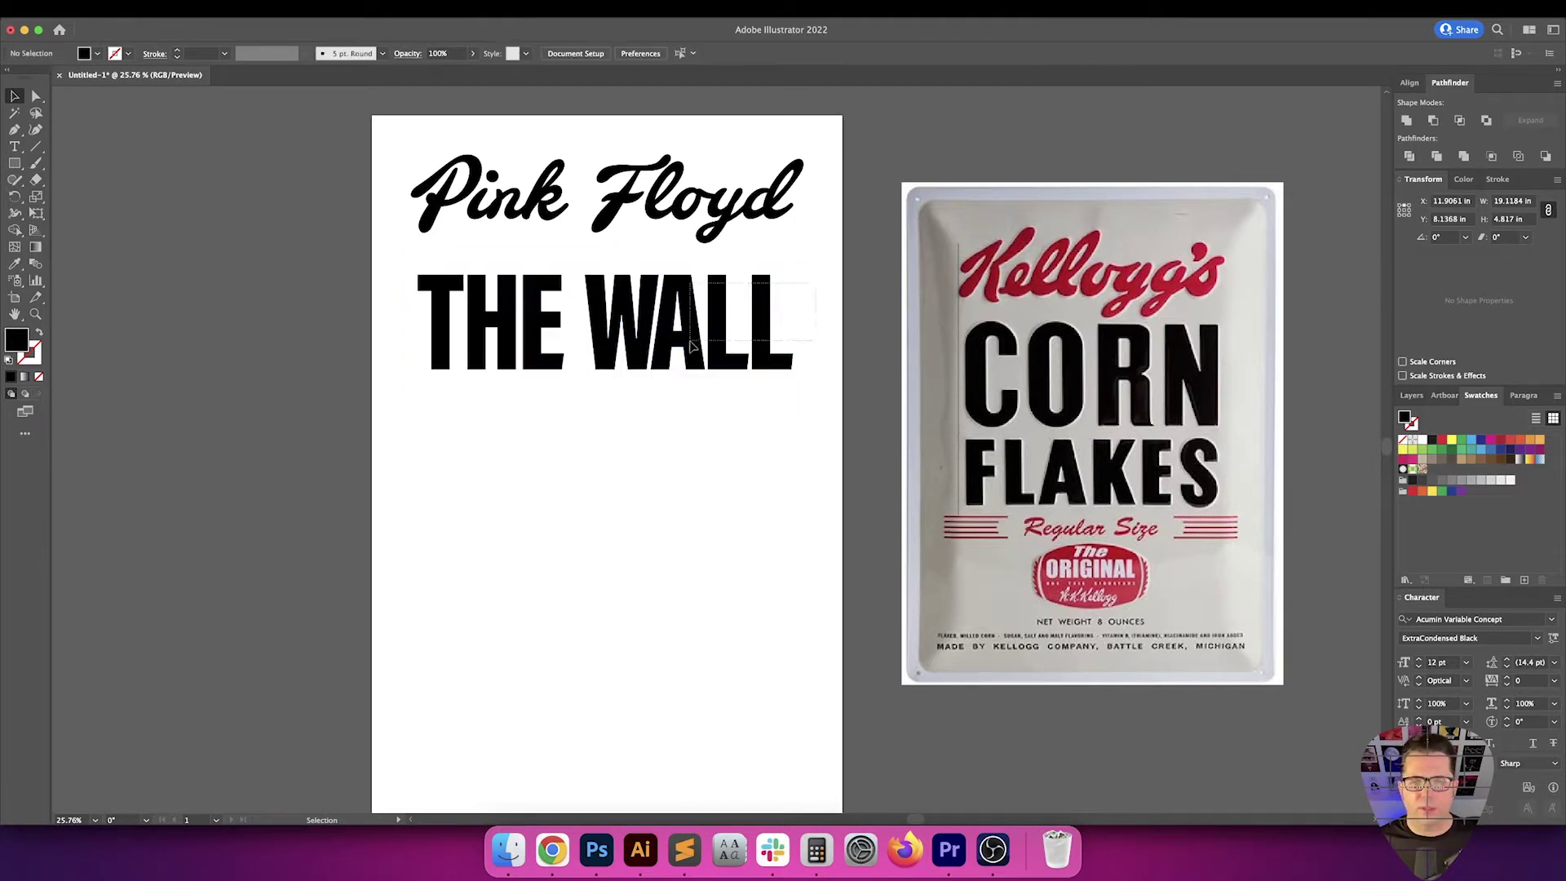
Center the outlined THE WALL horizontally on the artboard and set its width to 18 in with proportions locked
left_click(623, 53)
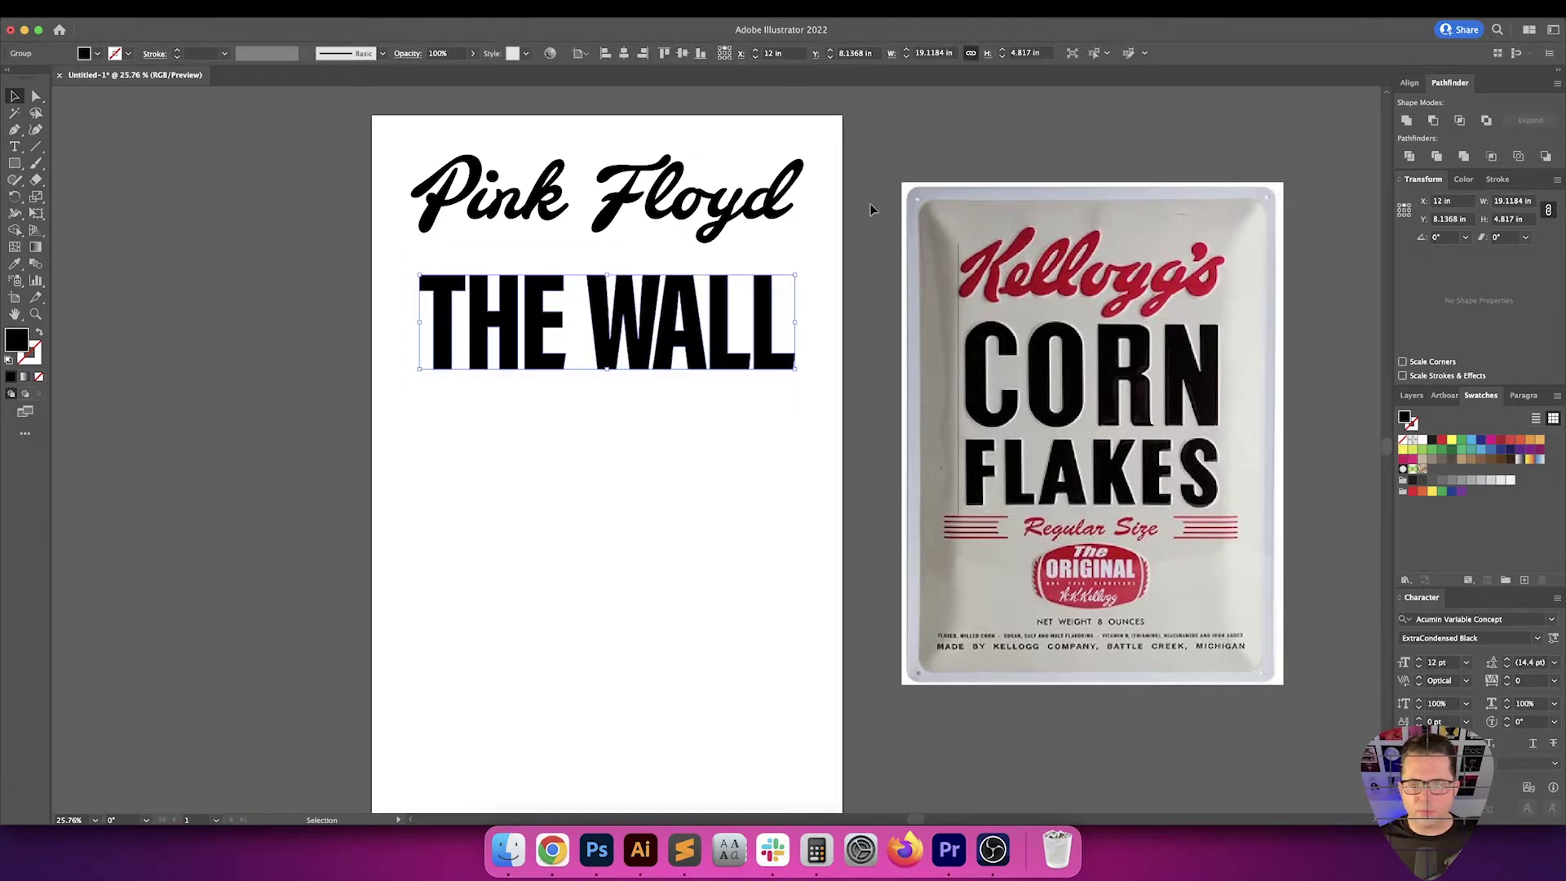
left_click(757, 216)
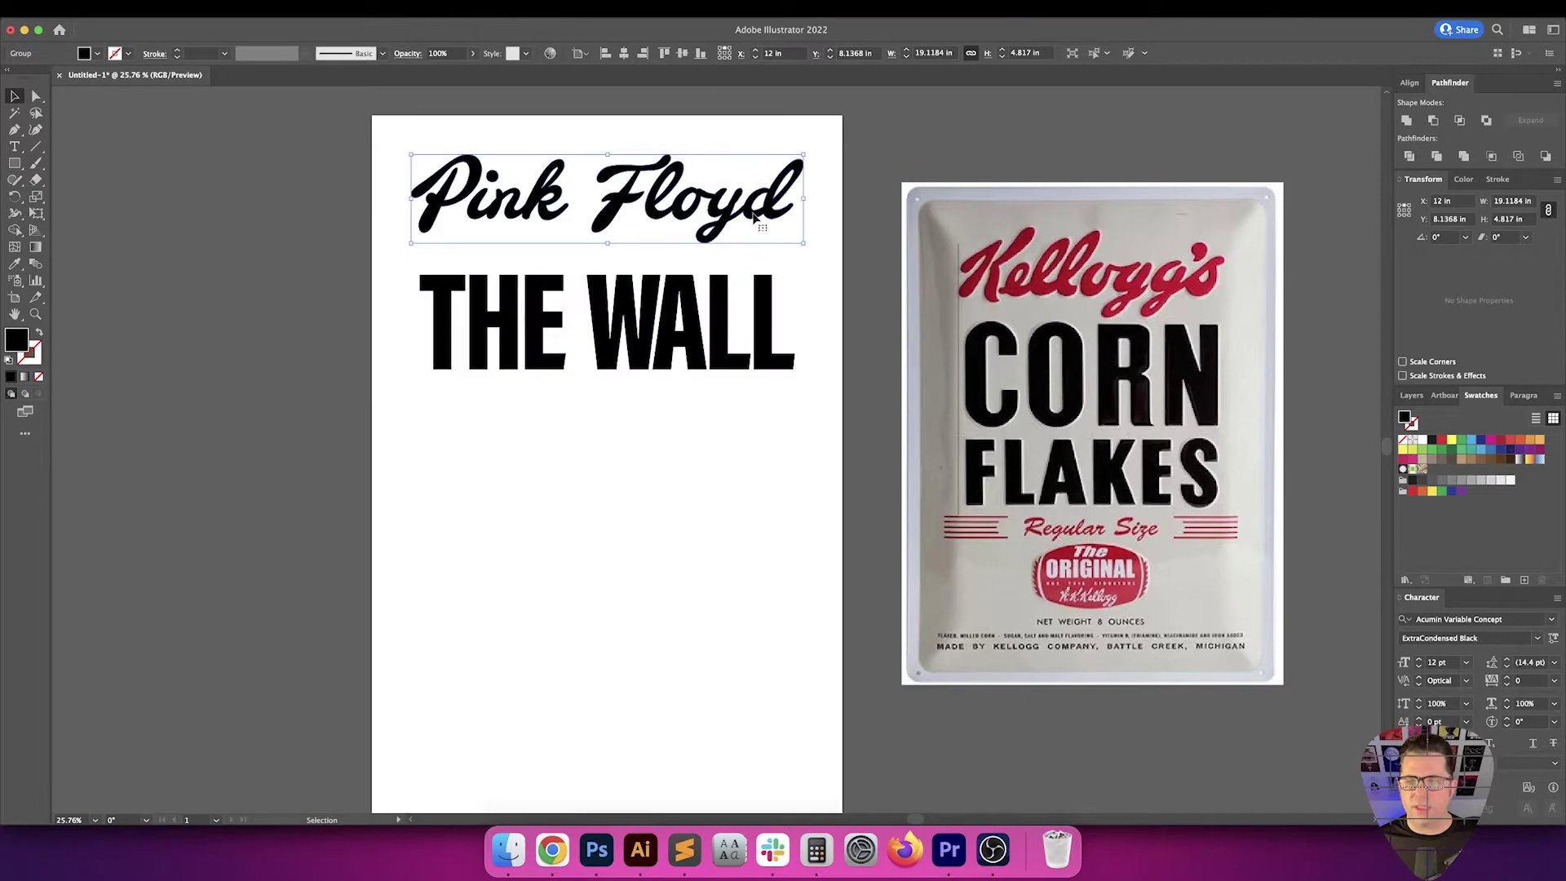
left_click(787, 314)
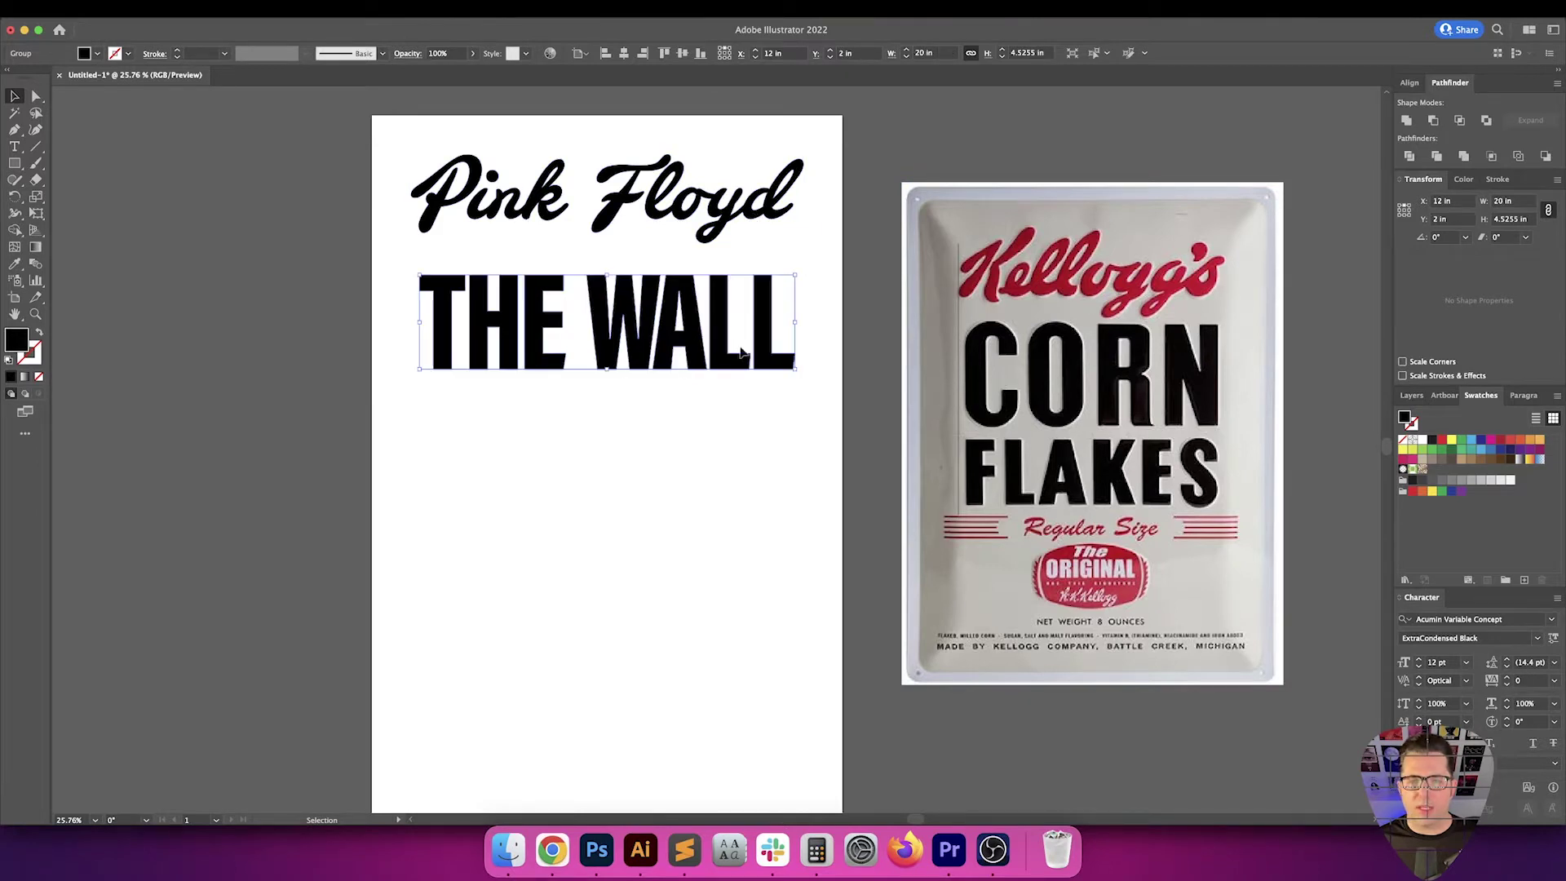
left_click(1525, 200)
type("18")
key("Return")
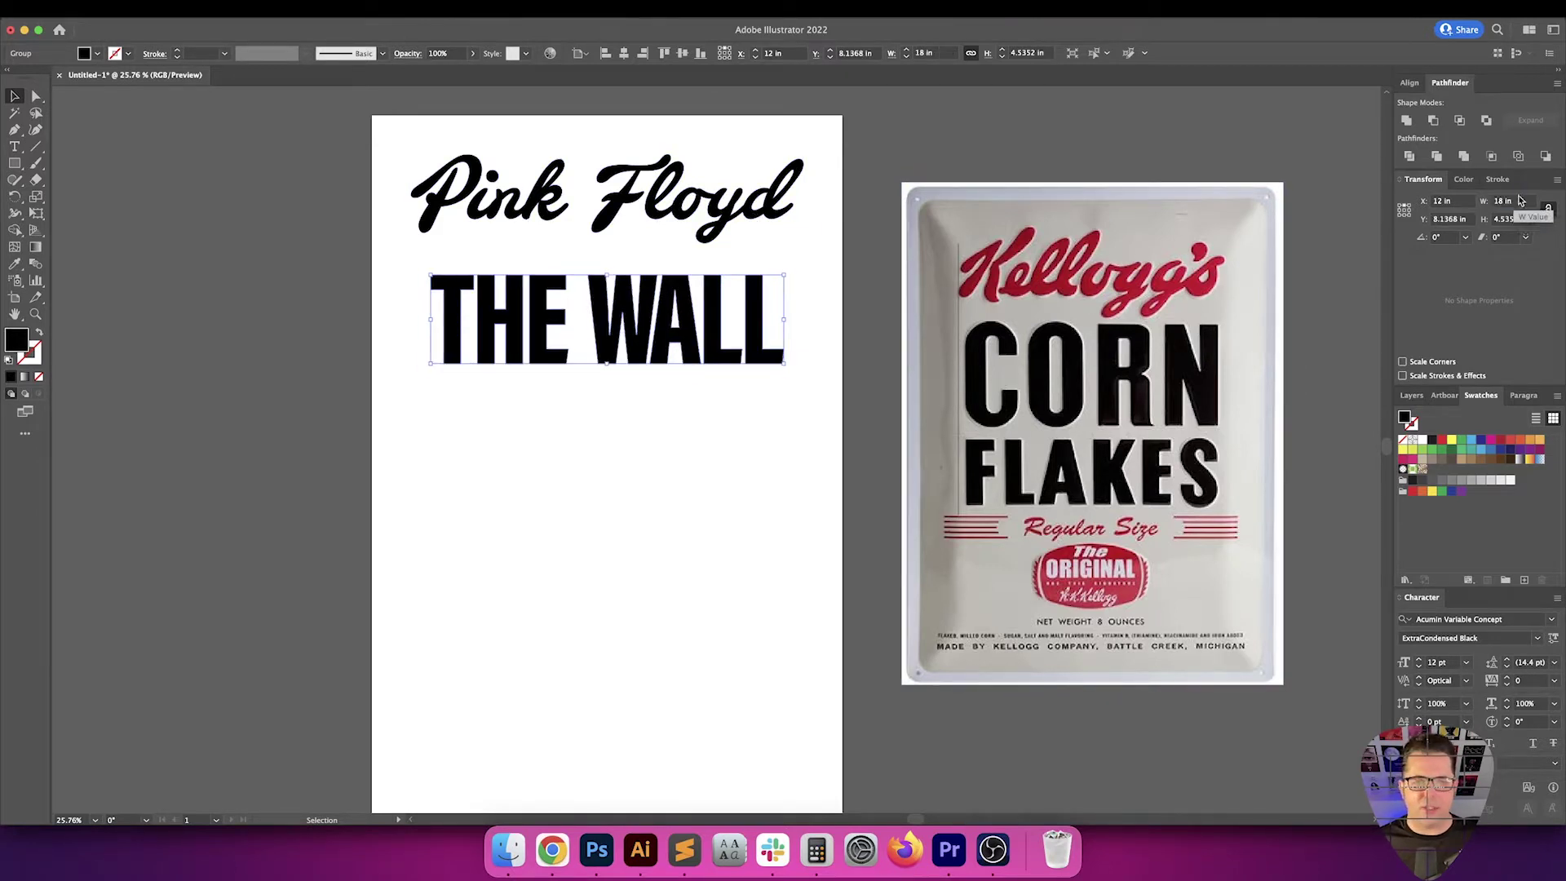
Move THE WALL up until its top edge meets the bottom edge of the Pink Floyd lettering
left_click(755, 447)
scroll(752, 457, "up", 1)
left_click_drag(716, 363, 716, 334)
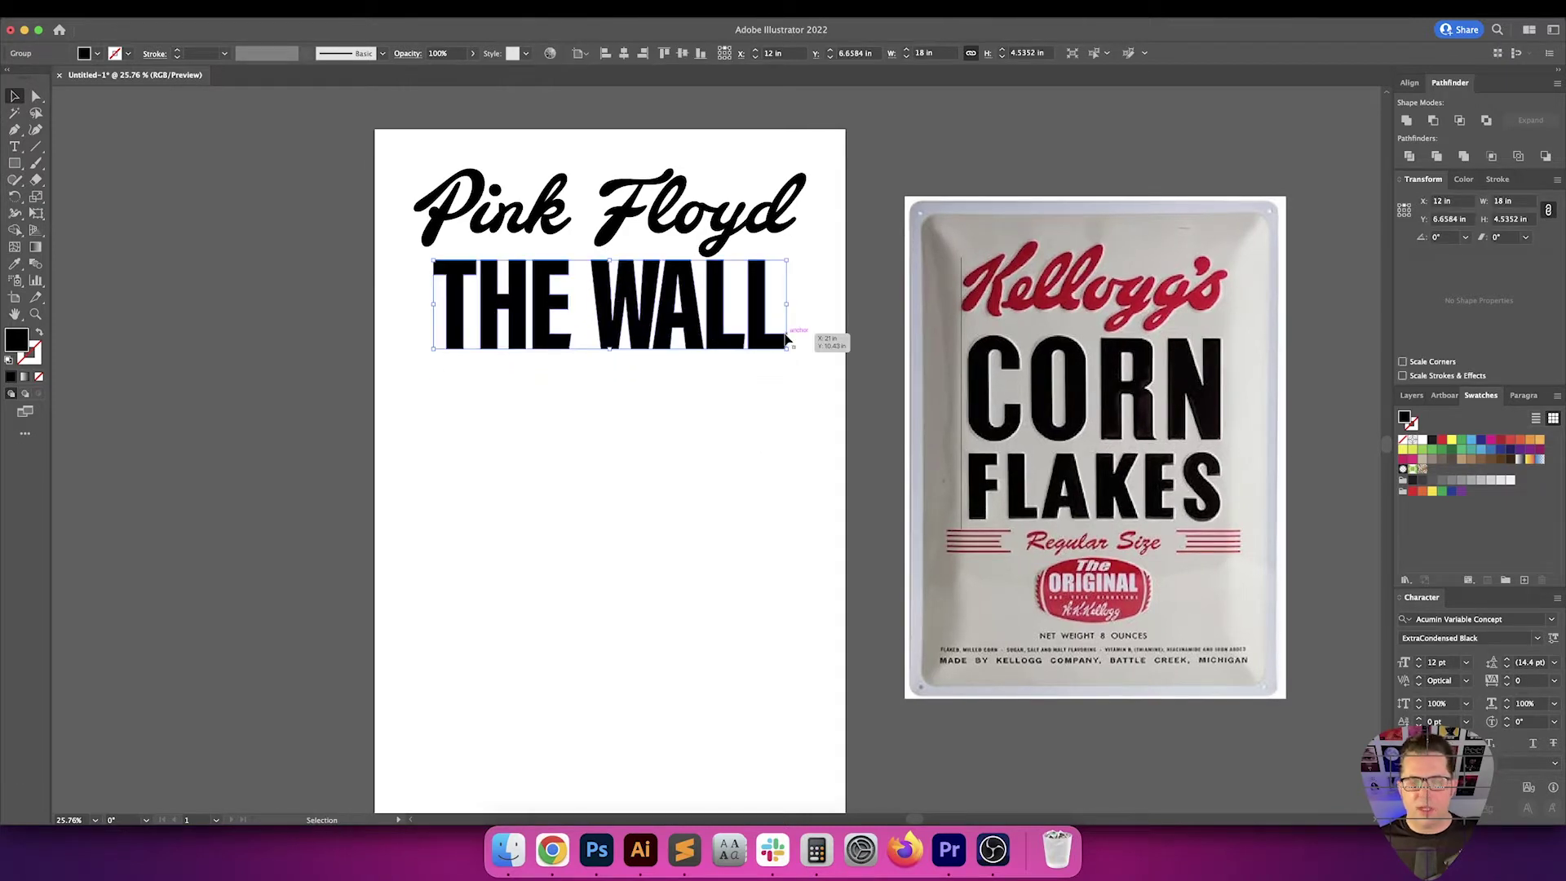
Move THE WALL 0 in horizontally and 0.5 in down from the Pink Floyd lettering, then deselect it
key("Return")
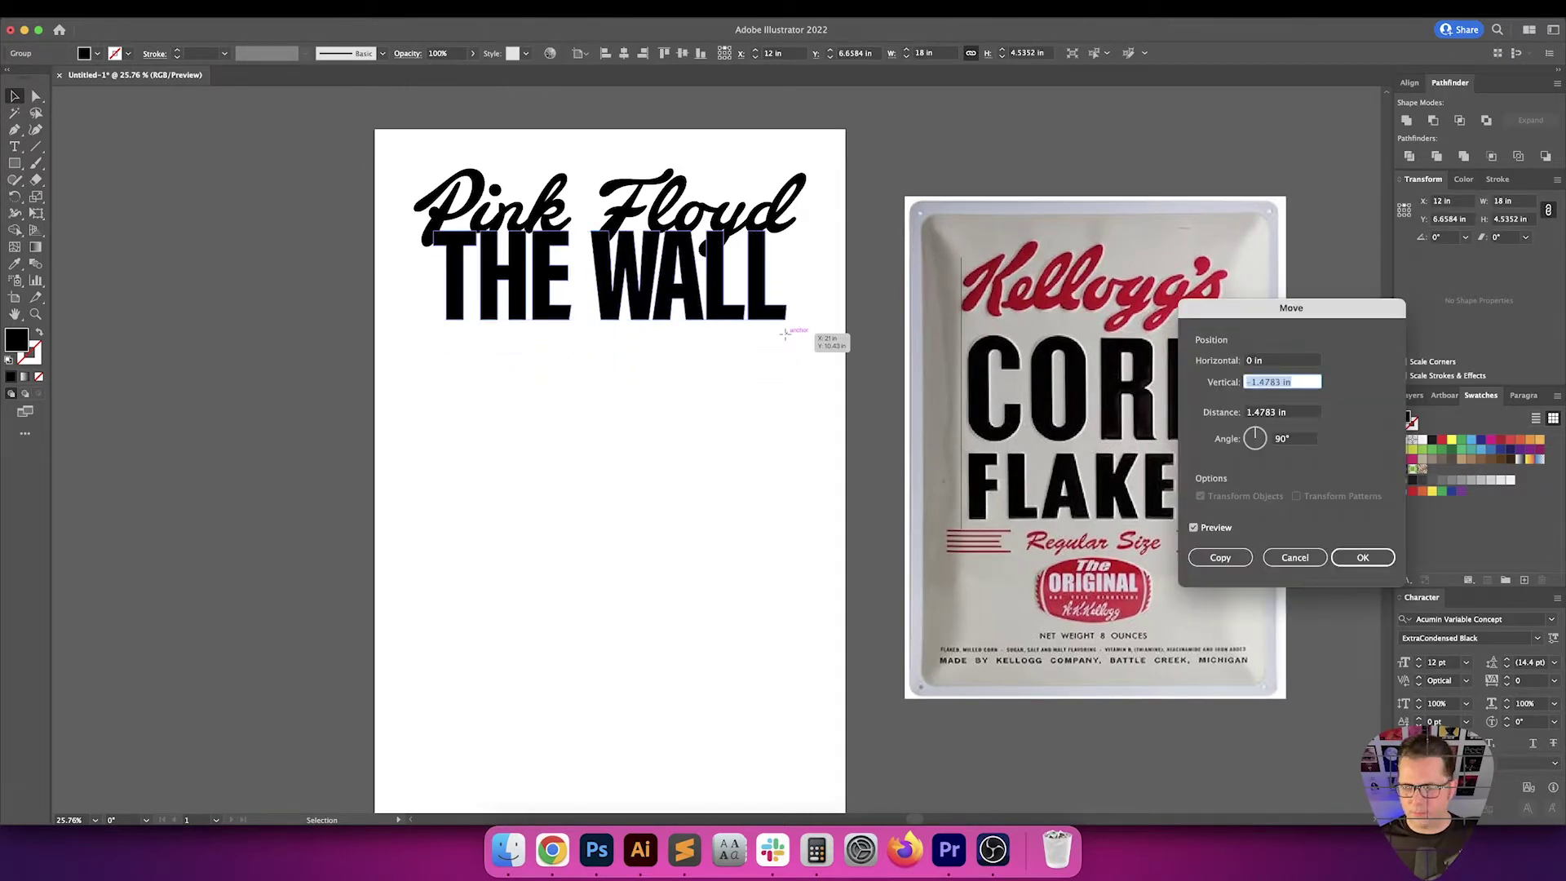
type("2.5")
key("Tab")
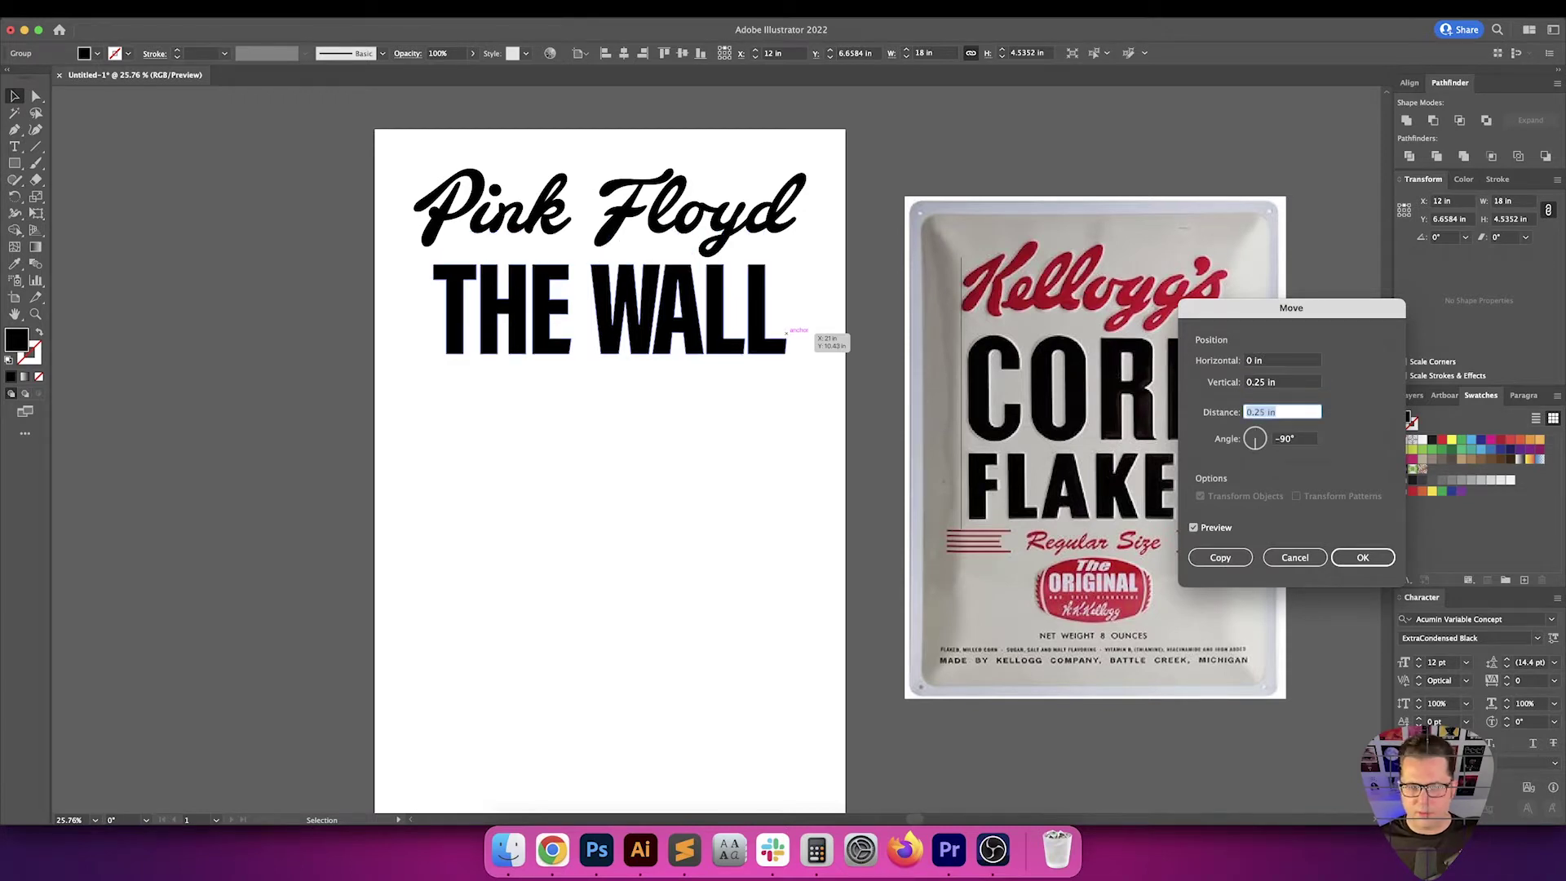
key("shift+Tab")
key("Up")
key("Up")
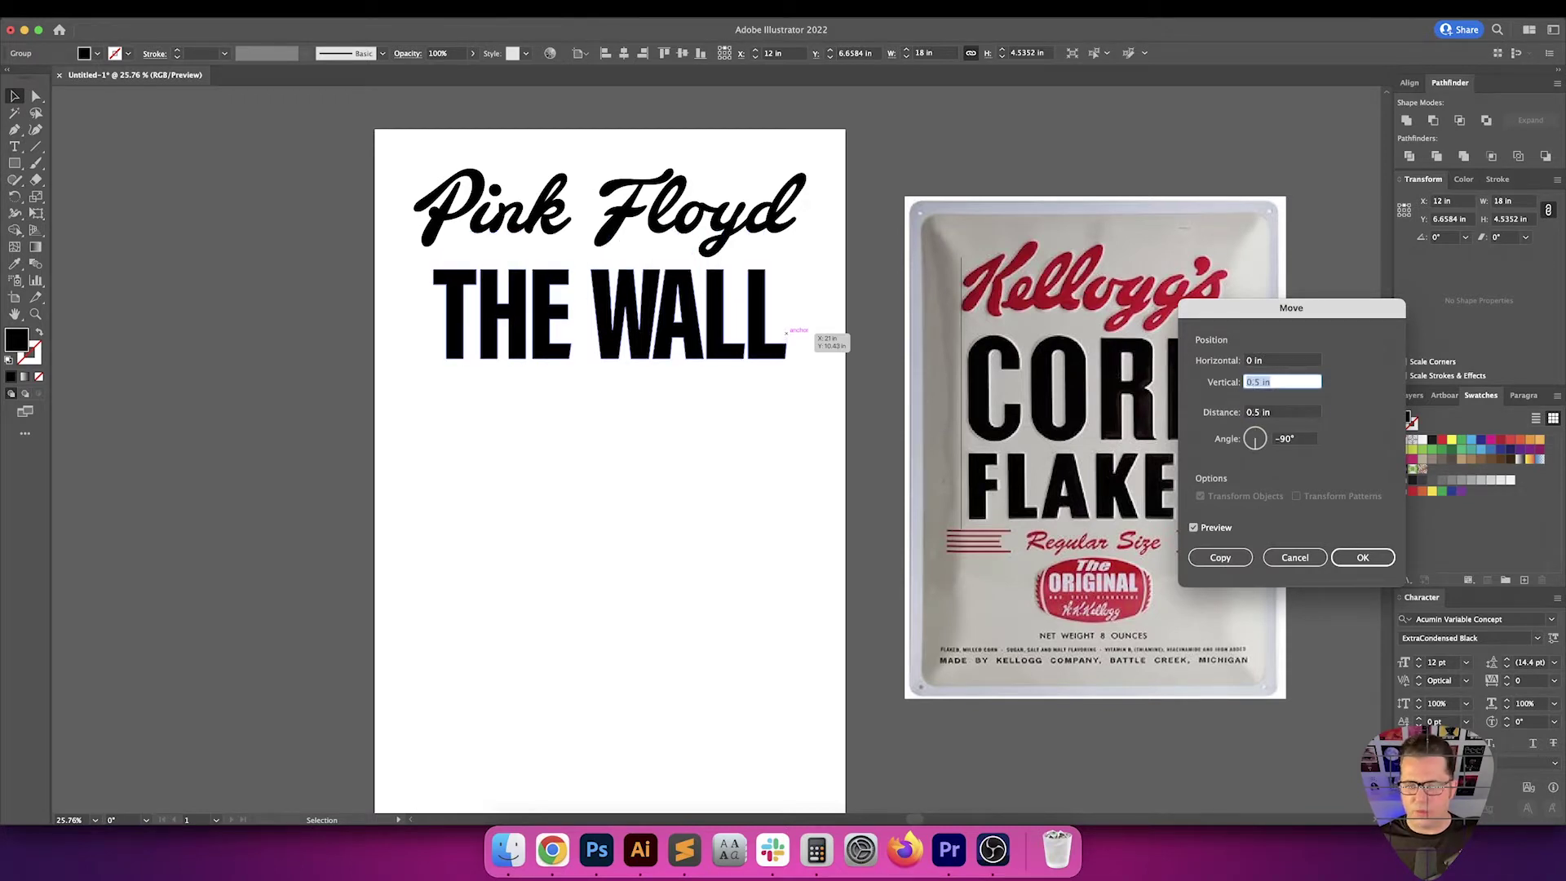
key("Down")
key("Up")
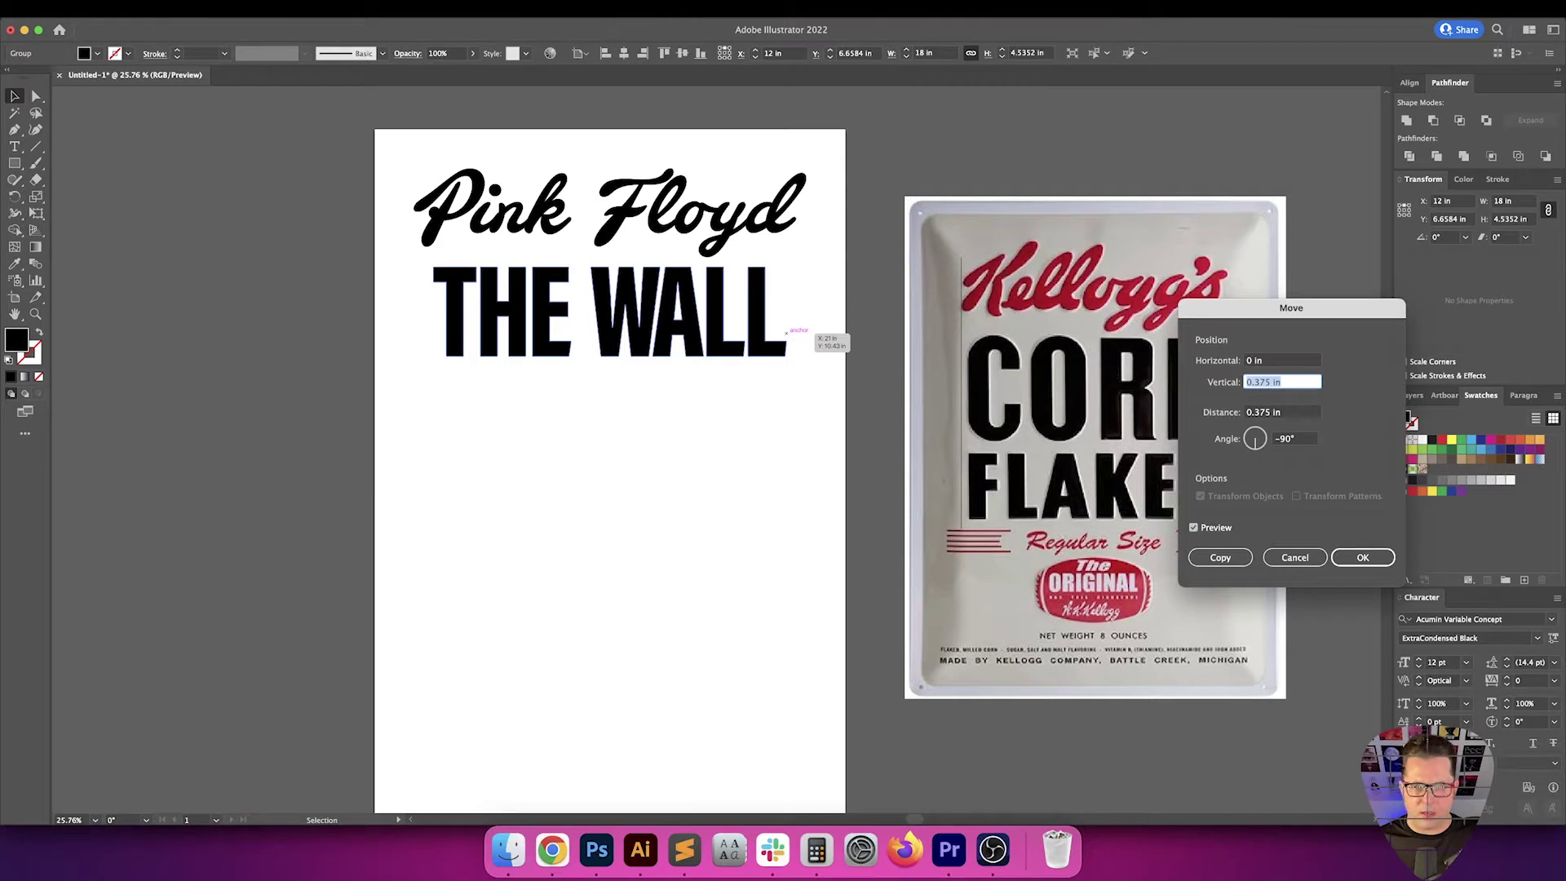
key("Return")
left_click(543, 482)
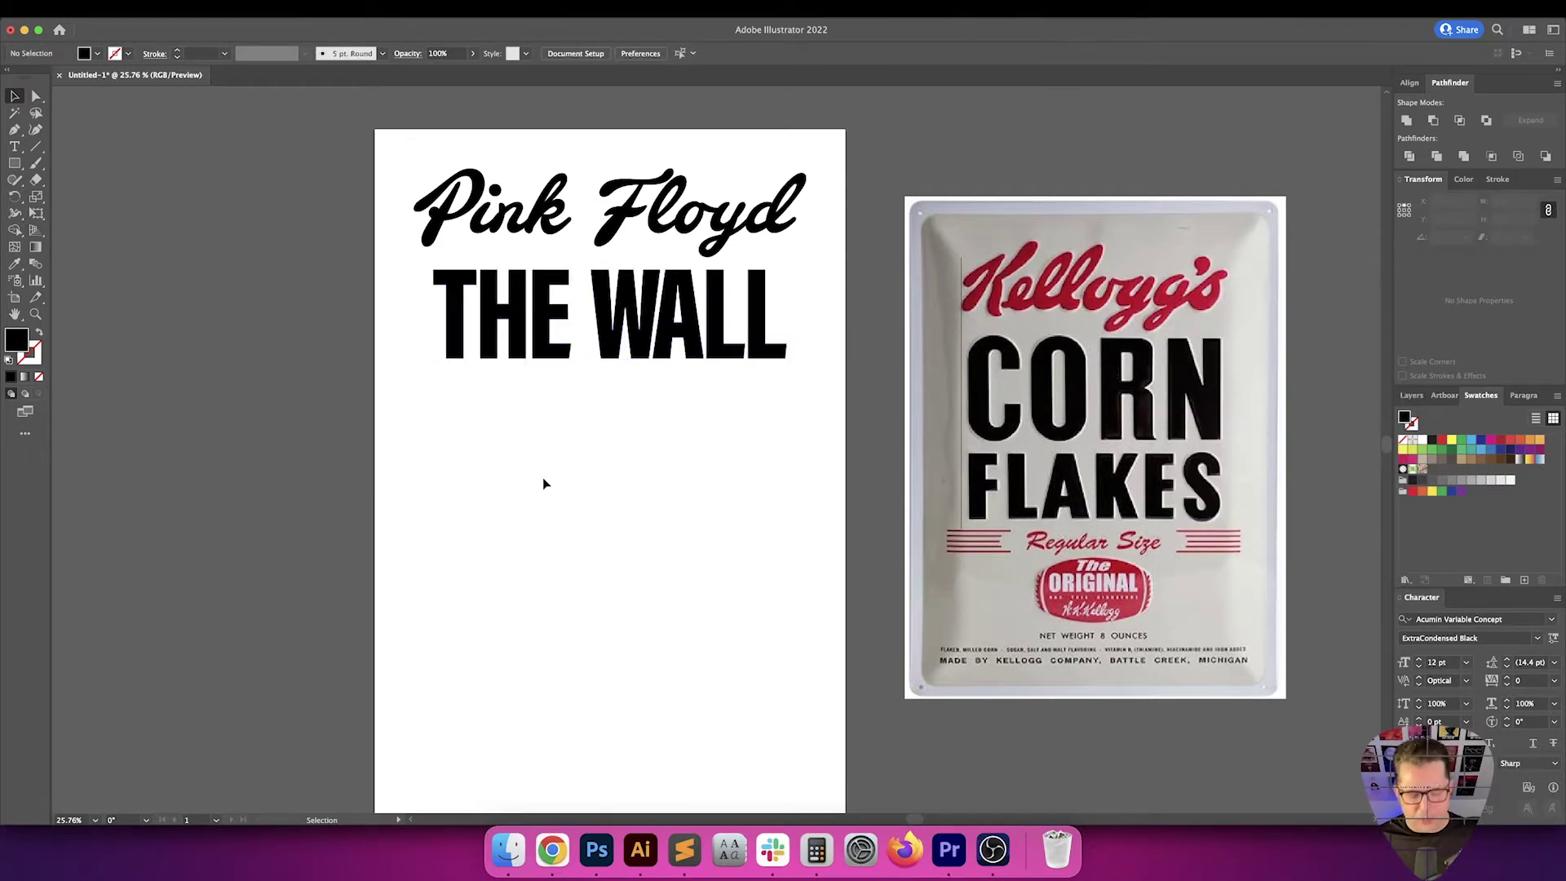
scroll(590, 497, "down", 1)
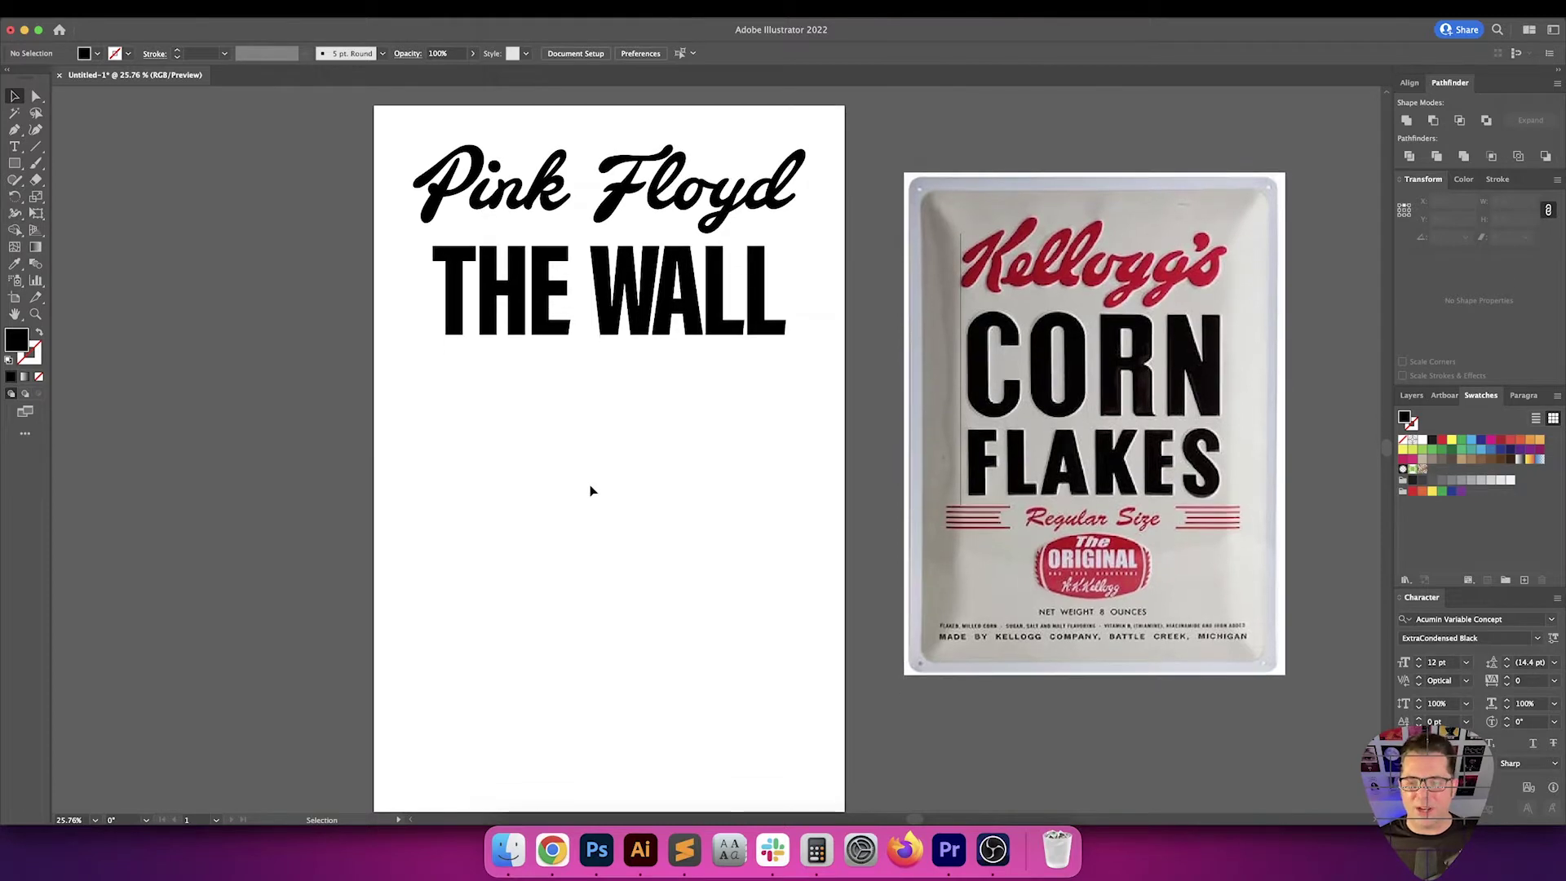
Add black text reading THE and WALL on two lines below the title and enlarge it to about 5.3 in wide
key("shift+x")
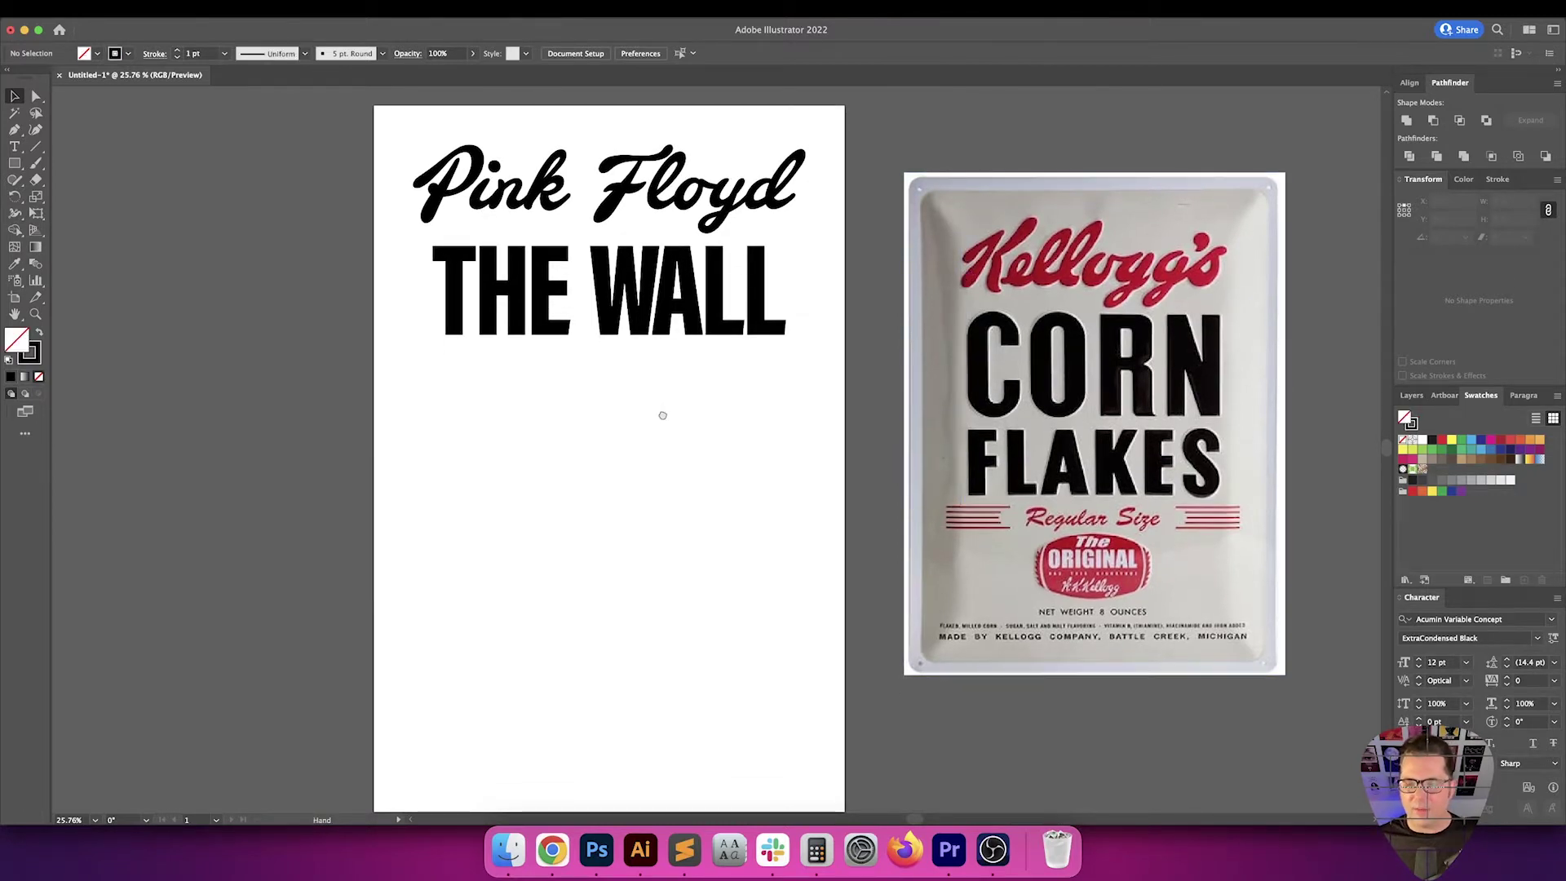
mouse_move(661, 413)
left_mouse_down()
mouse_move(653, 385)
mouse_move(654, 398)
left_mouse_up()
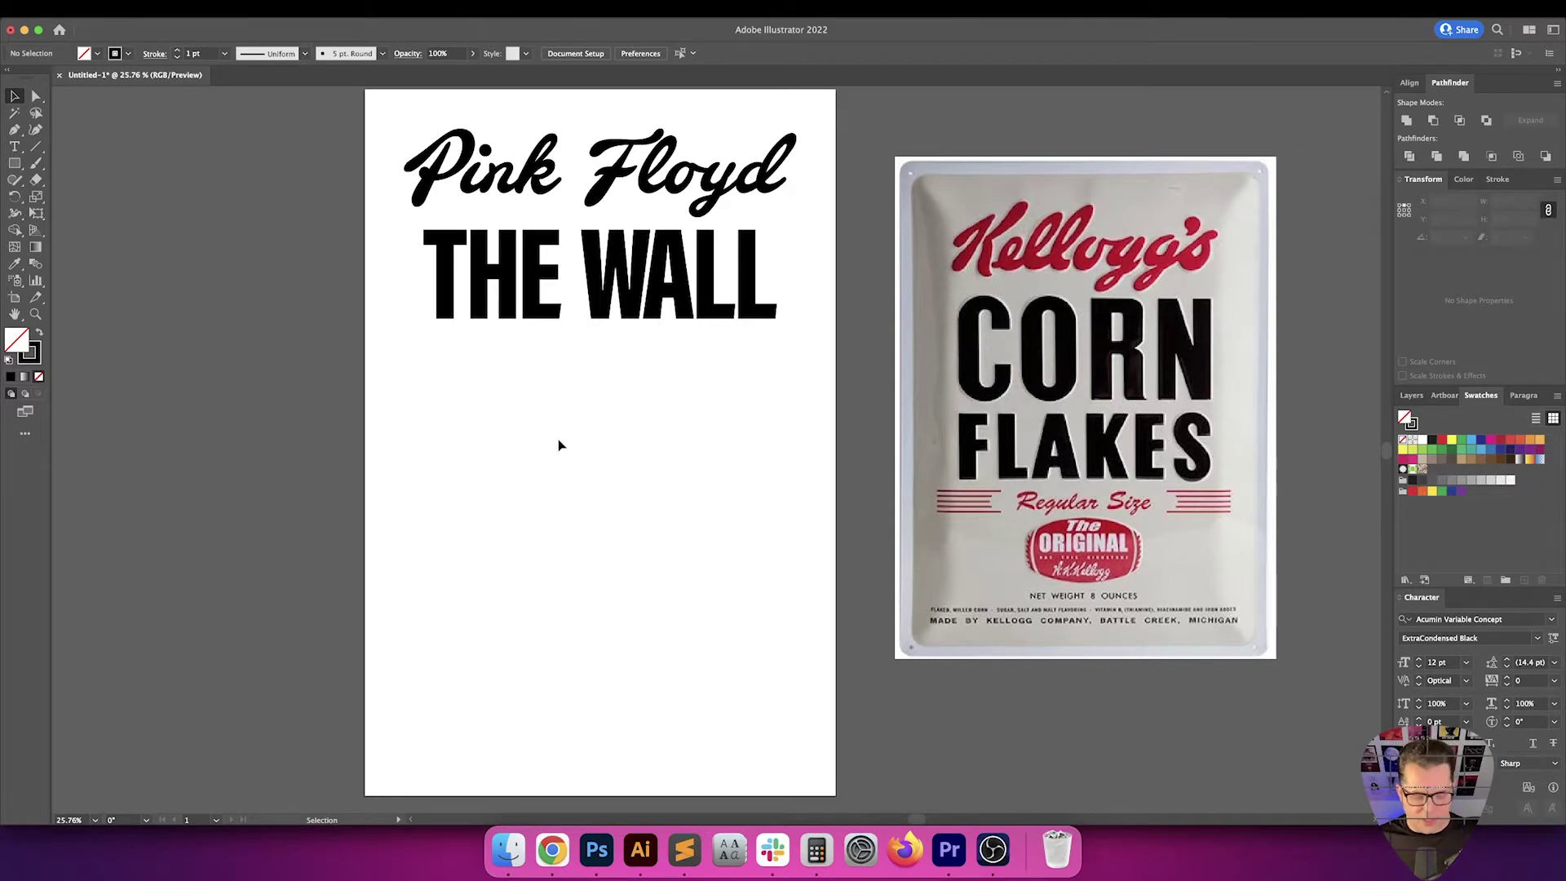
key("t")
left_click(551, 437)
type("The")
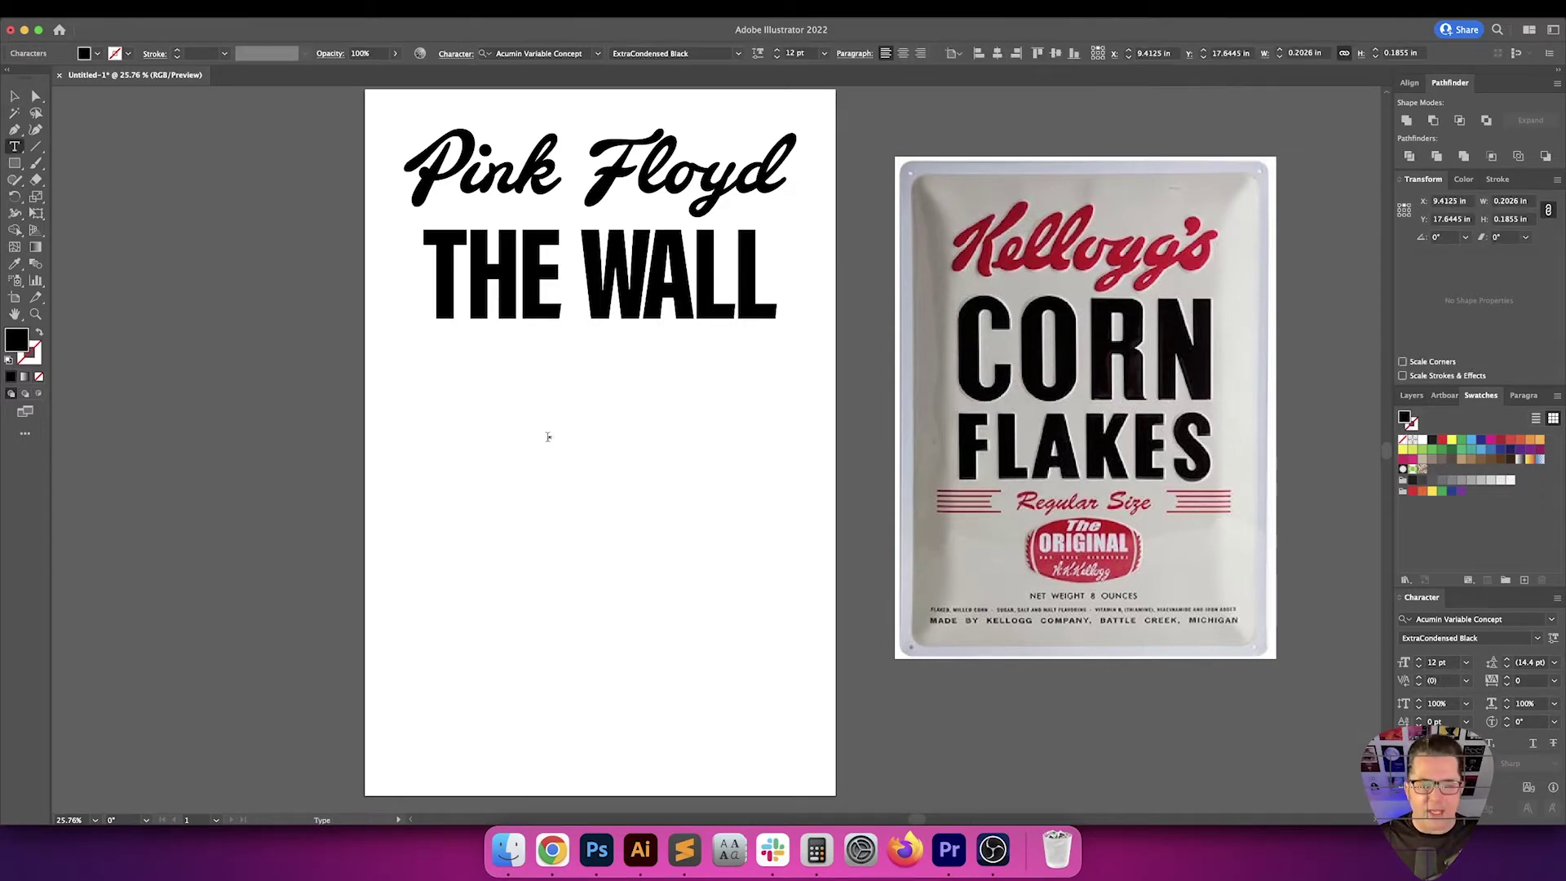
key("Return")
type("WALL")
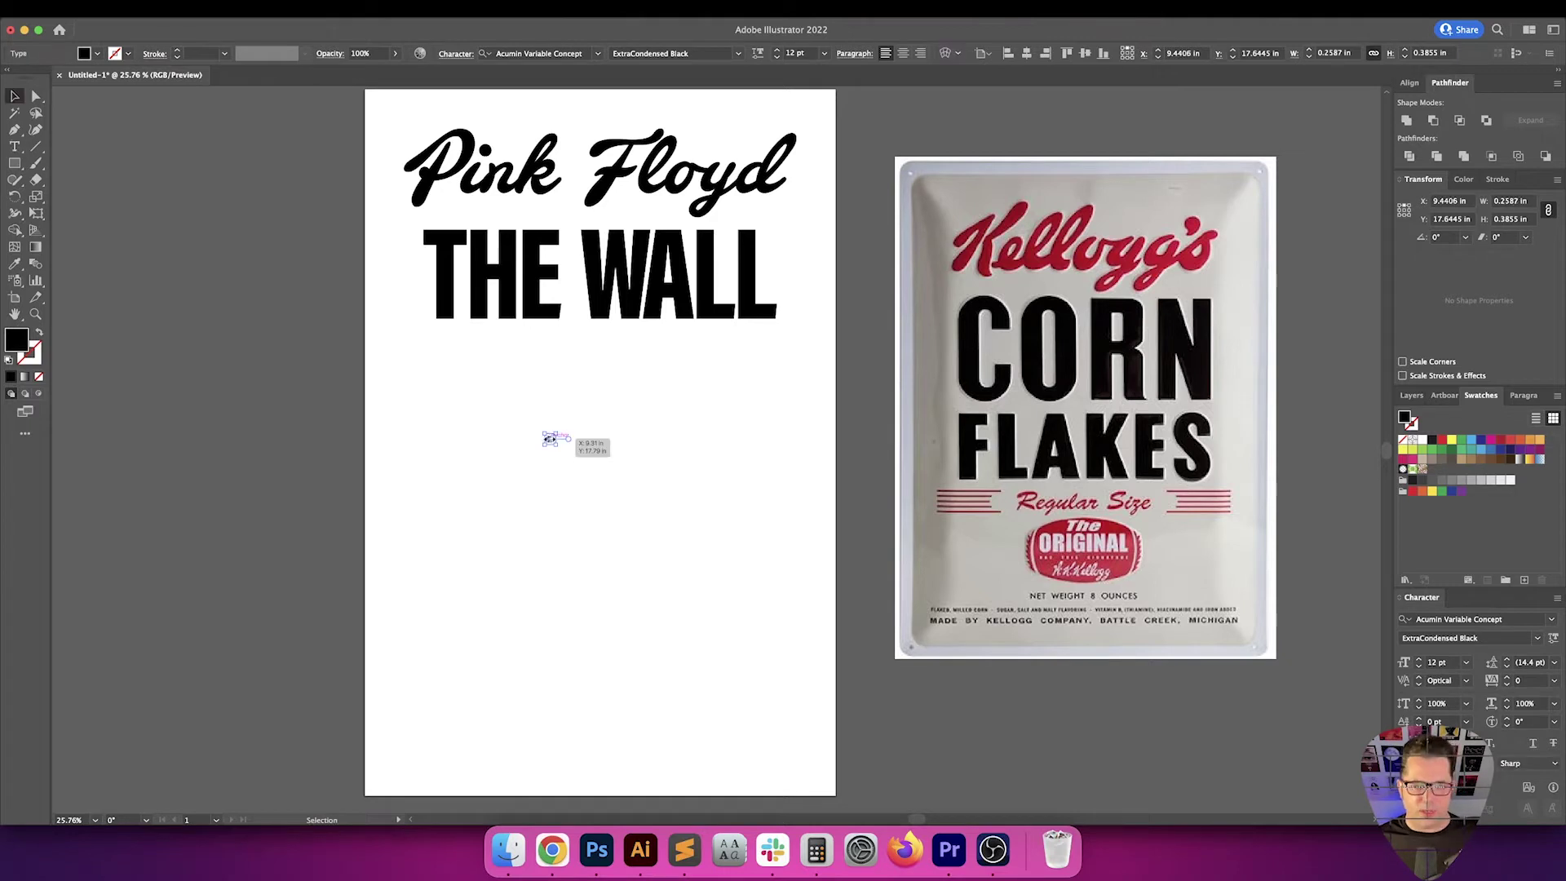
key("Escape")
left_click_drag(575, 468, 652, 587)
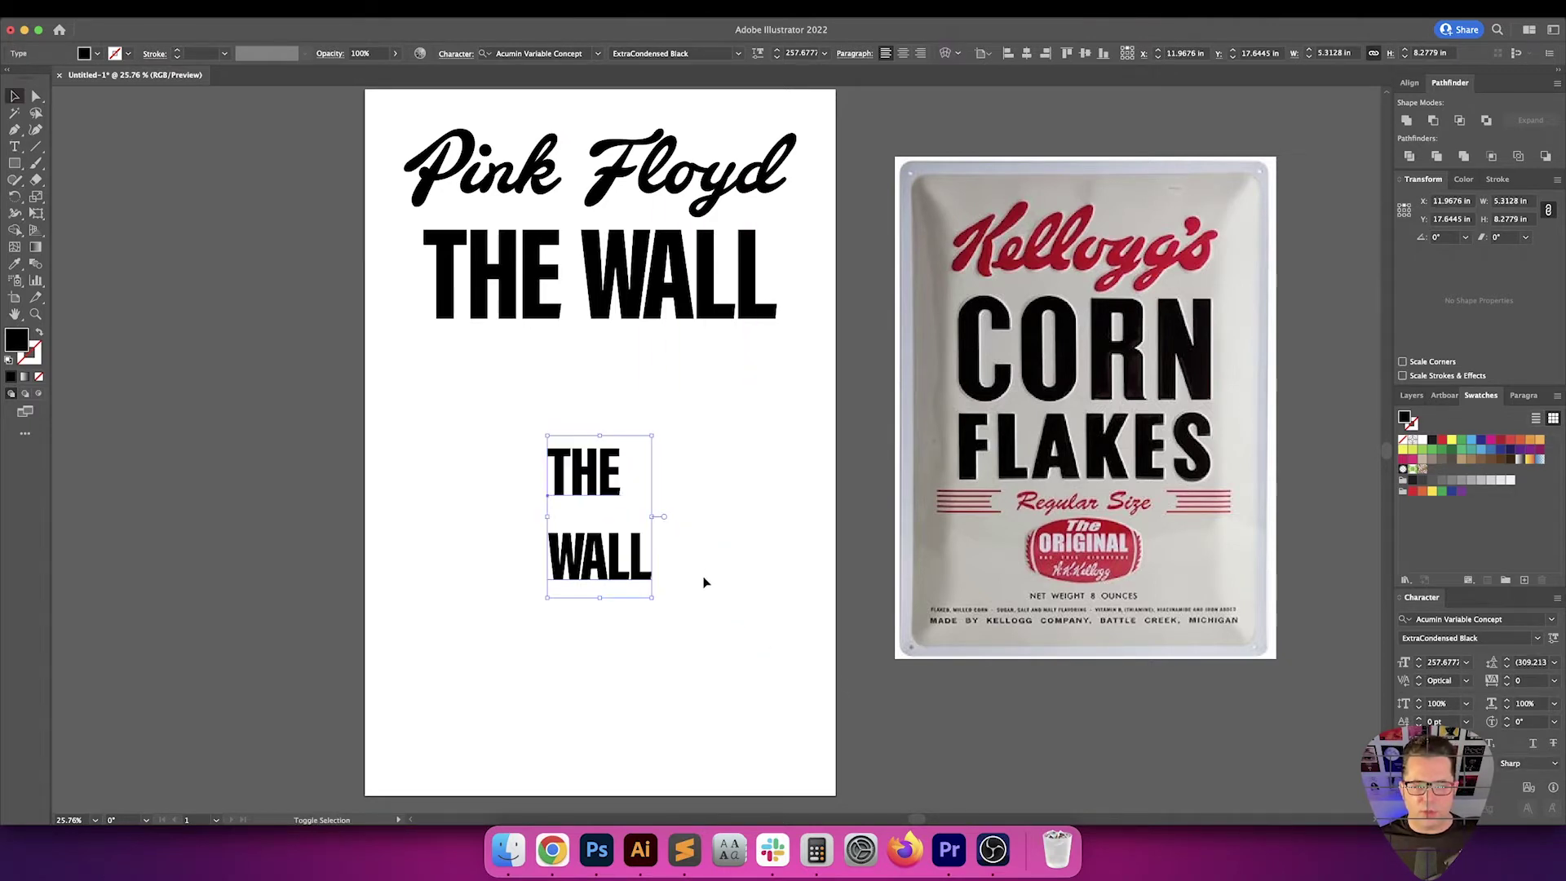
Move the large one-line THE WALL lettering horizontally off the artboard onto the empty canvas to its left
left_click(591, 284)
left_click_drag(591, 284, 344, 285)
left_click(614, 350)
left_click_drag(614, 350, 496, 350)
left_click(708, 474)
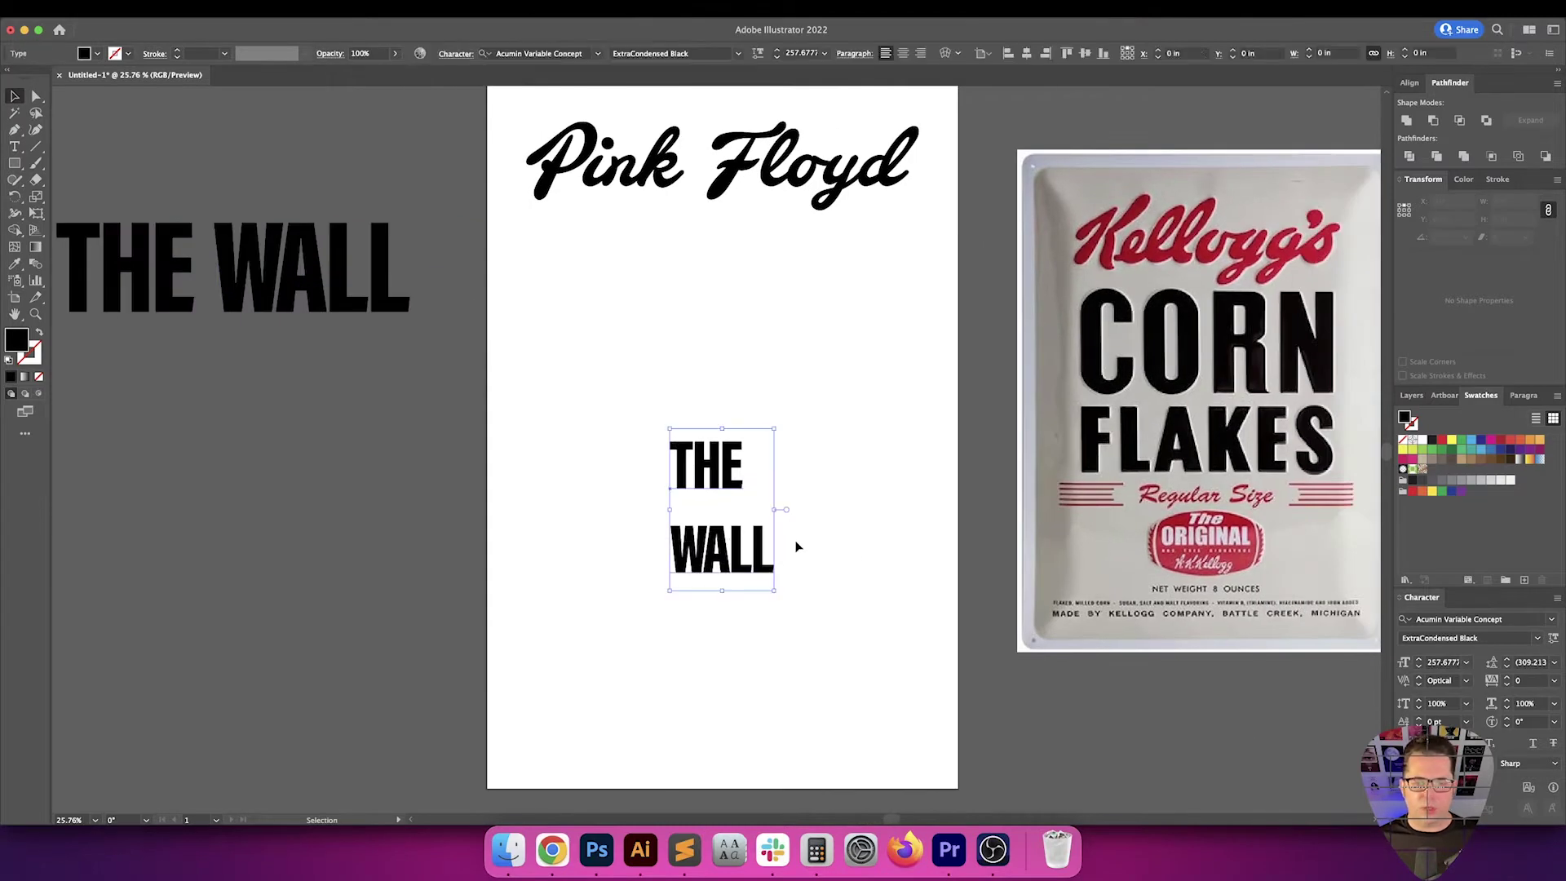
Center-align the two-line THE WALL text and set its font size to 300 pt
left_click(903, 53)
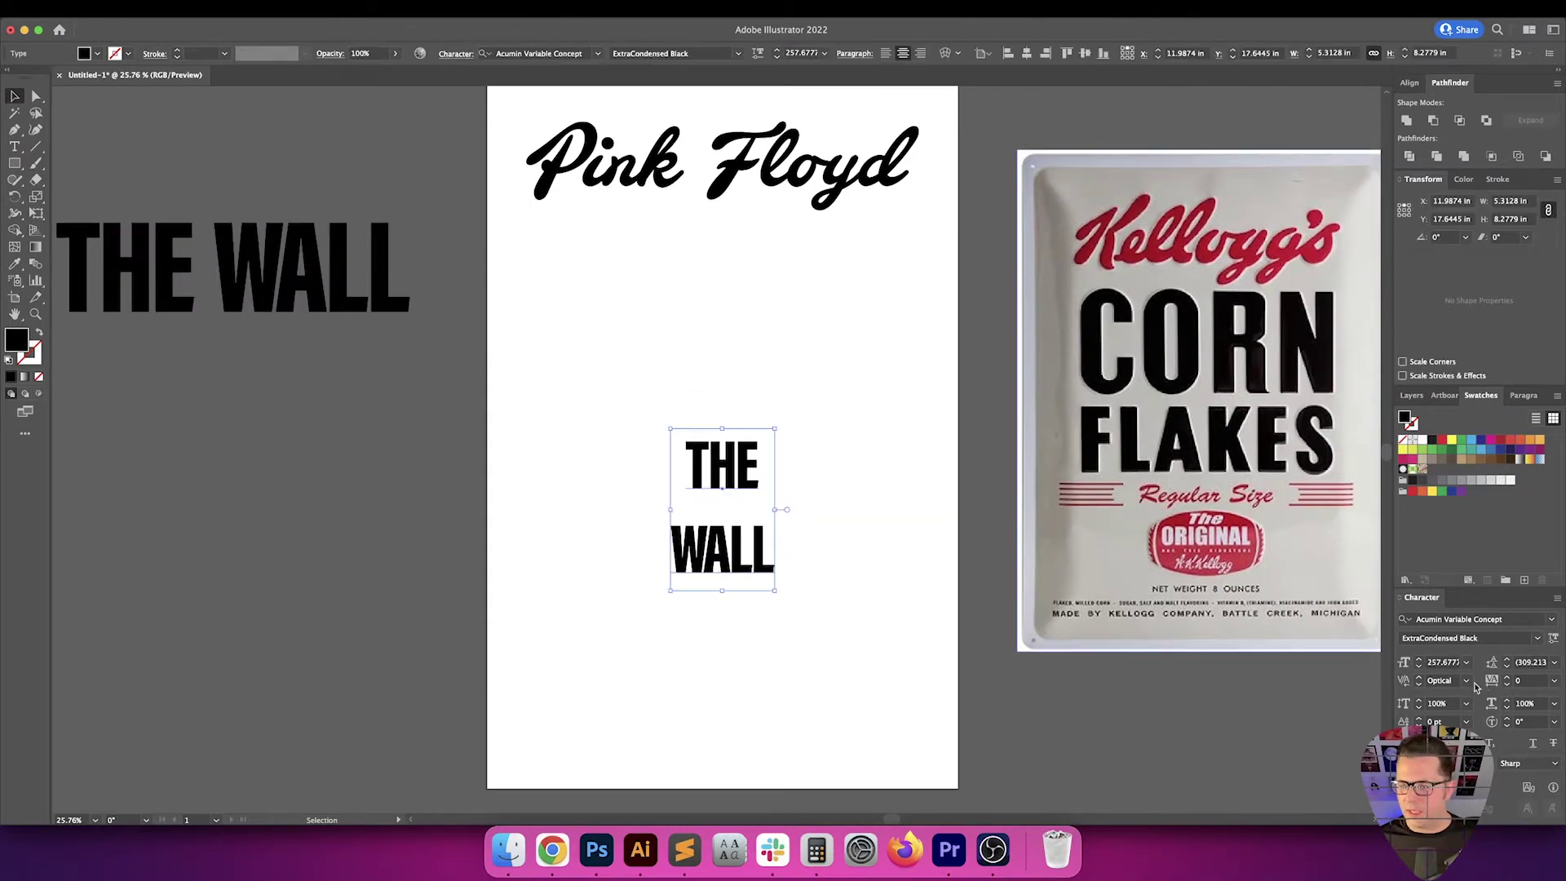
left_click(1440, 662)
type("300")
key("Return")
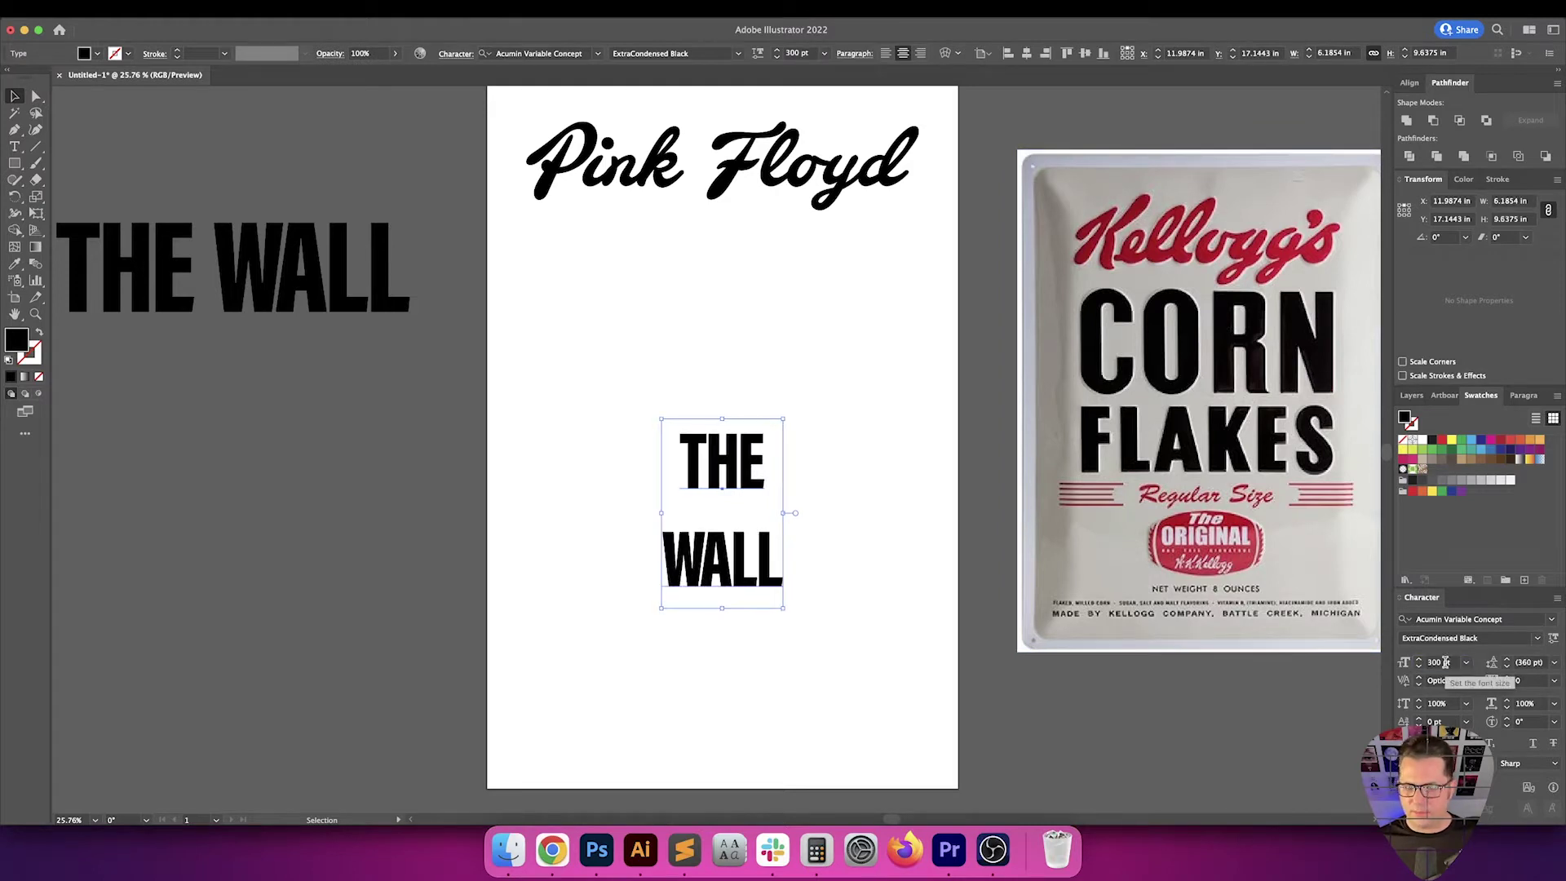
left_click(861, 664)
left_click_drag(856, 651, 569, 455)
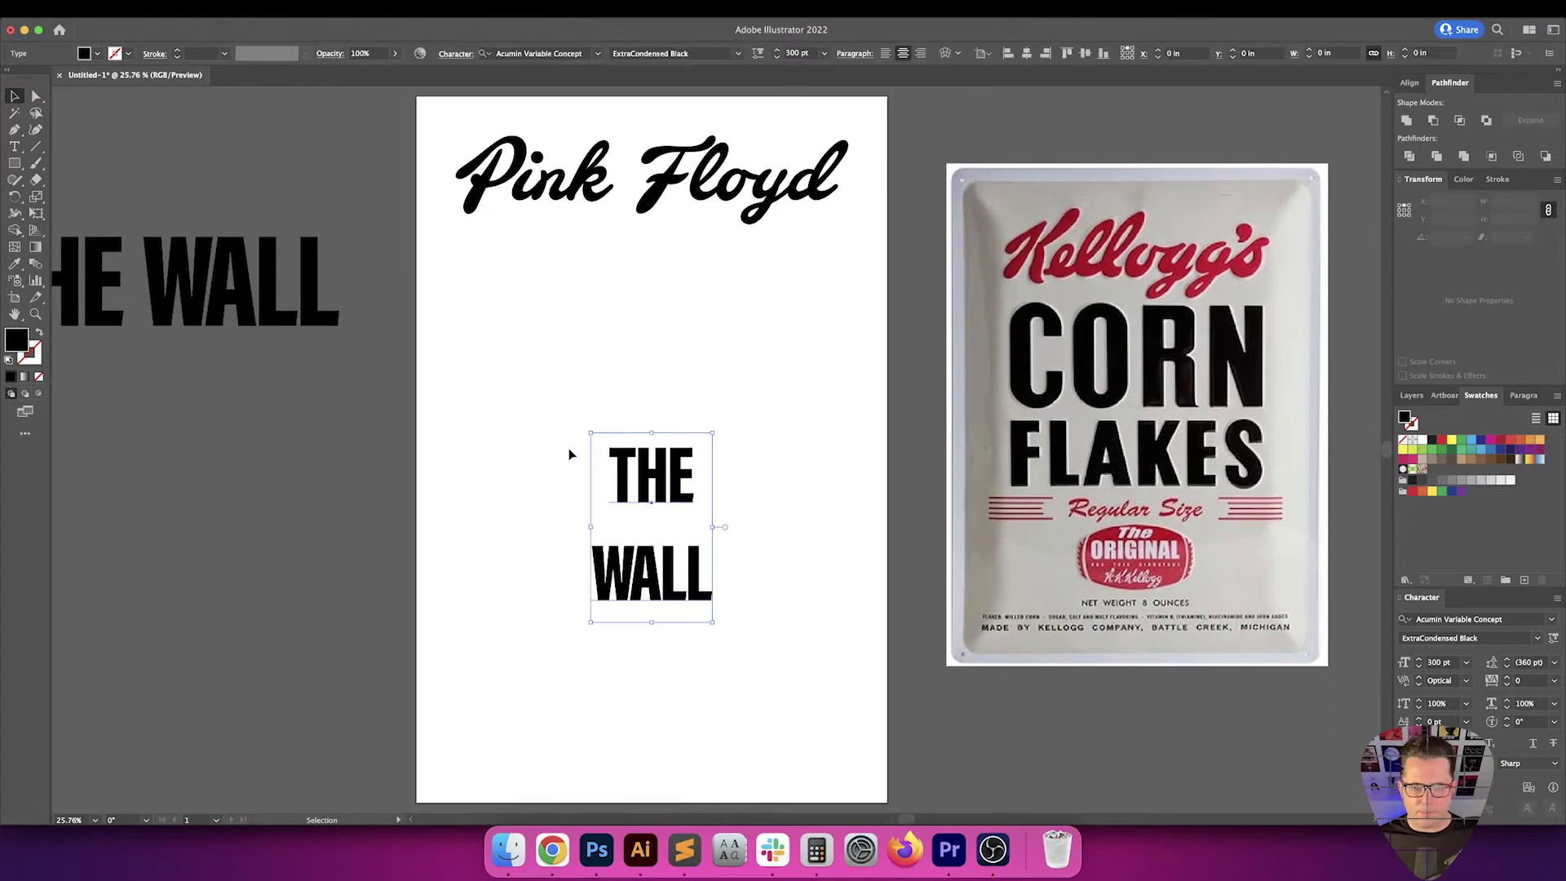
Outline and ungroup the two-line text, and center the word THE horizontally on the artboard
left_click(570, 455)
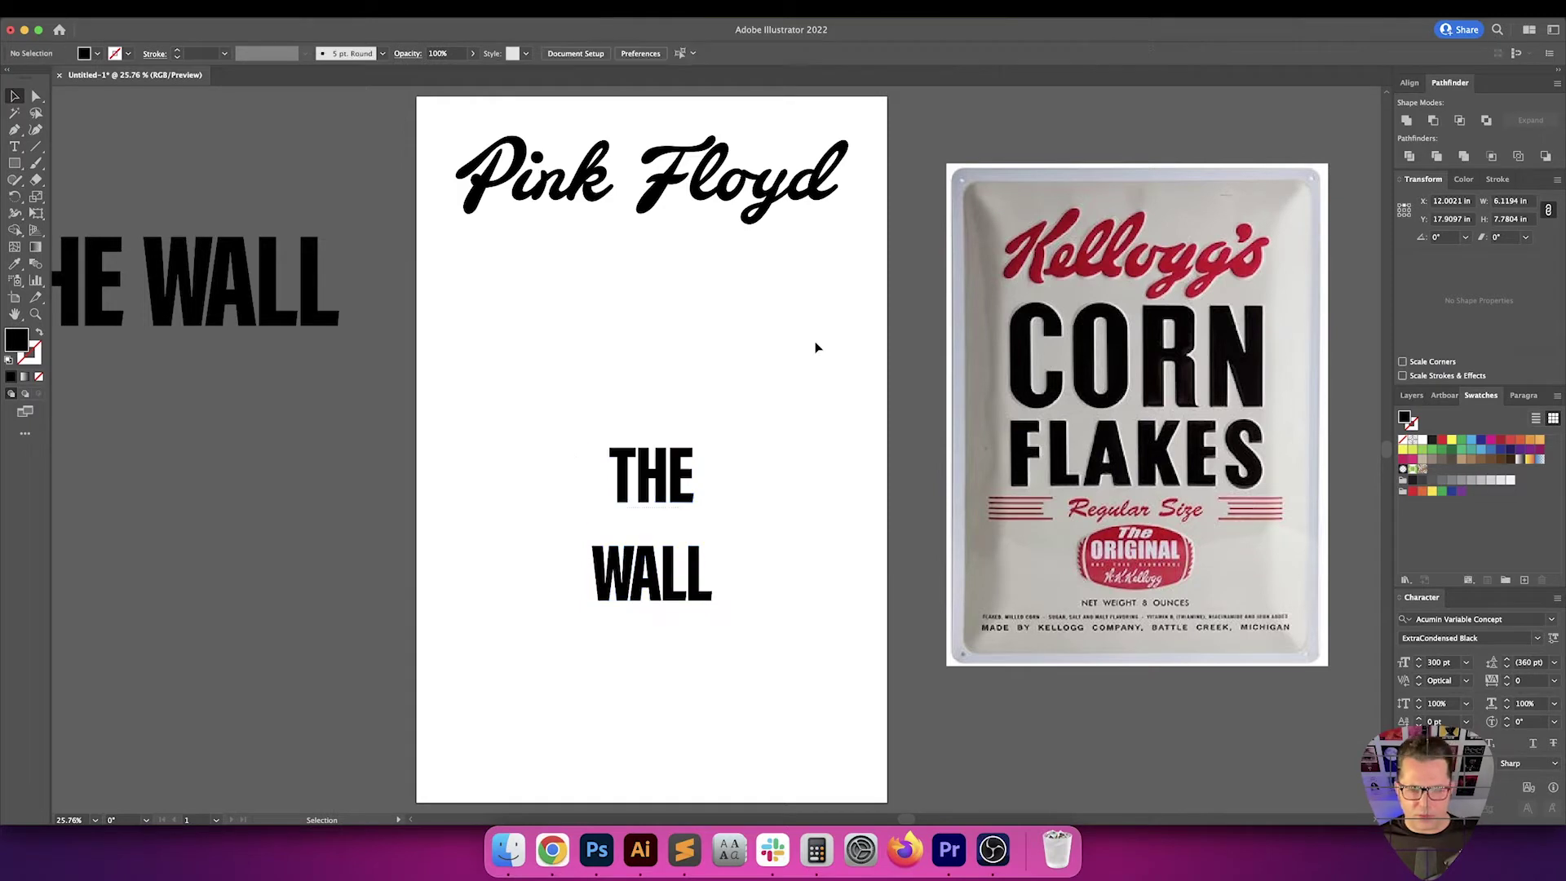
left_click_drag(816, 347, 532, 519)
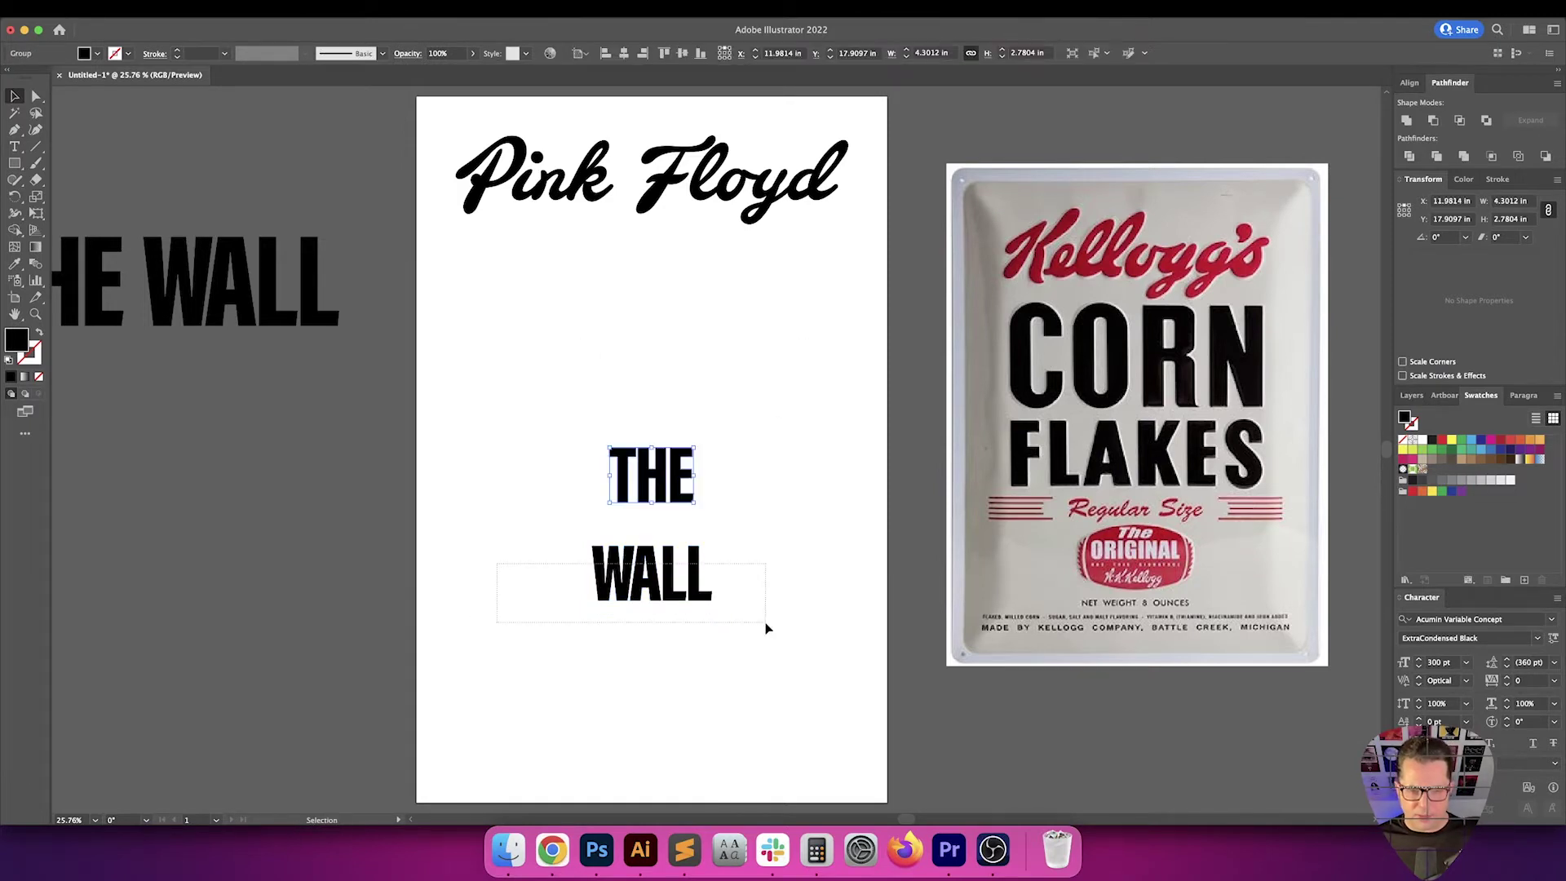
left_click_drag(766, 623, 767, 623)
left_click(770, 571)
left_click_drag(737, 522, 553, 382)
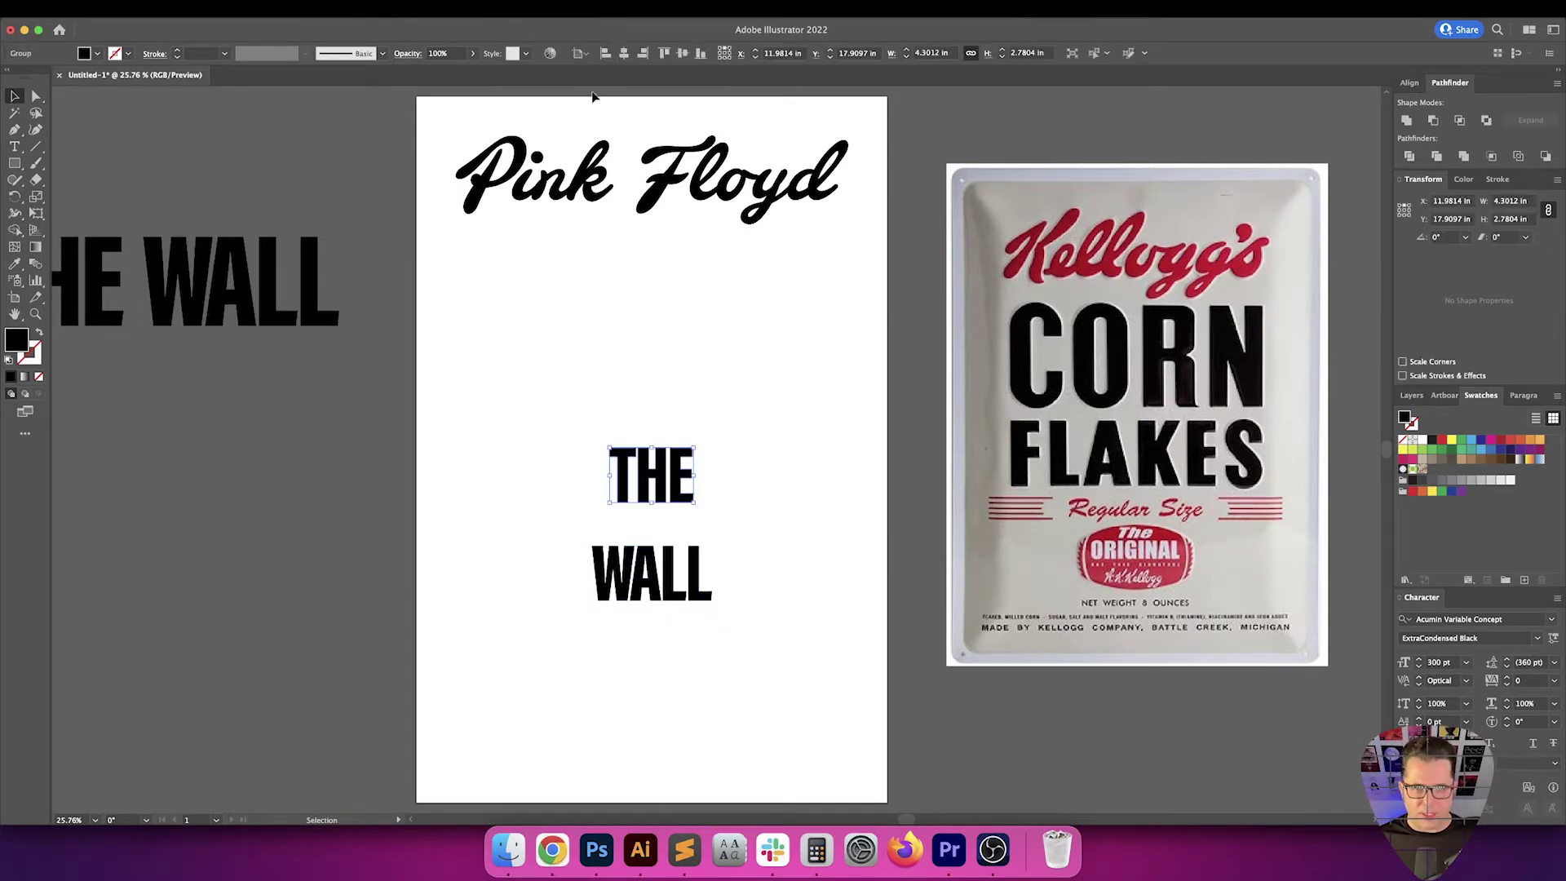
left_click(624, 54)
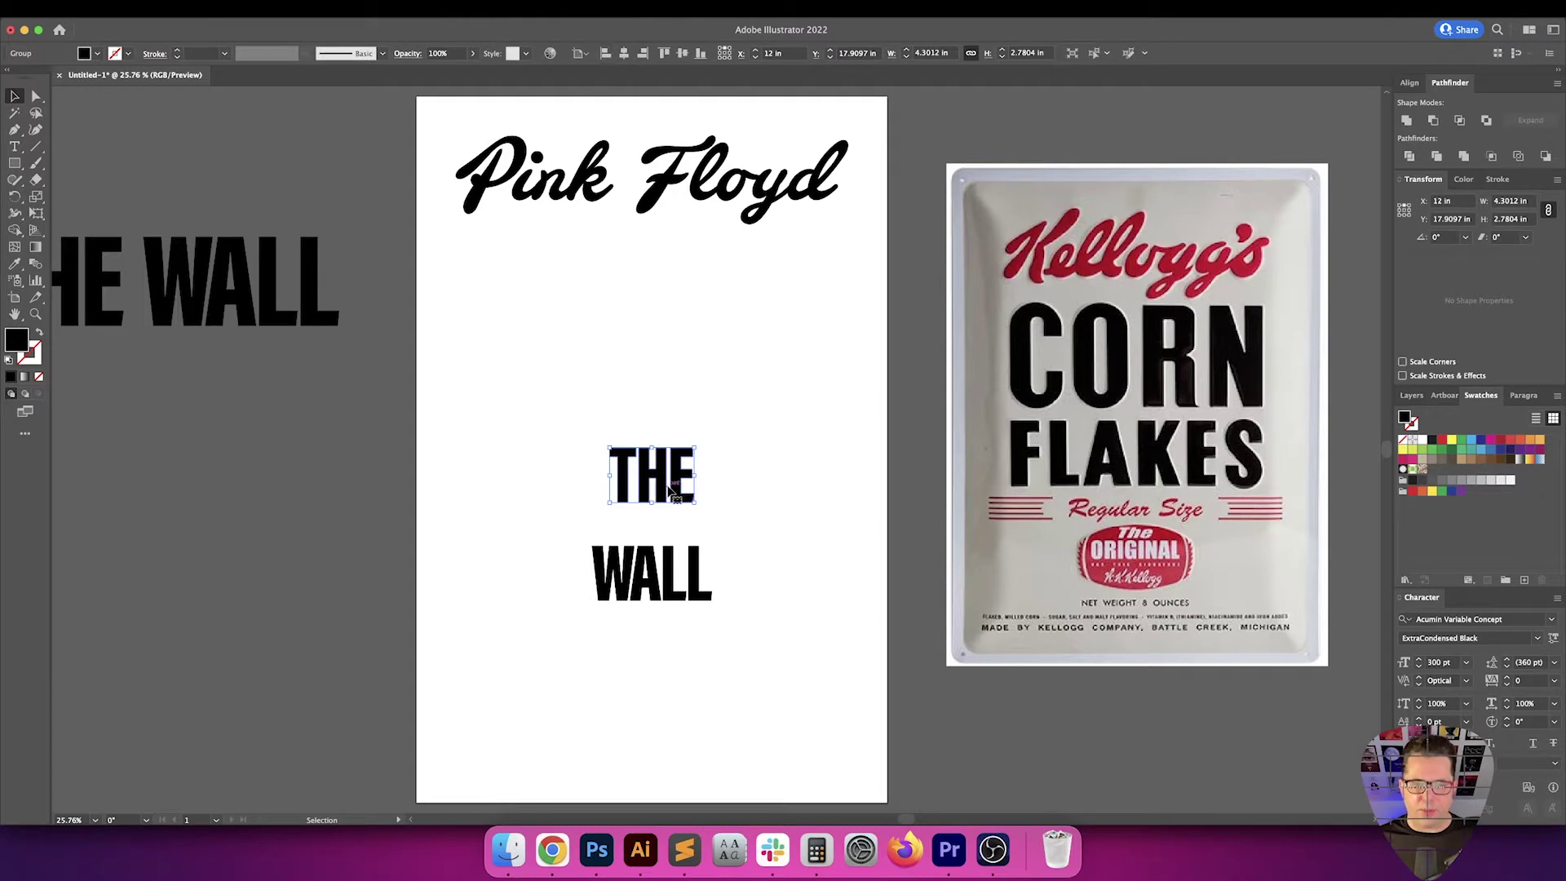
Move THE straight up to the bottom edge of the Pink Floyd lettering, offset it 0.5 in down, and deselect it
left_click_drag(670, 490, 674, 267)
key("Return")
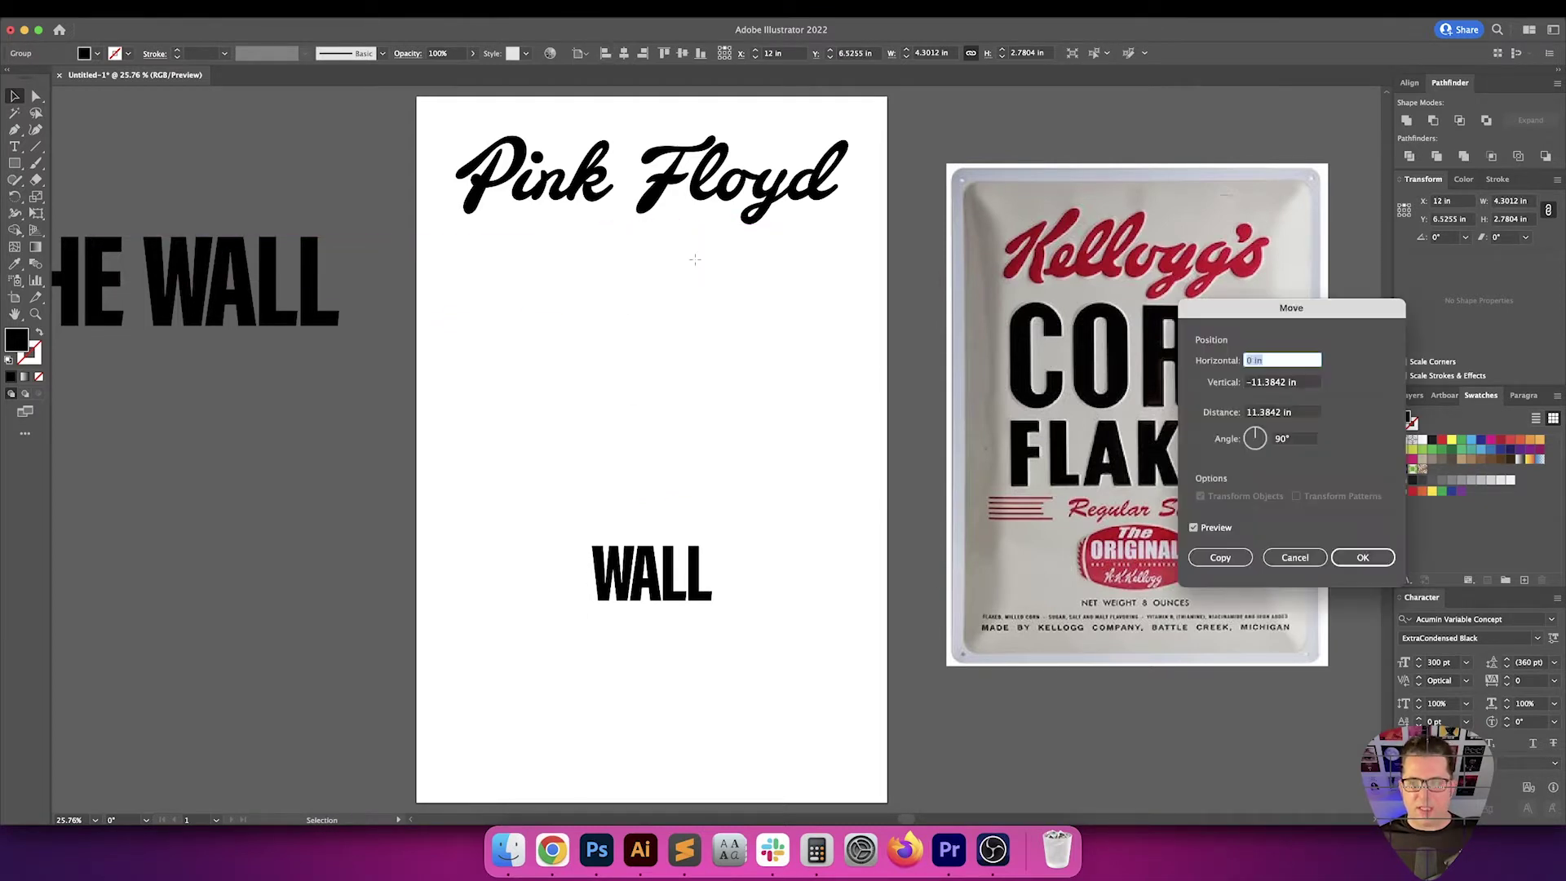
key("Tab")
type(".5")
key("Tab")
key("Return")
left_click(613, 346)
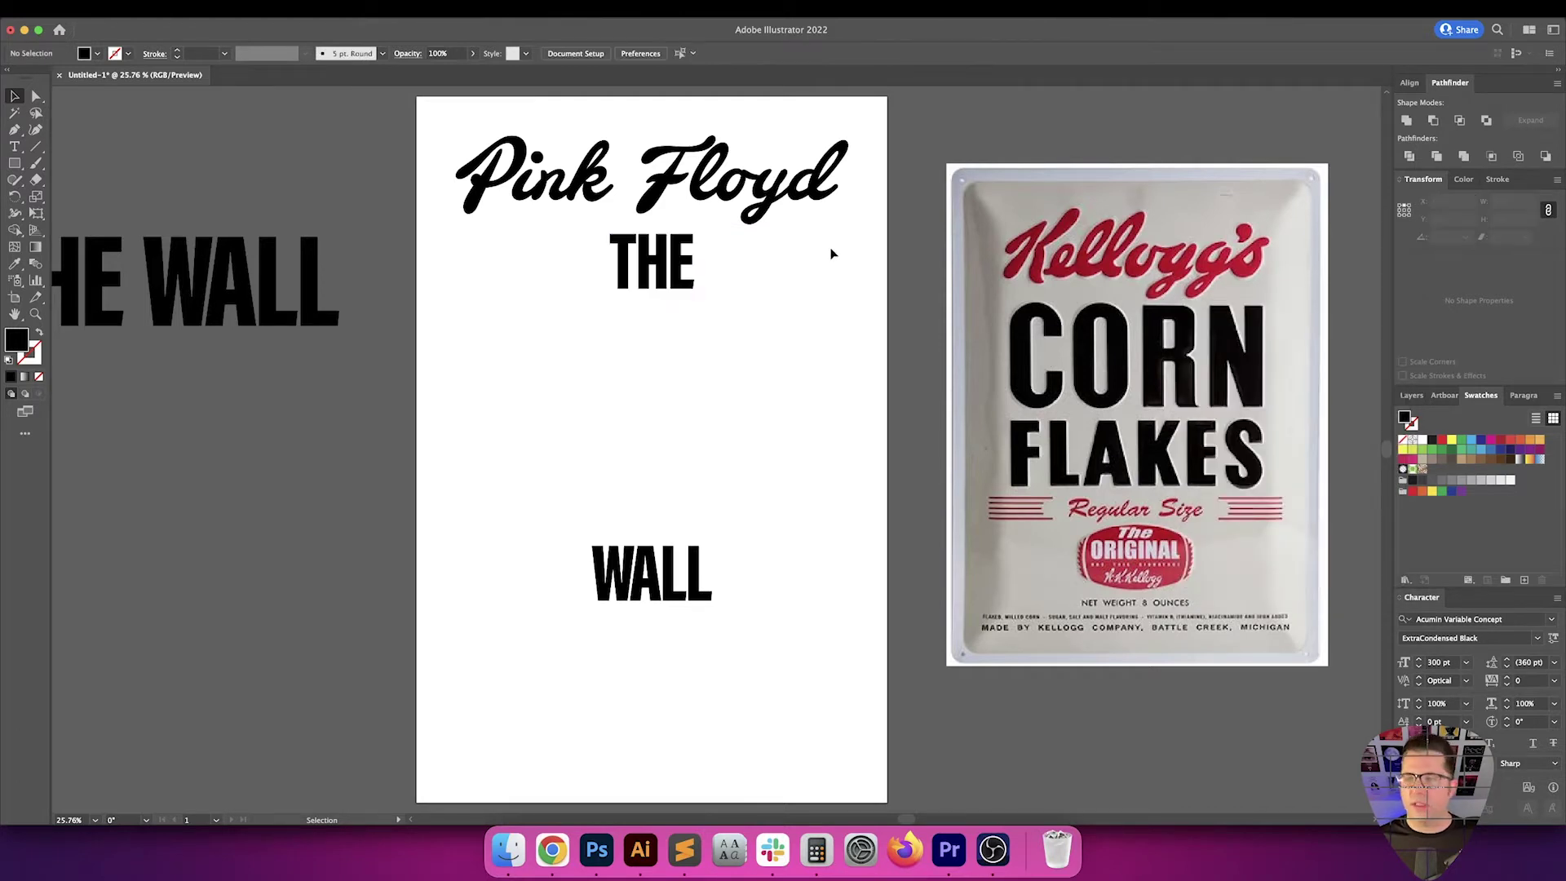
Set the height of THE to 3 in with proportions locked
left_click(619, 283)
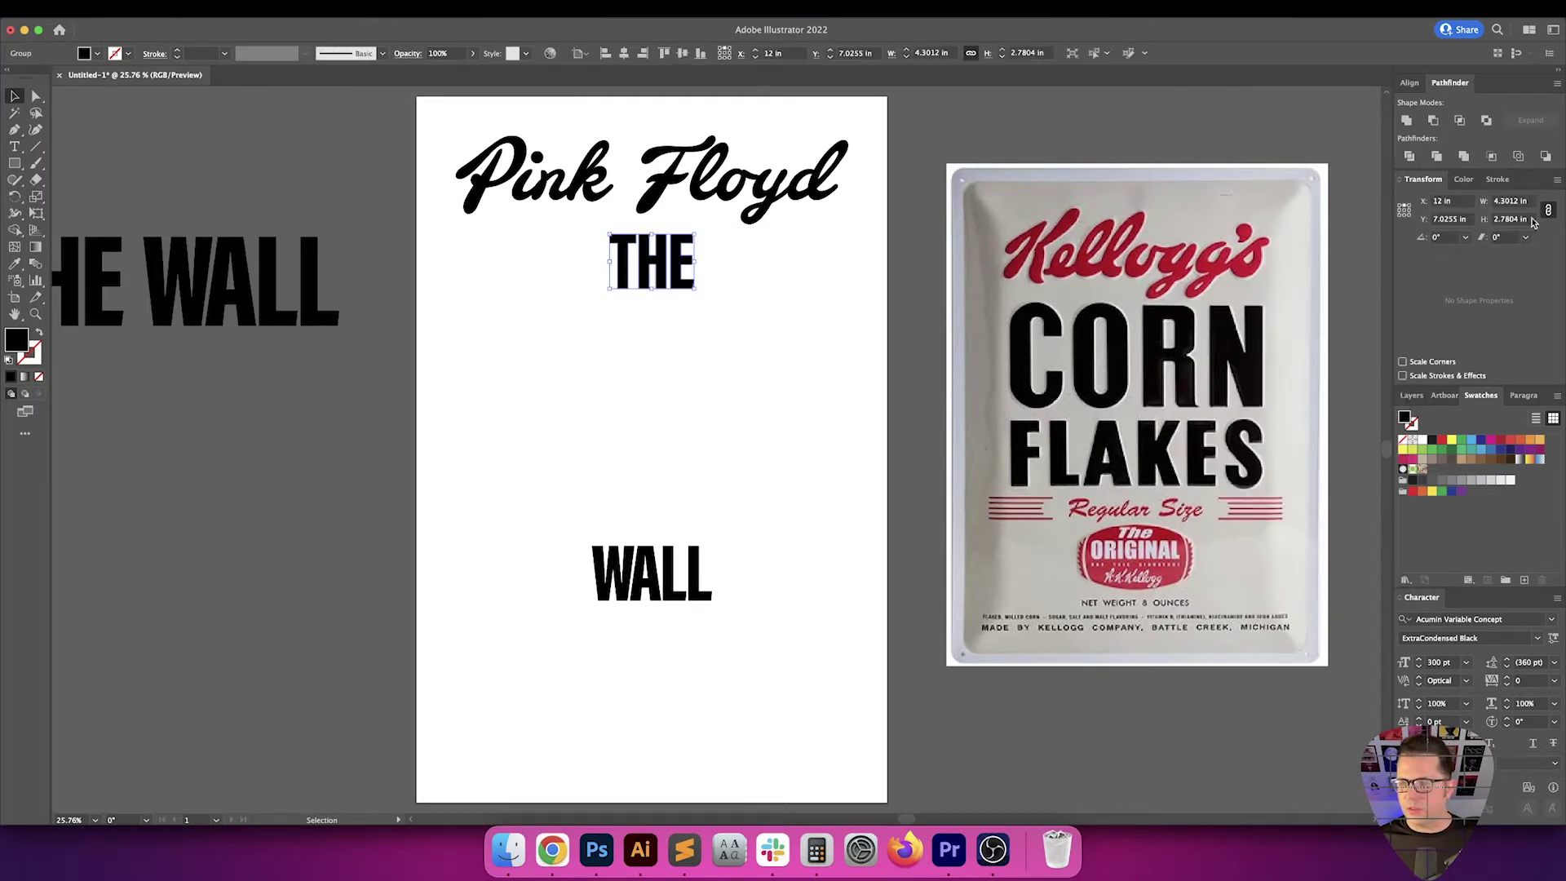
left_click(1517, 219)
type("3")
key("Return")
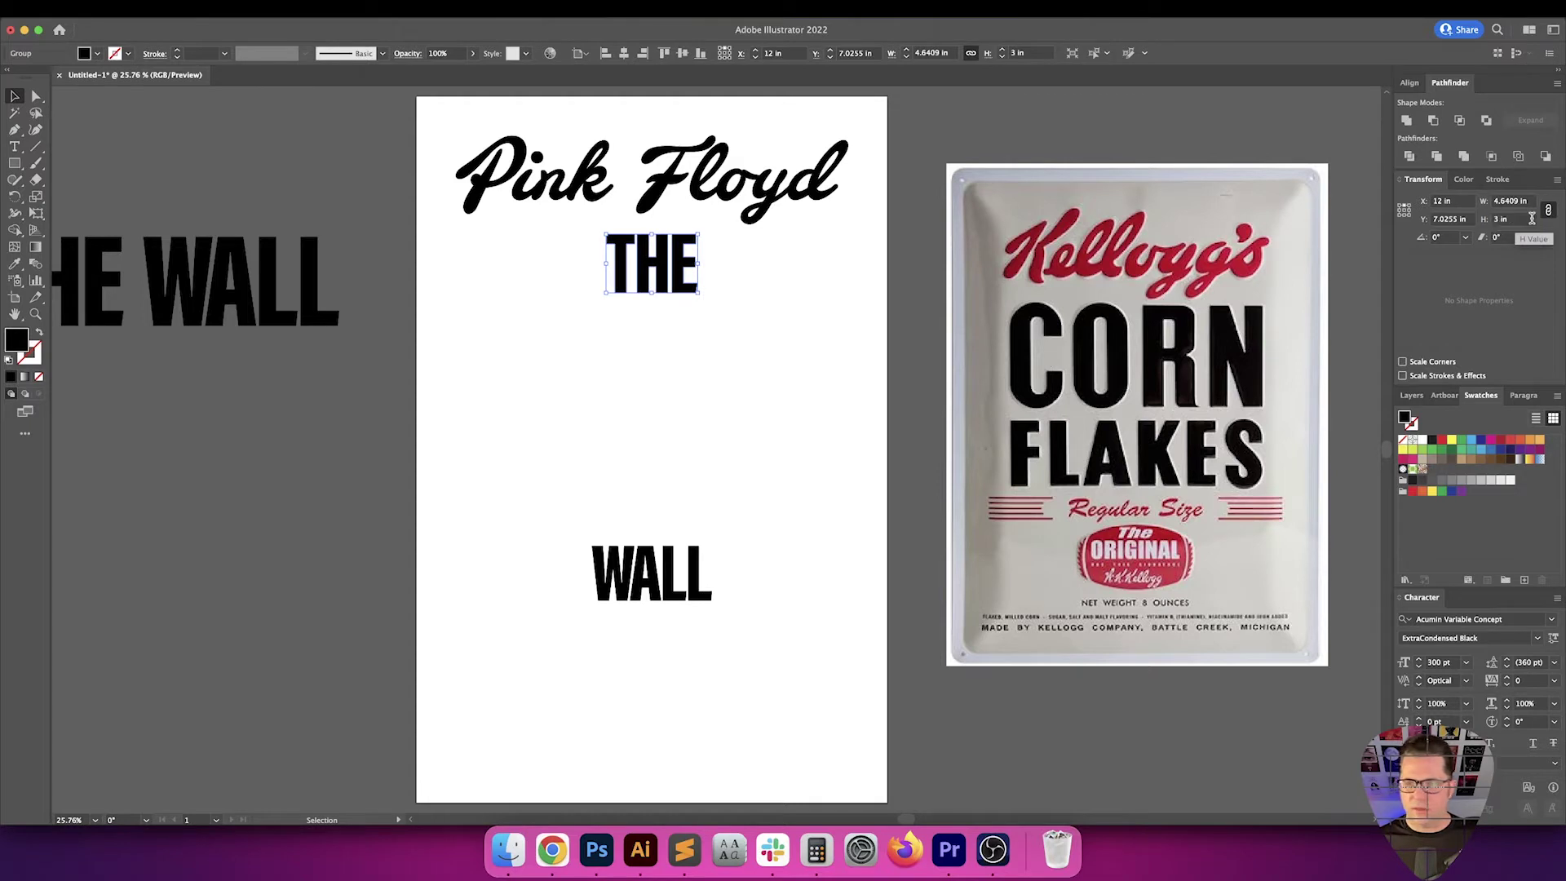
left_click(734, 413)
Set the height of WALL to 6 in with proportions locked and center it horizontally on the artboard
left_click(703, 571)
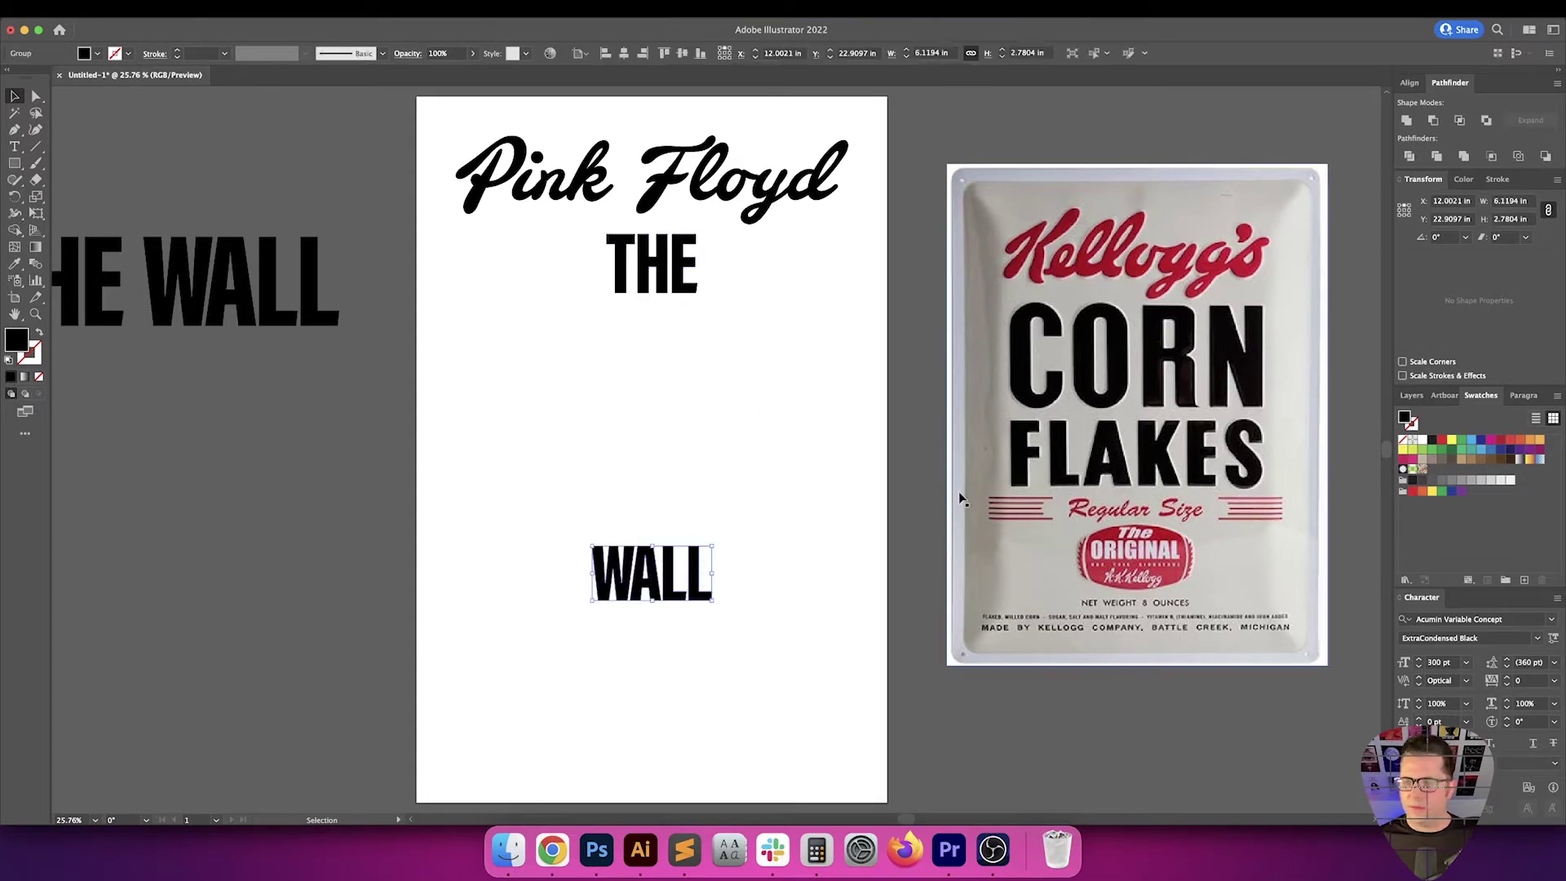
left_click(1509, 220)
type("6")
key("Return")
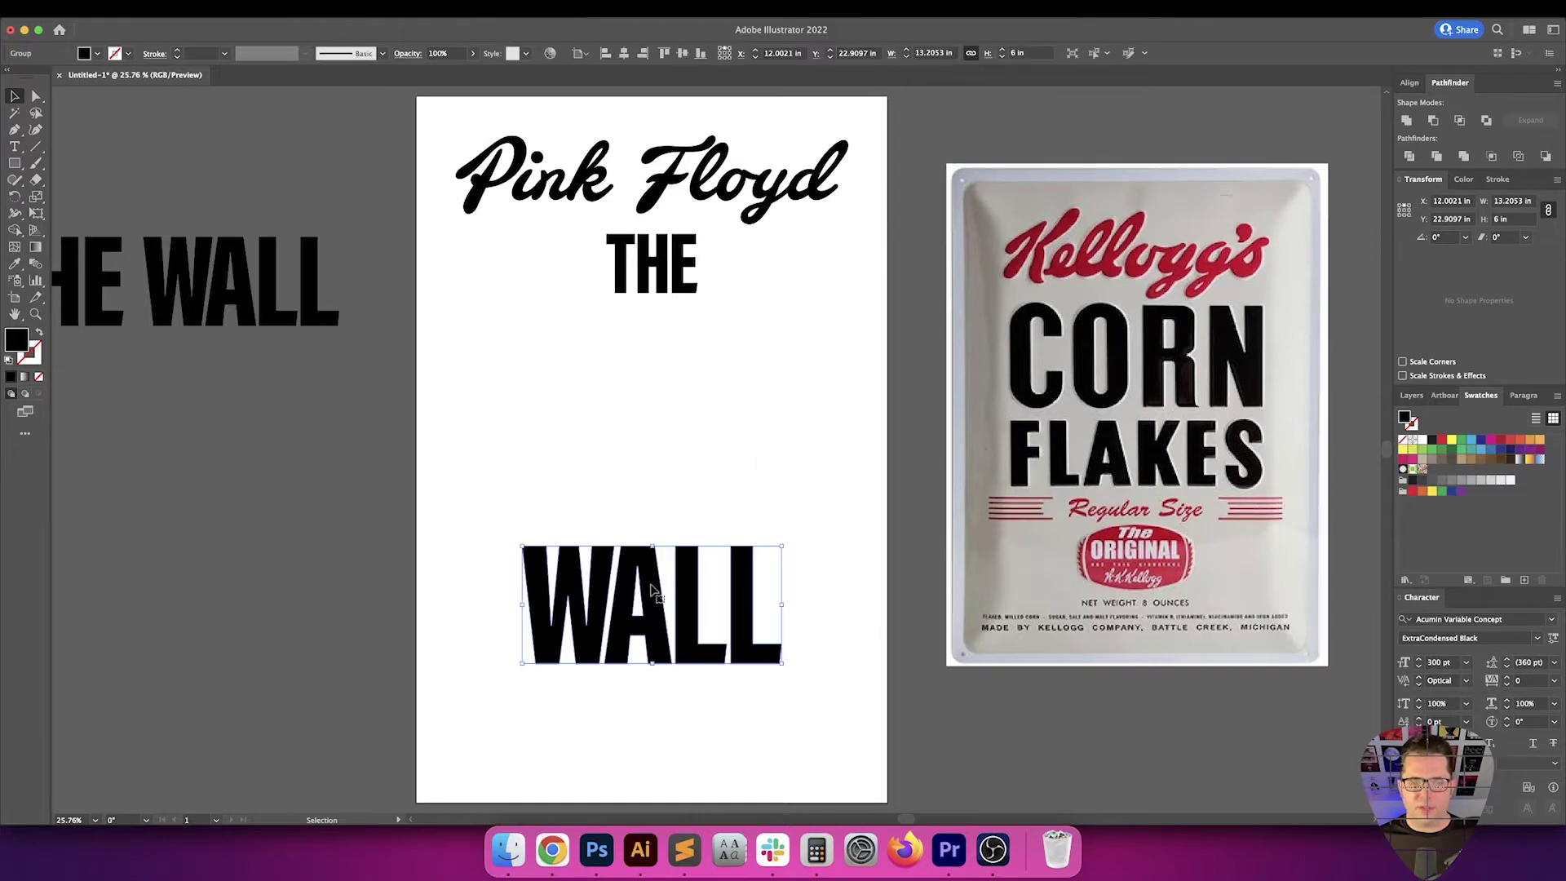
left_click(626, 53)
Move WALL up to the bottom edge of THE, offset it 1 in down, and deselect it
left_click_drag(698, 612, 694, 371)
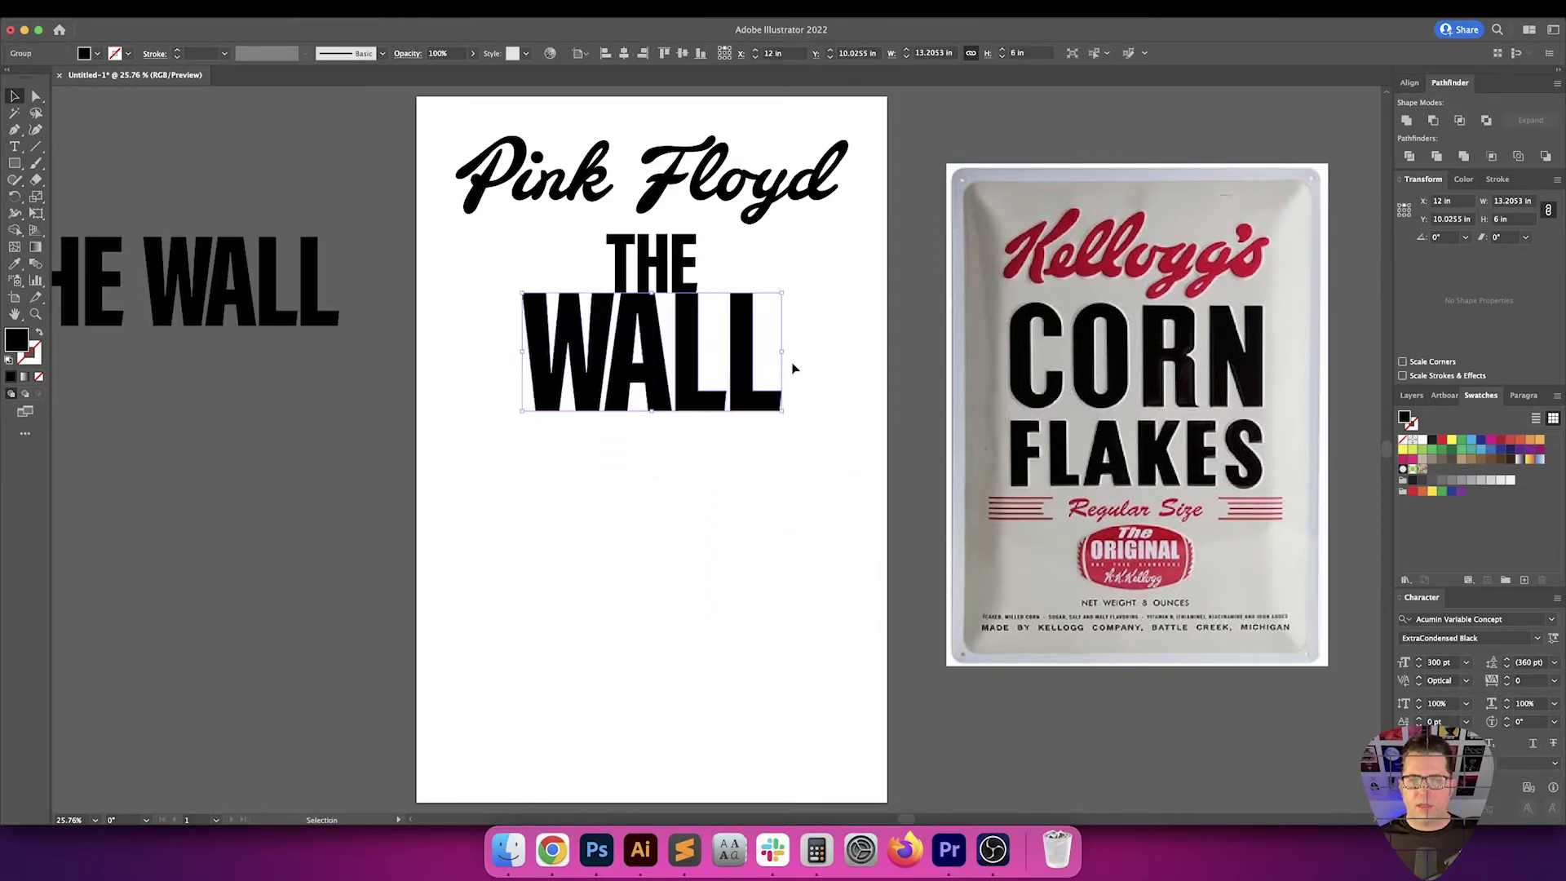
key("Return")
type("1")
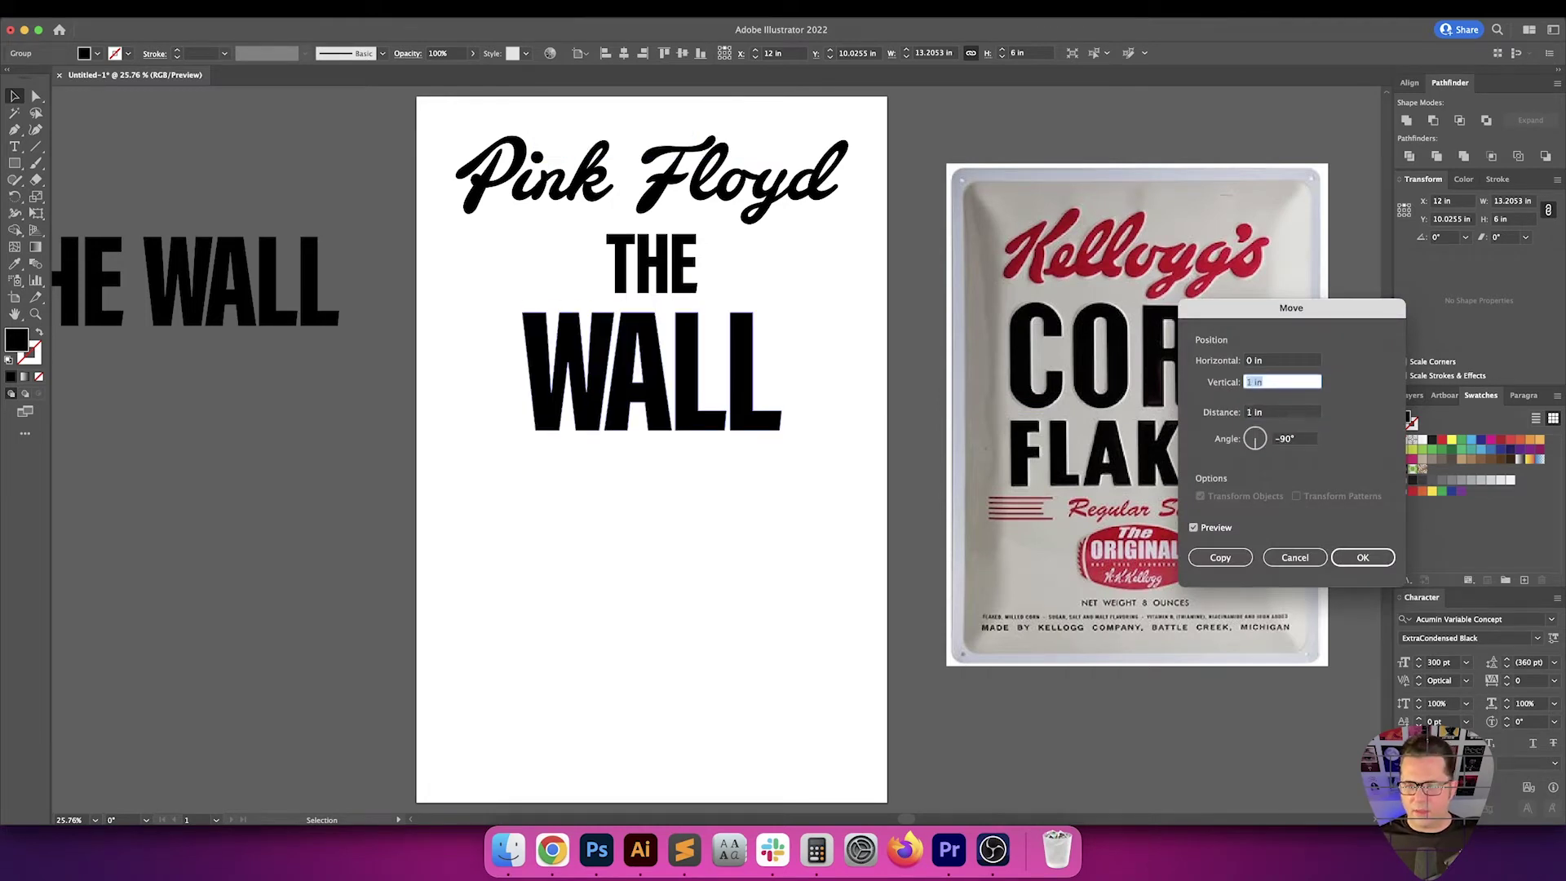
key("Return")
left_click(798, 495)
Reduce the artboard height to 30 in and leave artboard editing
left_click_drag(799, 497, 816, 519)
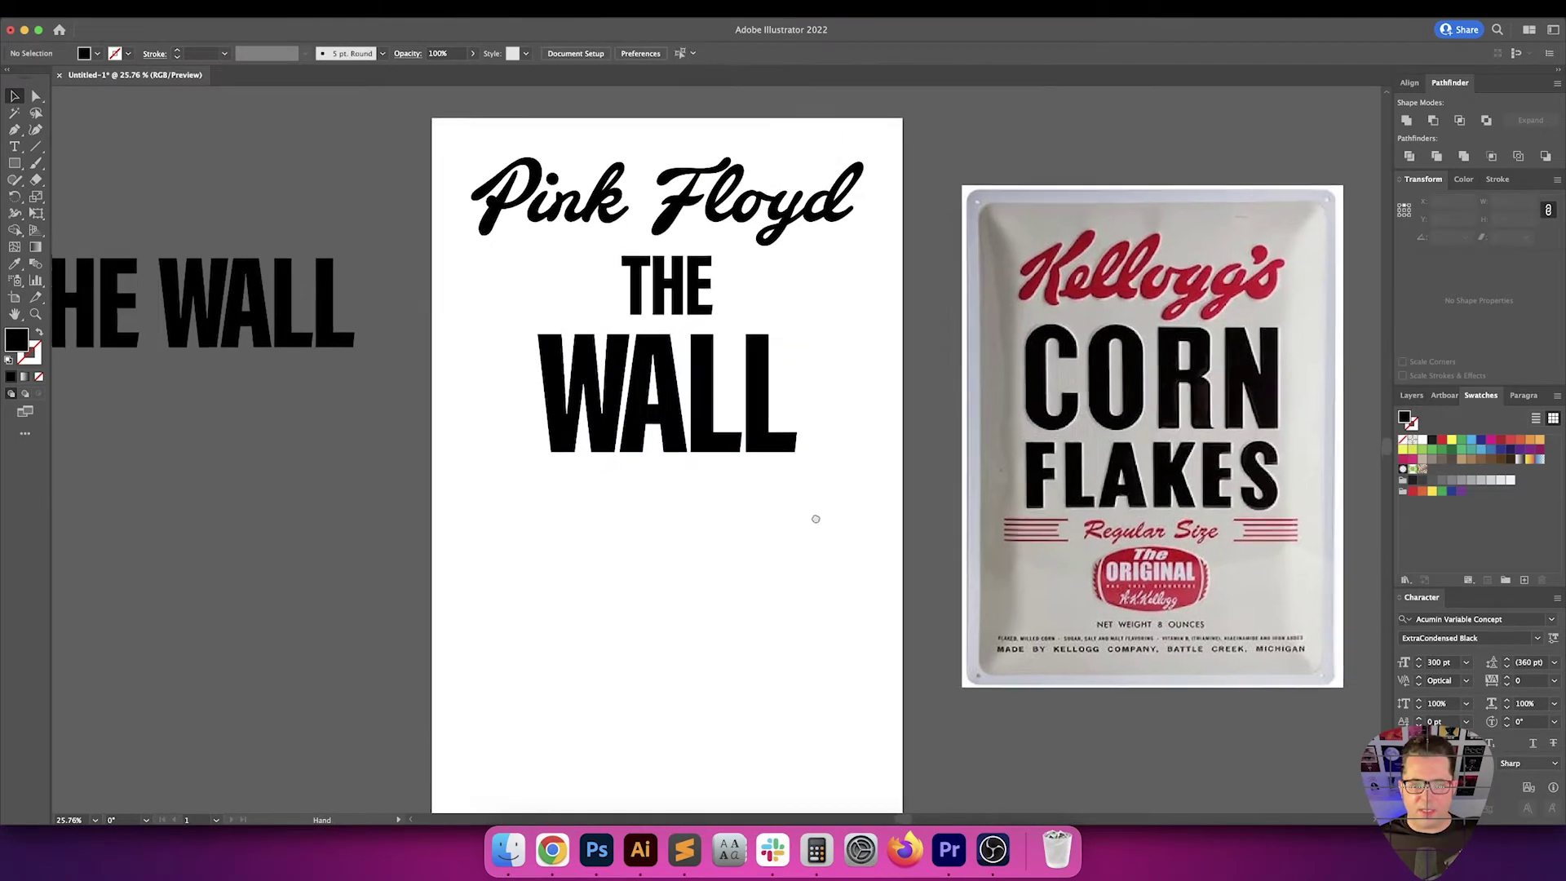
scroll(840, 347, "down", 3)
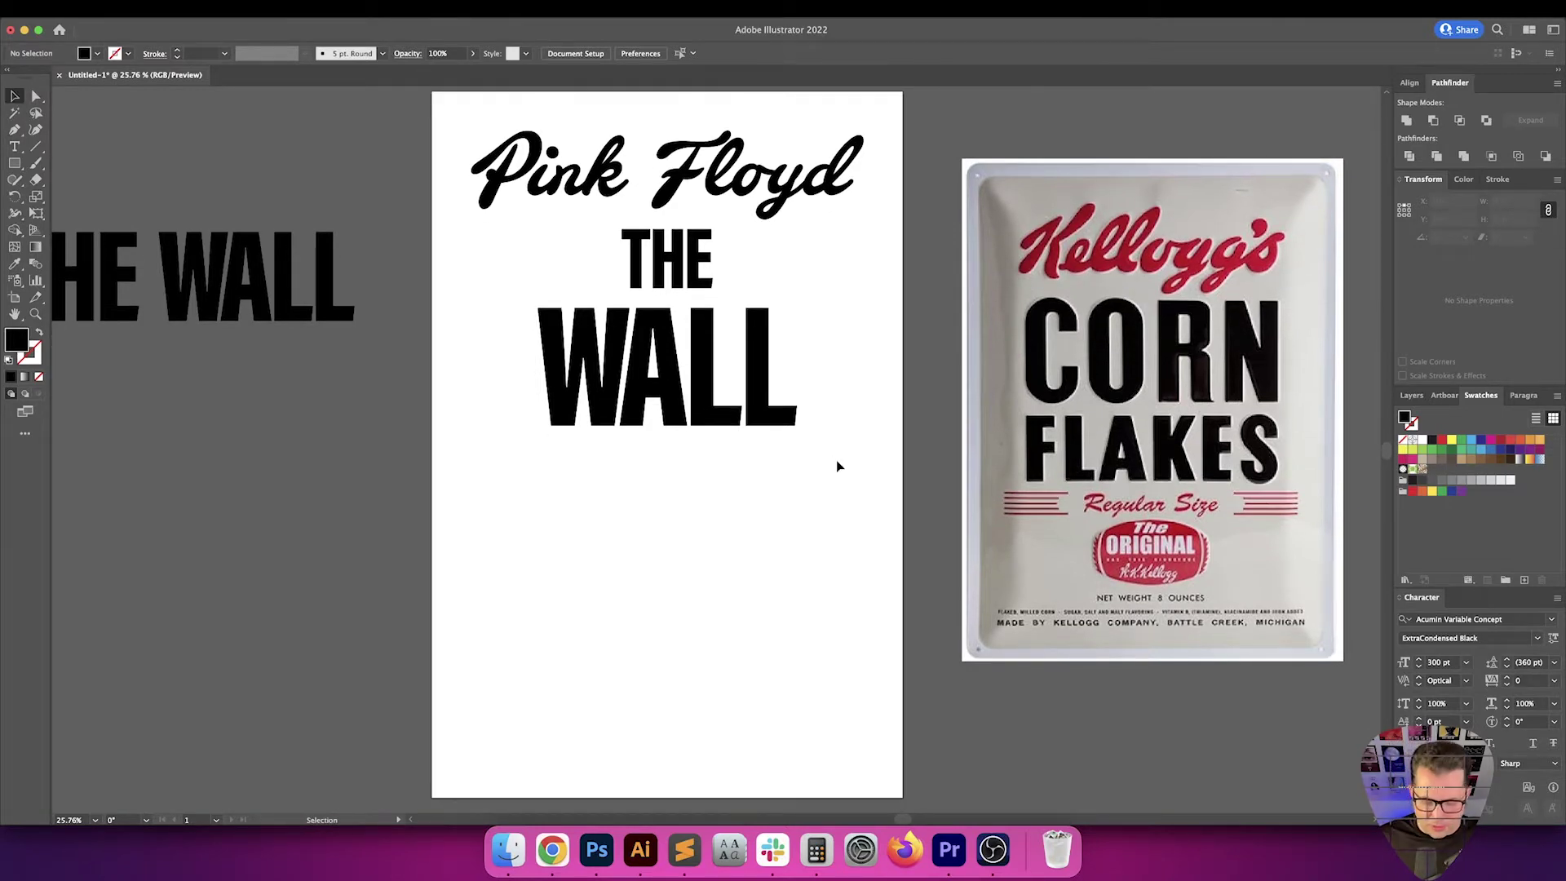
key("shift+o")
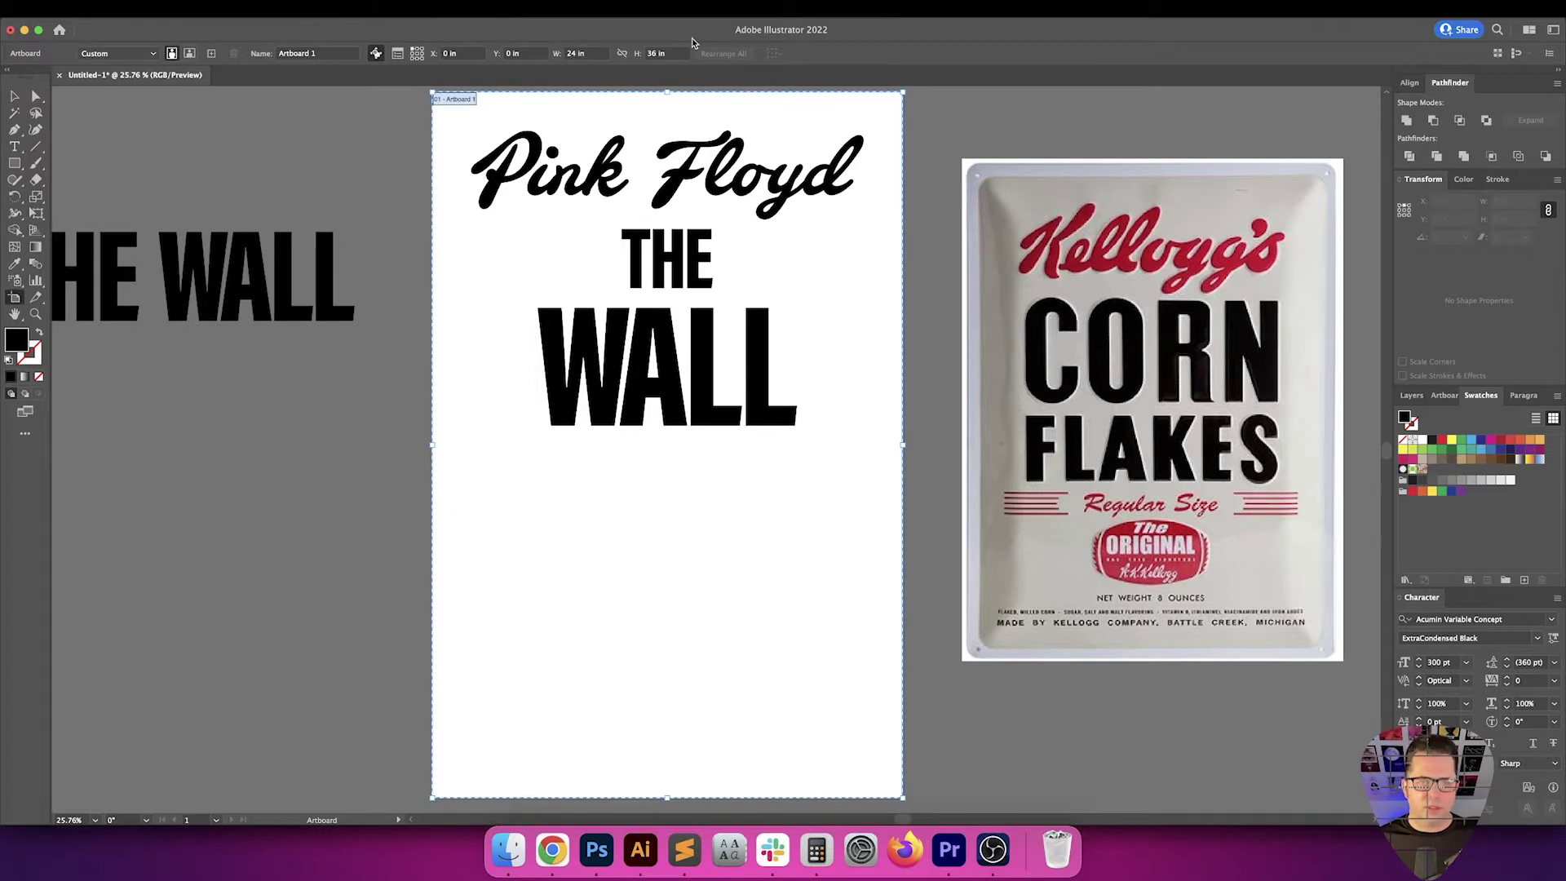
key("v")
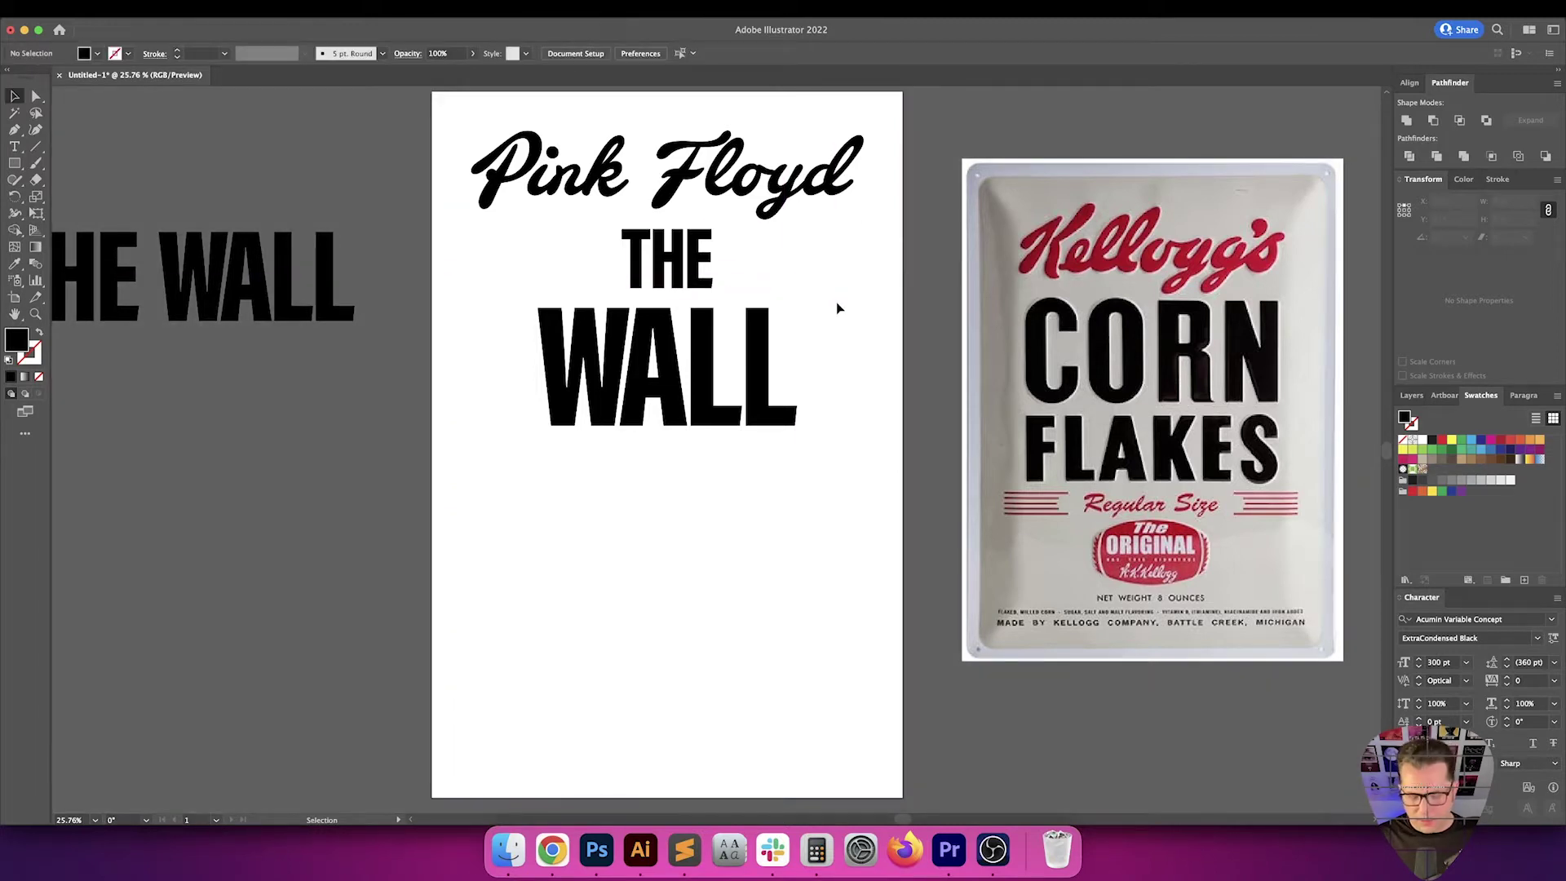
key("shift+o")
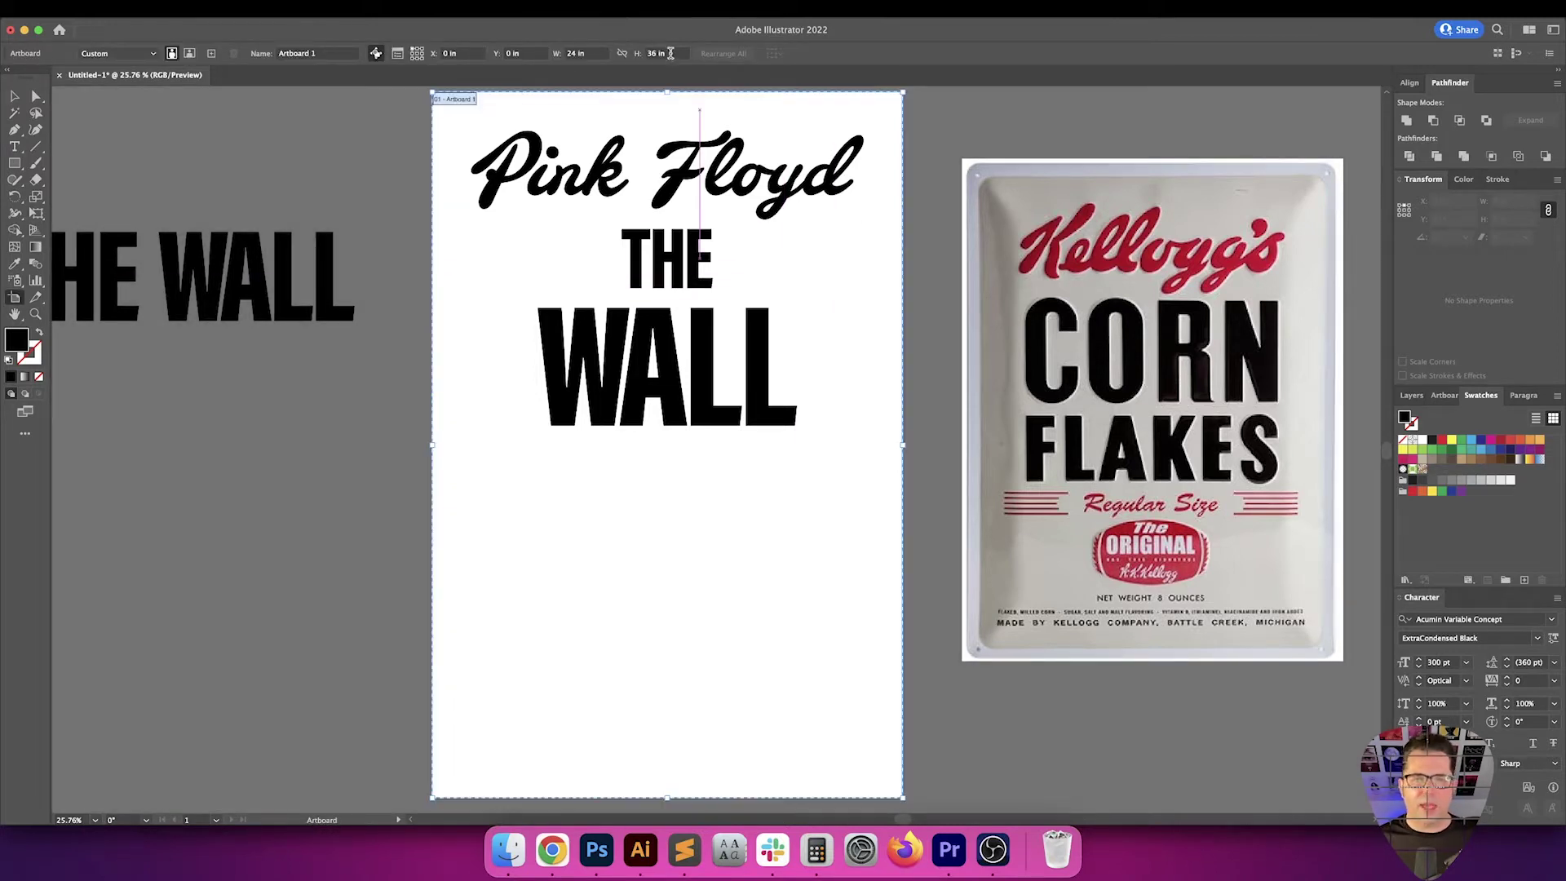
left_click(670, 53)
key("Down")
key("Down")
key("Down")
key("Down")
key("Down")
key("Down")
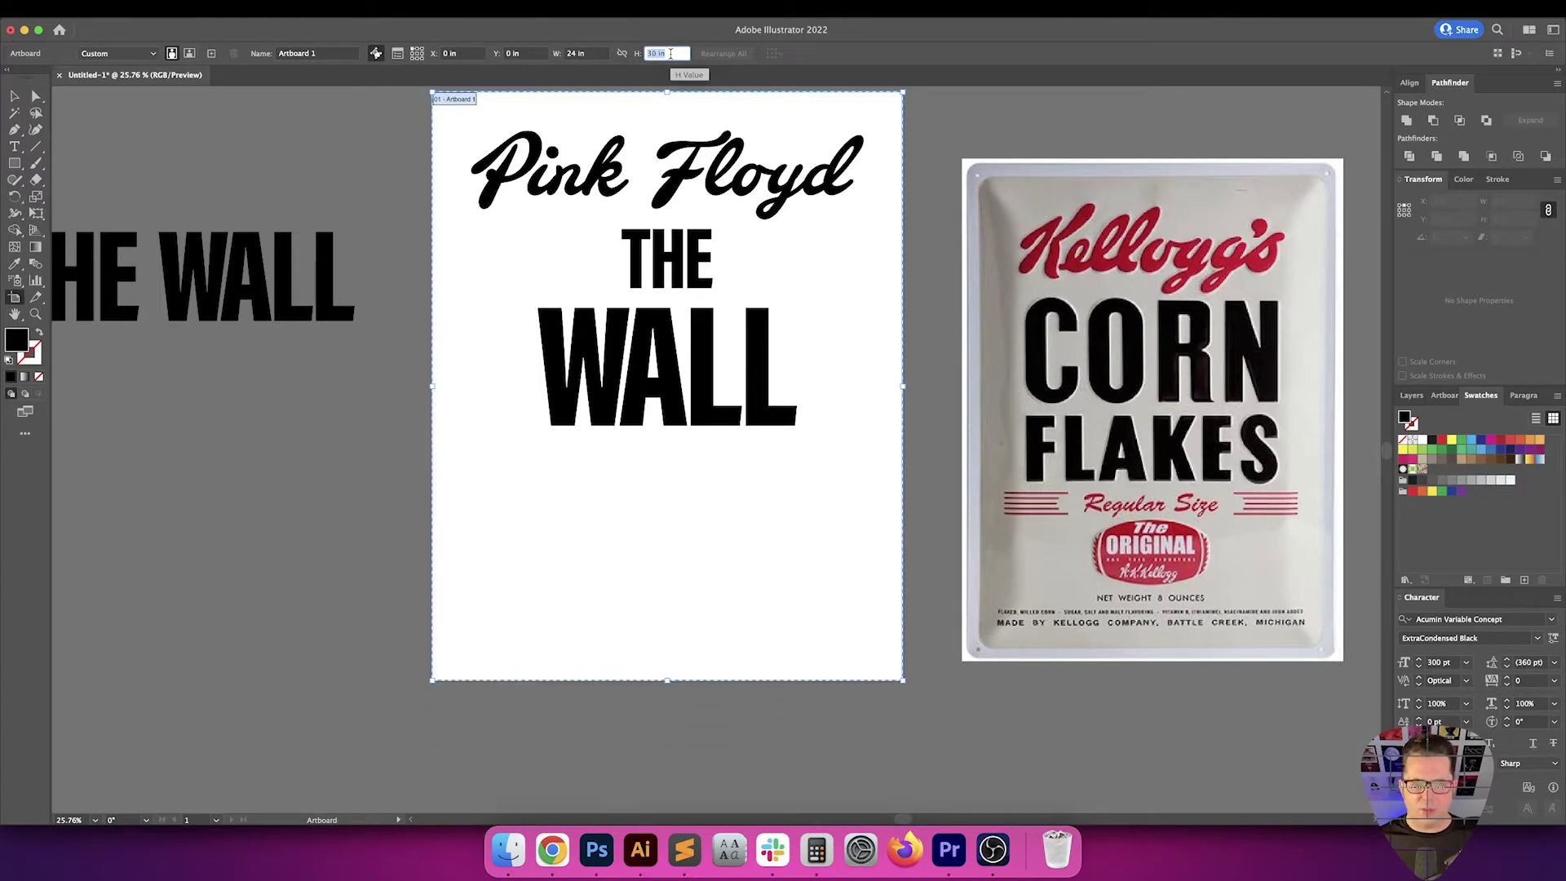
key("Return")
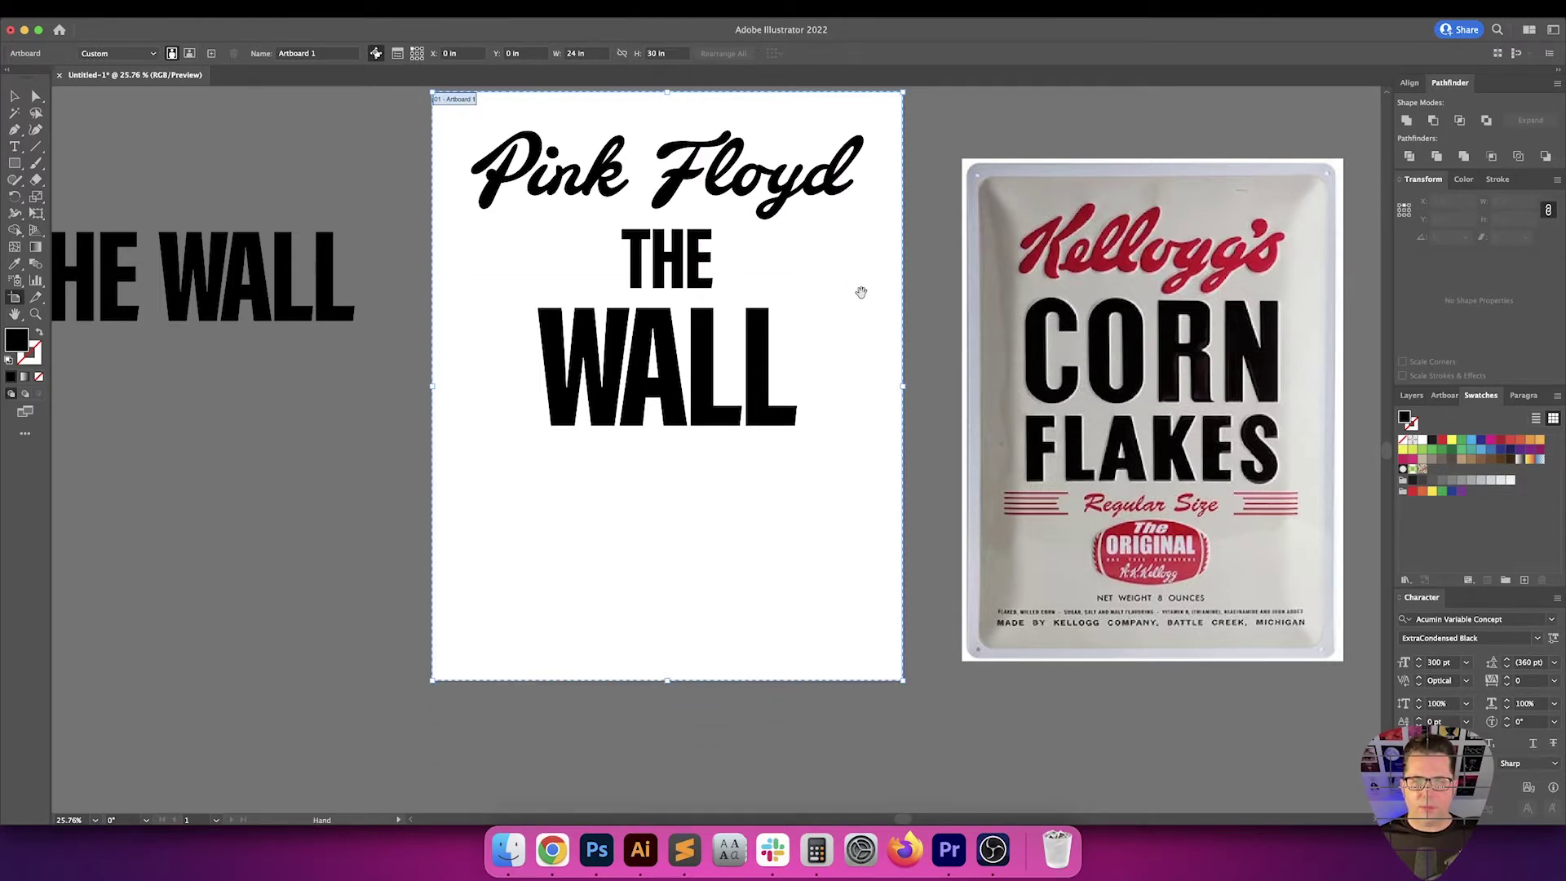
left_click_drag(862, 295, 845, 345)
key("v")
mouse_move(827, 411)
left_mouse_down()
mouse_move(849, 392)
mouse_move(822, 405)
left_mouse_up()
key("shift+o")
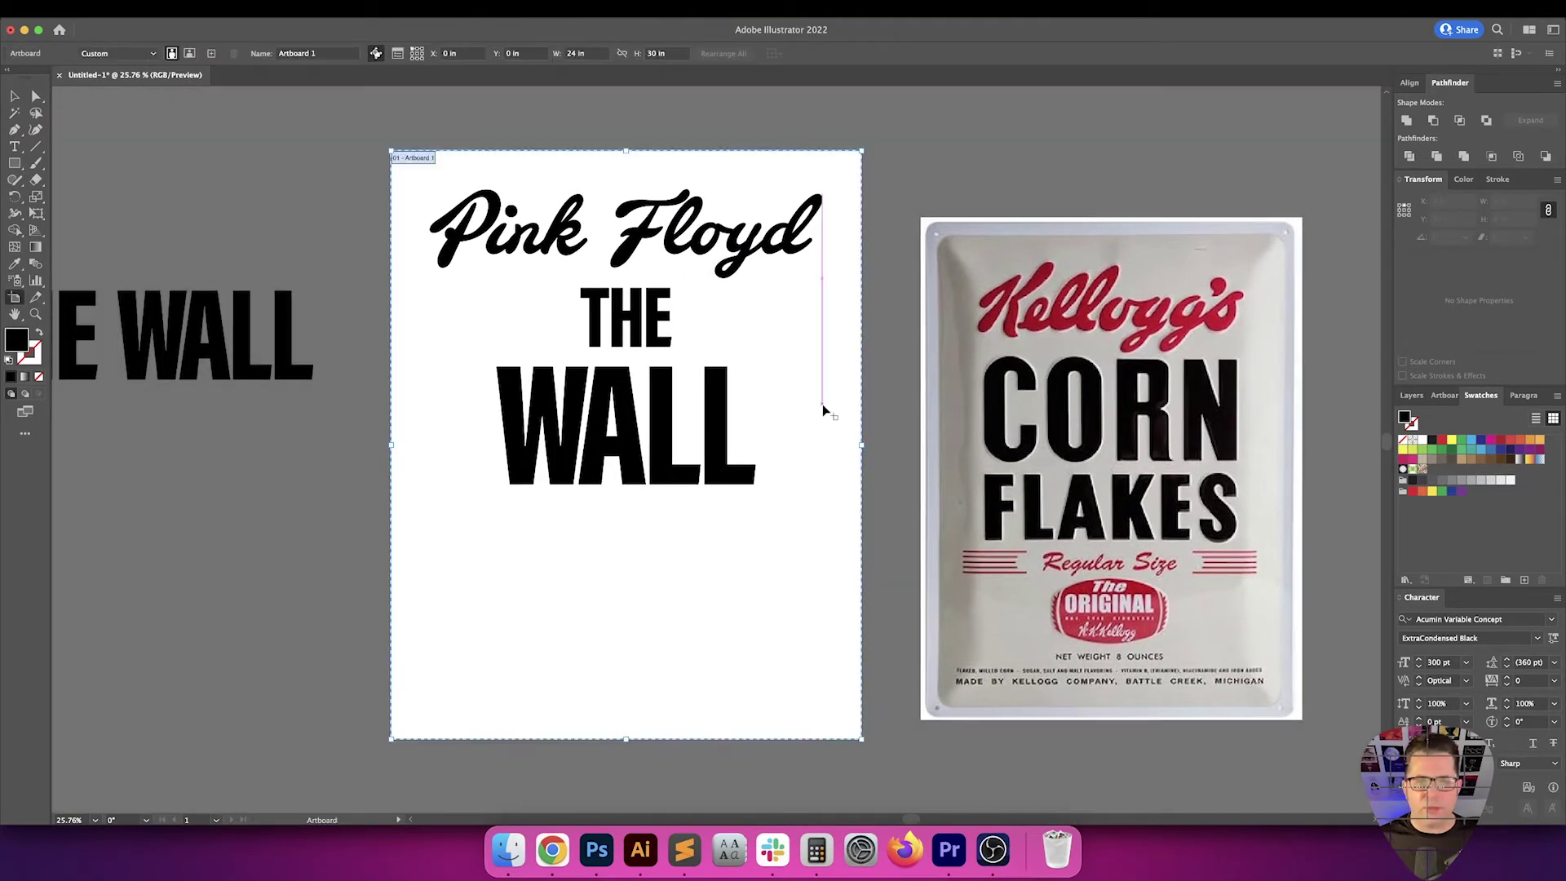
key("v")
left_click_drag(777, 348, 767, 328)
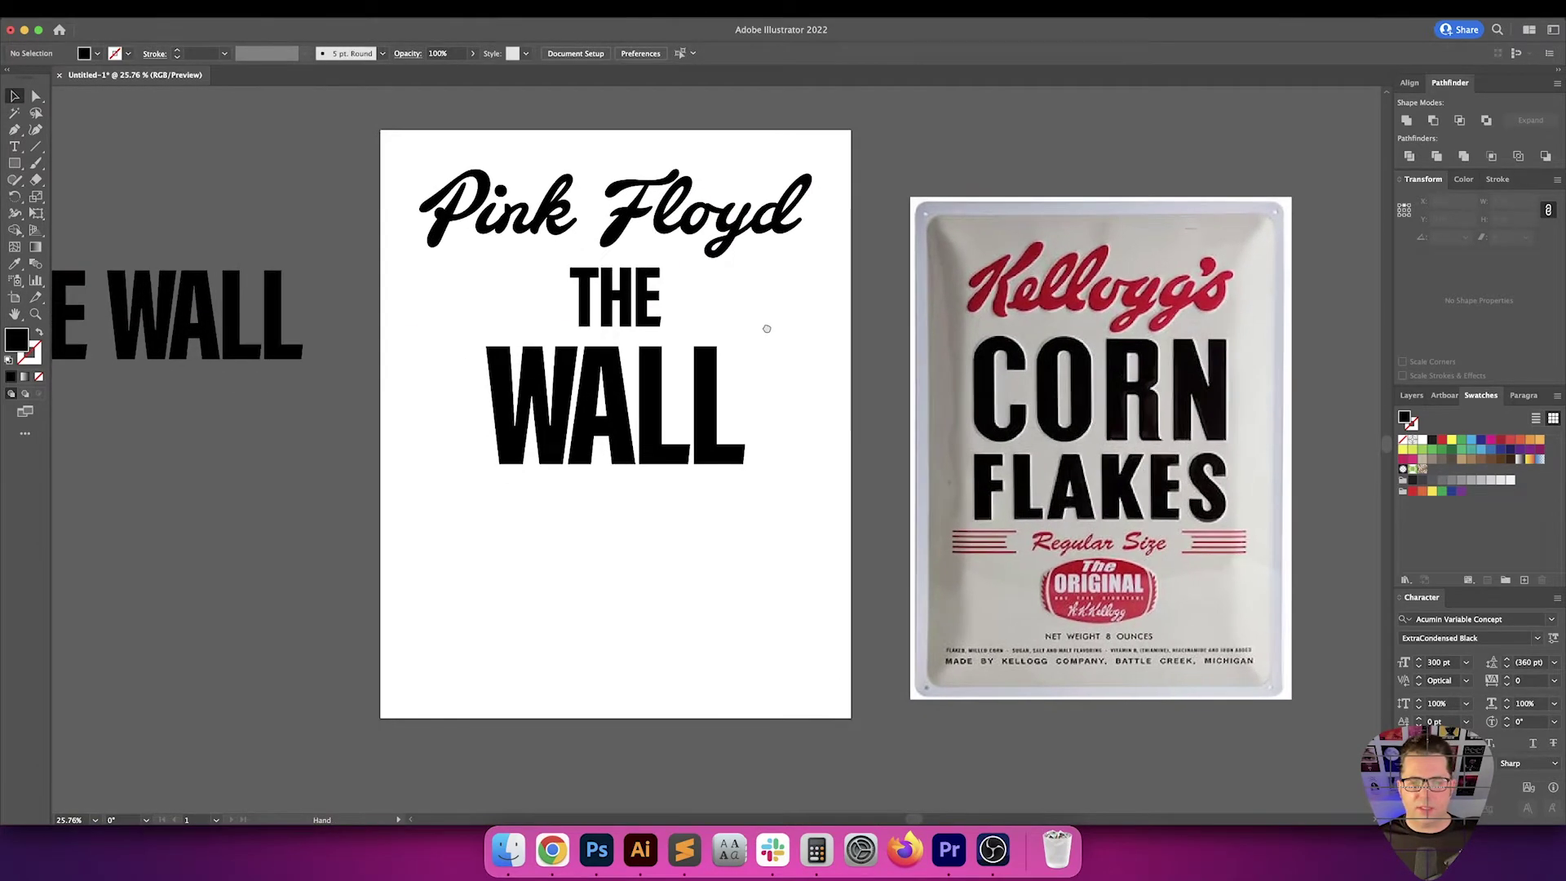
Delete the stacked THE and WALL, and bring the one-line THE WALL back under Pink Floyd, centered horizontally on the artboard
left_click_drag(734, 563, 602, 350)
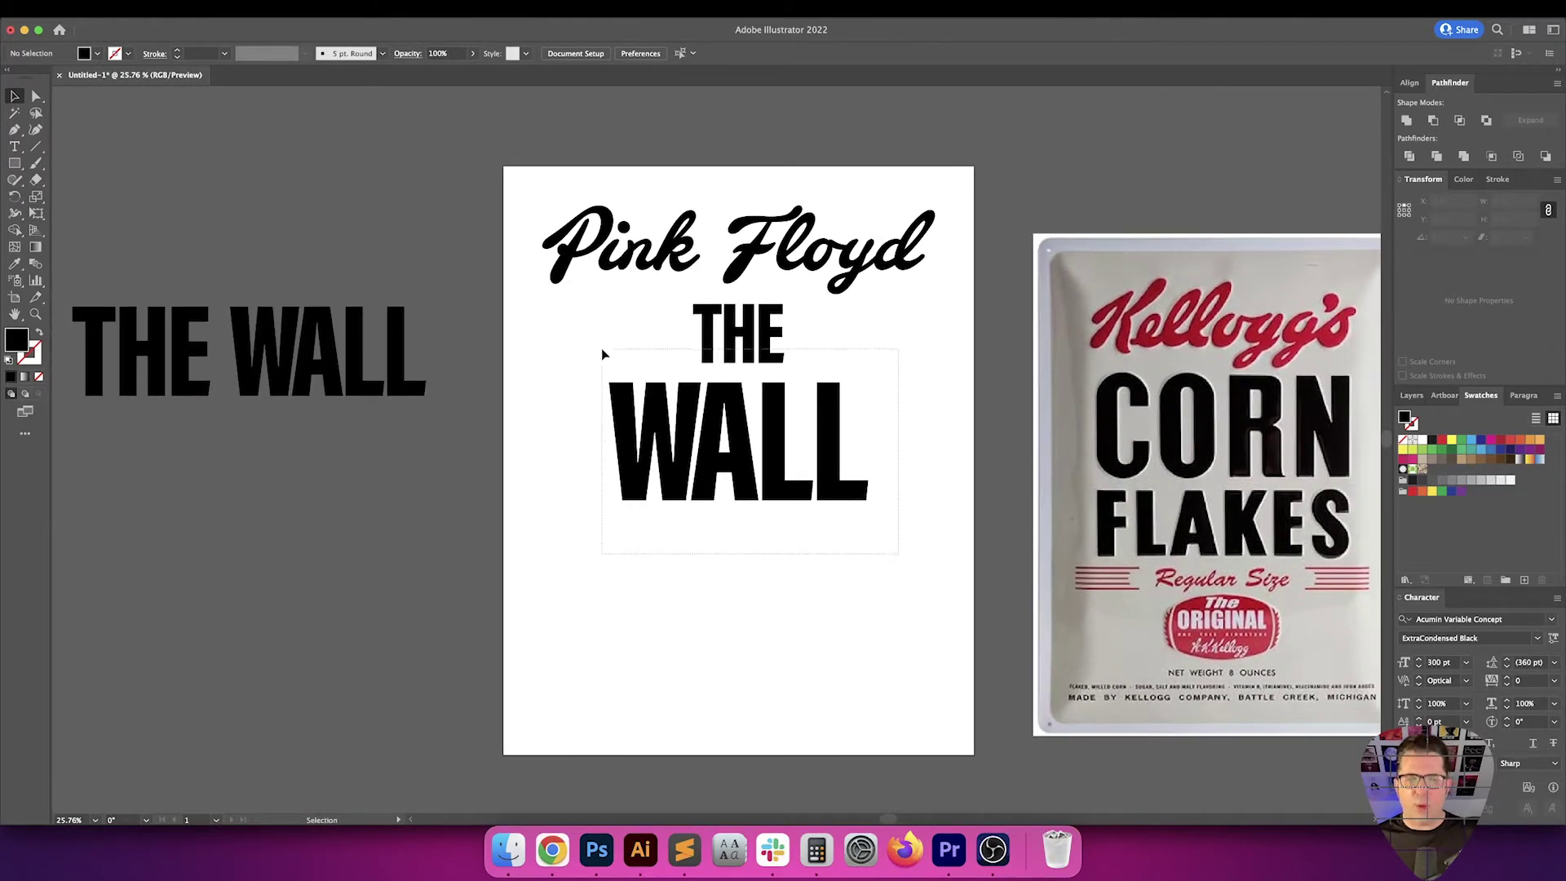
key("Delete")
left_click_drag(316, 365, 802, 365)
left_click(801, 454)
left_click(718, 363)
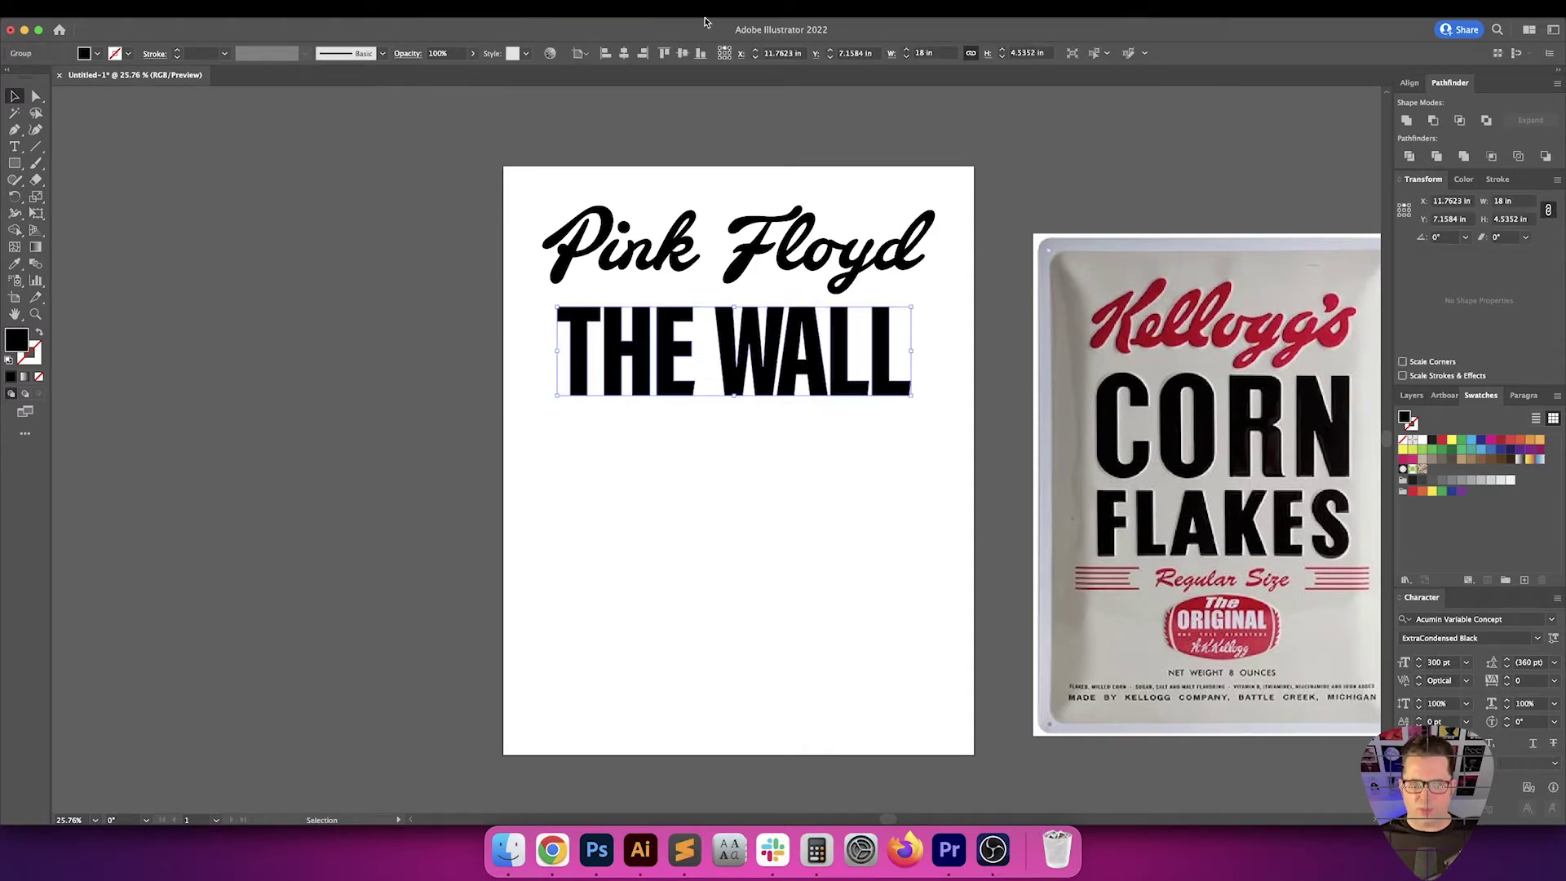
left_click(624, 53)
left_click(791, 489)
scroll(759, 531, "up", 1)
scroll(759, 531, "right", 1)
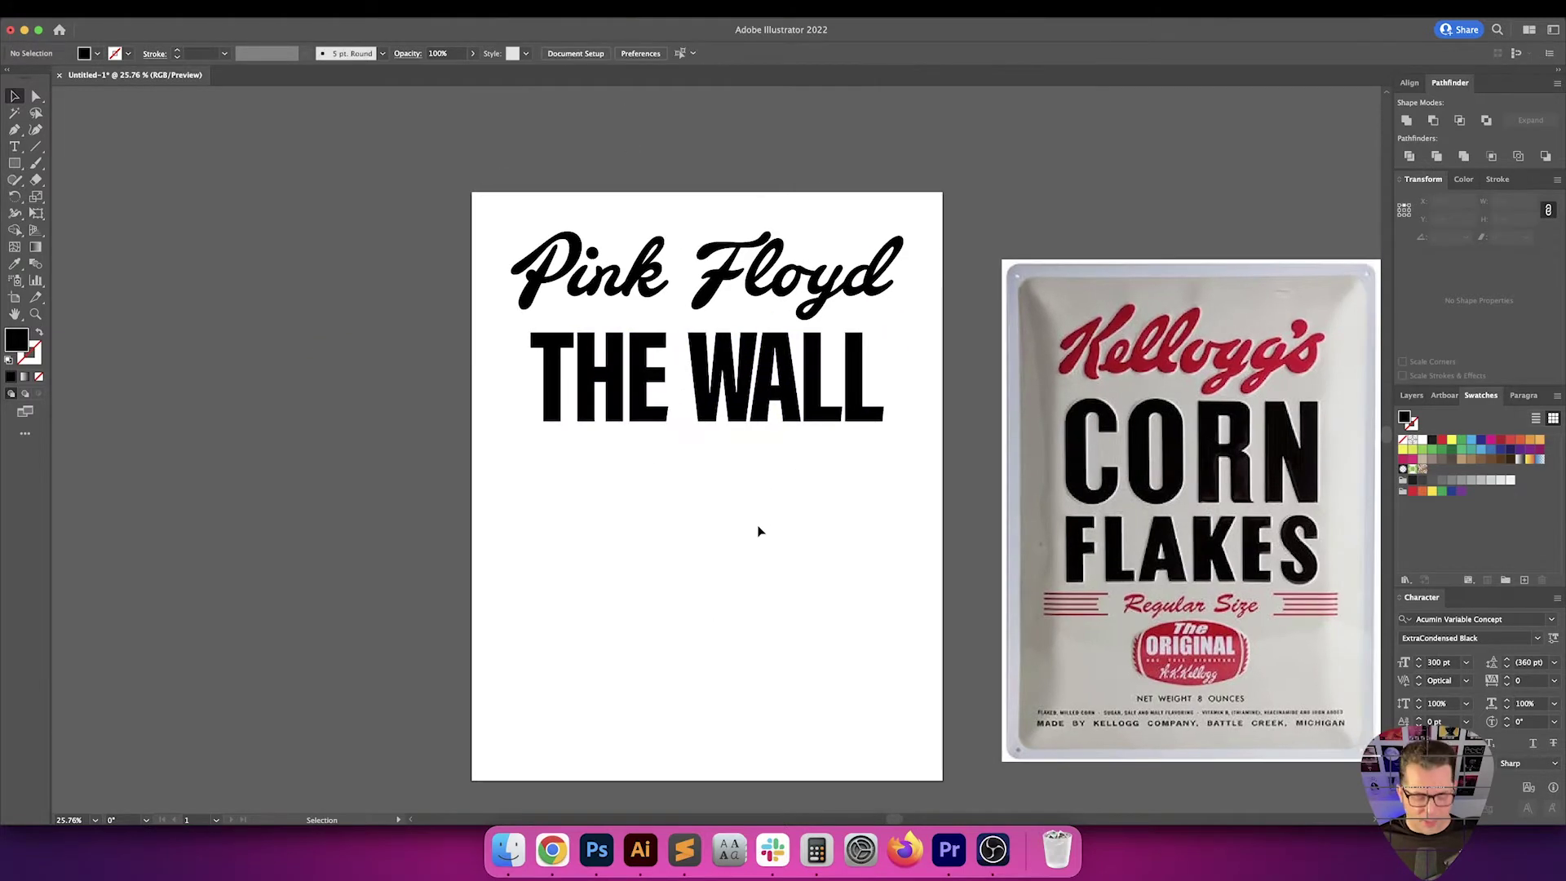
key("super+equal")
key("super+minus")
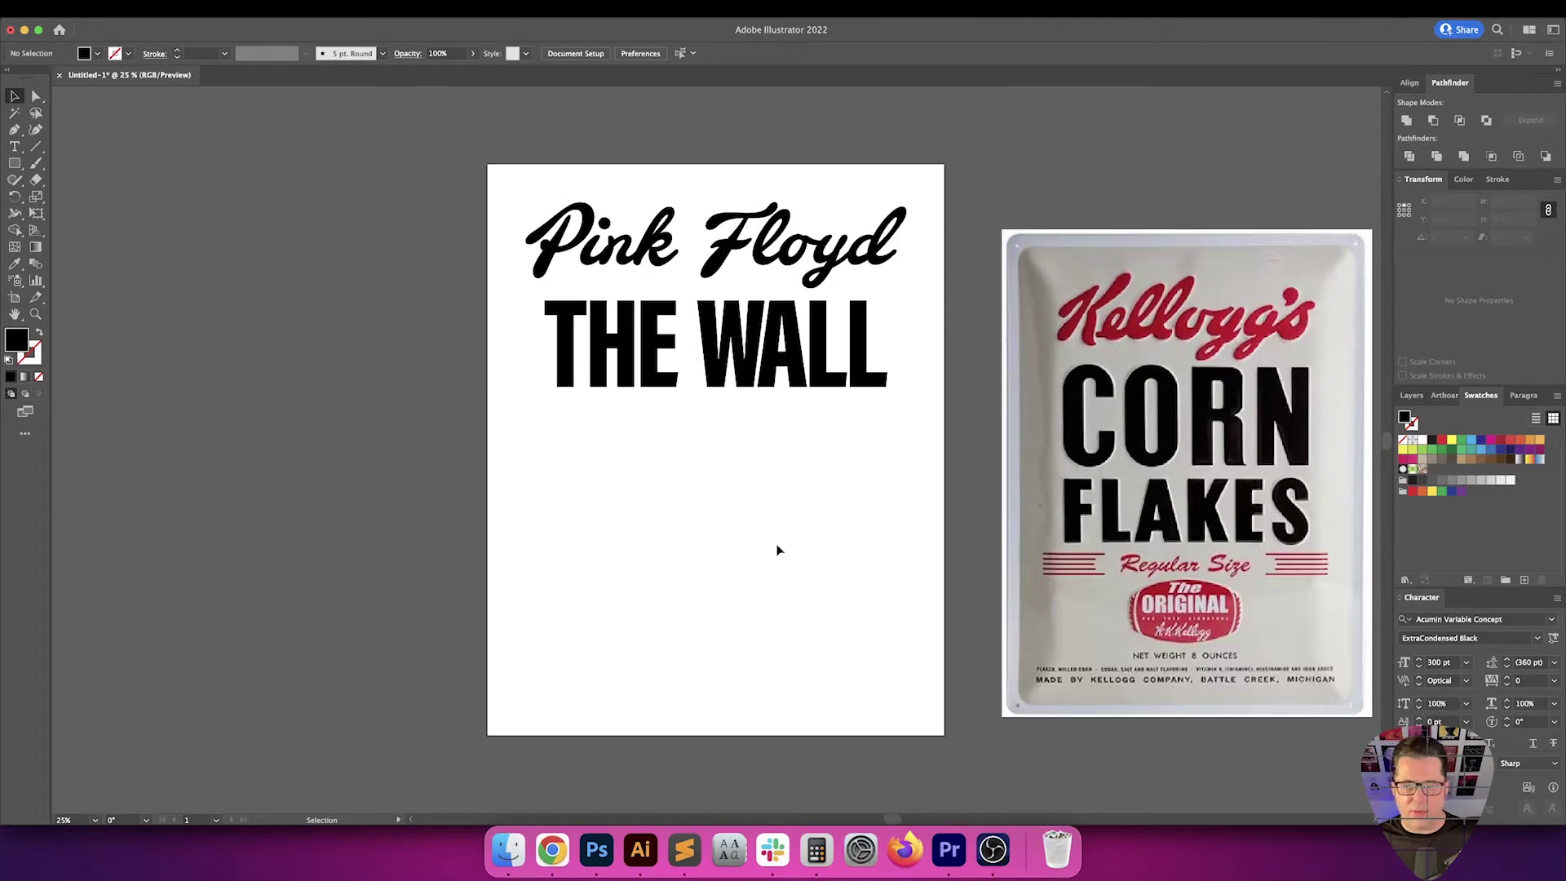
left_click_drag(780, 546, 659, 545)
scroll(713, 539, "up", 1)
scroll(713, 538, "left", 1)
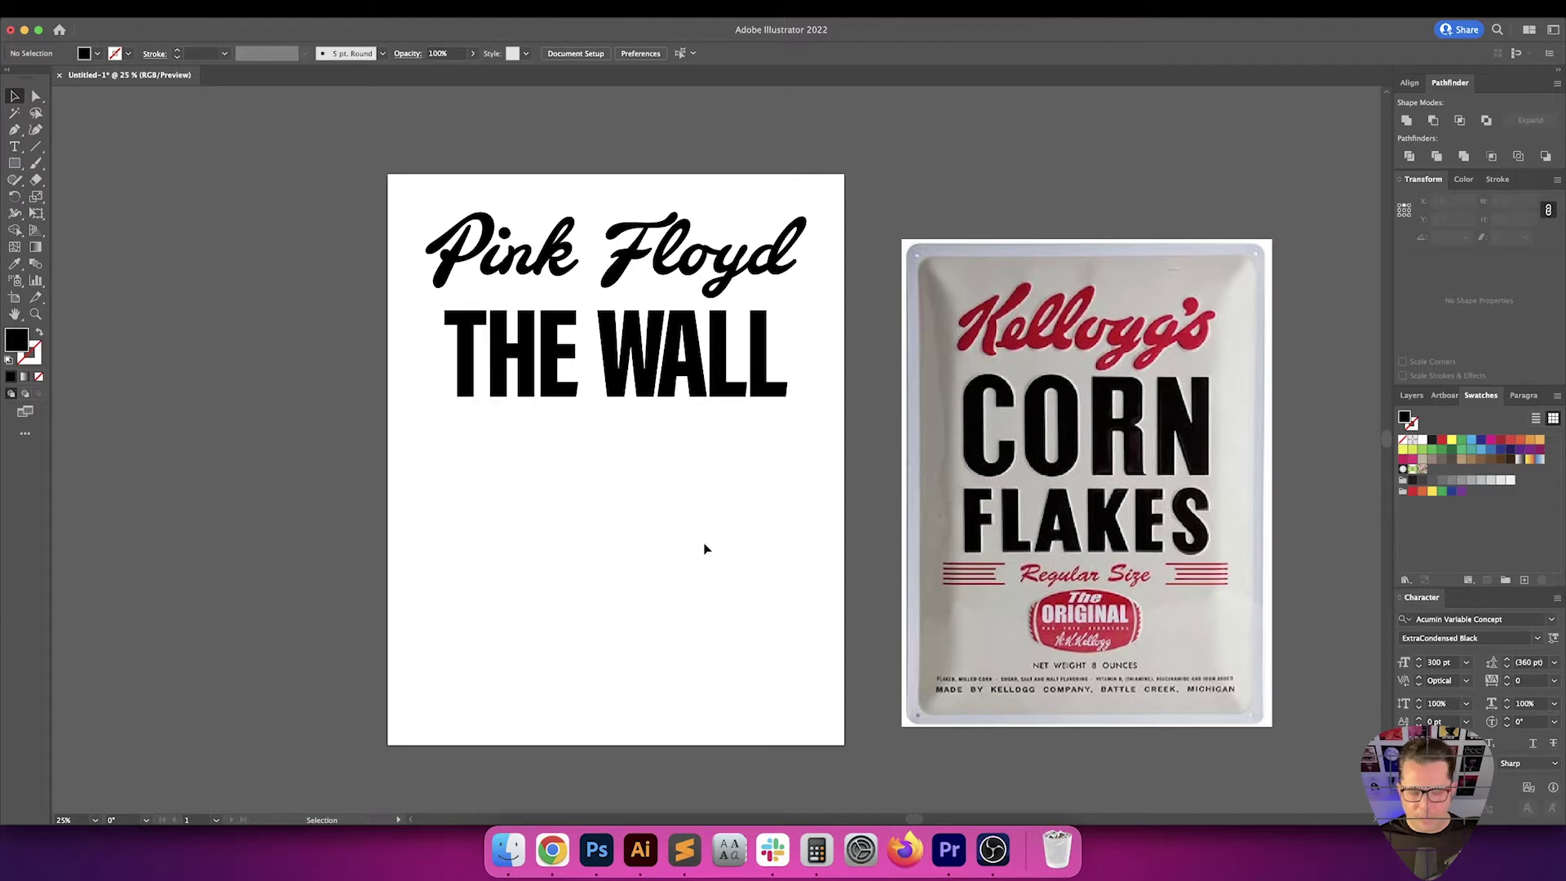
Draw a horizontal line about 4.7 in long below THE WALL near the artboard's left side, with black stroke and no fill
key("shift+x")
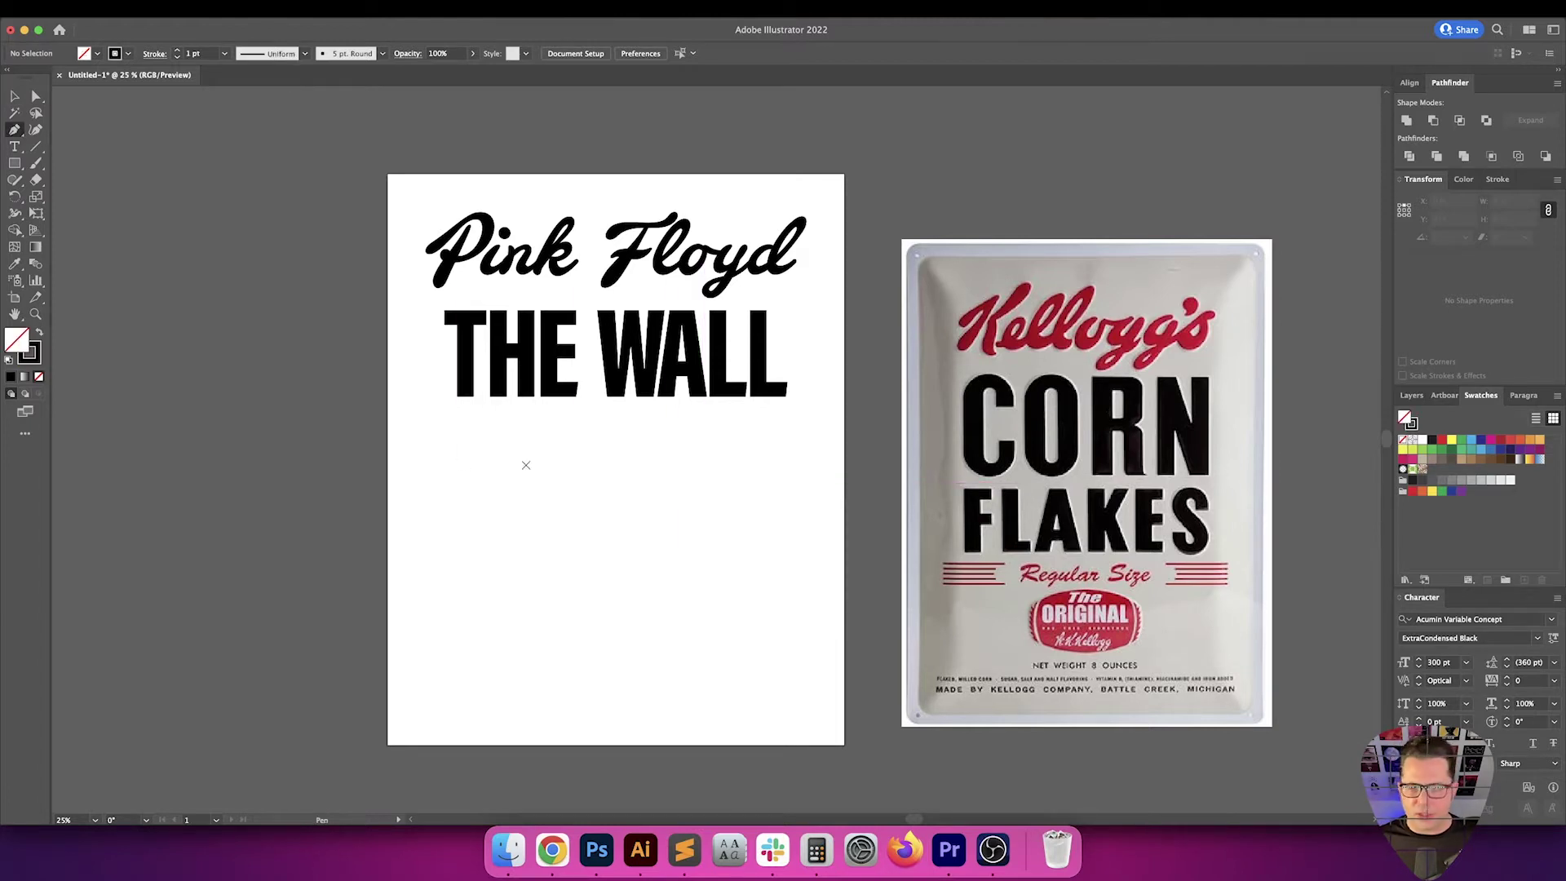
key("v")
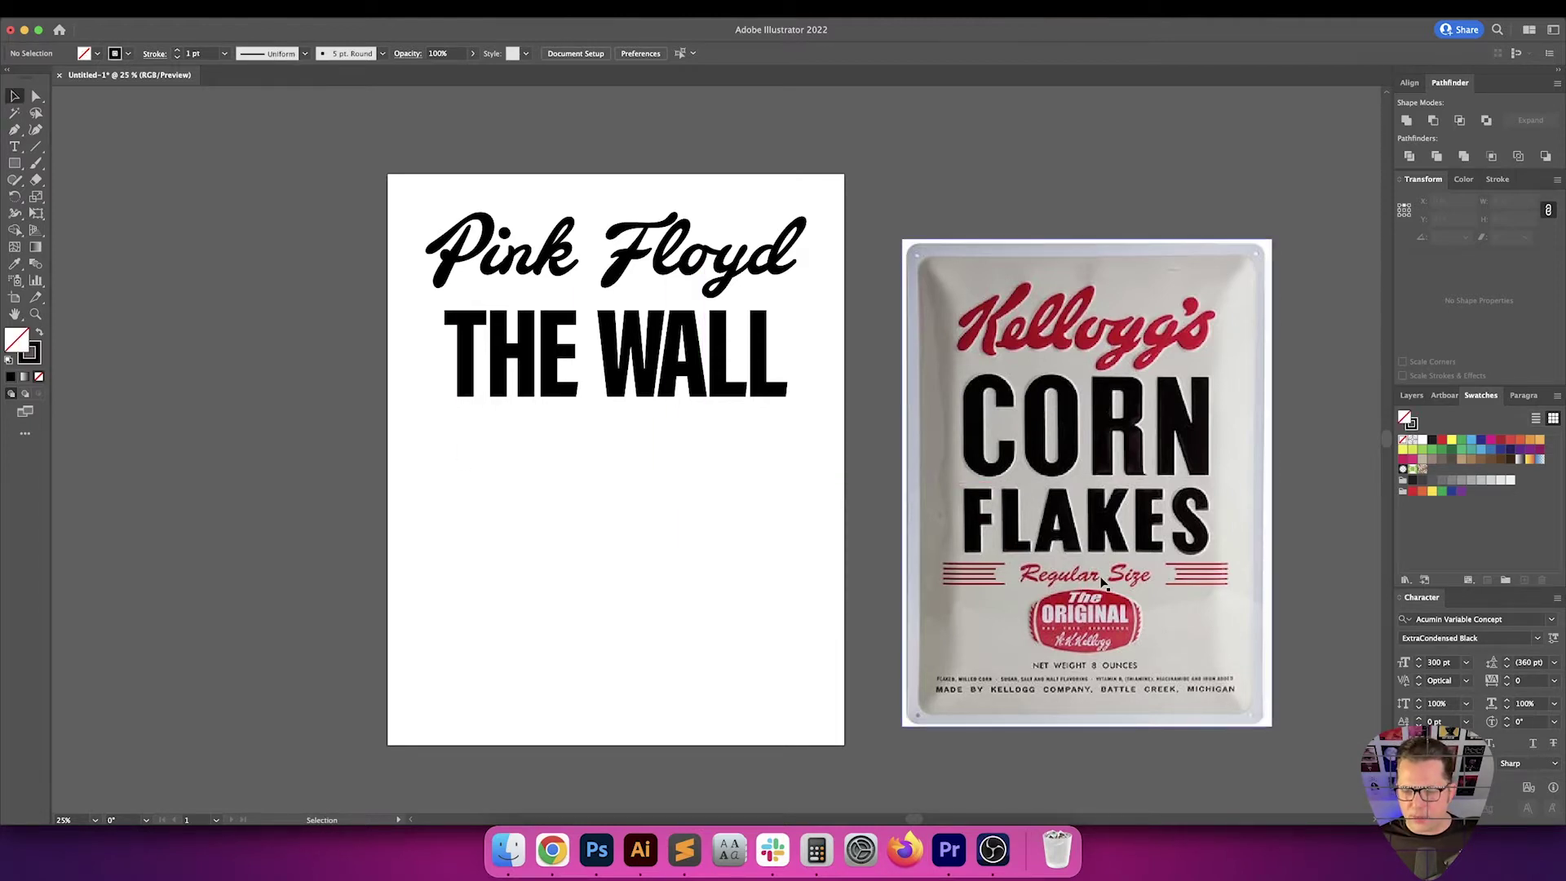
key("p")
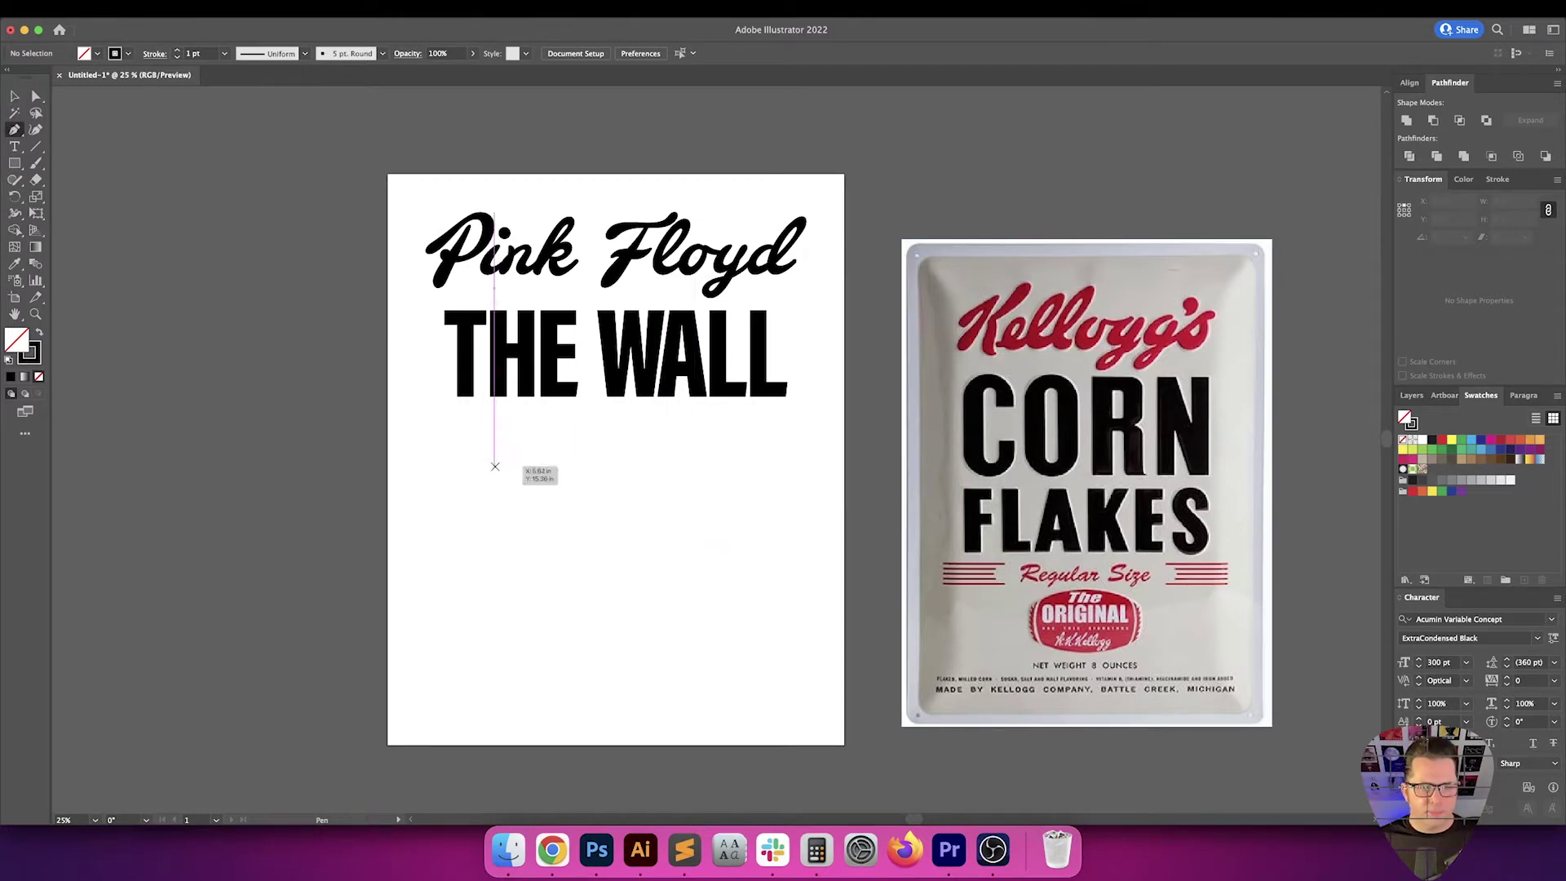
key("shift+x")
left_click(426, 456)
left_click(516, 456)
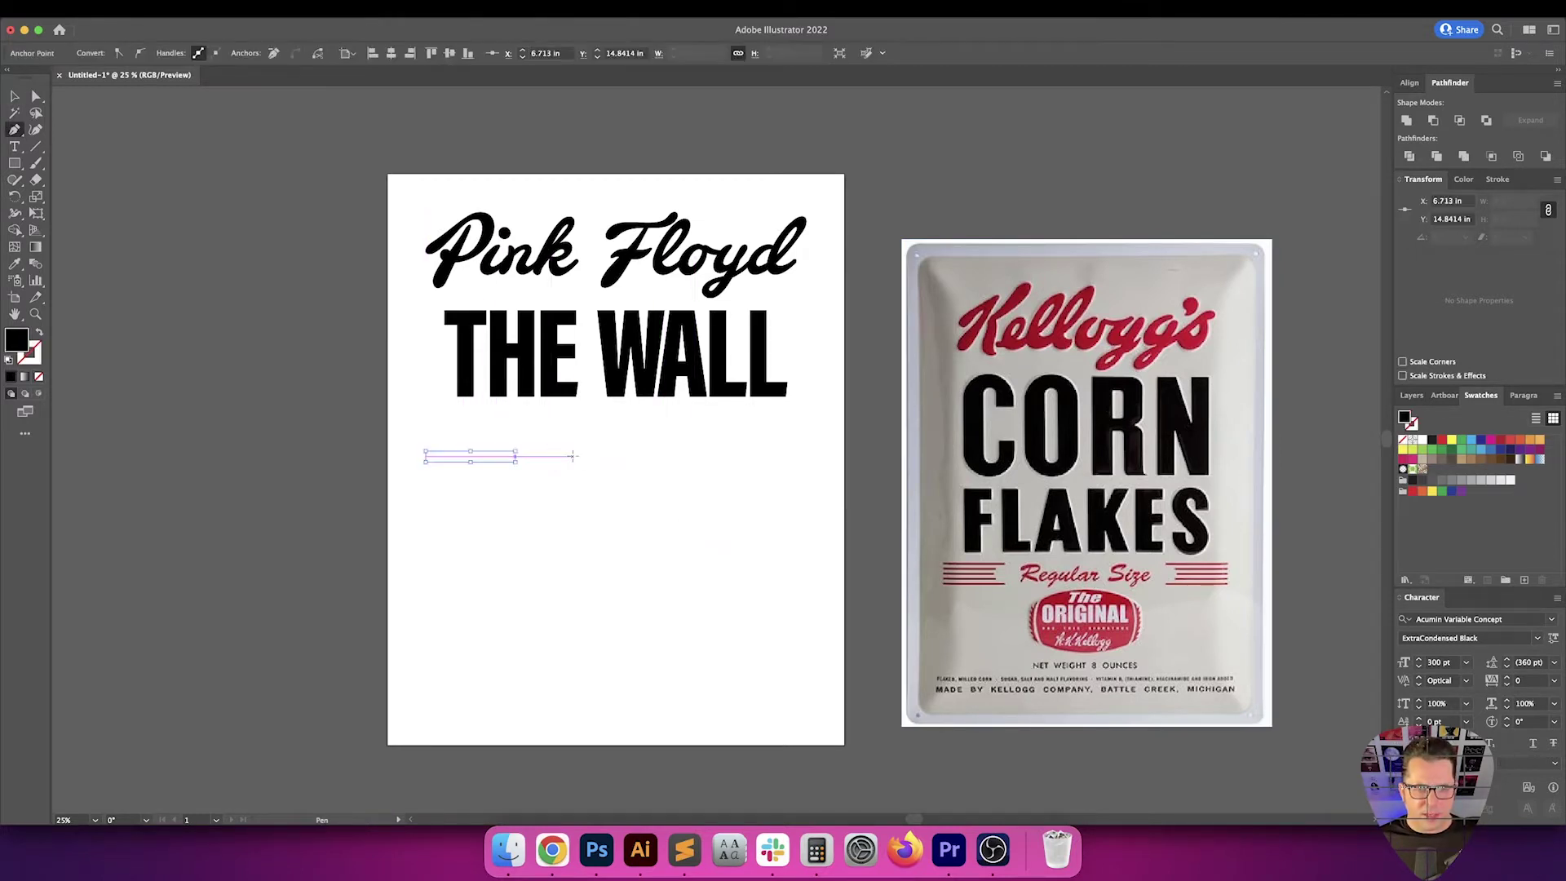
key("v")
key("shift+x")
left_click(399, 497)
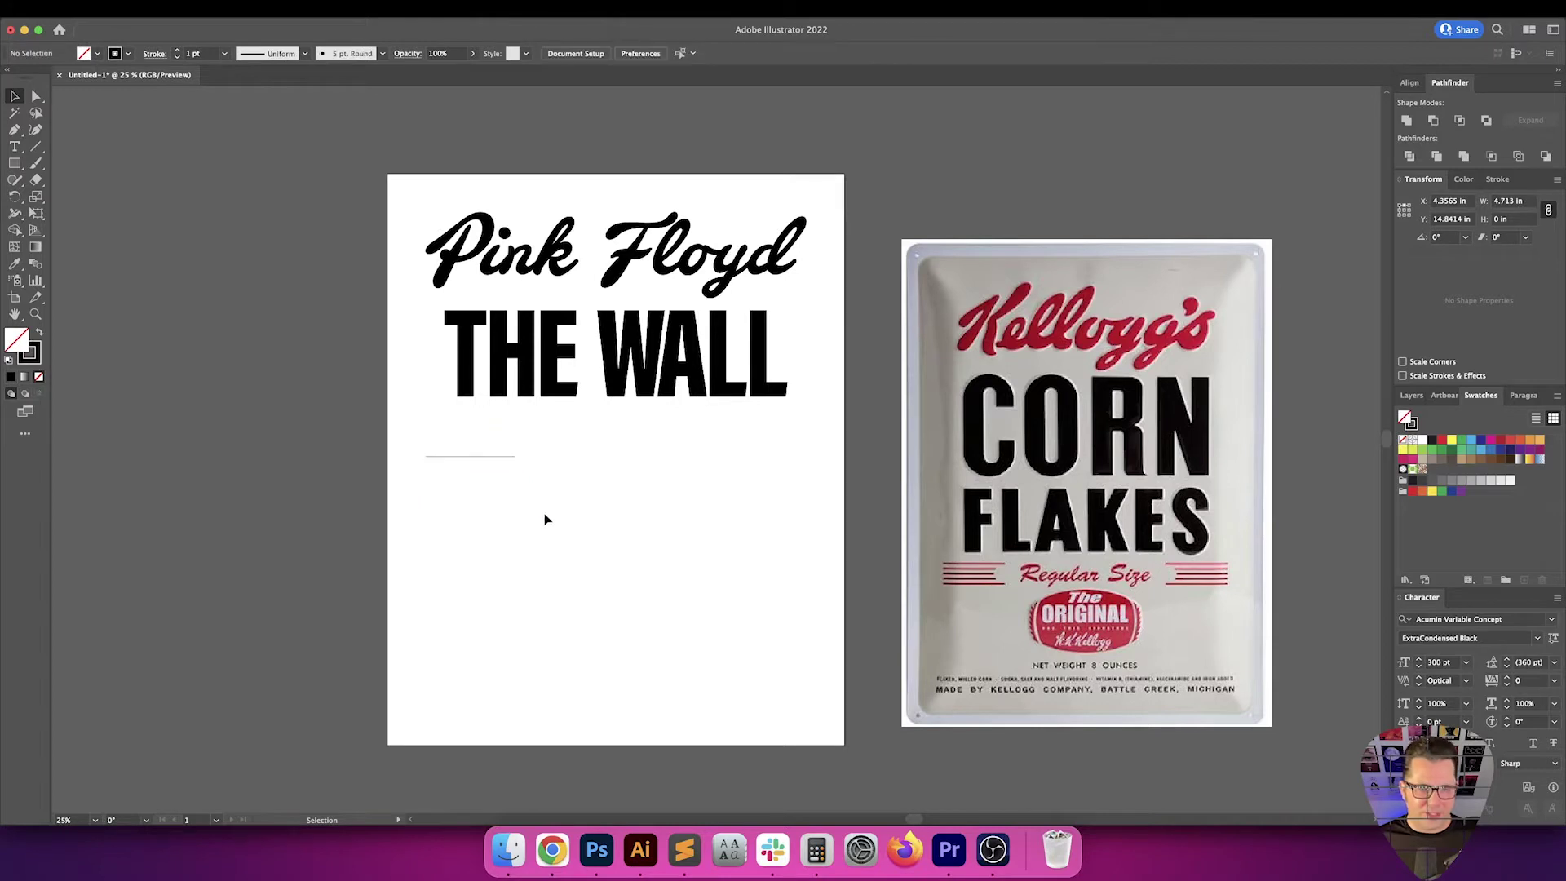
Set the line's width to 4 in, measured from its left end with proportions unlocked, and deselect it
left_click_drag(544, 513, 421, 425)
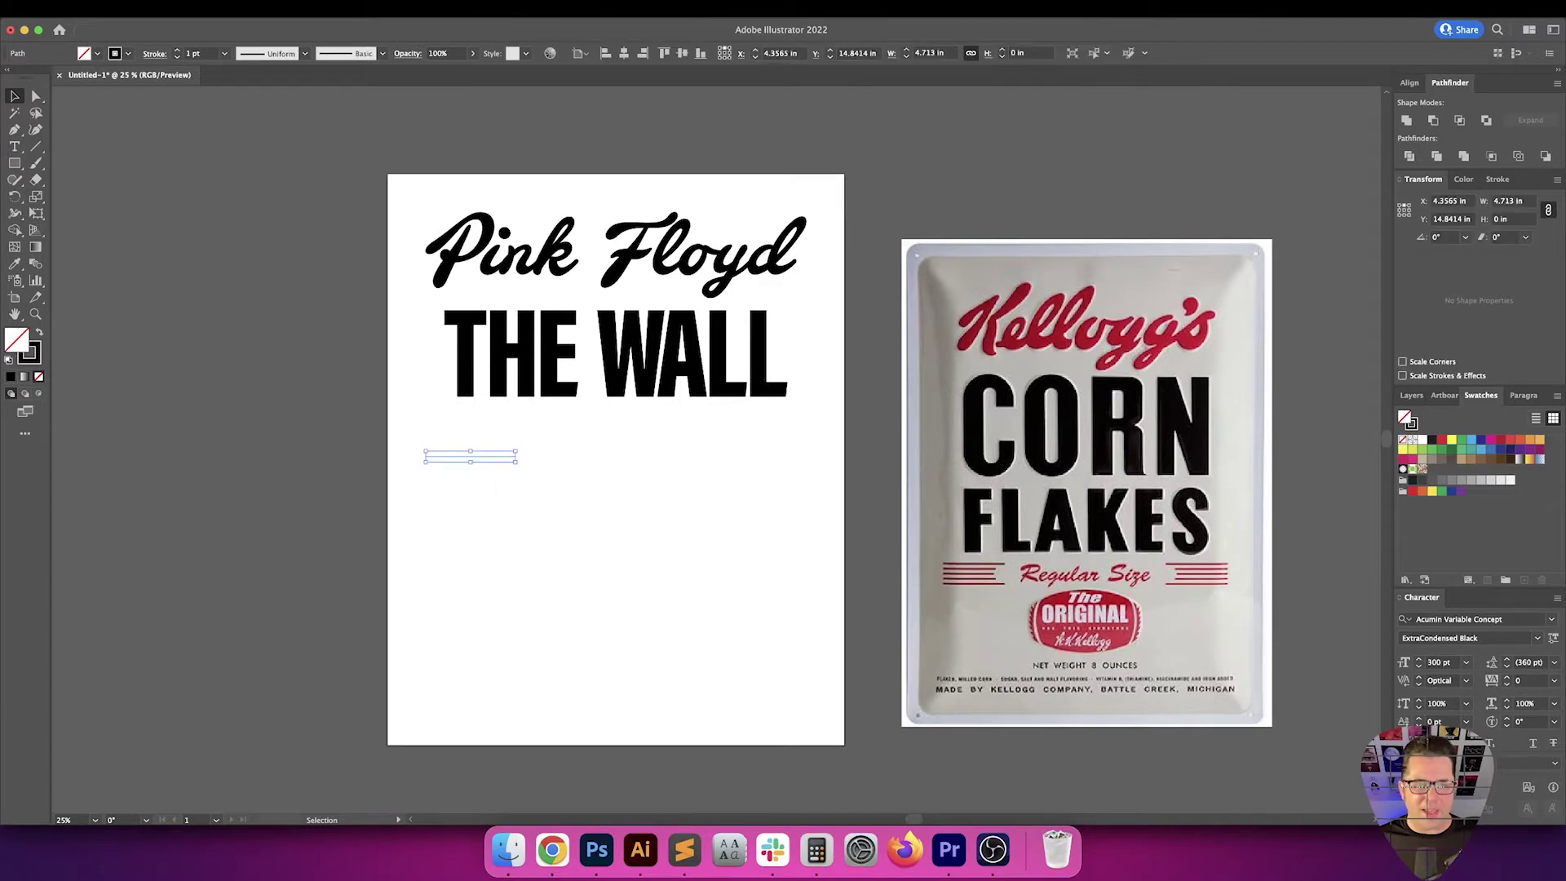
left_click(719, 53)
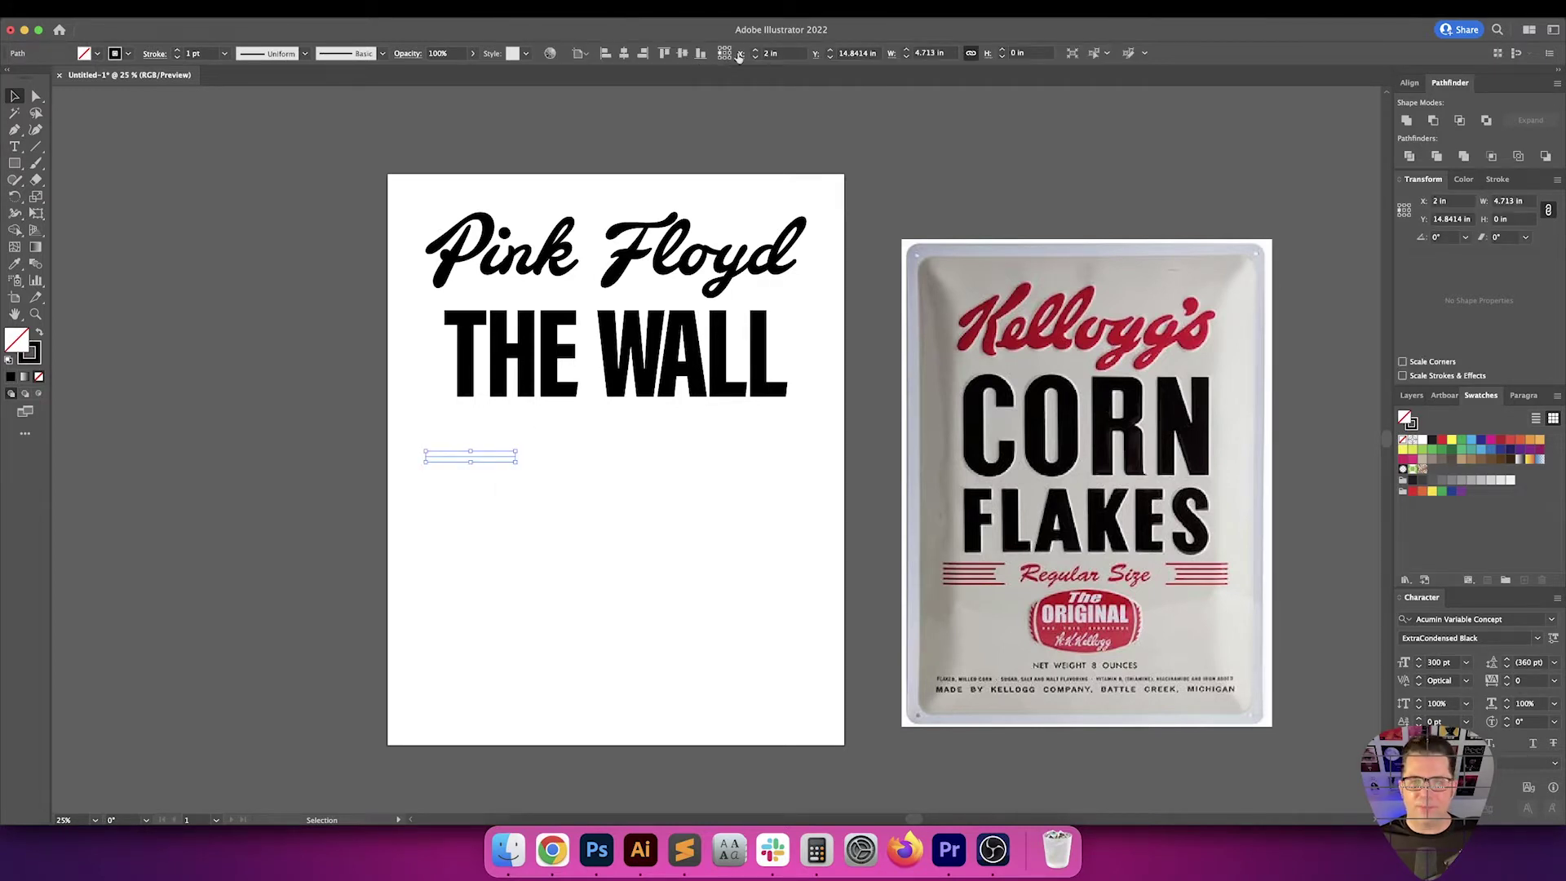
left_click(969, 55)
left_click(954, 52)
type("4")
key("Return")
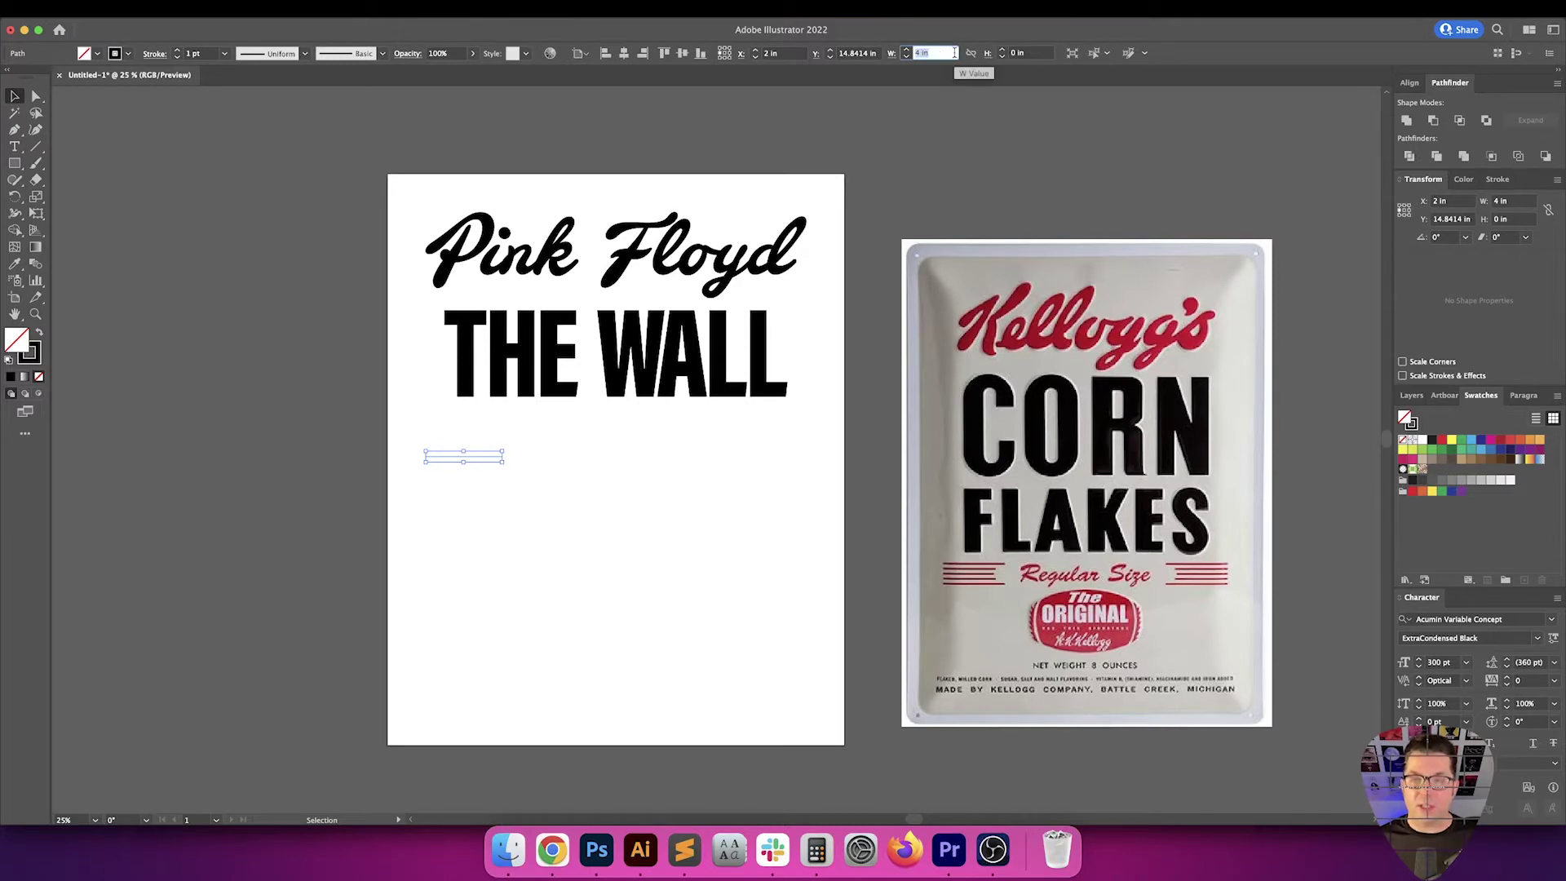
left_click(598, 563)
Add the text "The New Album" below the line
key("t")
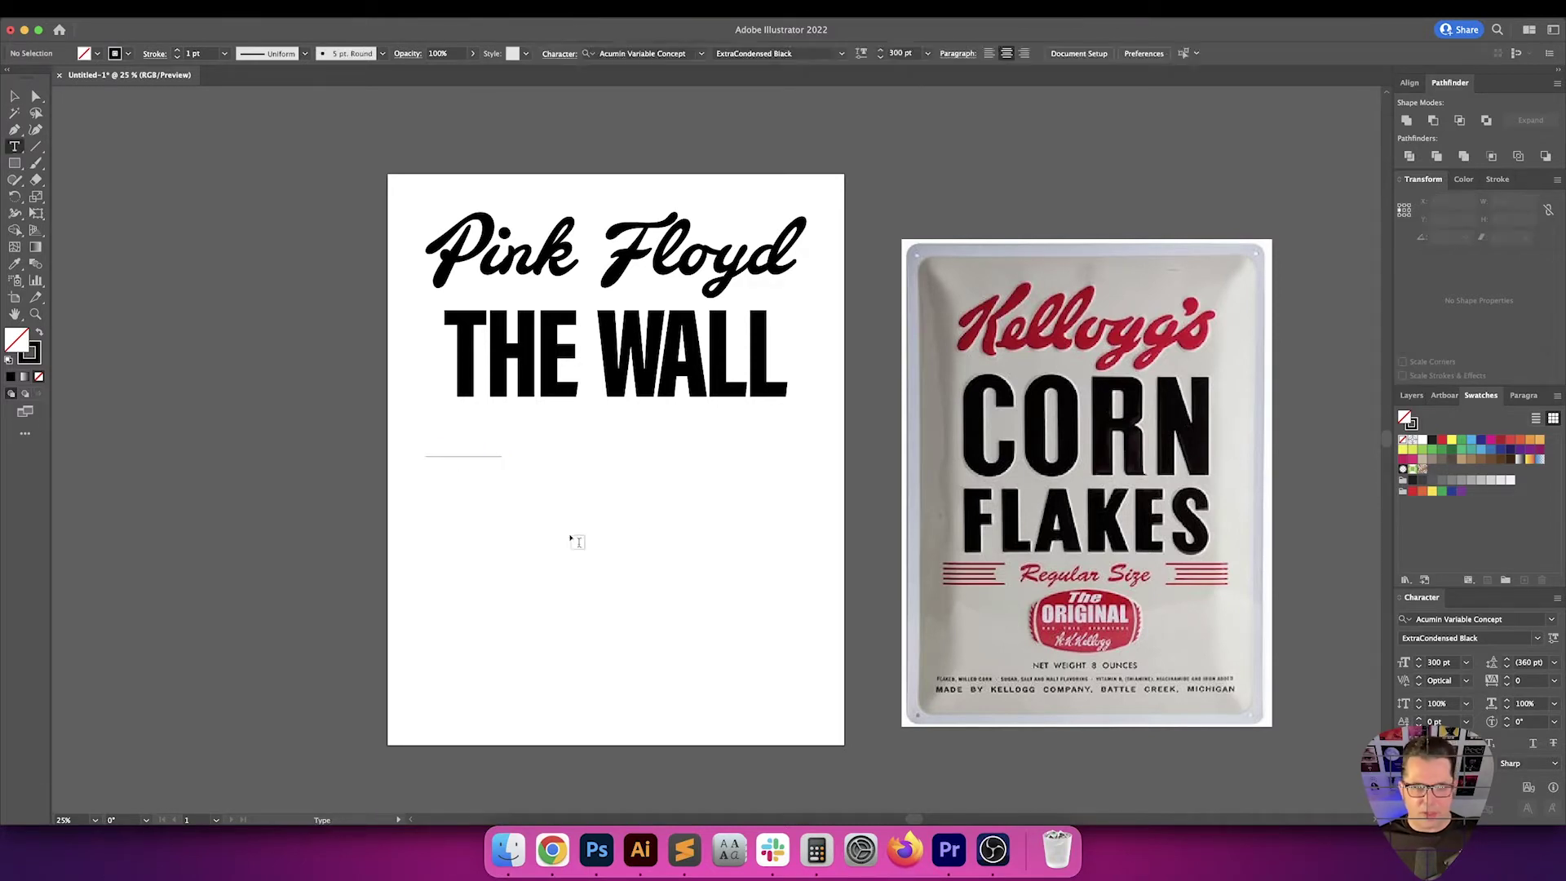
left_click(570, 532)
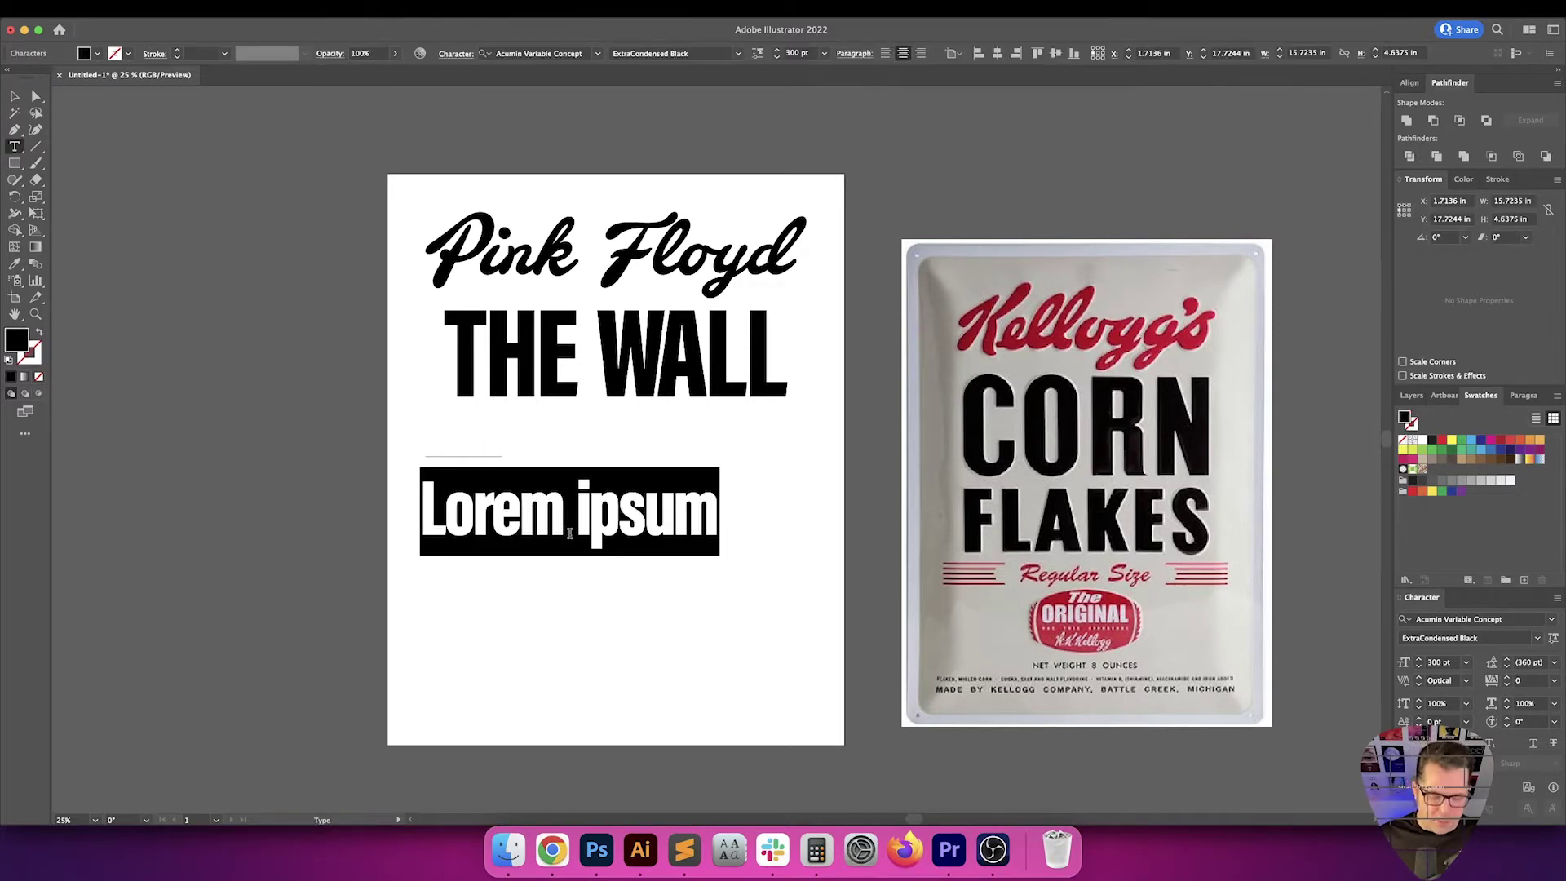
type("THE")
key("BackSpace")
key("BackSpace")
type("he")
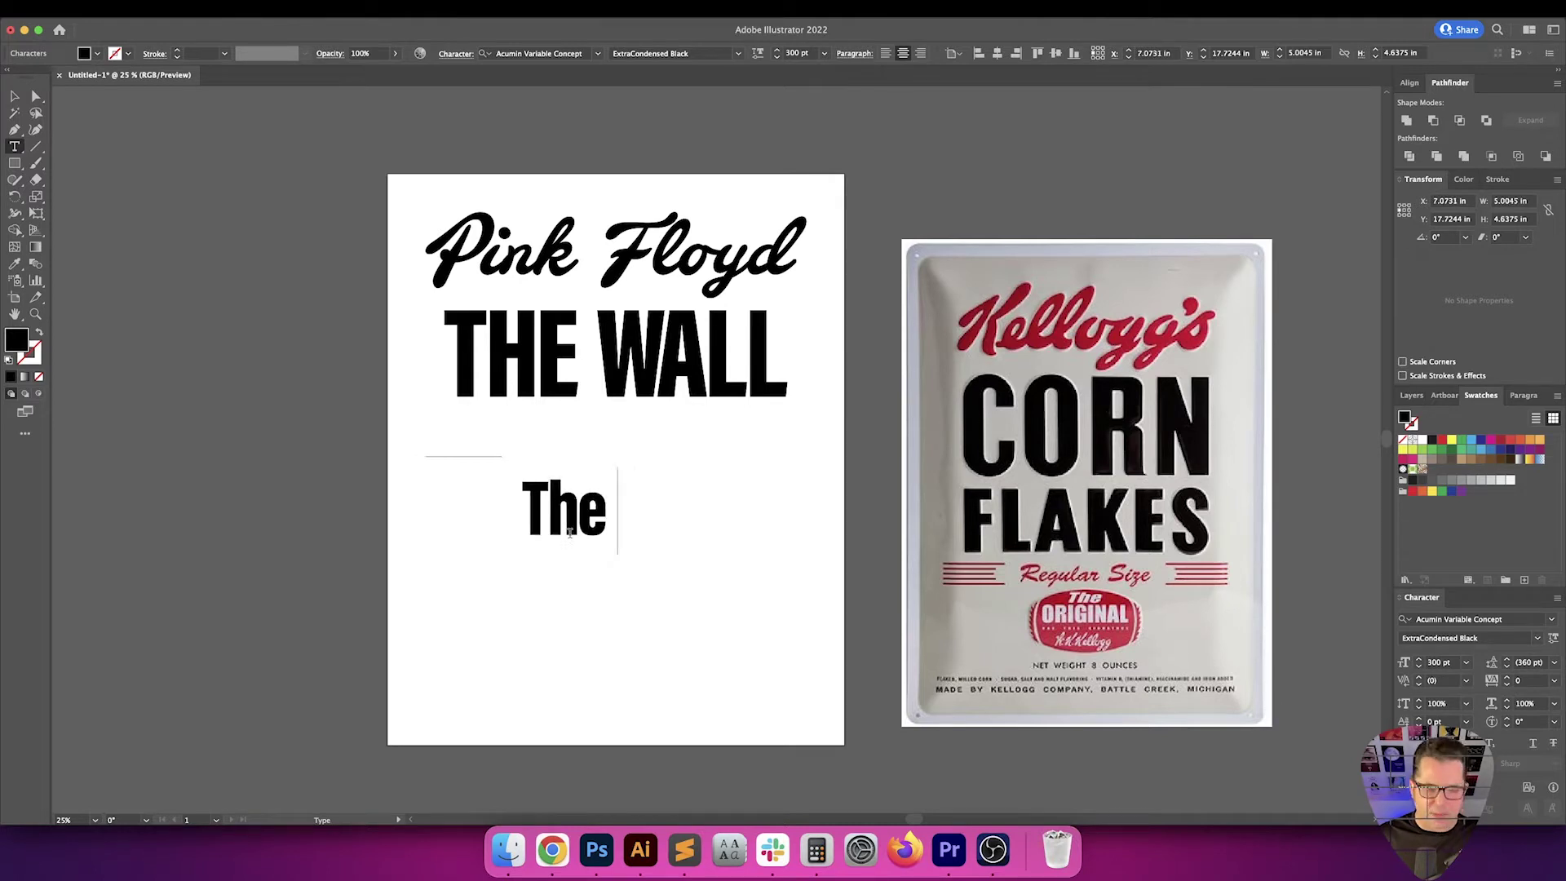
type(" New Album")
key("Escape")
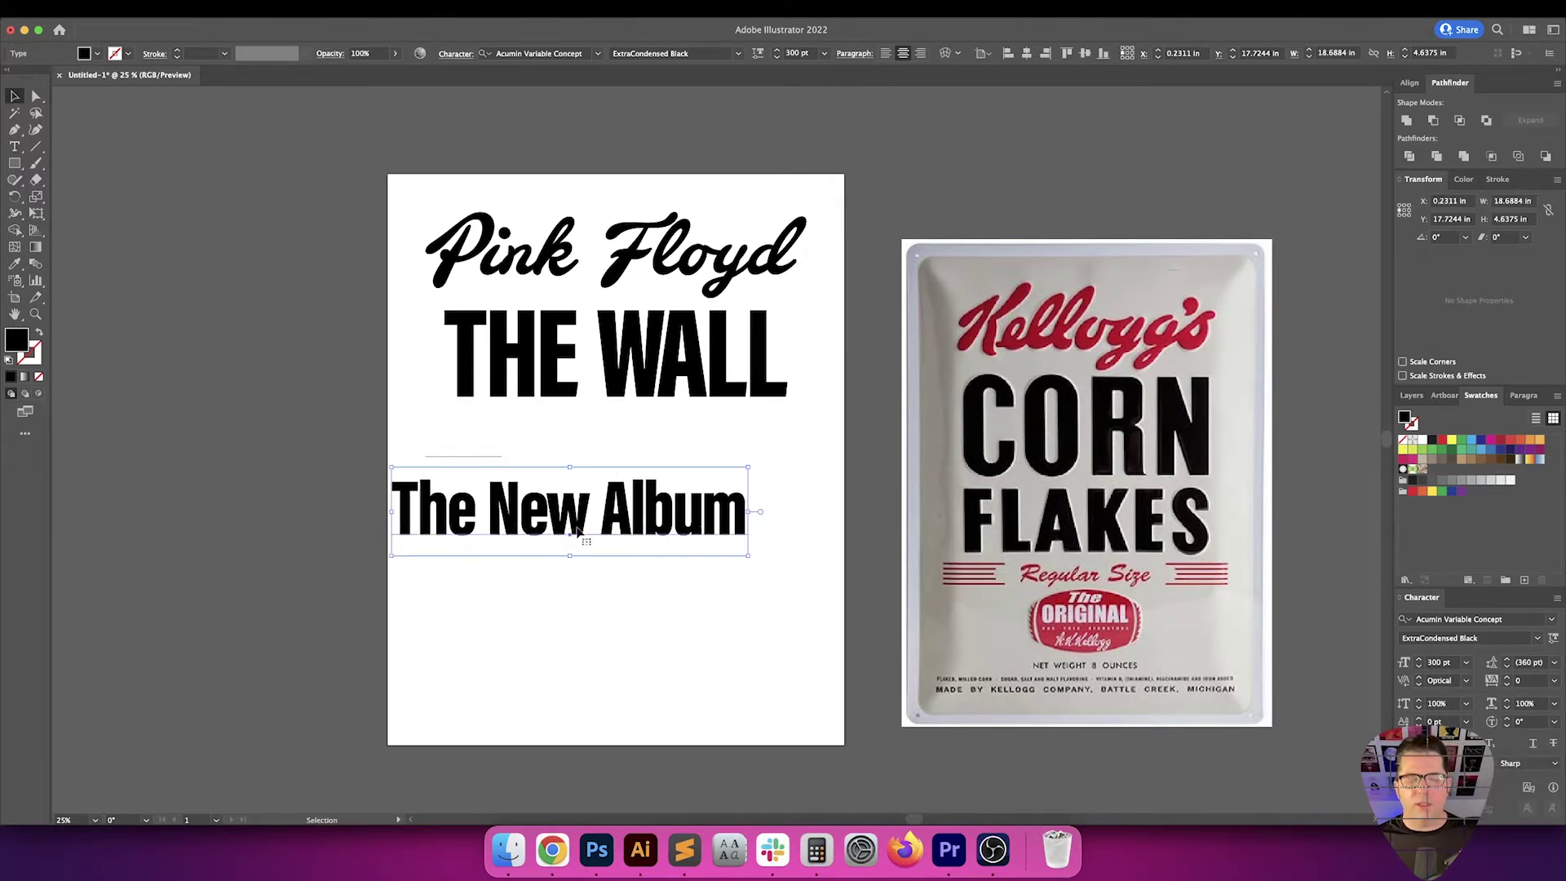
Set The New Album in Brush Script MT Italic and move it fully inside the artboard
left_click(538, 54)
type("brush")
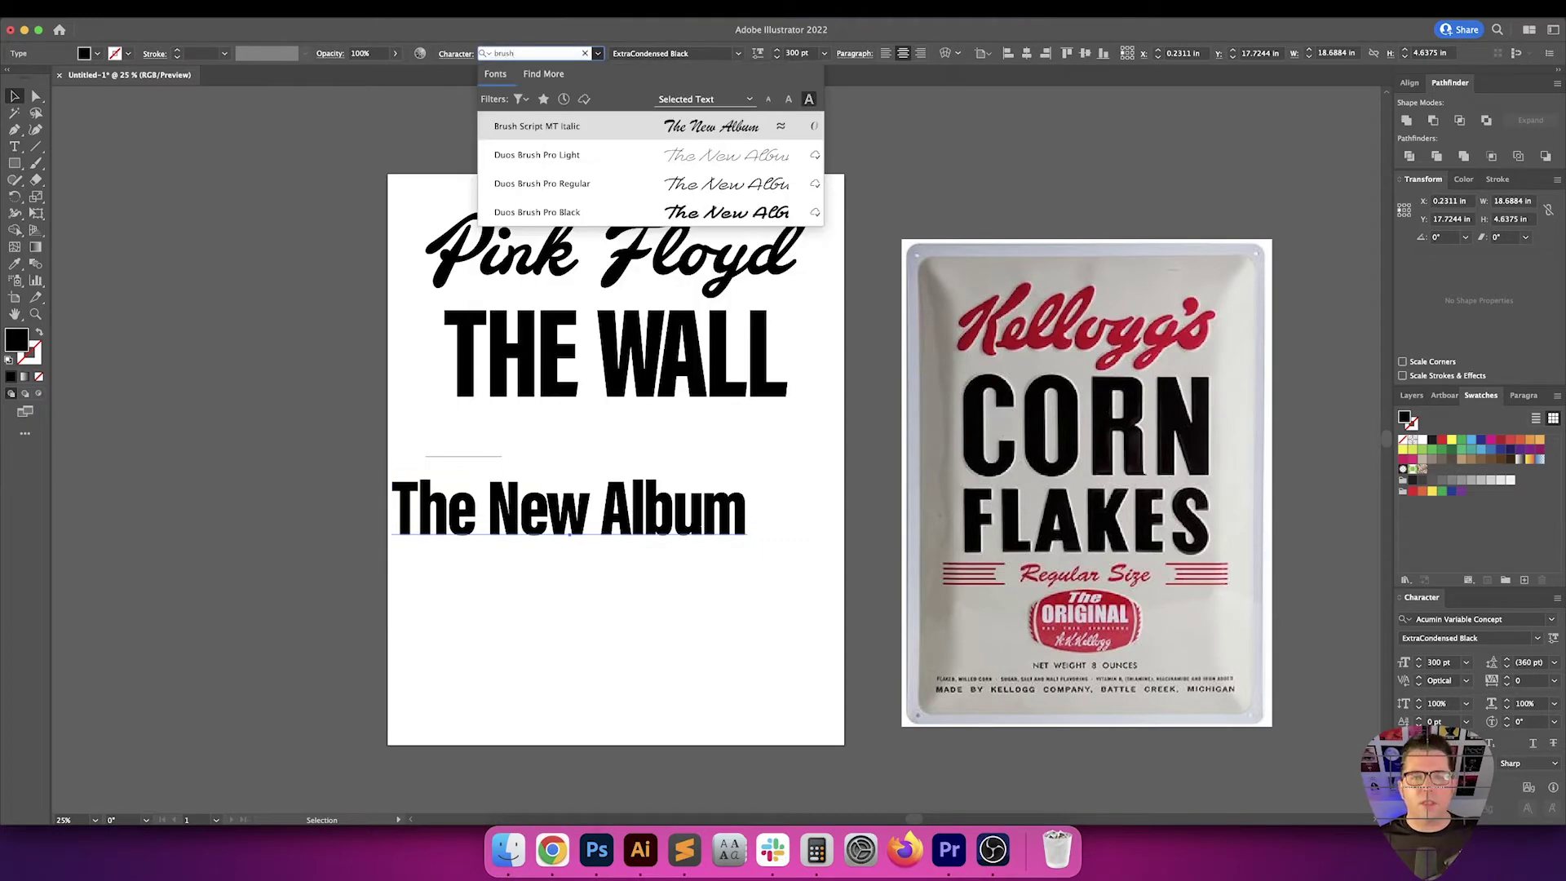
key("Return")
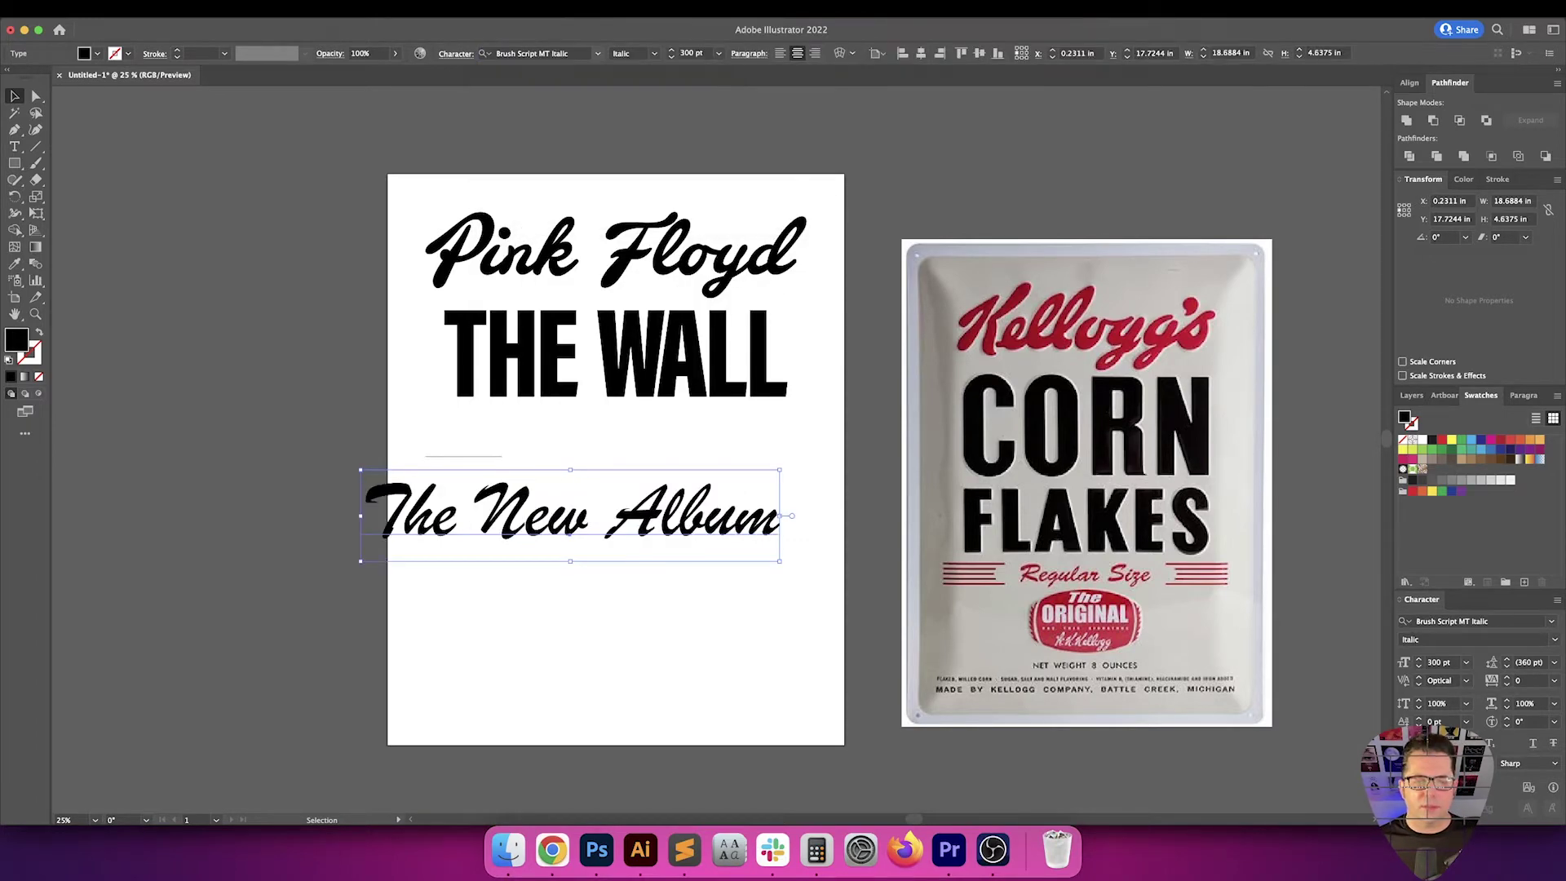
left_click(727, 594)
left_click(619, 529)
left_click_drag(619, 529, 658, 521)
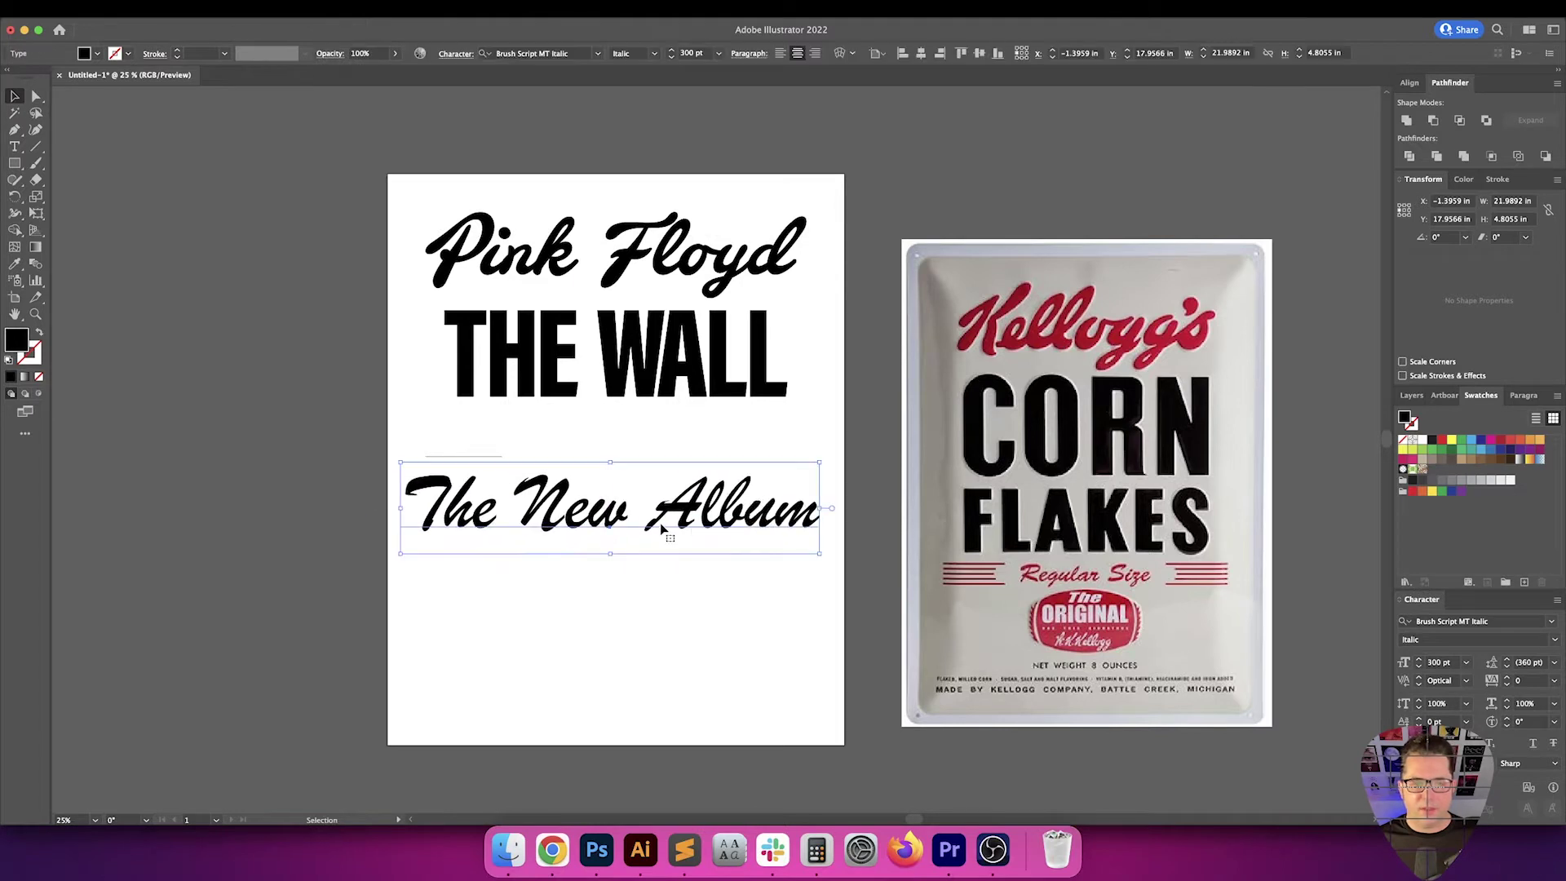
Reduce the font size of The New Album to 100 pt and deselect it
left_click(711, 54)
scroll(711, 54, "down", 10)
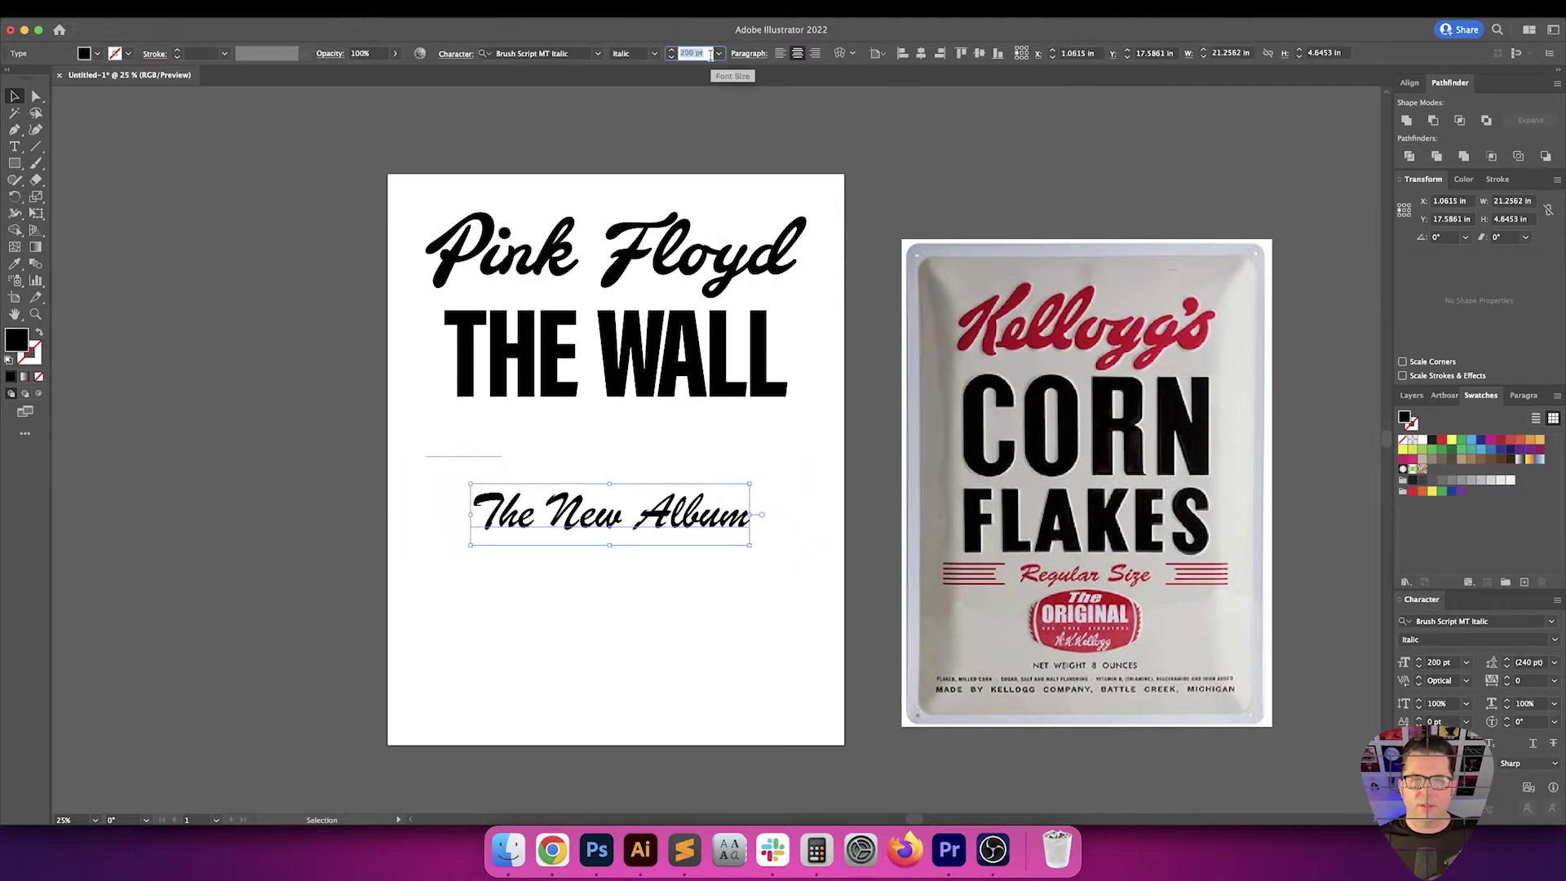
scroll(712, 54, "down", 10)
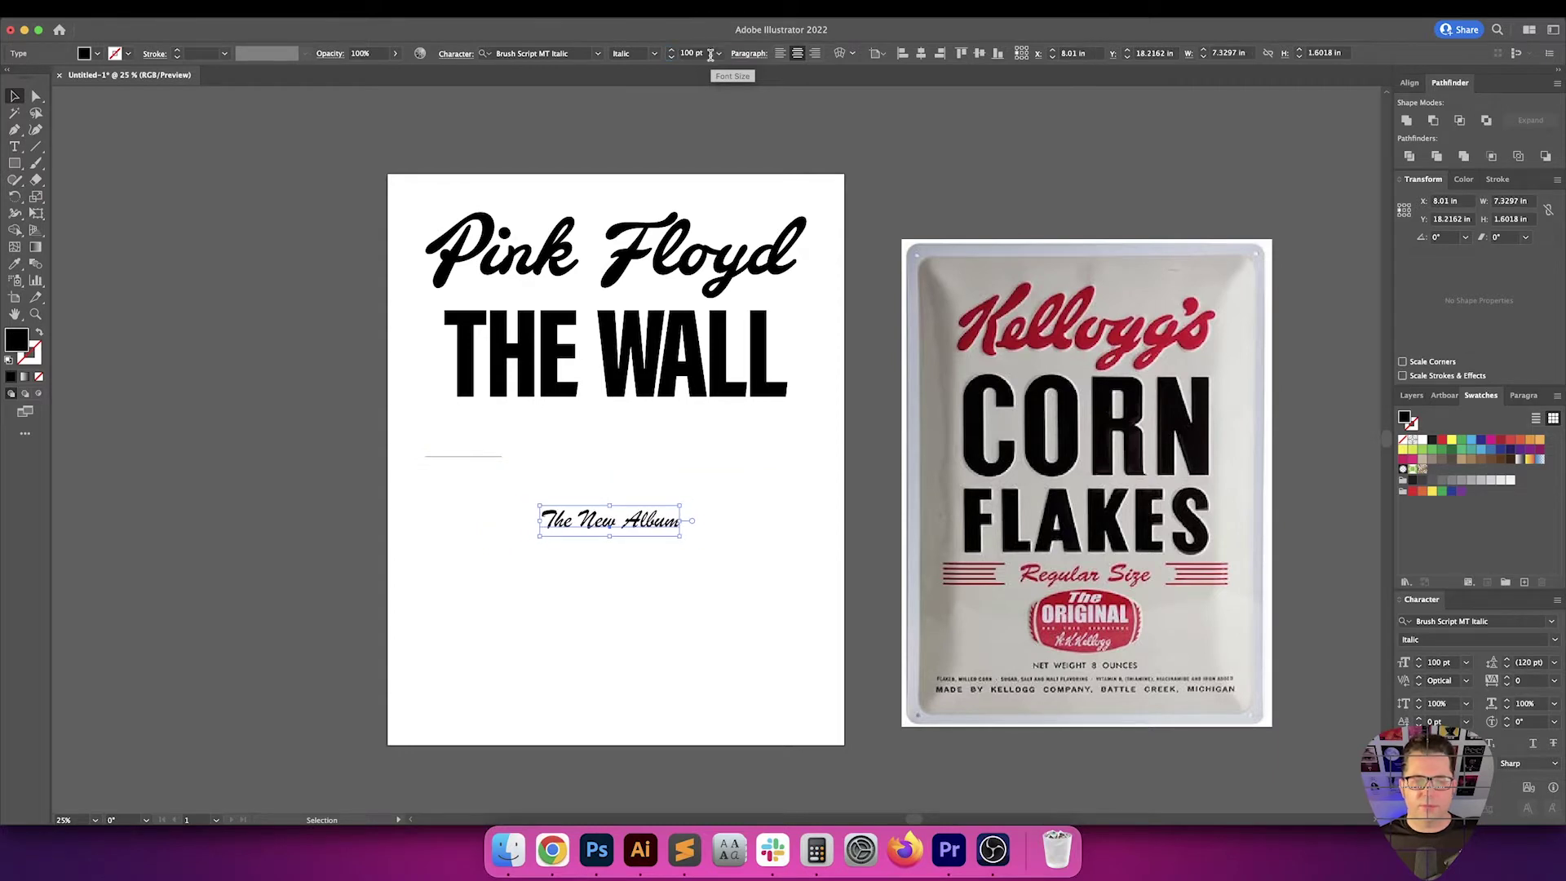
left_click(745, 531)
scroll(575, 504, "left", 2)
scroll(575, 503, "up", 1)
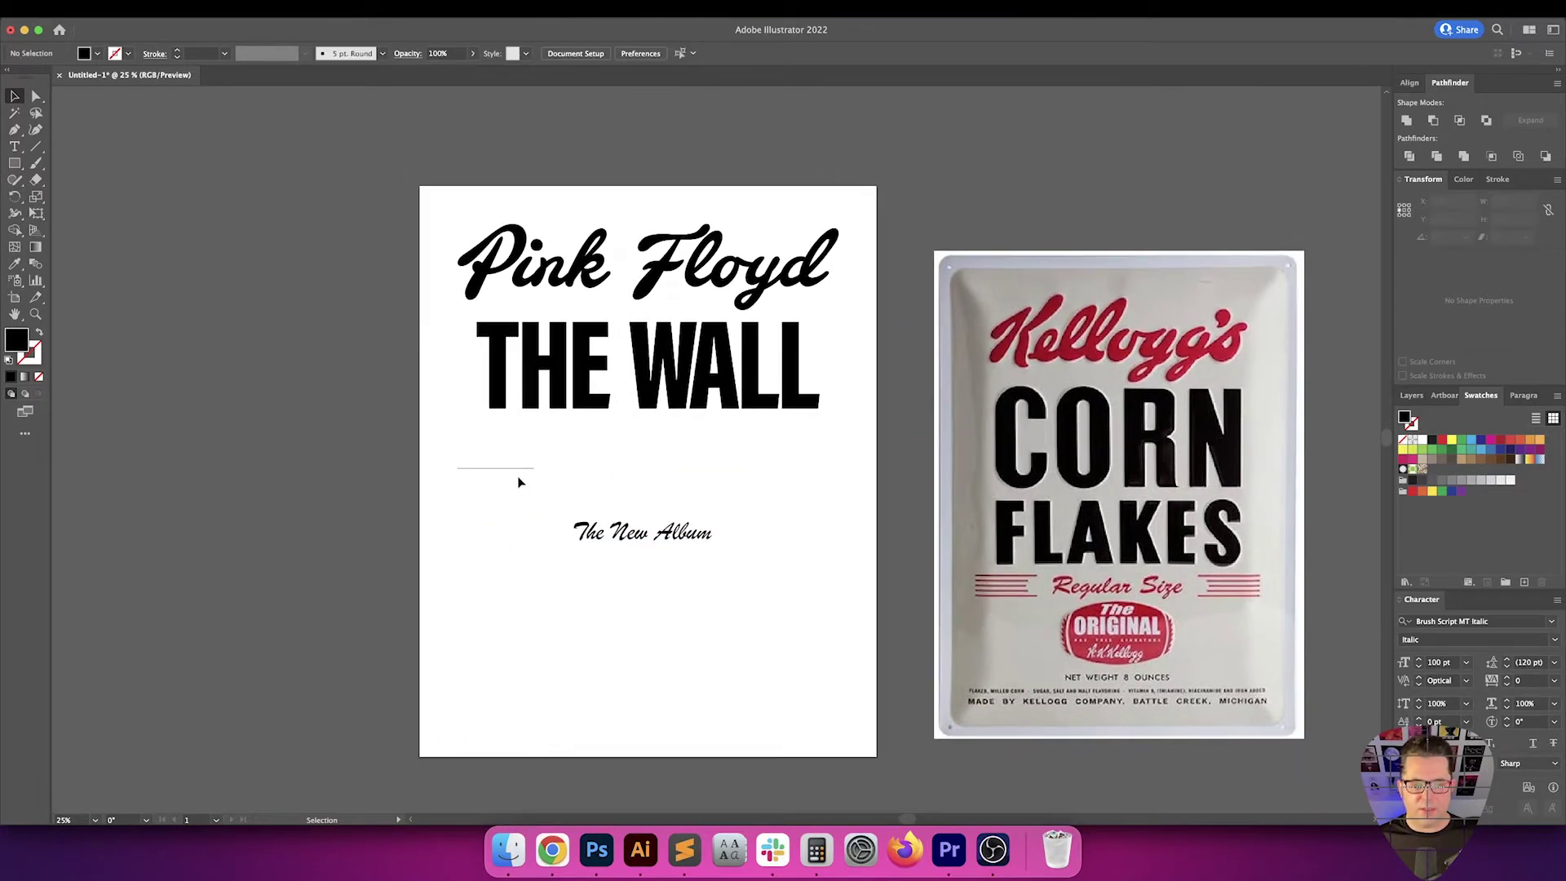
Move the short line straight down beside The New Album
mouse_move(519, 470)
left_mouse_down()
mouse_move(519, 517)
mouse_move(545, 475)
left_mouse_up()
left_click(553, 509)
scroll(554, 511, "up", 2)
left_click(414, 470)
left_click_drag(756, 390, 470, 368)
Set the line's stroke weight to 5 pt and deselect it
left_click(176, 51)
left_click(176, 50)
left_click(176, 51)
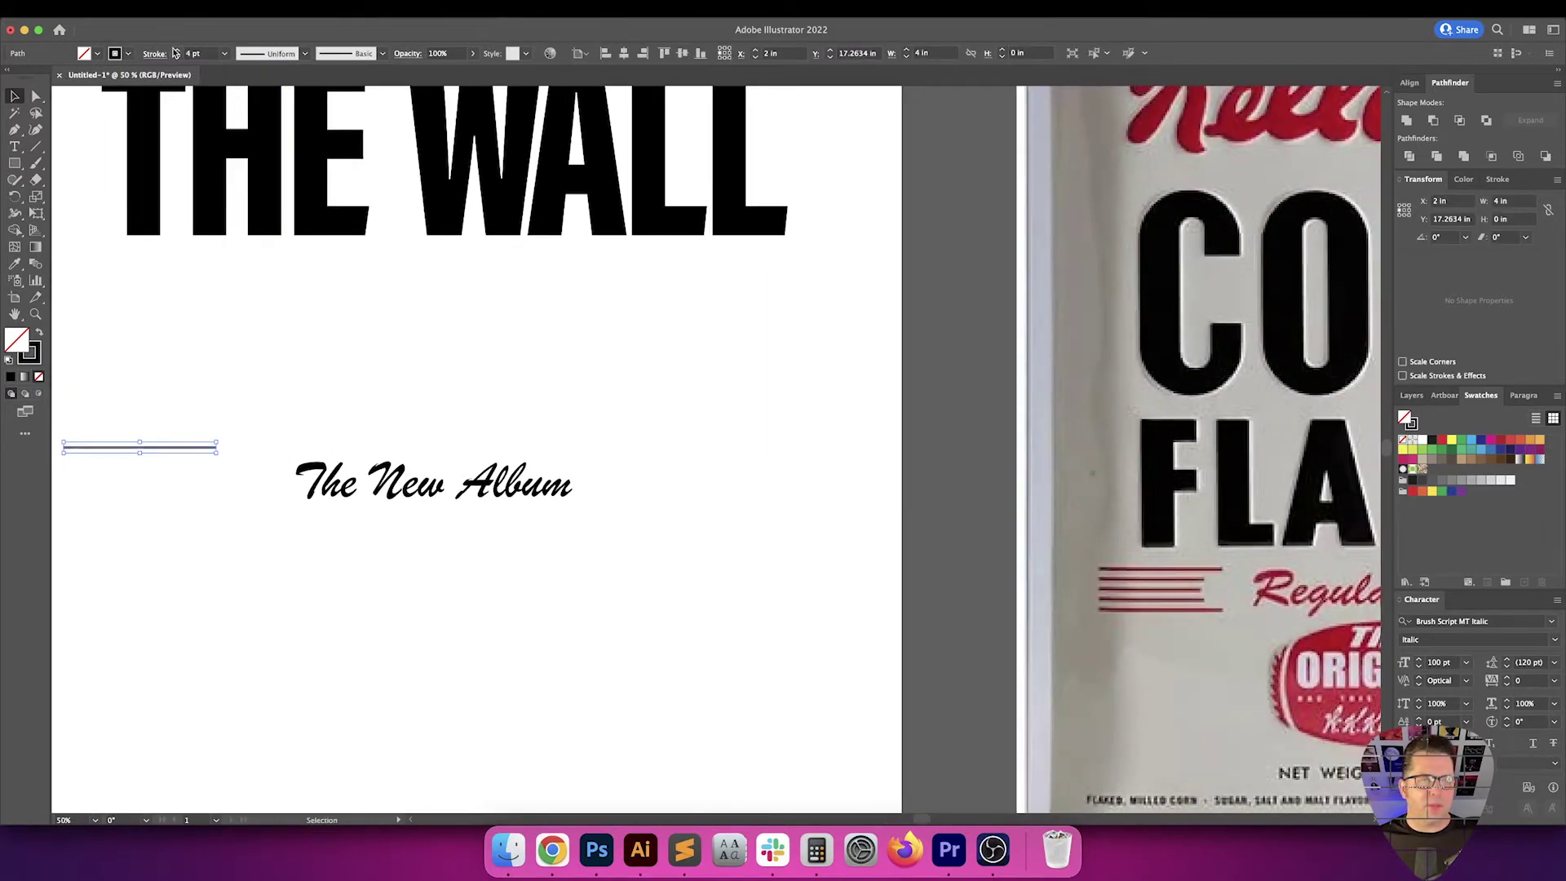
left_click(176, 51)
left_click(288, 408)
mouse_move(243, 433)
left_mouse_down()
mouse_move(287, 409)
mouse_move(132, 483)
left_mouse_up()
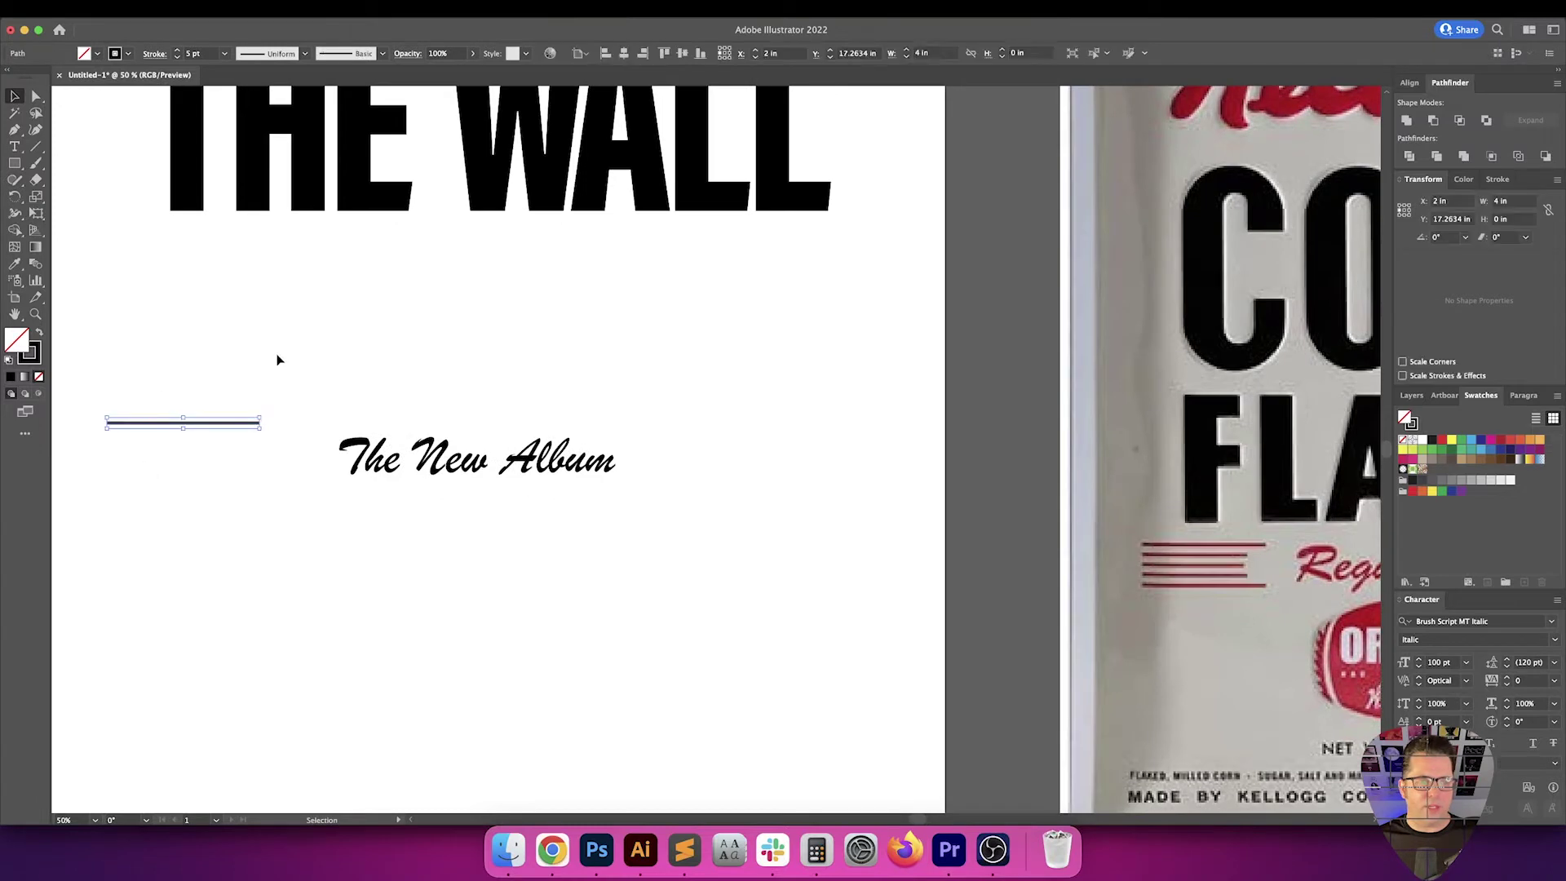
left_click(274, 470)
left_click_drag(255, 471, 352, 427)
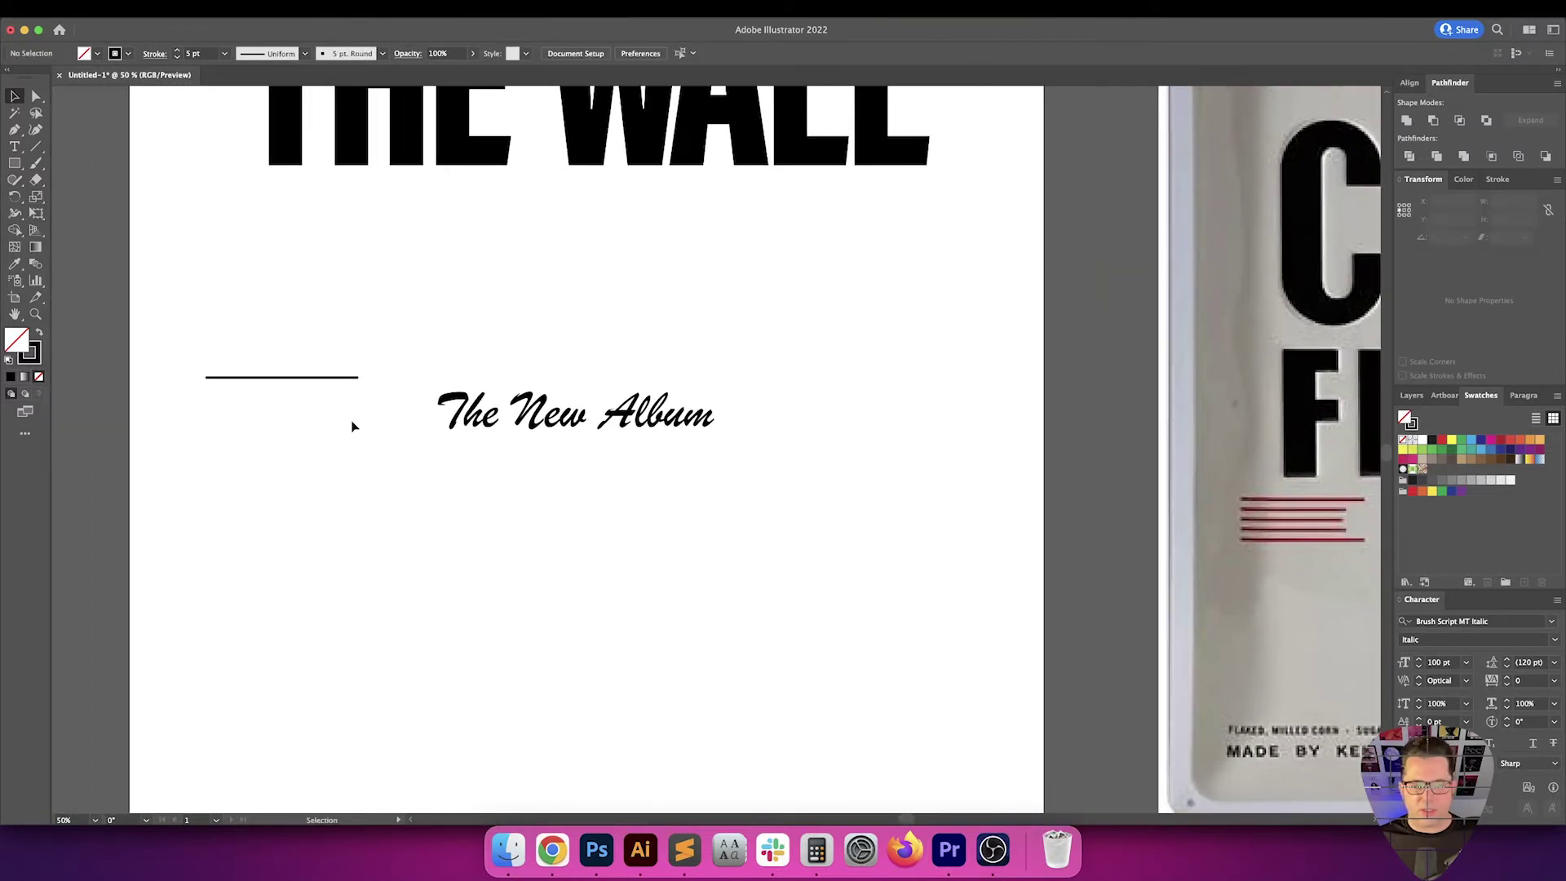
Duplicate the 4 in line 1 in straight below itself
left_click(309, 381)
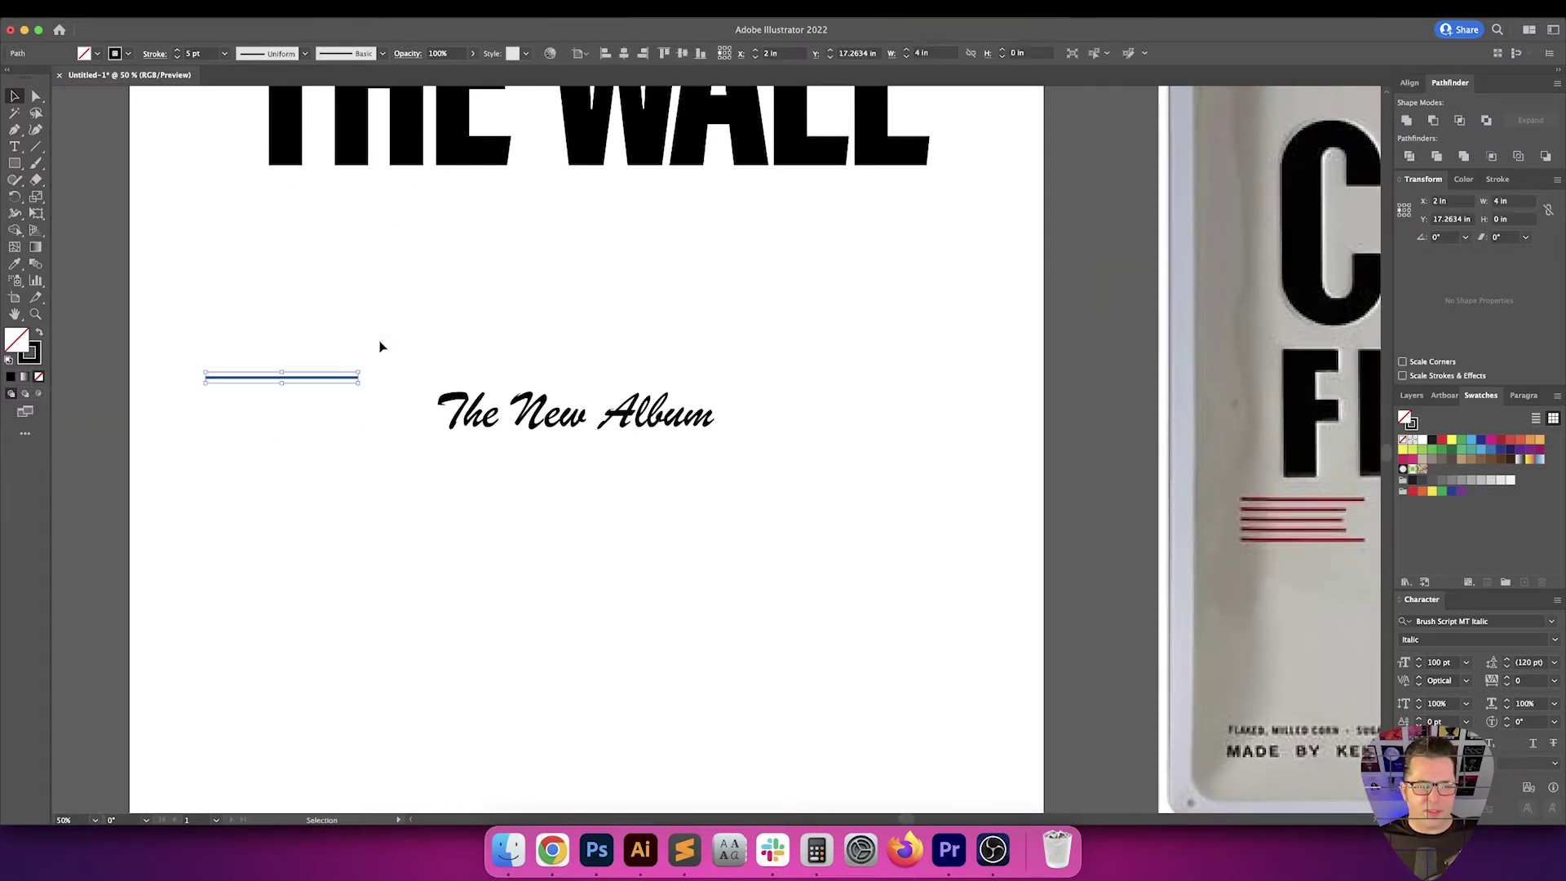
left_click(222, 253)
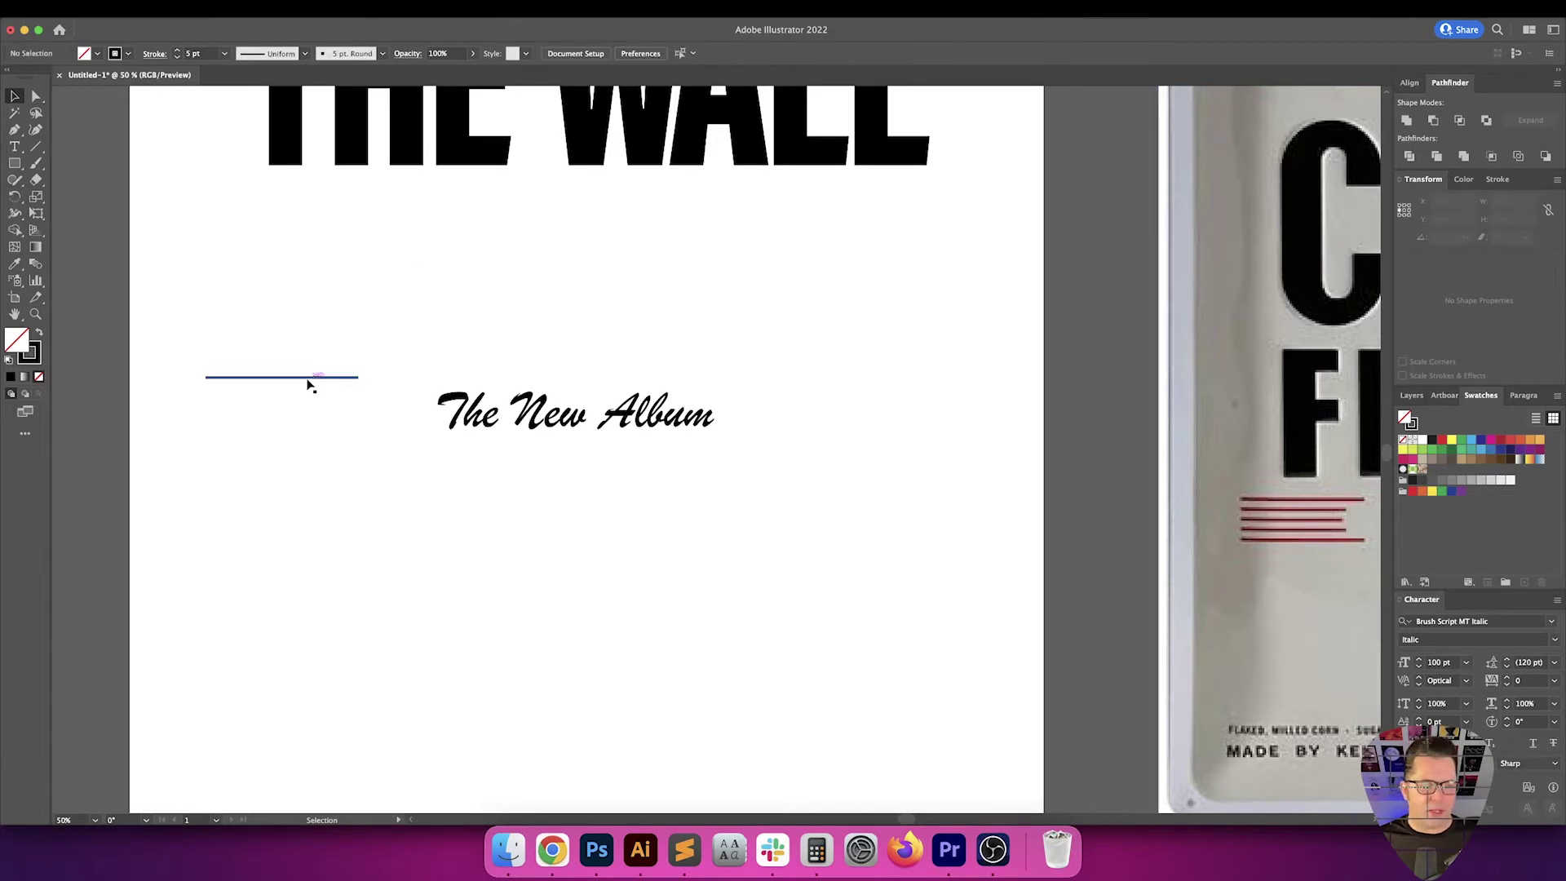
scroll(308, 385, "up", 3)
left_click_drag(272, 384, 430, 377)
left_click(430, 377)
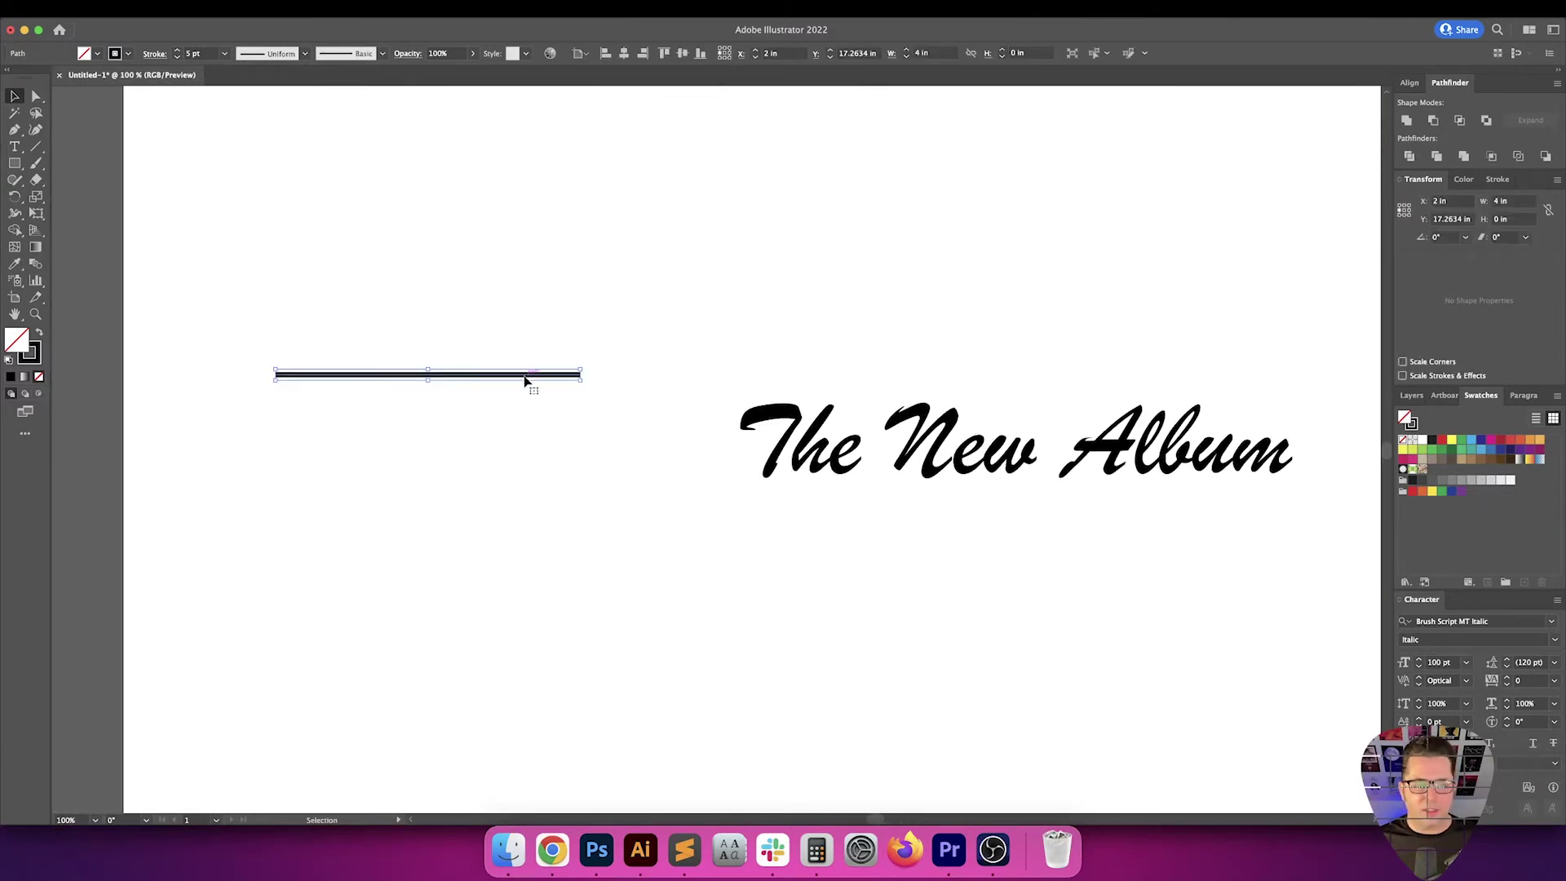
left_click_drag(527, 379, 525, 455)
left_click(587, 430)
scroll(587, 430, "down", 5)
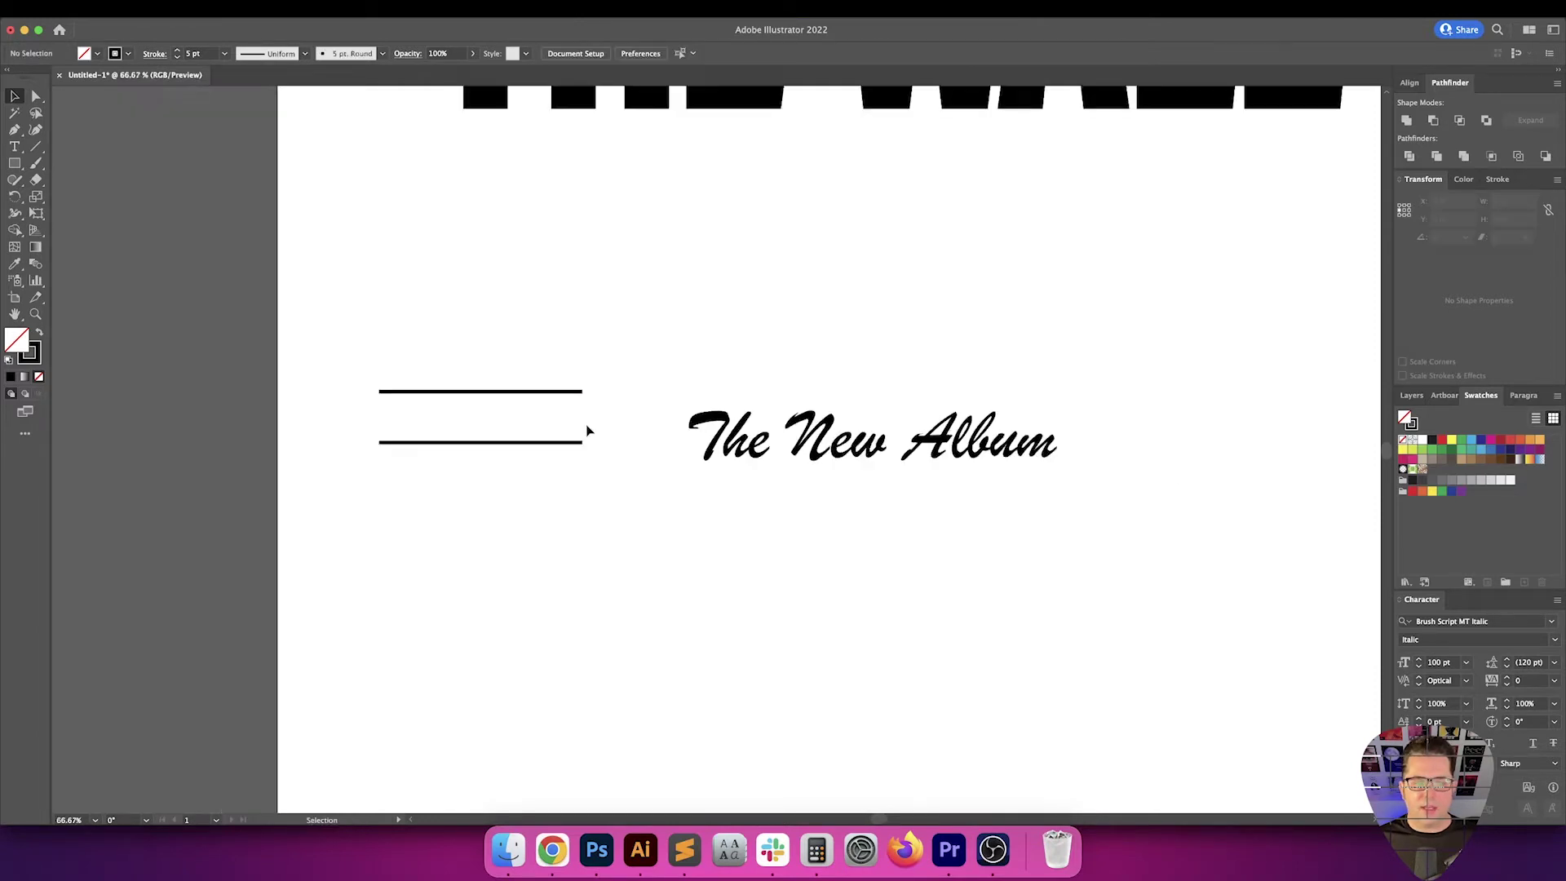
Select both lines, make a blend between them, and deselect it
scroll(560, 462, "up", 3)
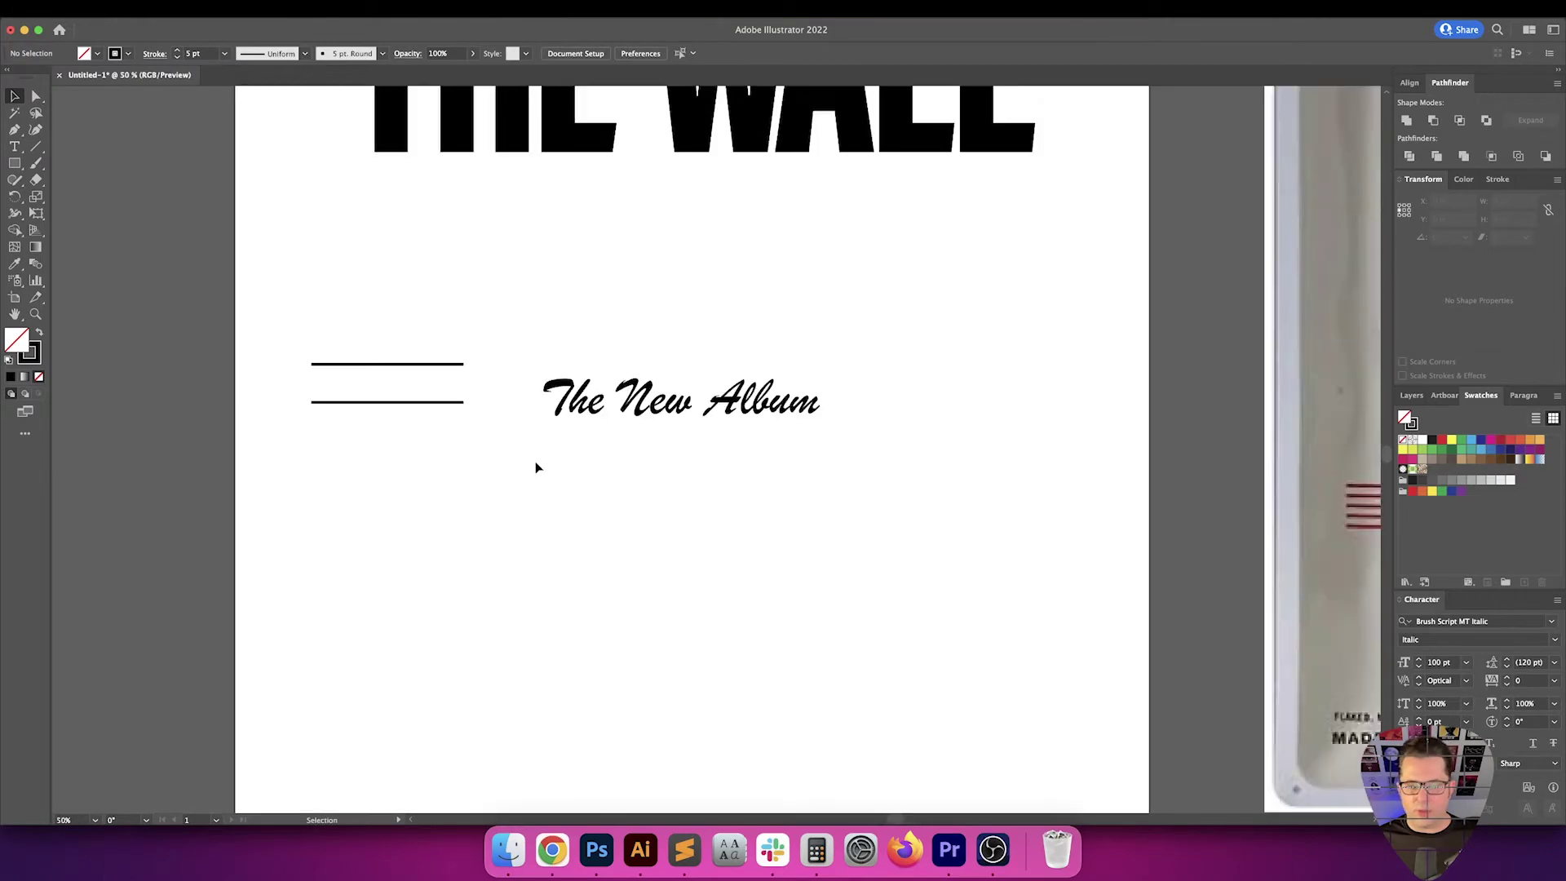
scroll(536, 467, "right", 3)
left_click_drag(403, 325, 301, 437)
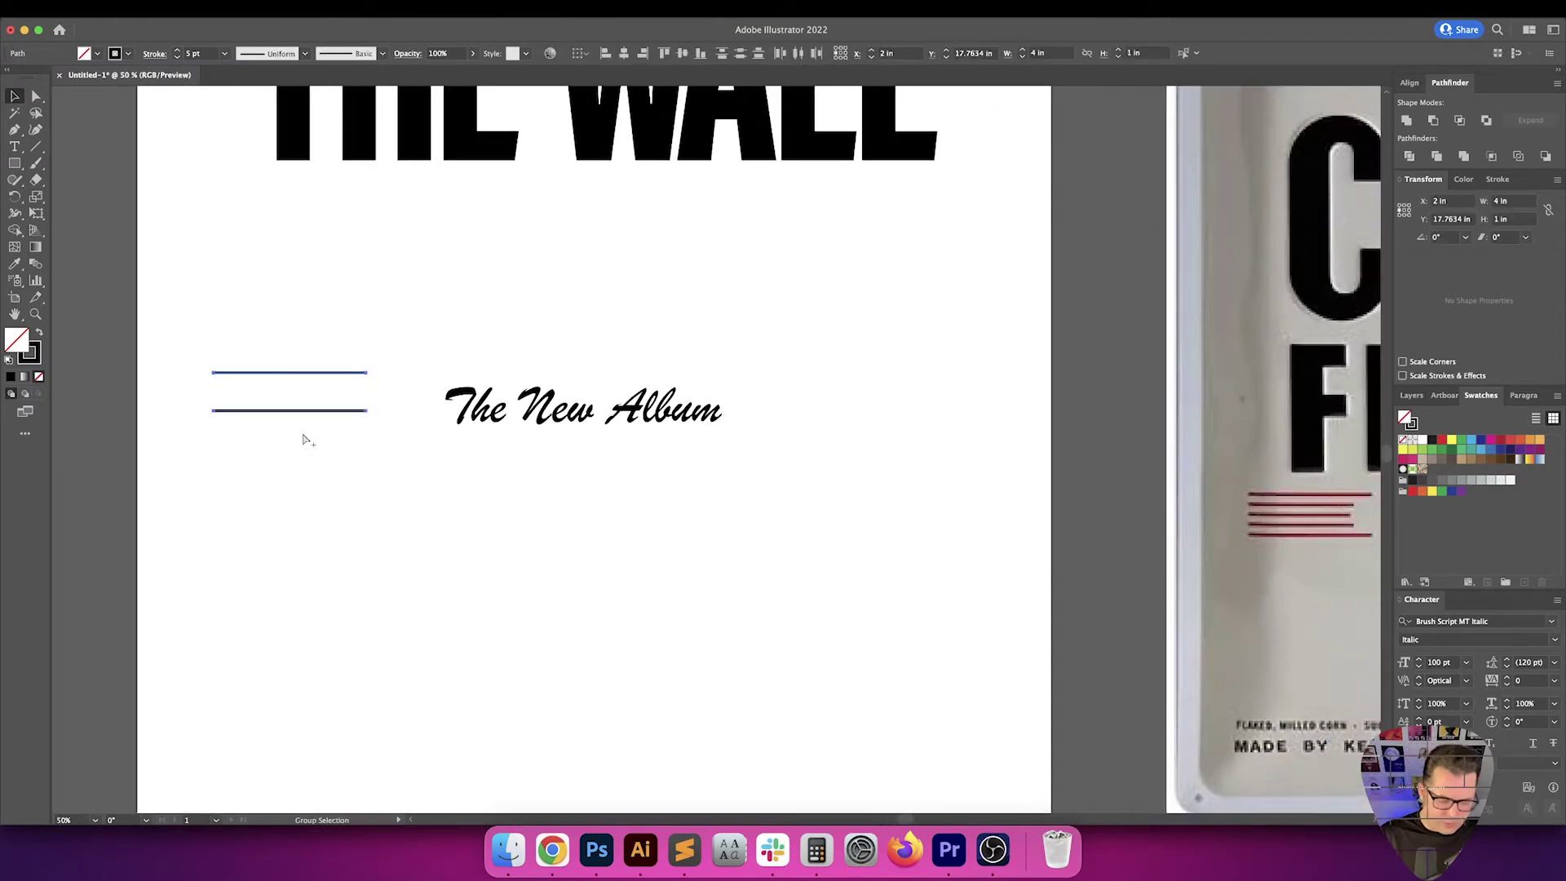
key("super+alt+b")
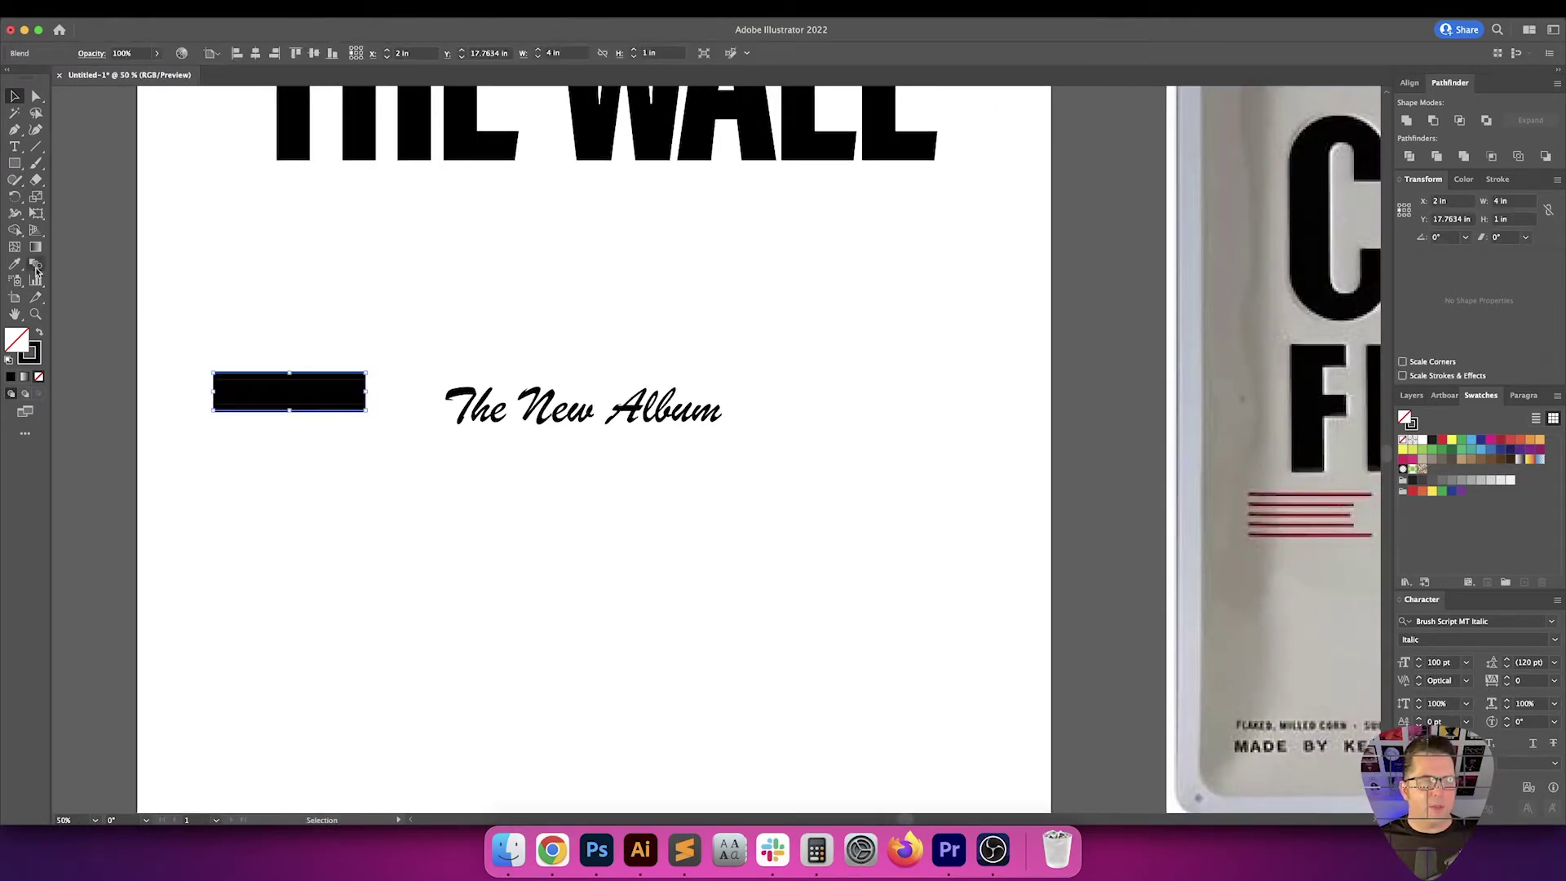
left_click(340, 526)
Launch KeyCastr, dismiss its preferences window, and return to the poster
key("a")
key("super+space")
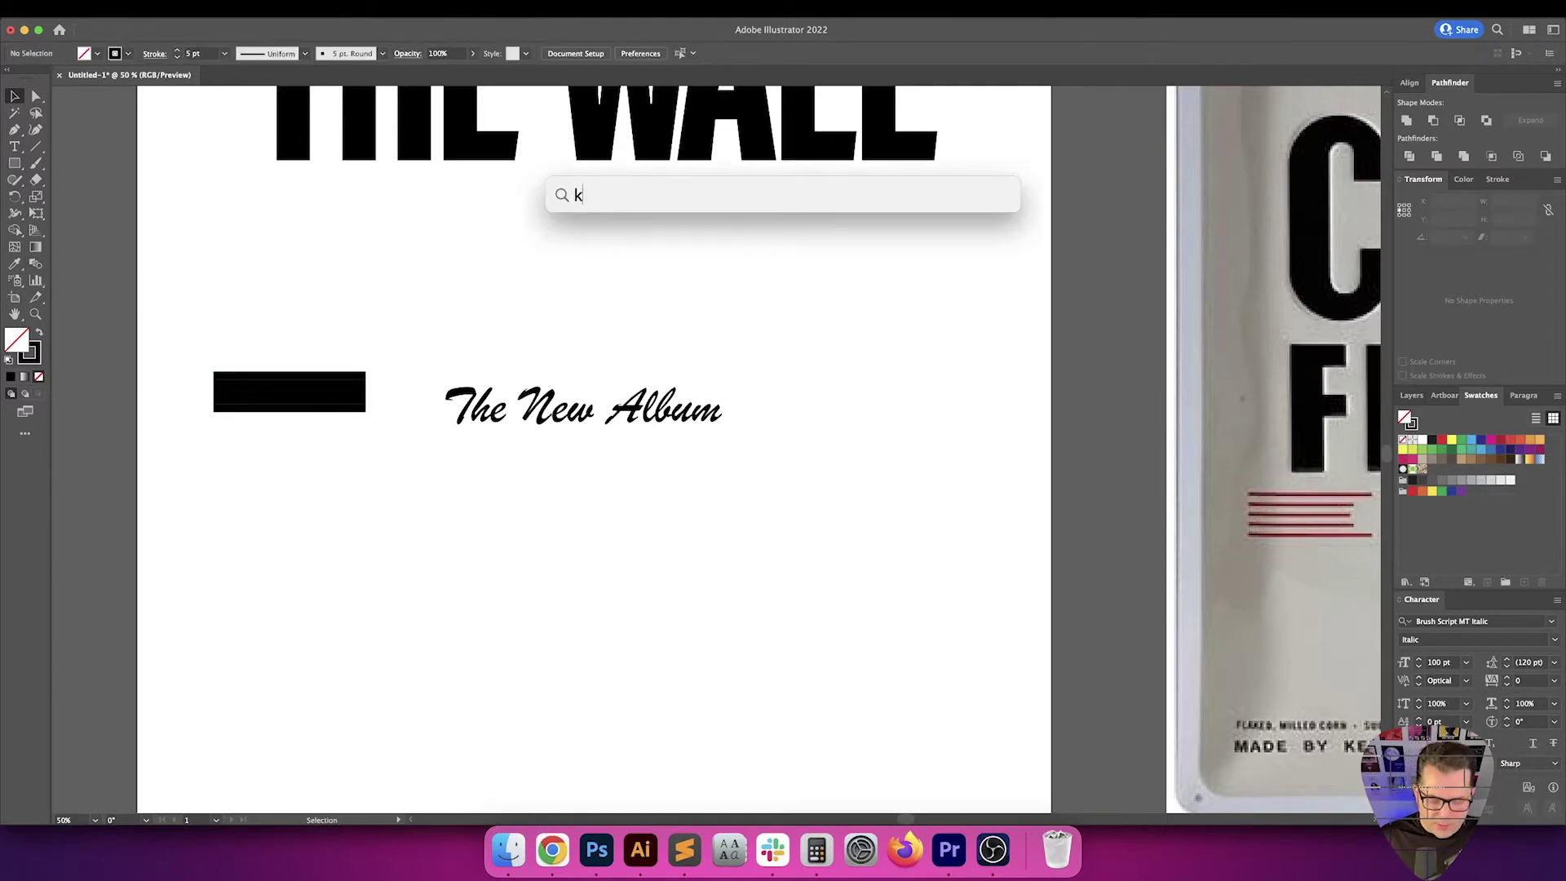
type("keycastr")
key("Return")
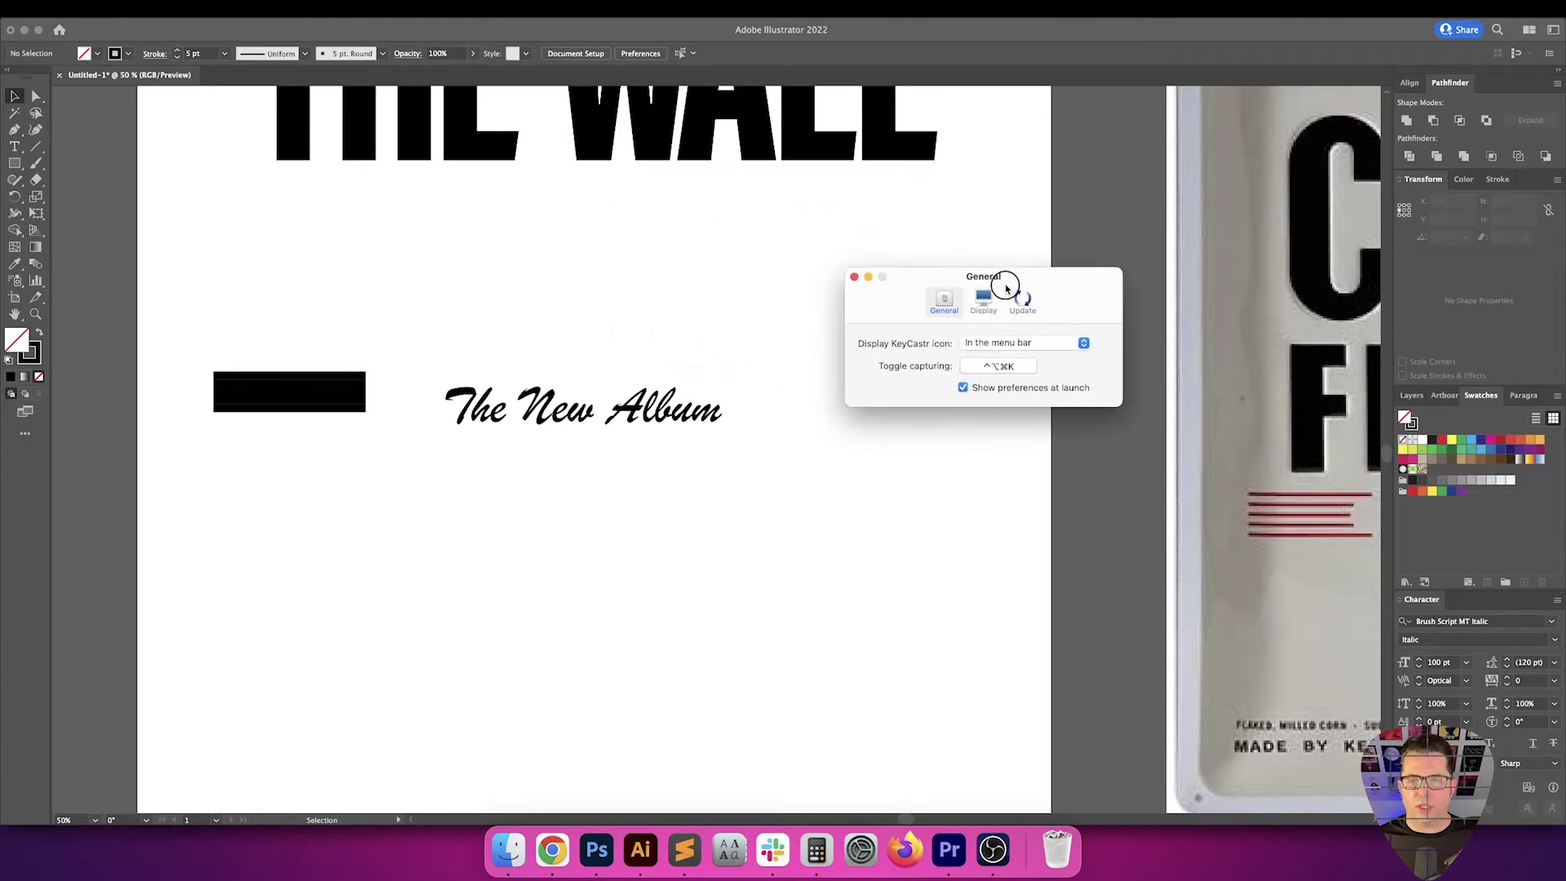
left_click(864, 521)
Delete the blended lines and draw a new horizontal line about 3 in long to the left of The New Album
left_click_drag(351, 512, 284, 339)
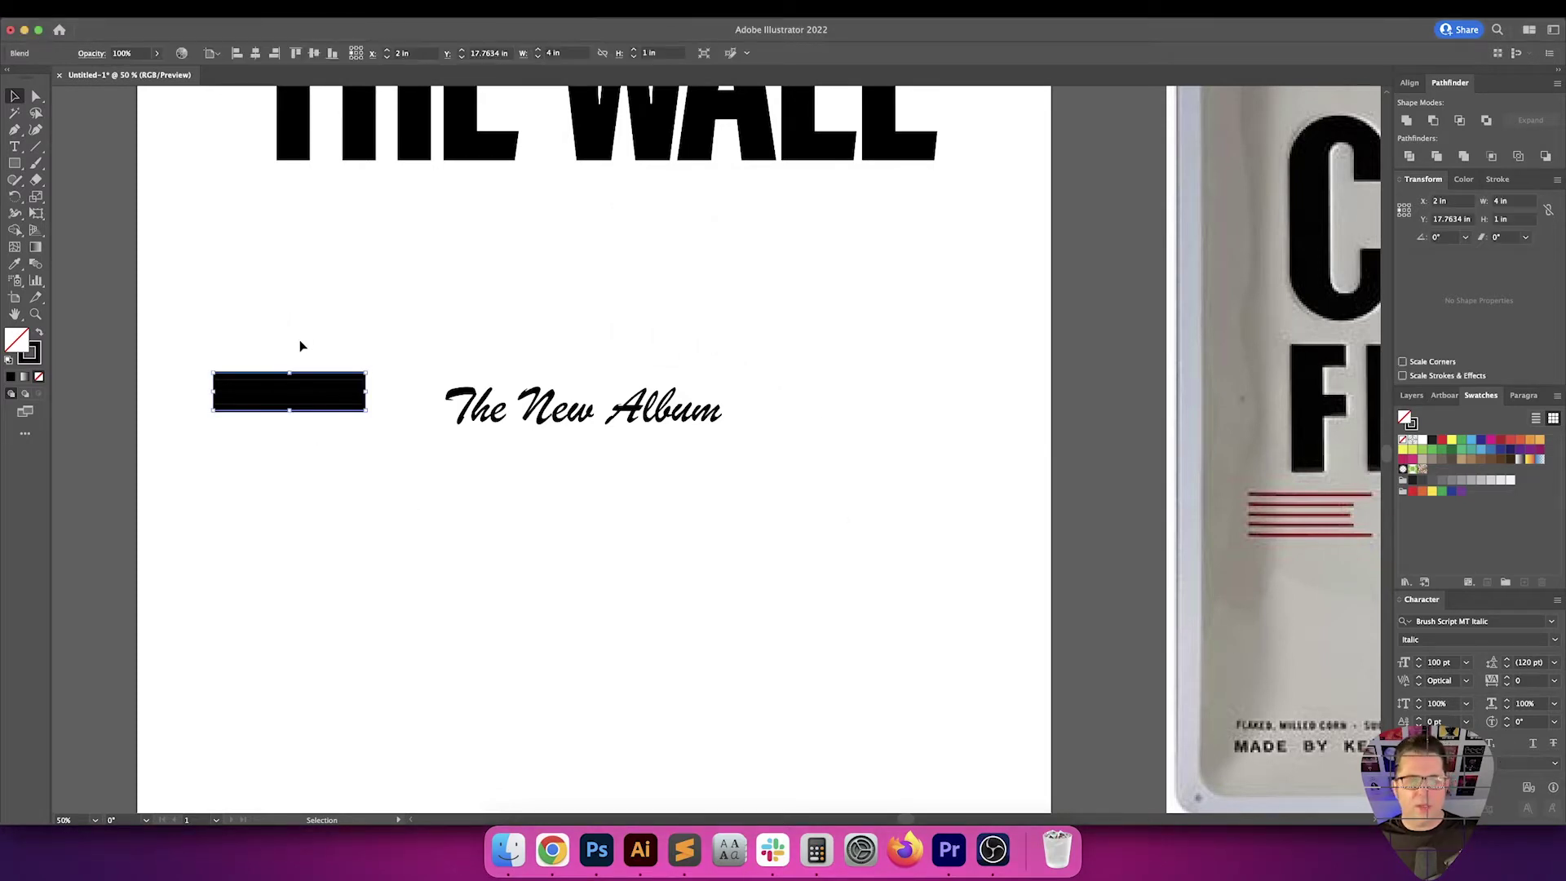
key("BackSpace")
key("p")
left_click(221, 397)
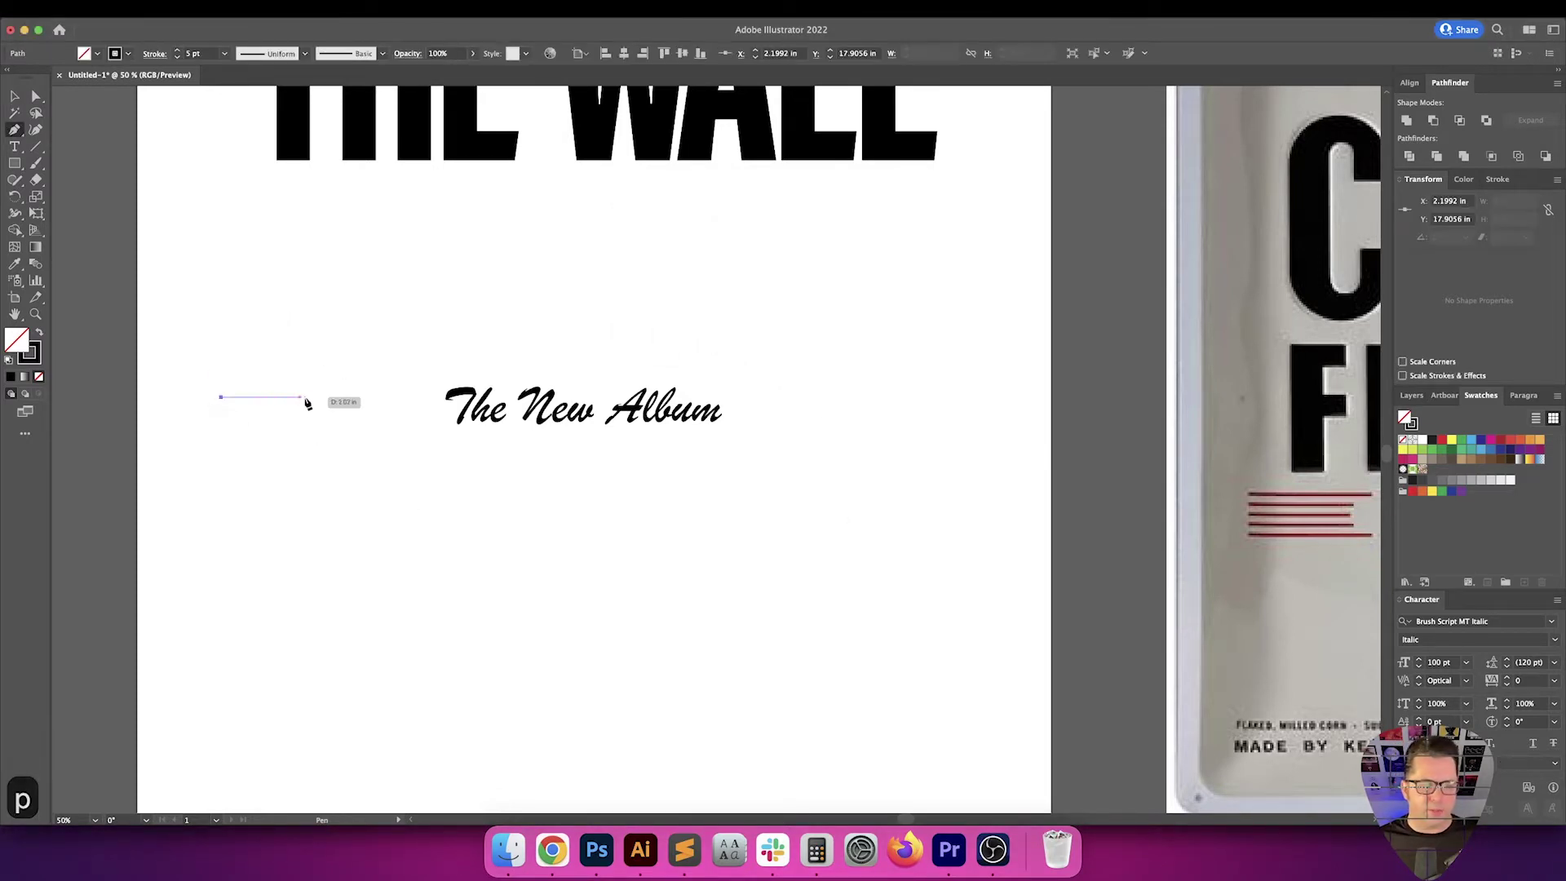
left_click(336, 397)
key("v")
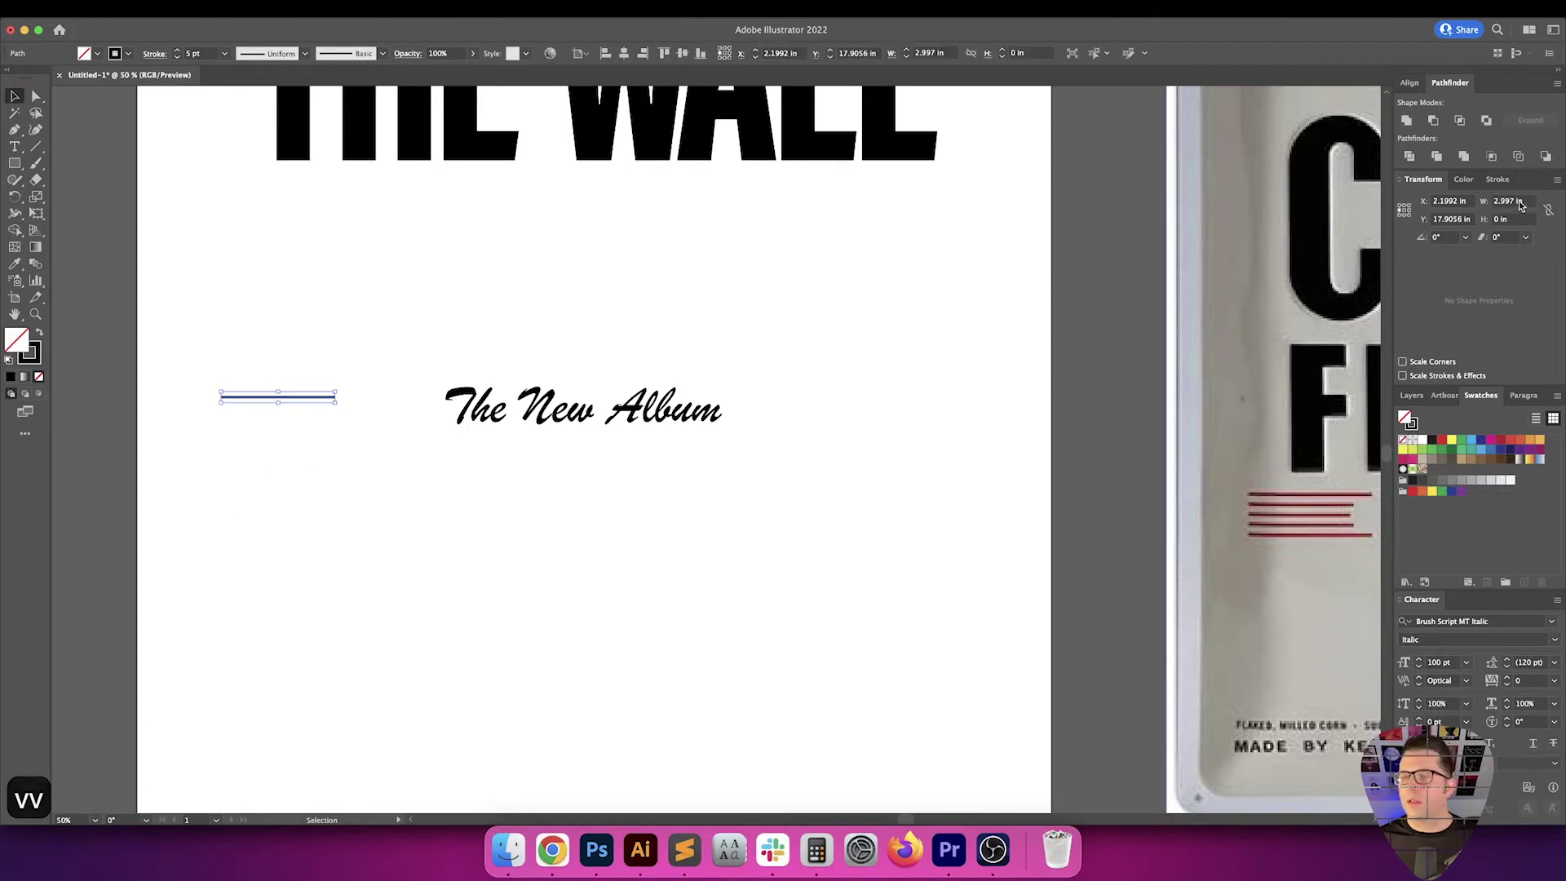
Set the new line's width to 4 in and reselect it
left_click(1510, 201)
key("shift+Up")
key("shift+Up")
key("Return")
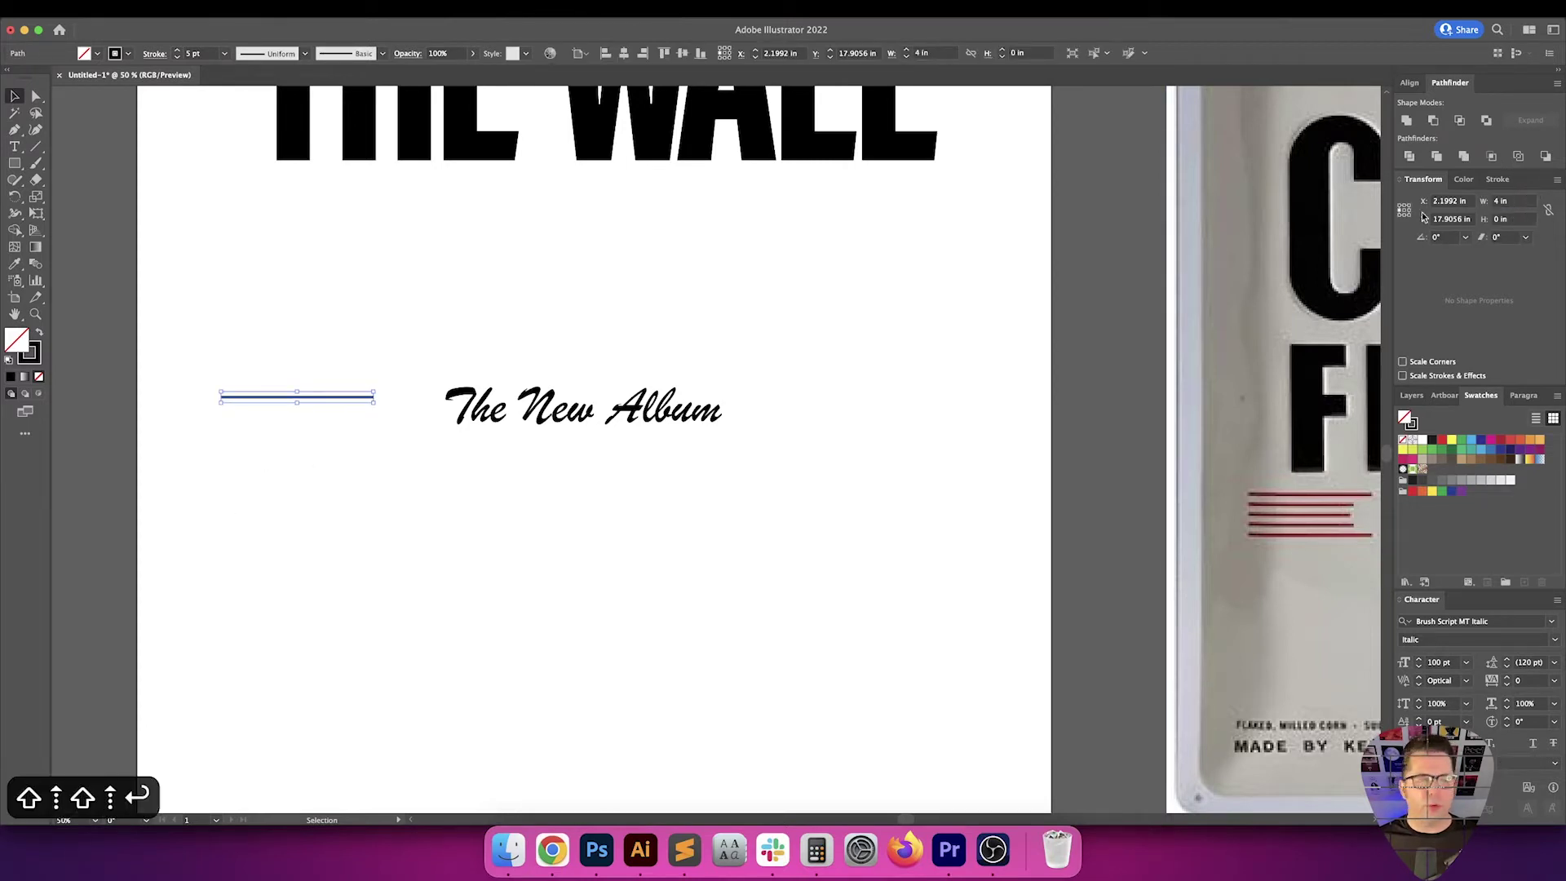
left_click_drag(489, 315, 286, 458)
key("v")
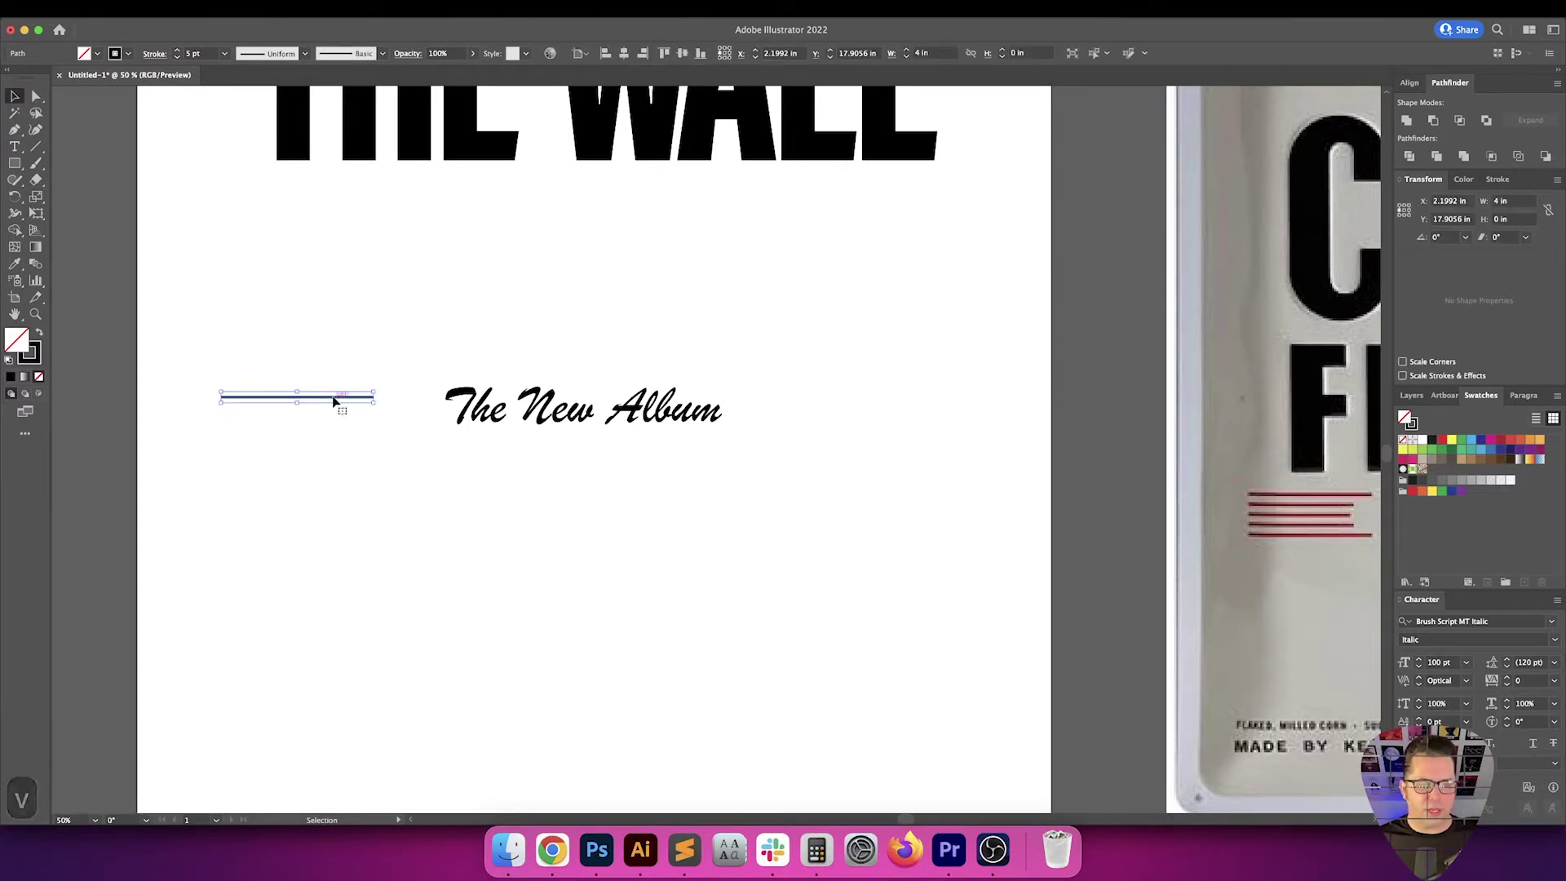
Duplicate the 4 in line about 1.5 in below the original and make a blend between the two lines
left_click_drag(332, 395, 330, 458)
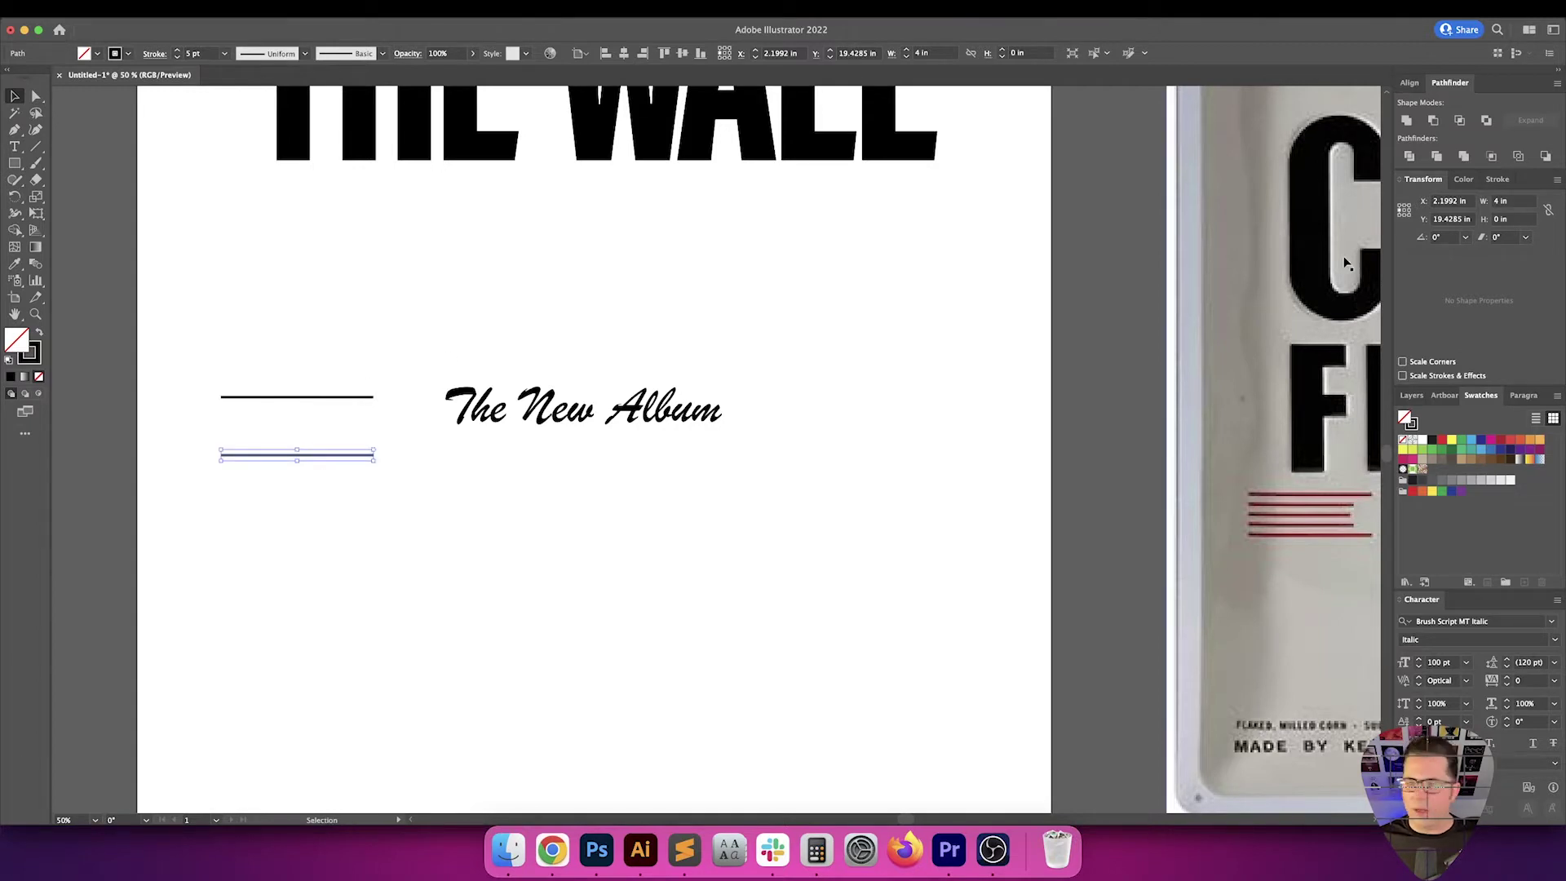
left_click(393, 483)
key("v")
key("v")
left_click_drag(391, 492, 296, 360)
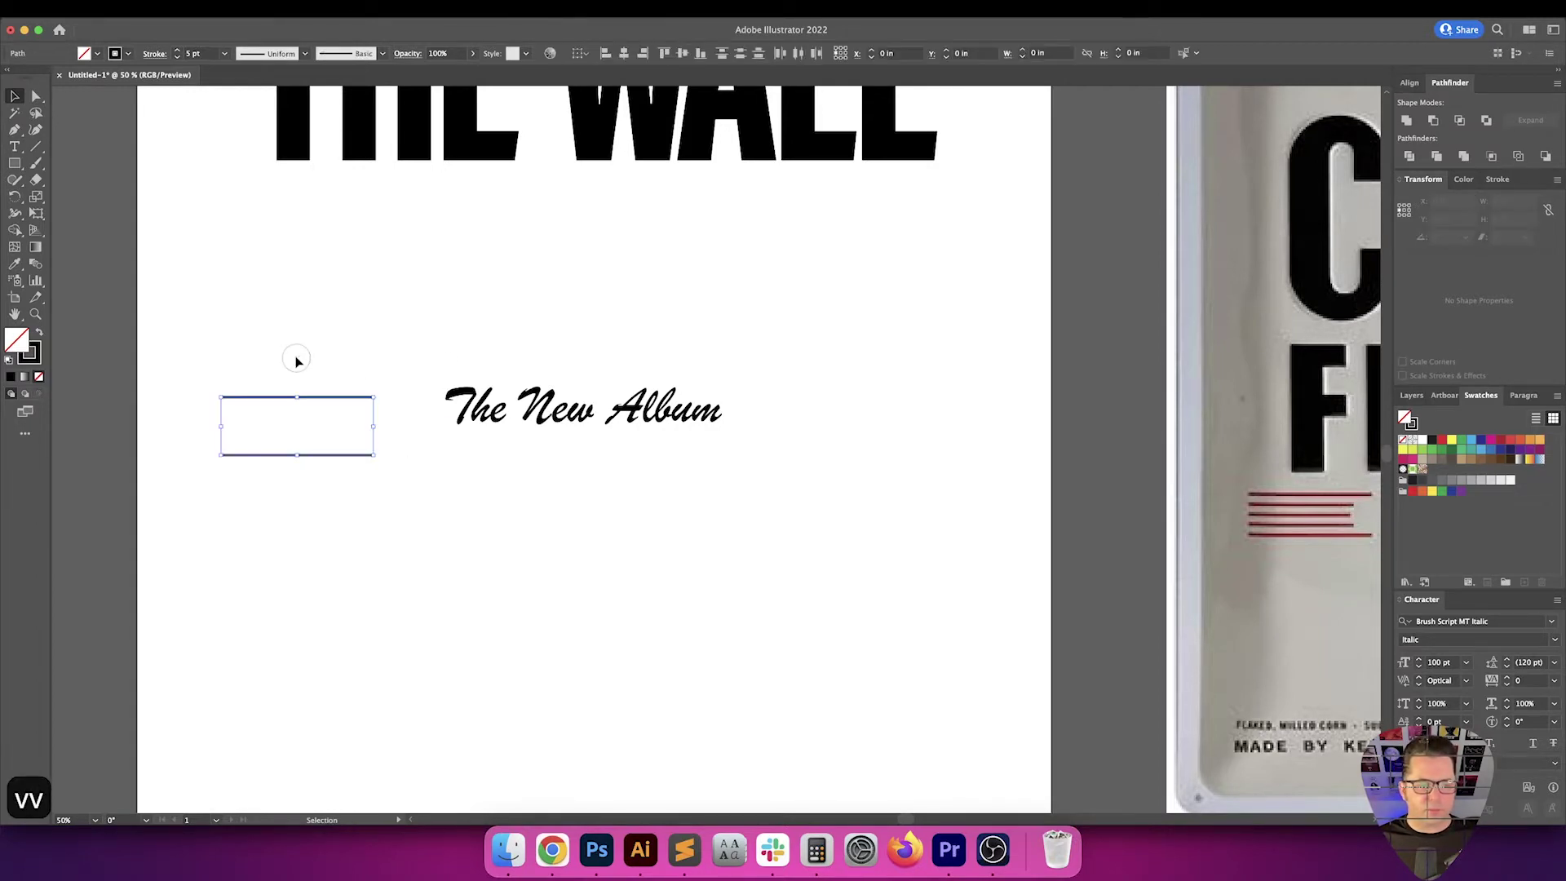
key("a")
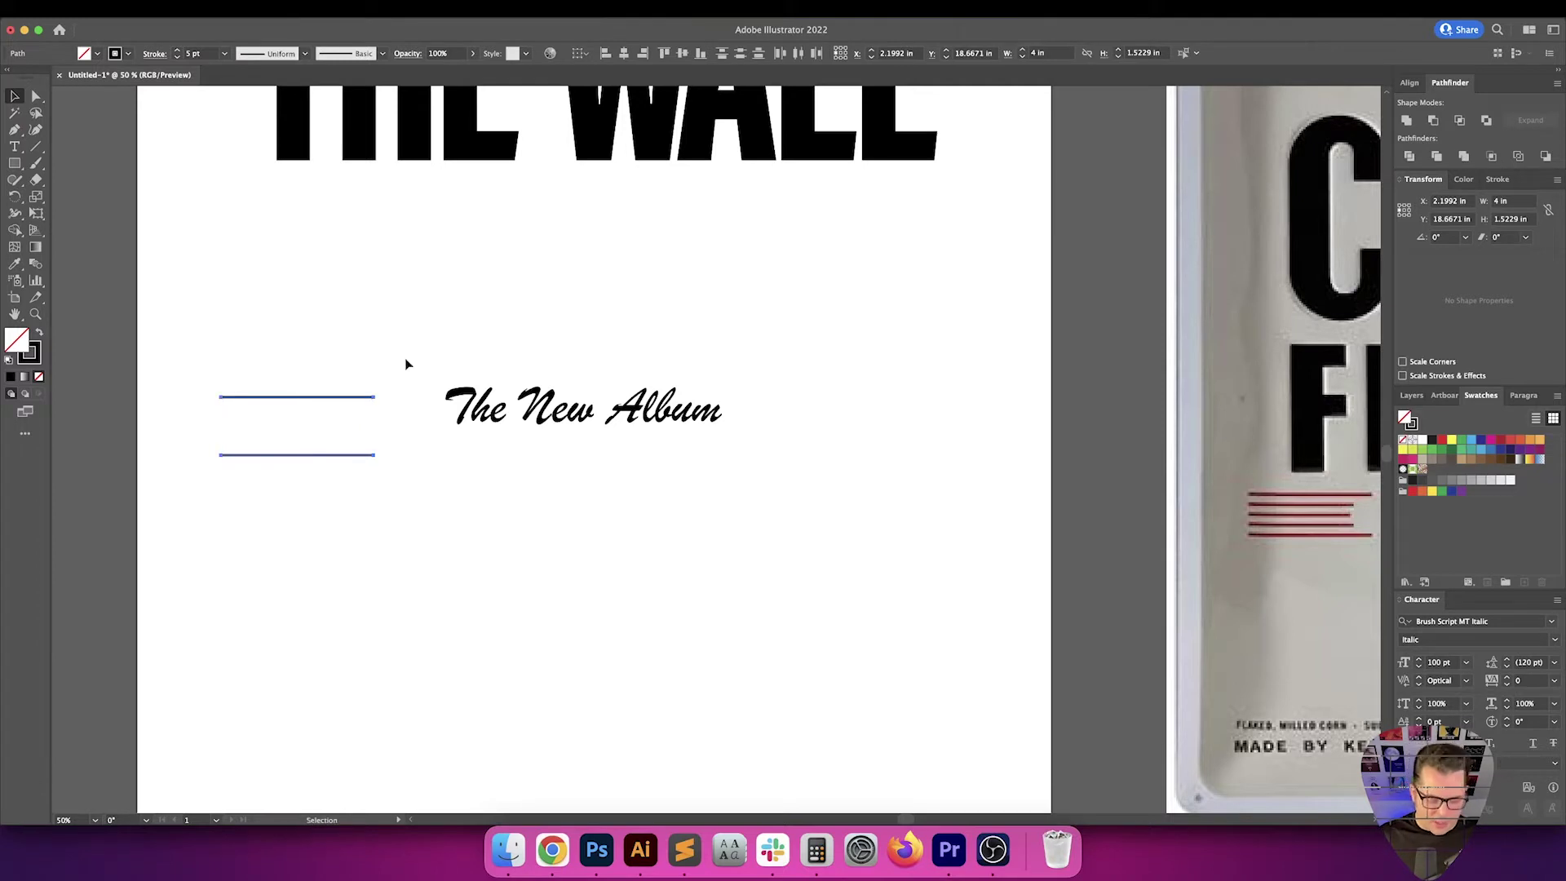
key("alt+super+b")
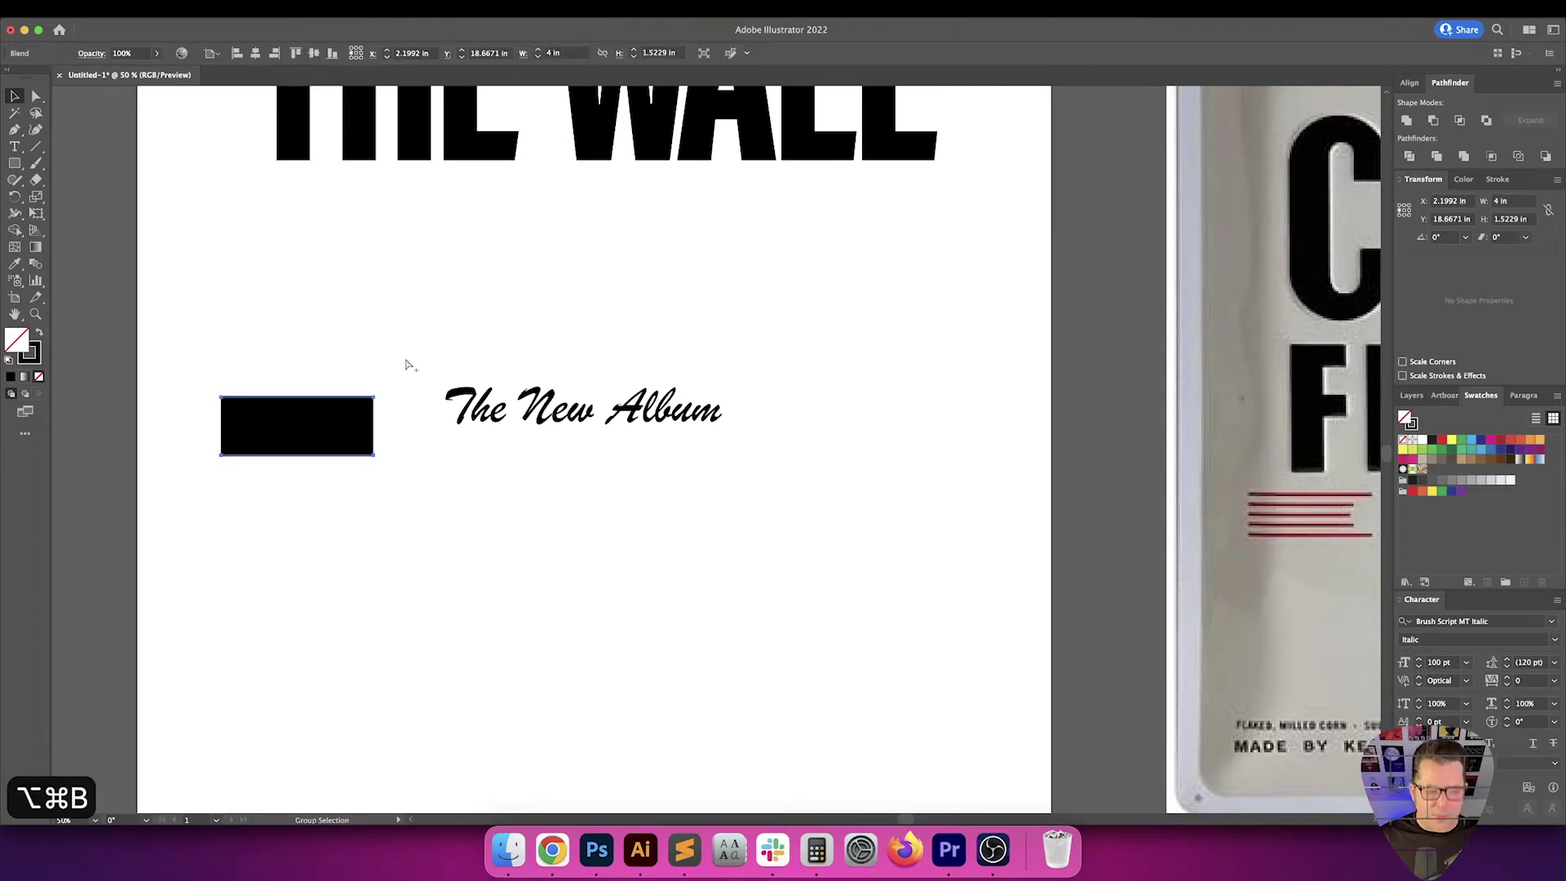
double_click(35, 263)
left_click(1152, 306)
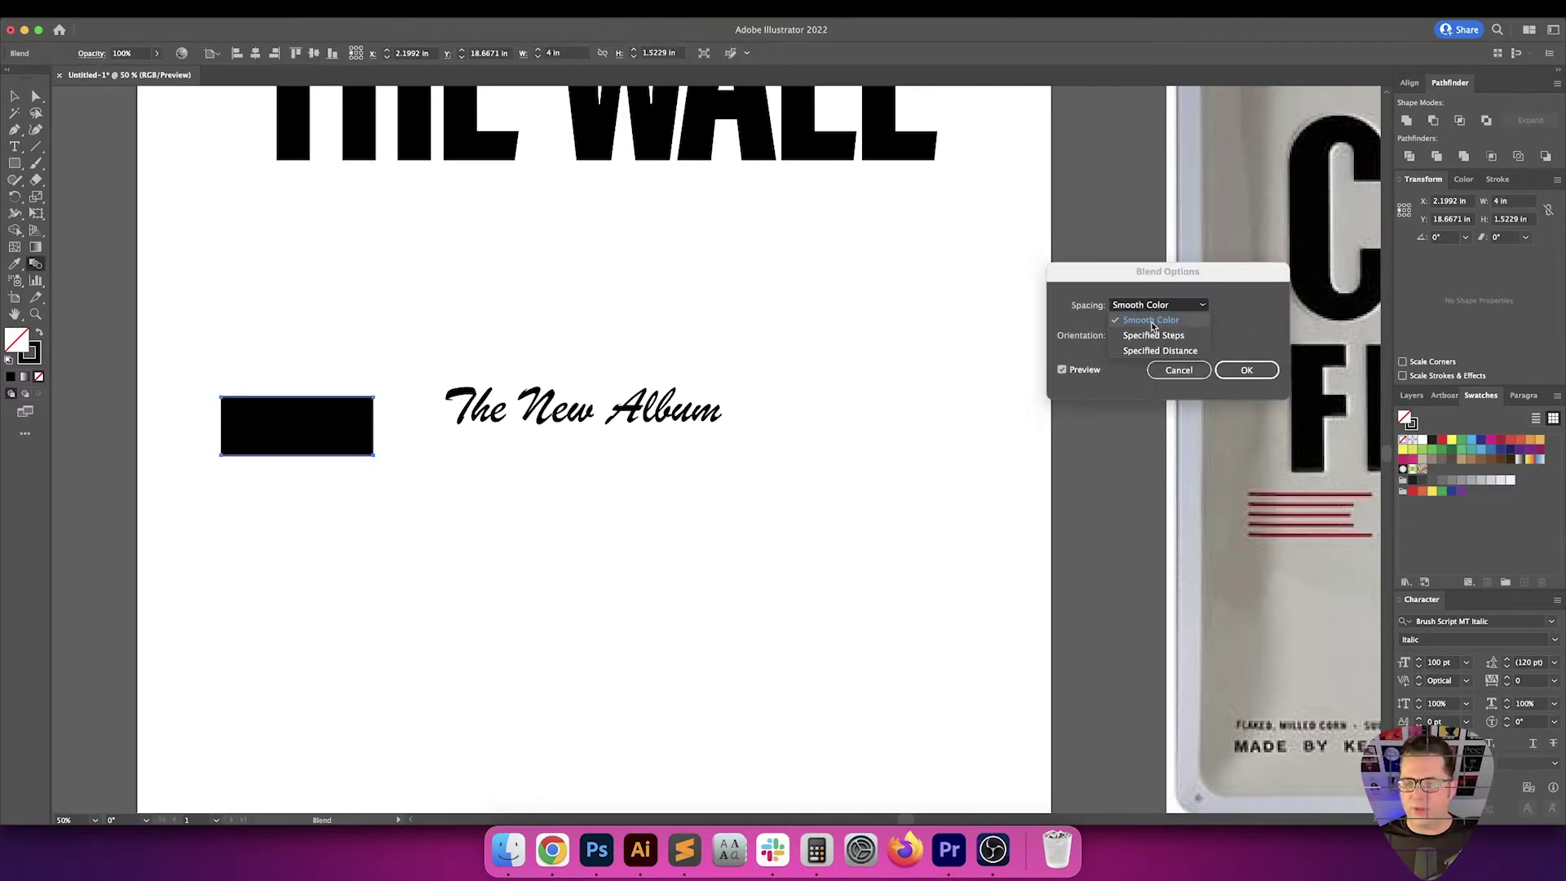
left_click(1150, 327)
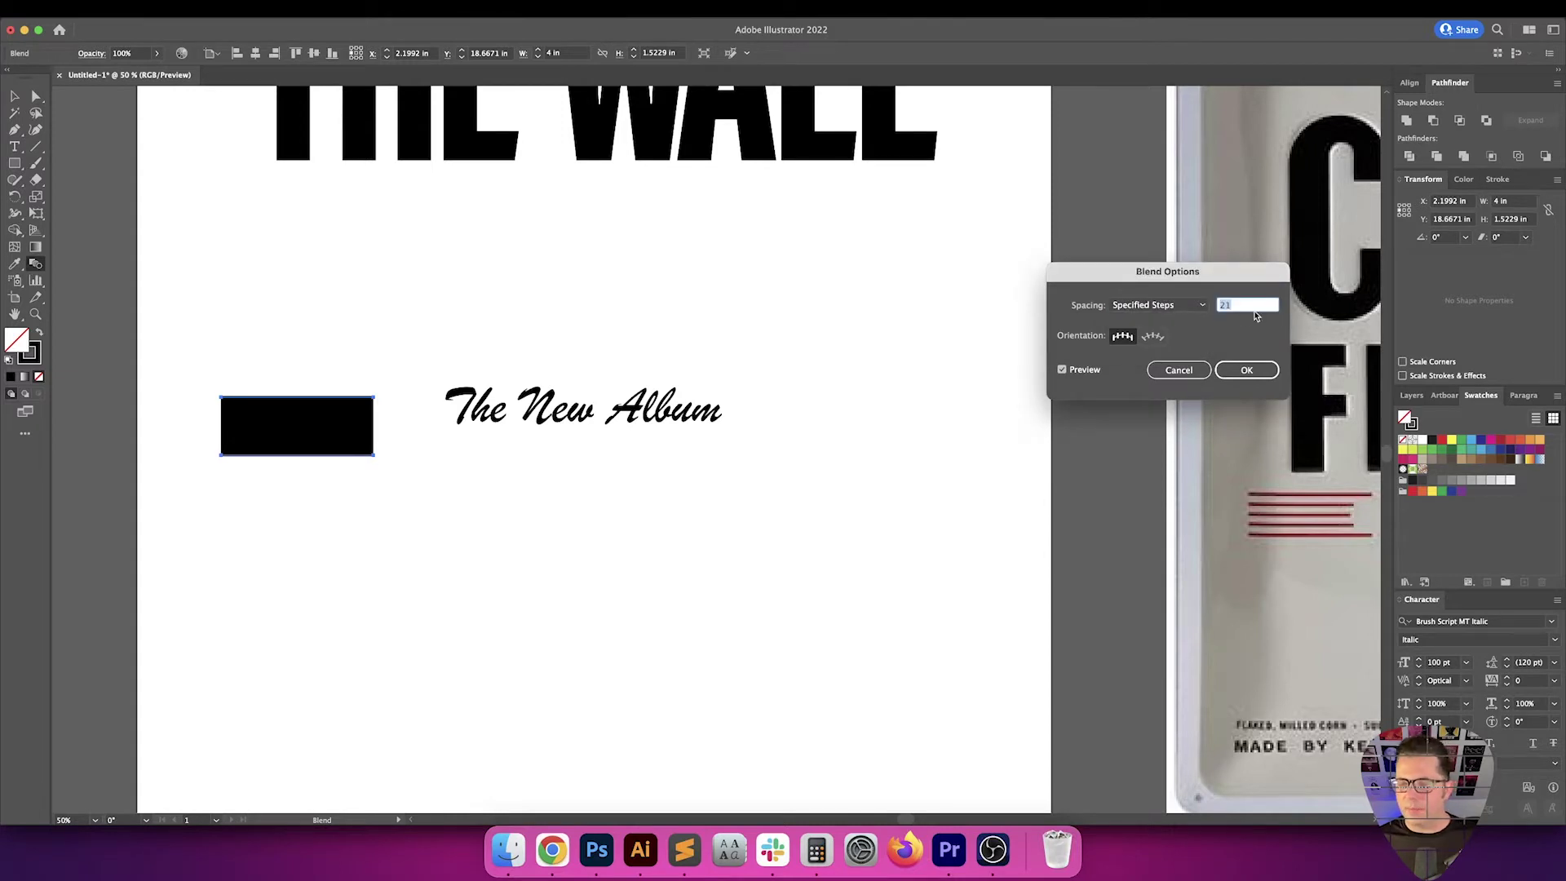
type("3")
key("Tab")
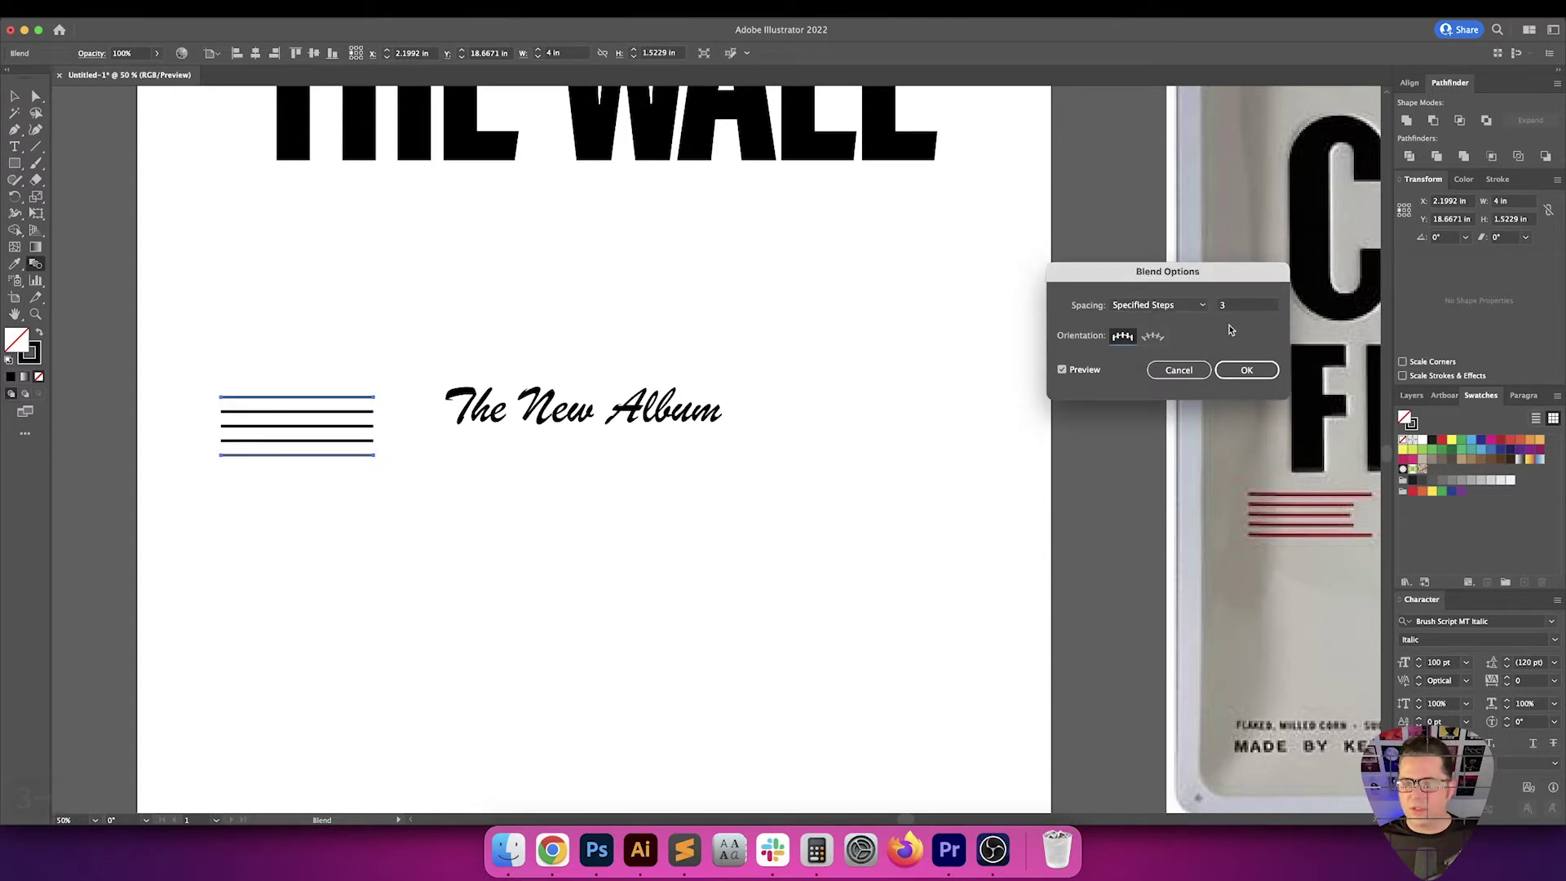
left_click_drag(1209, 280, 1037, 297)
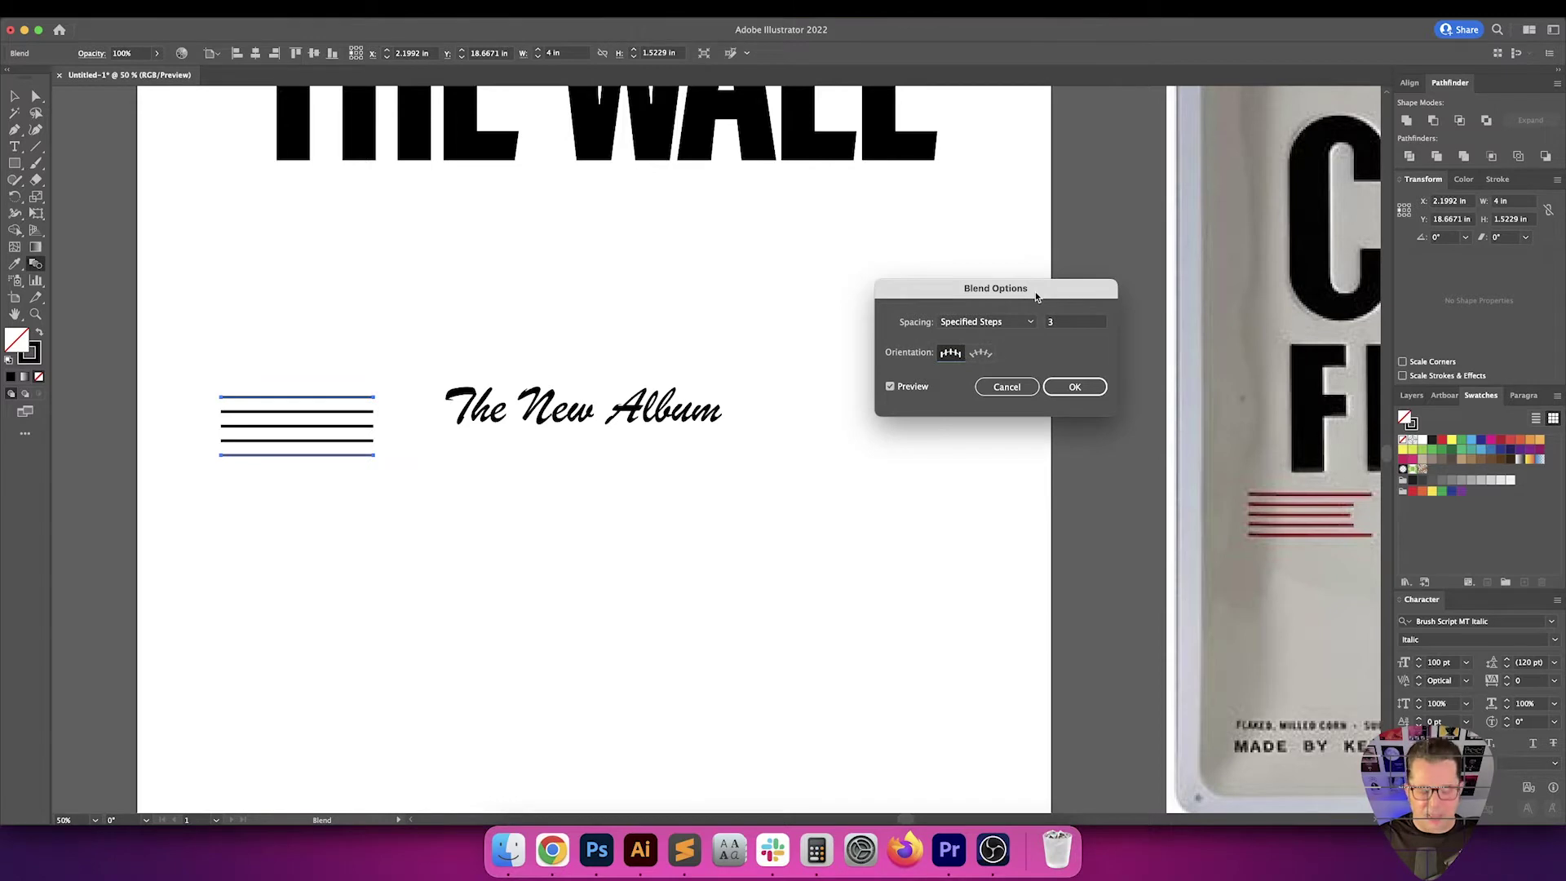
key("Escape")
key("Escape")
key("Escape")
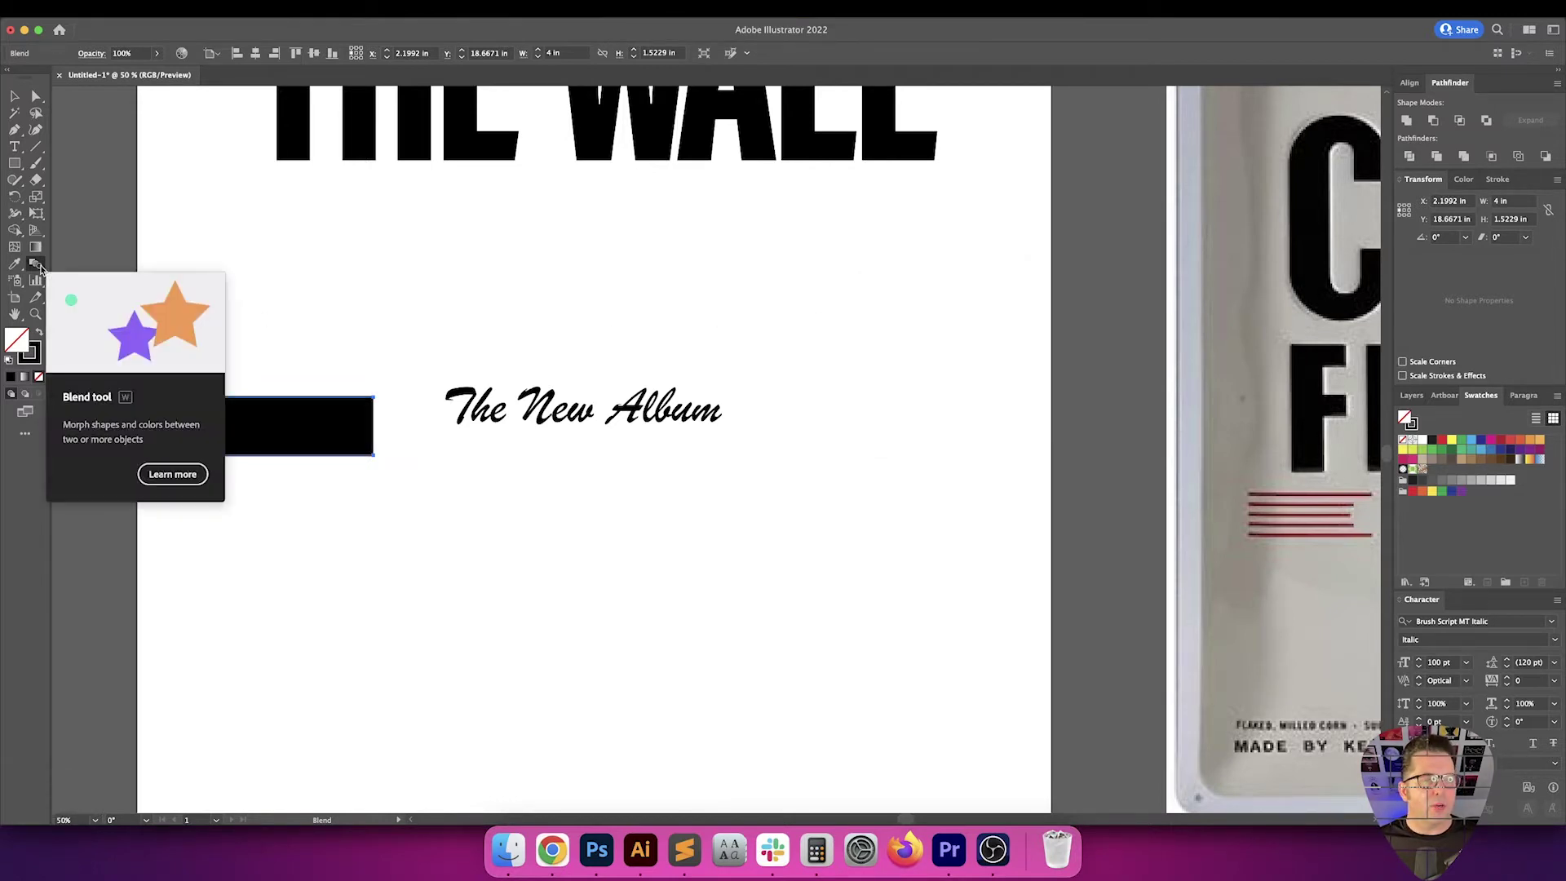
Set the line blend's spacing to Specified Steps with 3 steps
double_click(36, 265)
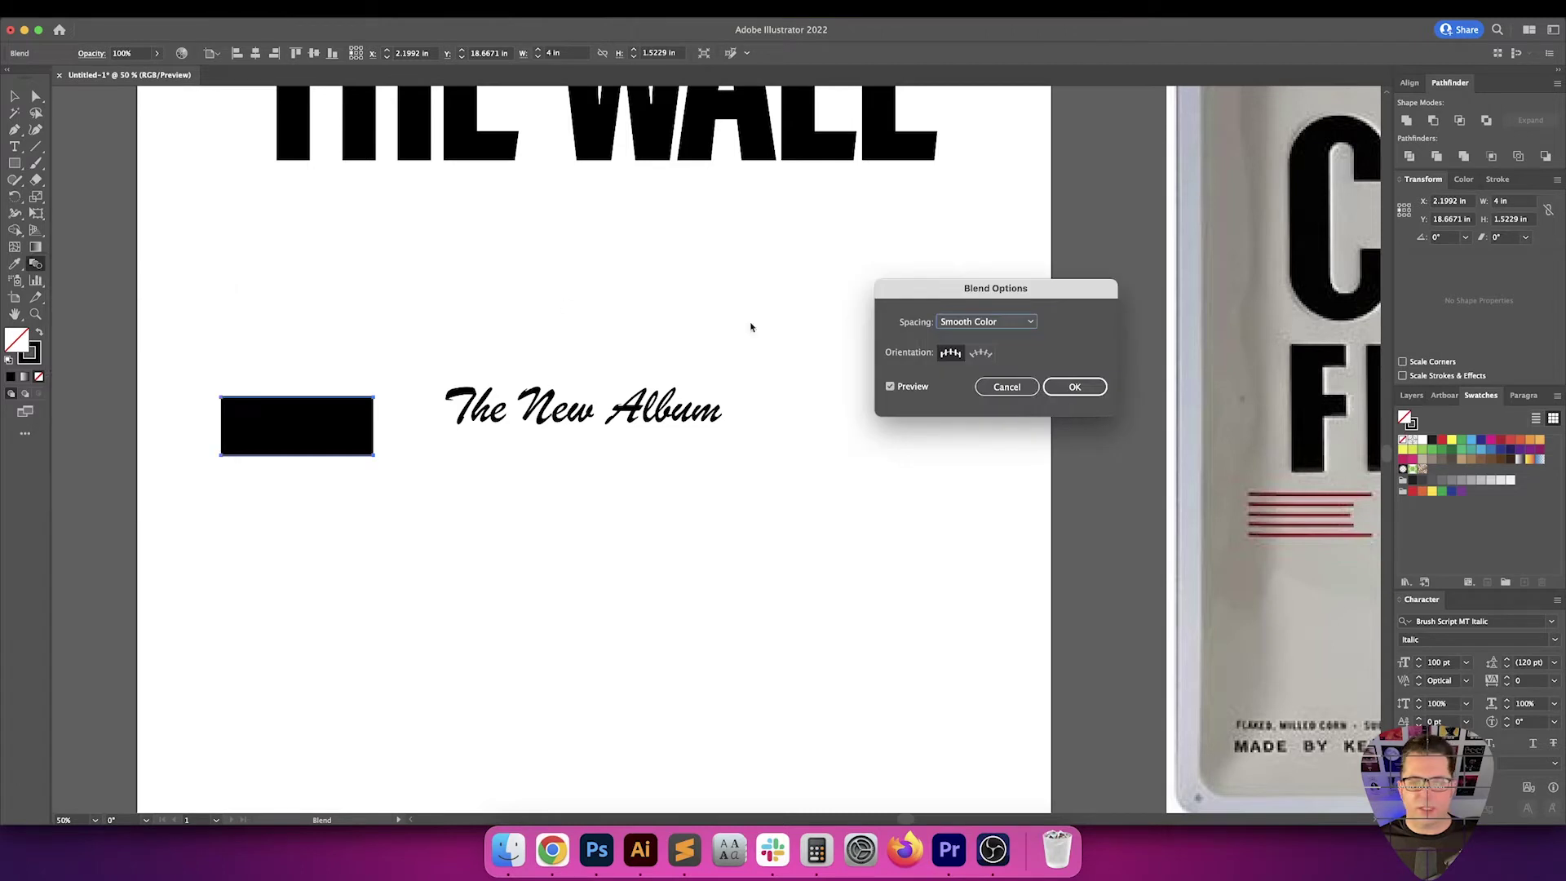
left_click(987, 323)
left_click(987, 337)
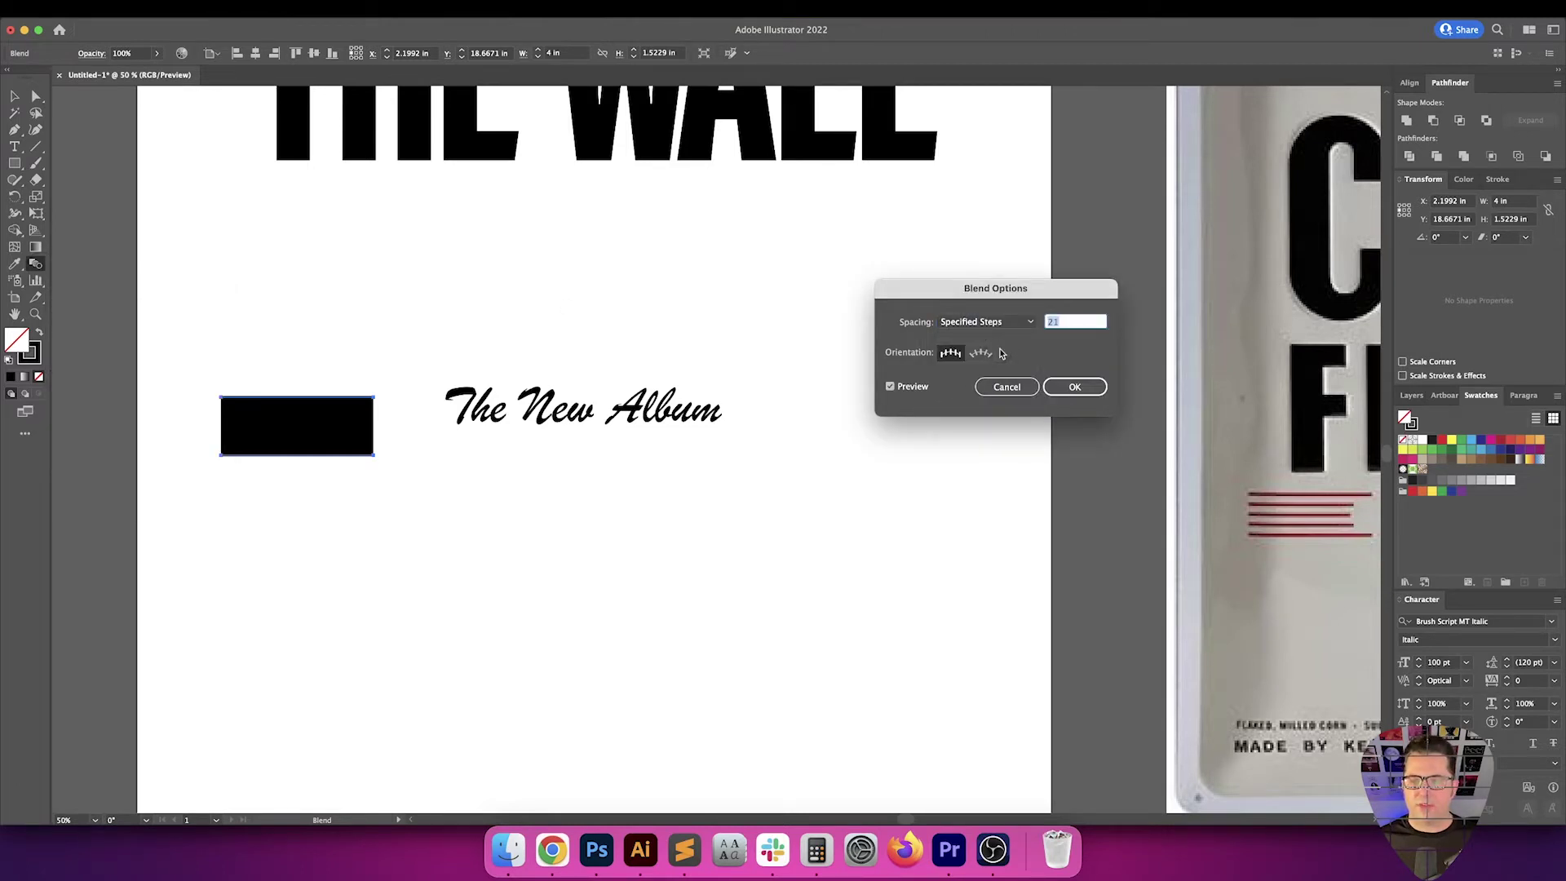
type("3")
key("Tab")
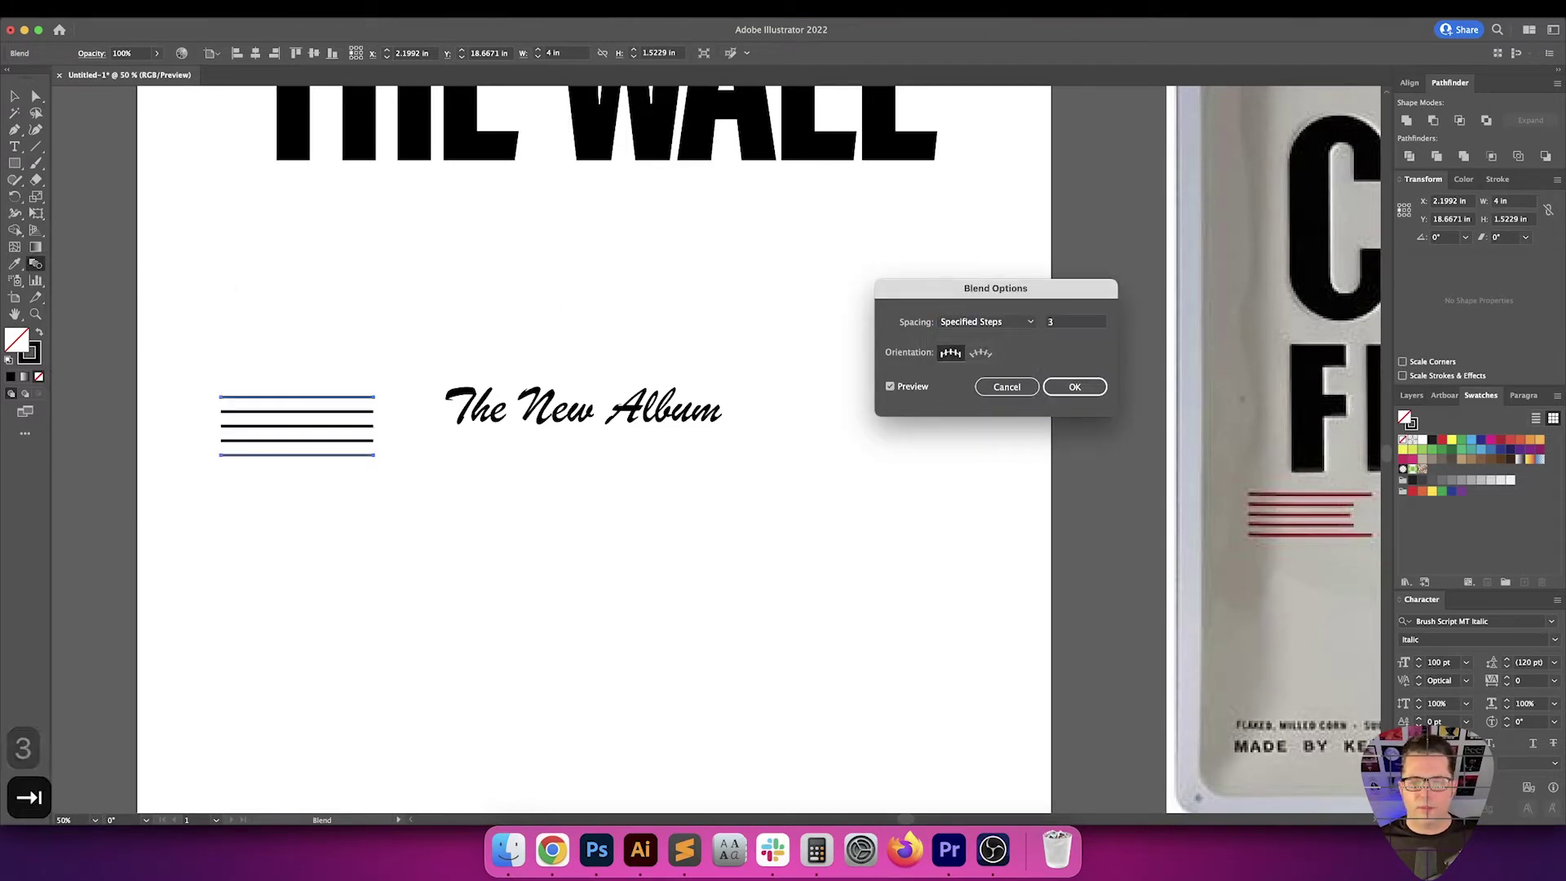
key("Return")
Expand the line blend and ungroup the result into separate lines
key("v")
key("v")
left_click(370, 364)
left_click_drag(371, 343, 282, 494)
left_click(172, 8)
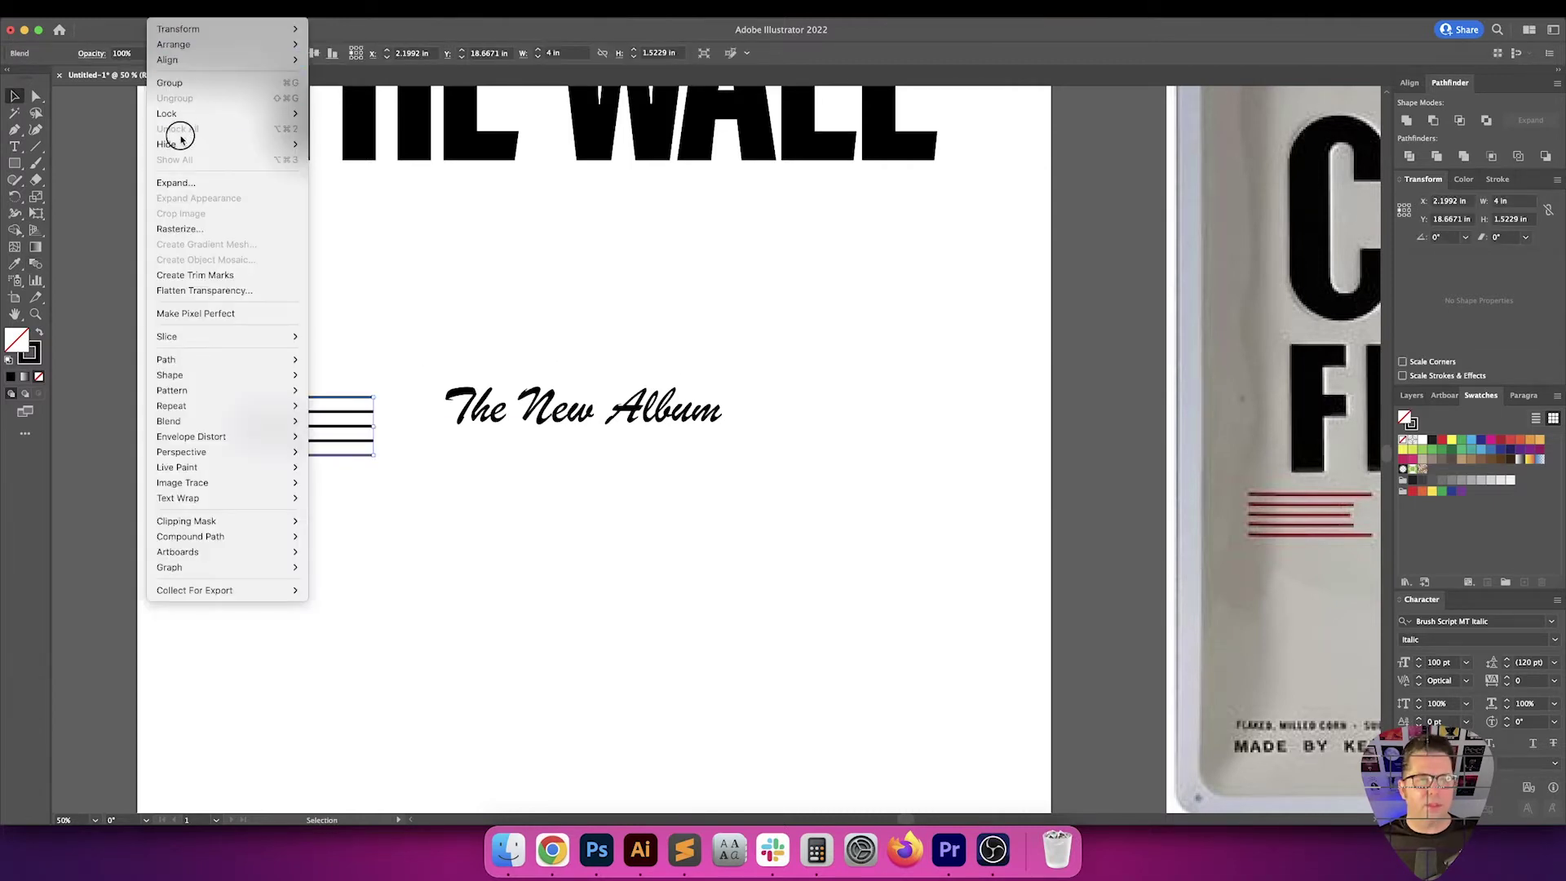
left_click(185, 190)
key("Return")
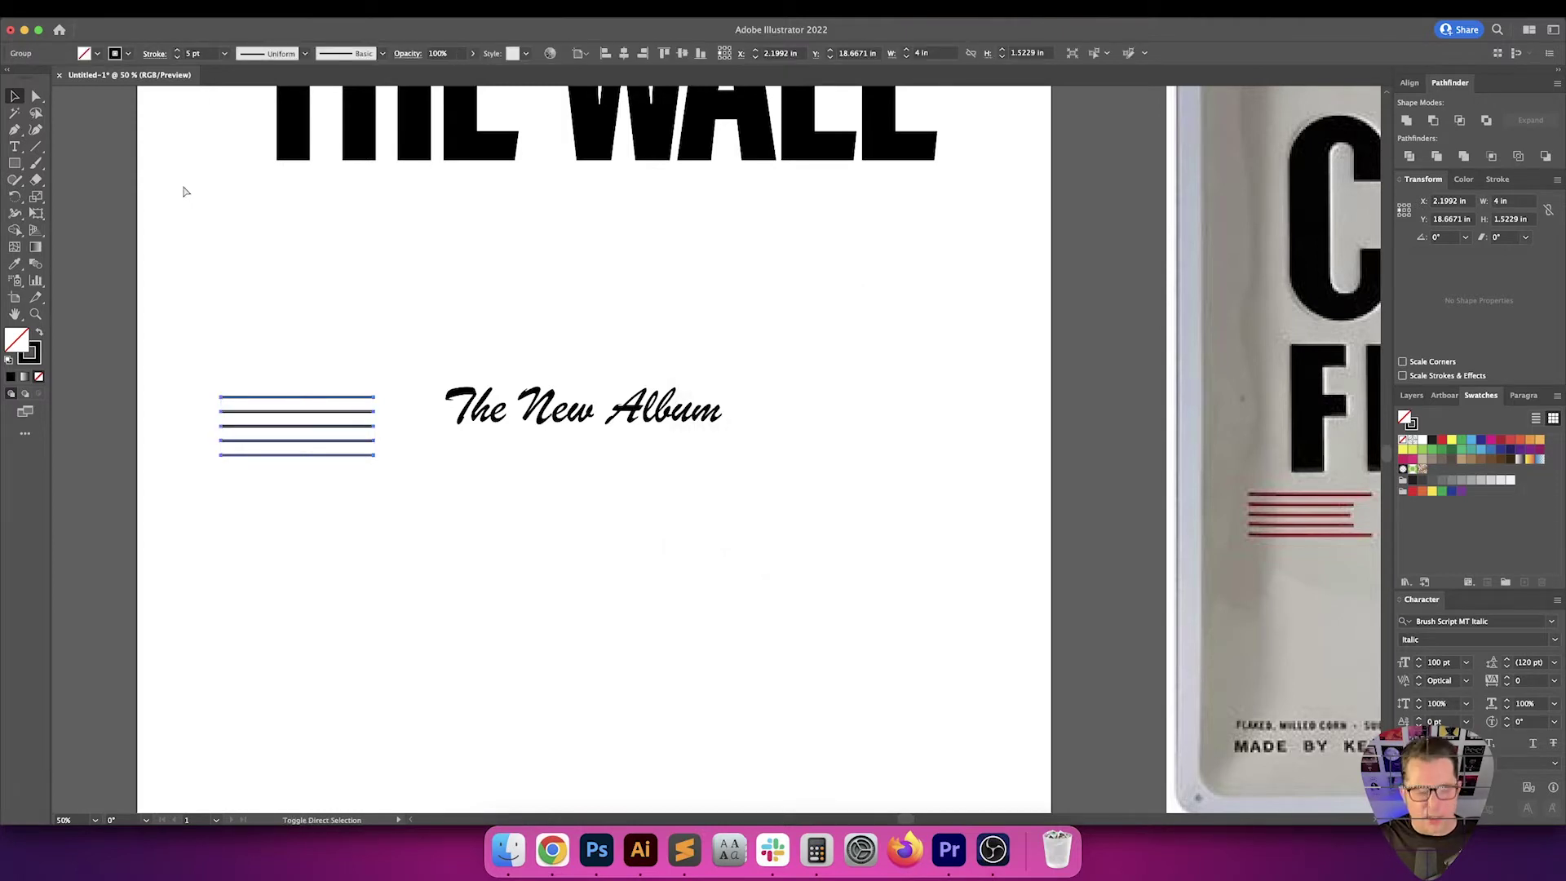
key("shift+super+g")
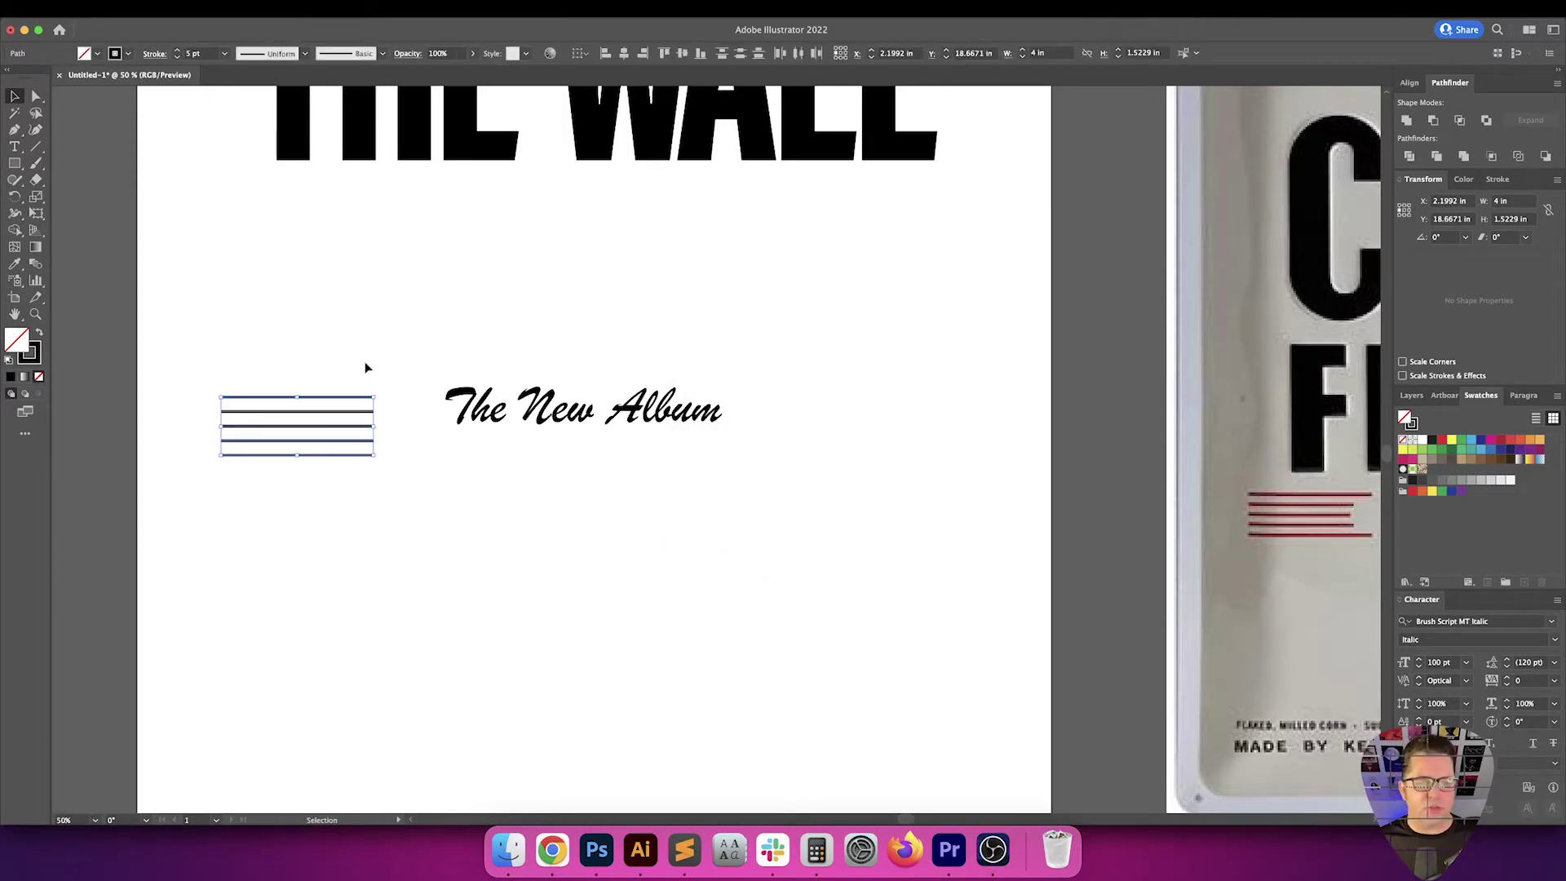
Shorten the three middle lines to a width of 3.5 in, keeping their left ends in place, and deselect them
left_click(403, 473)
key("a")
left_click_drag(374, 398, 352, 444)
key("super+z")
key("v")
key("a")
left_click(386, 410)
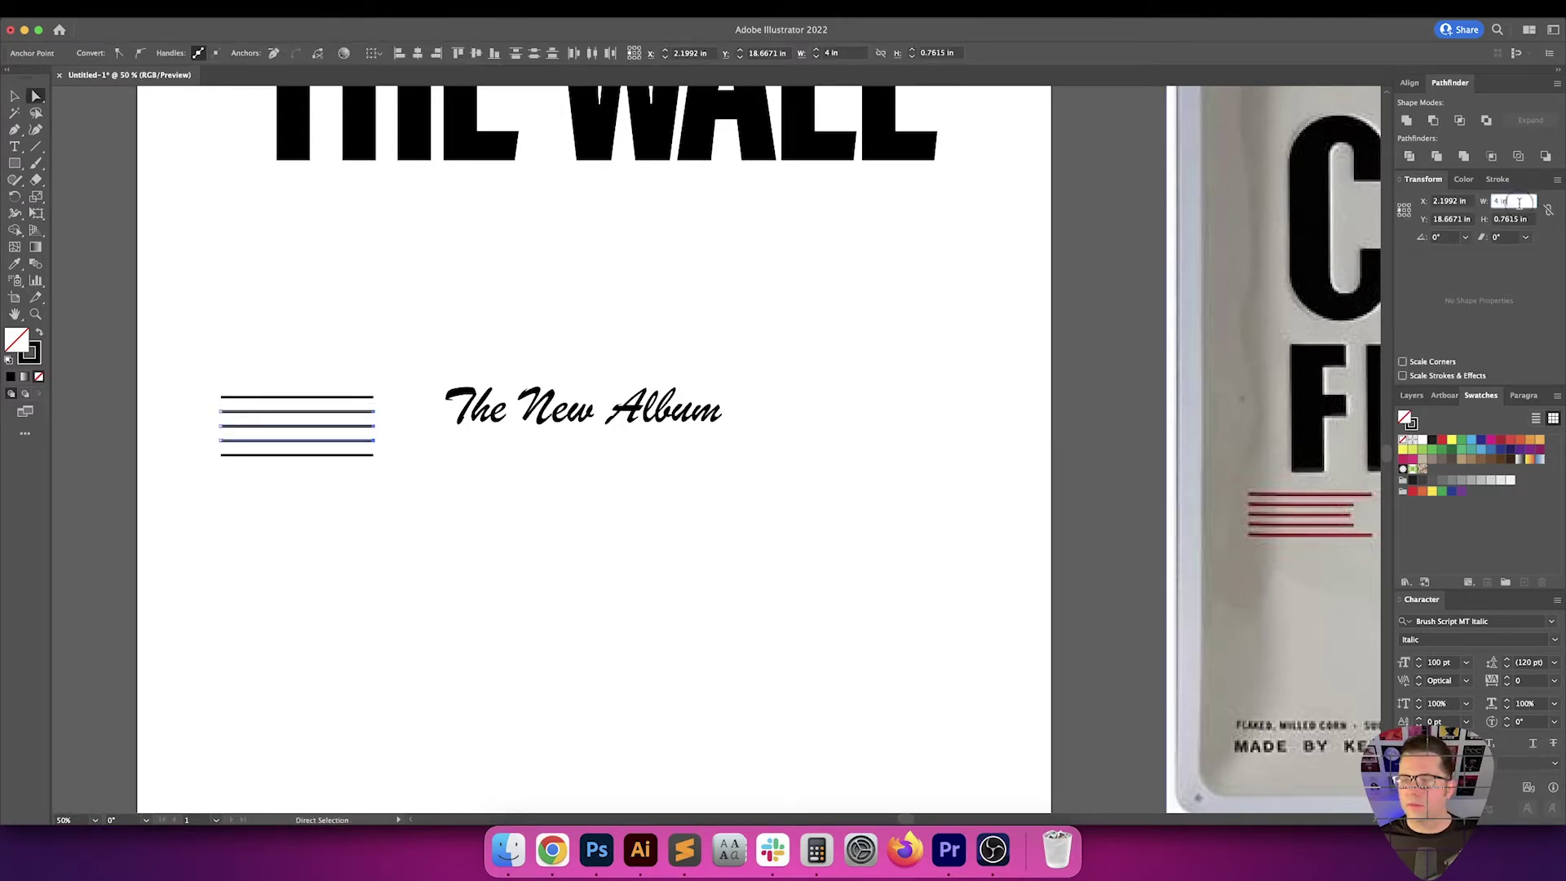
key("shift+Down")
key("Up")
key("Up")
key("Up")
key("Up")
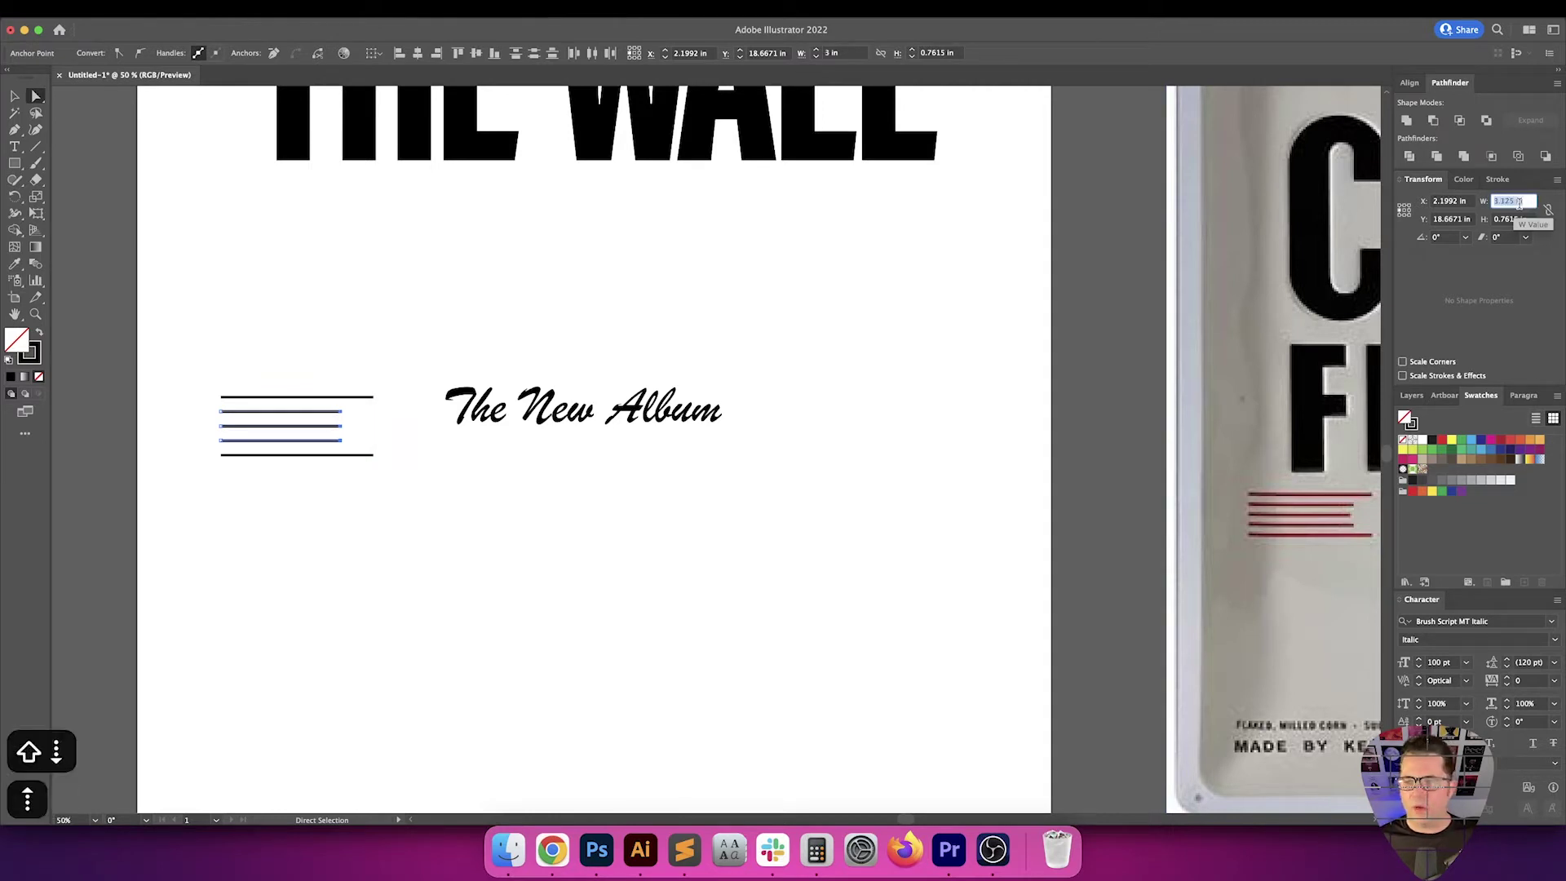
key("Return")
key("v")
left_click(659, 531)
Select all five lines beside The New Album and group them
key("space")
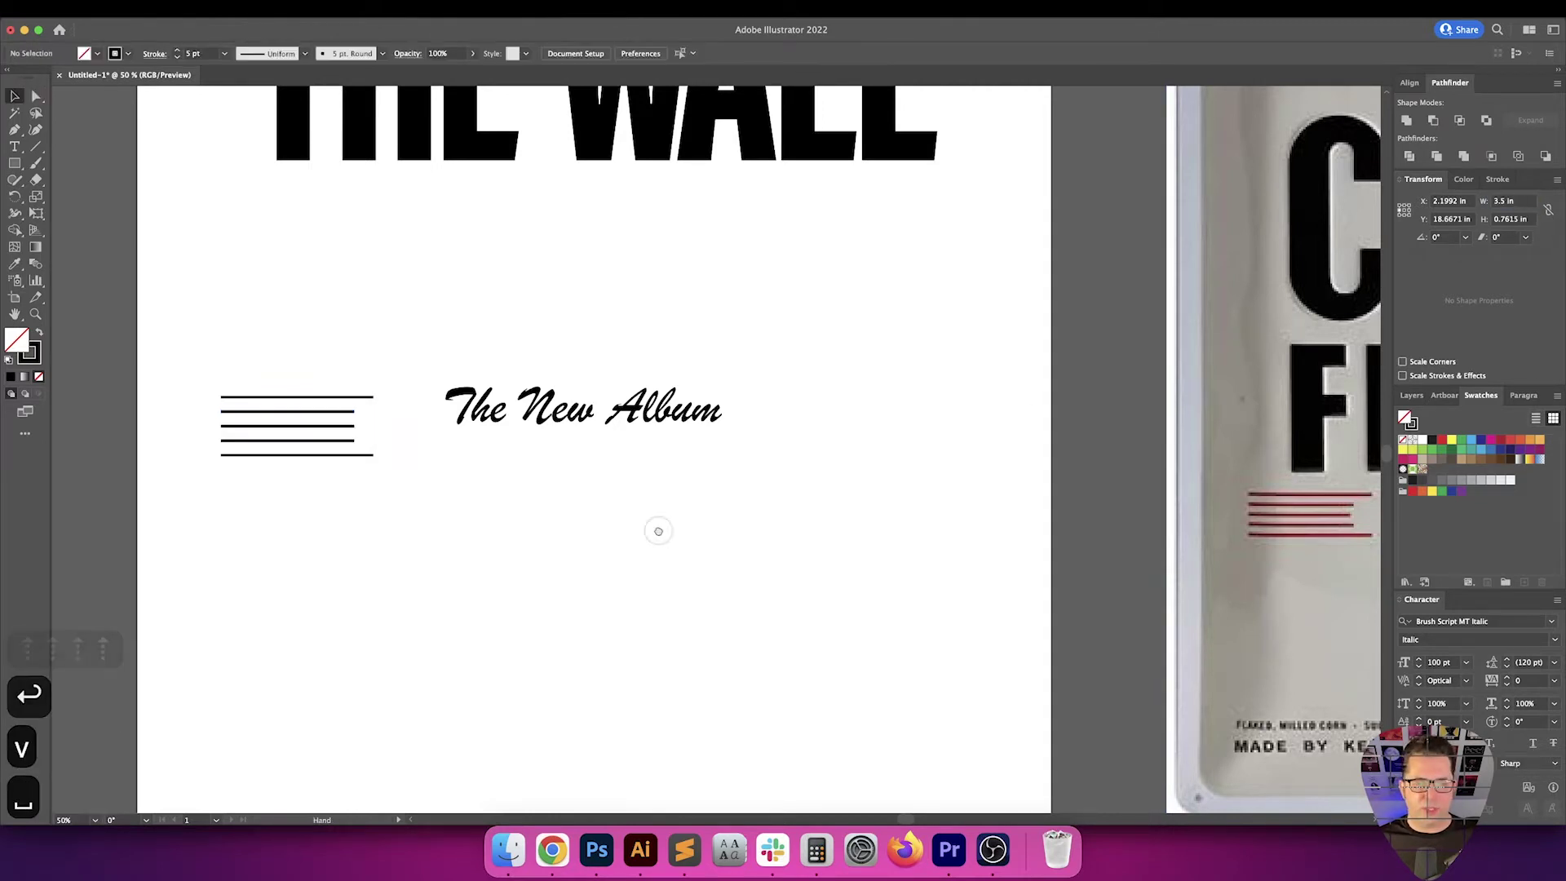
left_click_drag(658, 531, 682, 551)
key("v")
key("v")
key("space")
left_click_drag(474, 516, 396, 522)
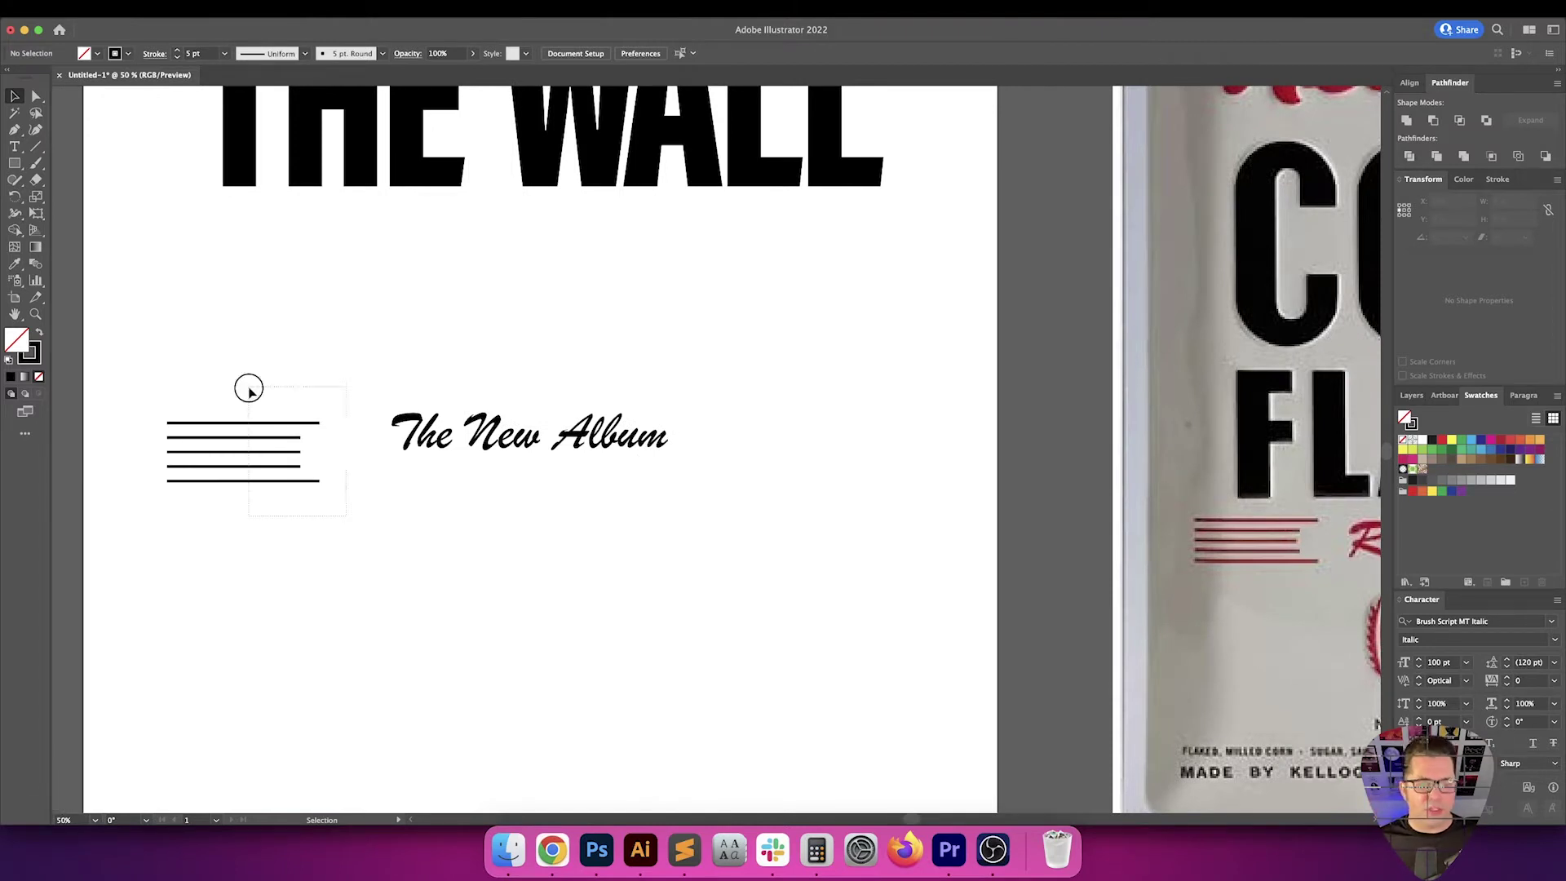
left_click_drag(249, 389, 245, 385)
left_click(368, 359)
left_click_drag(351, 373, 204, 540)
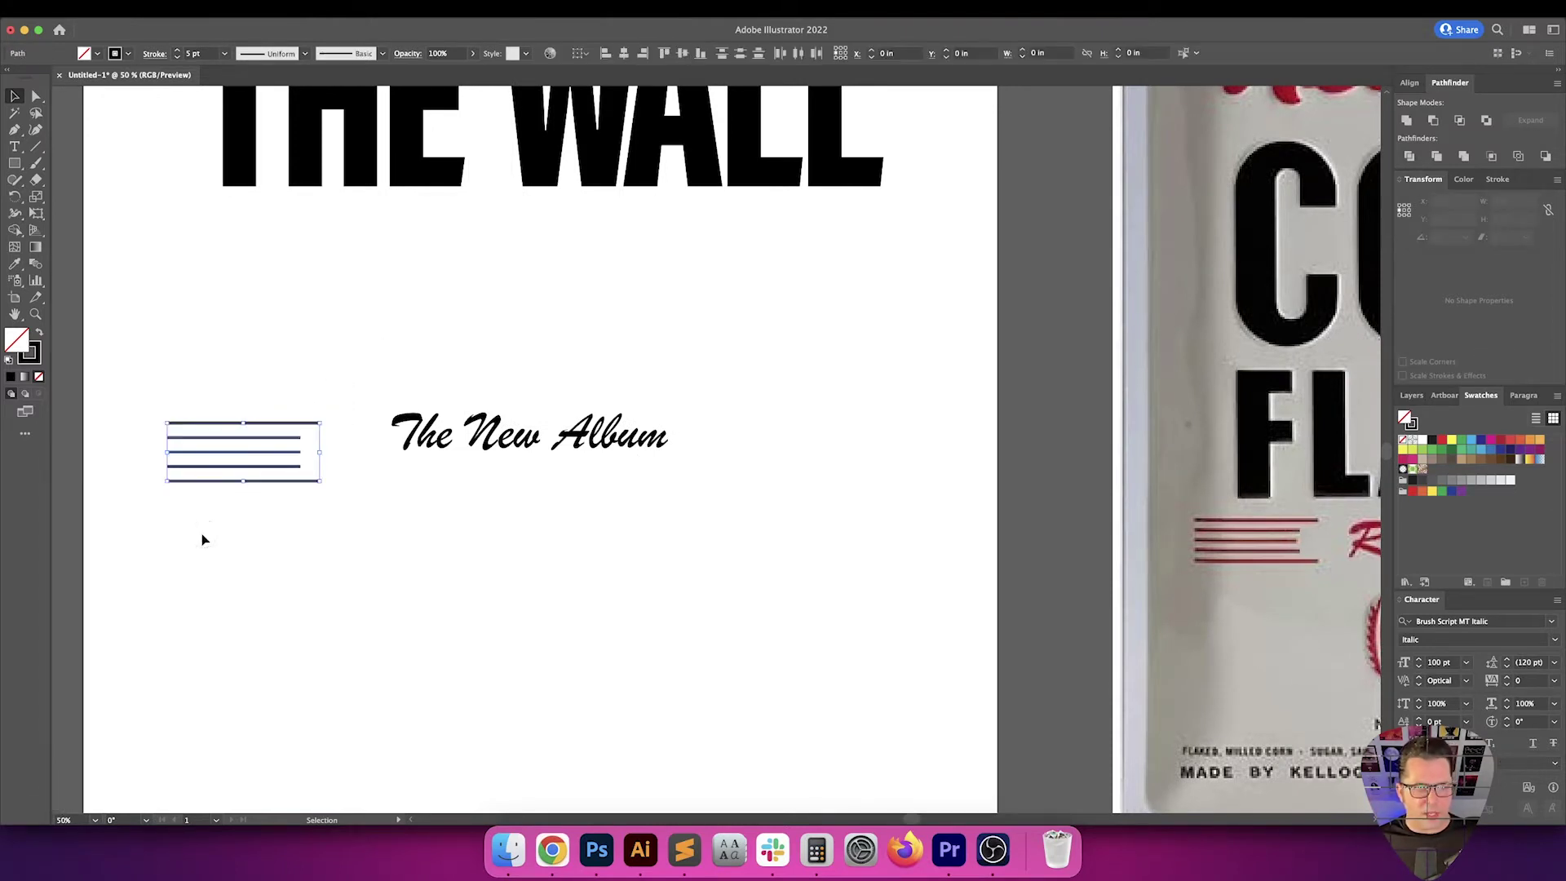
key("super+g")
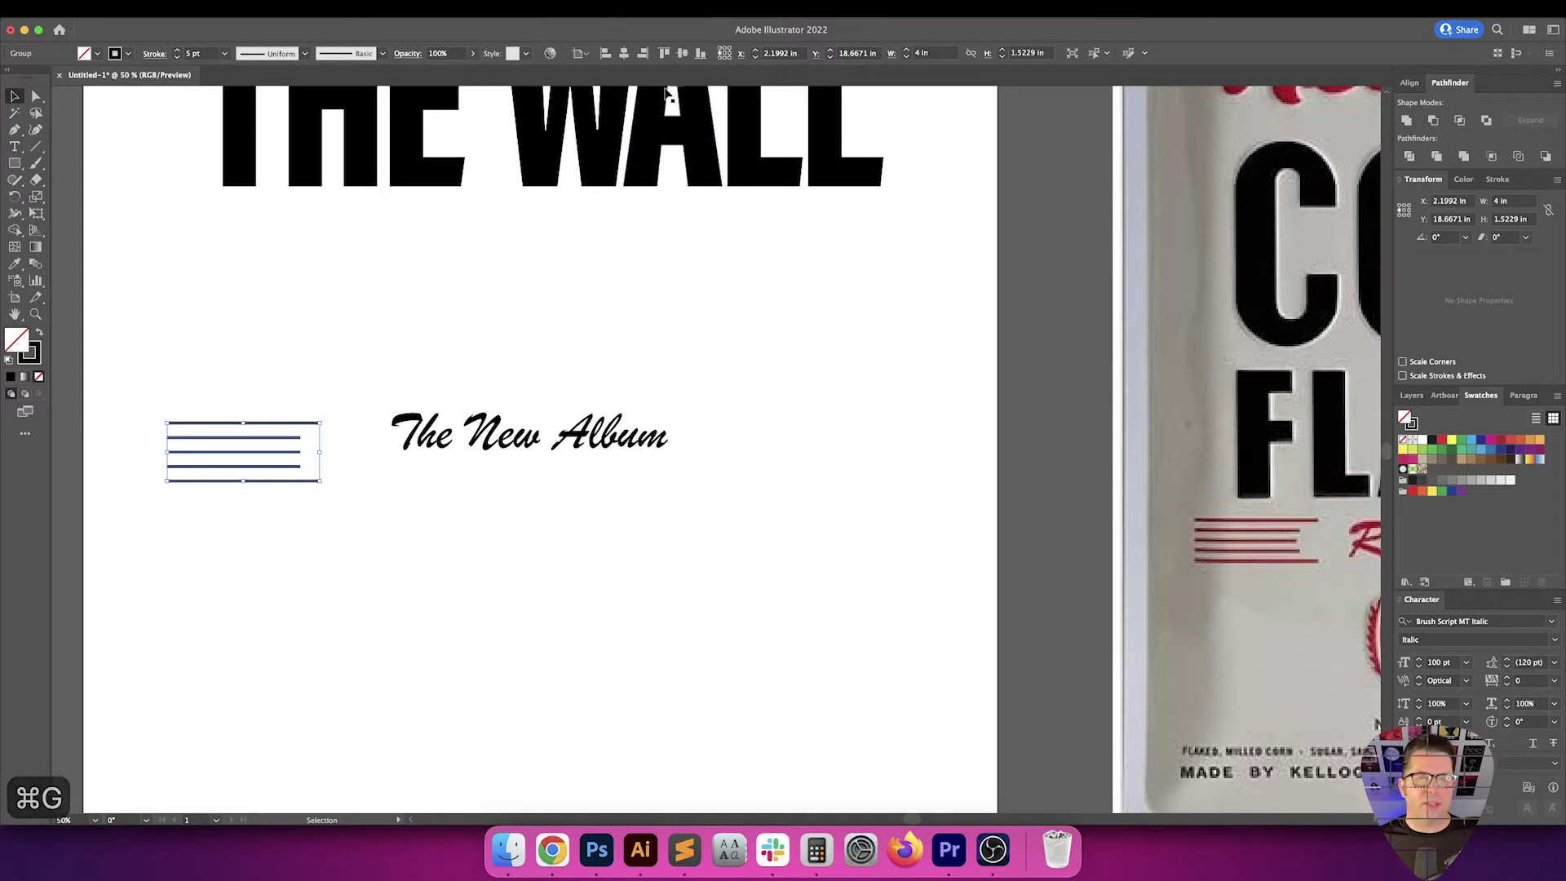
Align the line group and The New Album text on their vertical centers, and deselect both
left_click(579, 448, "shift")
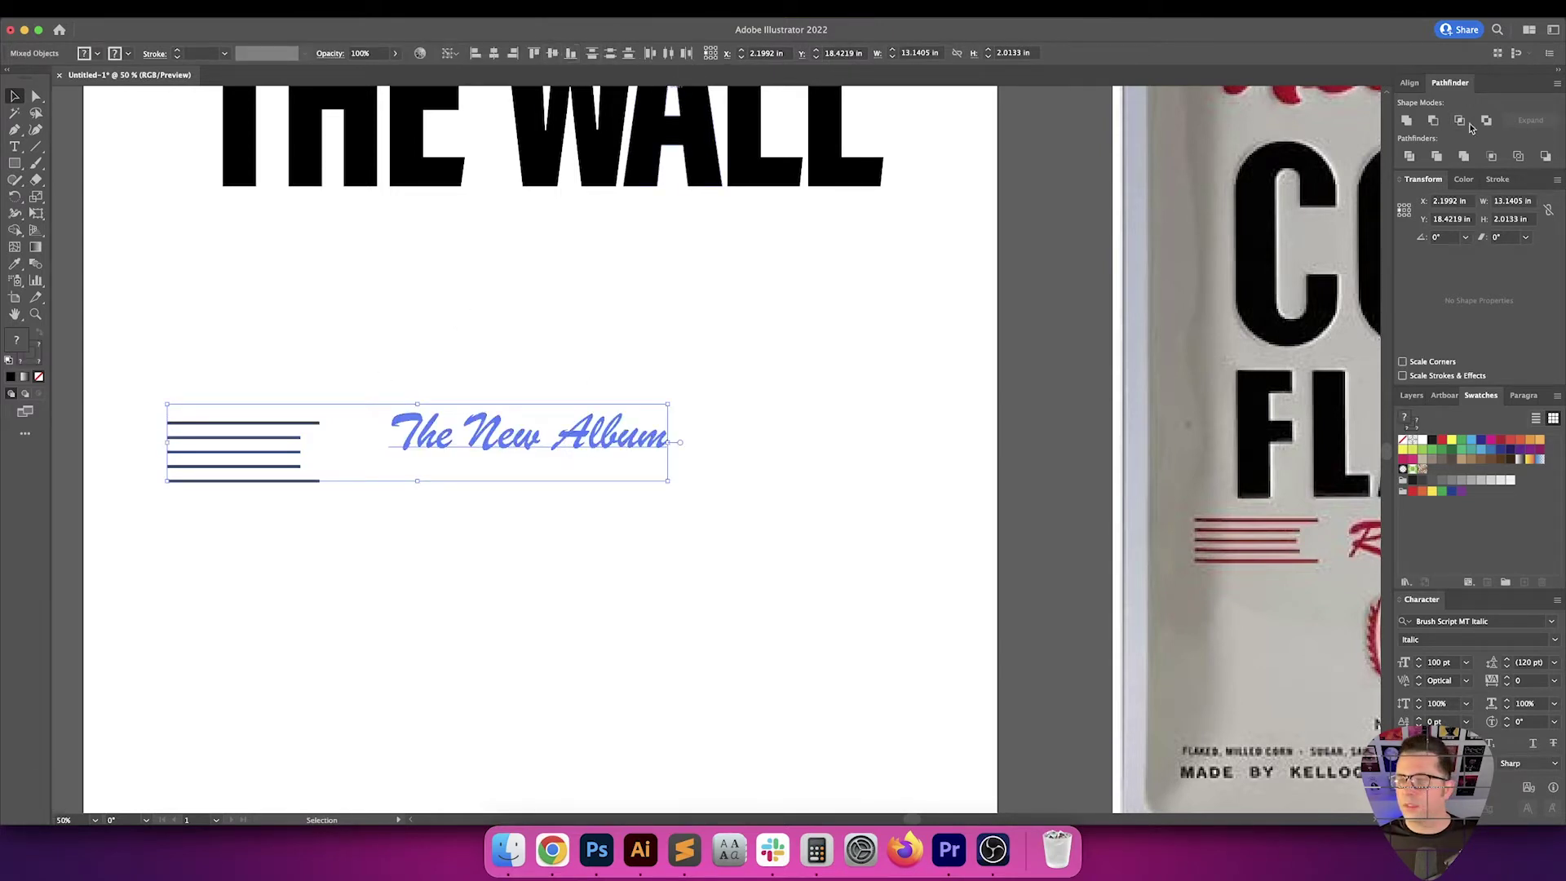
left_click(1421, 82)
left_click(1528, 121)
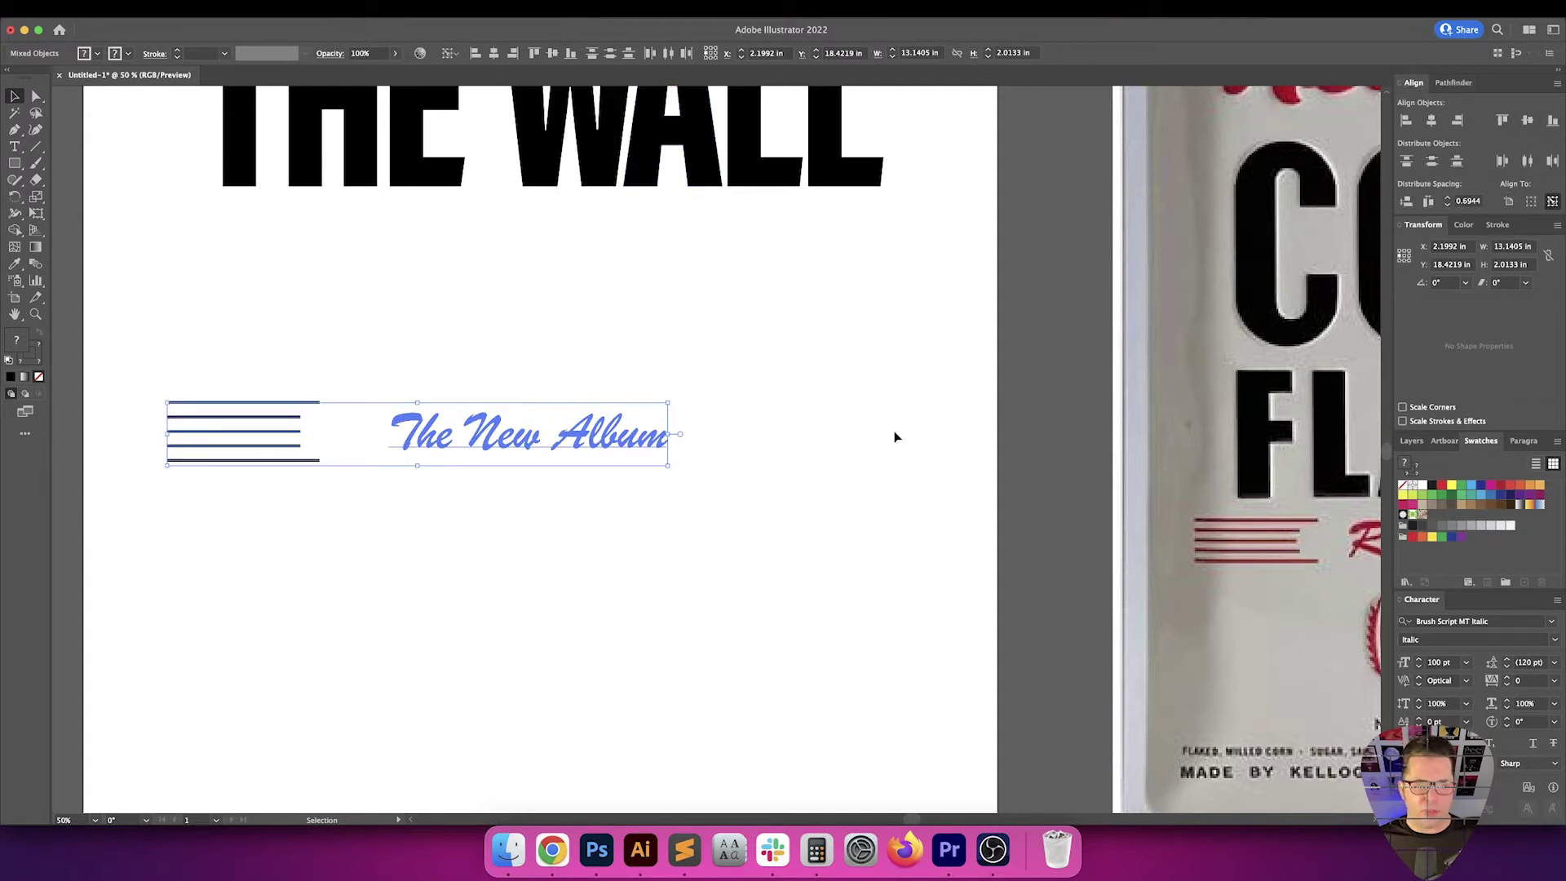
left_click(815, 441)
Copy the line group about 15.8 in horizontally to the other side of The New Album and reflect the copy across the vertical axis
key("v")
key("v")
key("v")
left_click_drag(777, 458, 828, 460)
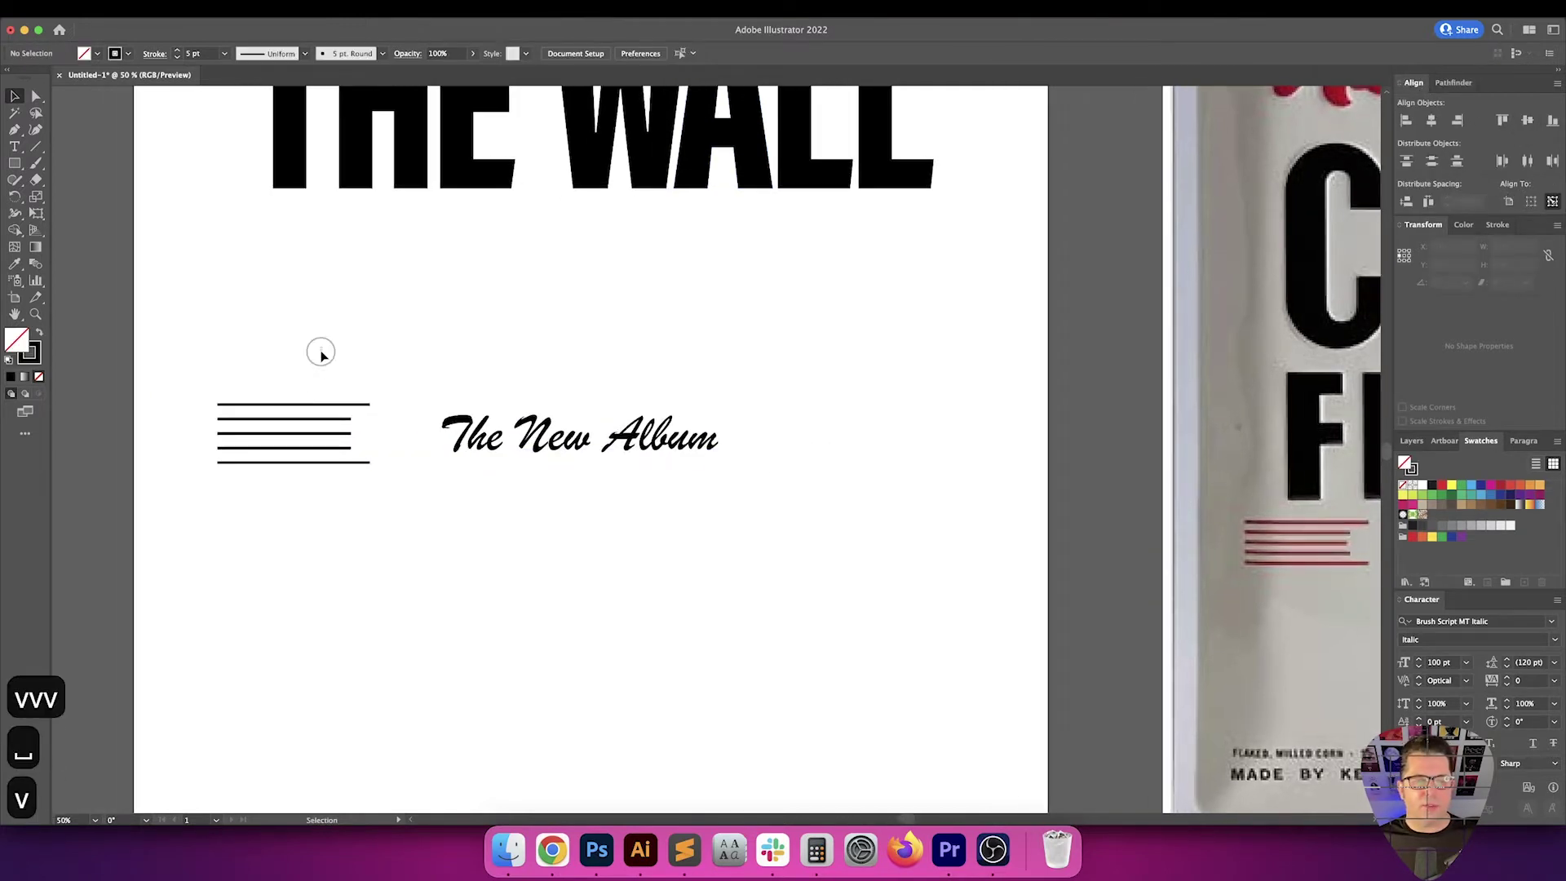
left_click(298, 447)
left_click_drag(311, 448, 909, 444)
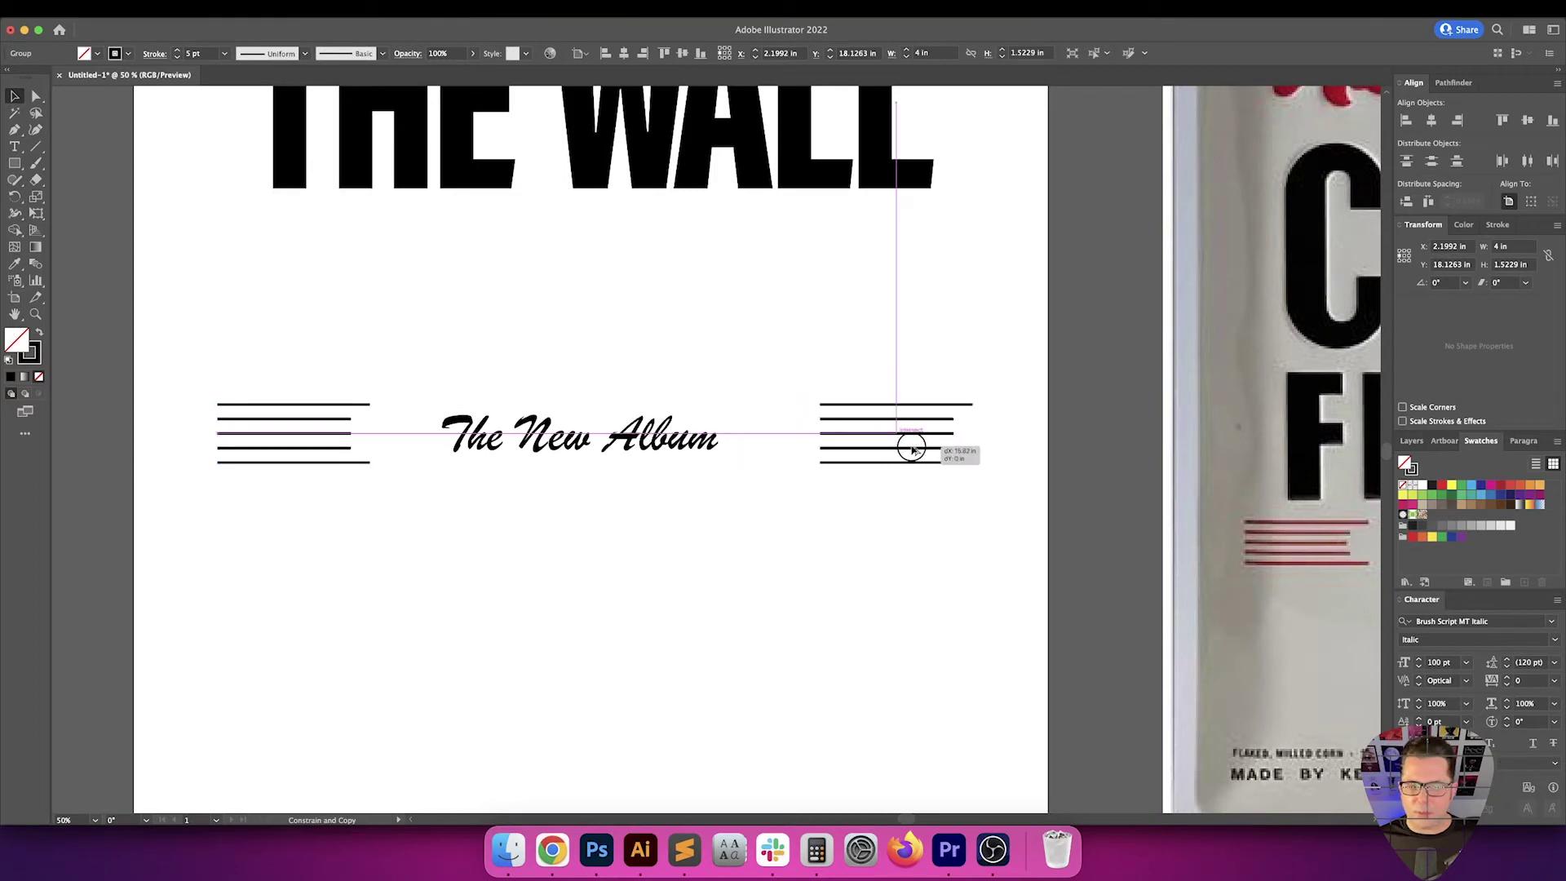
right_click(916, 449)
mouse_move(1030, 622)
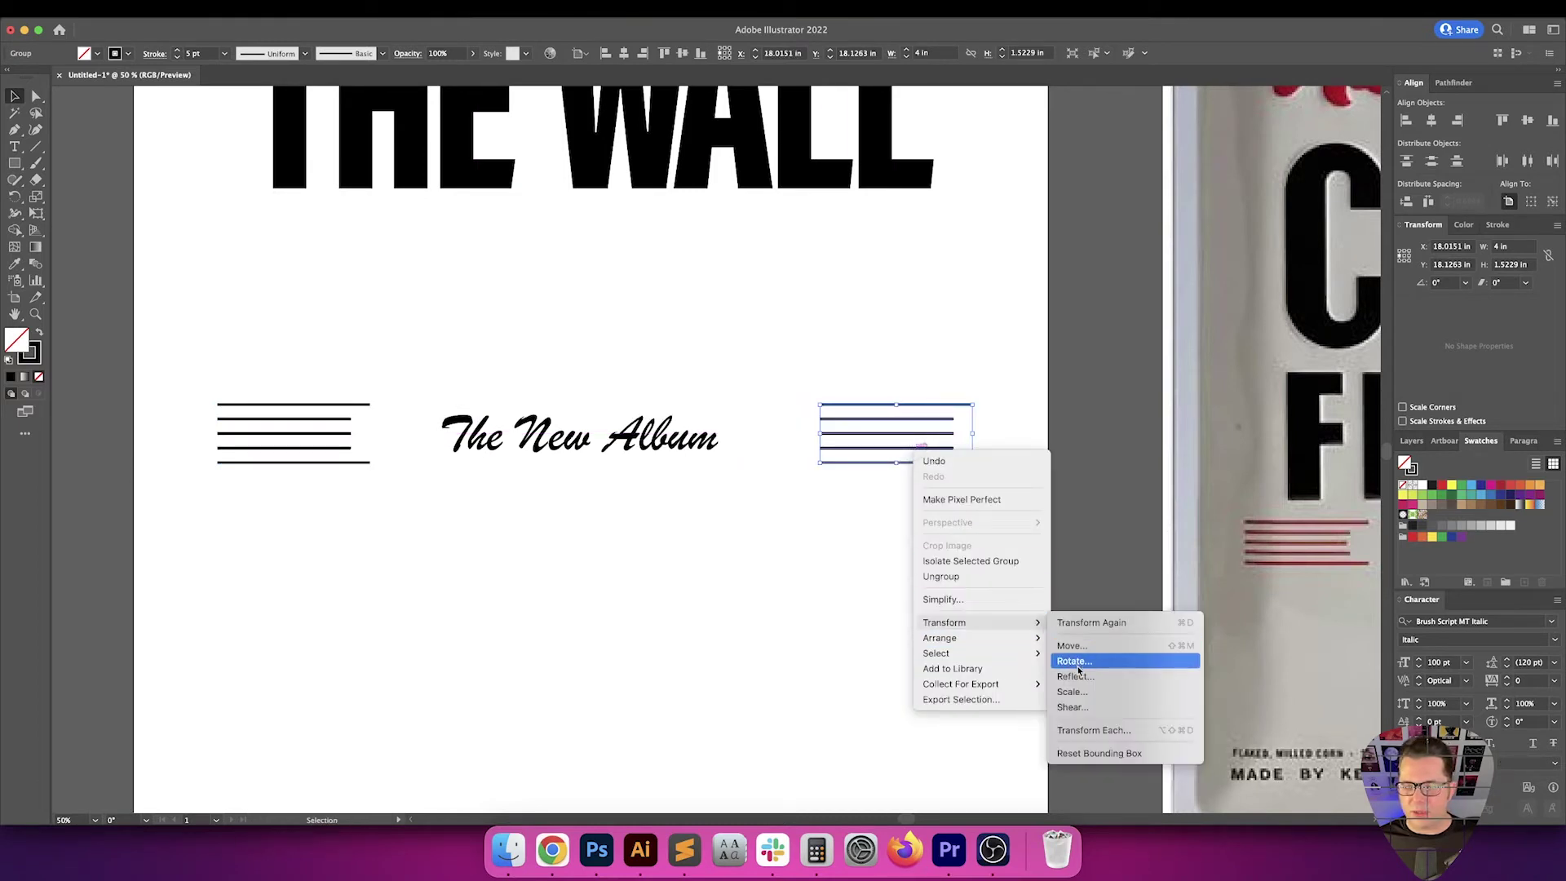
left_click(1076, 677)
key("Return")
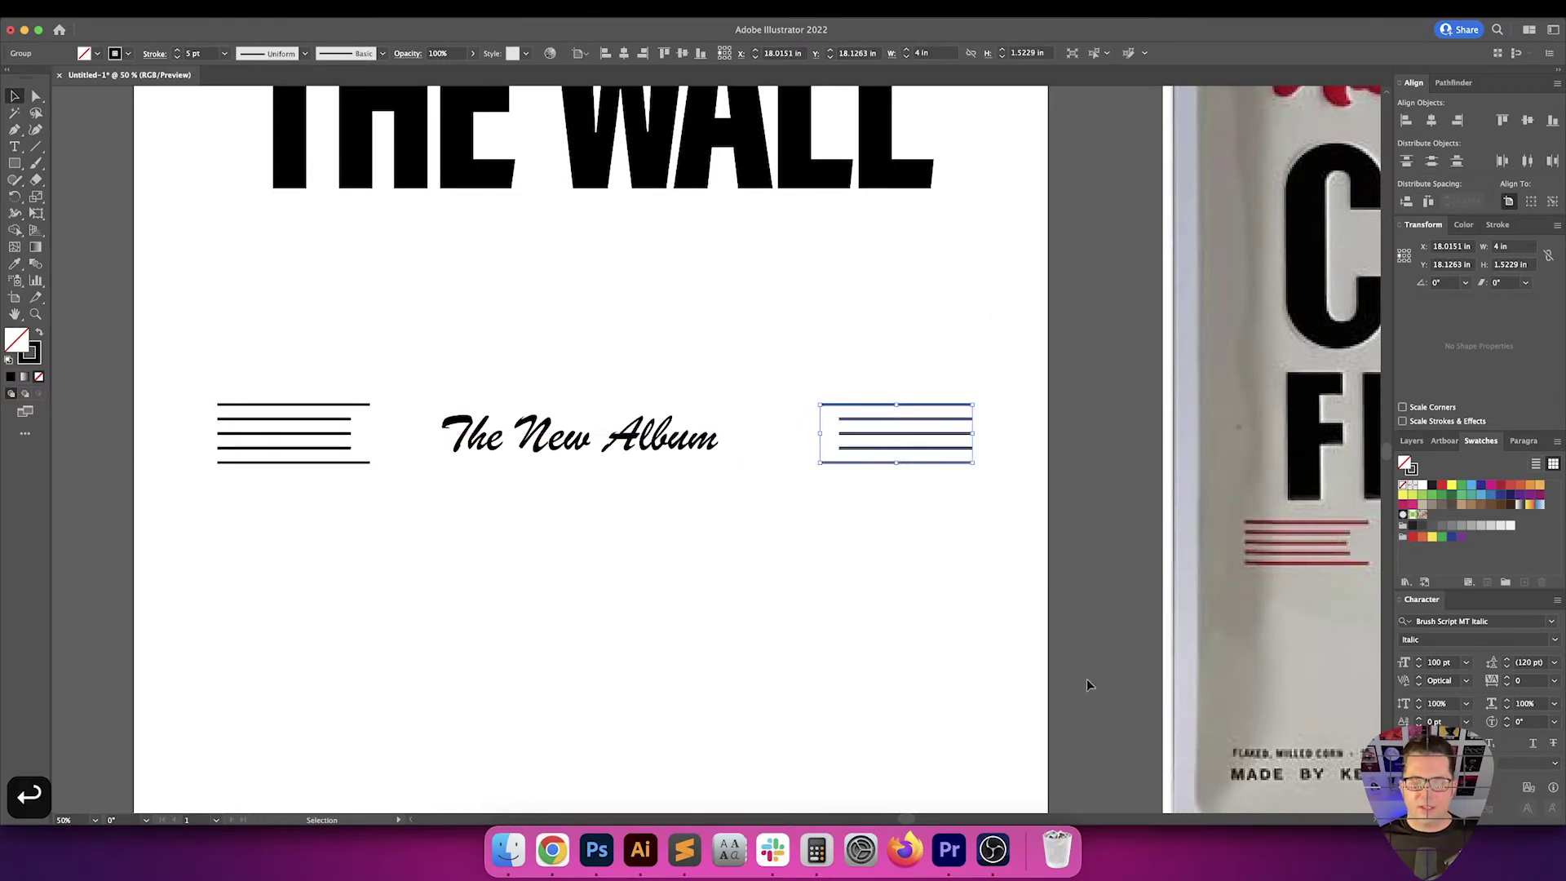
Center The New Album text horizontally on the artboard and deselect it
left_click(873, 623)
key("v")
key("v")
key("v")
left_click(574, 437)
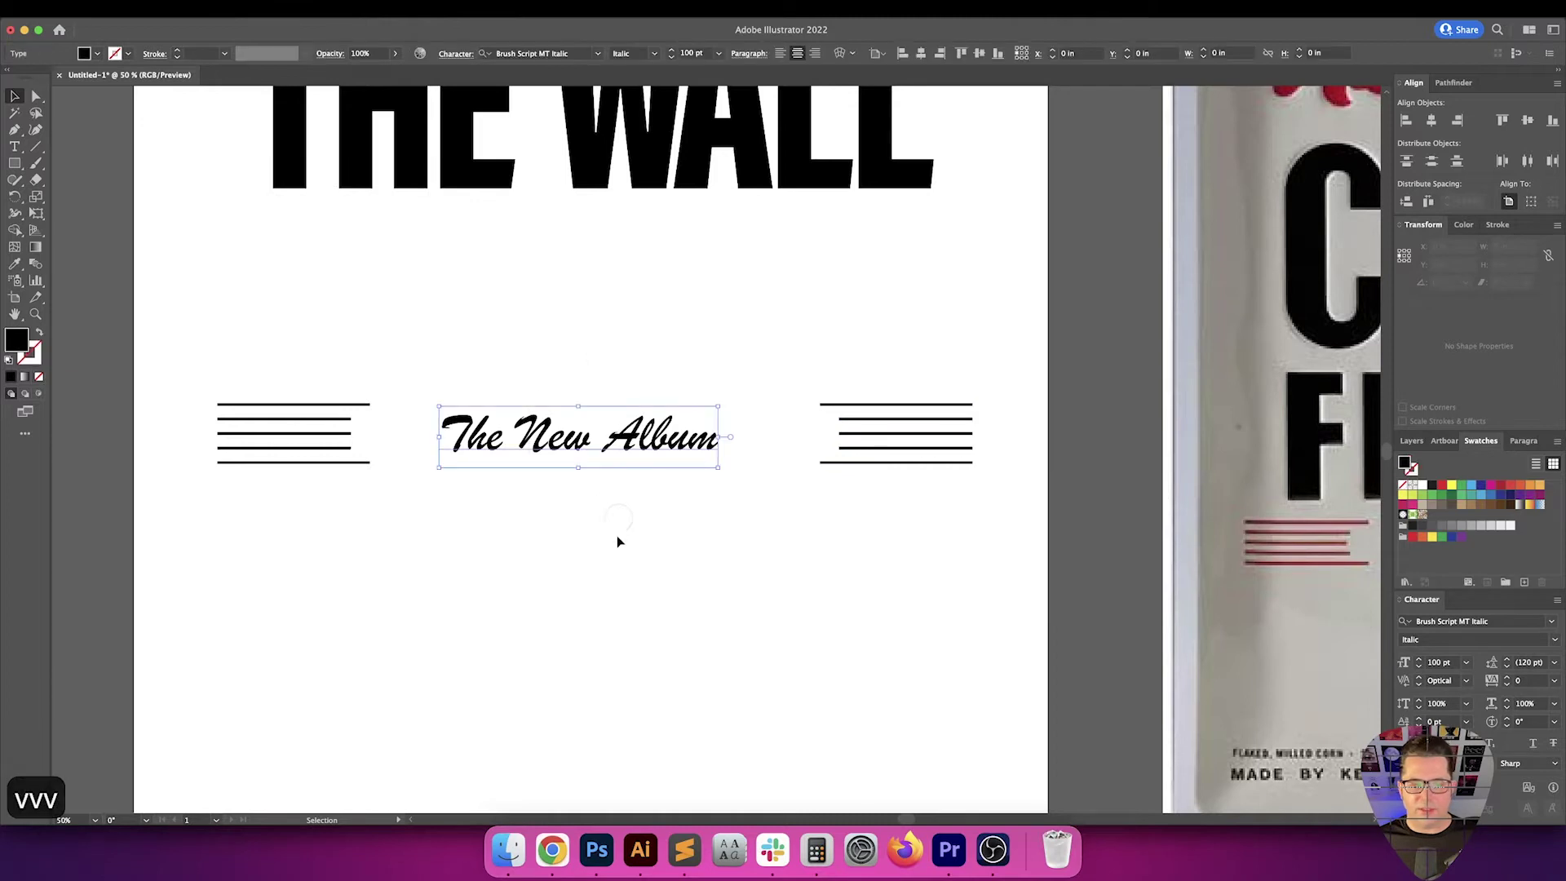
left_click(1430, 121)
left_click(755, 318)
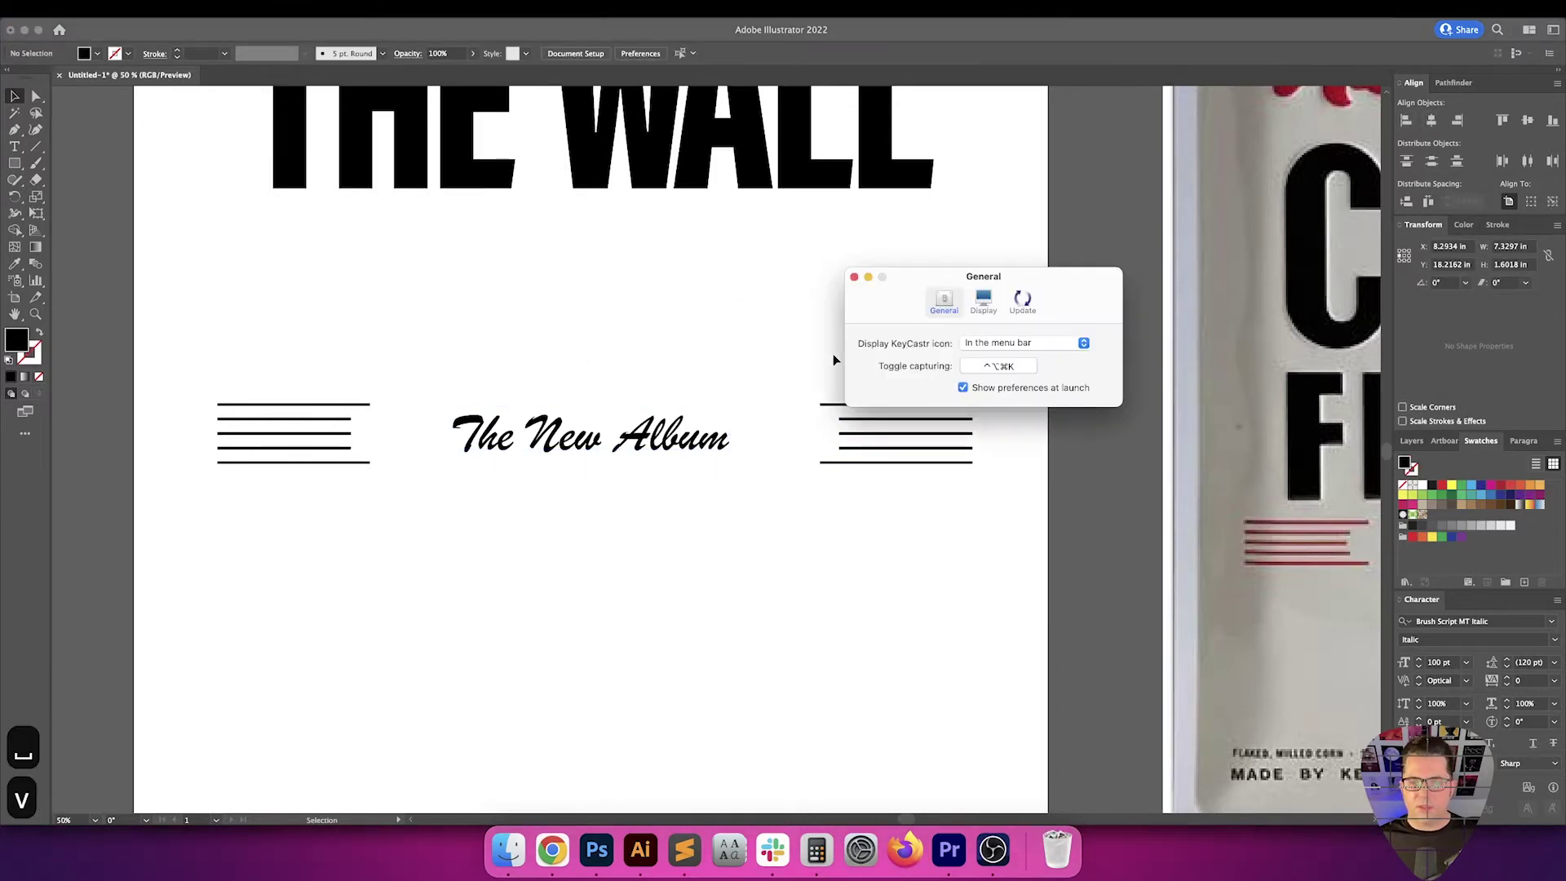
Dismiss the KeyCastr preferences window and compare the whole poster with the Kellogg's Corn Flakes reference
key("Escape")
left_click(790, 305)
key("v")
key("v")
left_click_drag(693, 340, 527, 539)
key("space")
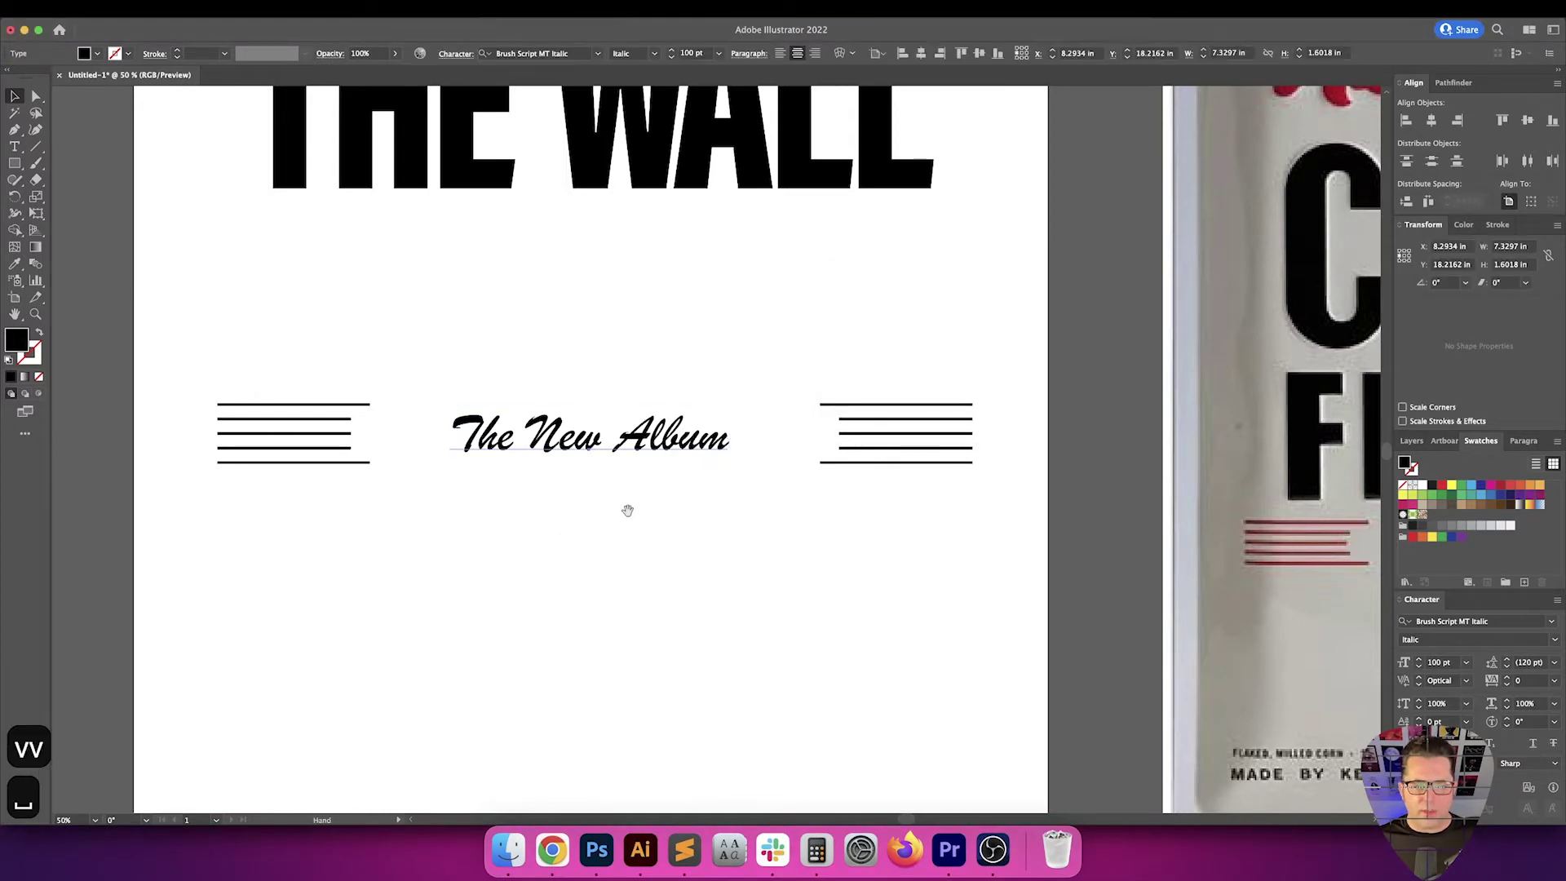
left_click_drag(627, 510, 656, 564)
key("super+0")
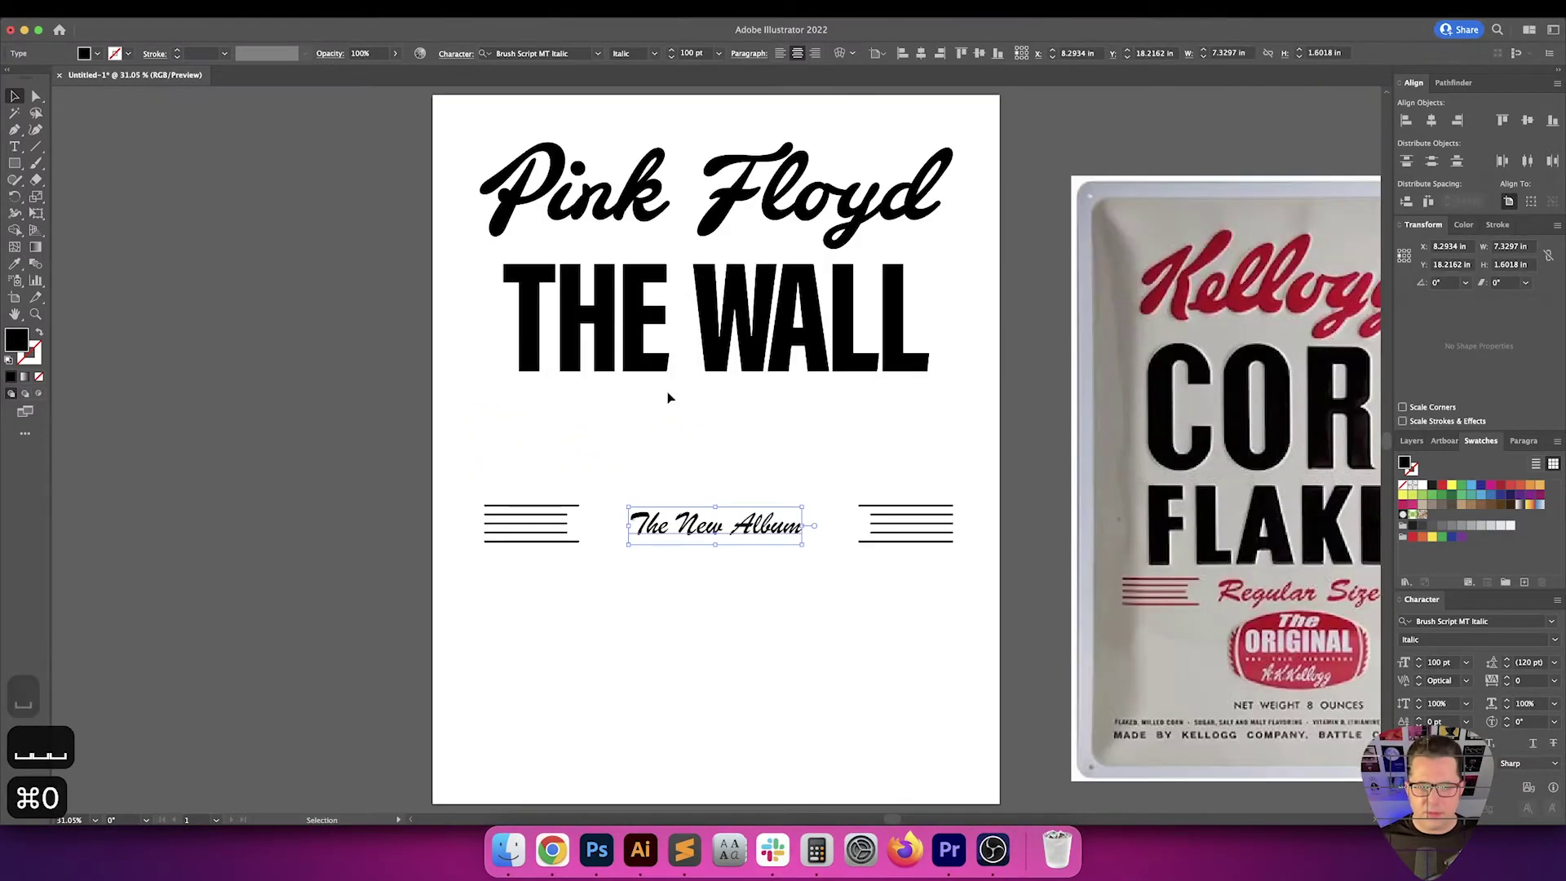
left_click(775, 418)
scroll(619, 433, "right", 5)
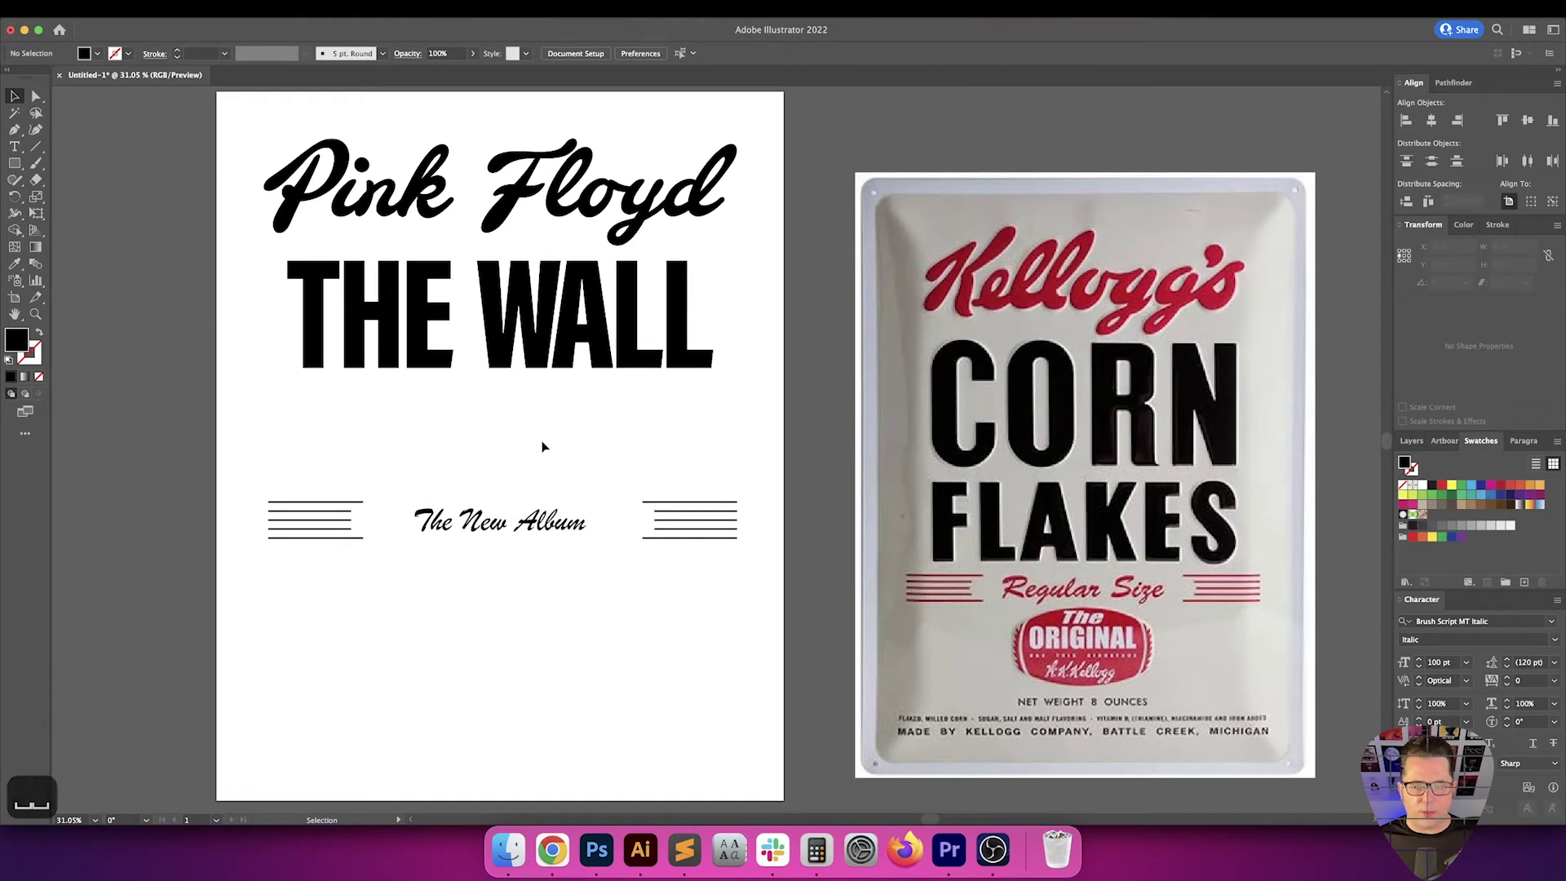
Set the font size of The New Album to 150 pt and deselect the text
left_click(517, 541)
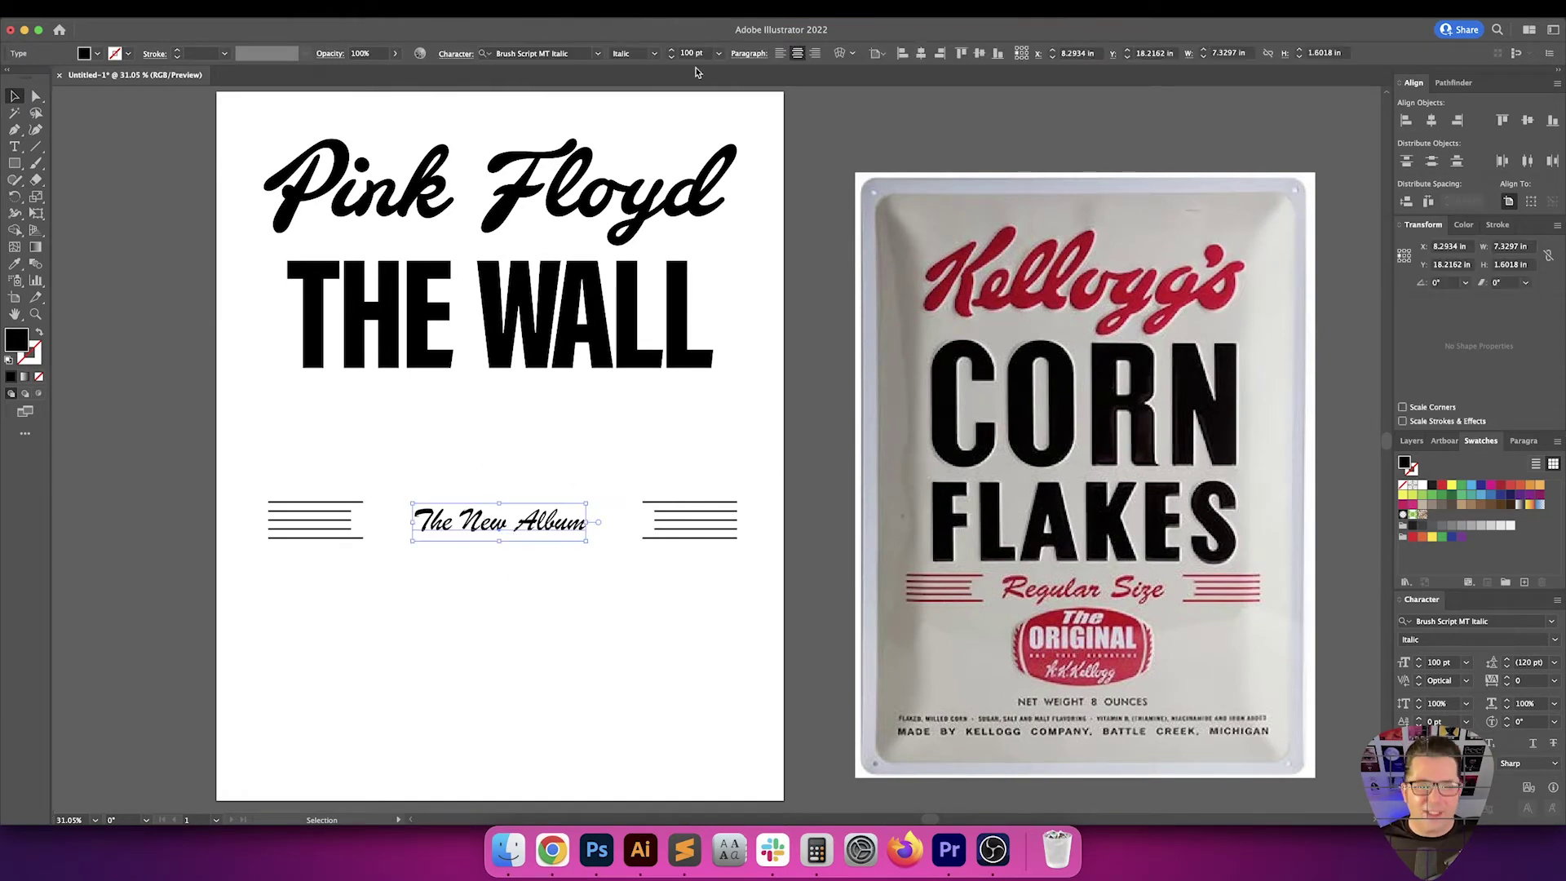
key("shift+Up")
key("shift+Up")
key("shift+Up")
key("shift+Up")
key("shift+Up")
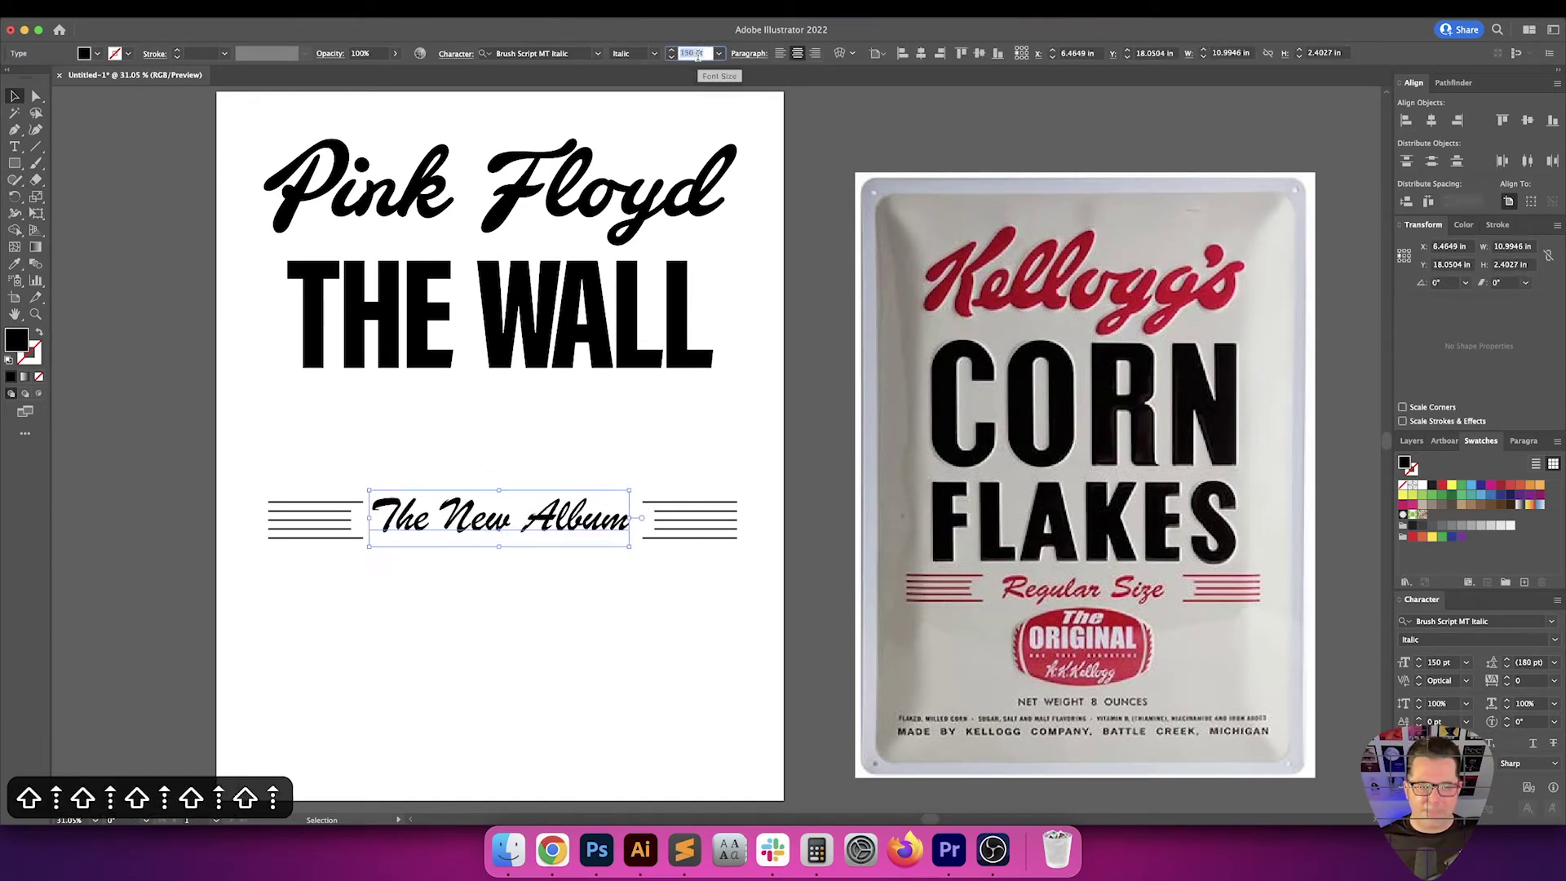
key("Return")
left_click(653, 443)
key("space")
left_click_drag(661, 441, 688, 438)
key("v")
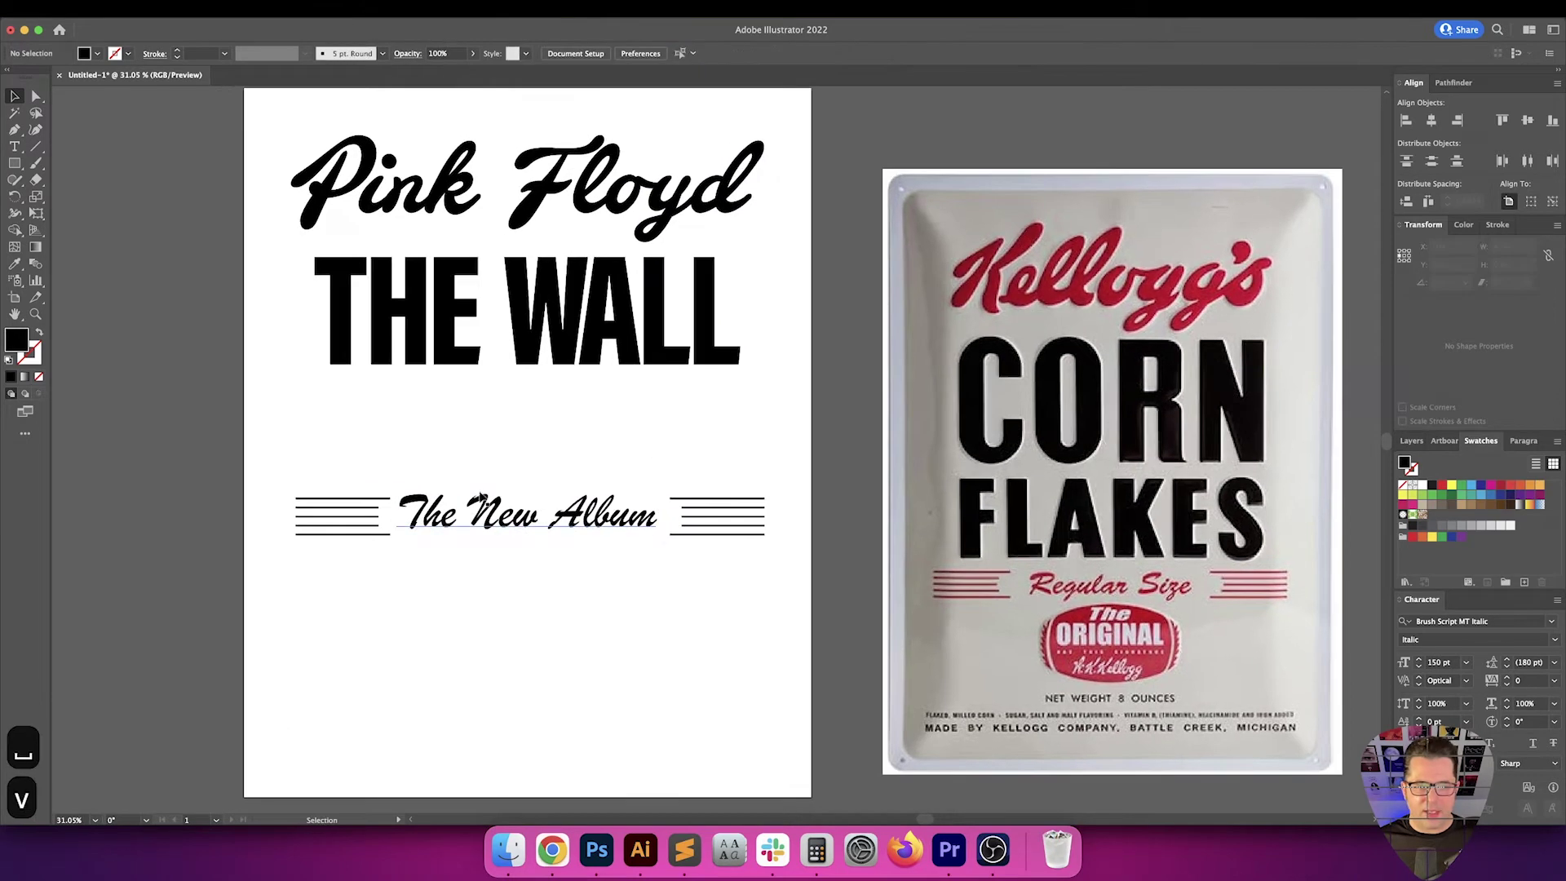
Set the X position of the line group before The New Album to 2 in
left_click_drag(301, 507, 365, 634)
left_click_drag(308, 433, 368, 582)
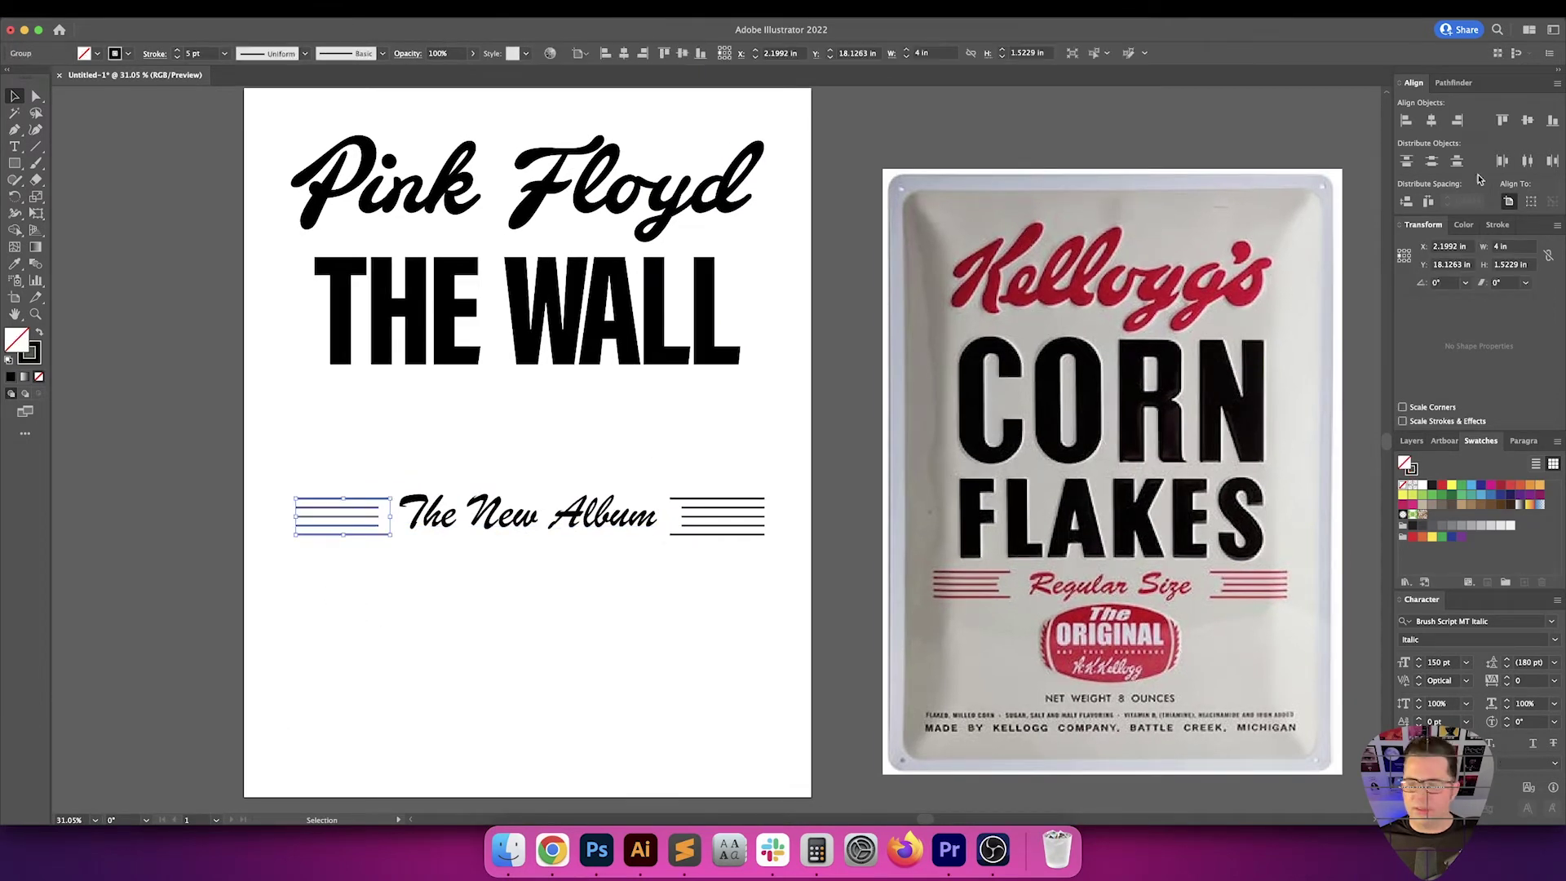
type("2")
key("Return")
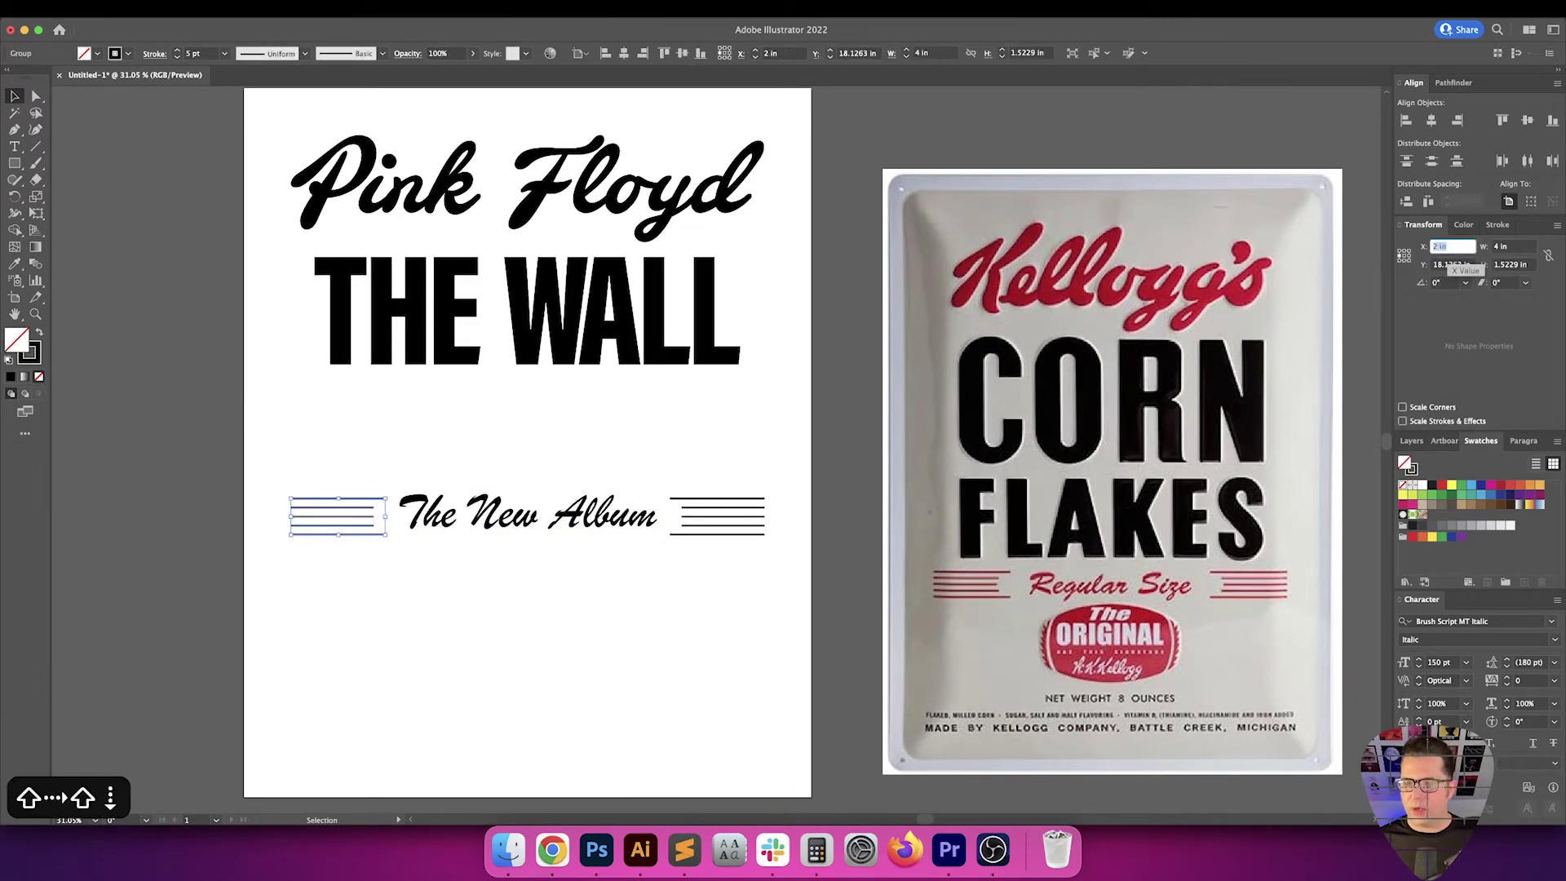
key("Return")
Align the line group after The New Album to the artboard's right edge and move it -2 in horizontally
left_click_drag(755, 433, 686, 642)
left_click(644, 54)
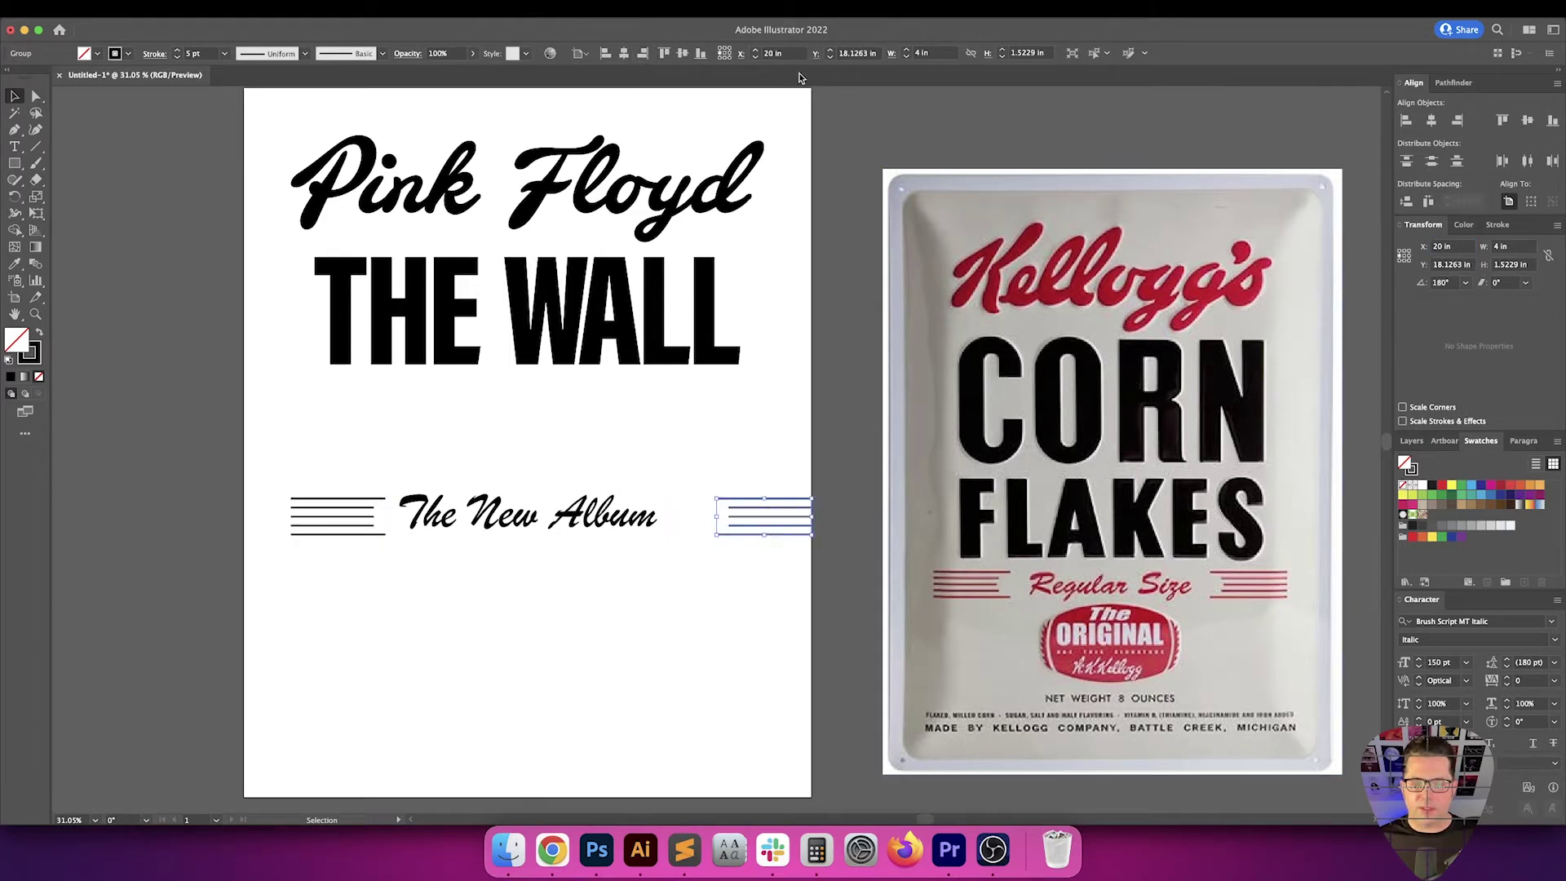
key("Return")
type("-2")
key("Tab")
key("Return")
key("v")
key("v")
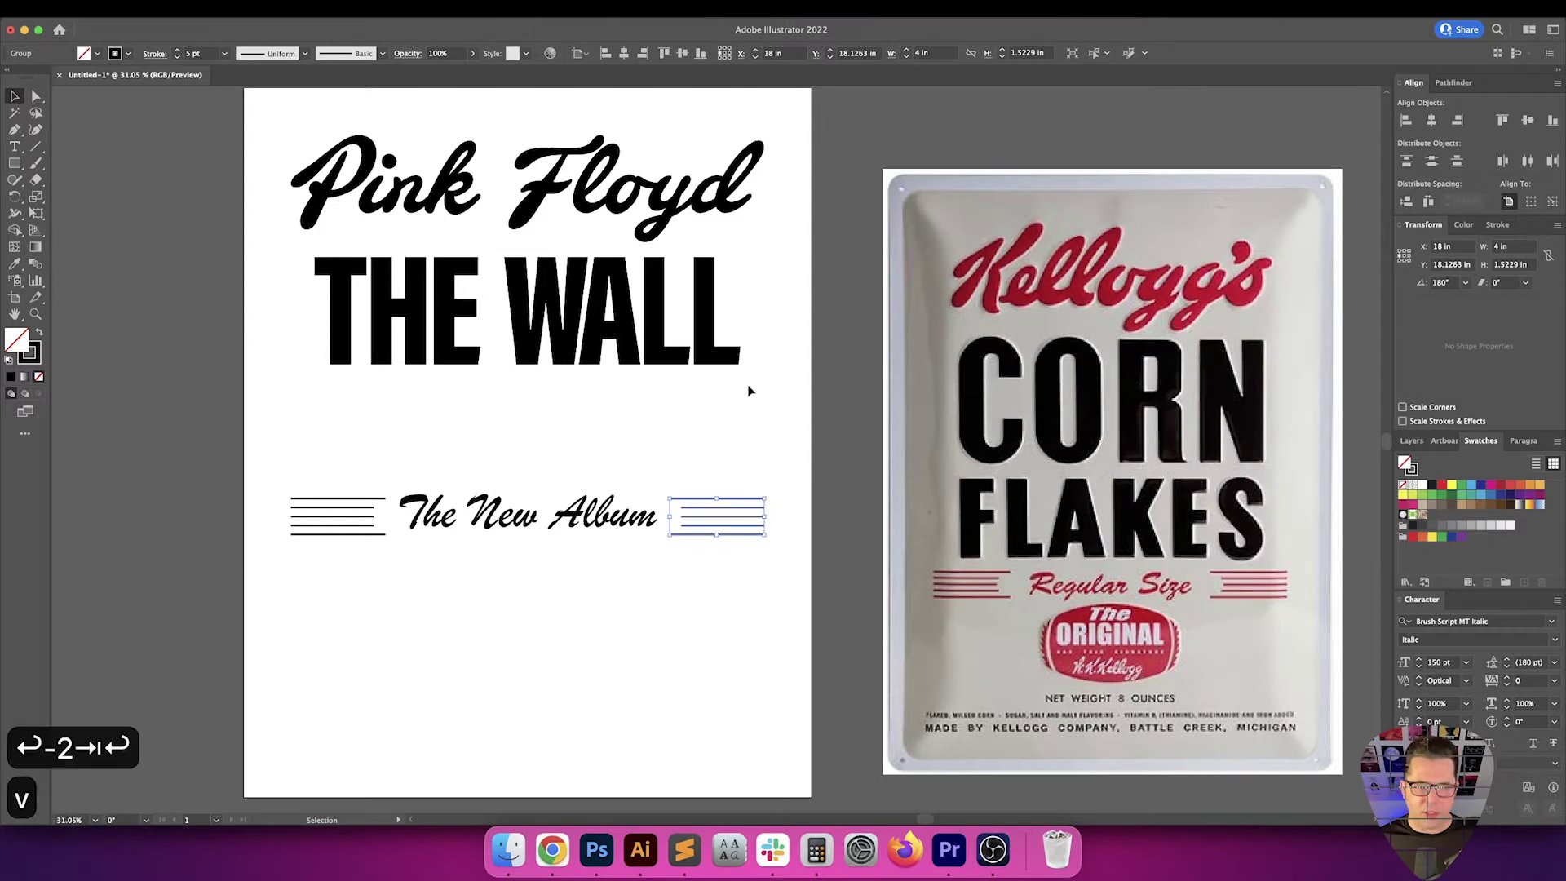
Check the X positions of both line groups and the overall width of The New Album row
left_click(722, 476)
left_click_drag(722, 477, 375, 653)
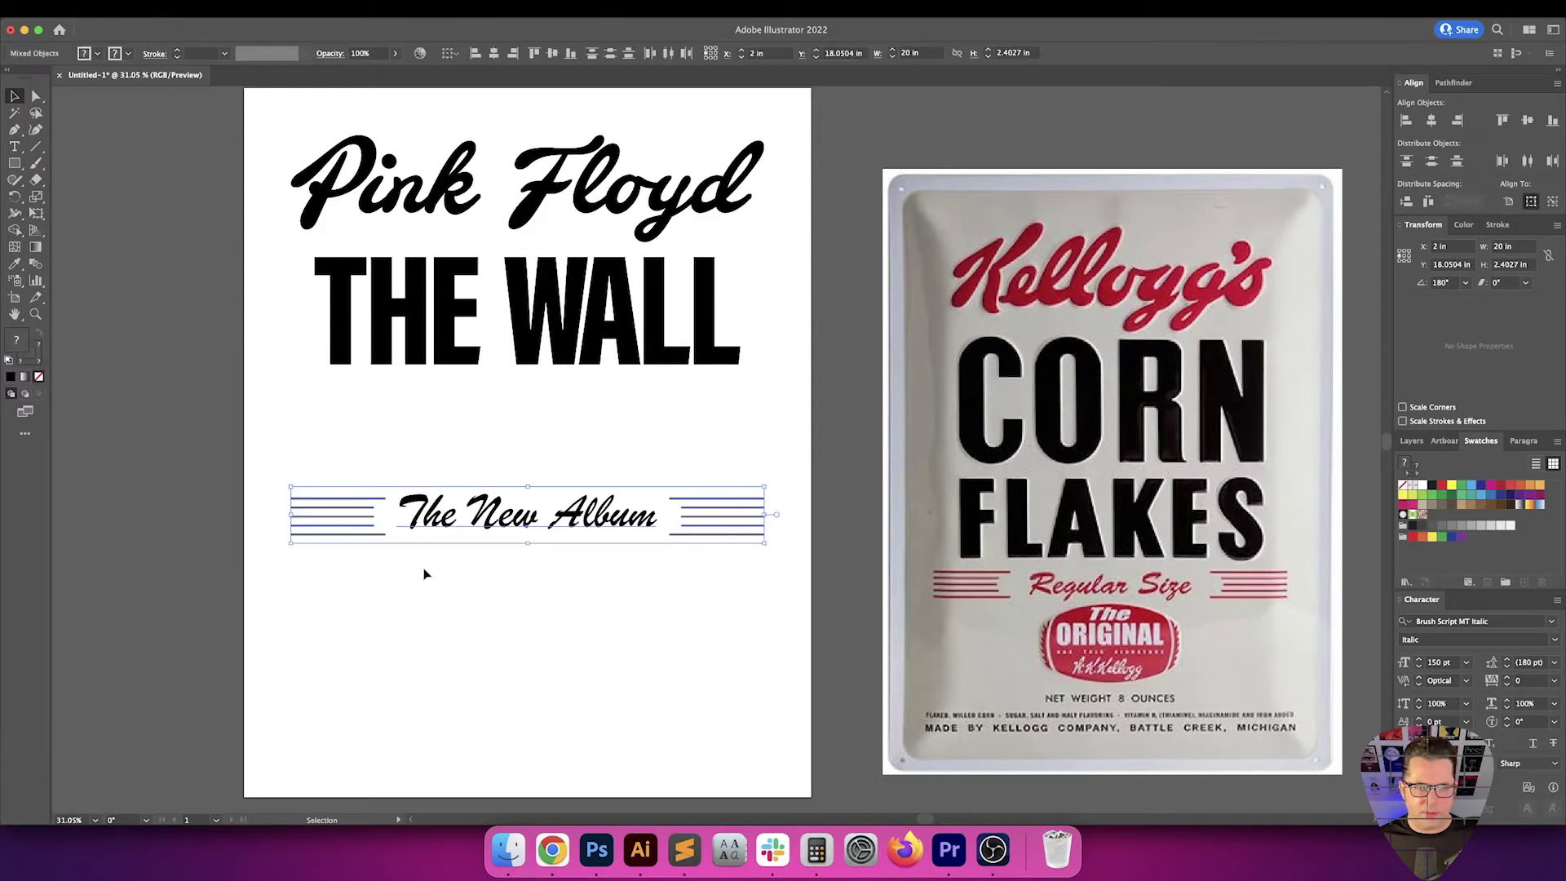
left_click(363, 454)
left_click(359, 512)
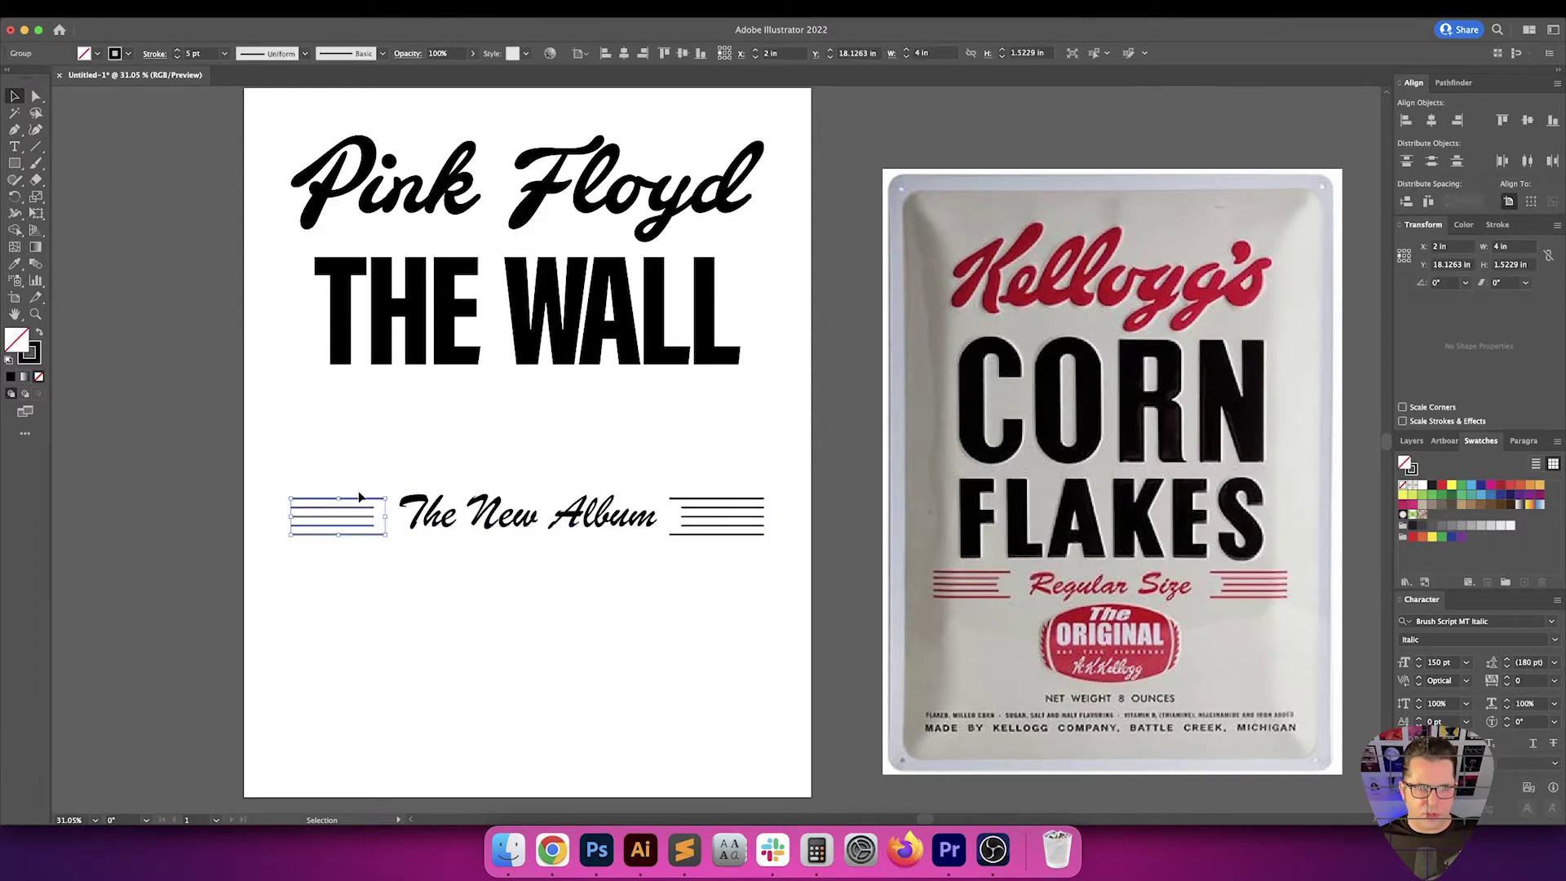
left_click(698, 521)
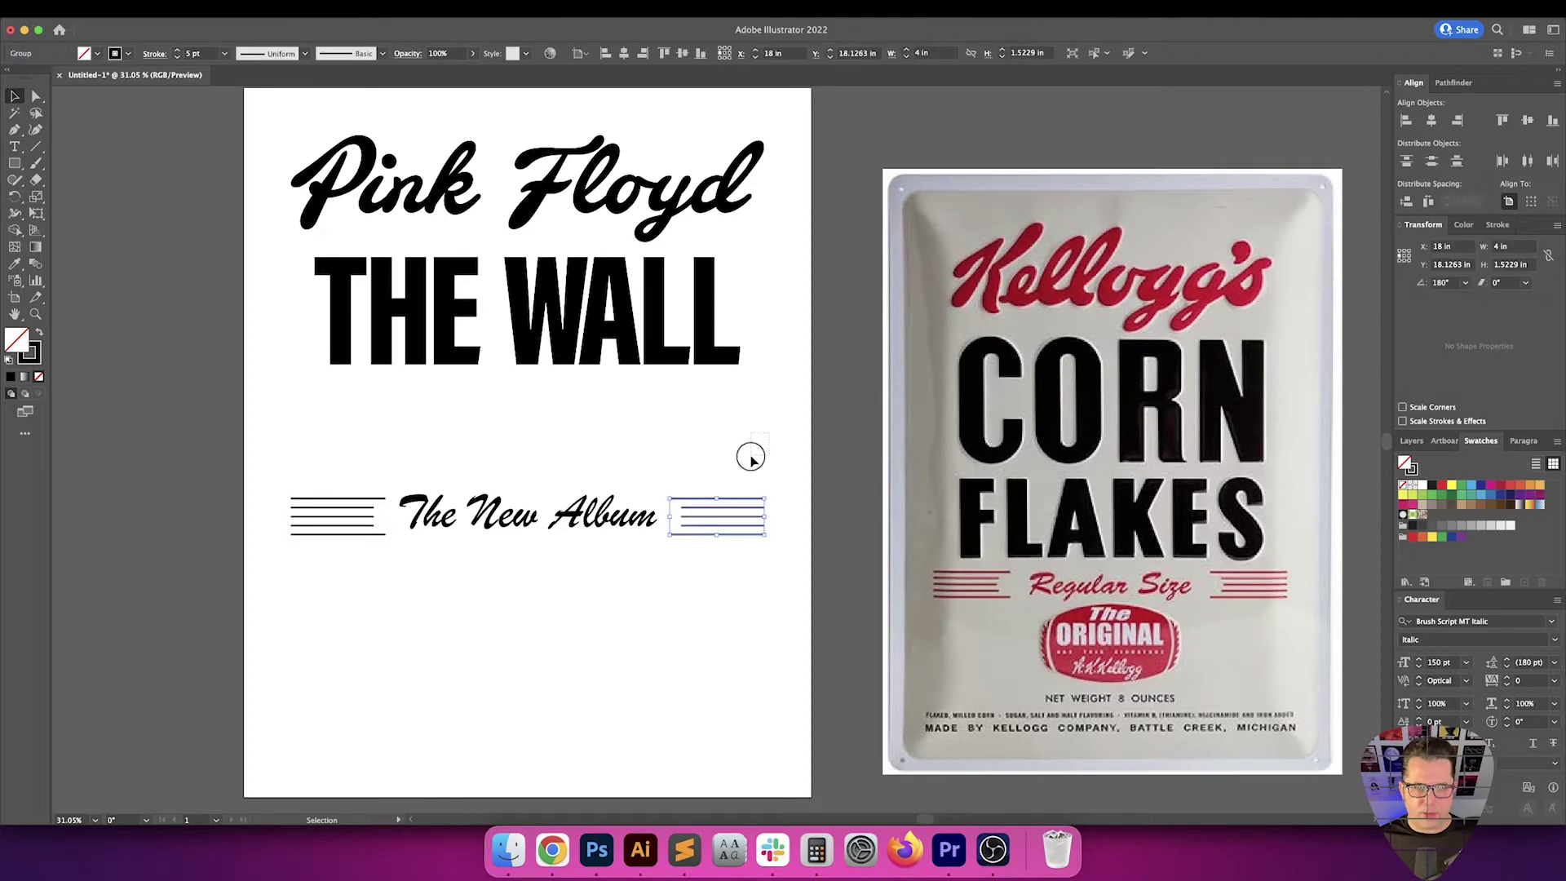
left_click_drag(370, 597, 371, 597)
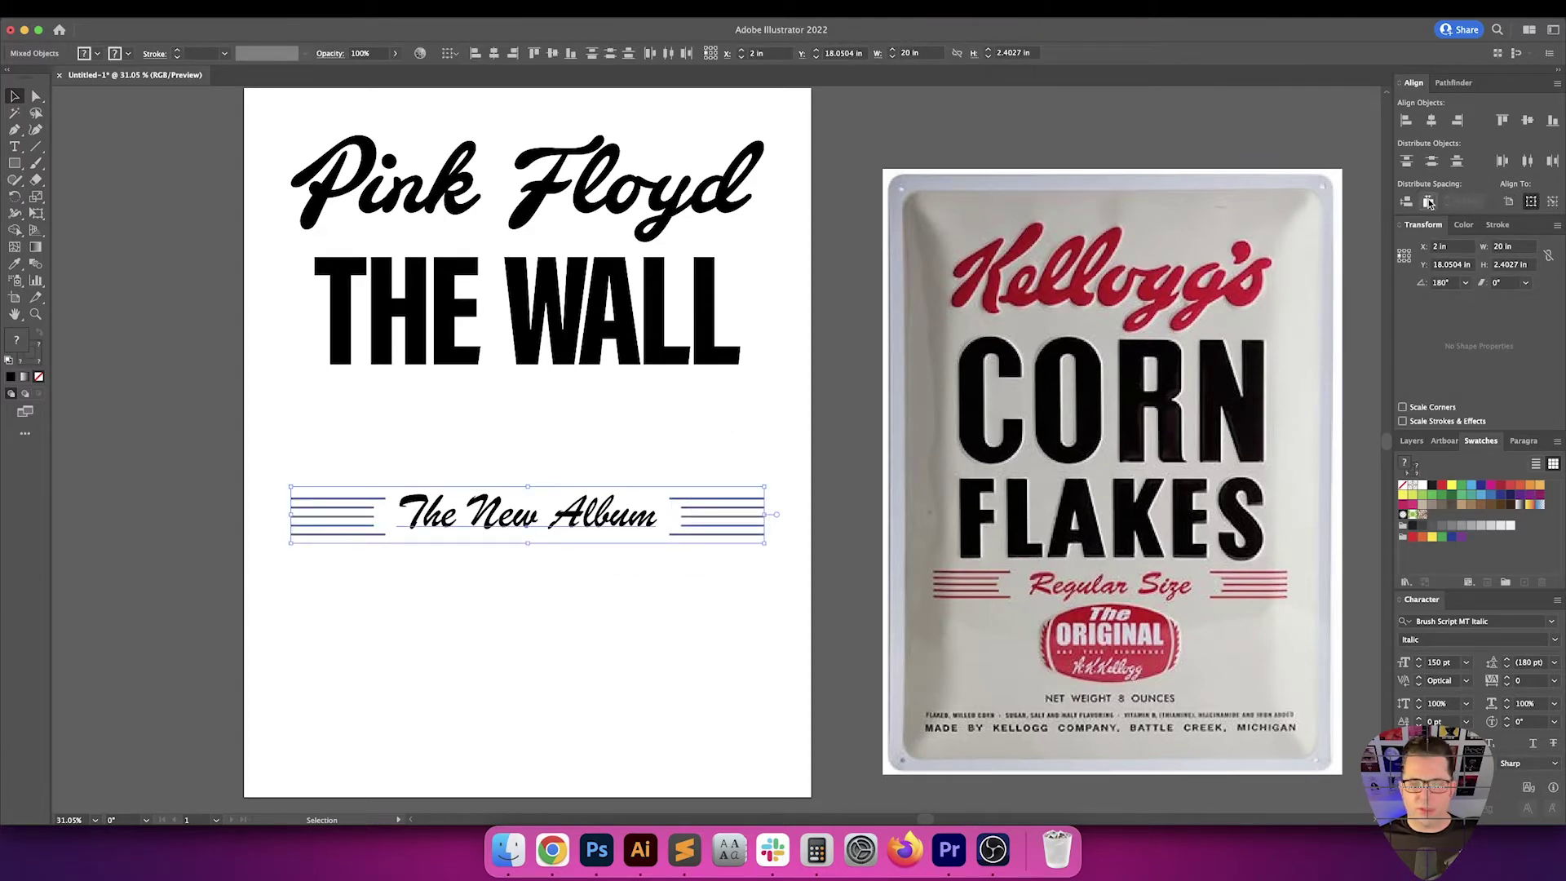
left_click(580, 394)
key("space")
left_click_drag(582, 435, 606, 424)
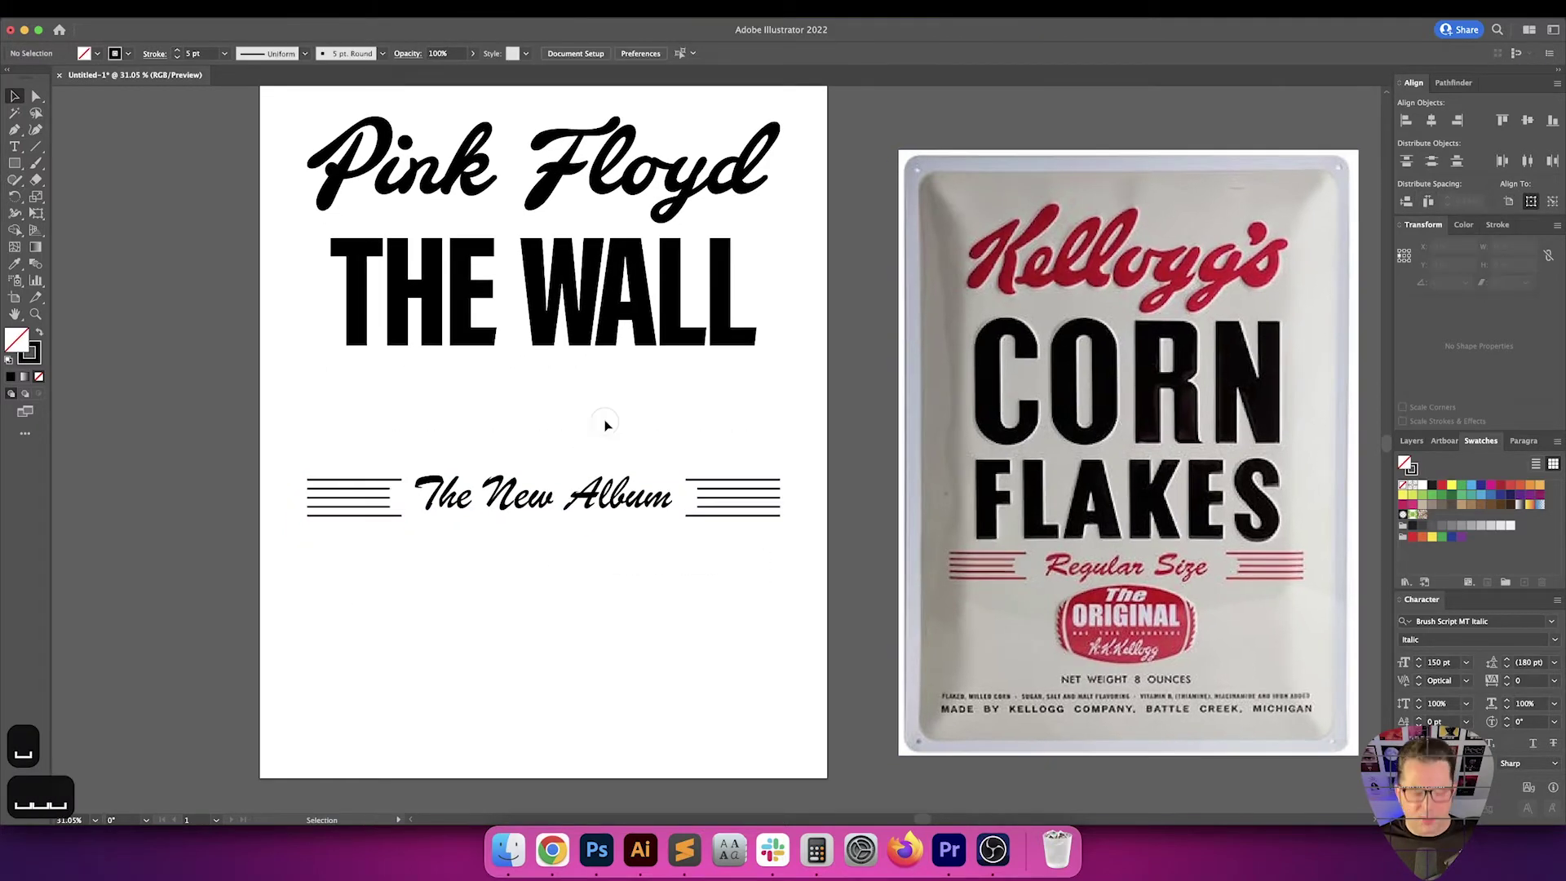
Group The New Album with its two line sets and move the group up directly beneath THE WALL
left_click_drag(319, 427, 799, 593)
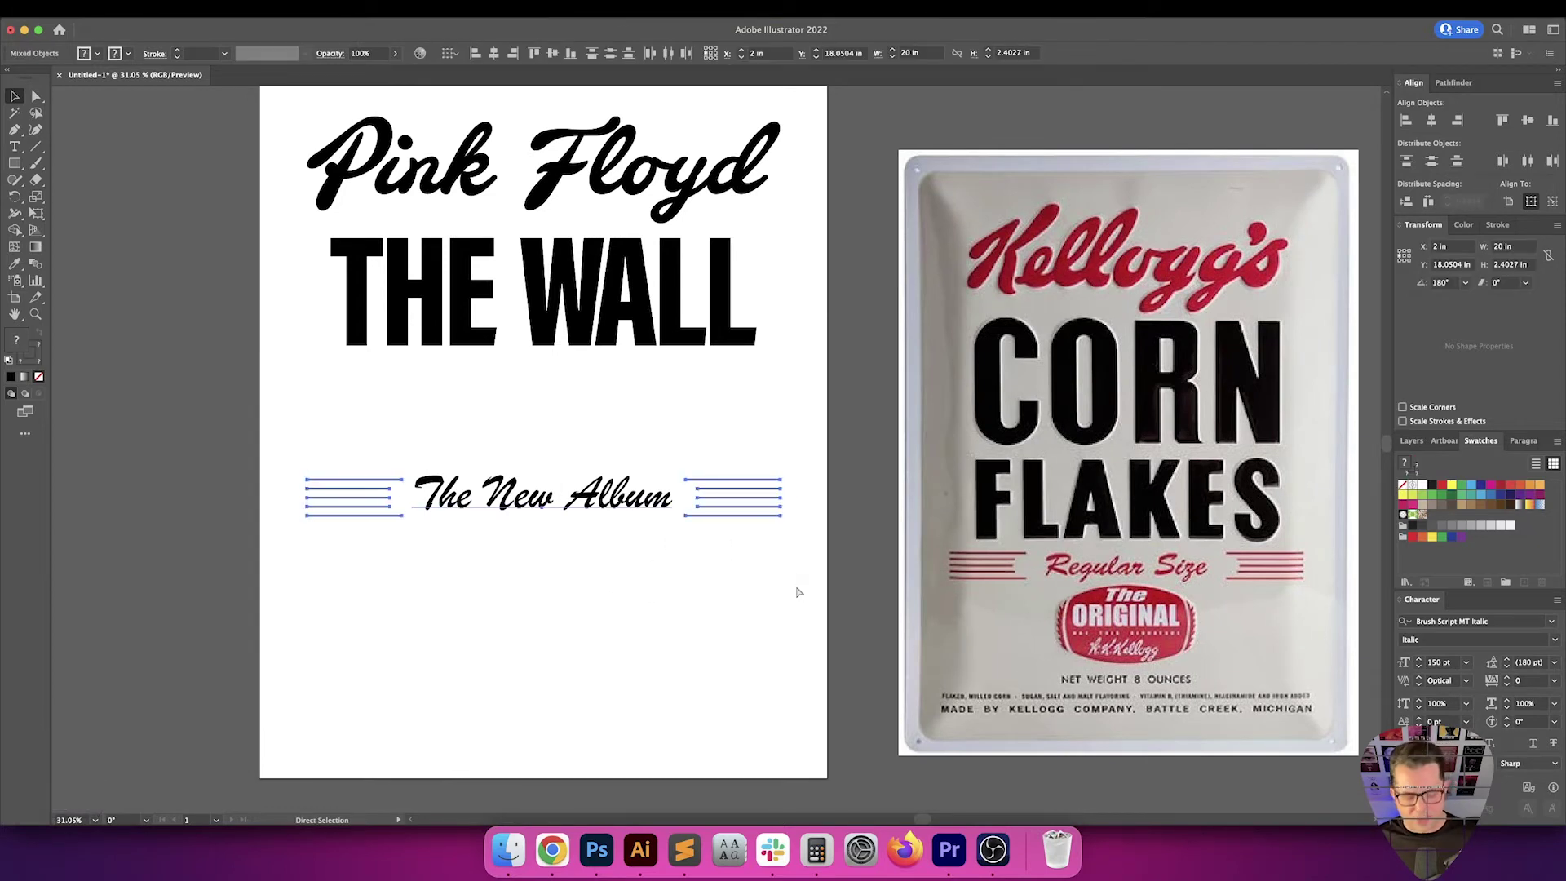
key("super+g")
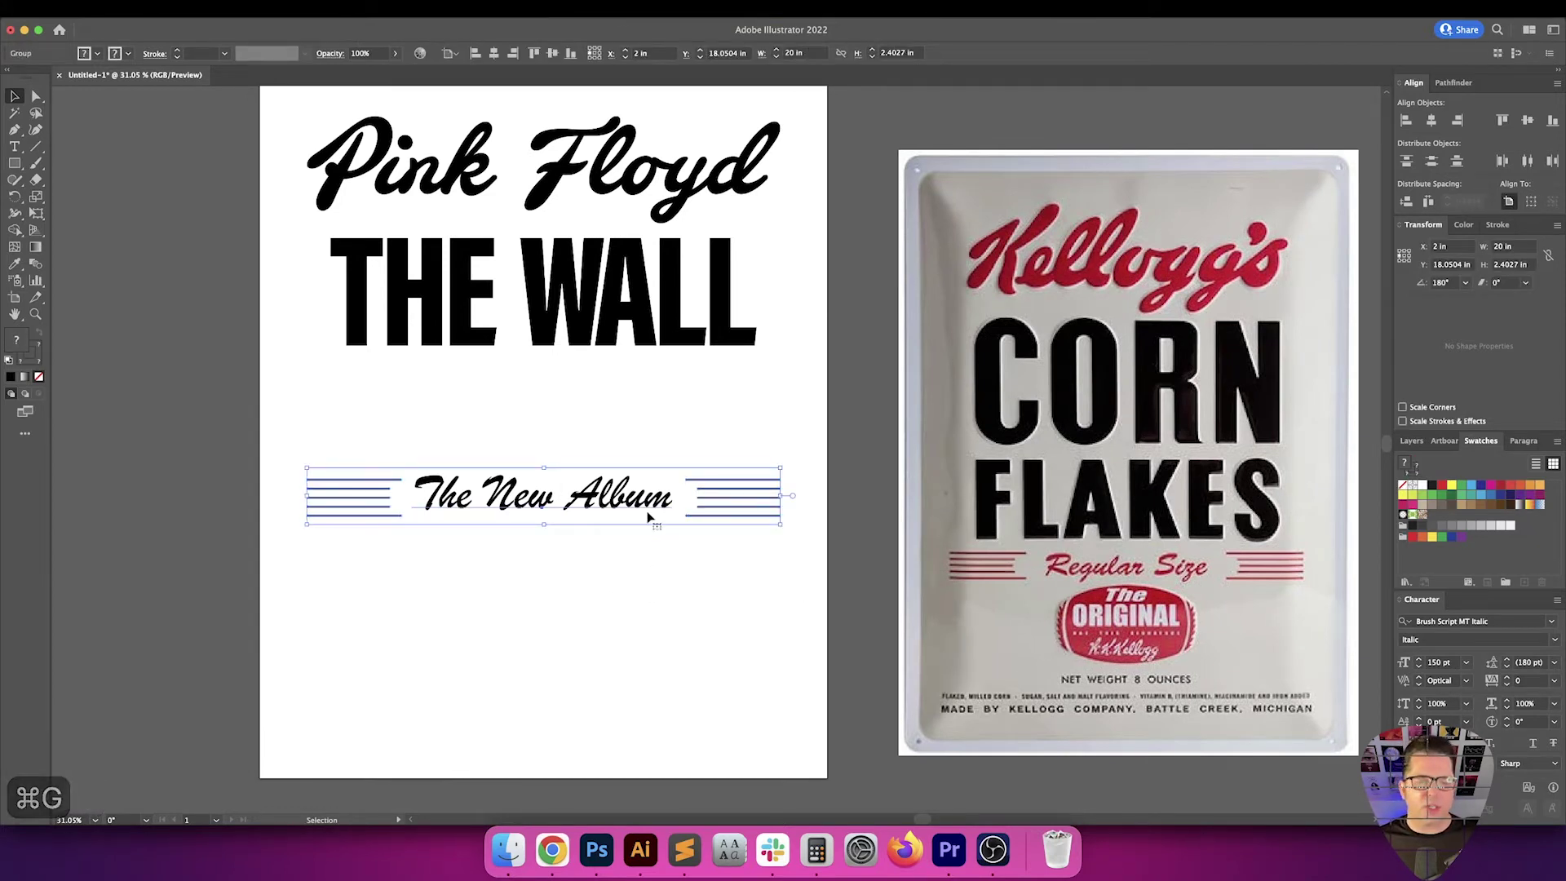
left_click_drag(647, 514, 641, 382)
Distribute the tagline group vertically 2 in below THE WALL, using THE WALL as the key object
left_click(391, 294, "shift")
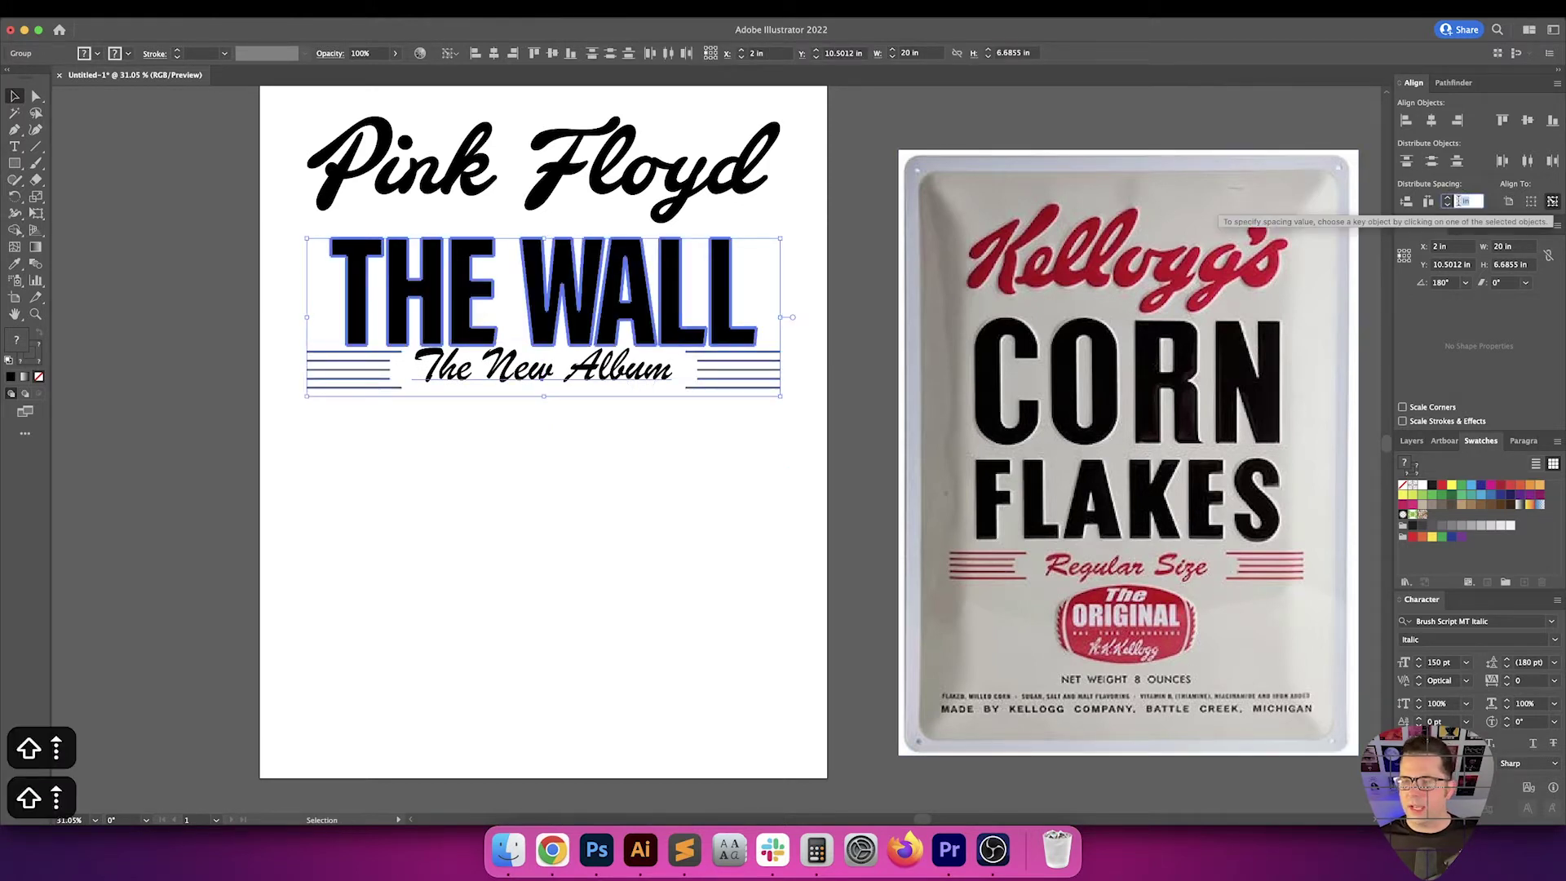
type("2")
key("Return")
left_click(1406, 201)
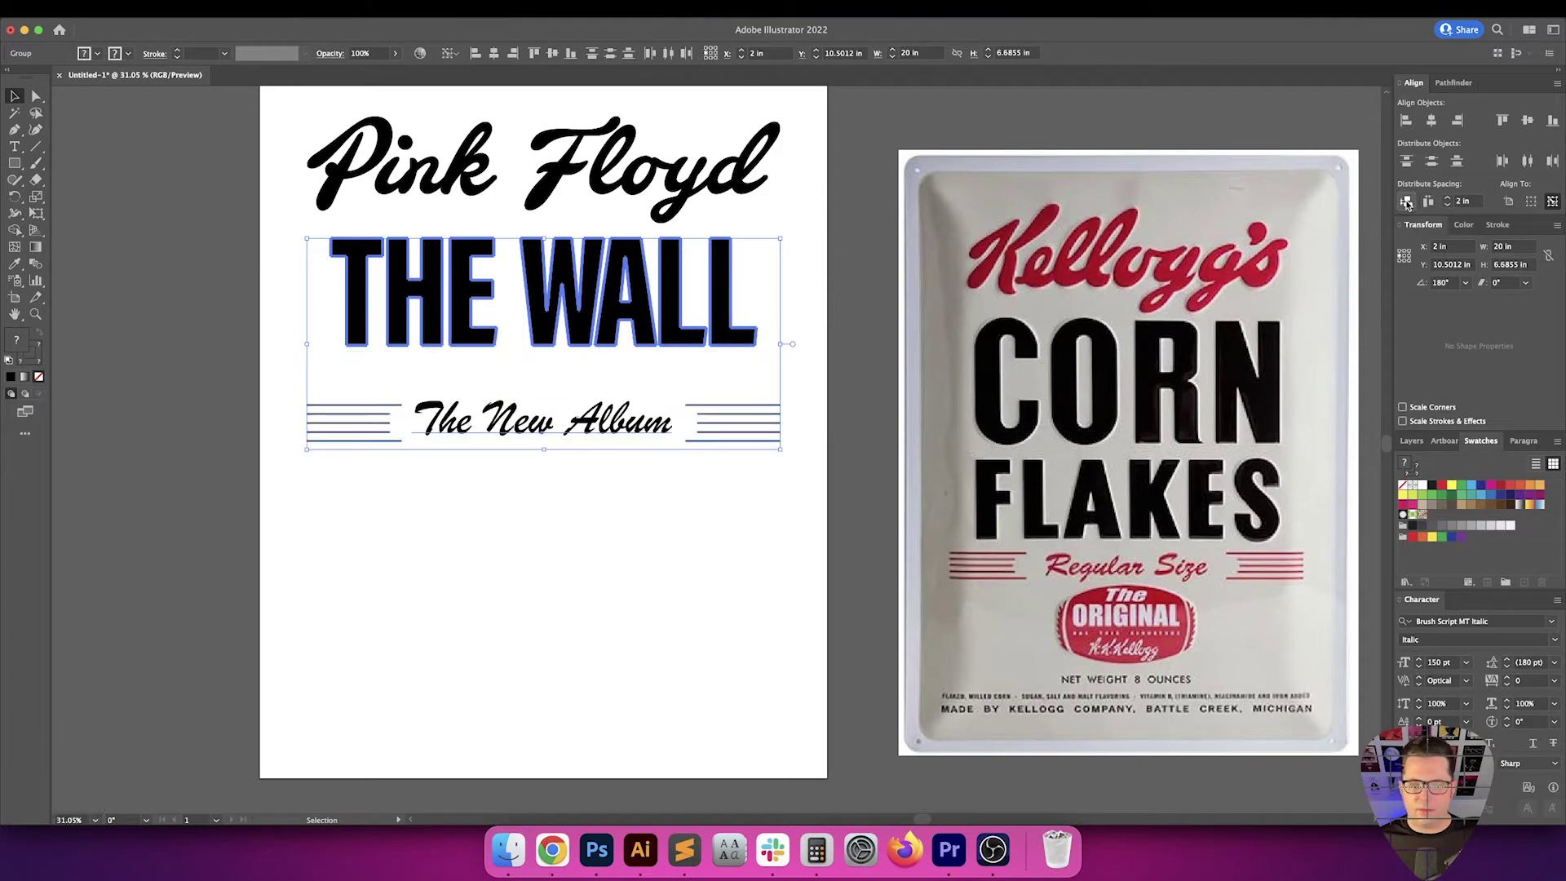
Set the vertical spacing between THE WALL and the tagline group to 1 in and deselect them
key("shift+Down")
key("Return")
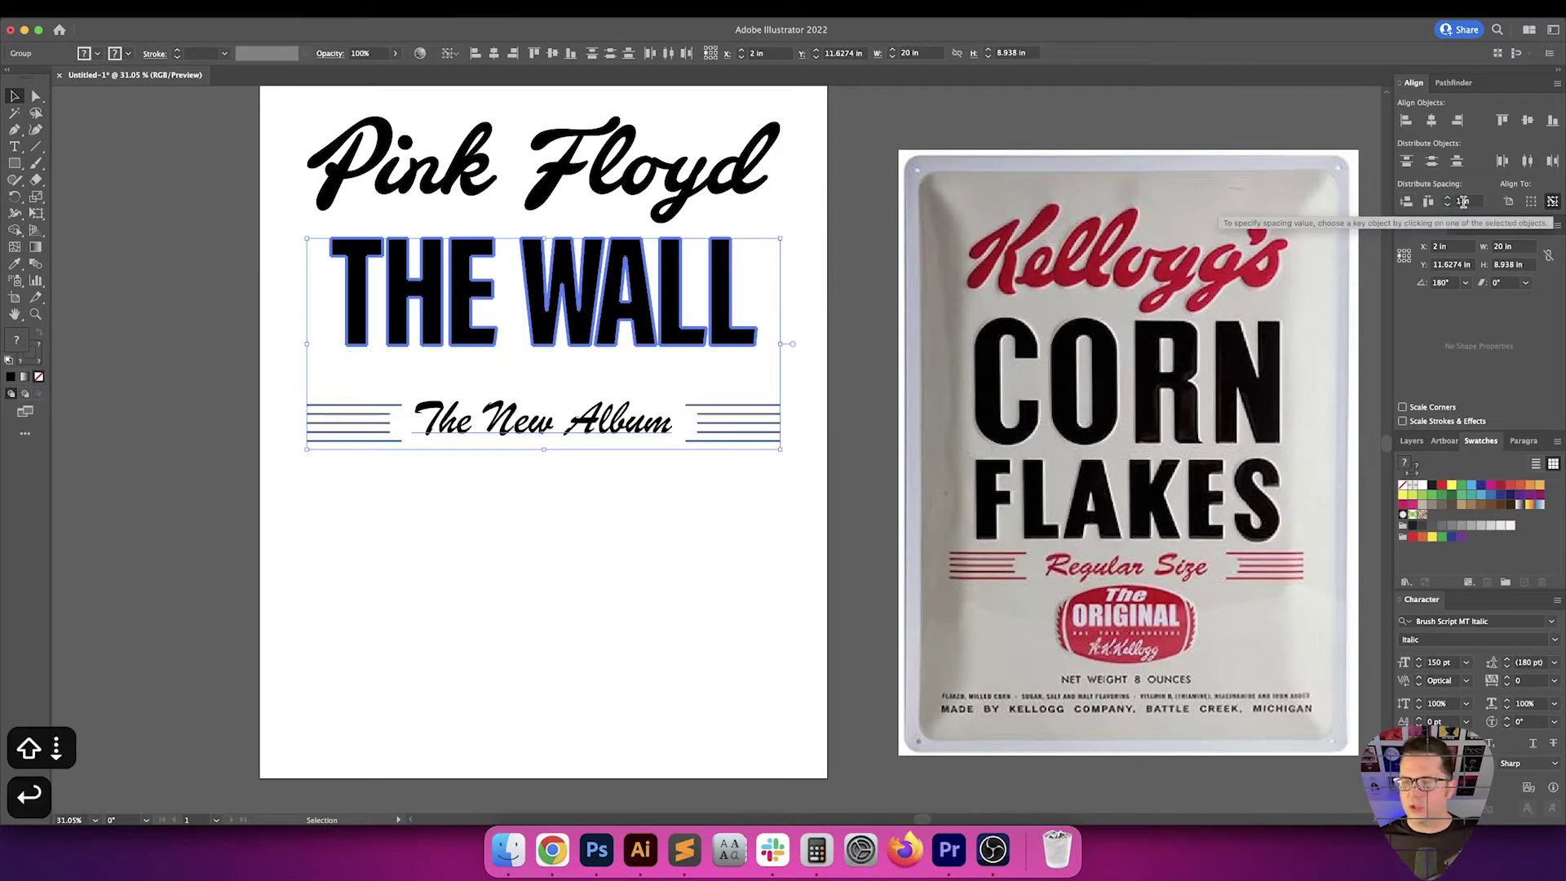
left_click(1407, 201)
left_click(592, 556)
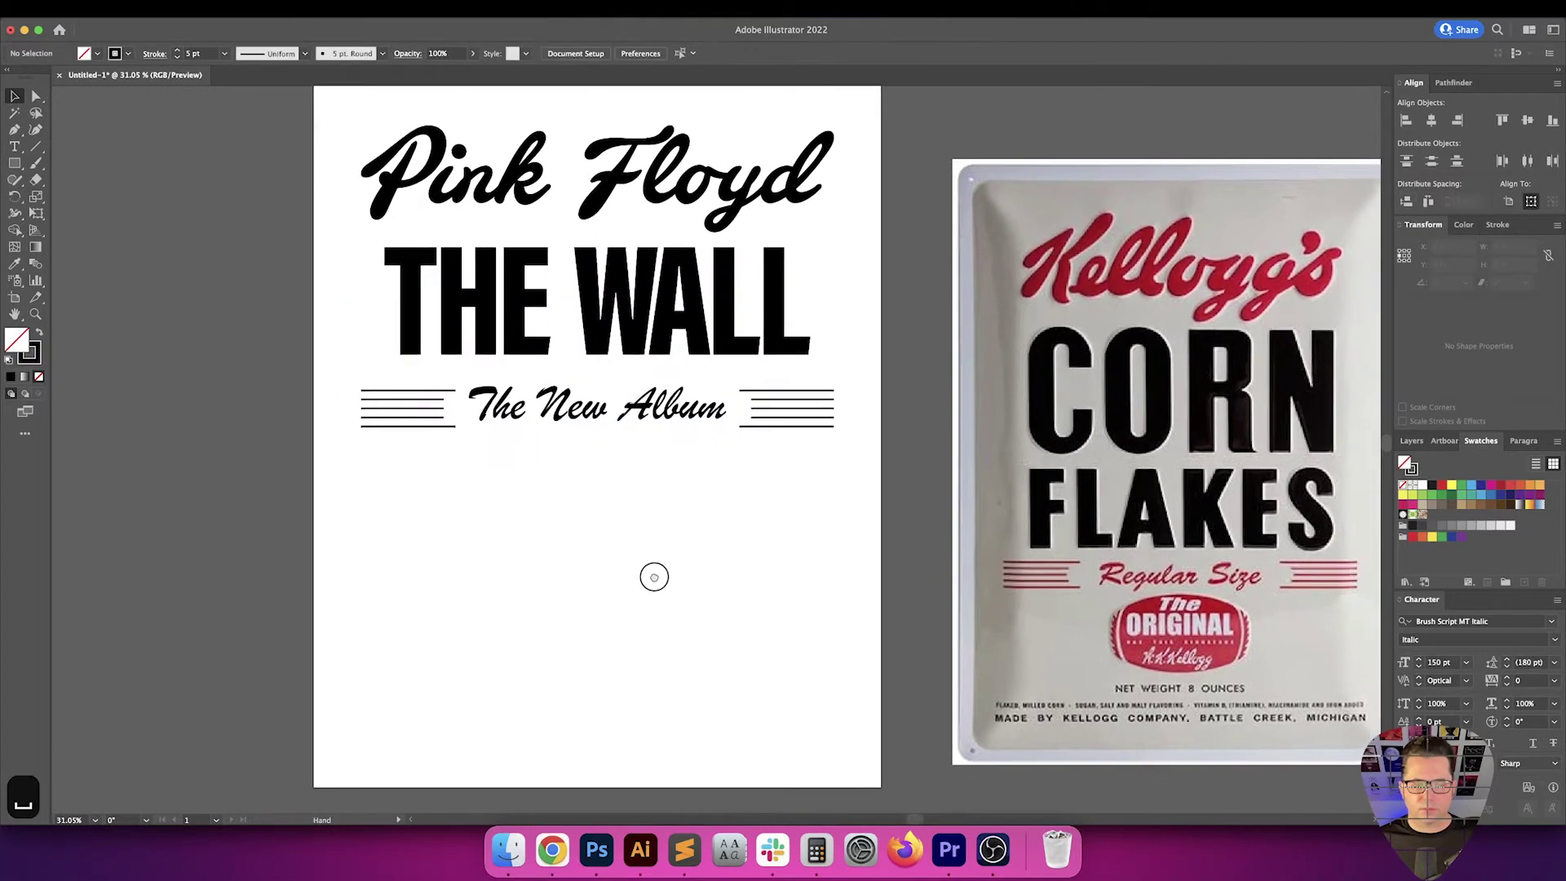
left_click_drag(593, 556, 727, 508)
scroll(745, 396, "up", 1)
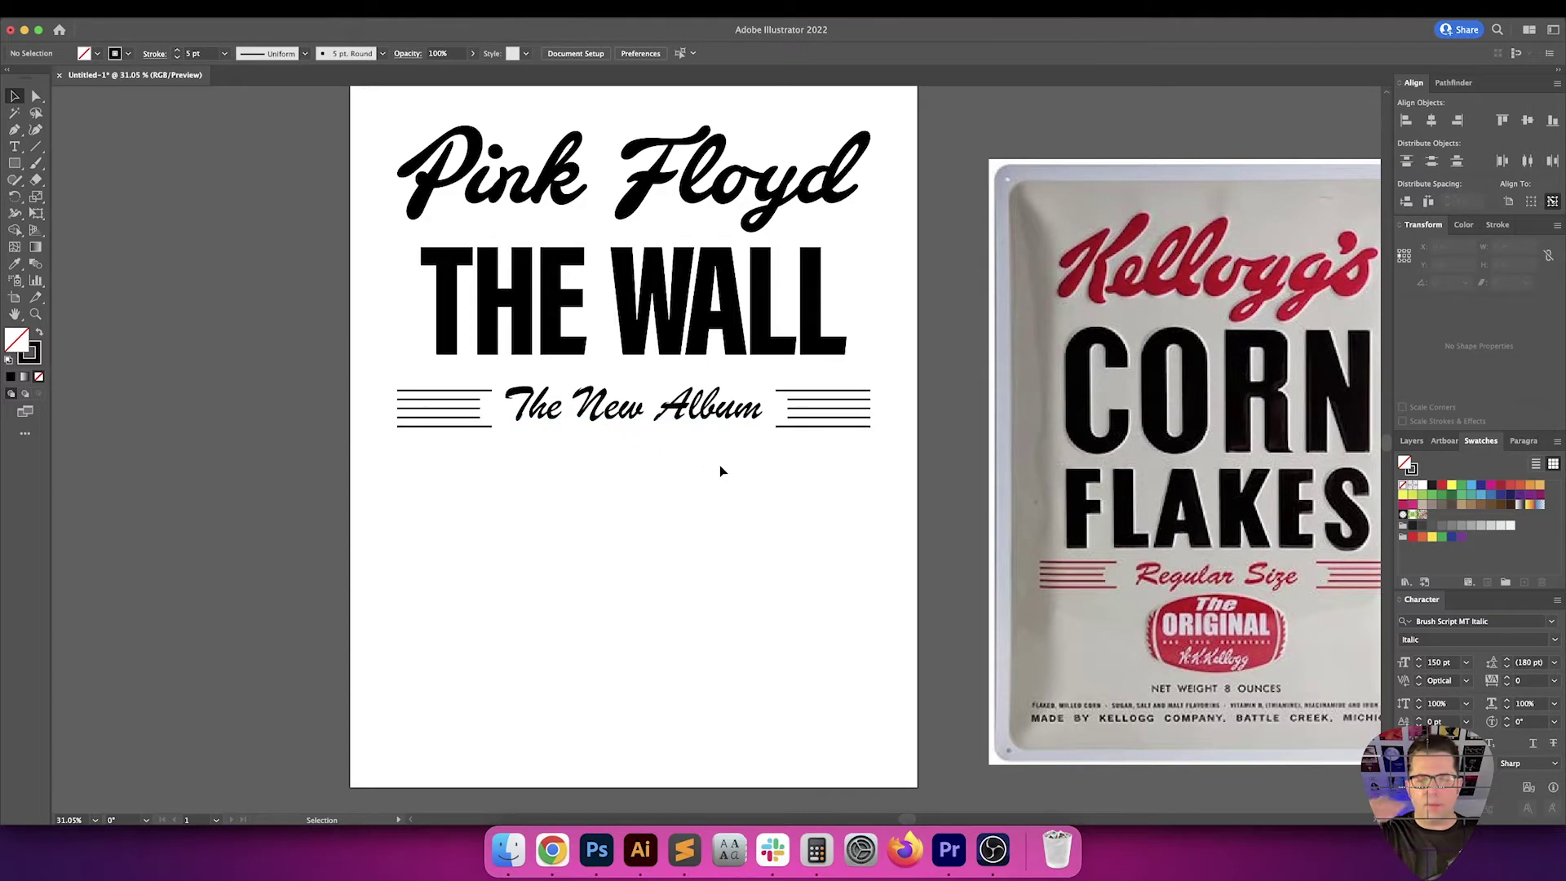
left_click_drag(719, 472, 663, 456)
key("v")
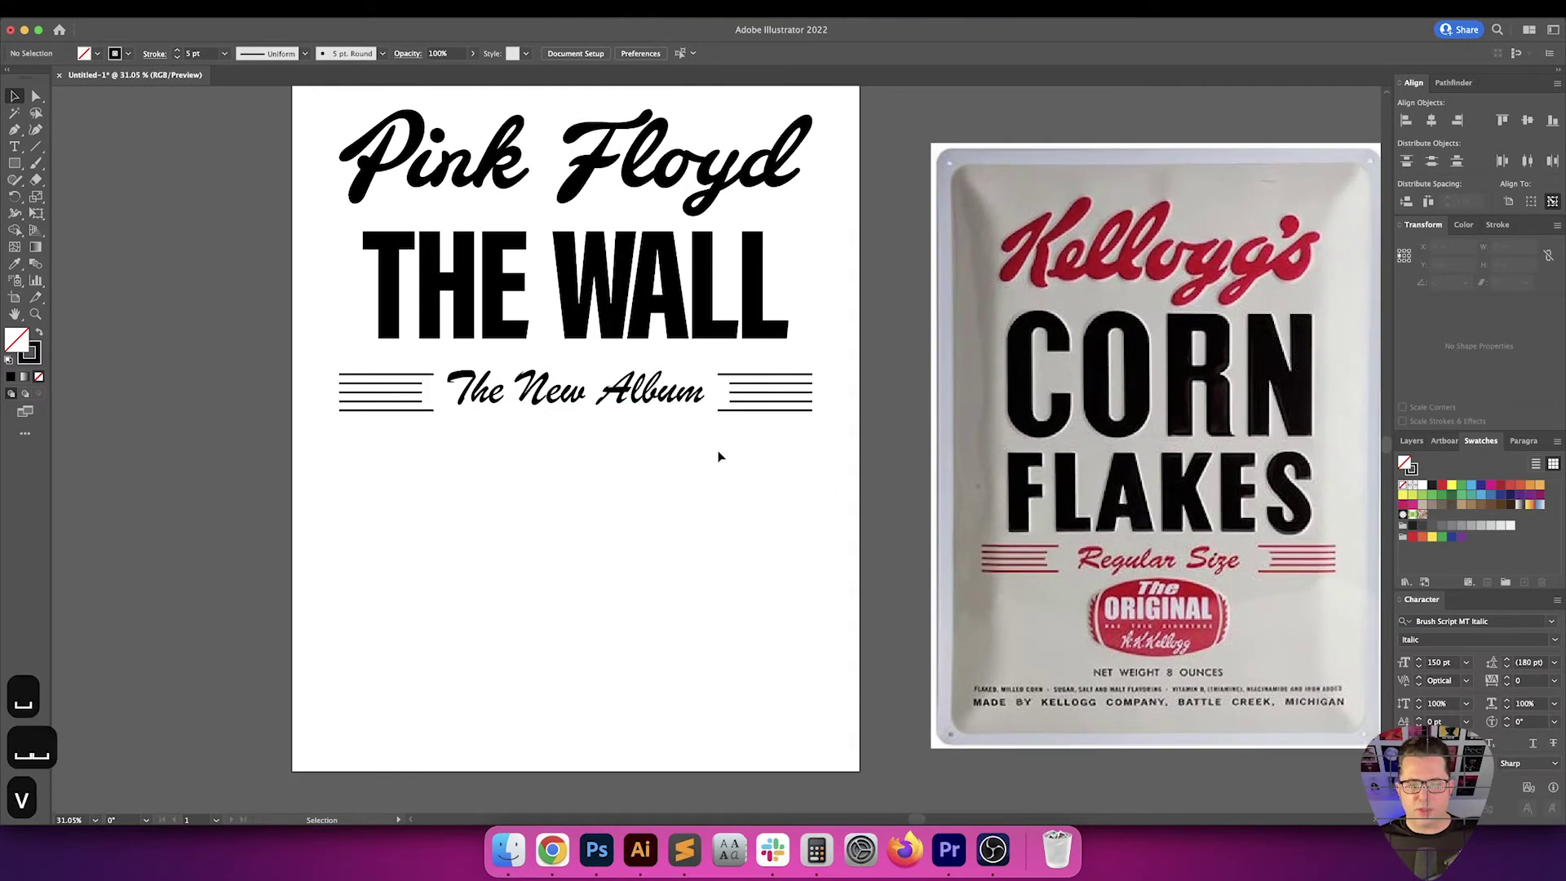
Move the tagline group straight down to open space for a second title line beneath THE WALL
left_click_drag(762, 454, 371, 369)
left_click_drag(677, 400, 677, 544)
left_click(689, 353)
Ungroup the THE WALL lettering and regroup its letters as separate words, THE and WALL
key("v")
left_click(683, 334)
key("shift+super+g")
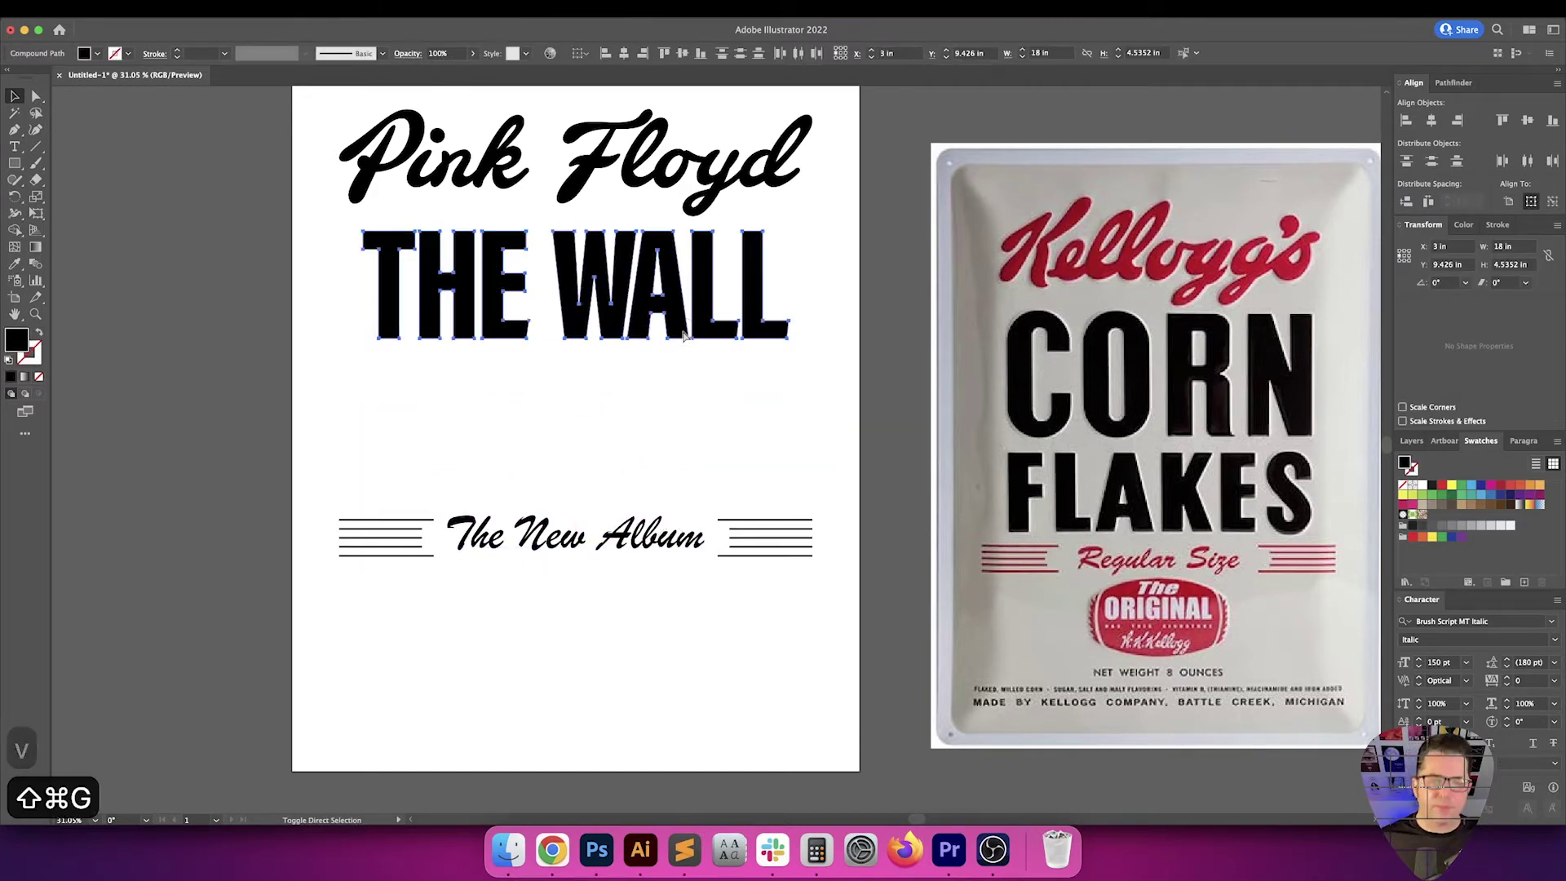
left_click_drag(775, 409, 577, 305)
key("super+g")
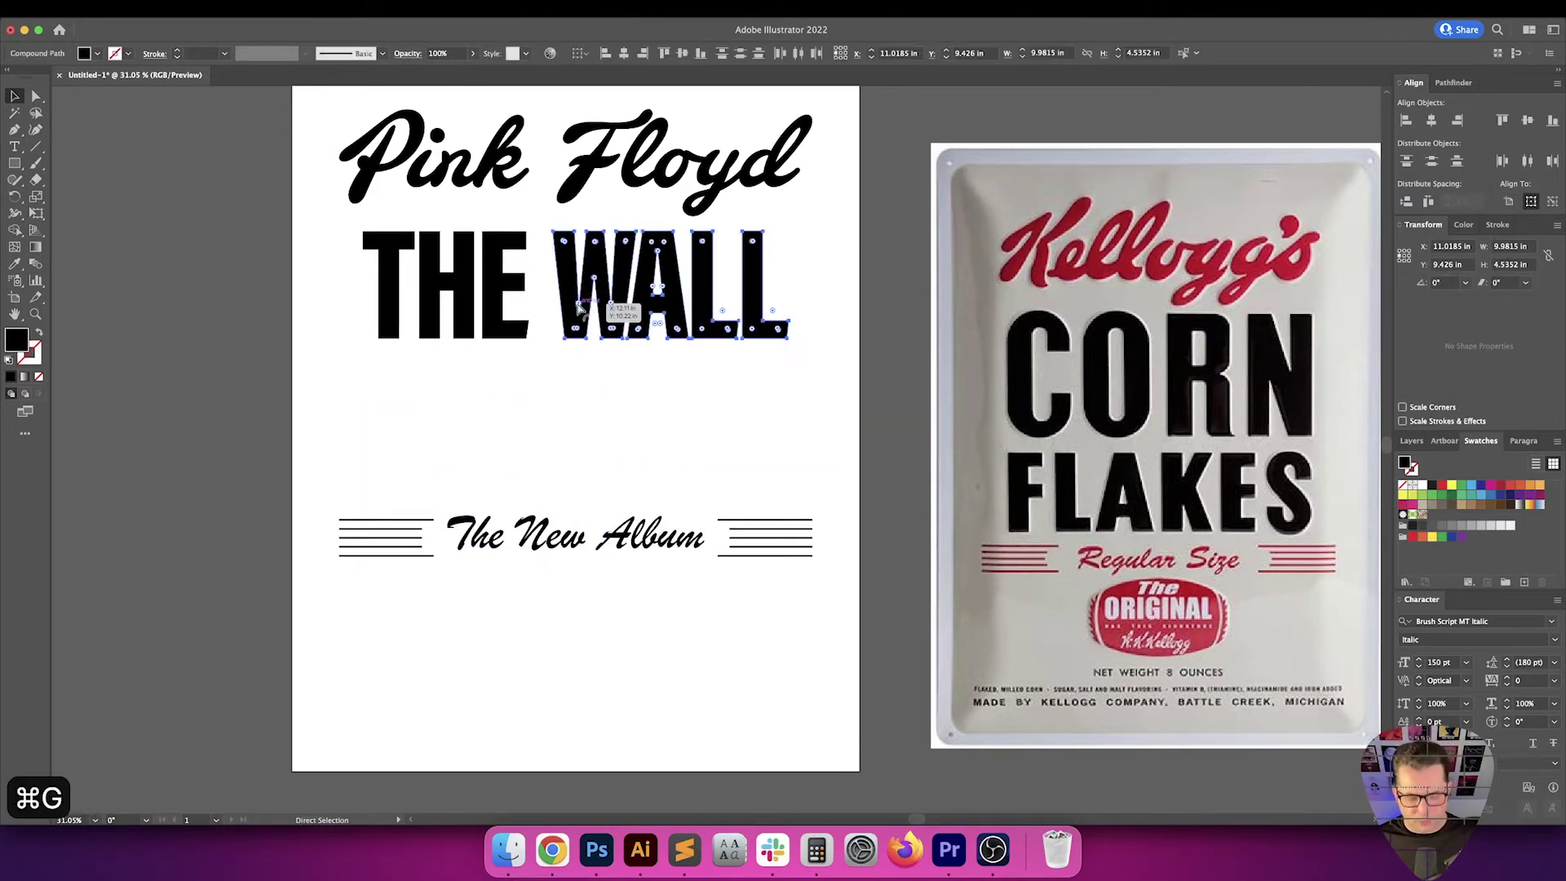
left_click(519, 327)
Move WALL straight down onto its own line and center both WALL and THE horizontally on the artboard
left_click_drag(669, 285, 669, 447)
left_click(625, 53)
left_click(473, 269)
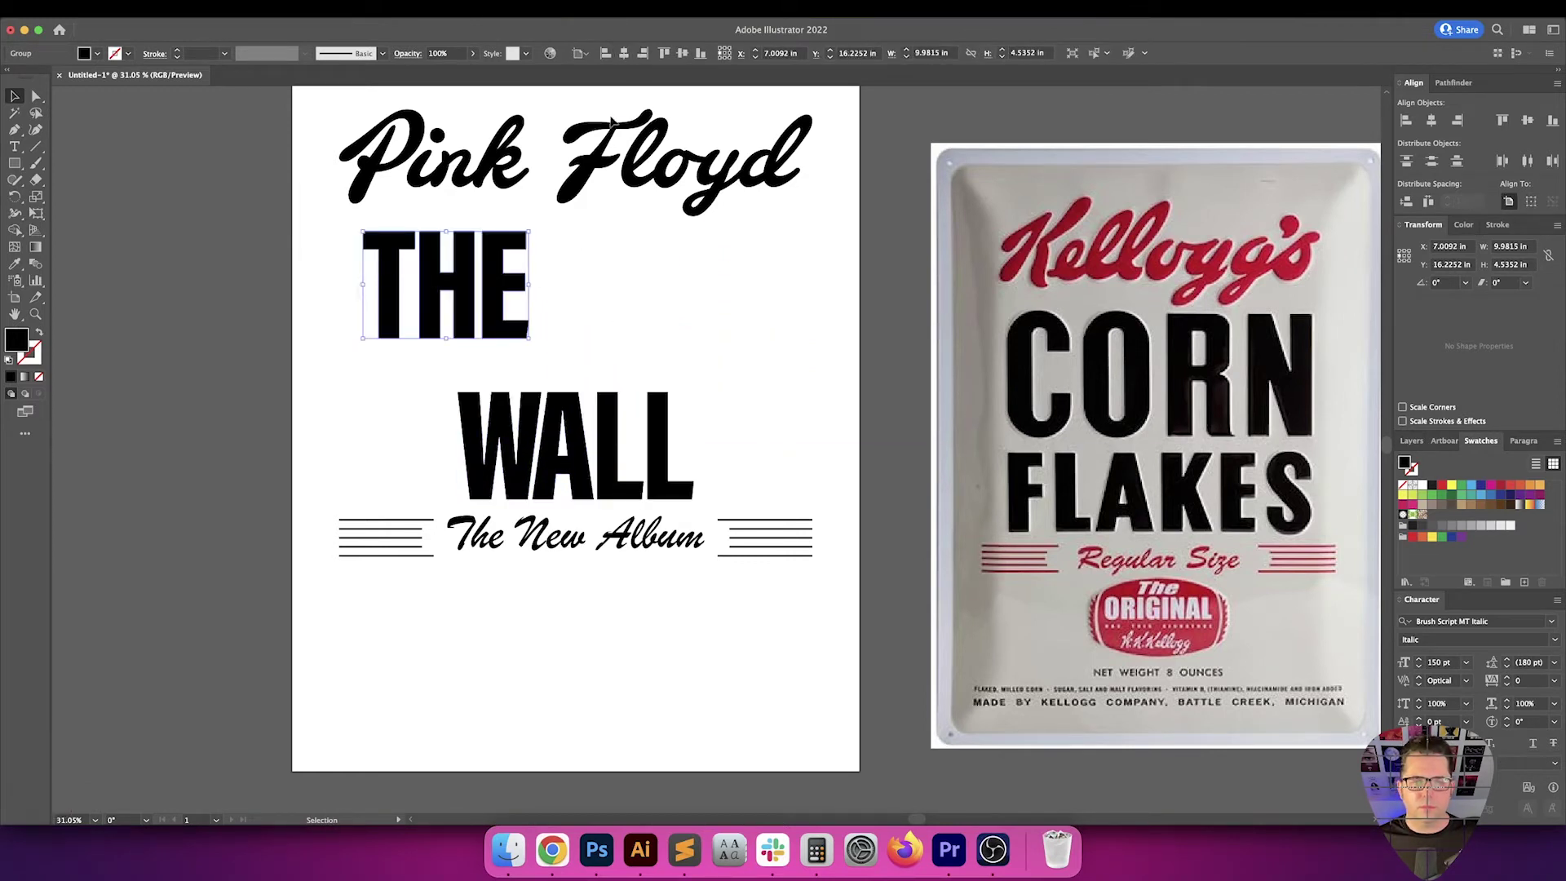
left_click(625, 52)
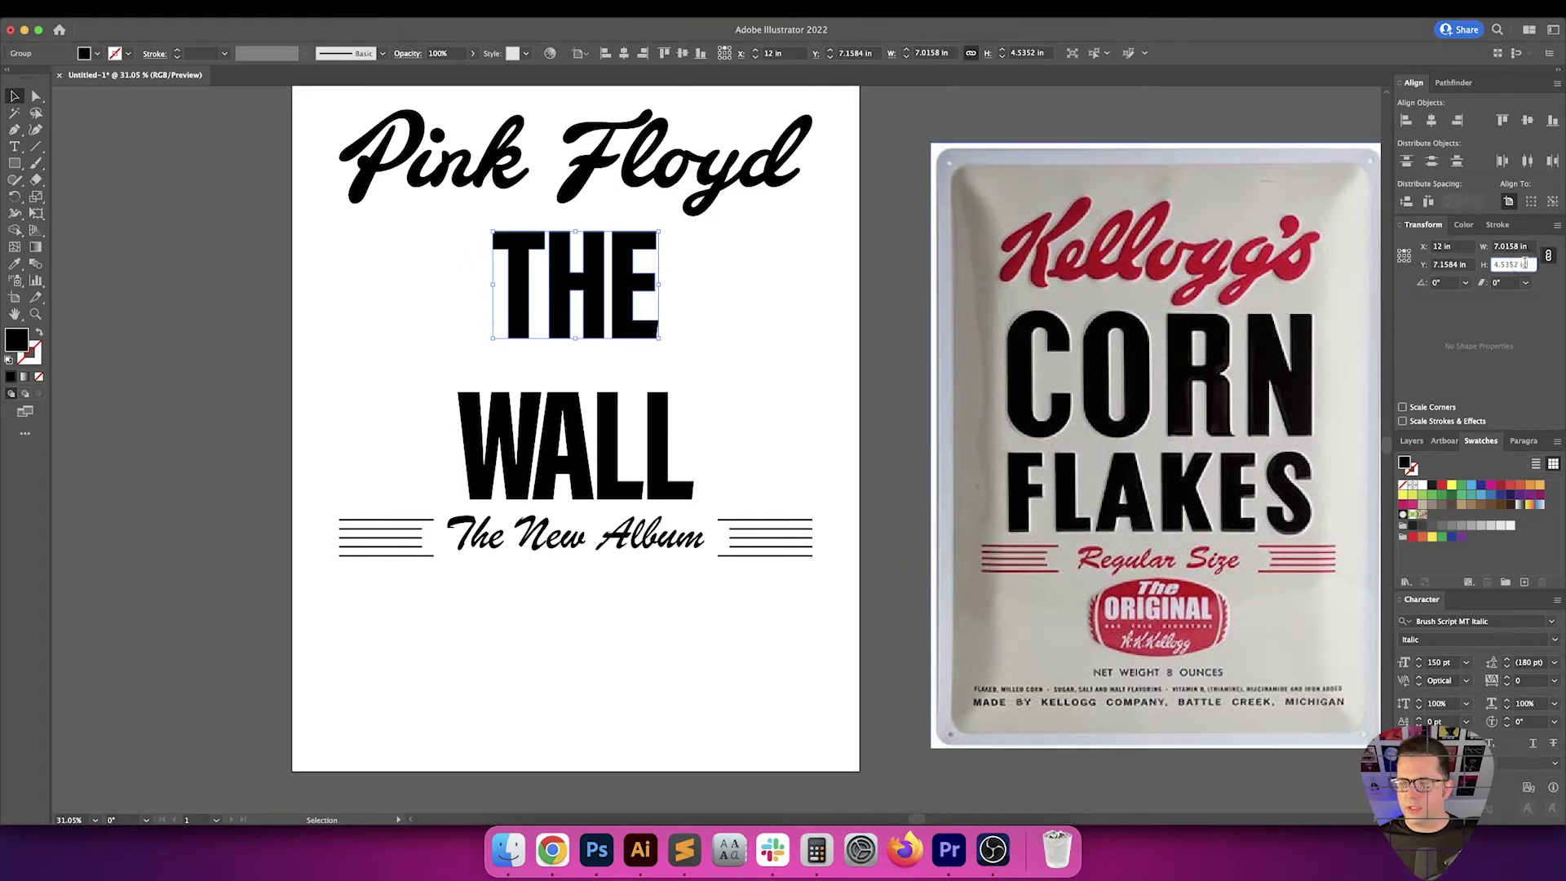
Scale THE proportionally to 4 in high and WALL to 6 in high, keeping WALL's bottom edge fixed
key("shift+Down")
key("Return")
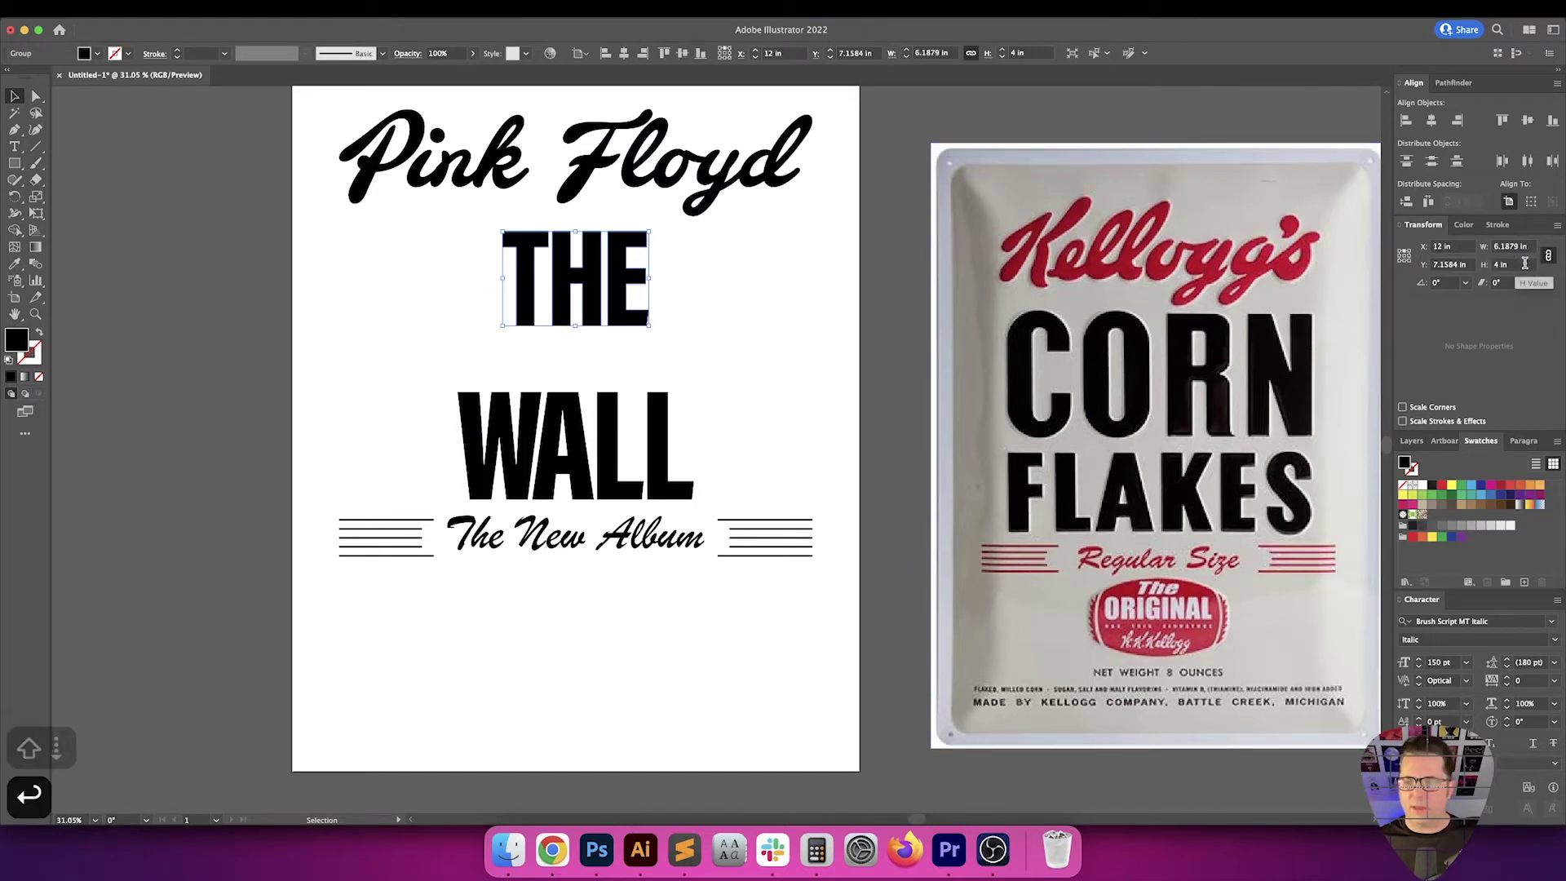
left_click(645, 438)
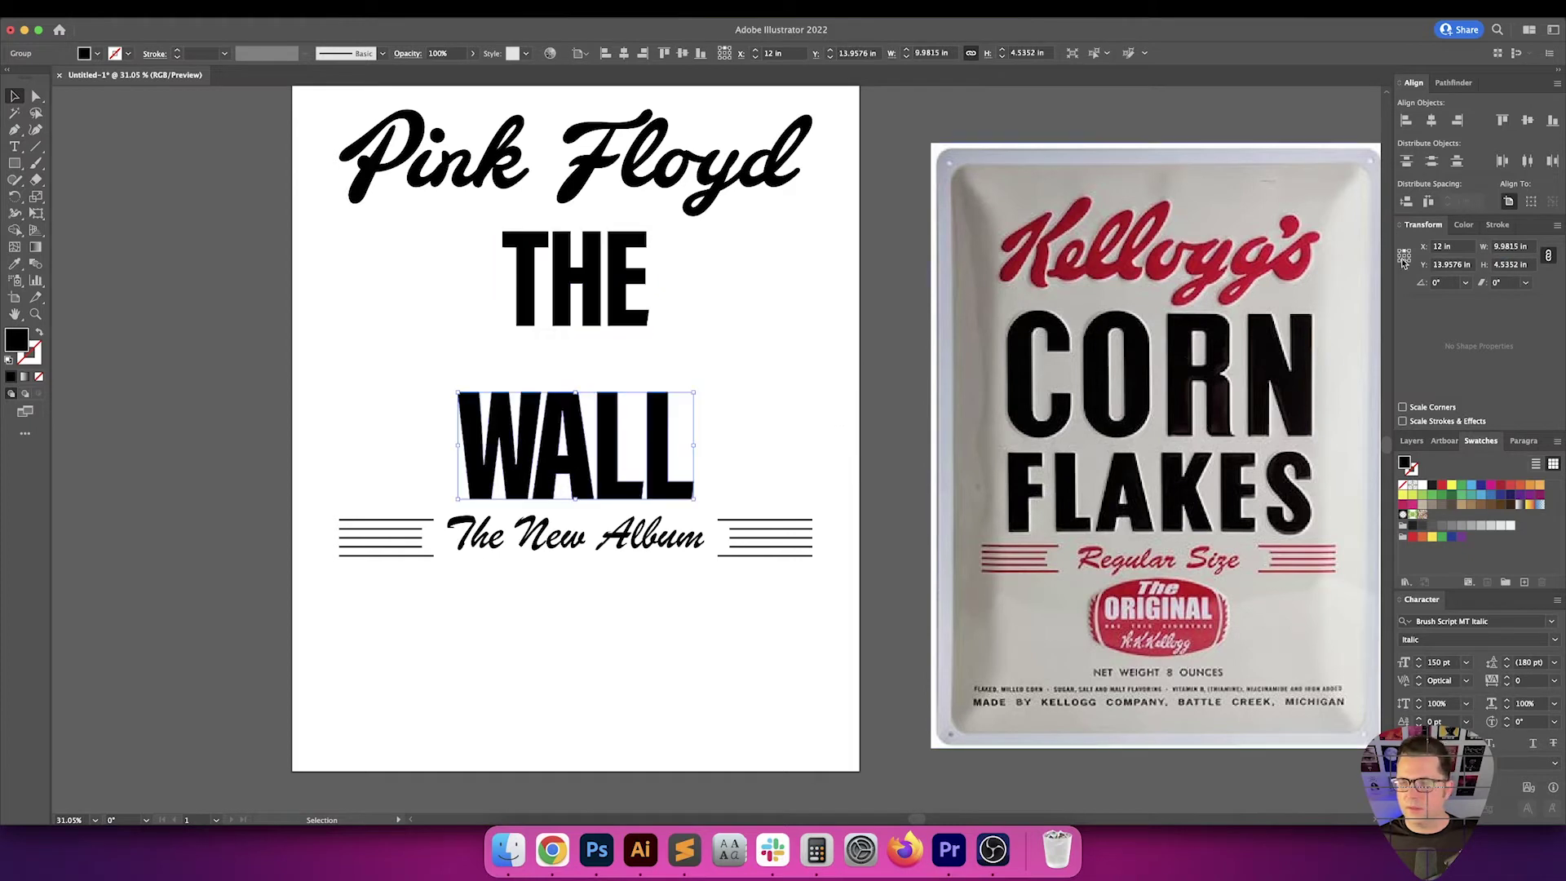
key("shift+Up")
key("shift+Up")
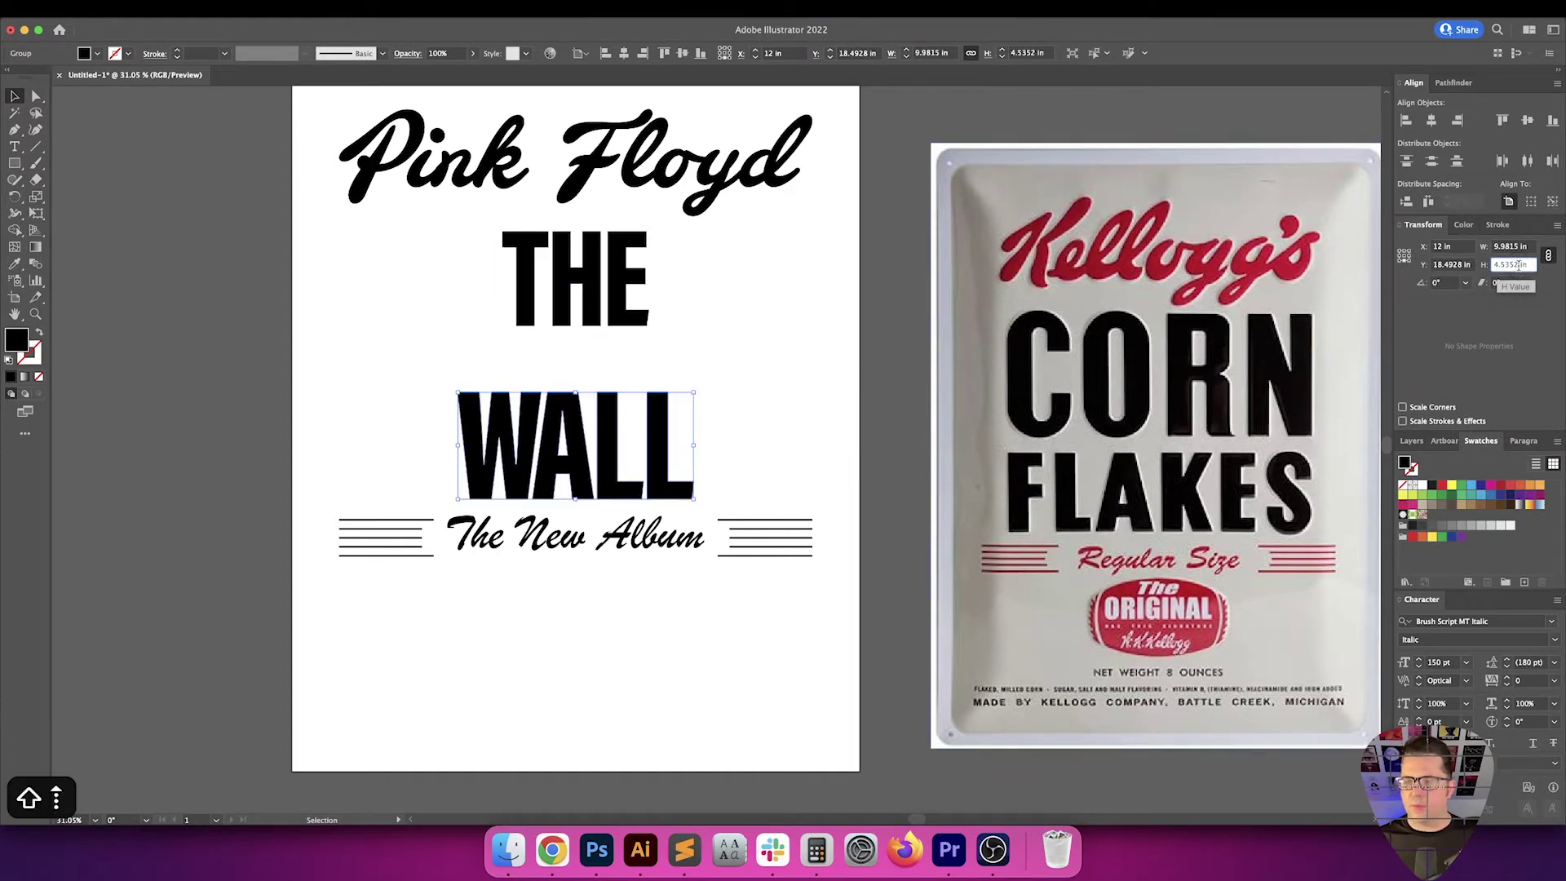
key("Return")
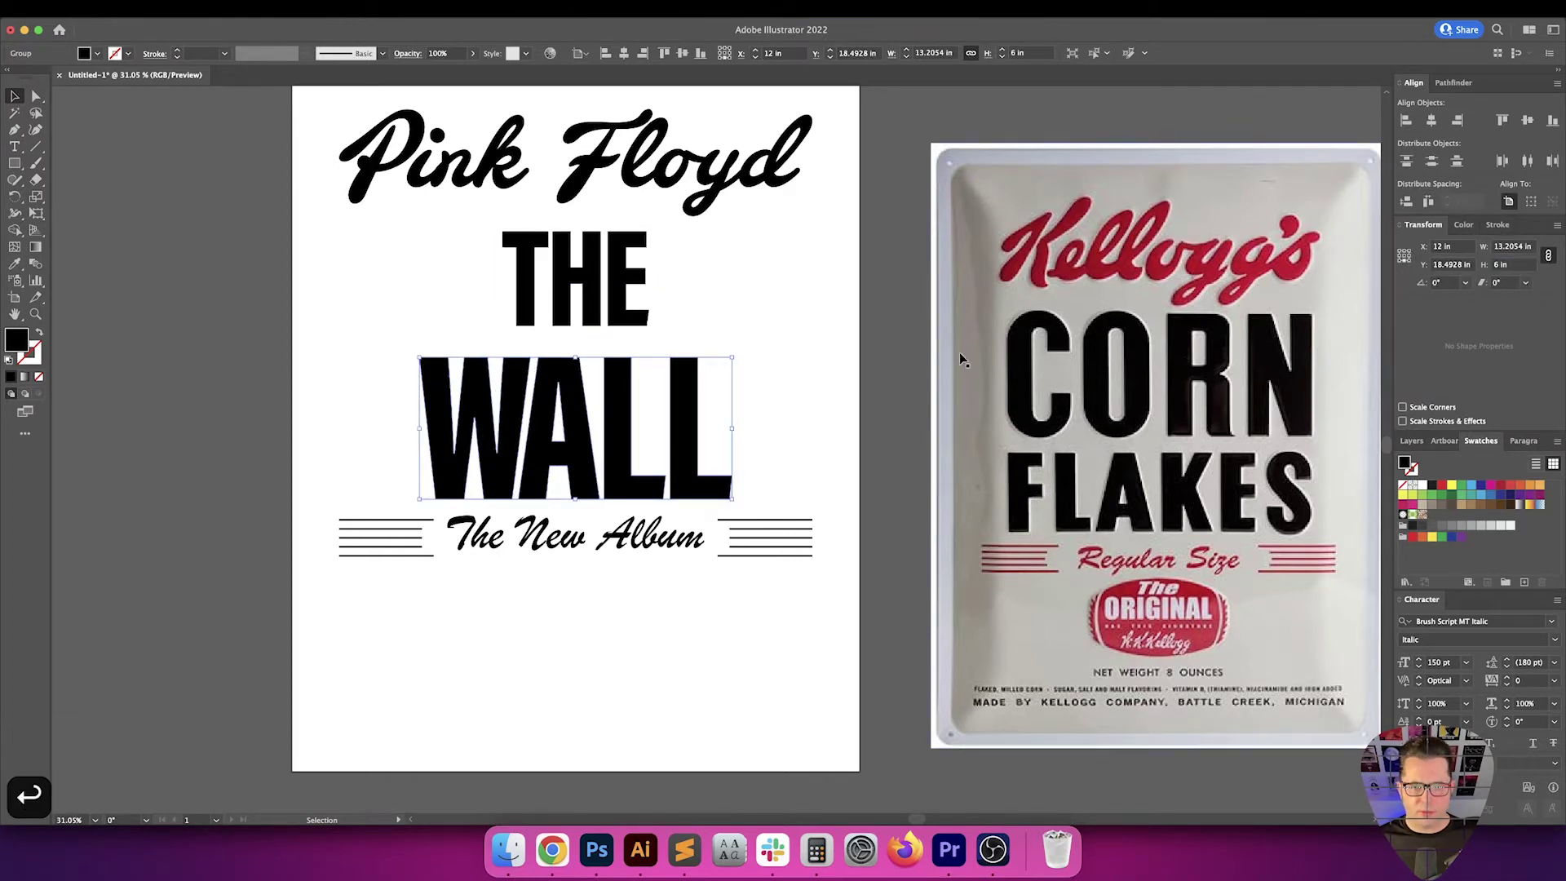
Space WALL vertically 1 in below THE, using THE as the key object, and deselect both words
left_click(850, 367)
left_click_drag(824, 390, 851, 375)
key("v")
left_click_drag(684, 384, 683, 385)
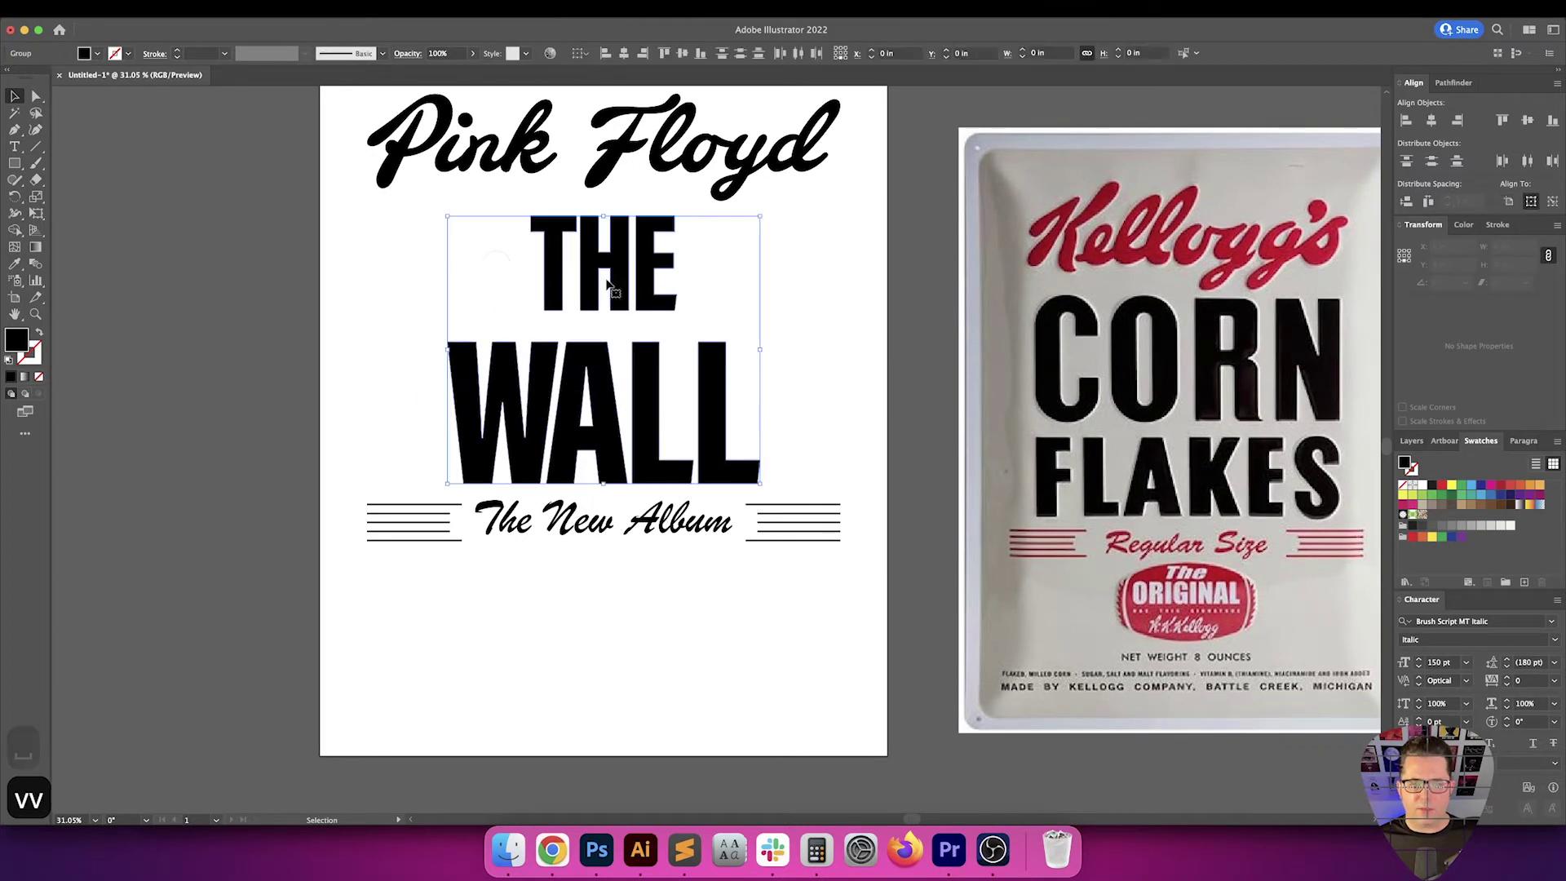
left_click(632, 286)
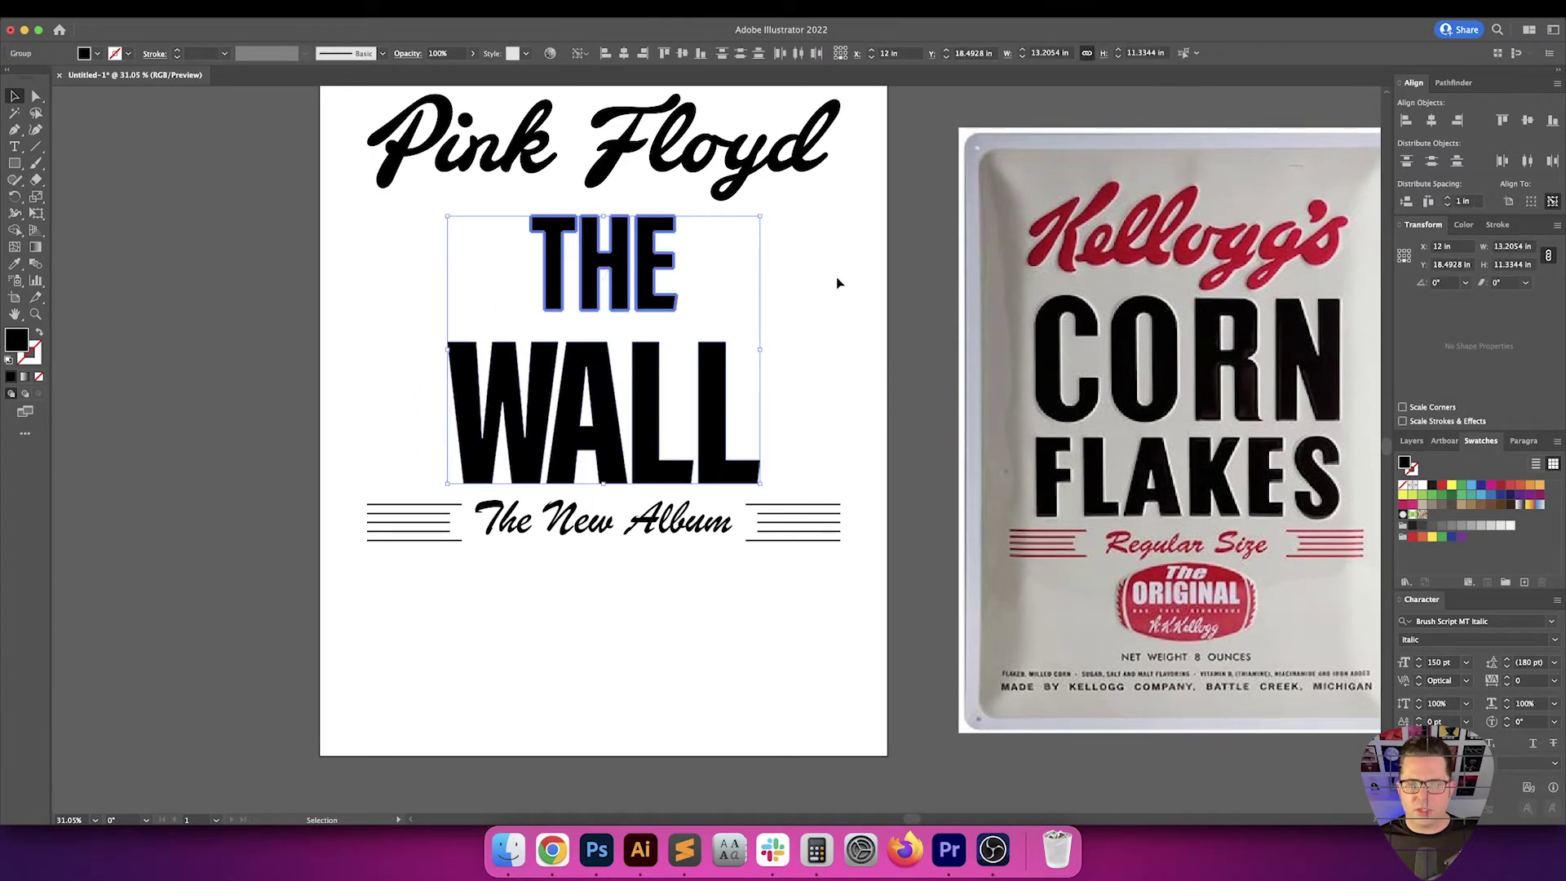
left_click(1406, 202)
left_click(776, 438)
Distribute the tagline group vertically 1 in below WALL, using WALL as the key object, and deselect
left_click_drag(844, 488, 440, 543)
key("v")
left_click(744, 431, "shift")
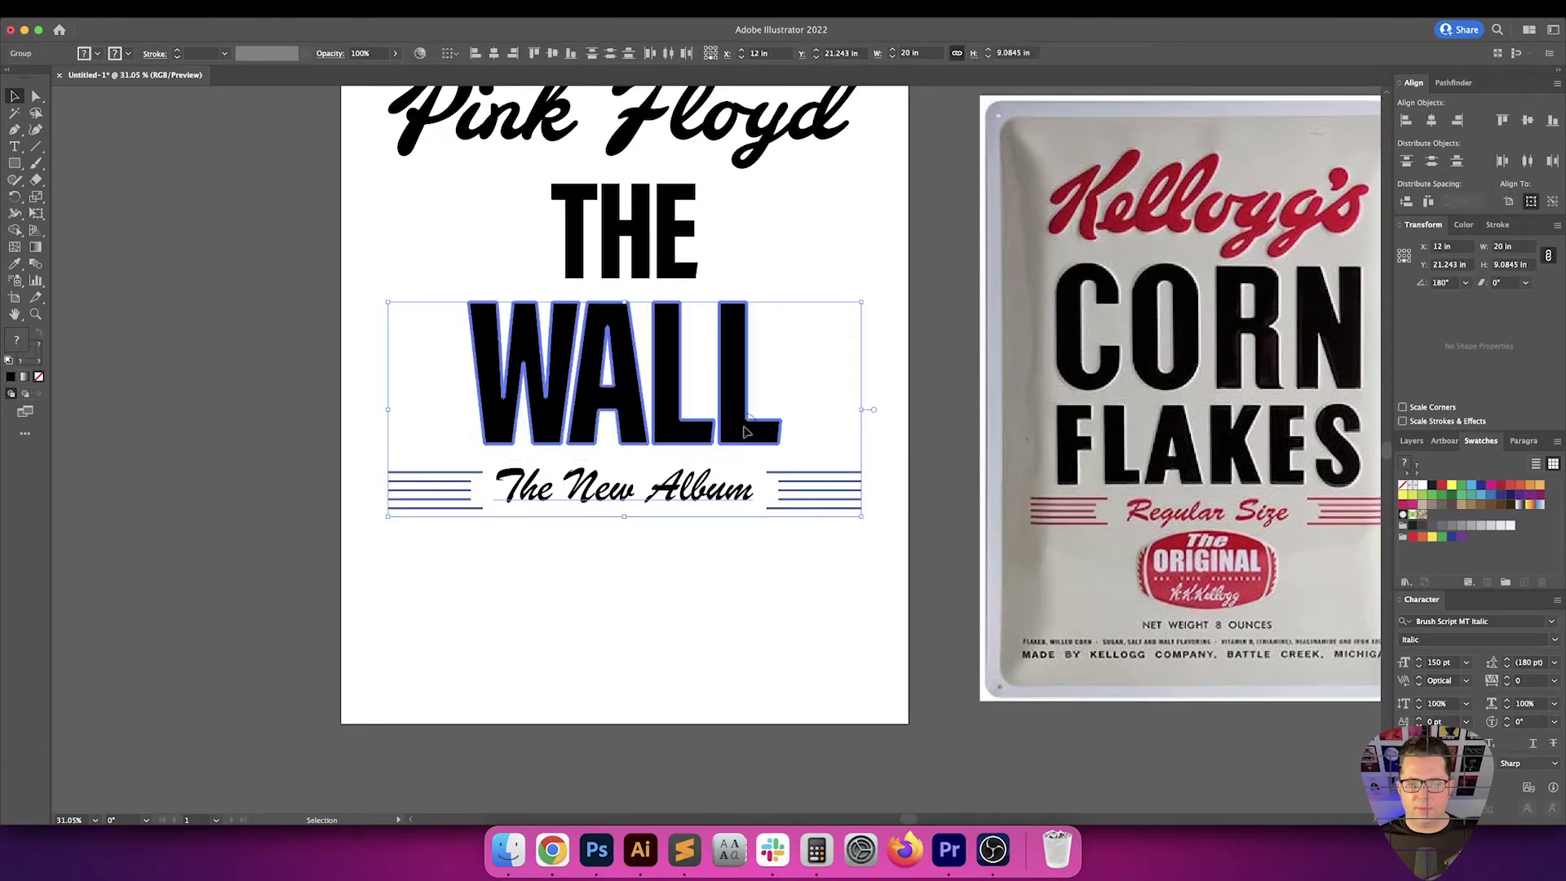
left_click(1405, 203)
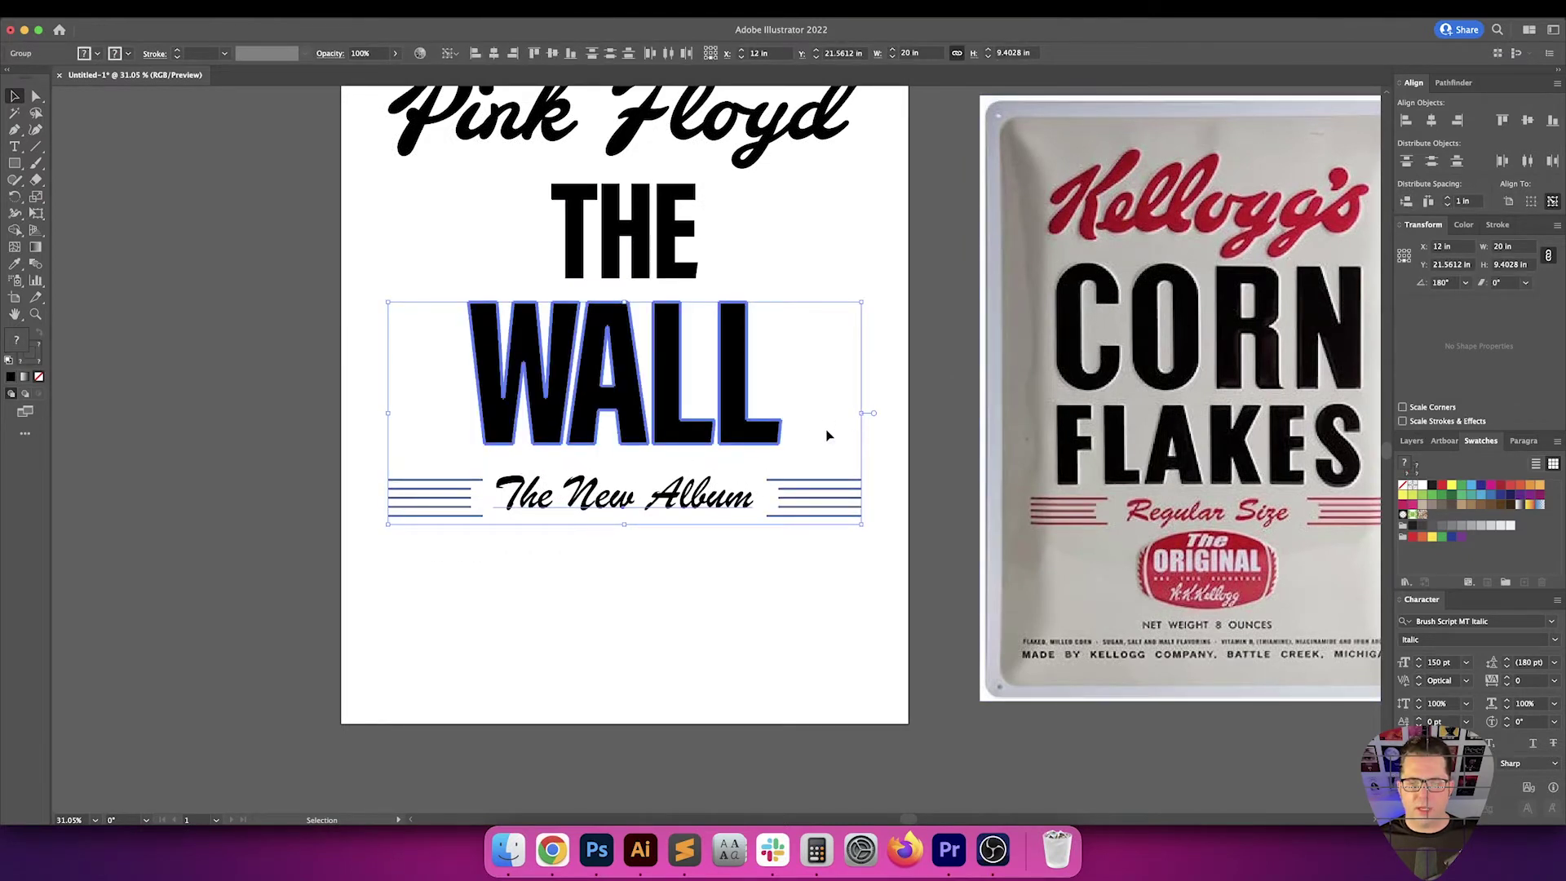
left_click(829, 434)
Add a point-type text object with the Lorem ipsum placeholder in the empty space below the tagline
left_click_drag(829, 434, 744, 447)
key("v")
key("space")
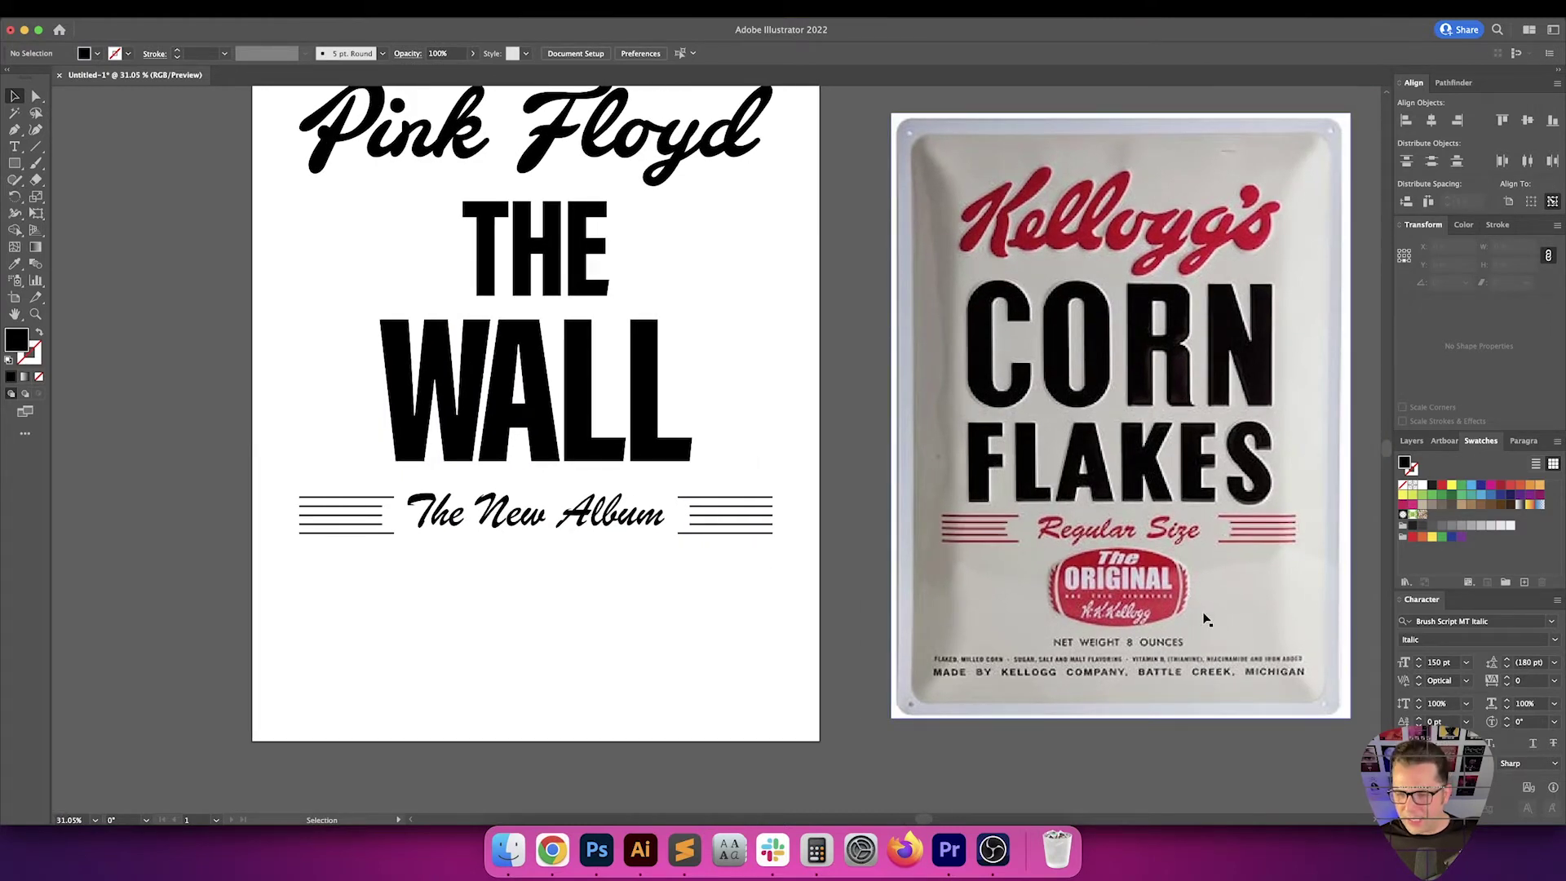
left_click(660, 614, "super")
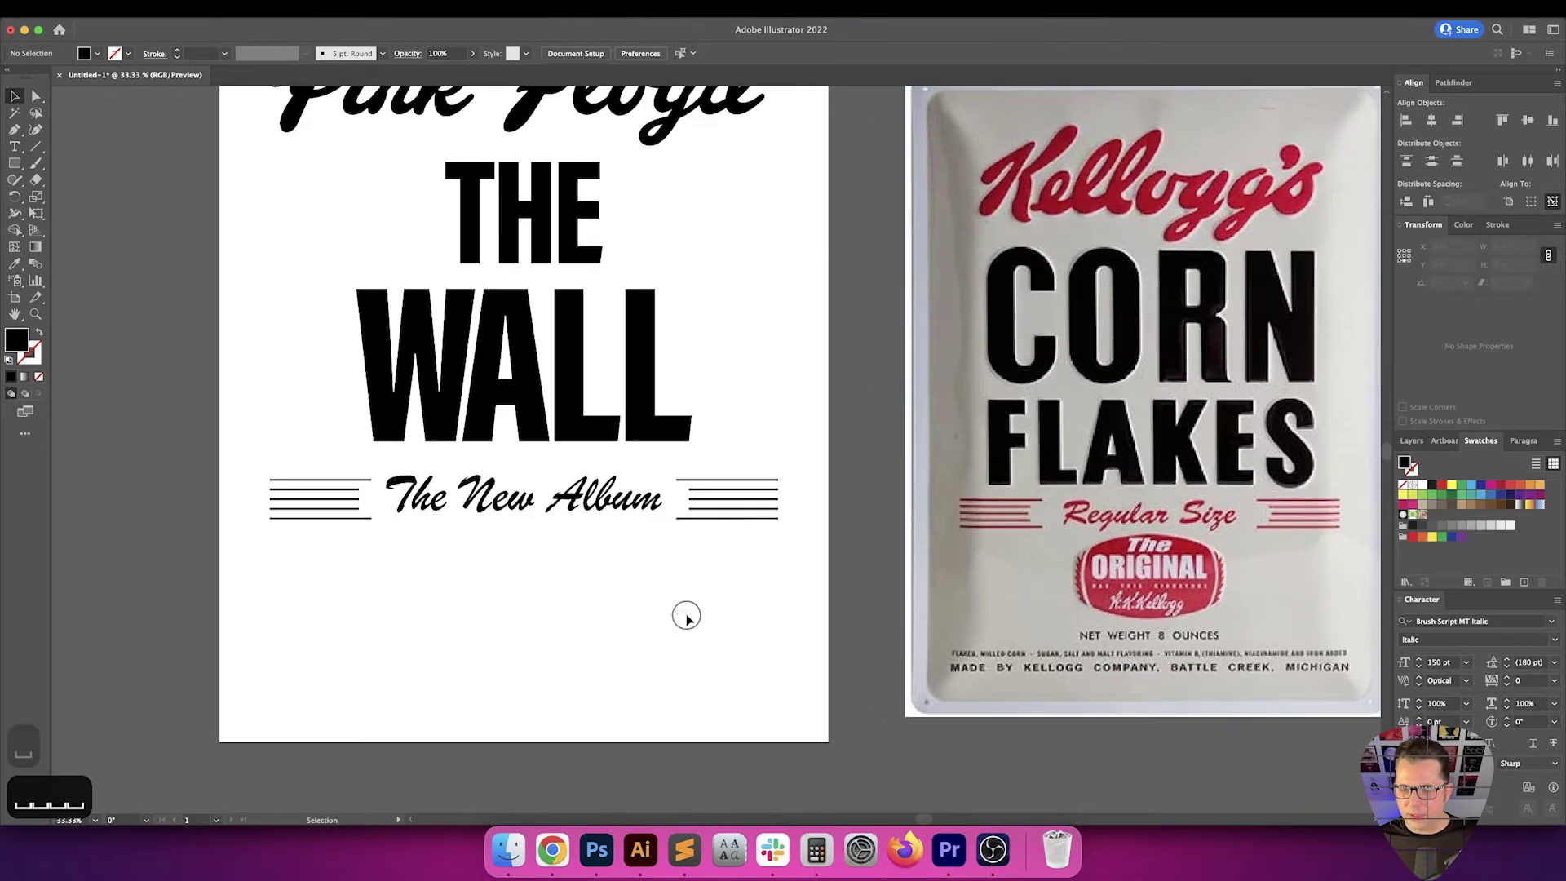
key("space")
left_click_drag(584, 572, 633, 566)
key("t")
left_click(405, 604)
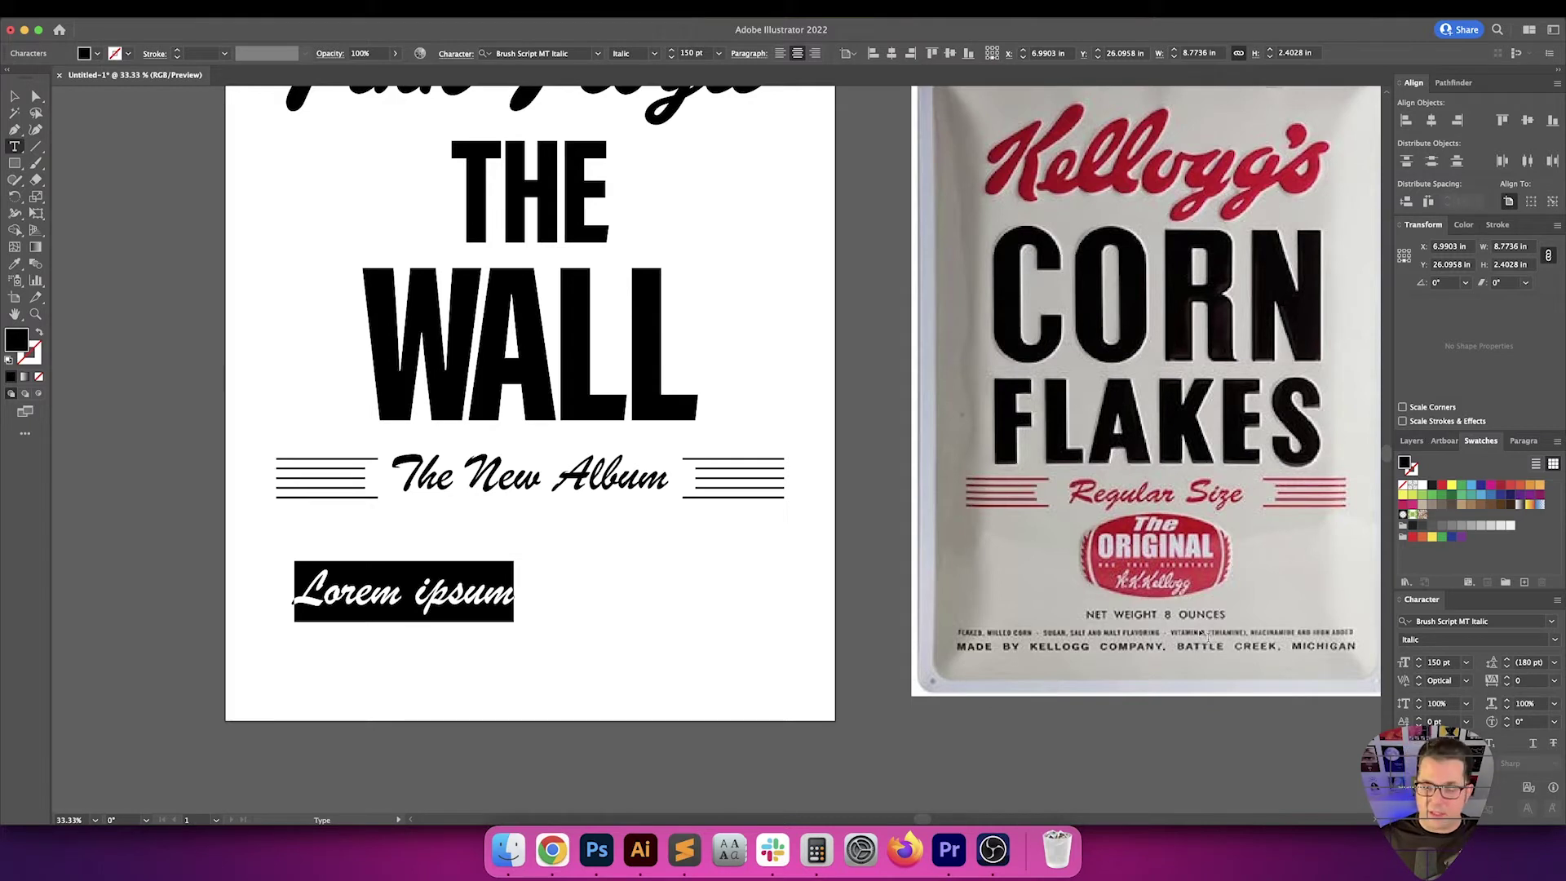
key("Escape")
Set the Lorem ipsum placeholder's font to Tw Cen MT Bold and activate the Type tool
key("super+alt+shift+m")
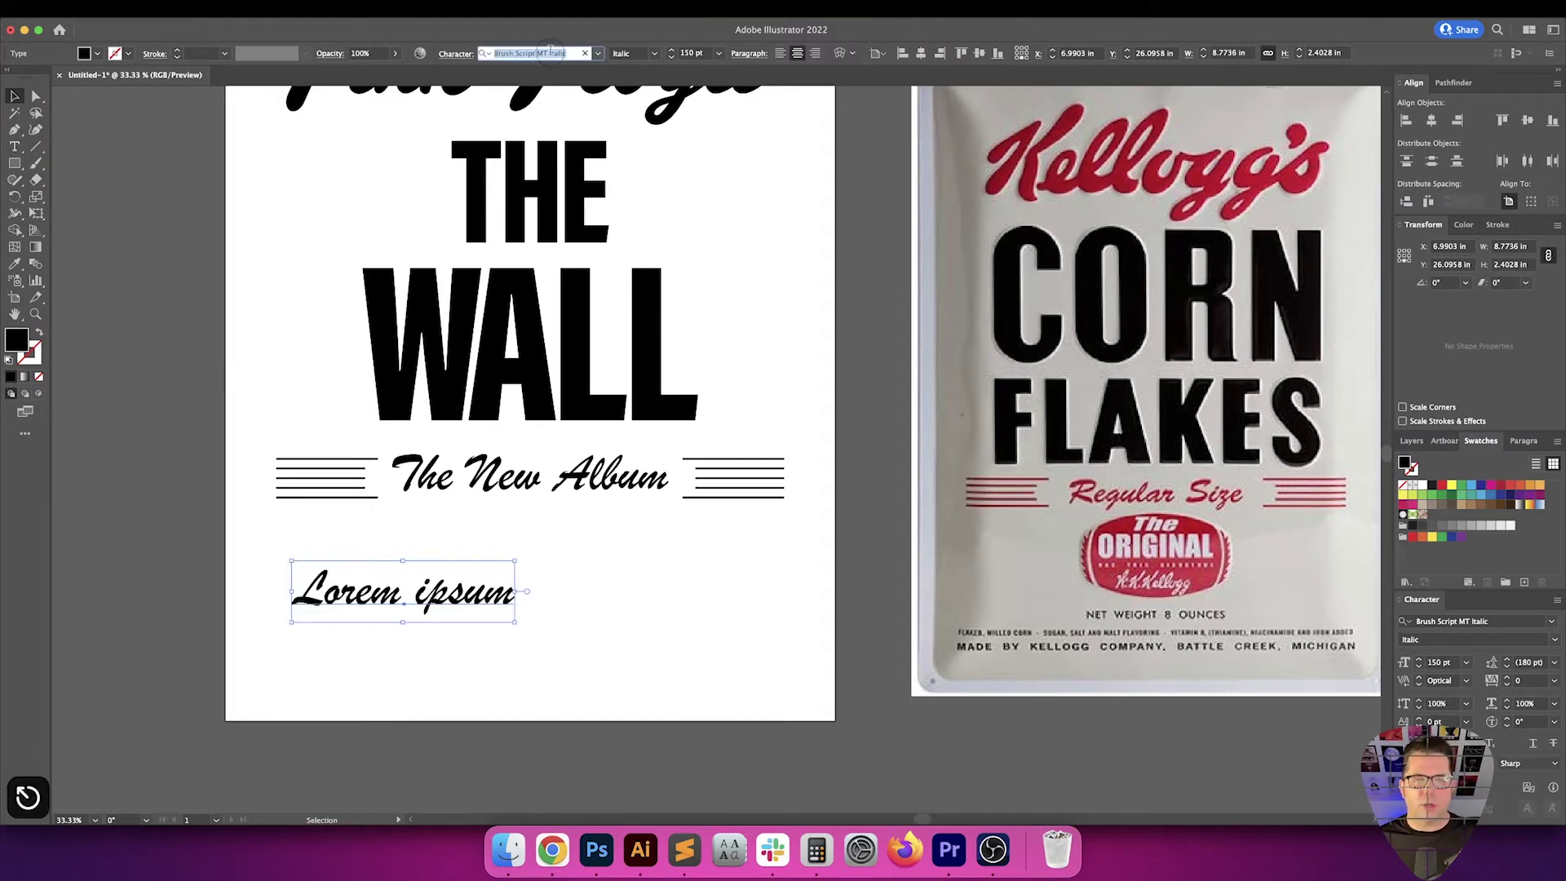
type("tw")
key("Down")
key("Down")
key("Up")
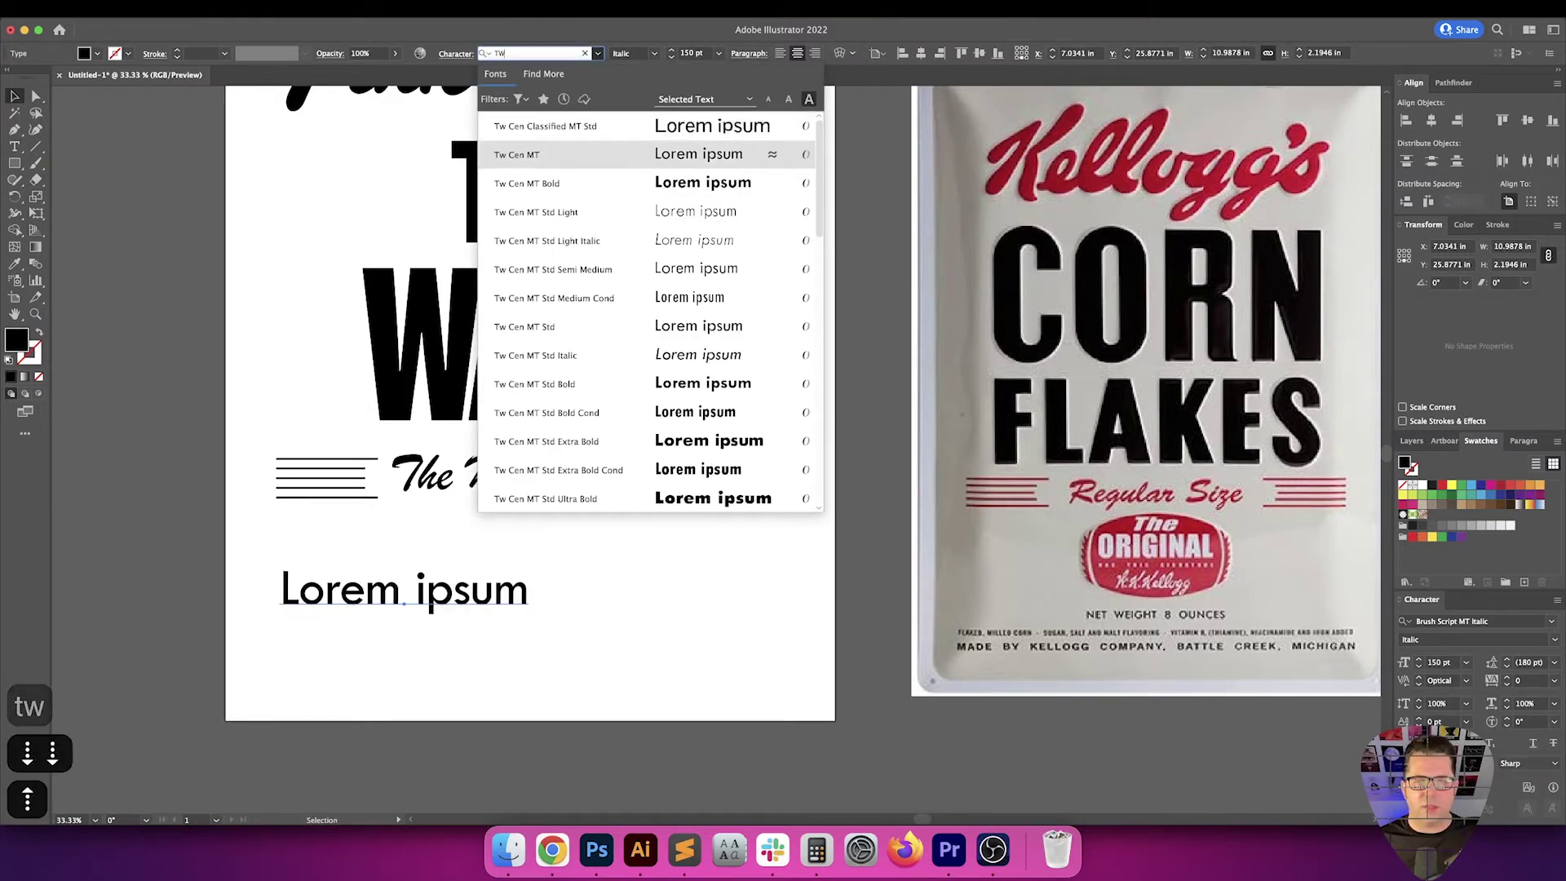
key("Down")
key("Return")
key("t")
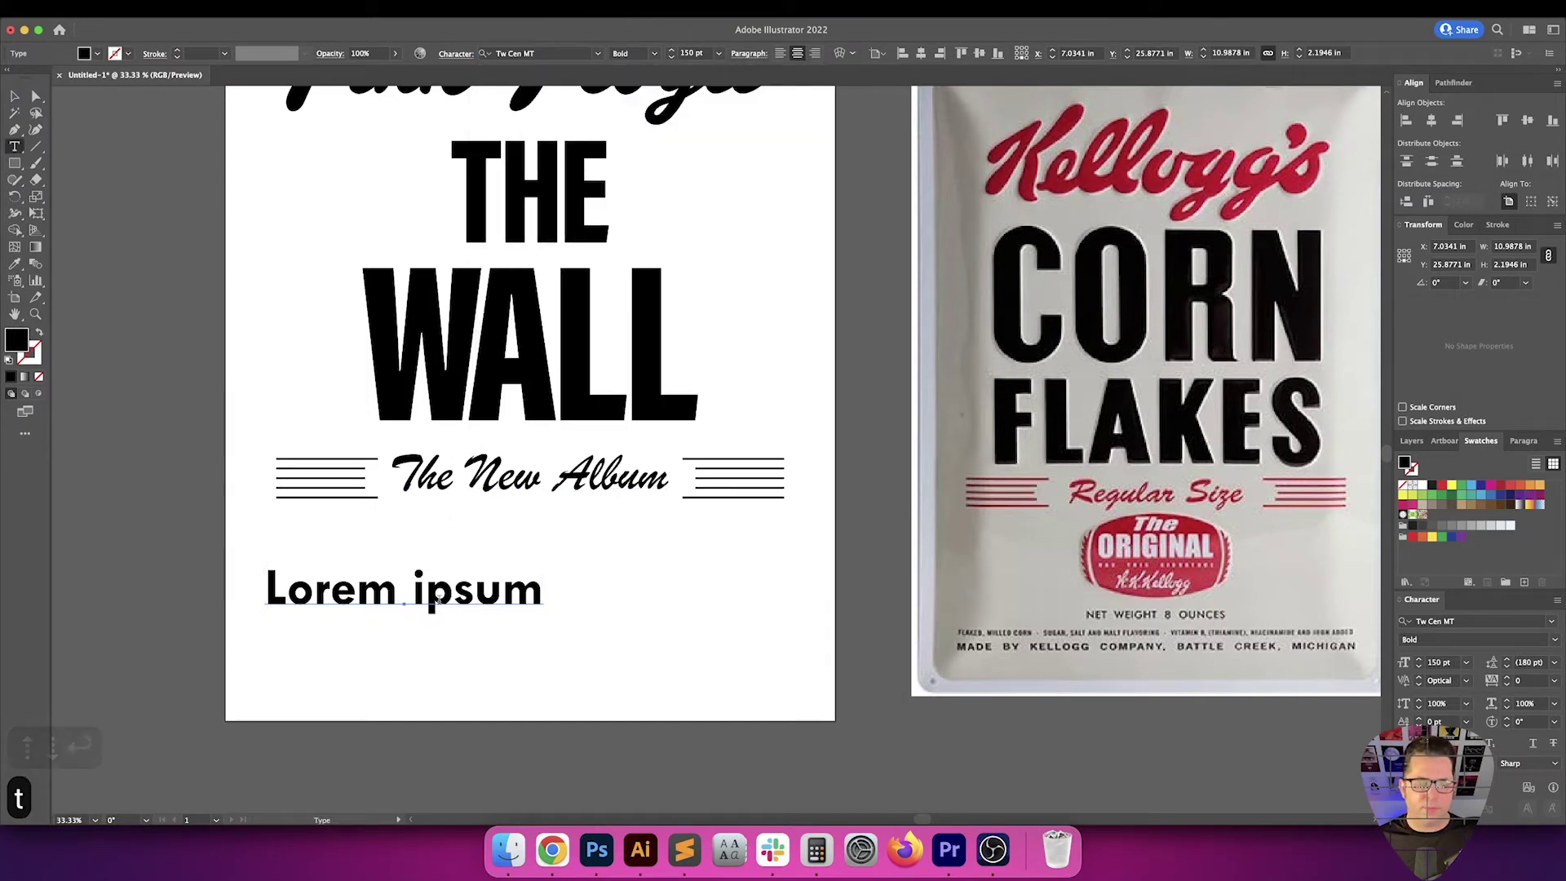
Replace the Lorem ipsum placeholder below the tagline with the text 26 TRACKS and finish editing
triple_click(438, 599)
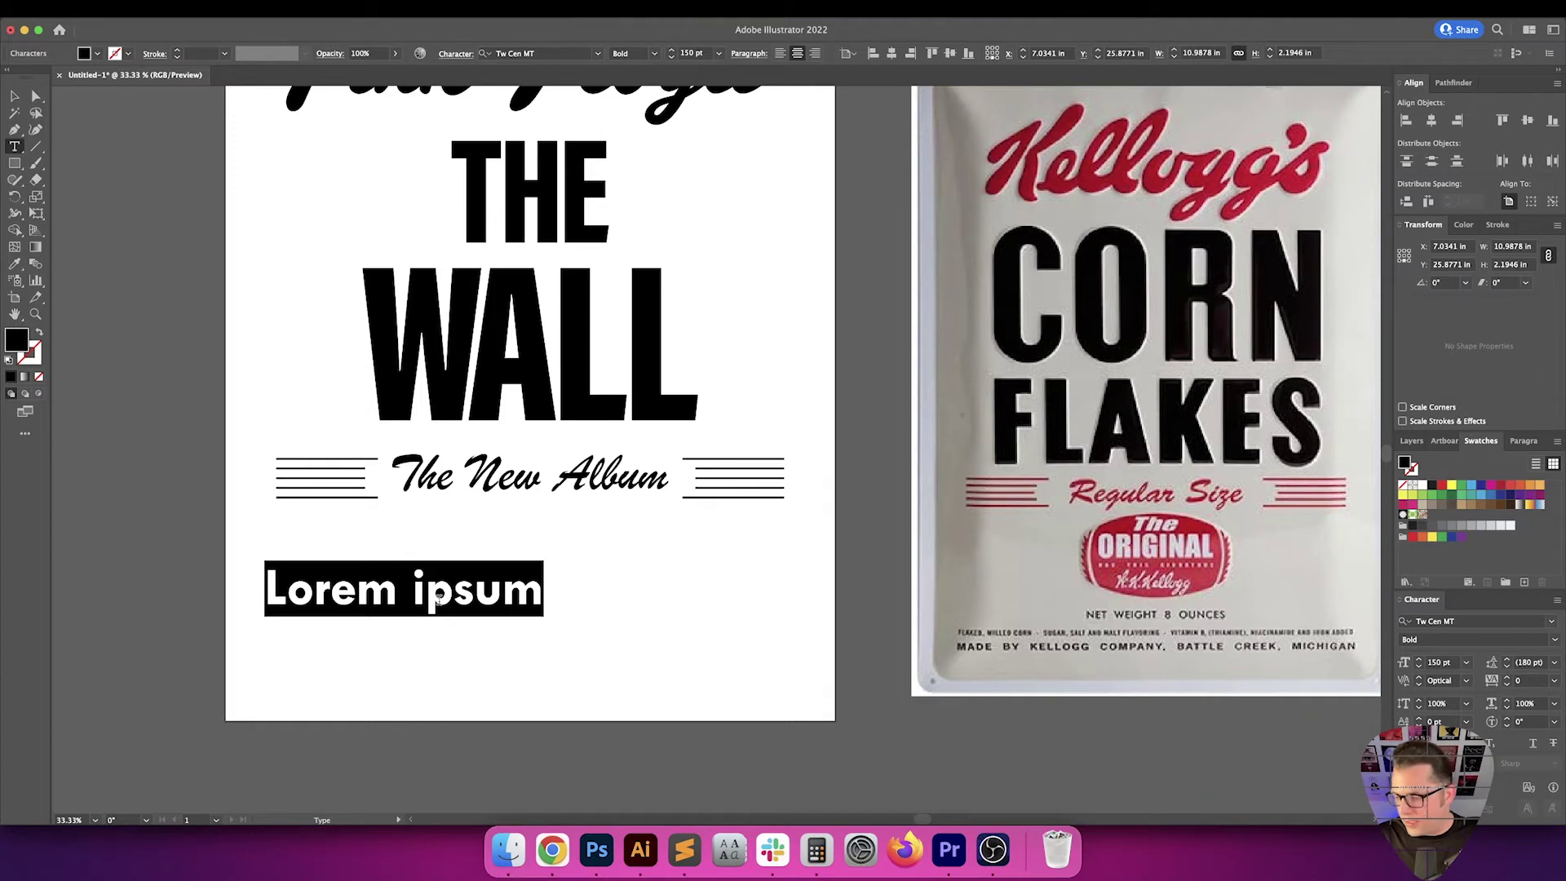
type("26 TRACKS")
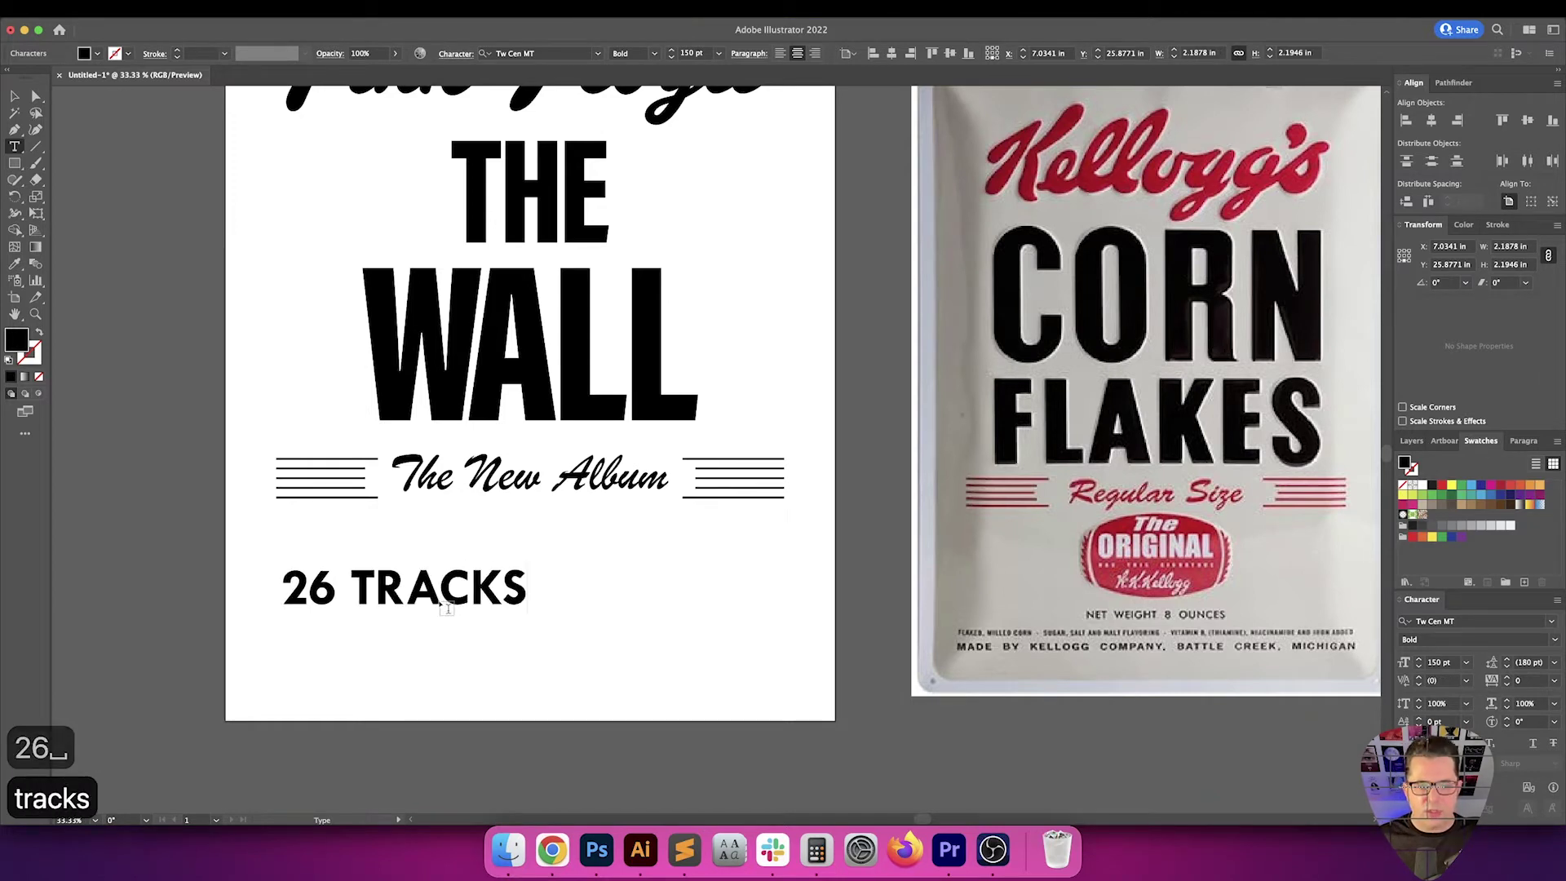
key("Escape")
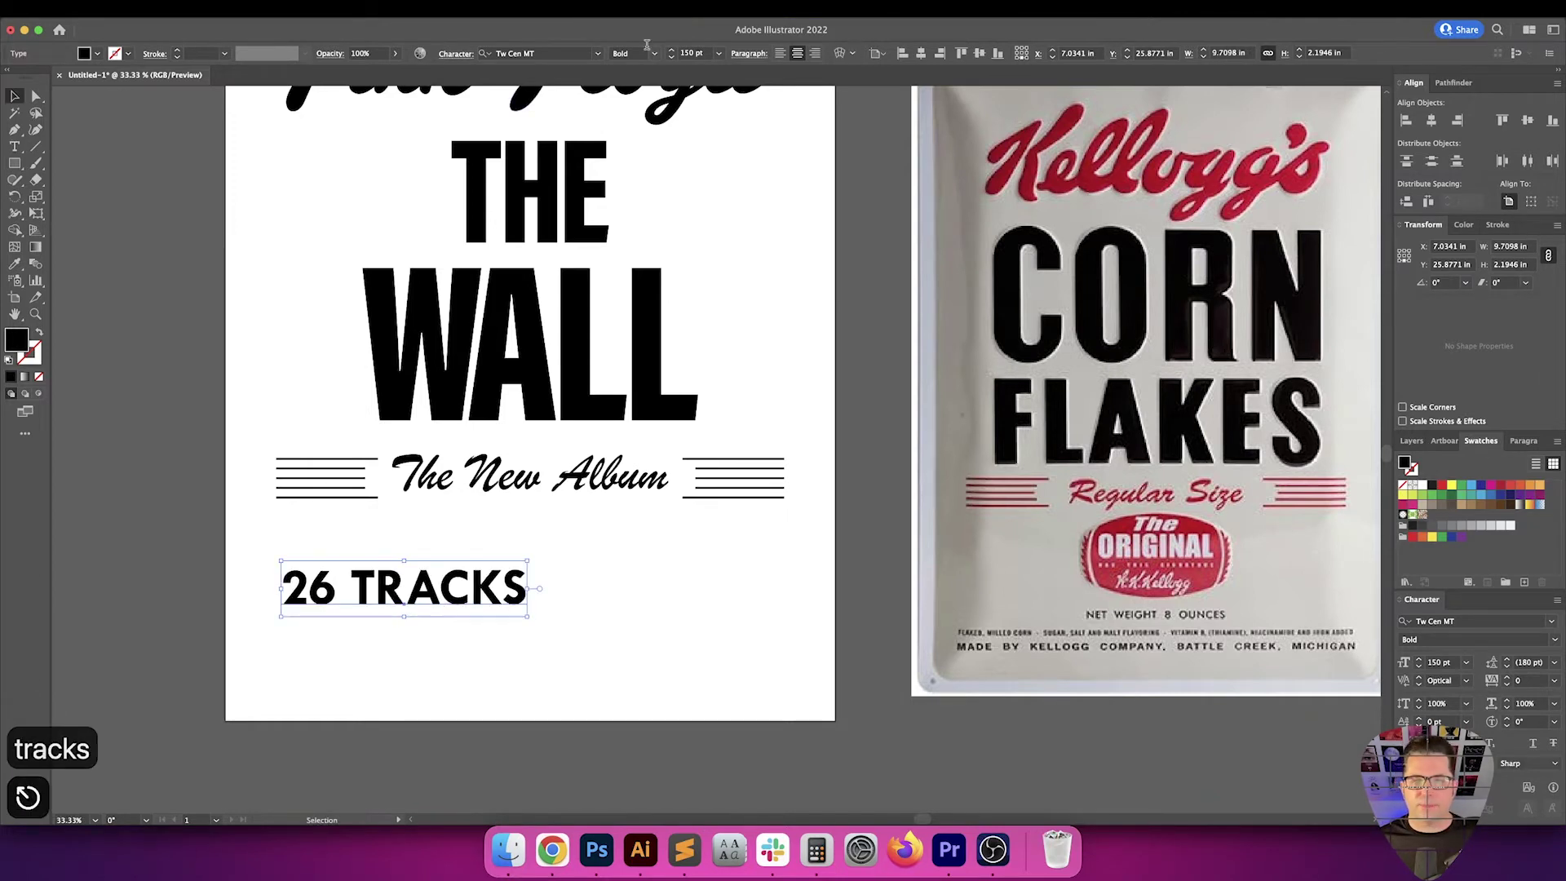
Set the font size of the 26 TRACKS text to 120 pt
left_click(693, 52)
key("shift+Down")
key("shift+Down")
key("shift+Down")
key("shift+Down")
key("shift+Down")
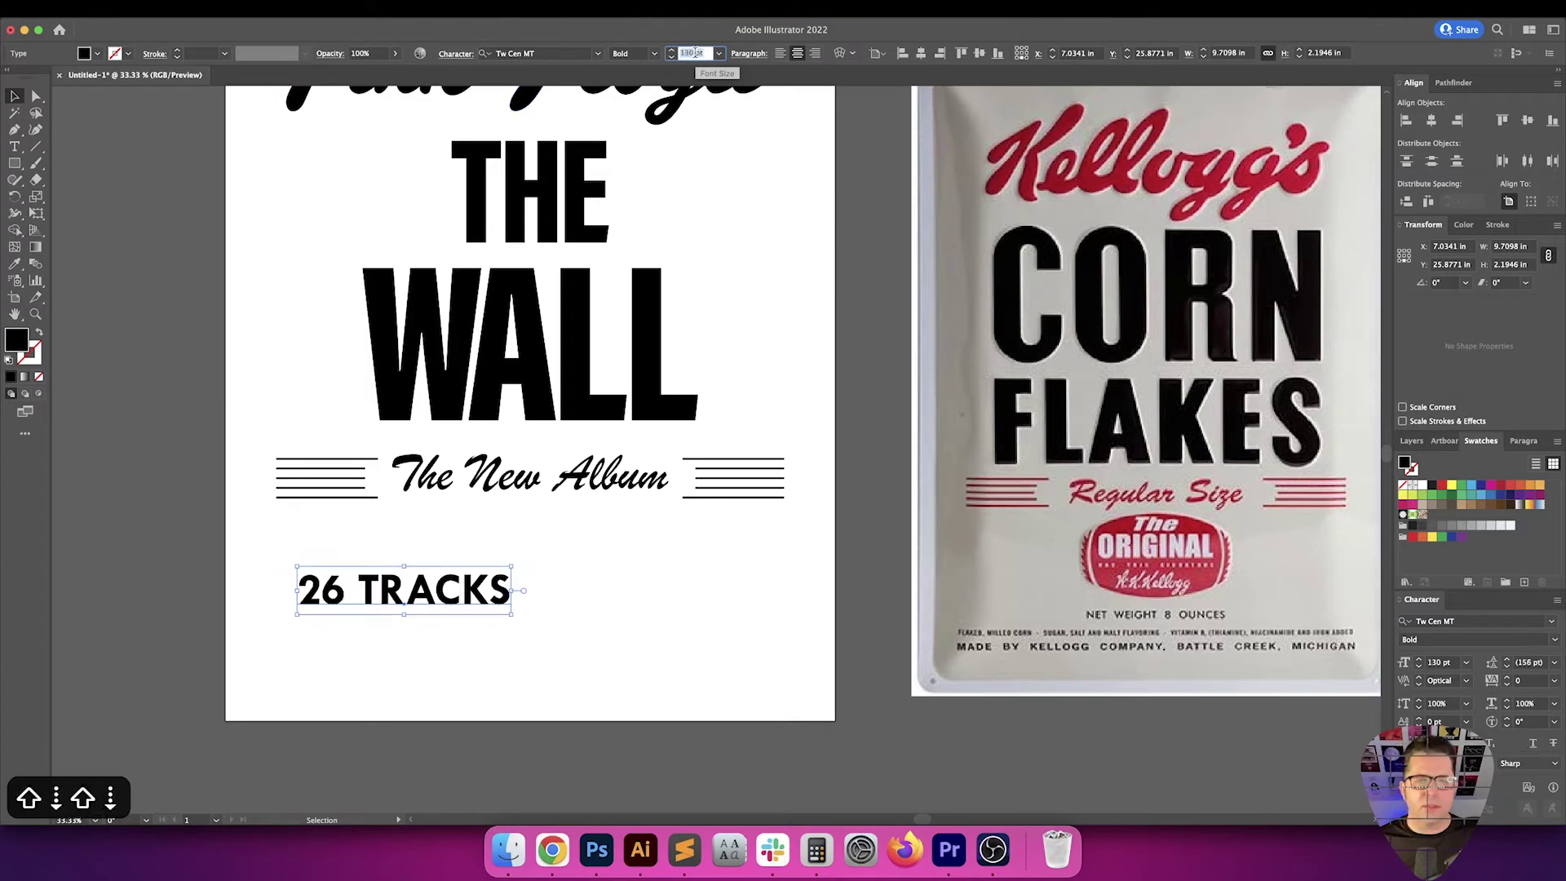
key("shift+Up")
key("shift+Up")
key("Return")
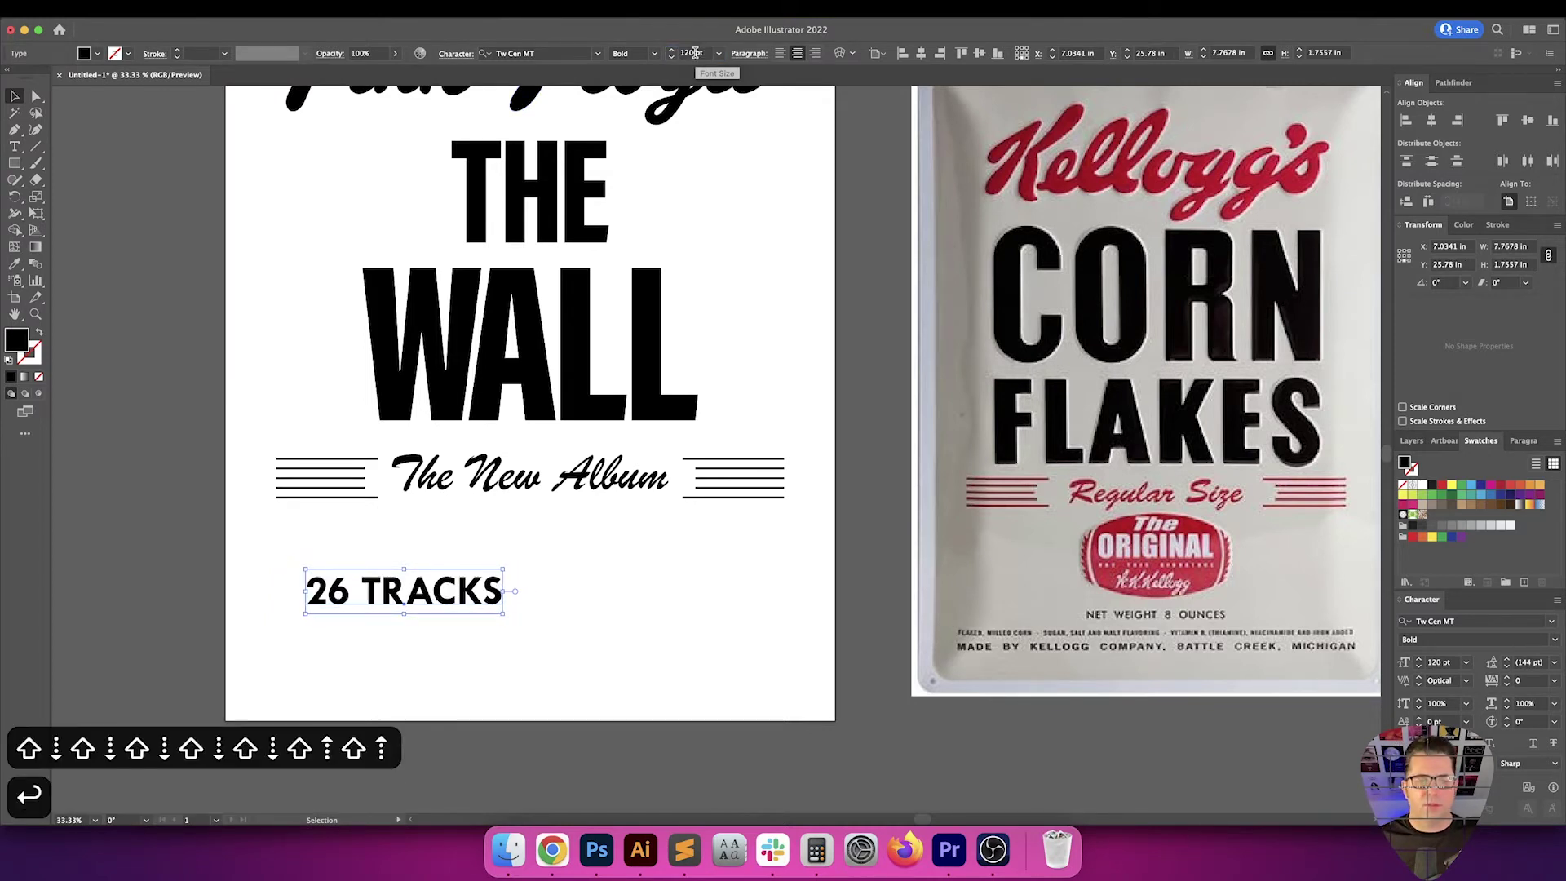
Extend the 26 TRACKS text so it reads 26 TRACKS | 1 HOUR & 21 MINUTES OF NEW MUSIC
double_click(451, 600)
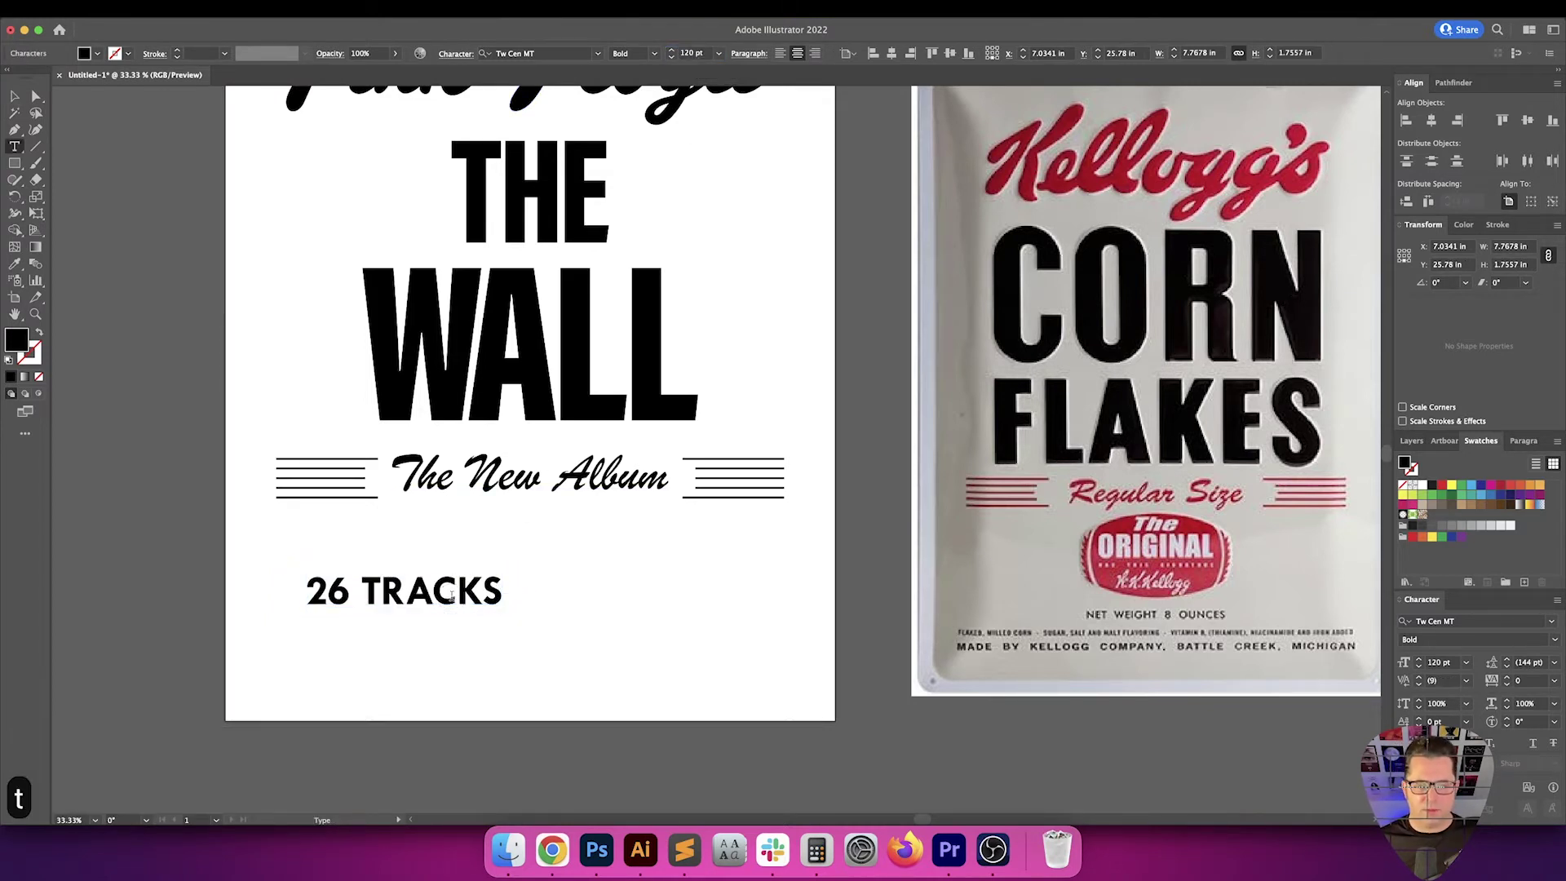
key("Down")
key("Down")
type("| 1h")
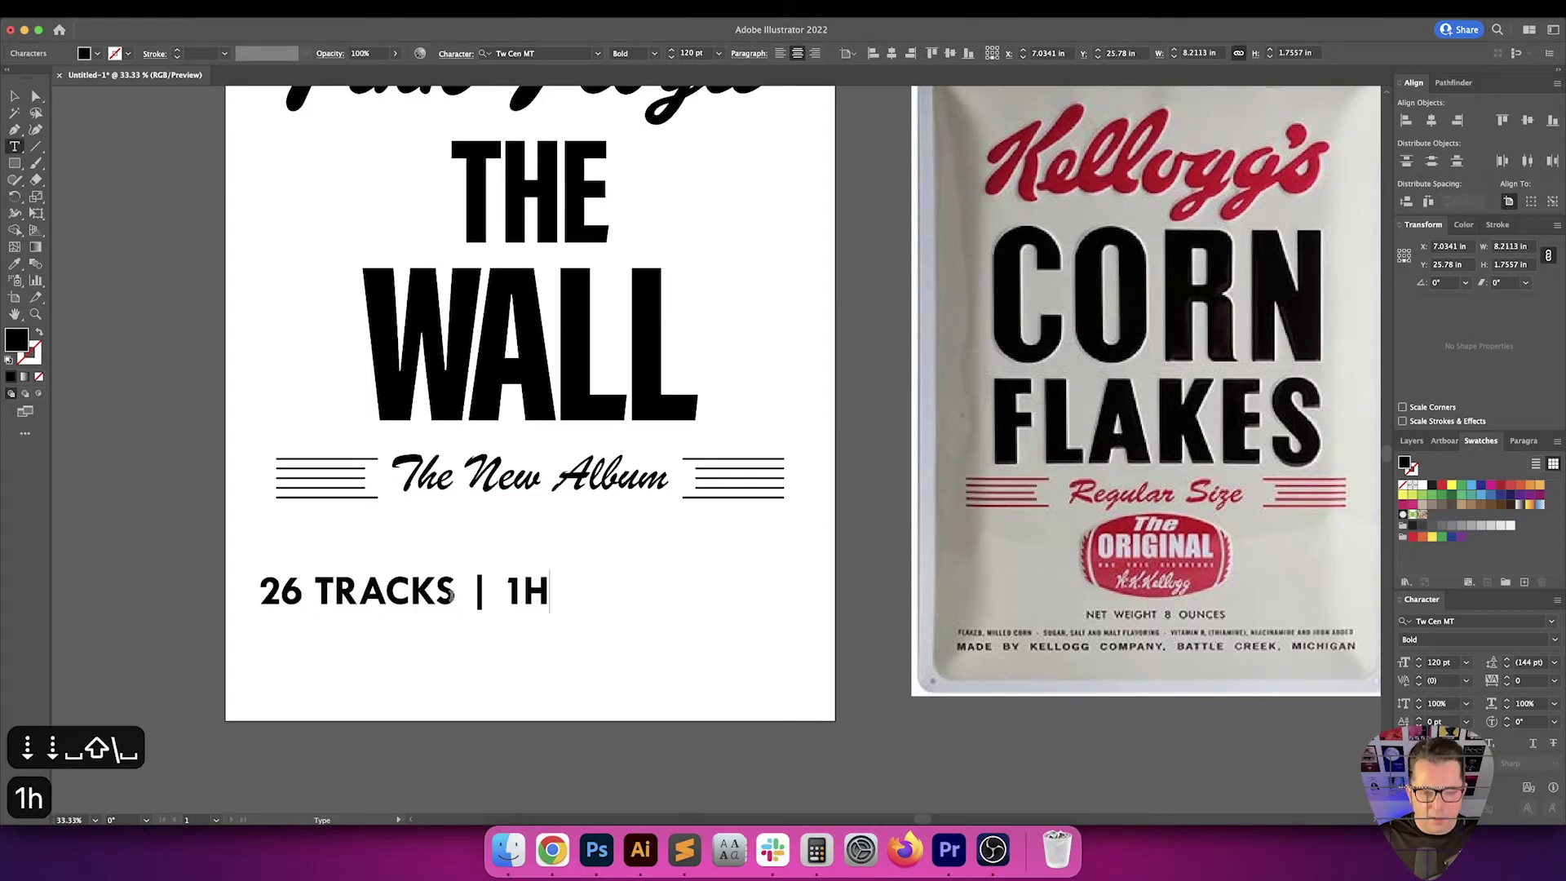
key("BackSpace")
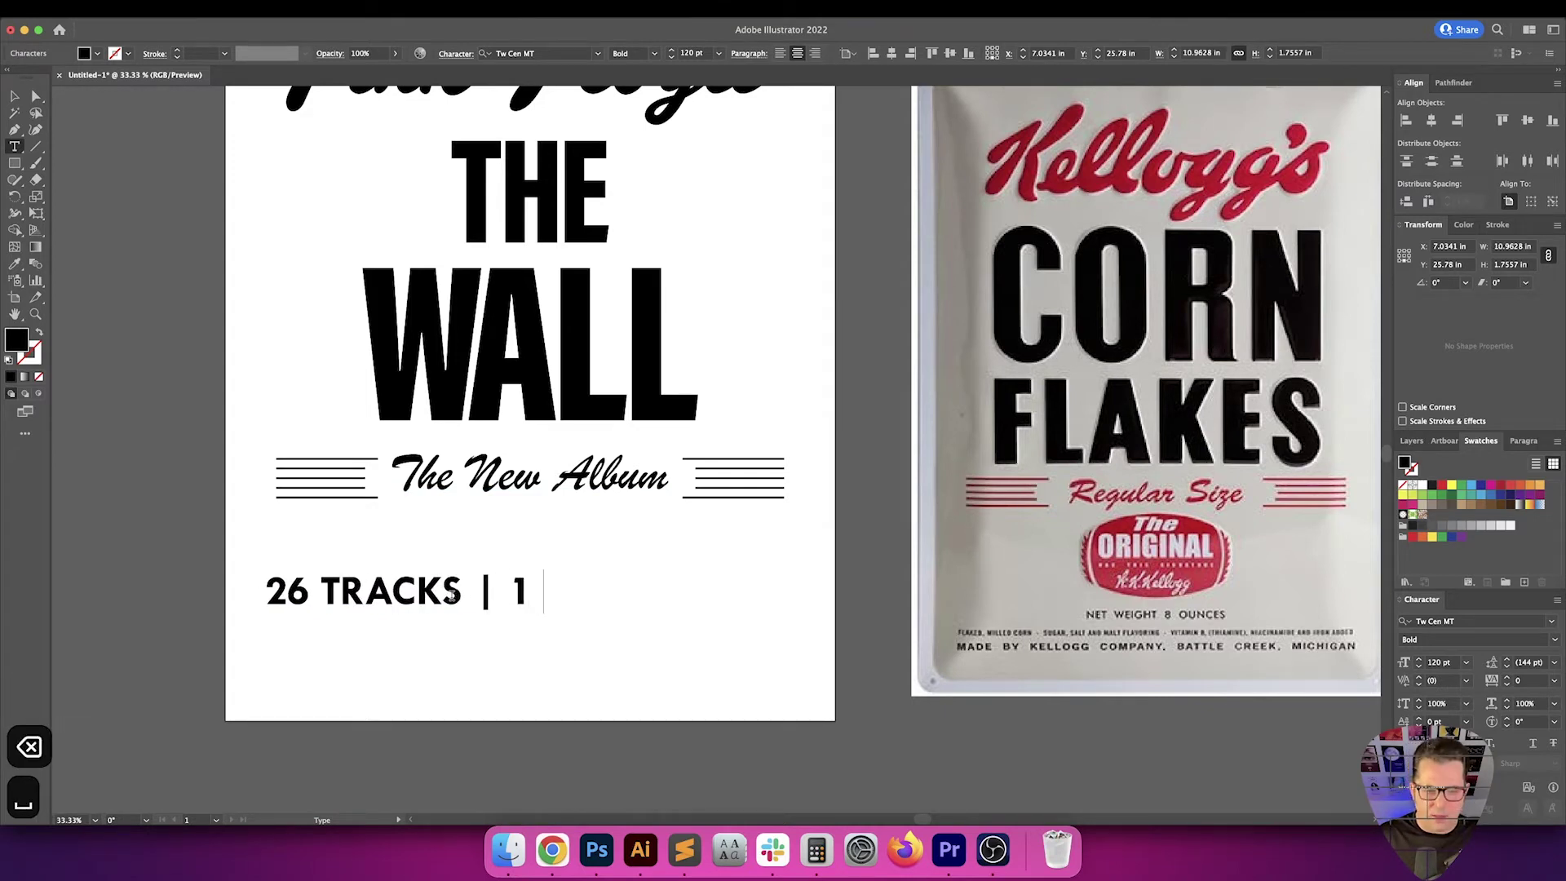
type("hour")
key("BackSpace")
key("BackSpace")
key("BackSpace")
key("BackSpace")
type("hour ")
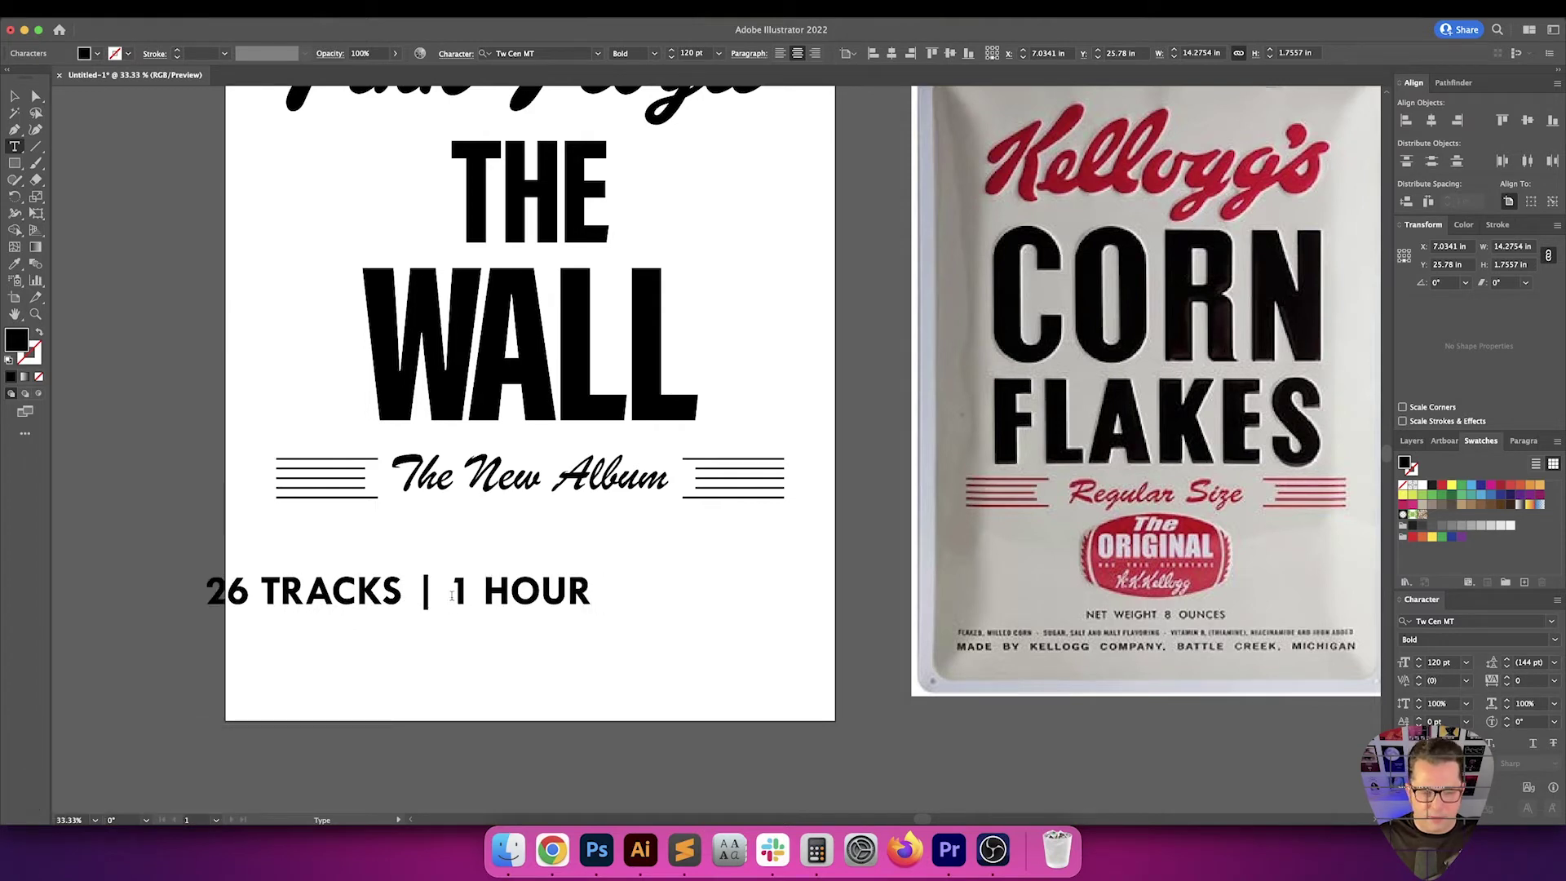
type("& ")
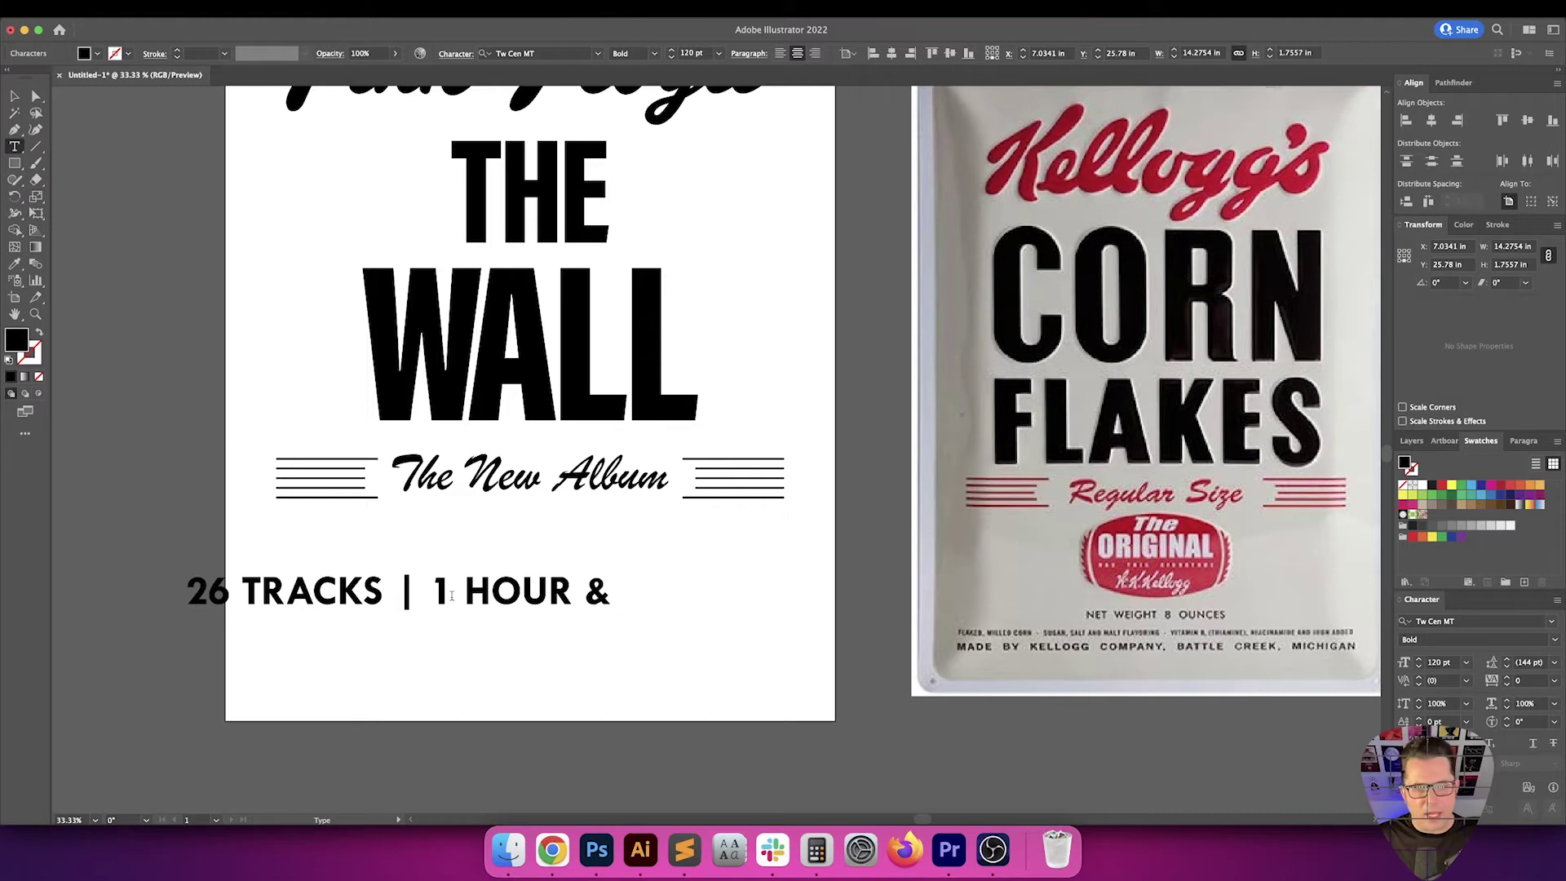
type("21 minutes")
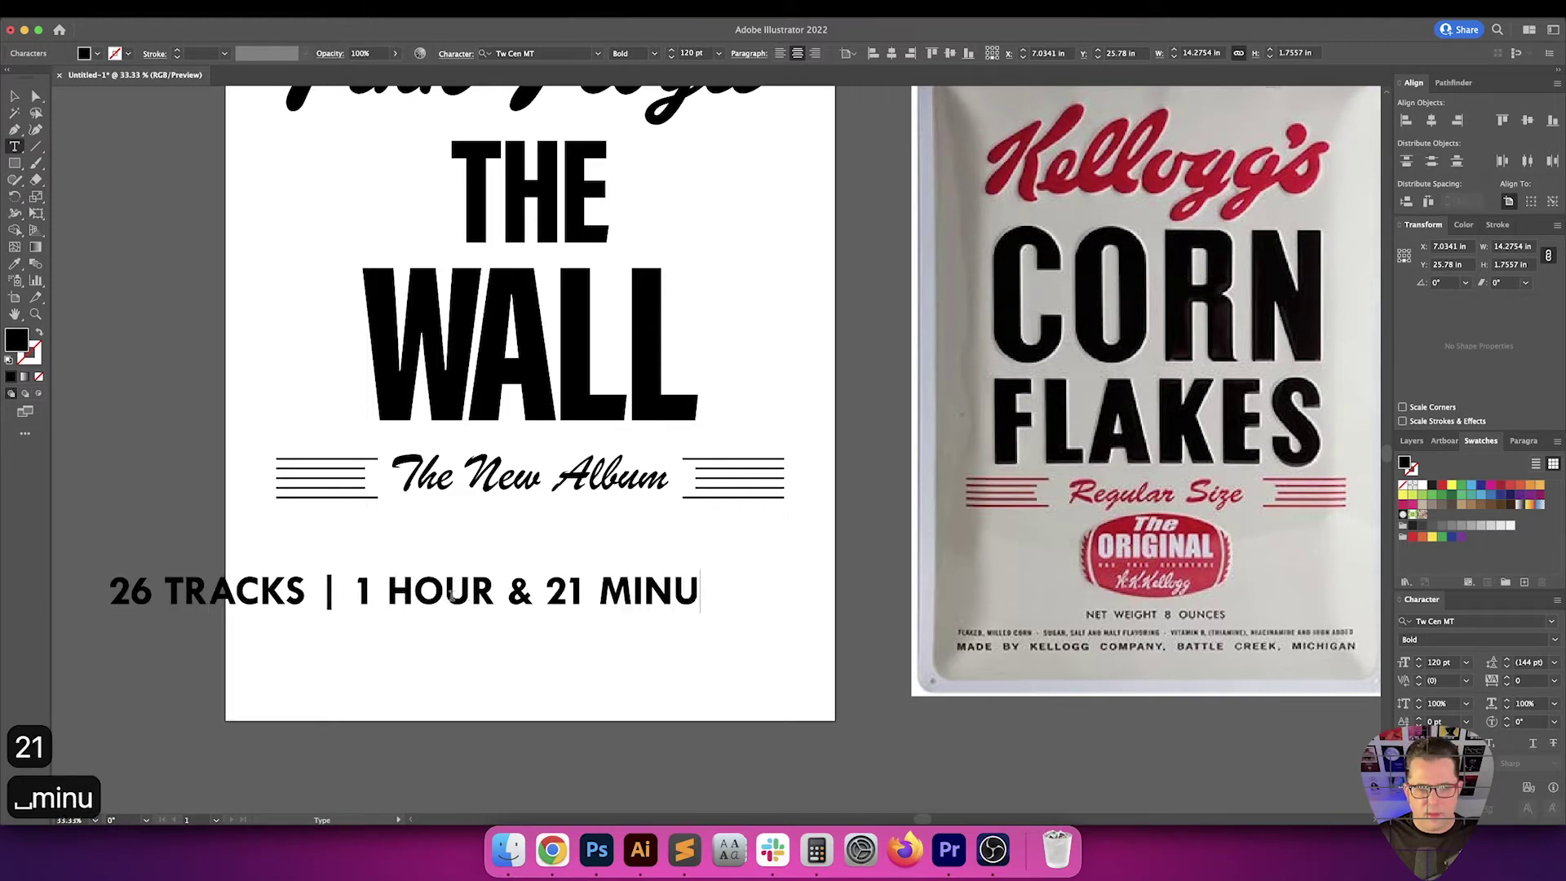
type(" of new music")
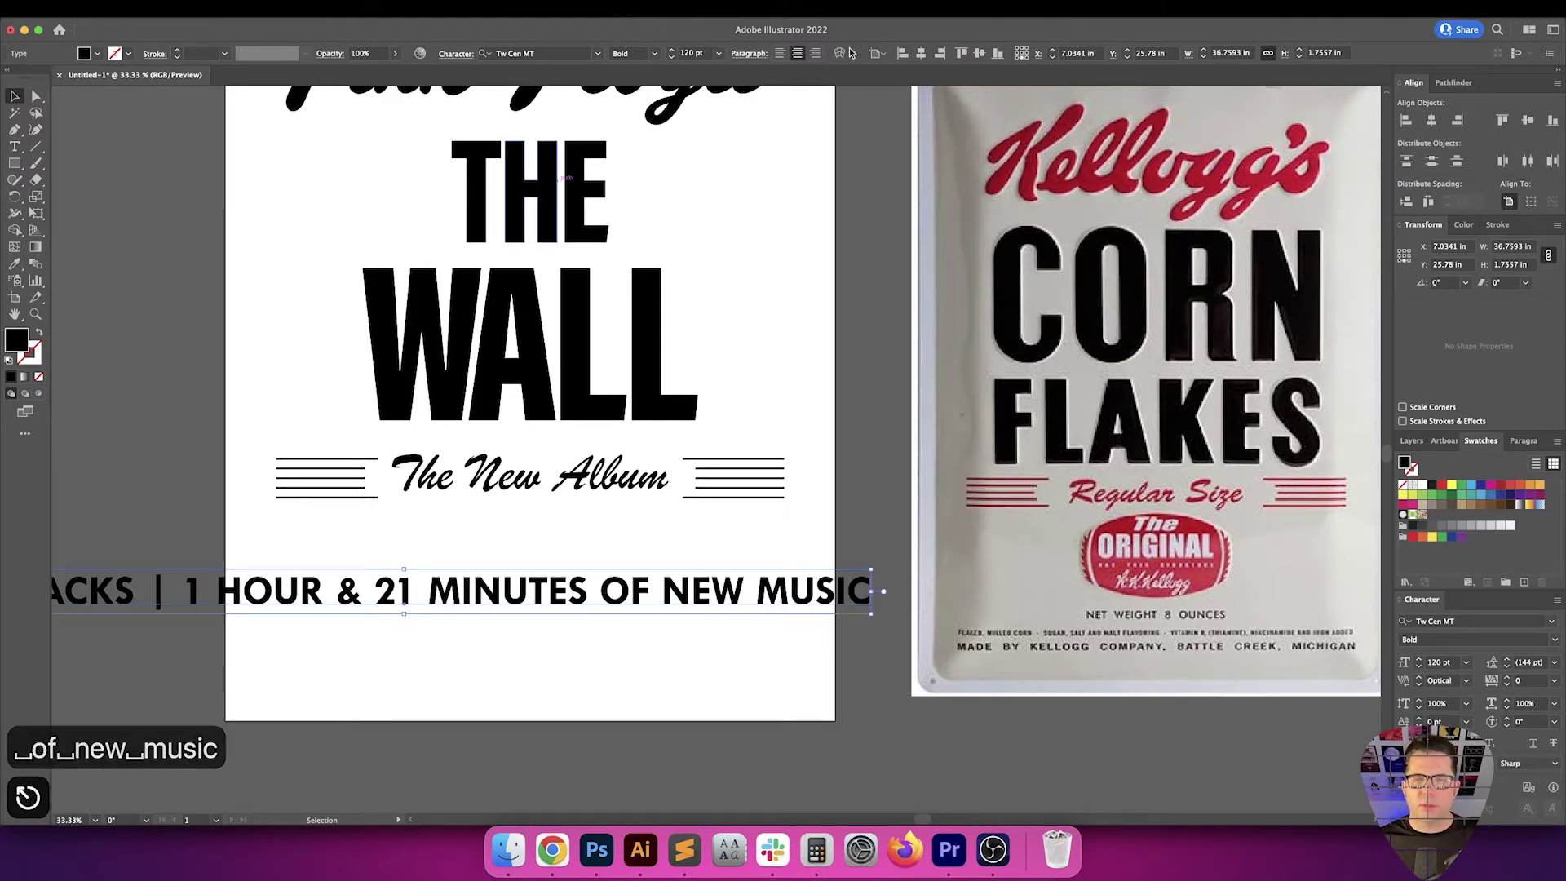
key("Escape")
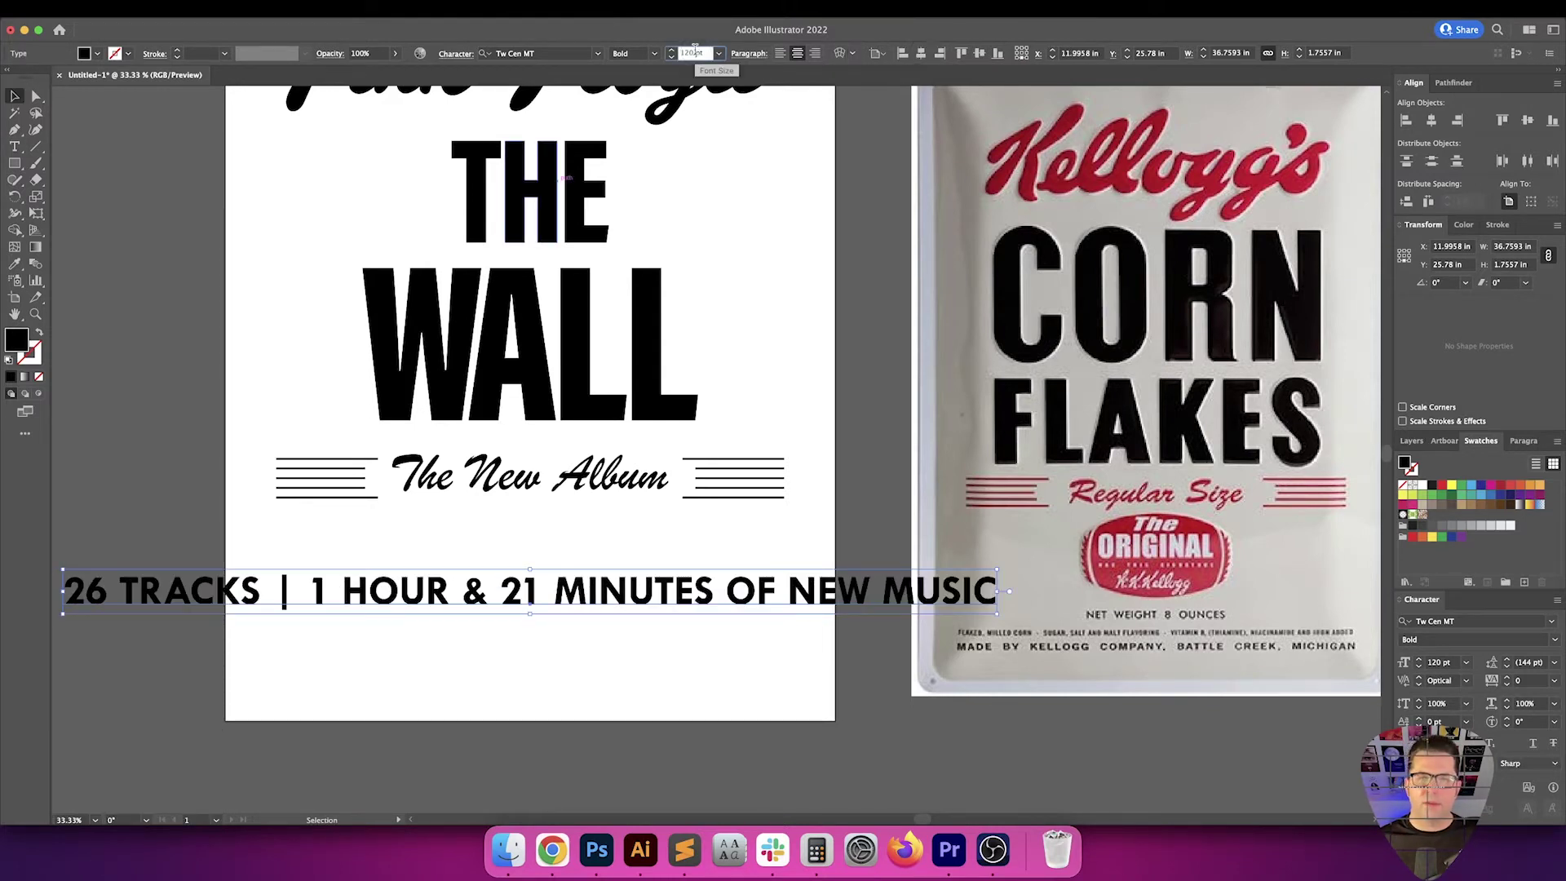
Center the track information line horizontally on the artboard and set its font size to 60 pt
key("shift+Down")
key("shift+Down")
key("shift+Down")
key("shift+Down")
key("shift+Down")
key("shift+Down")
key("Return")
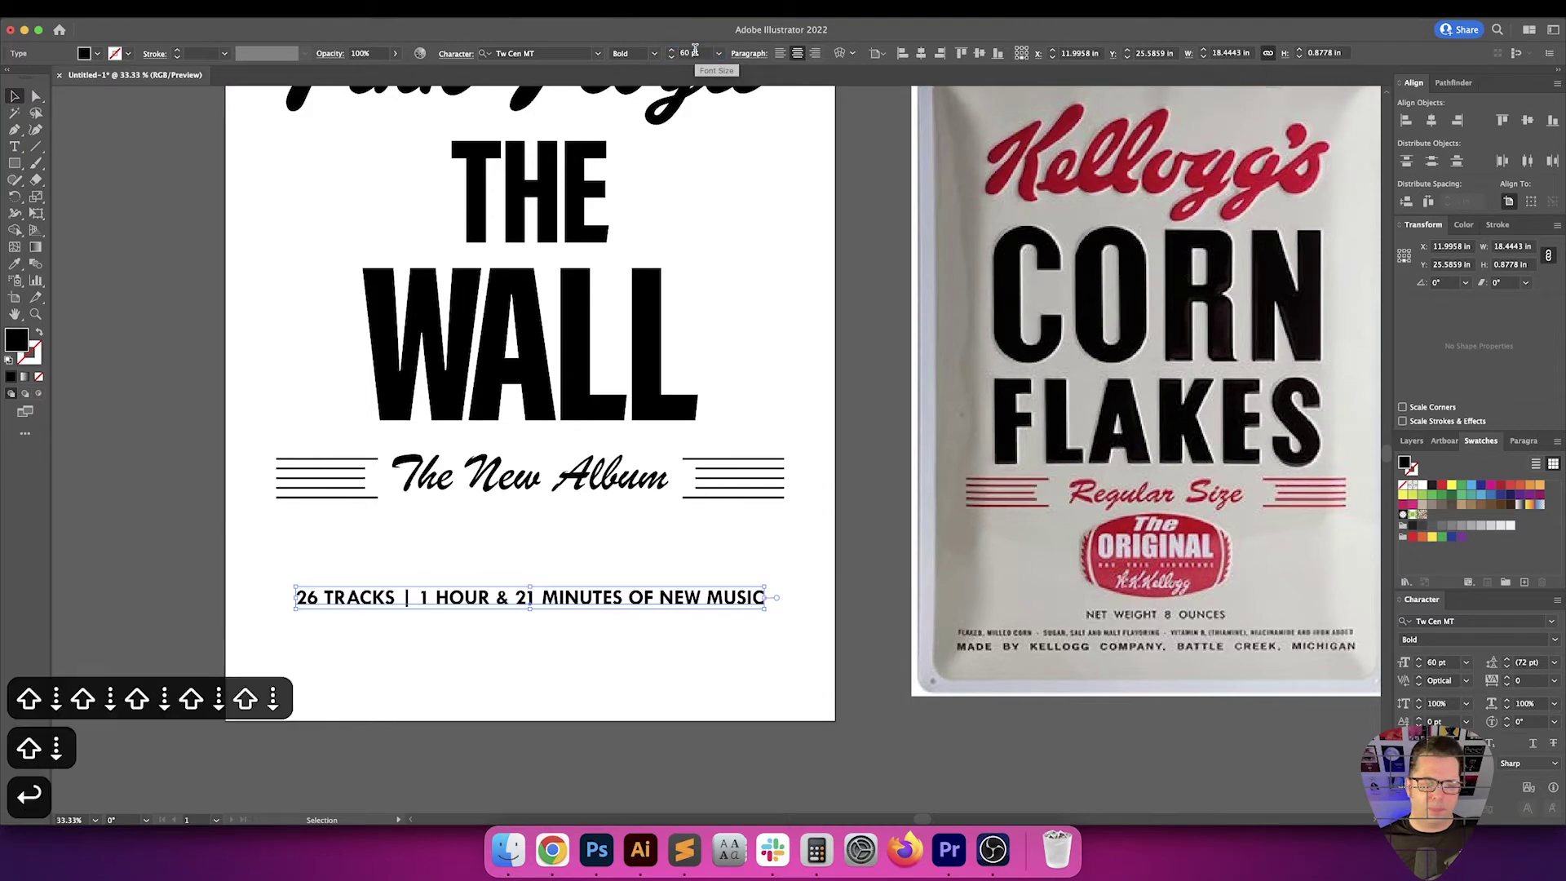
Realign the 60 pt track information line to the artboard's horizontal center and deselect it
left_click(689, 552)
key("space")
left_click_drag(716, 559, 792, 618)
key("v")
key("v")
key("space")
left_click_drag(618, 605, 811, 703)
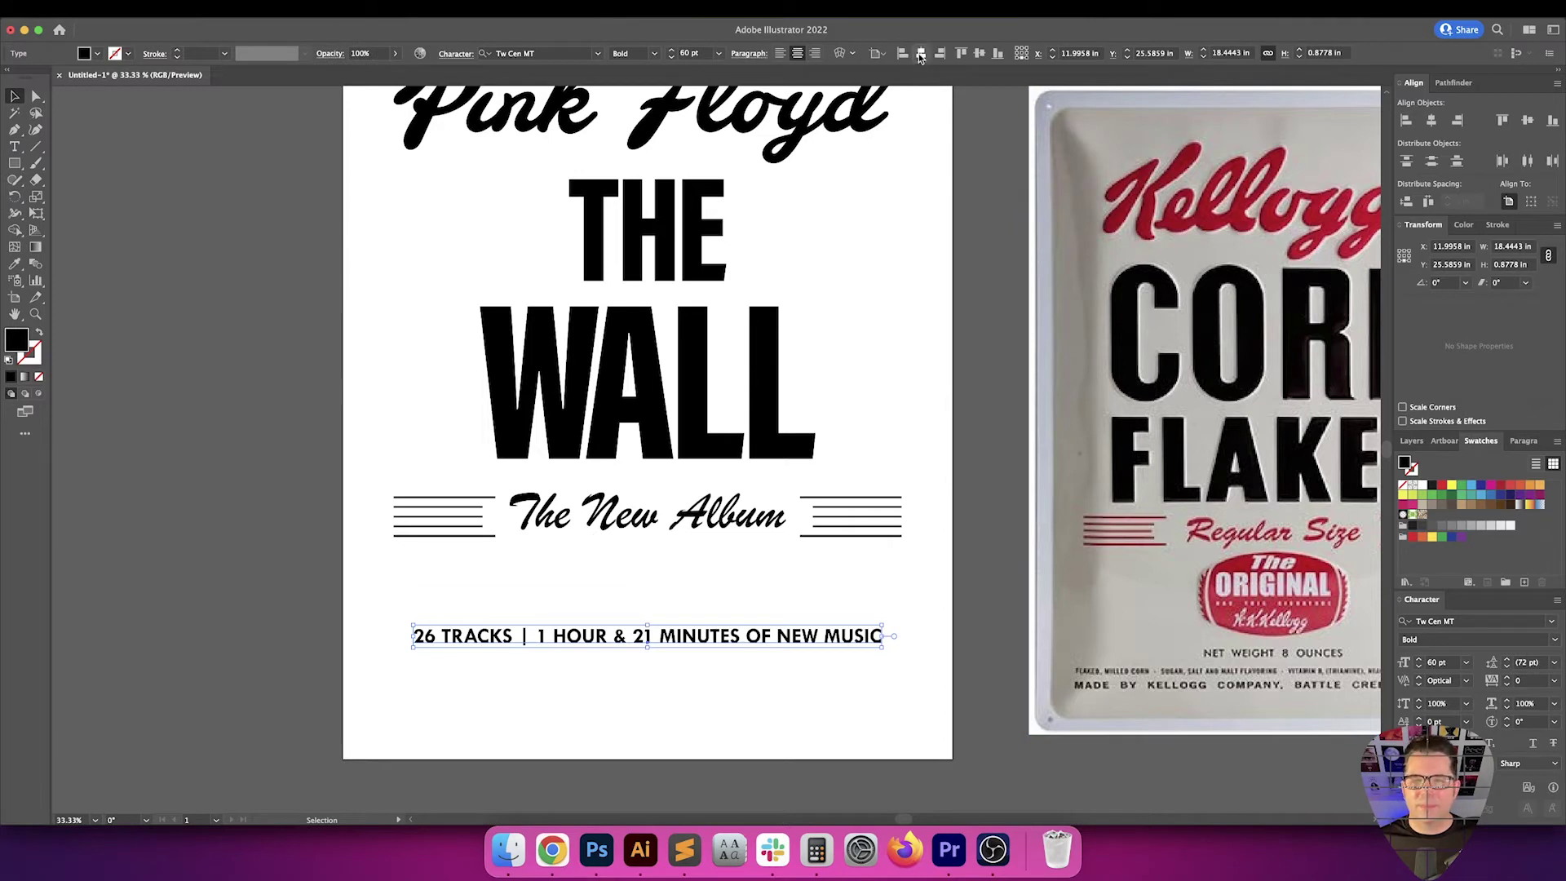
left_click(915, 502)
key("space")
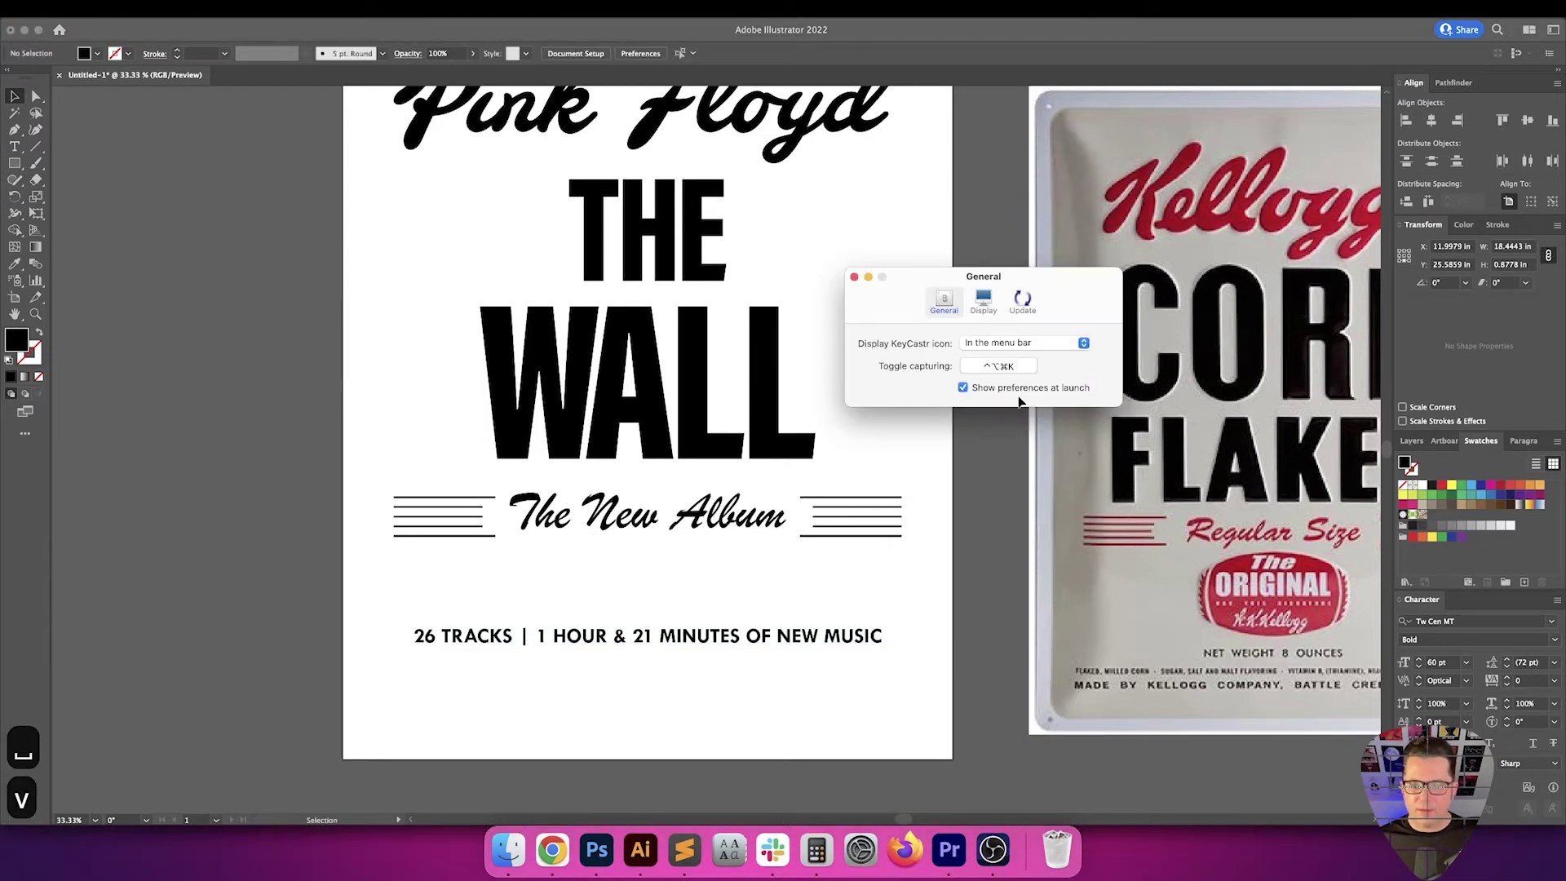
left_click(989, 459)
left_click_drag(900, 602, 760, 694)
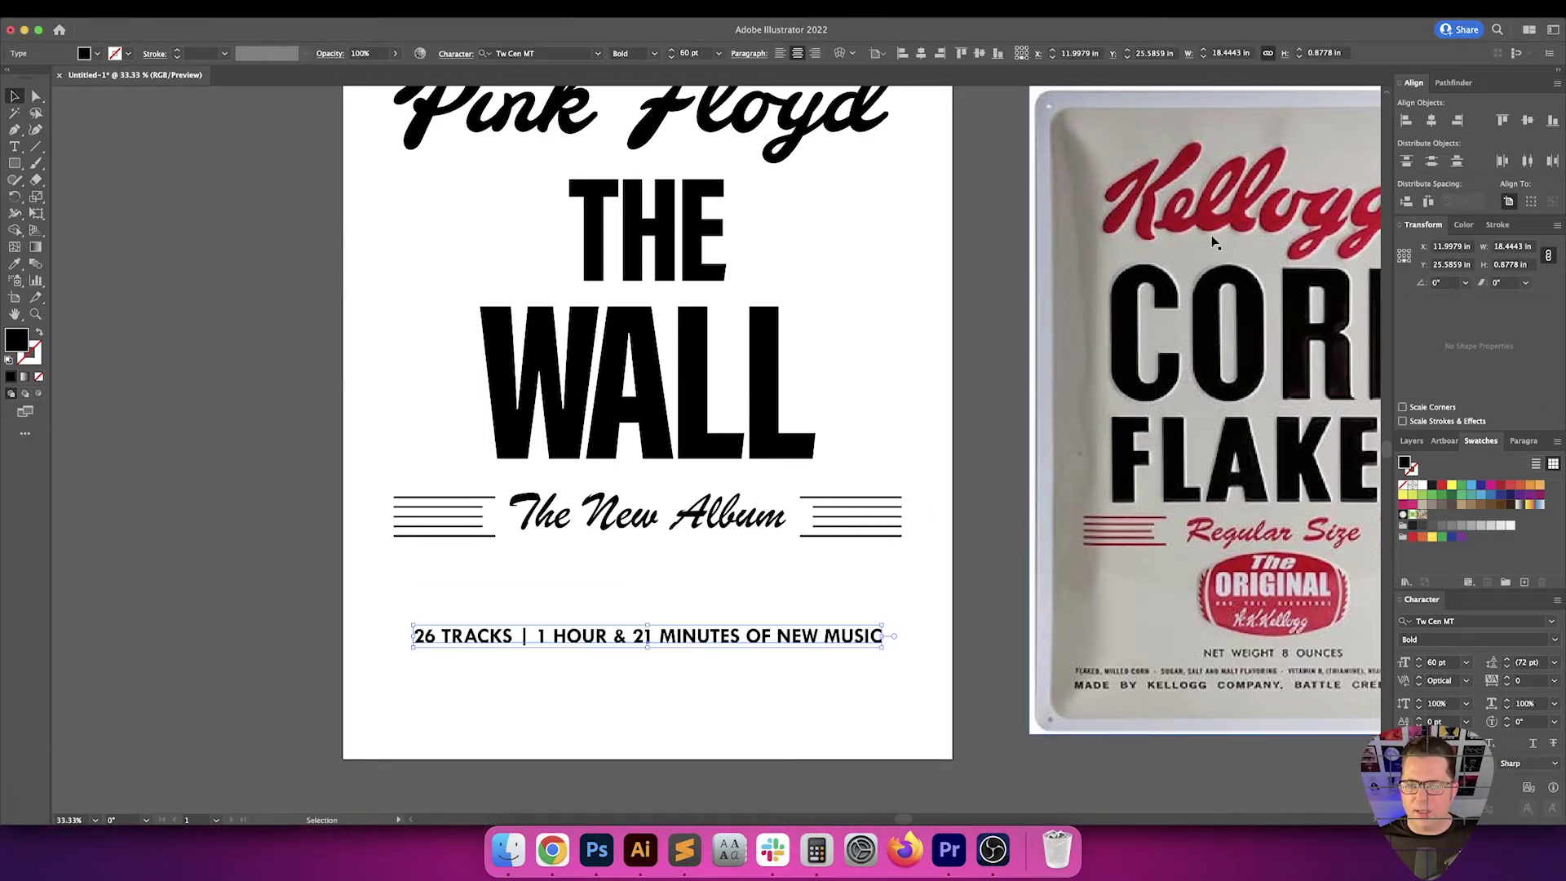
left_click(966, 324)
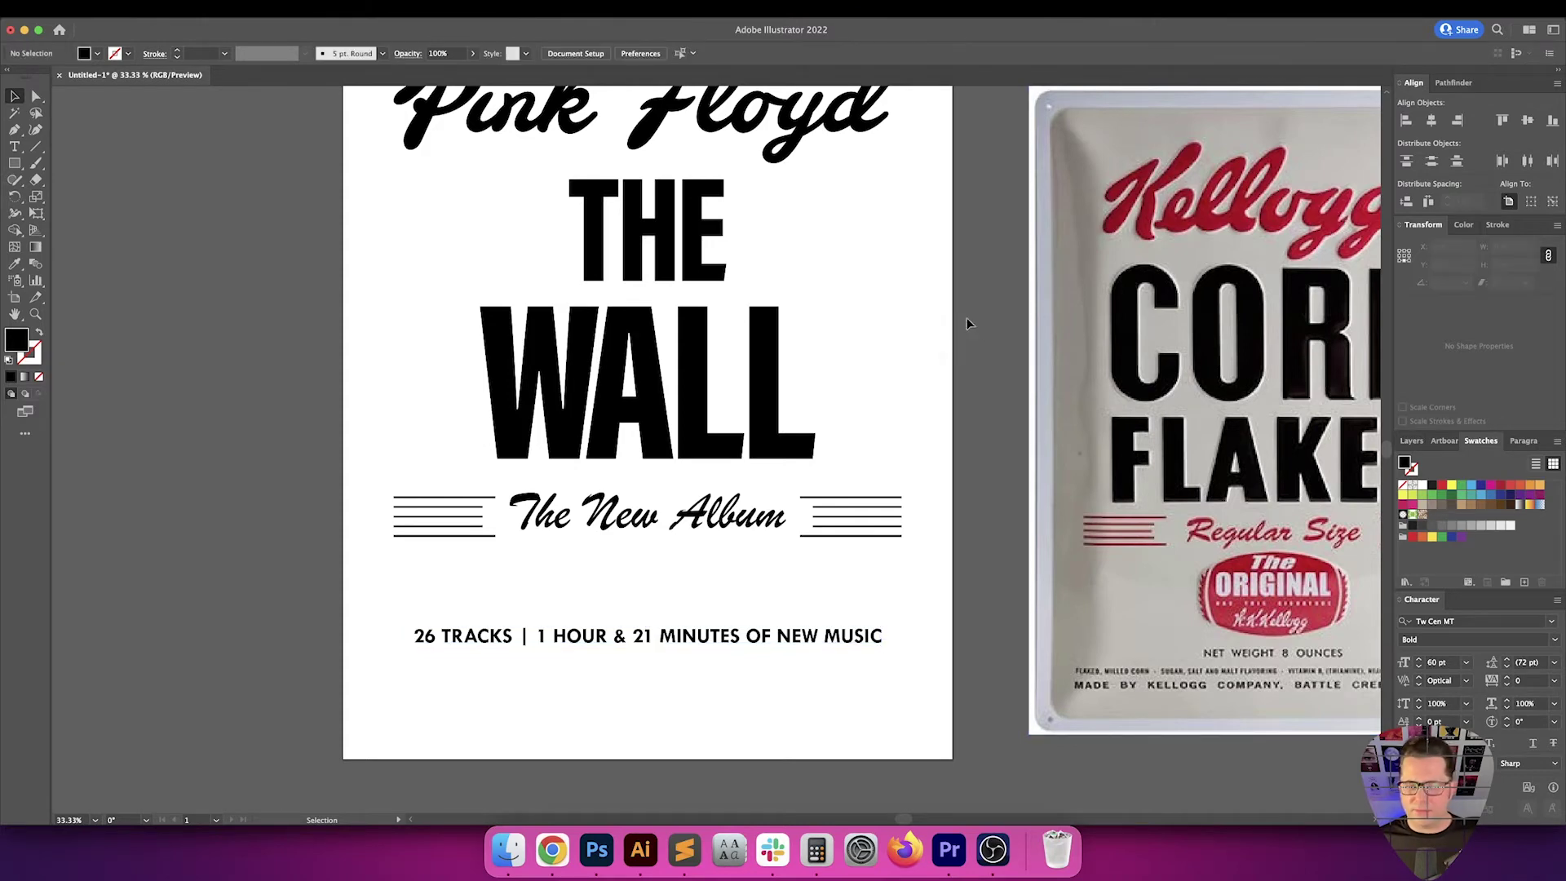
left_click_drag(918, 589, 646, 694)
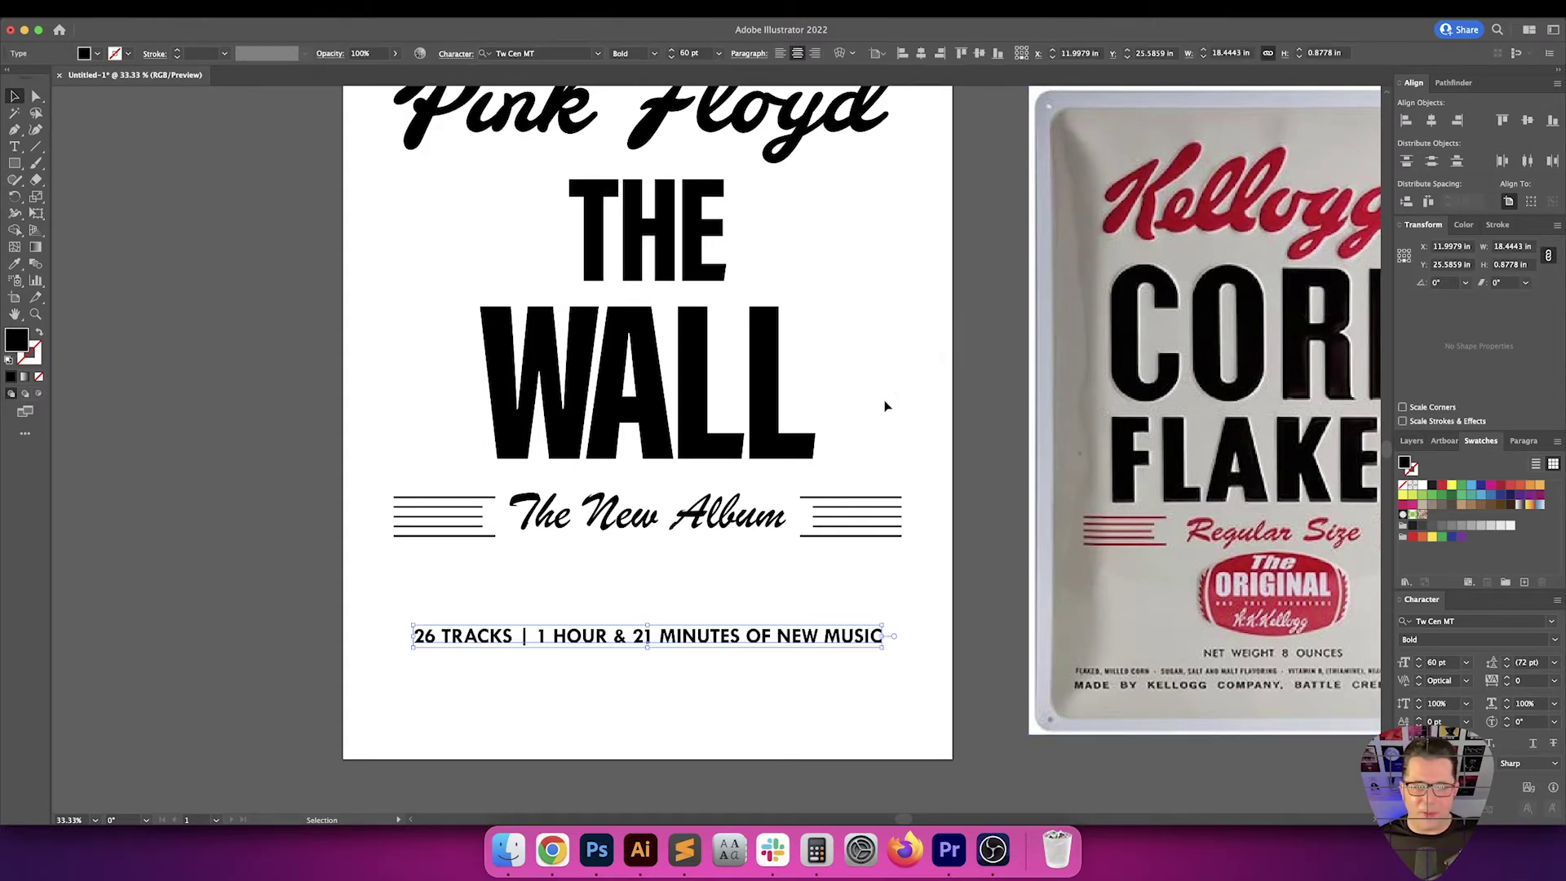
left_click(897, 424)
left_click_drag(909, 441, 881, 408)
key("v")
left_click_drag(801, 570, 679, 644)
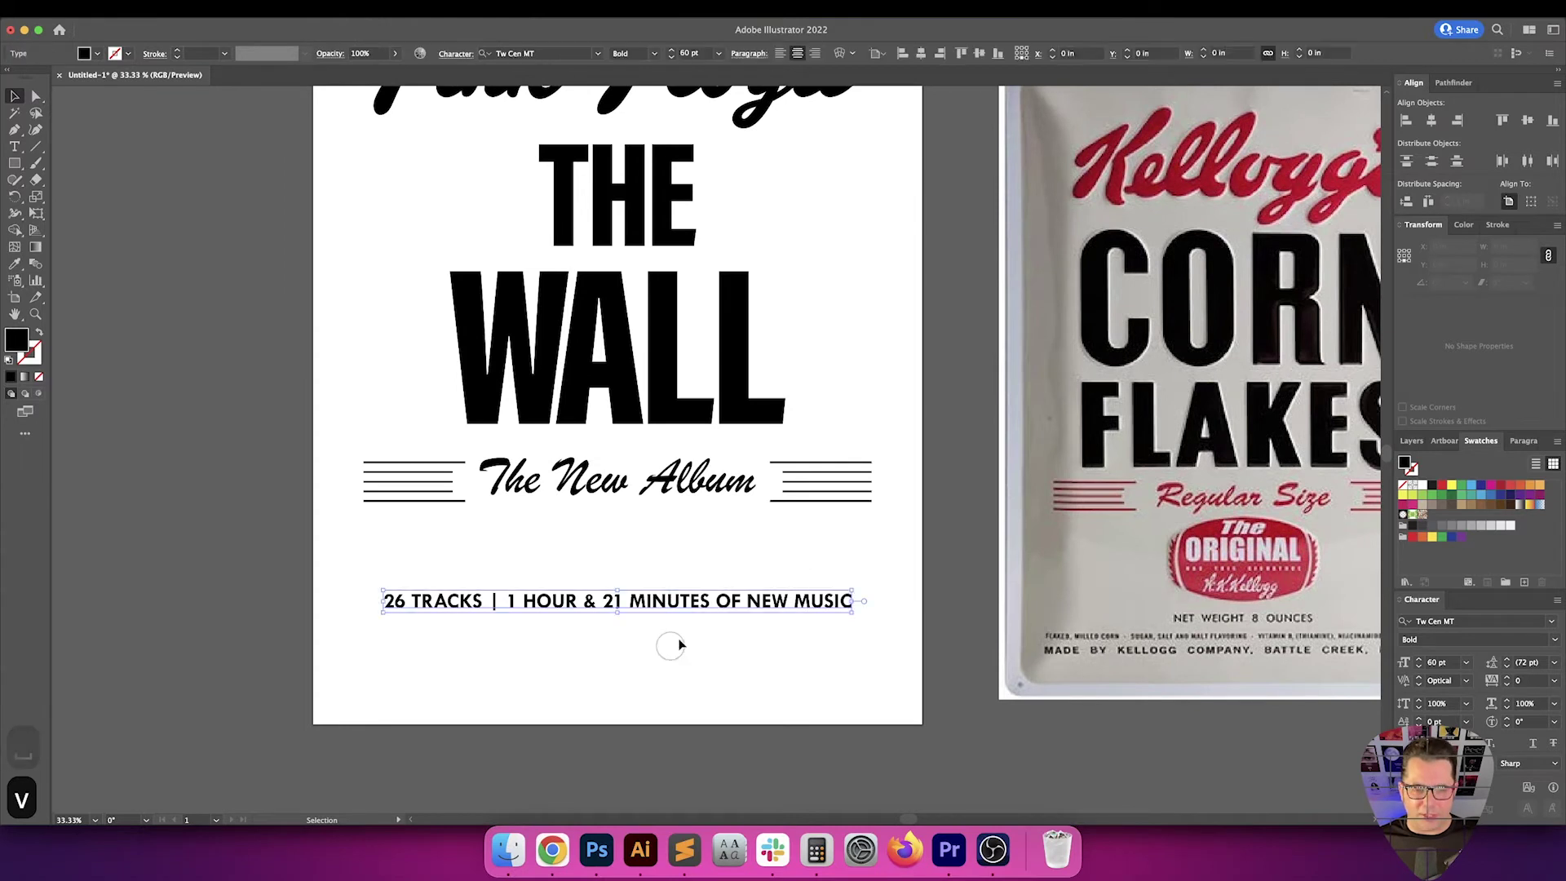
left_click(774, 573)
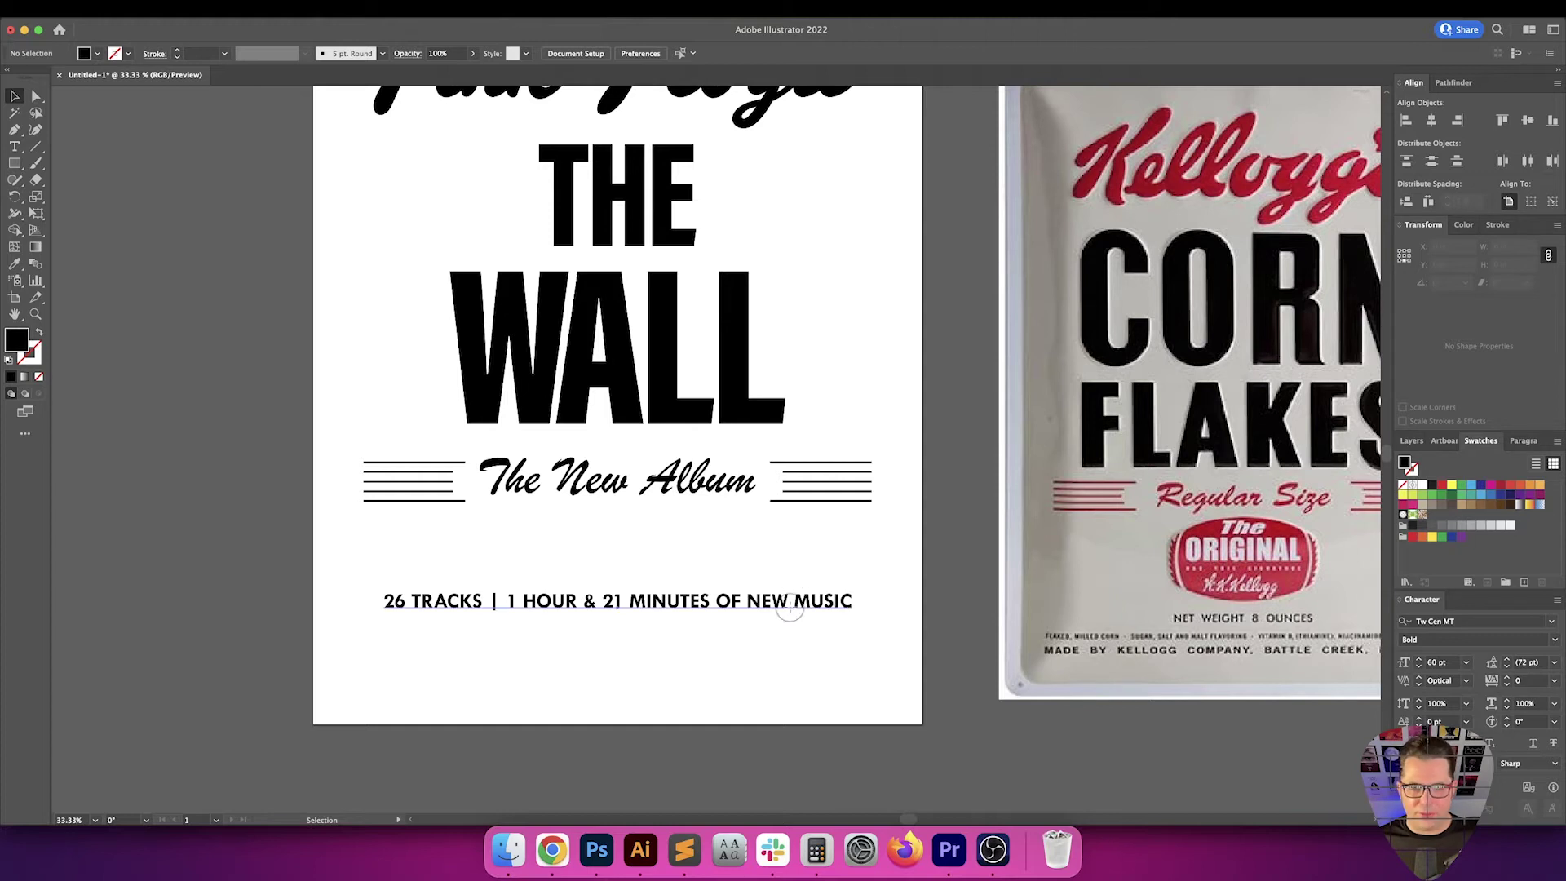
left_click_drag(790, 608, 791, 608)
left_click(794, 563)
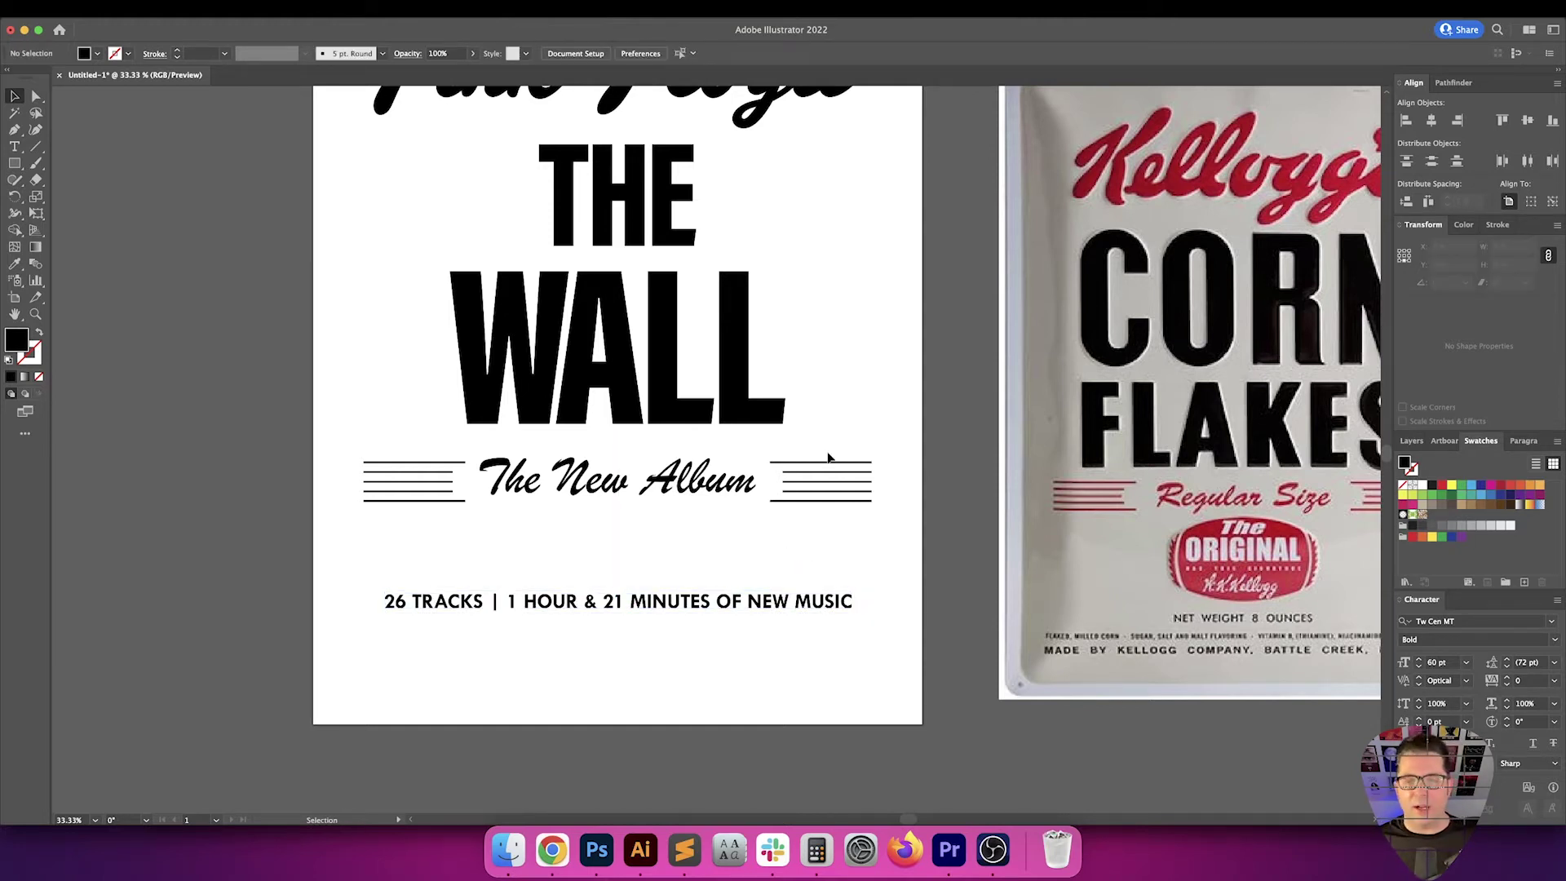
Duplicate the track information line straight down, placing the copy about 2.5 in below the original
key("space")
left_click_drag(846, 375, 830, 412)
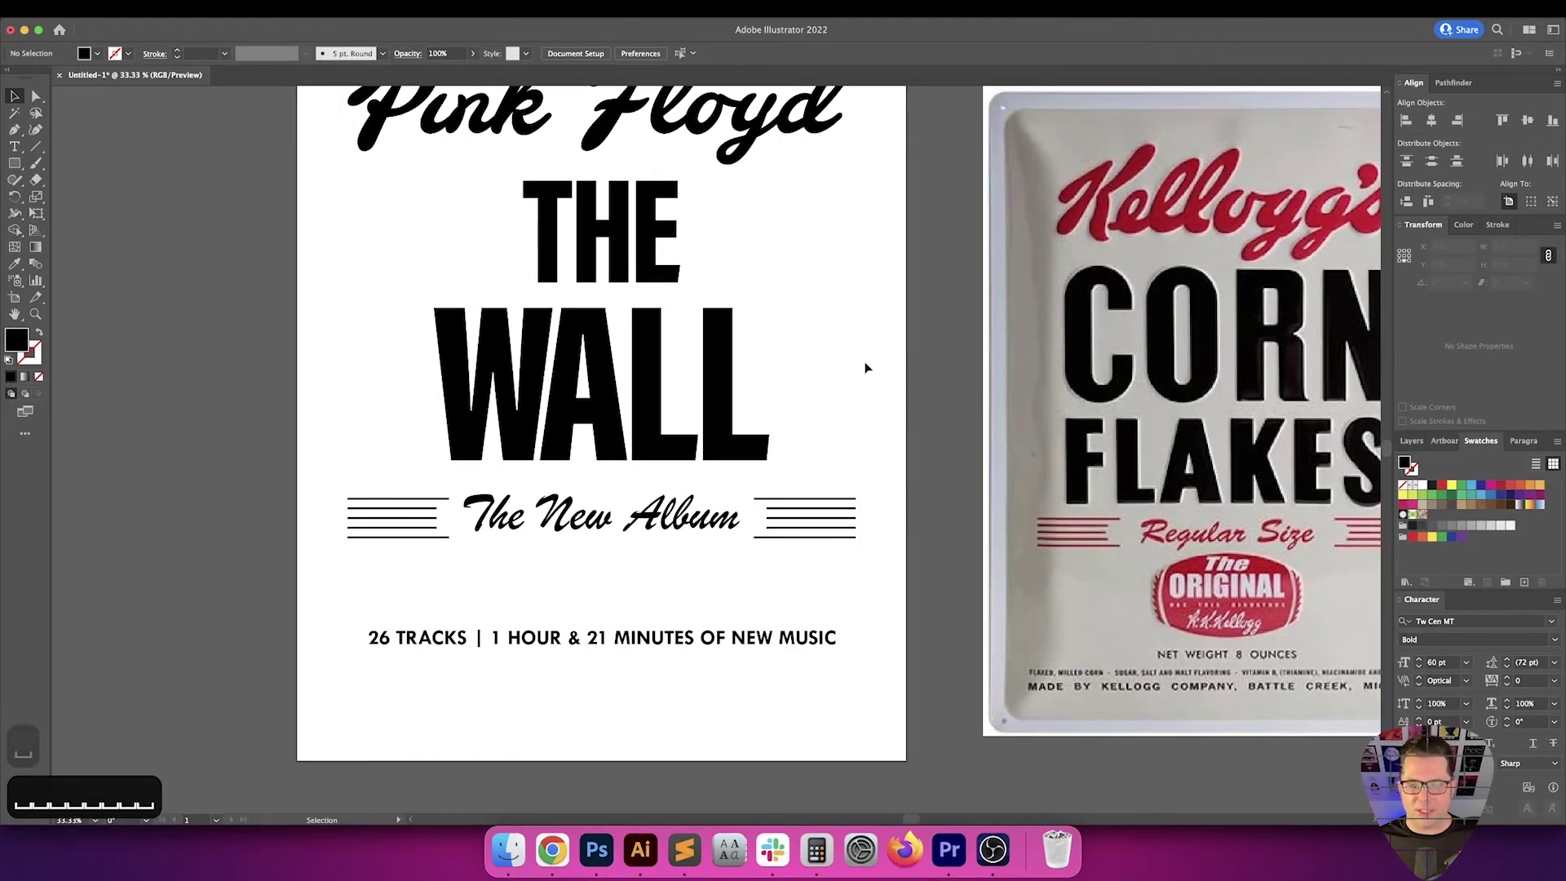
left_click_drag(844, 613, 686, 693)
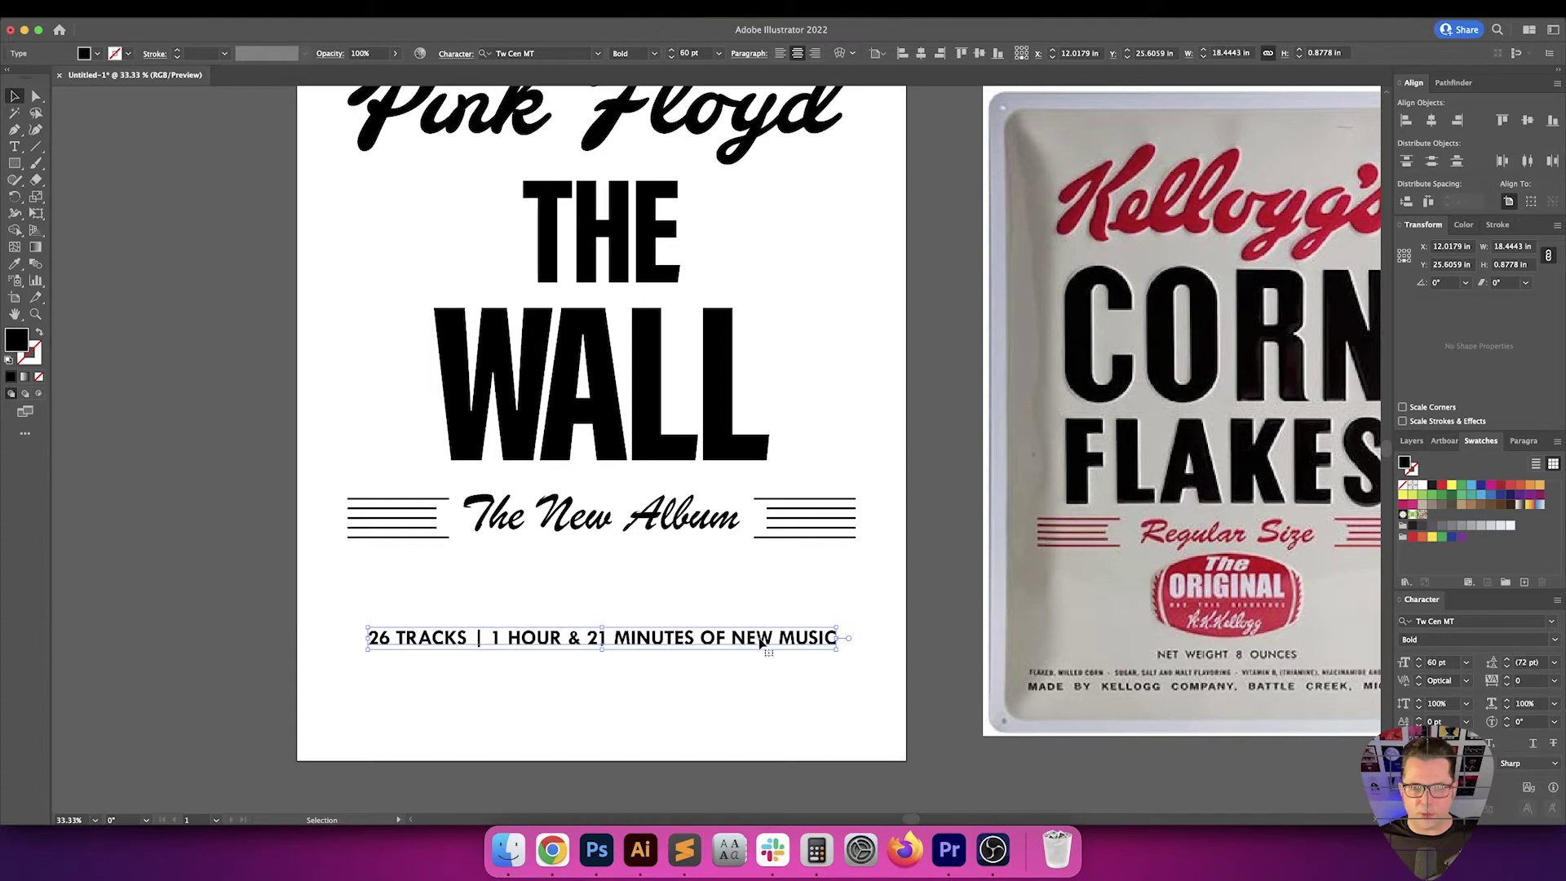
left_click_drag(759, 644, 759, 708)
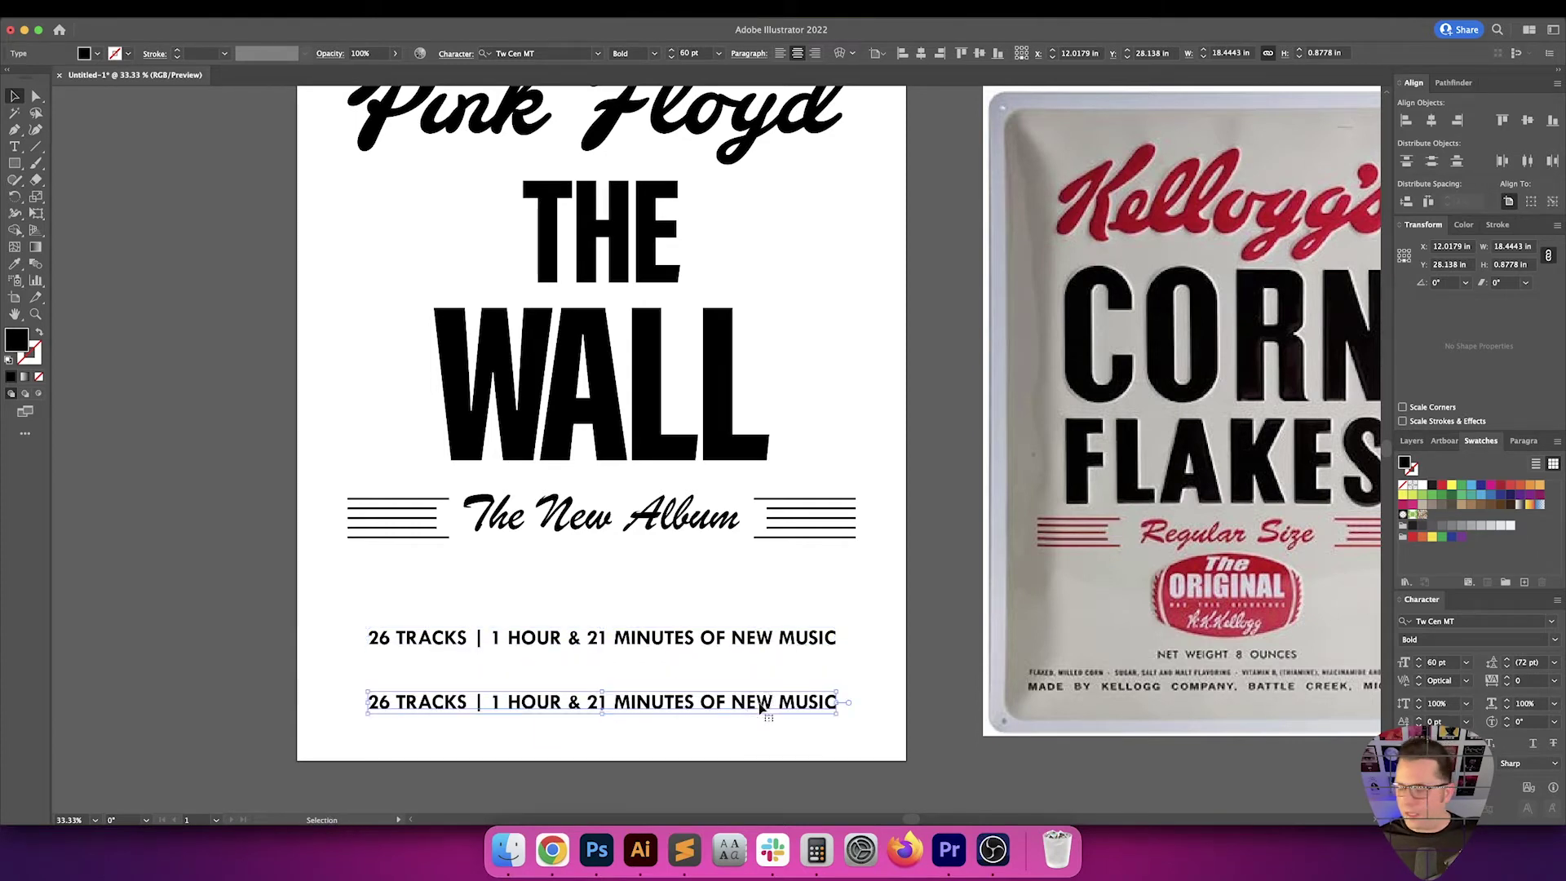
Replace the duplicated lower text line with "BRITANNIA ROW, SUPER BEAR, MIRAVAL, 30TH STREET, PRODUCERS WORKSHOP"
key("t")
triple_click(760, 702)
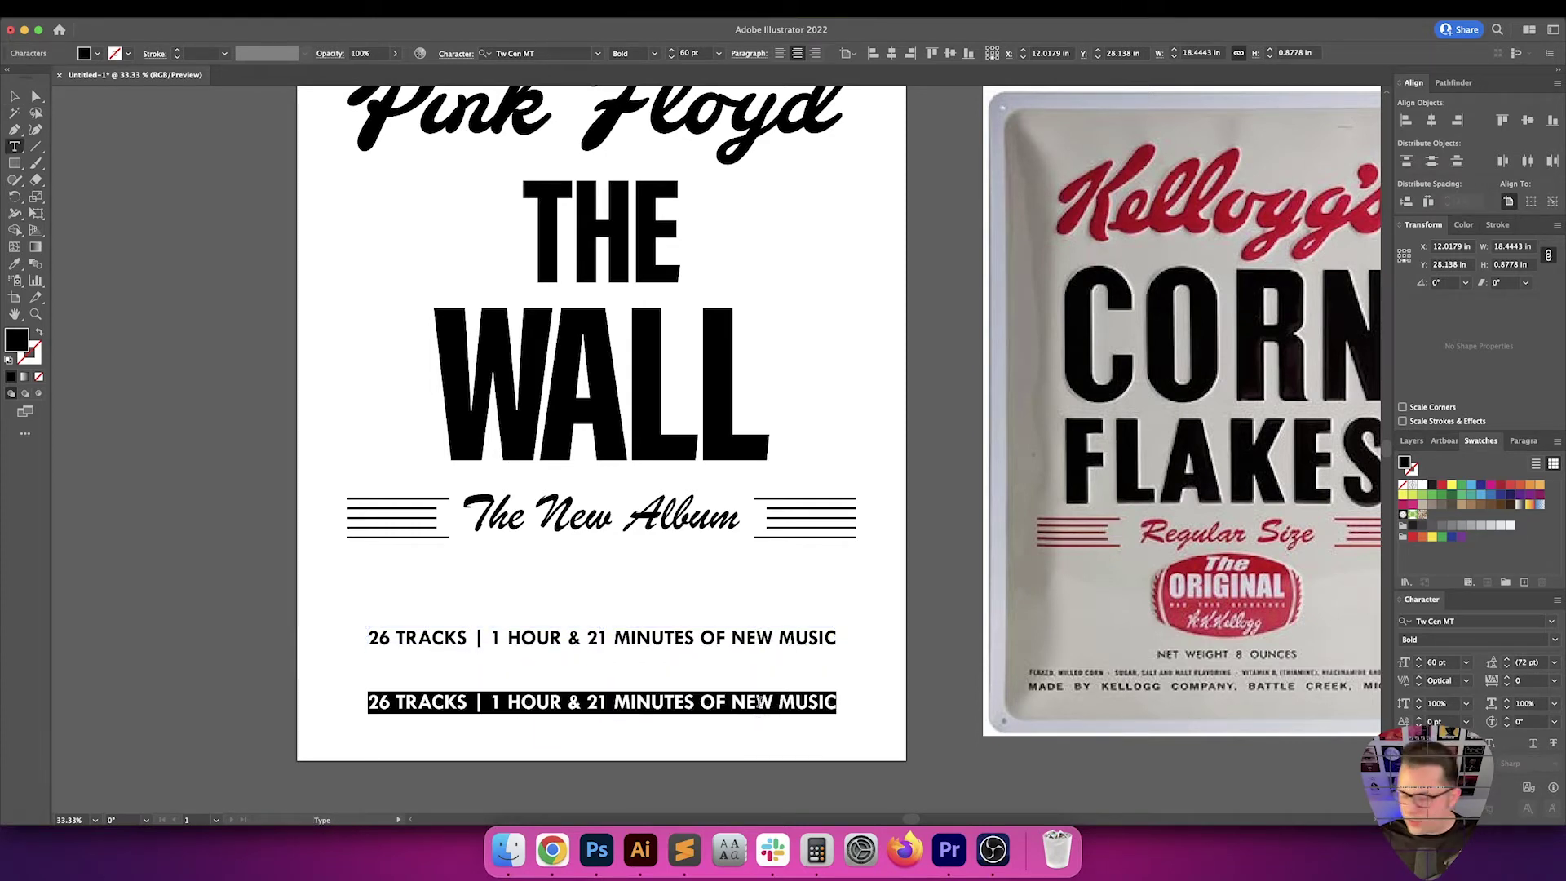
type("BRI")
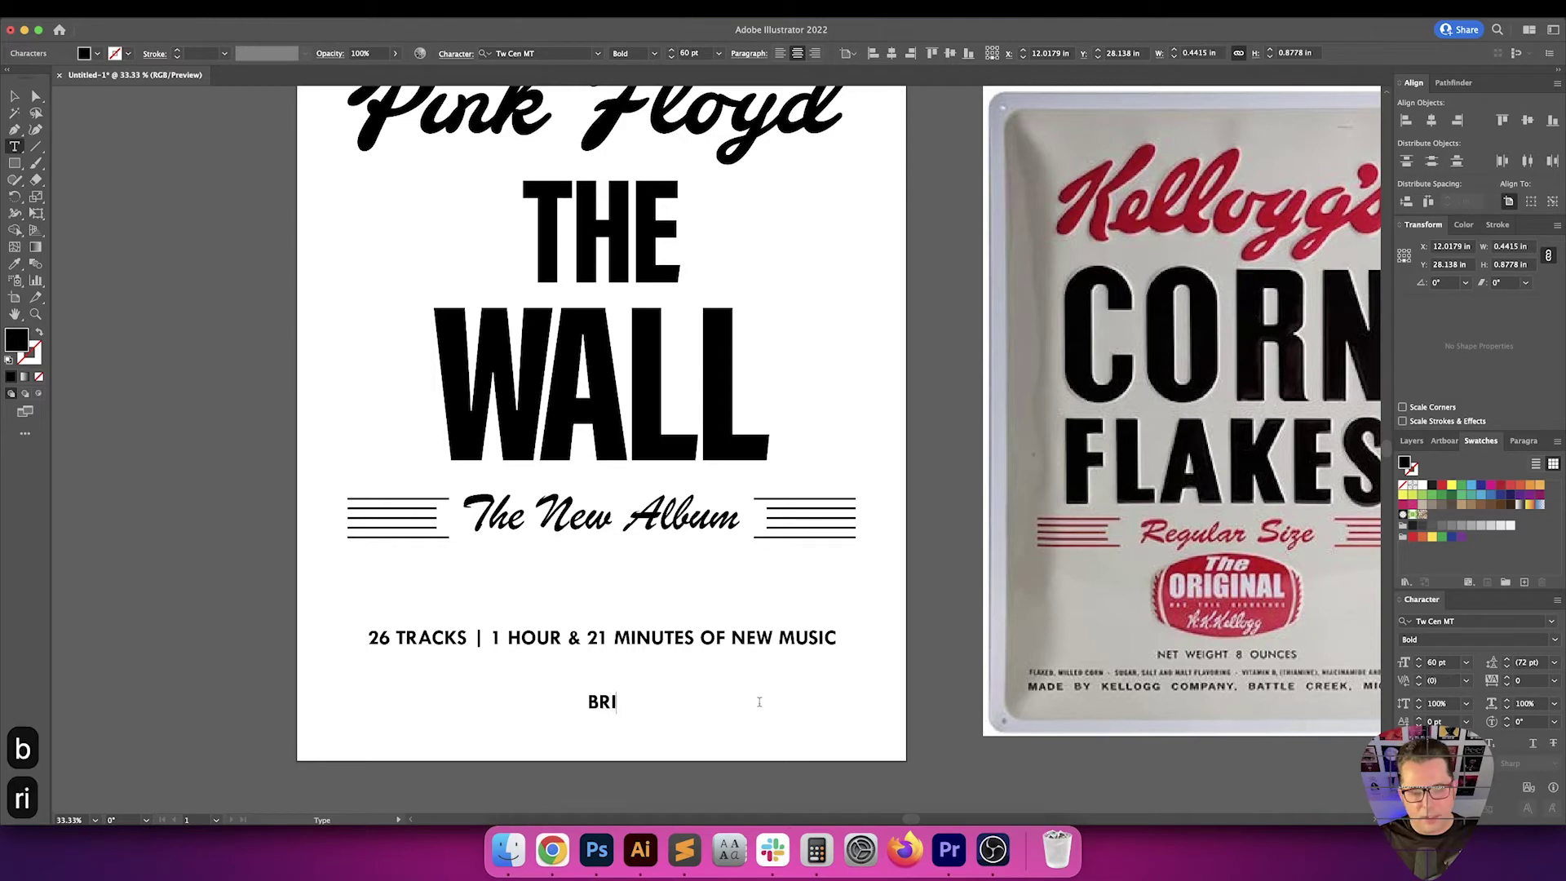
type("TANNIA RO")
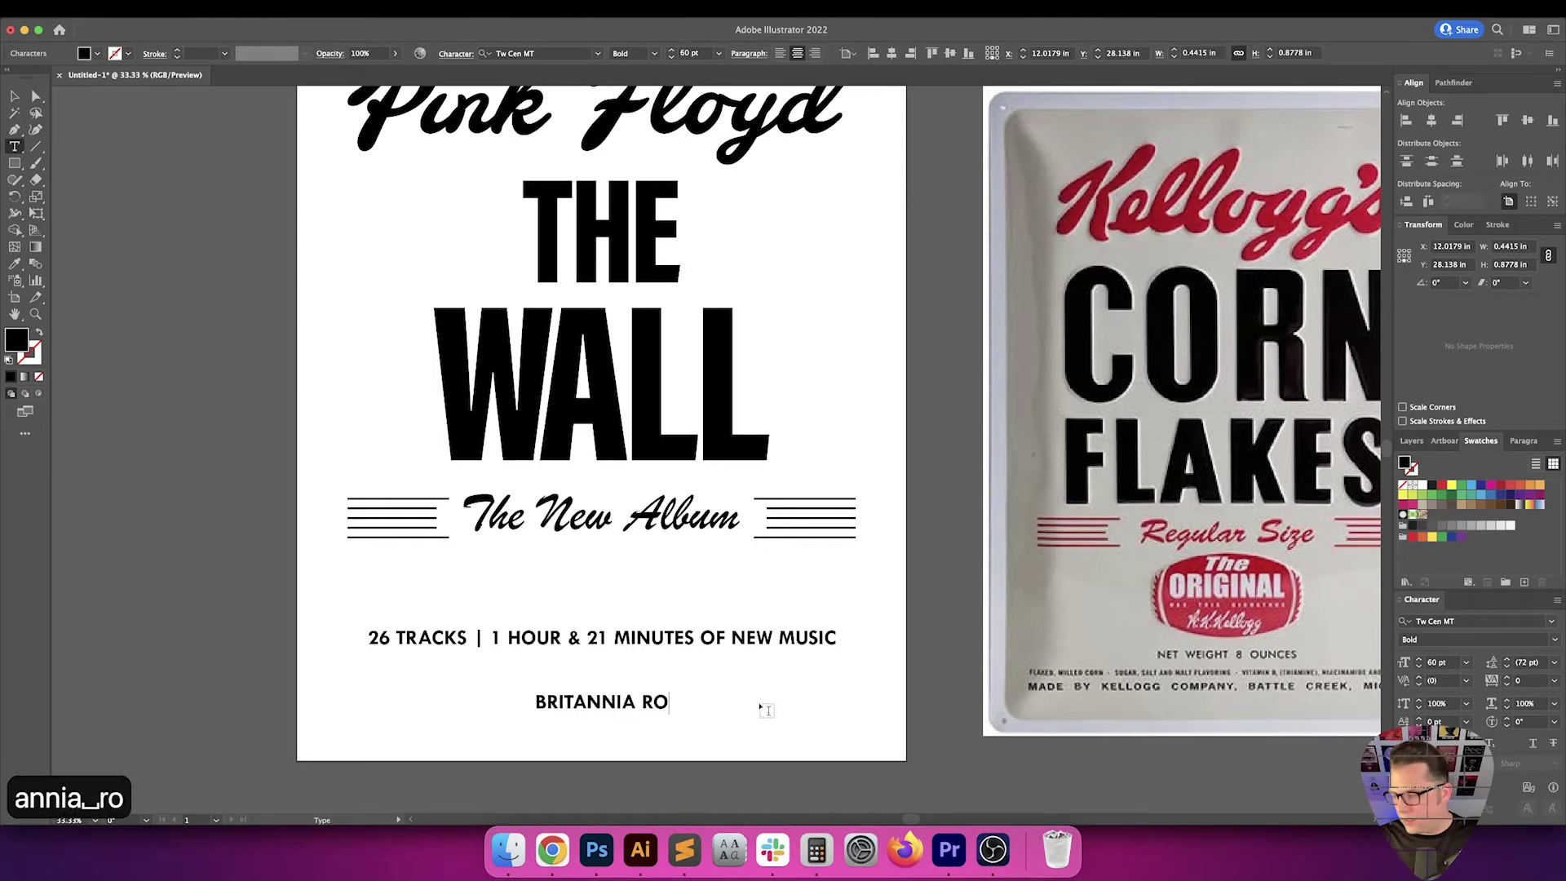
type("W, SUPER BE")
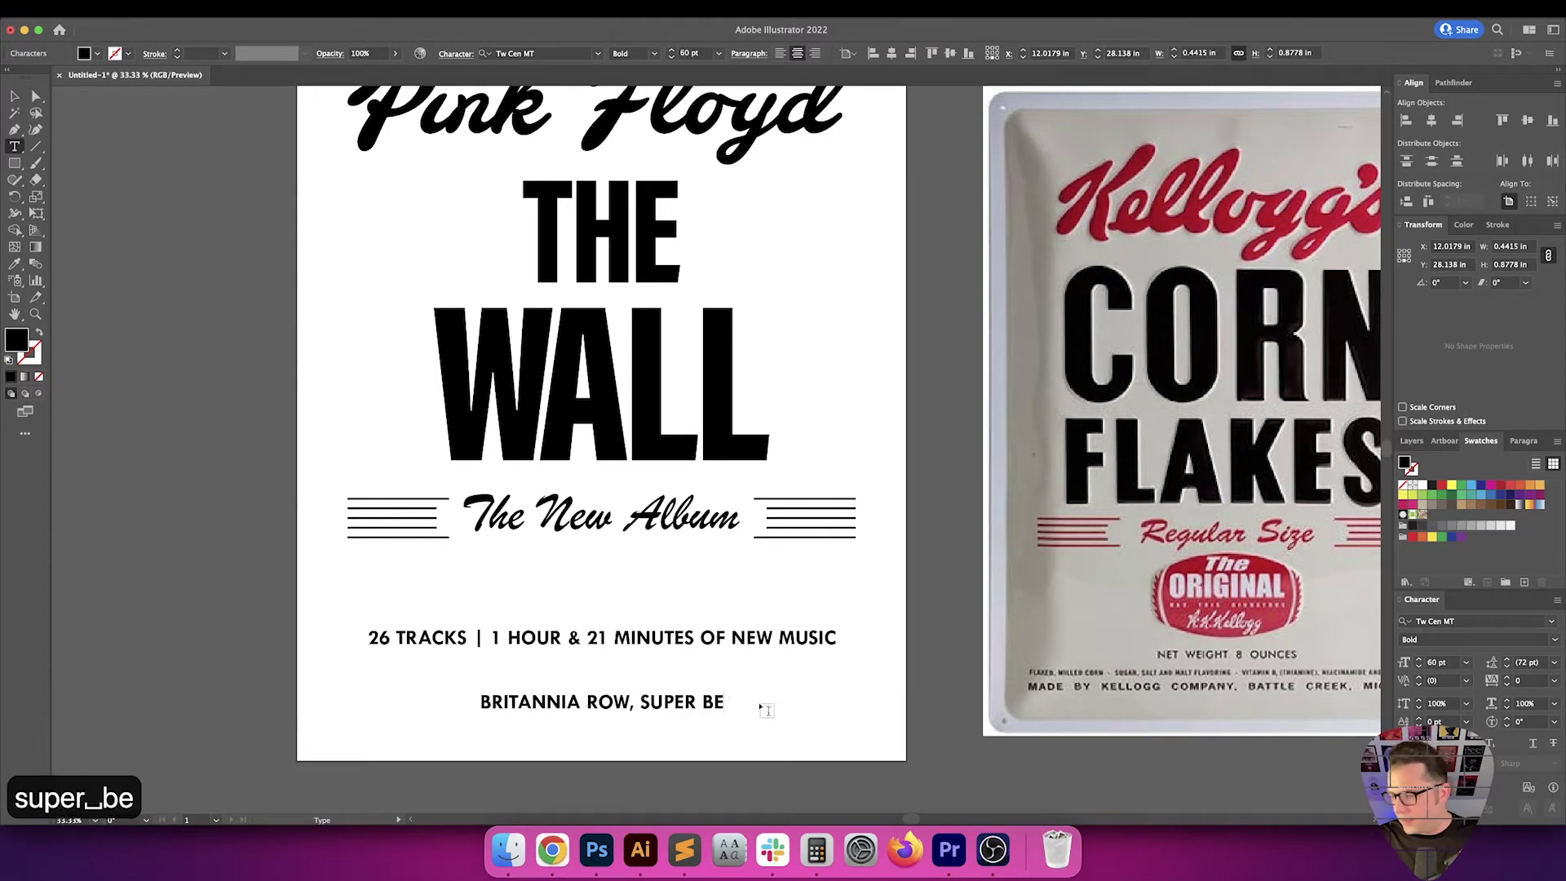
type("AR, MIRA")
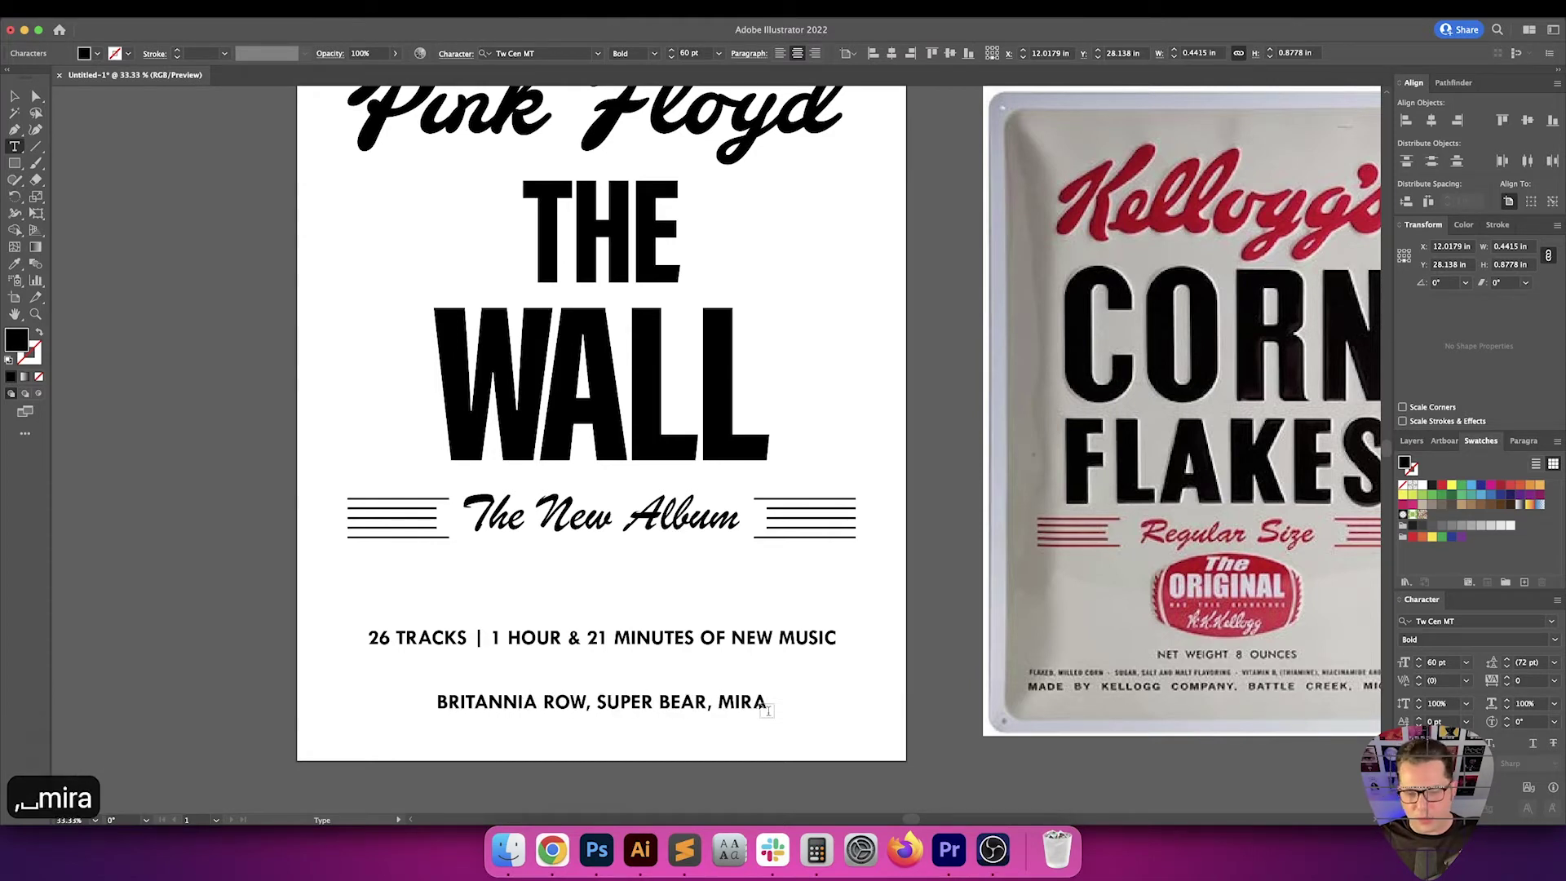
type("VAL, 30T")
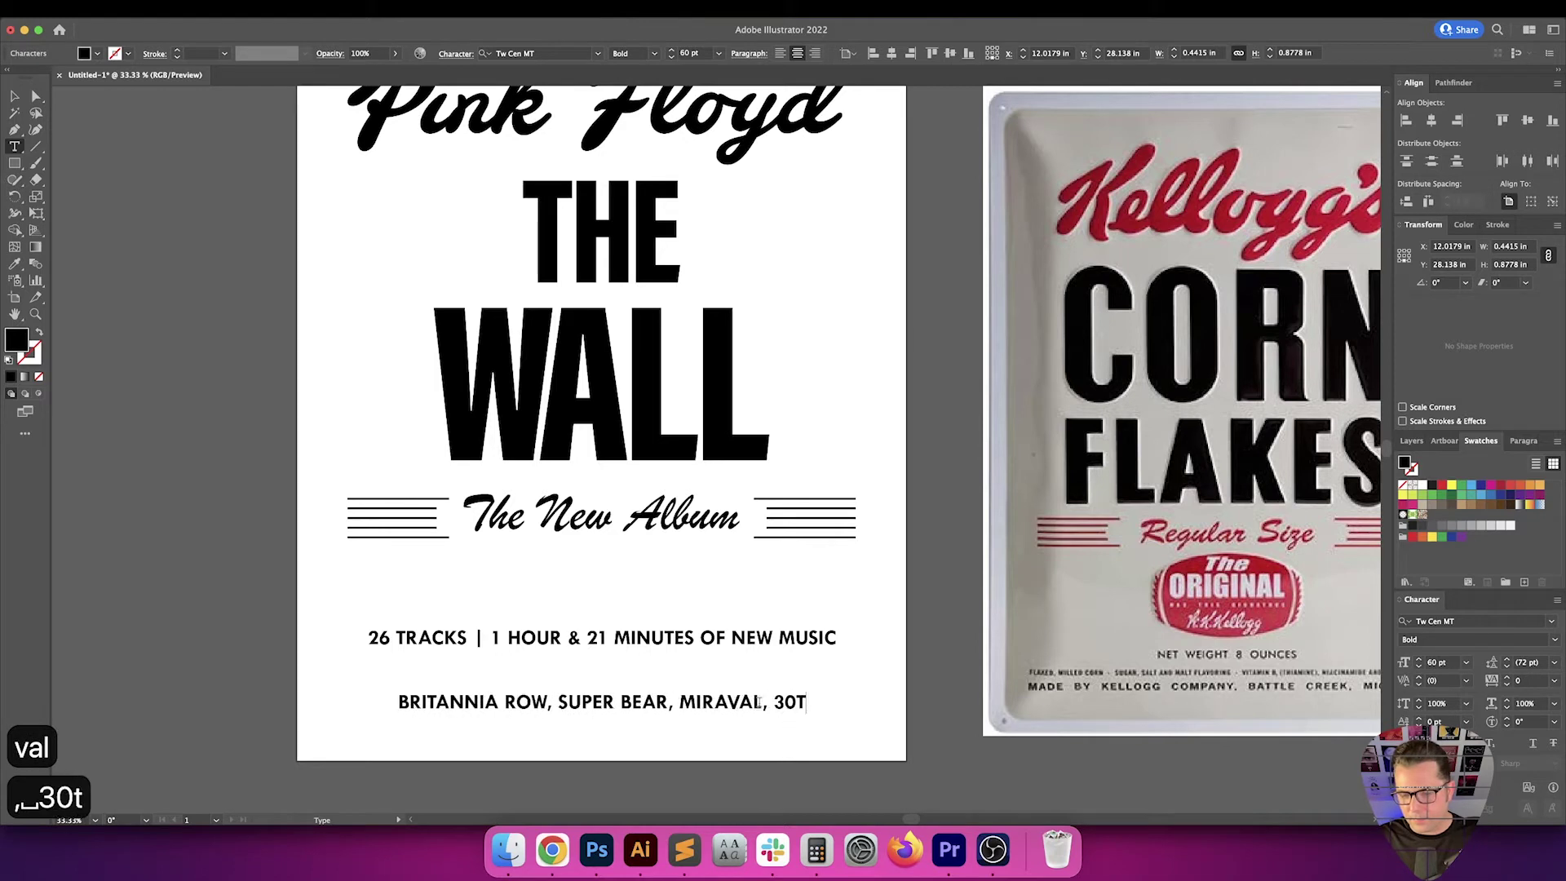
type("H STREET,")
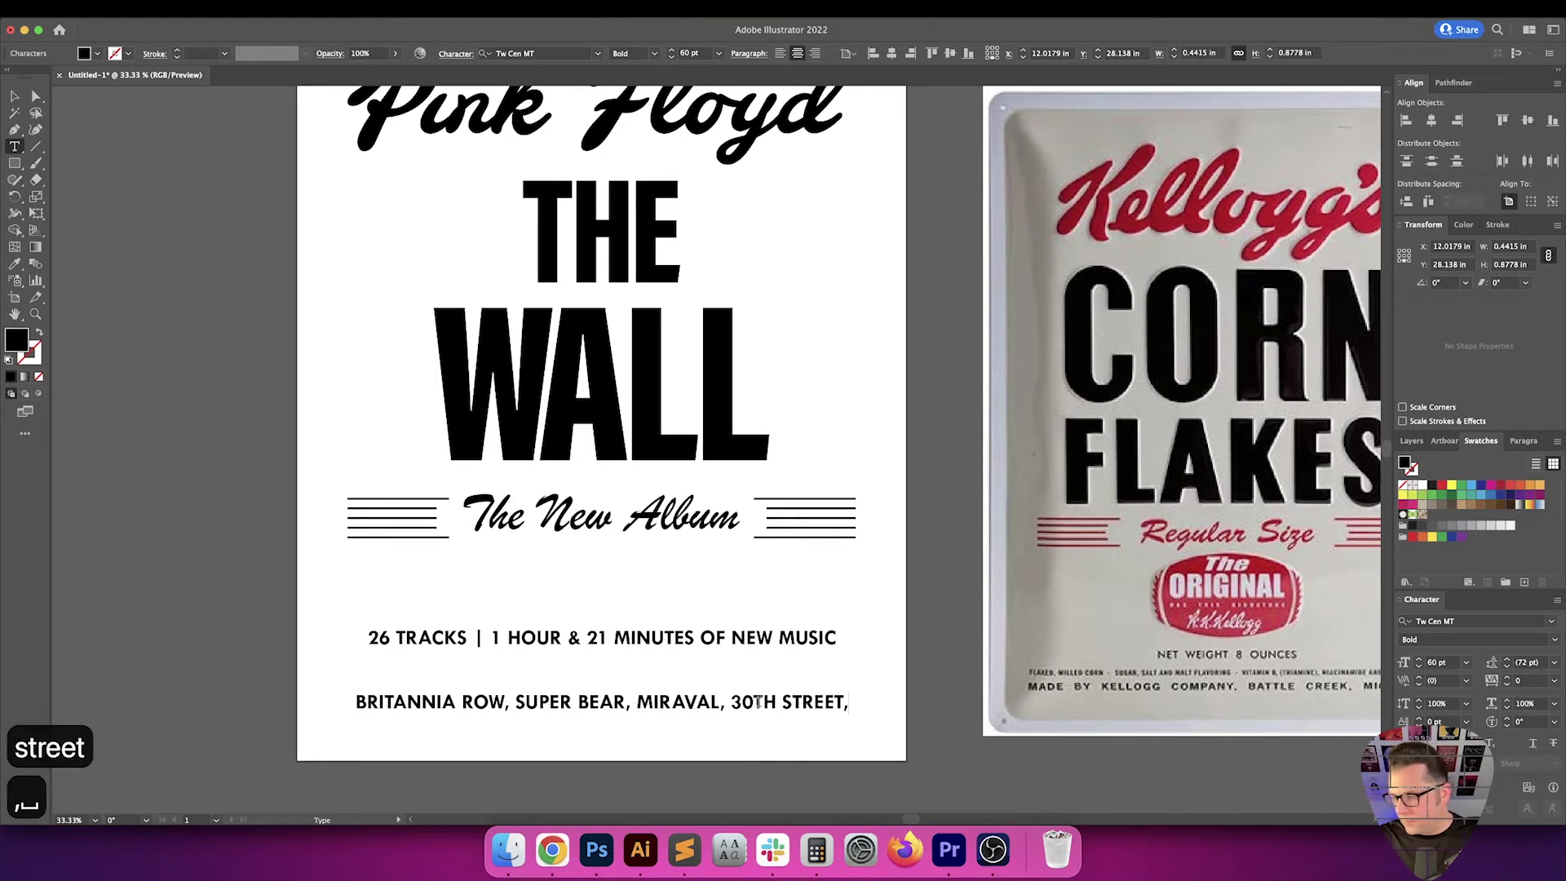
type(" PRODUCERS ")
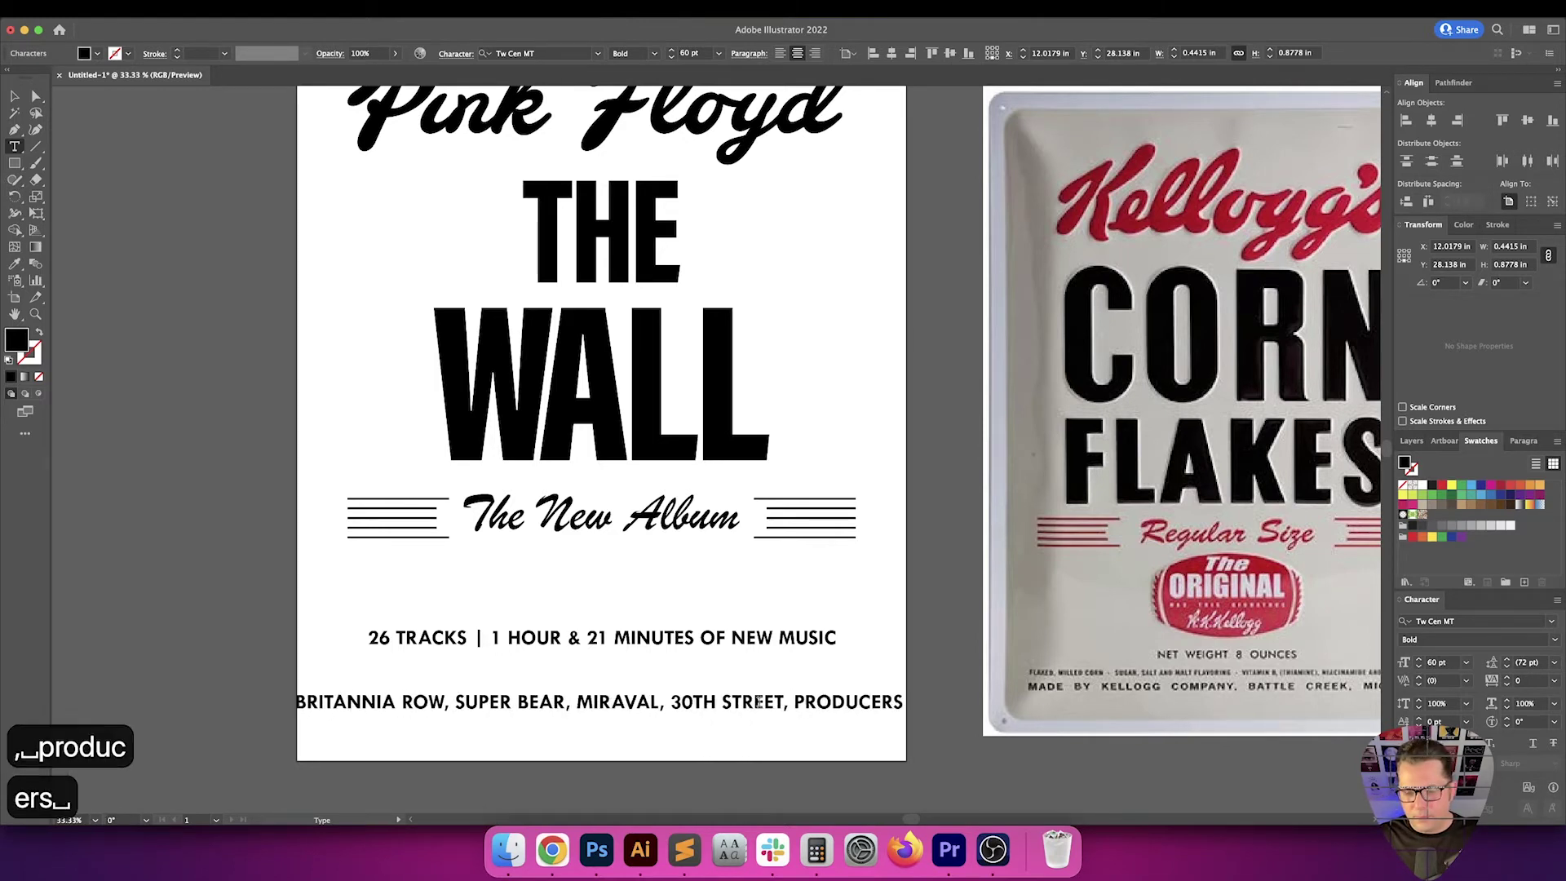
type("WORKSHIP")
key("BackSpace")
key("BackSpace")
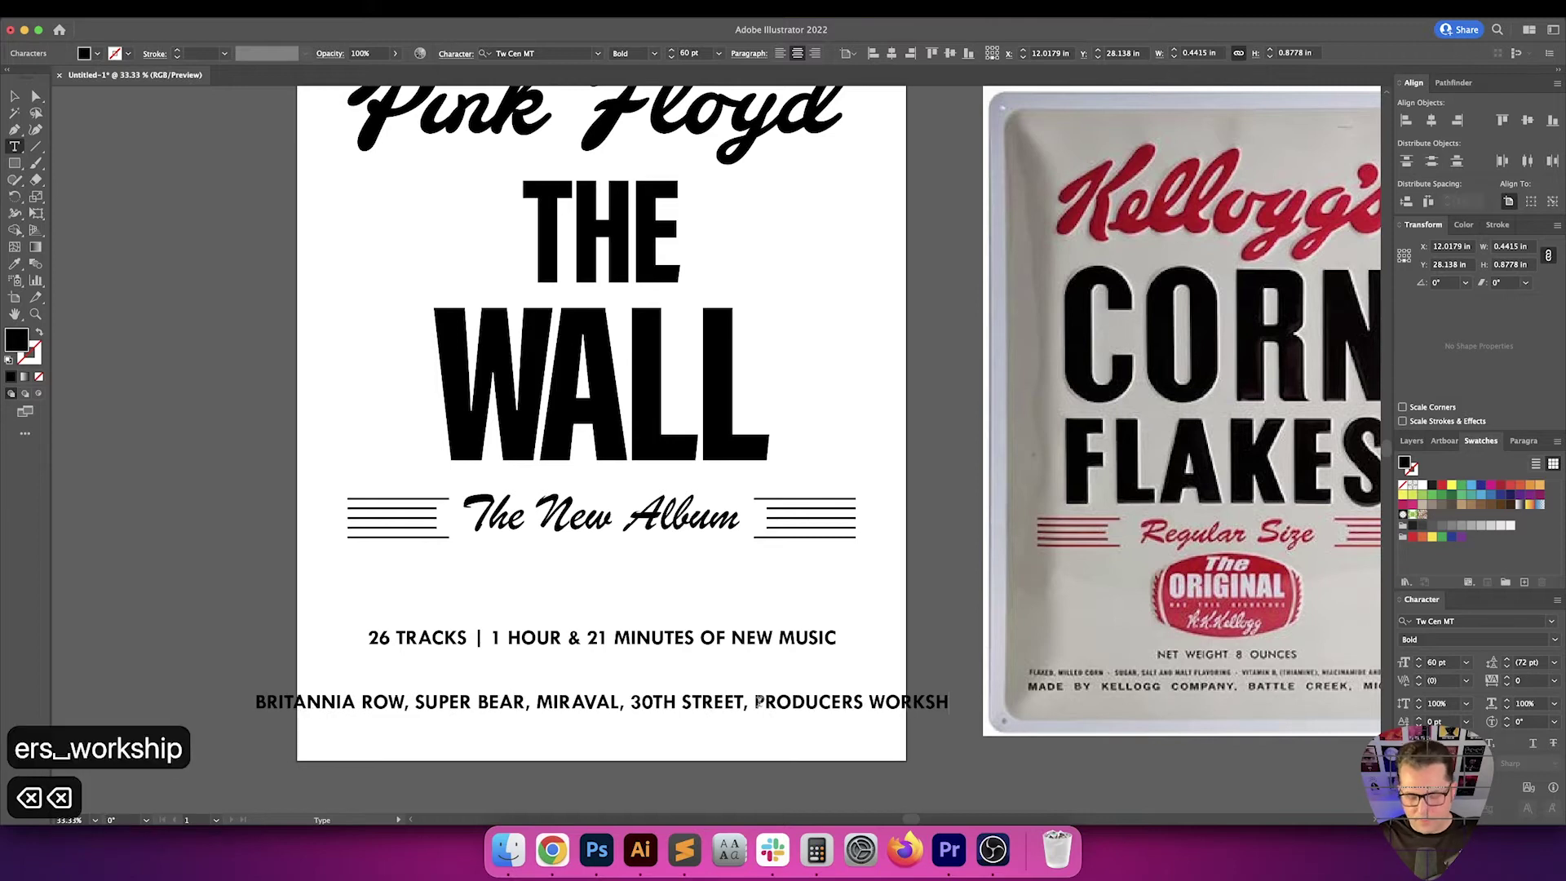
type("OP")
key("Escape")
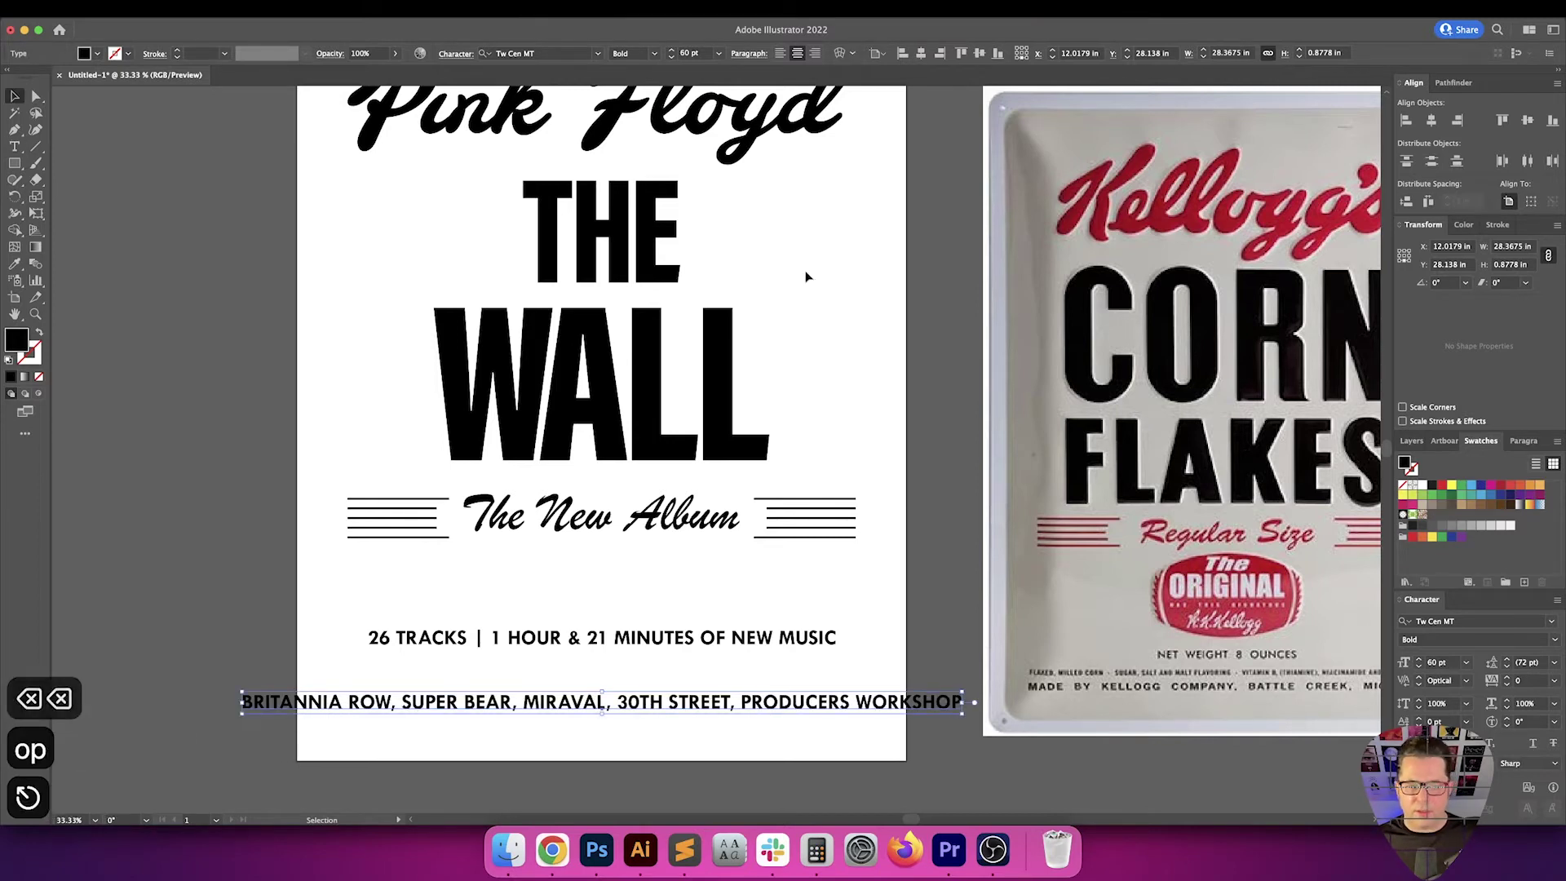
Reduce the font size of the studio names line to 40 pt
left_click(546, 54)
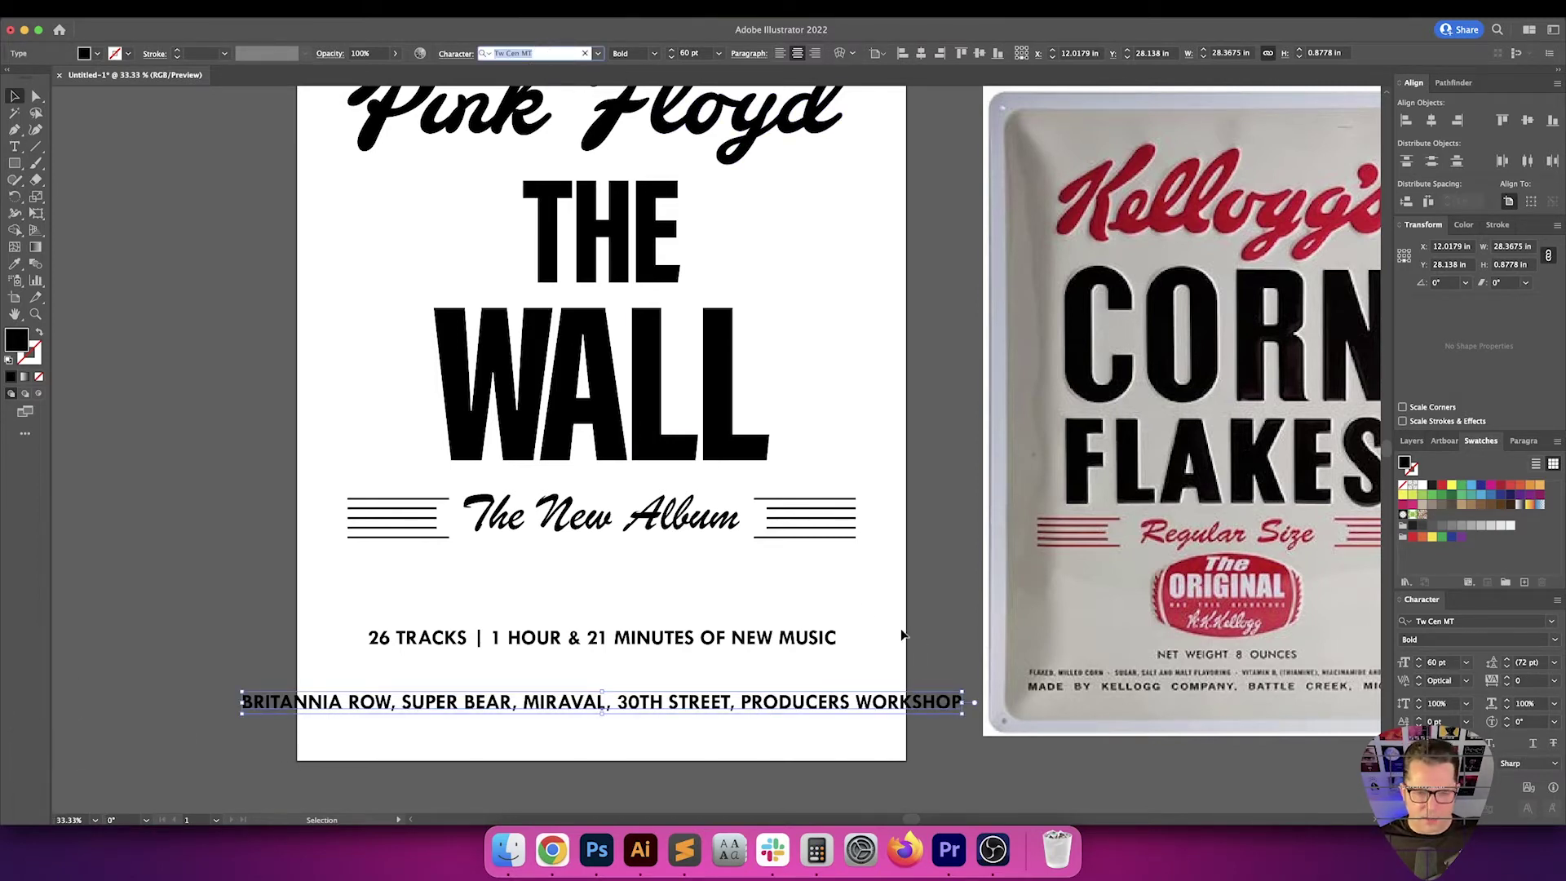
left_click_drag(934, 640, 838, 739)
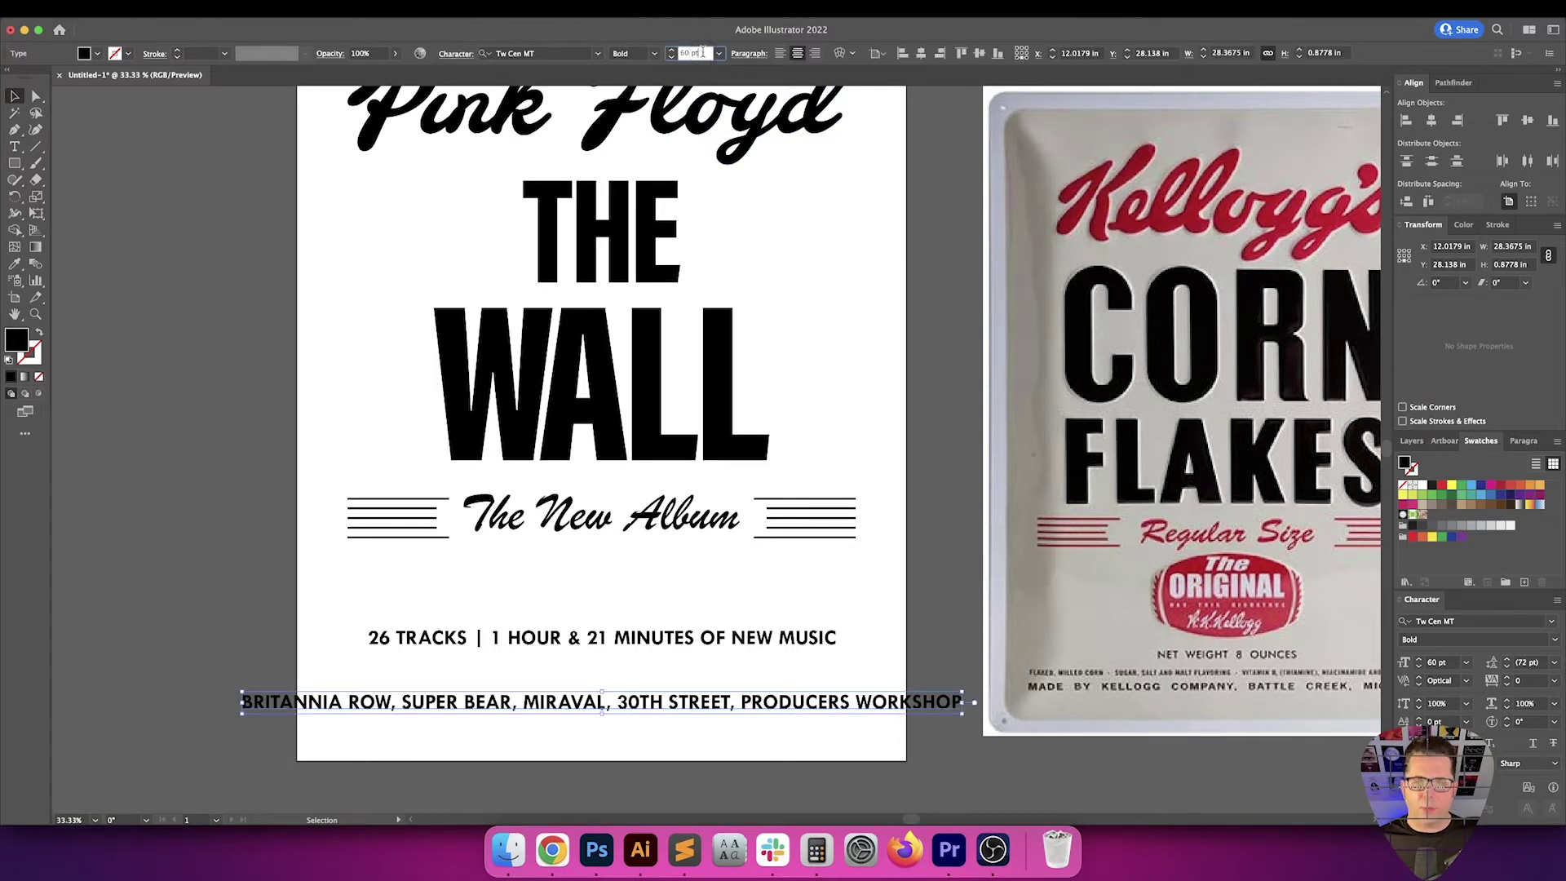
key("shift+Down")
key("shift+Down")
key("Return")
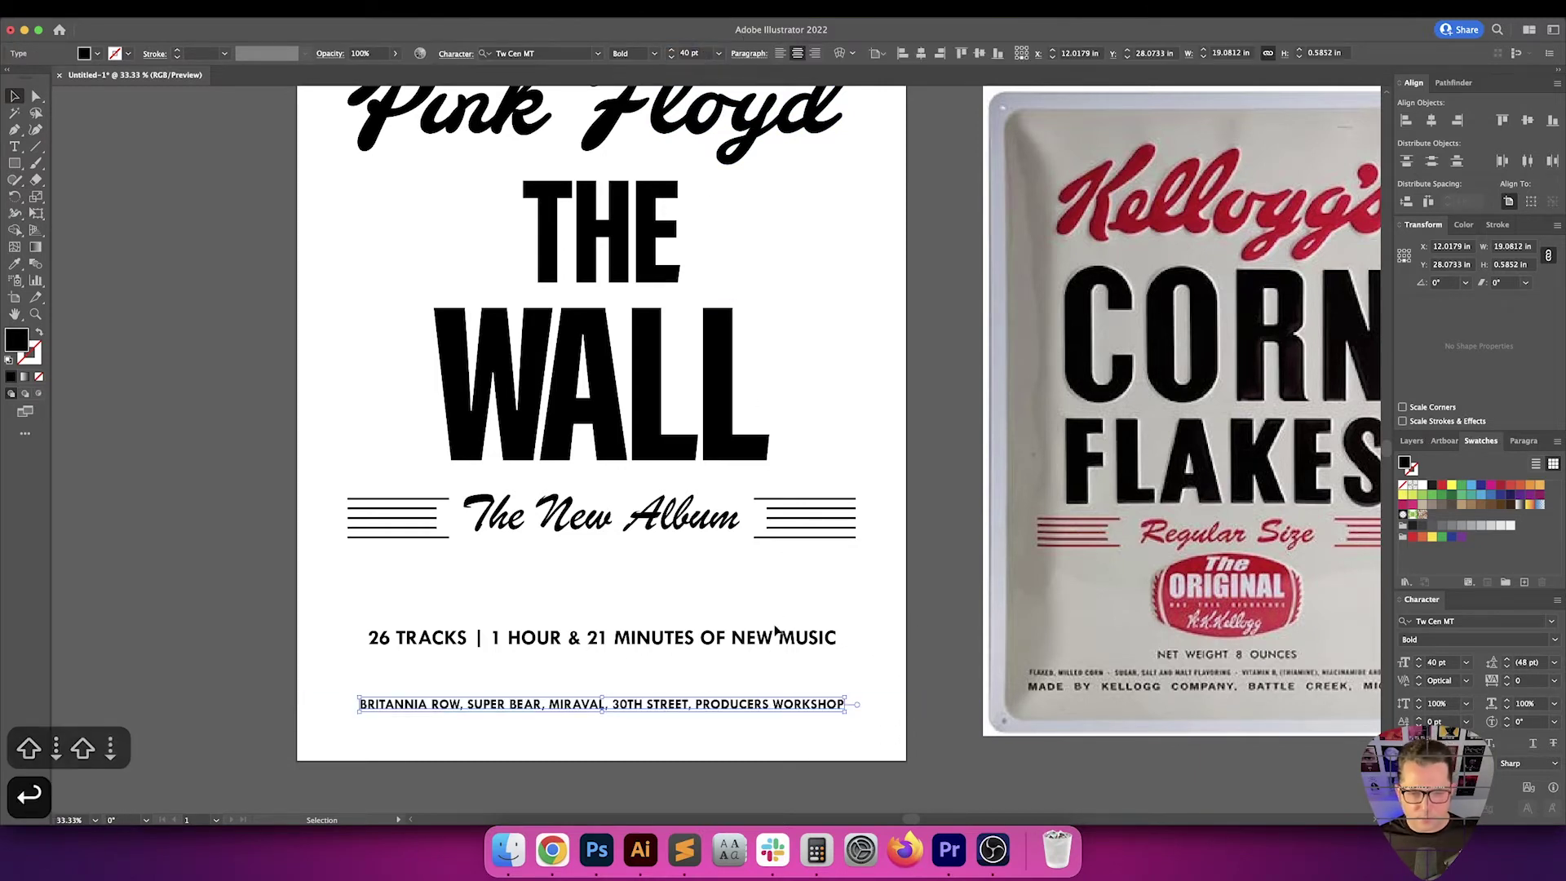
Add the line "RECORDED AT" above the studio names within the same text object
double_click(759, 704)
key("Up")
key("Up")
key("Up")
key("Up")
key("Return")
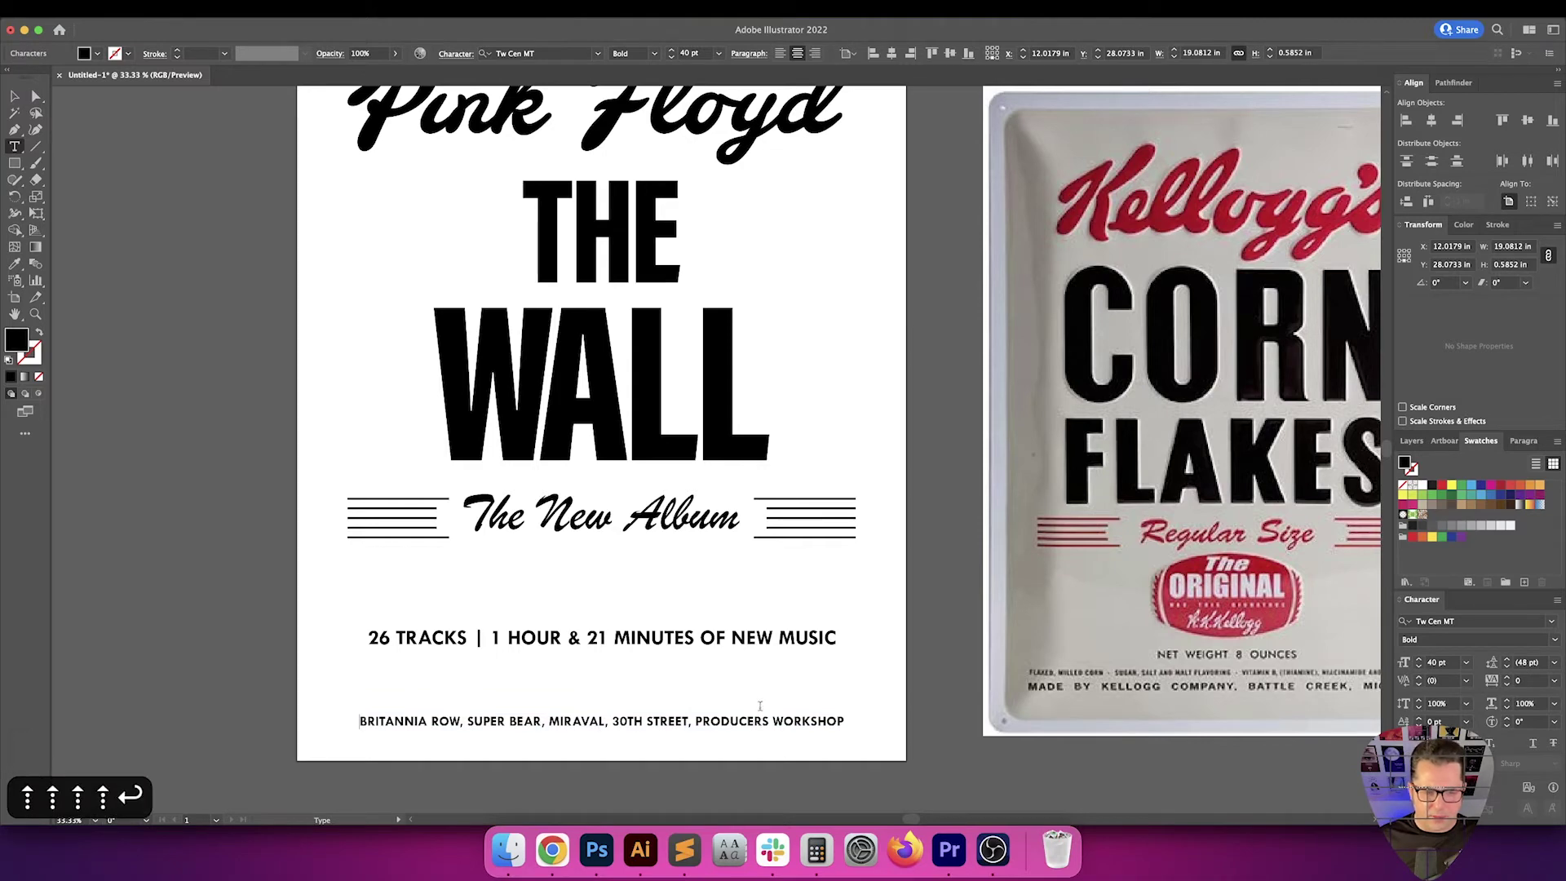
type("recorded at")
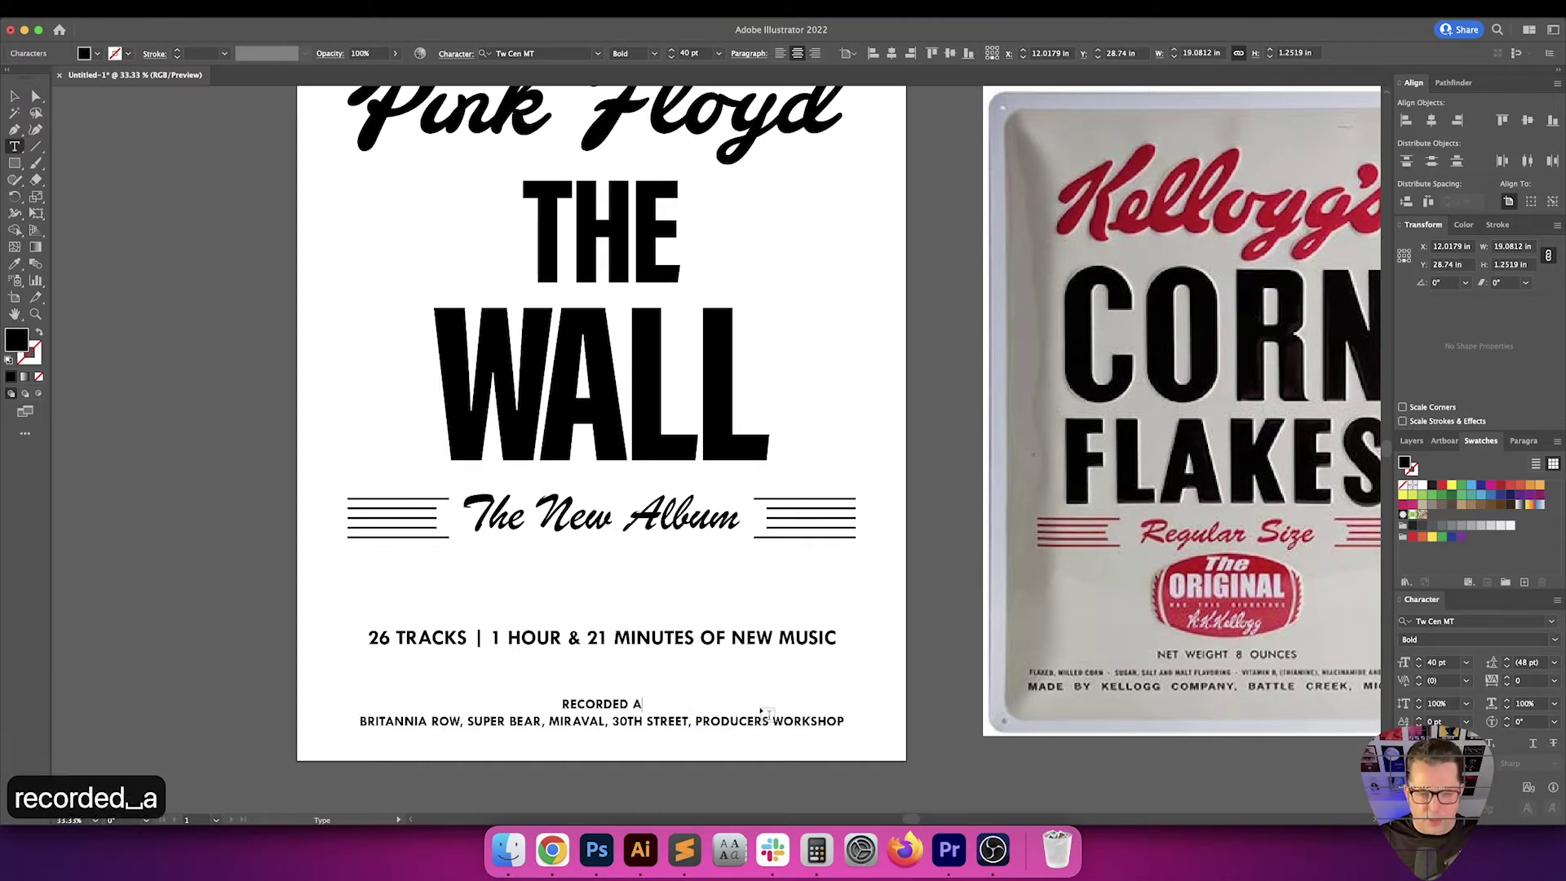
key("Escape")
left_click(902, 687)
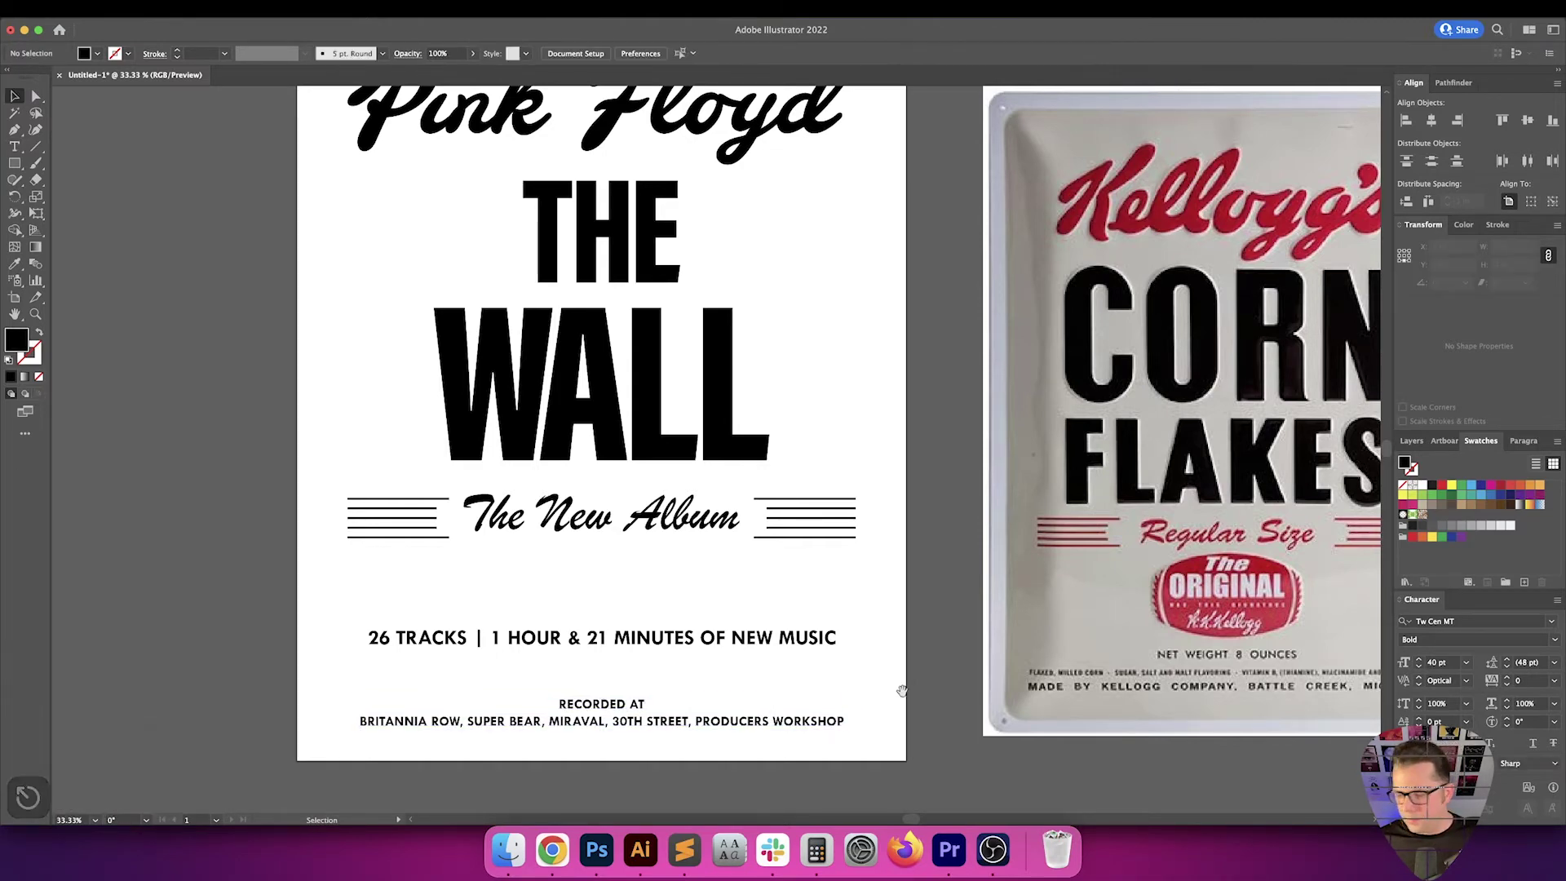
Move the track-count line and recording credits up on the poster, then bring the credits closer beneath the track-count line
left_click_drag(899, 693, 893, 671)
key("v")
key("v")
left_click_drag(790, 689, 818, 651)
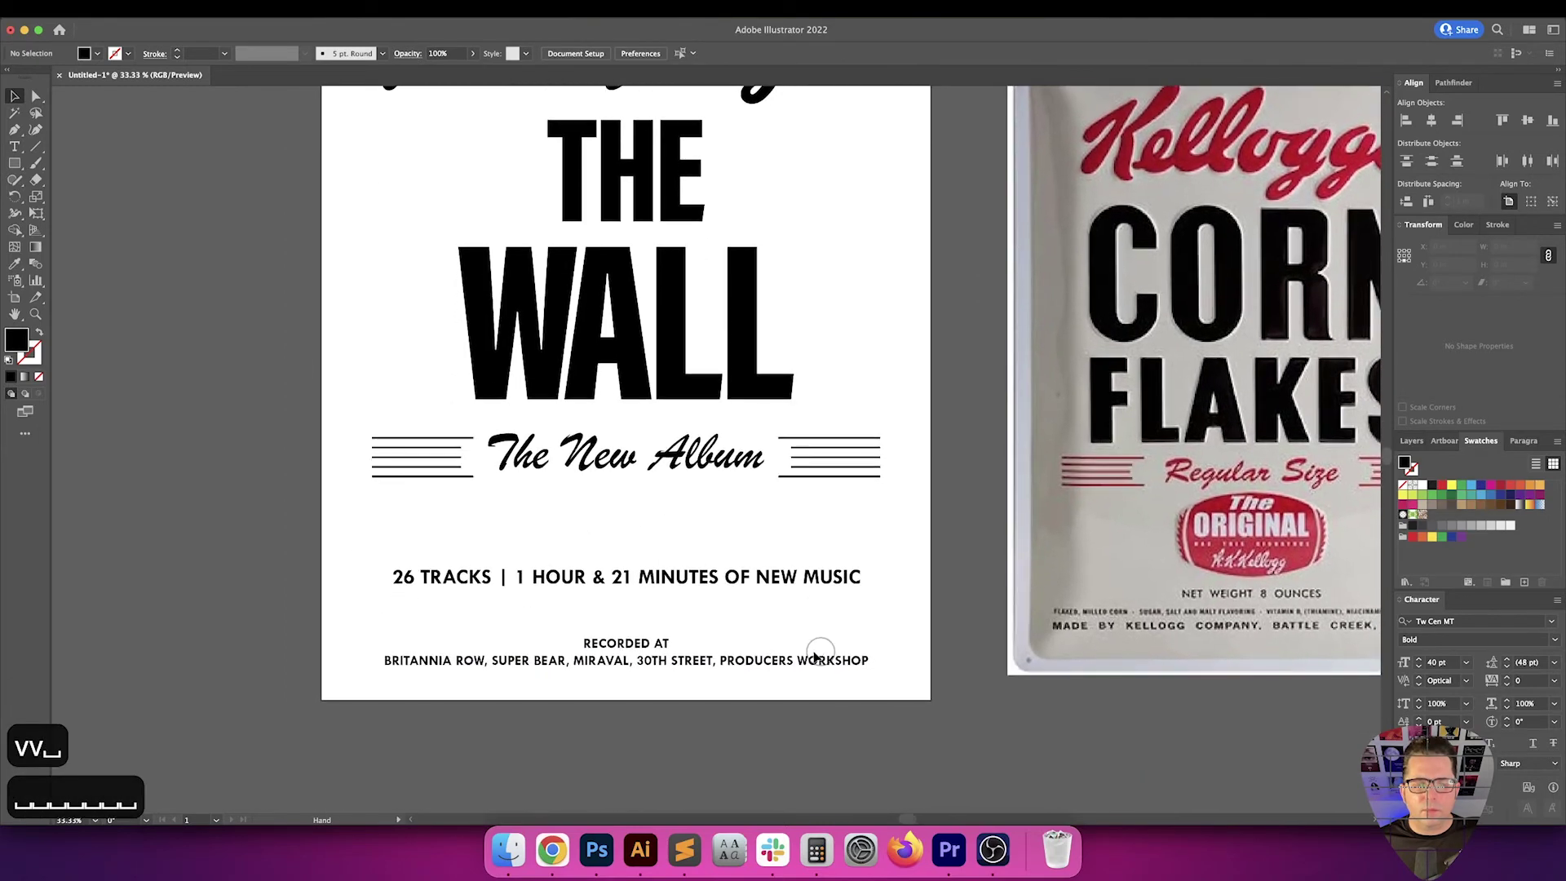
left_click_drag(661, 647, 664, 558)
left_click(775, 589)
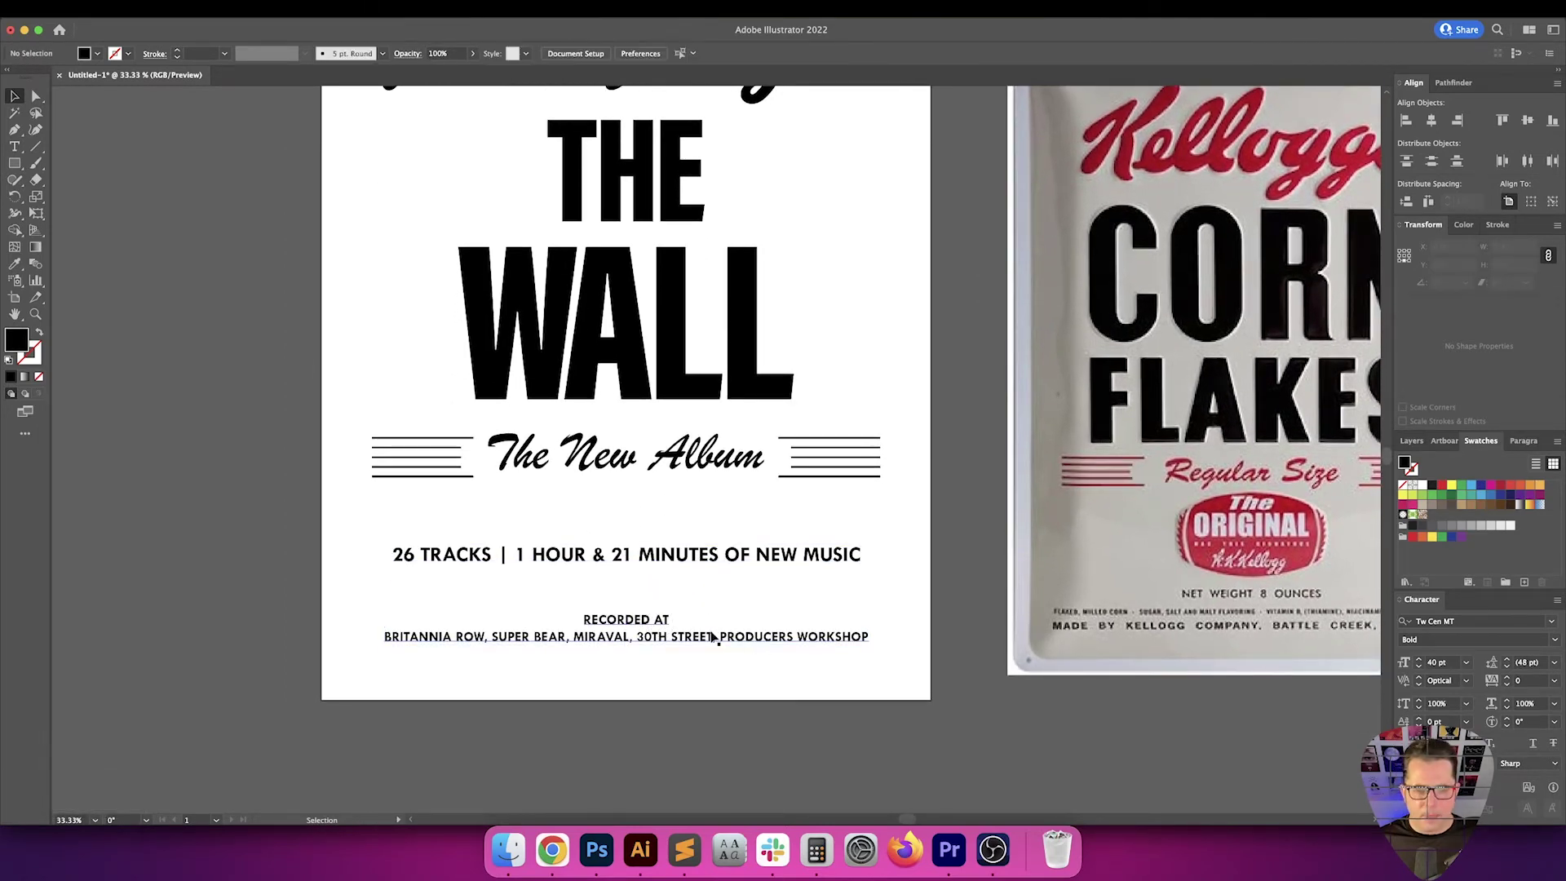
left_click_drag(716, 641, 783, 693)
left_click(762, 653)
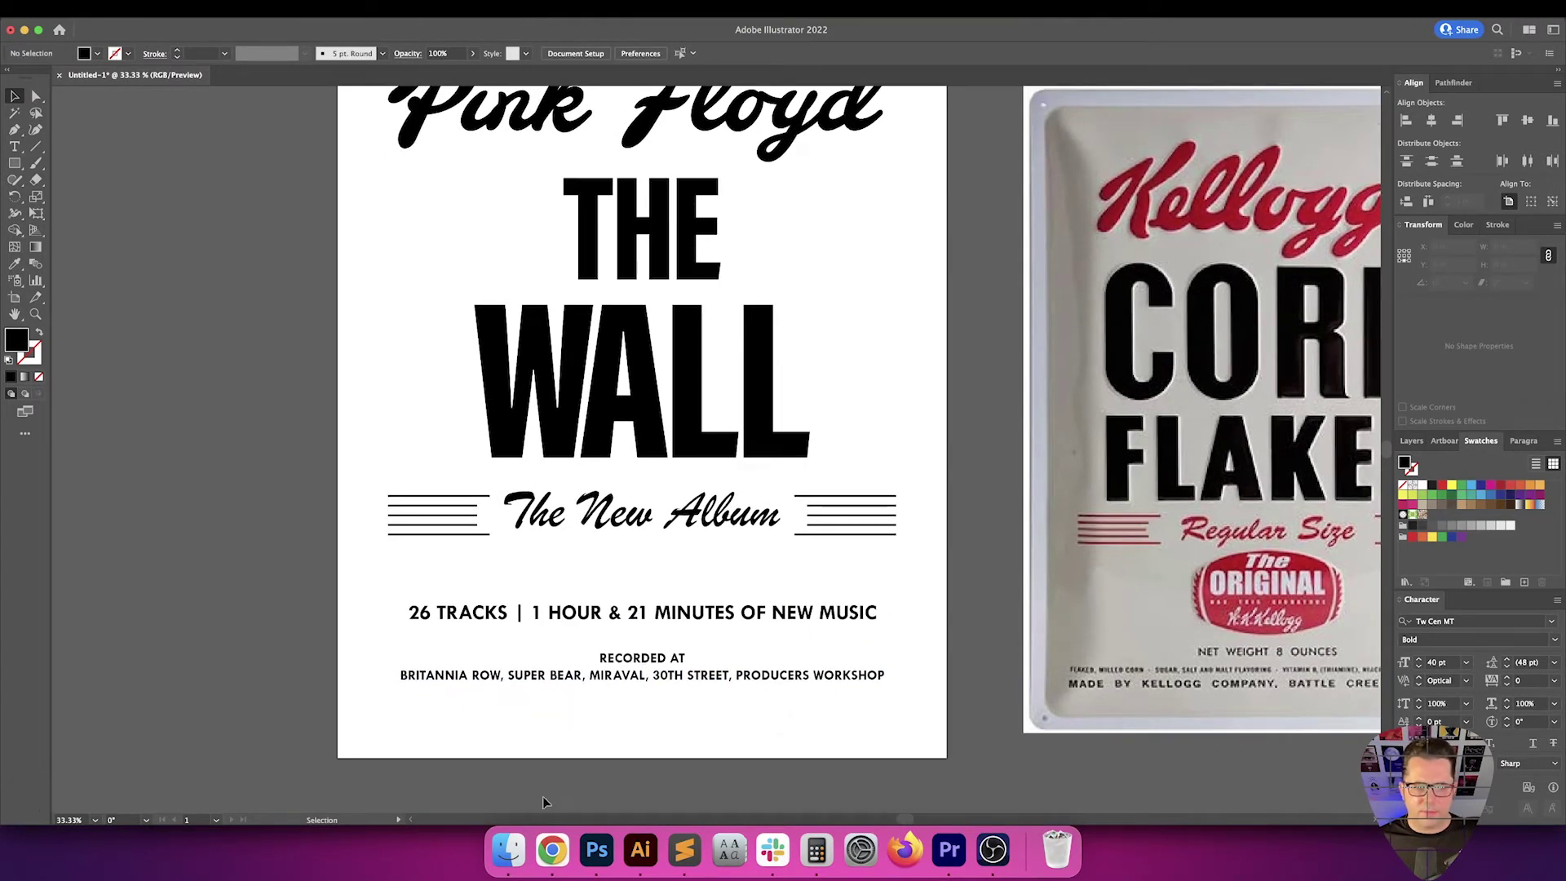
Switch to Chrome and search Google for "PINK FLOYD THE WALL"
left_click(549, 851)
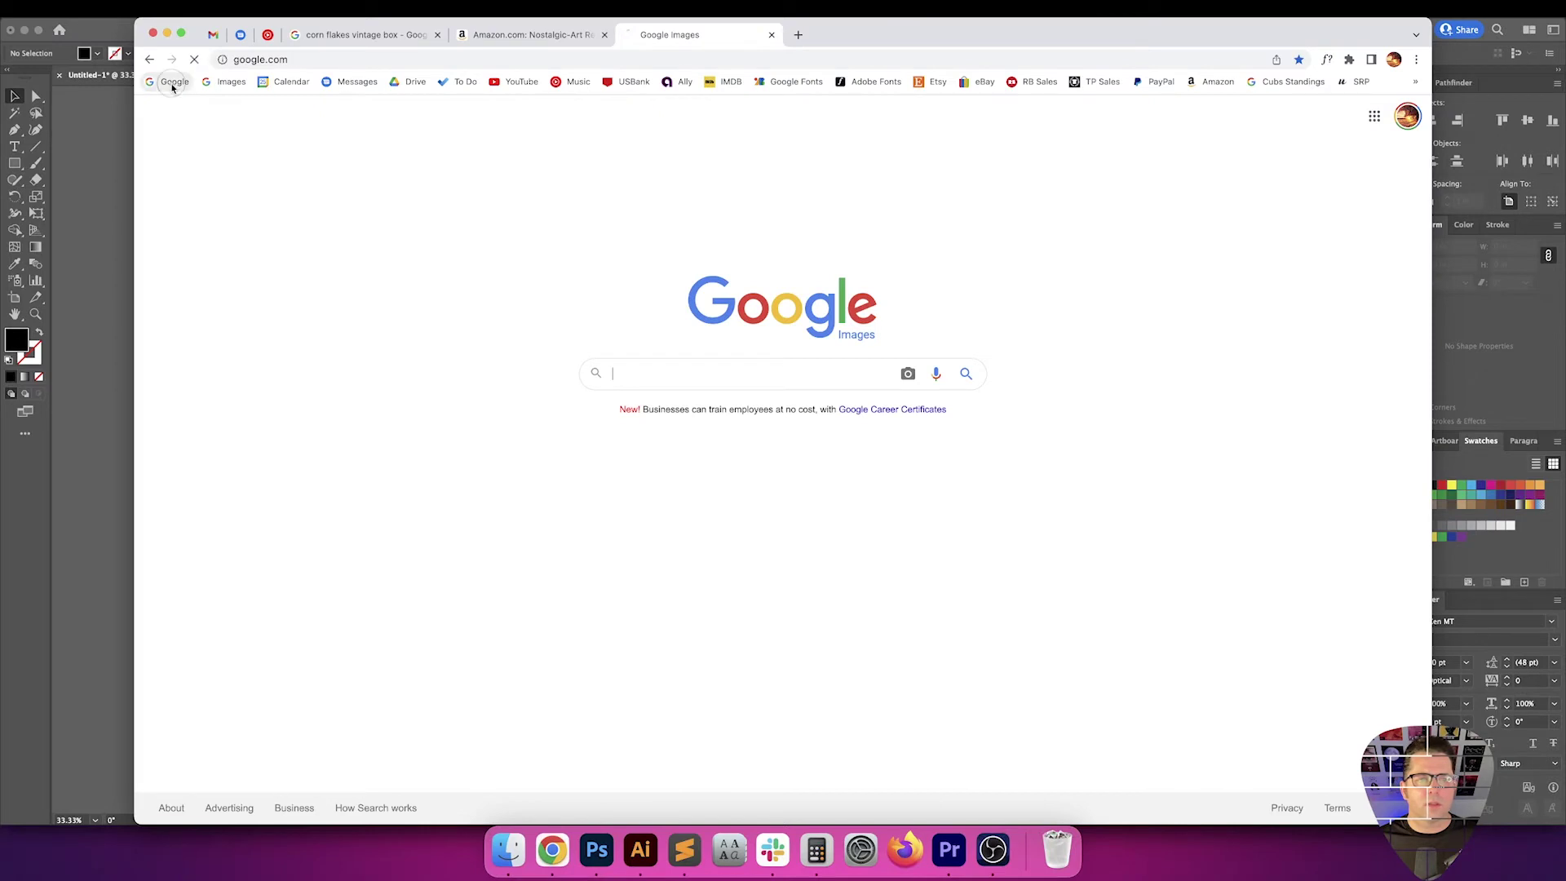
type("PI")
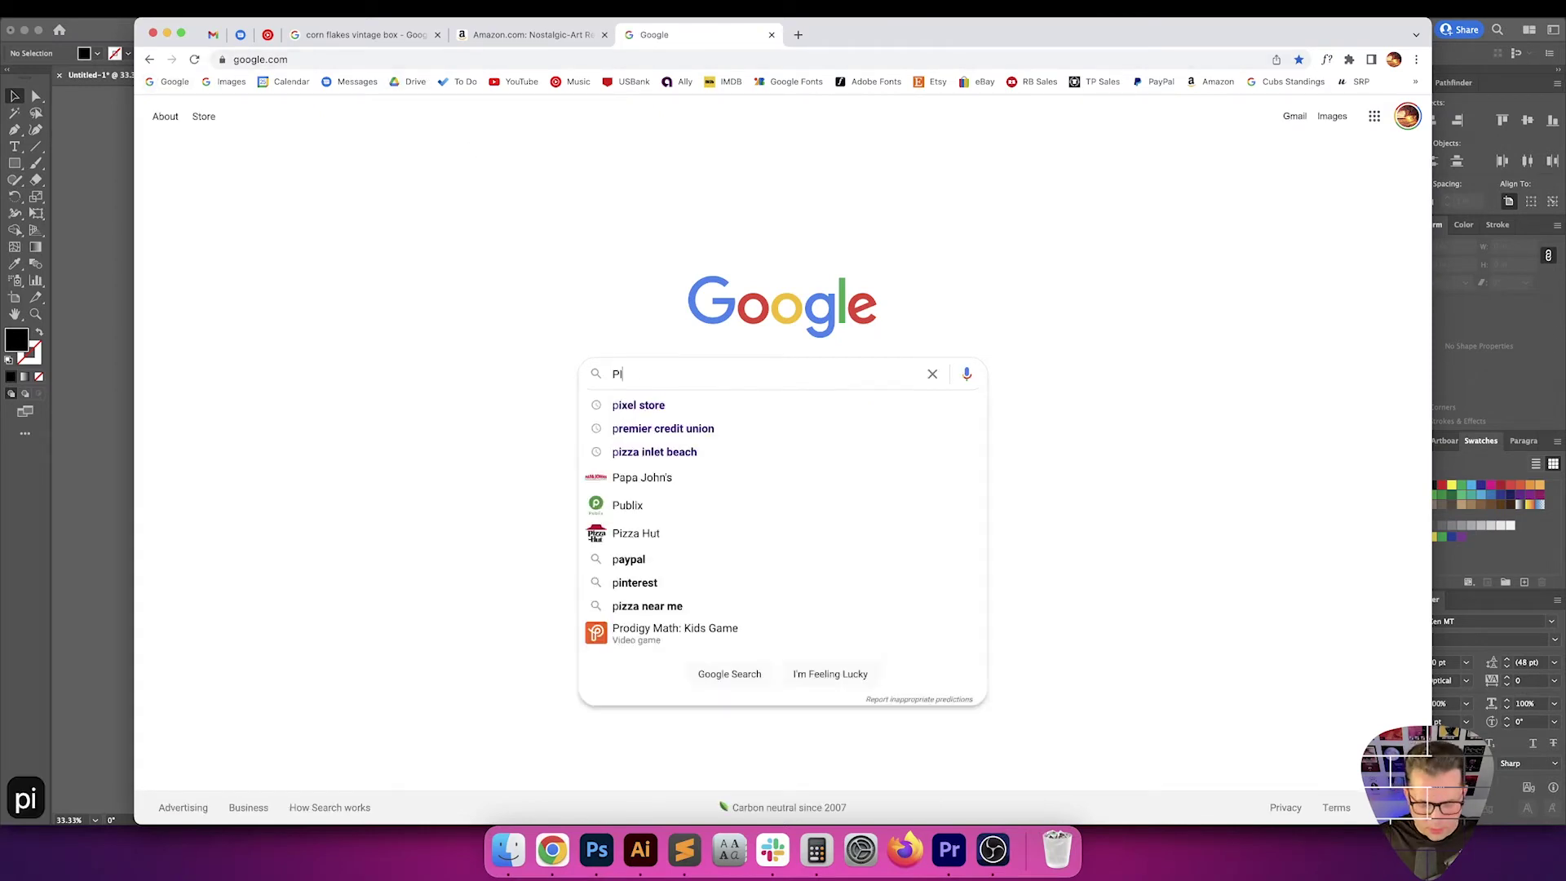
type("NK FLOYD THE WALL")
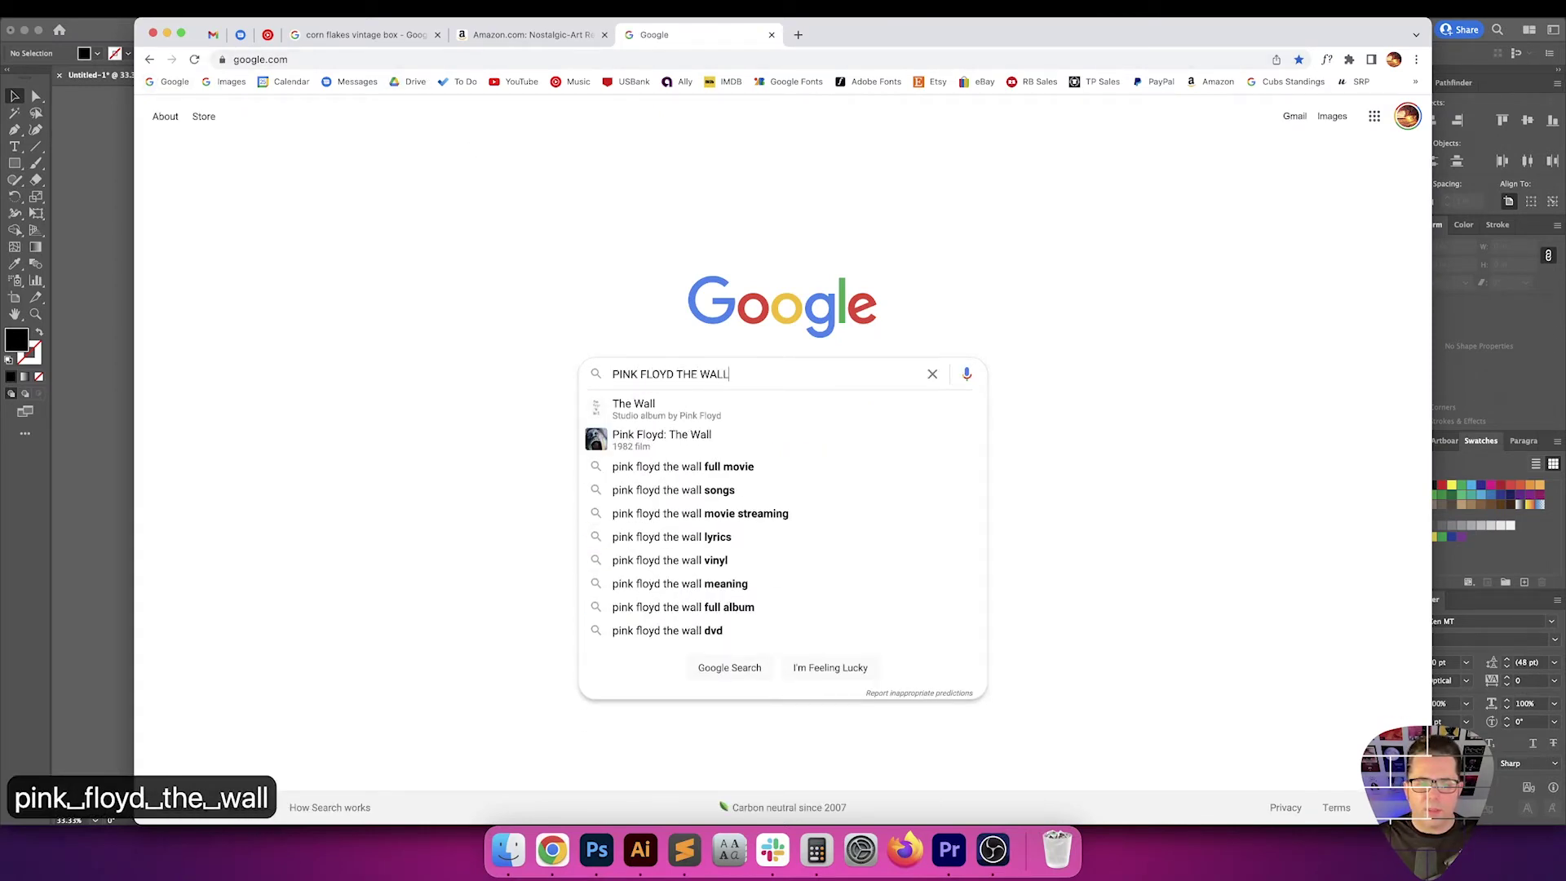
key("Return")
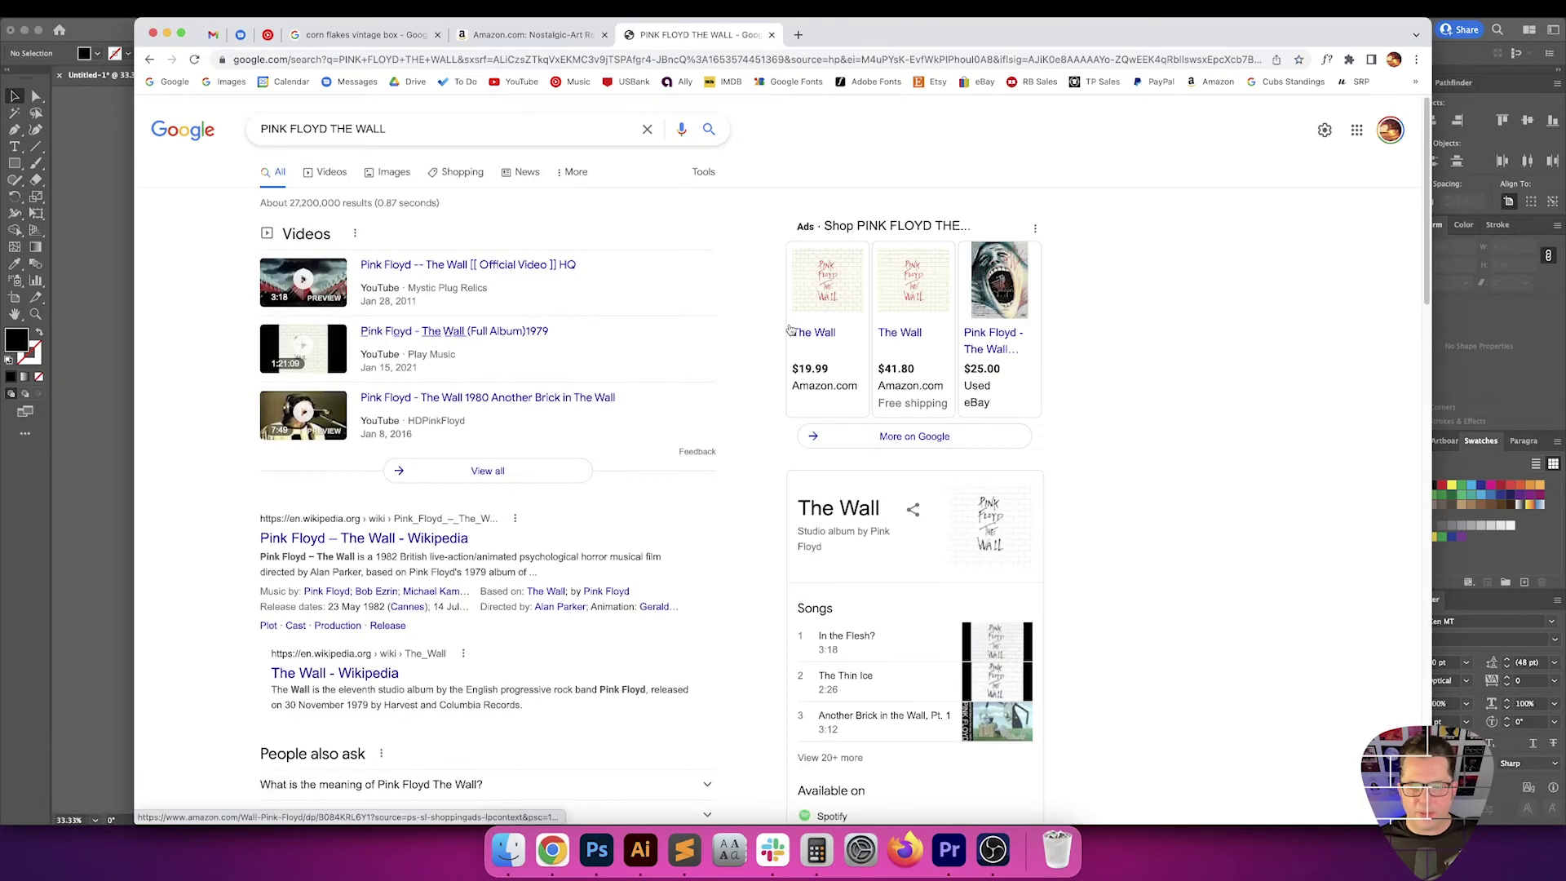
Copy the release date "November 30, 1979" from the album's details in the search results
scroll(704, 444, "down", 5)
scroll(1086, 612, "down", 2)
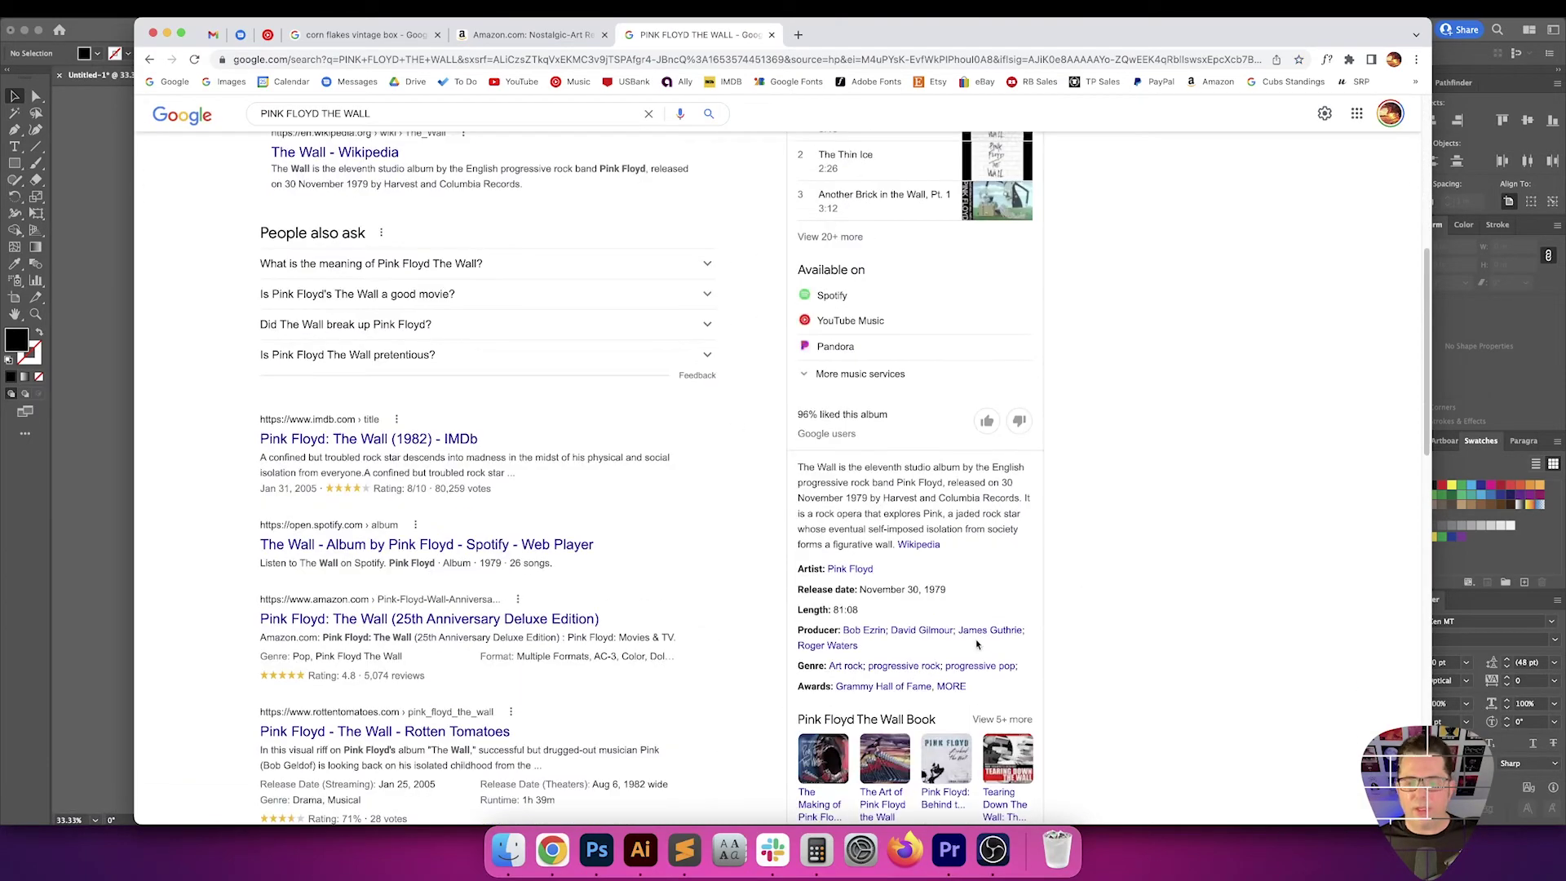
left_click_drag(861, 589, 917, 589)
key("cmd+c")
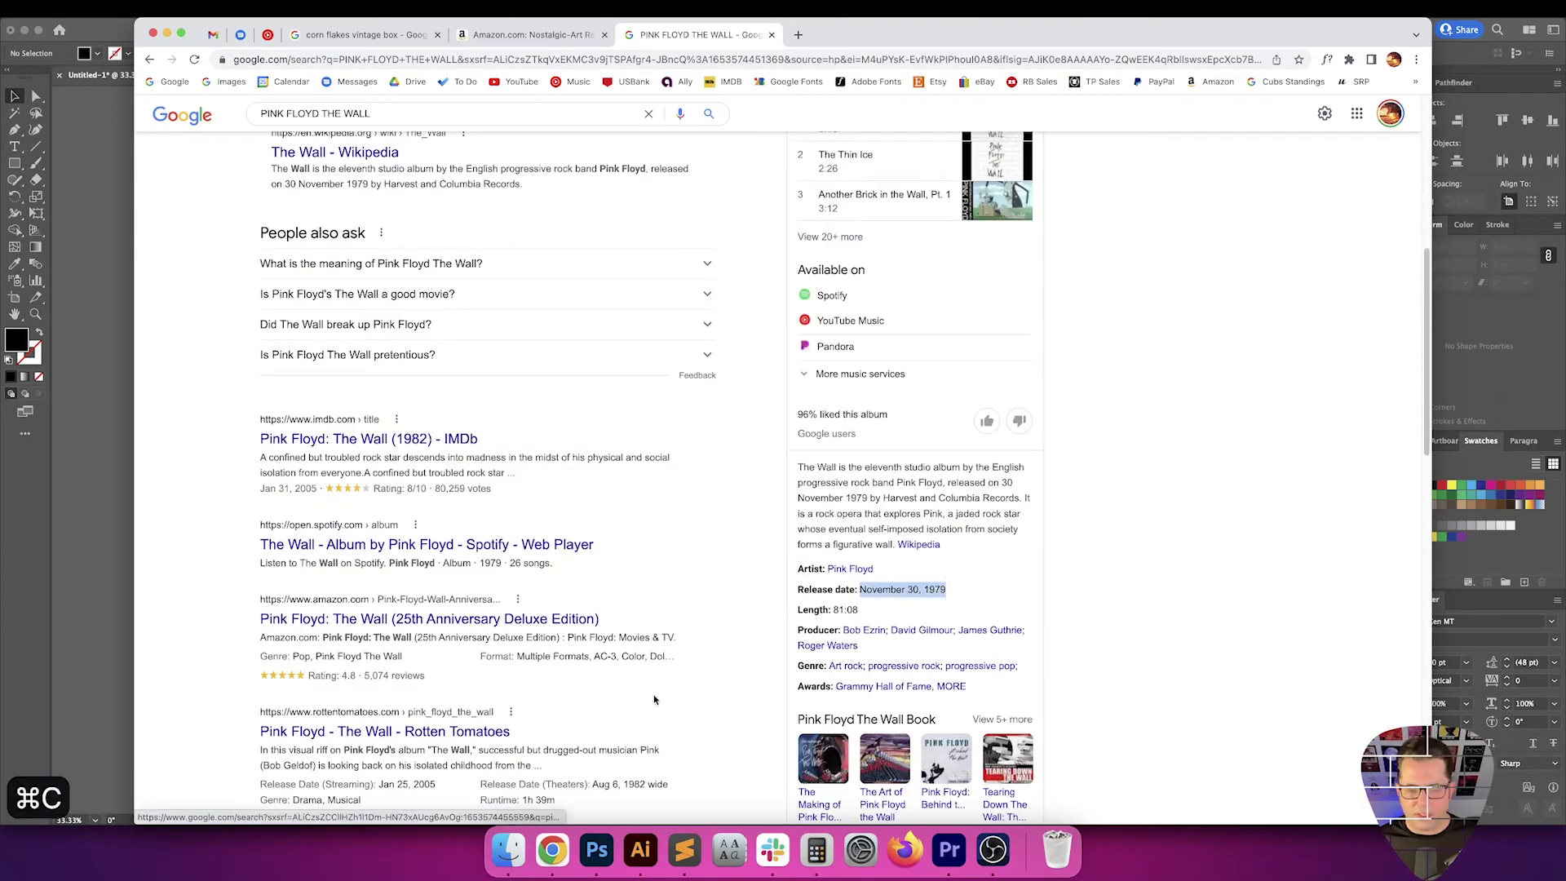
Back in Illustrator, add "OUT November 30, 1979" one blank line below the studio names and set the credits text to All Caps
left_click(641, 851)
scroll(808, 632, "down", 2)
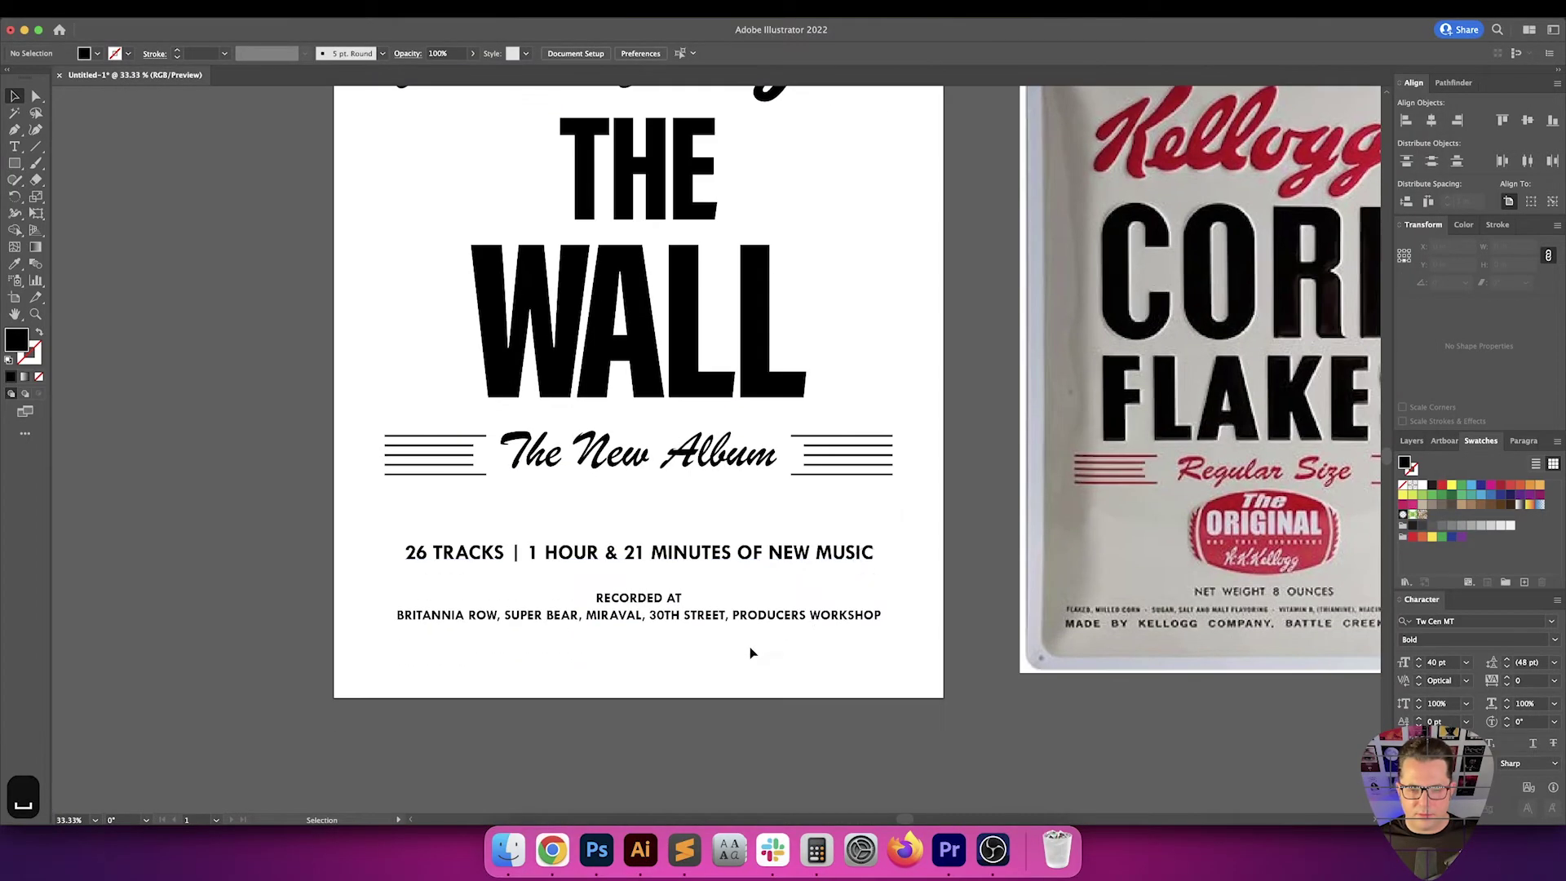
key("t")
left_click(748, 616)
key("Down")
key("Return")
key("Return")
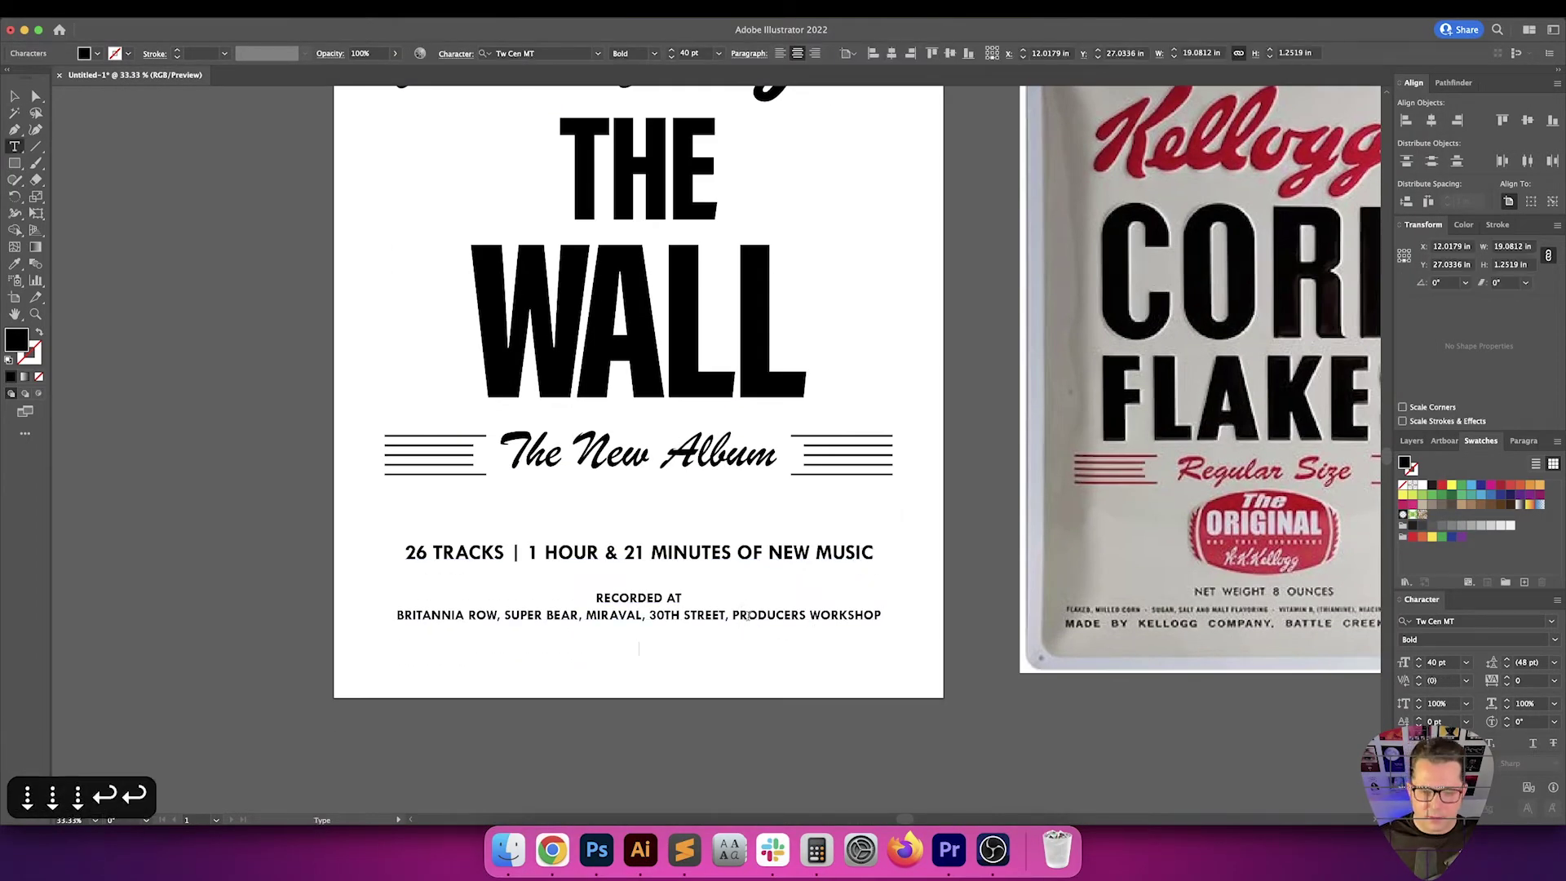
type("out")
key("cmd+v")
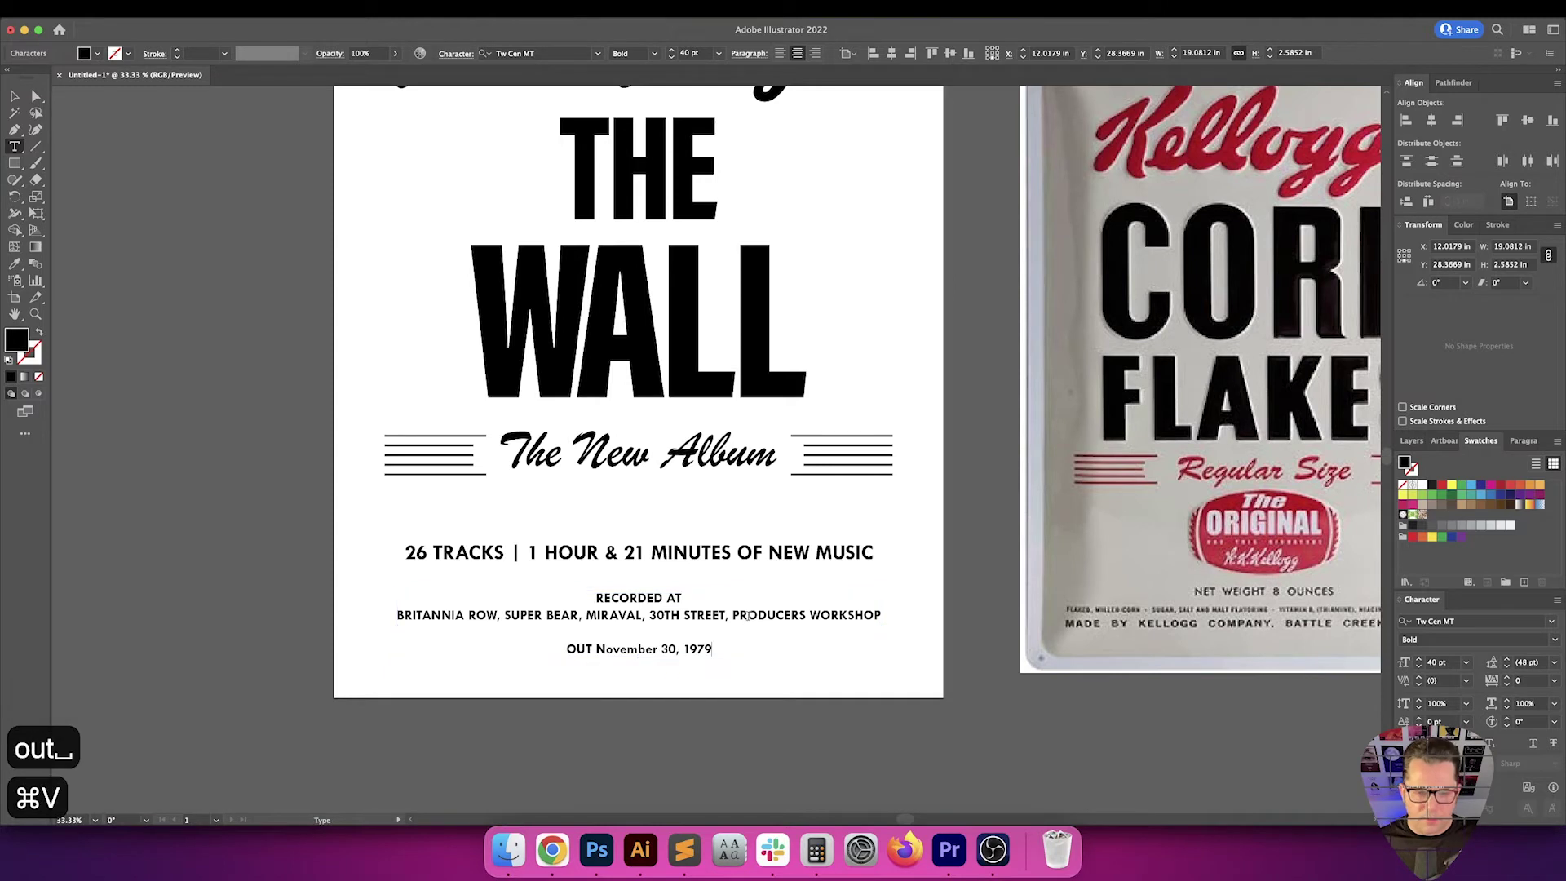
key("Escape")
left_click(1405, 743)
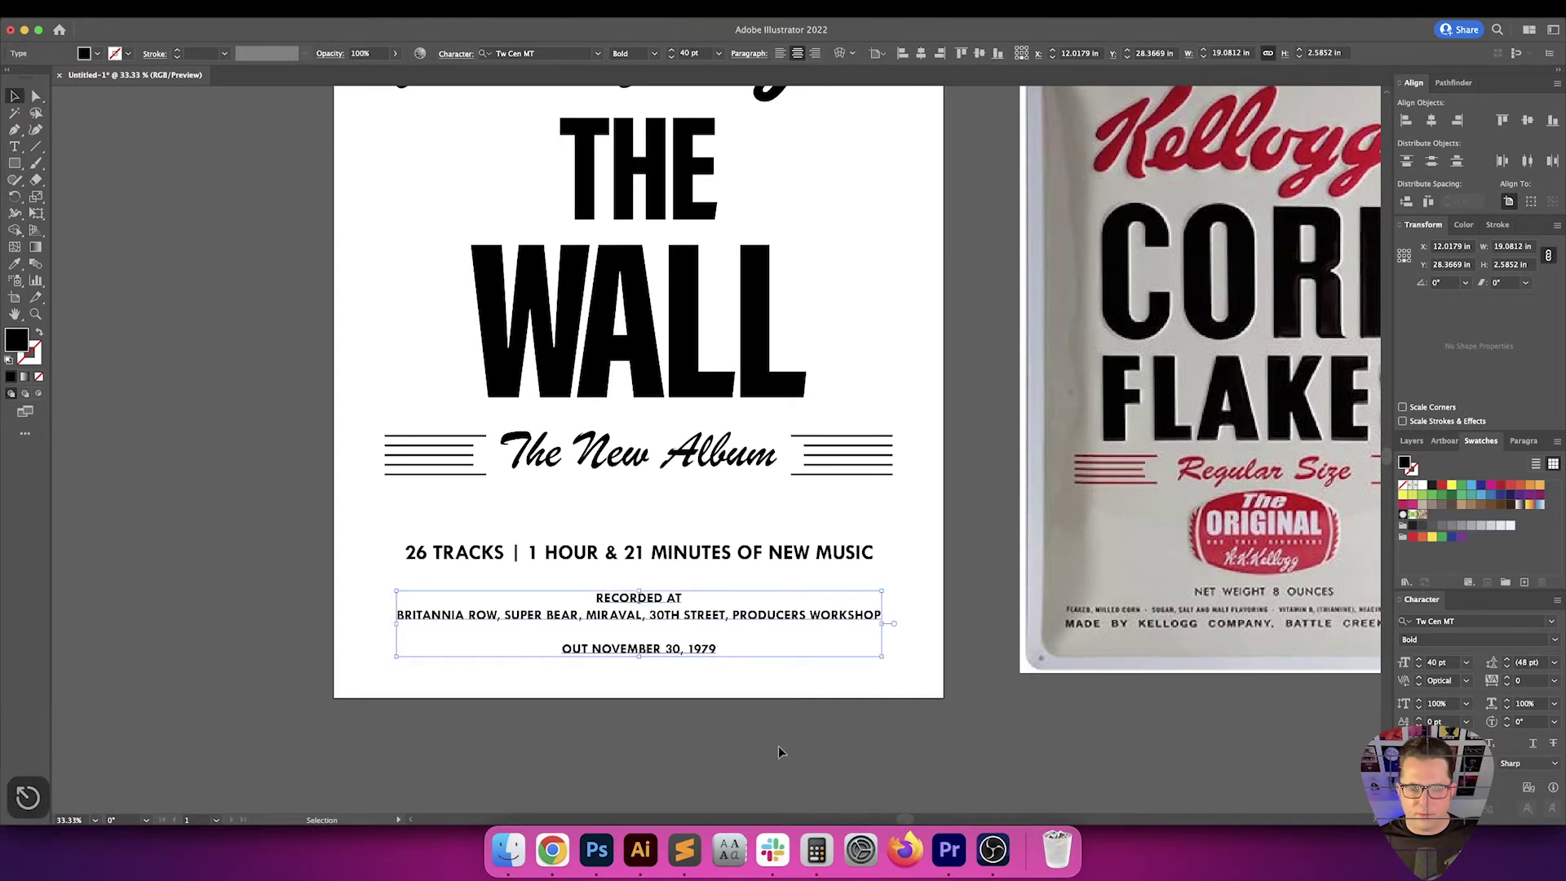
Insert "TH" after the day number so the release line reads "OUT NOVEMBER 30TH, 1979"
left_click(775, 749)
key("t")
left_click(681, 650)
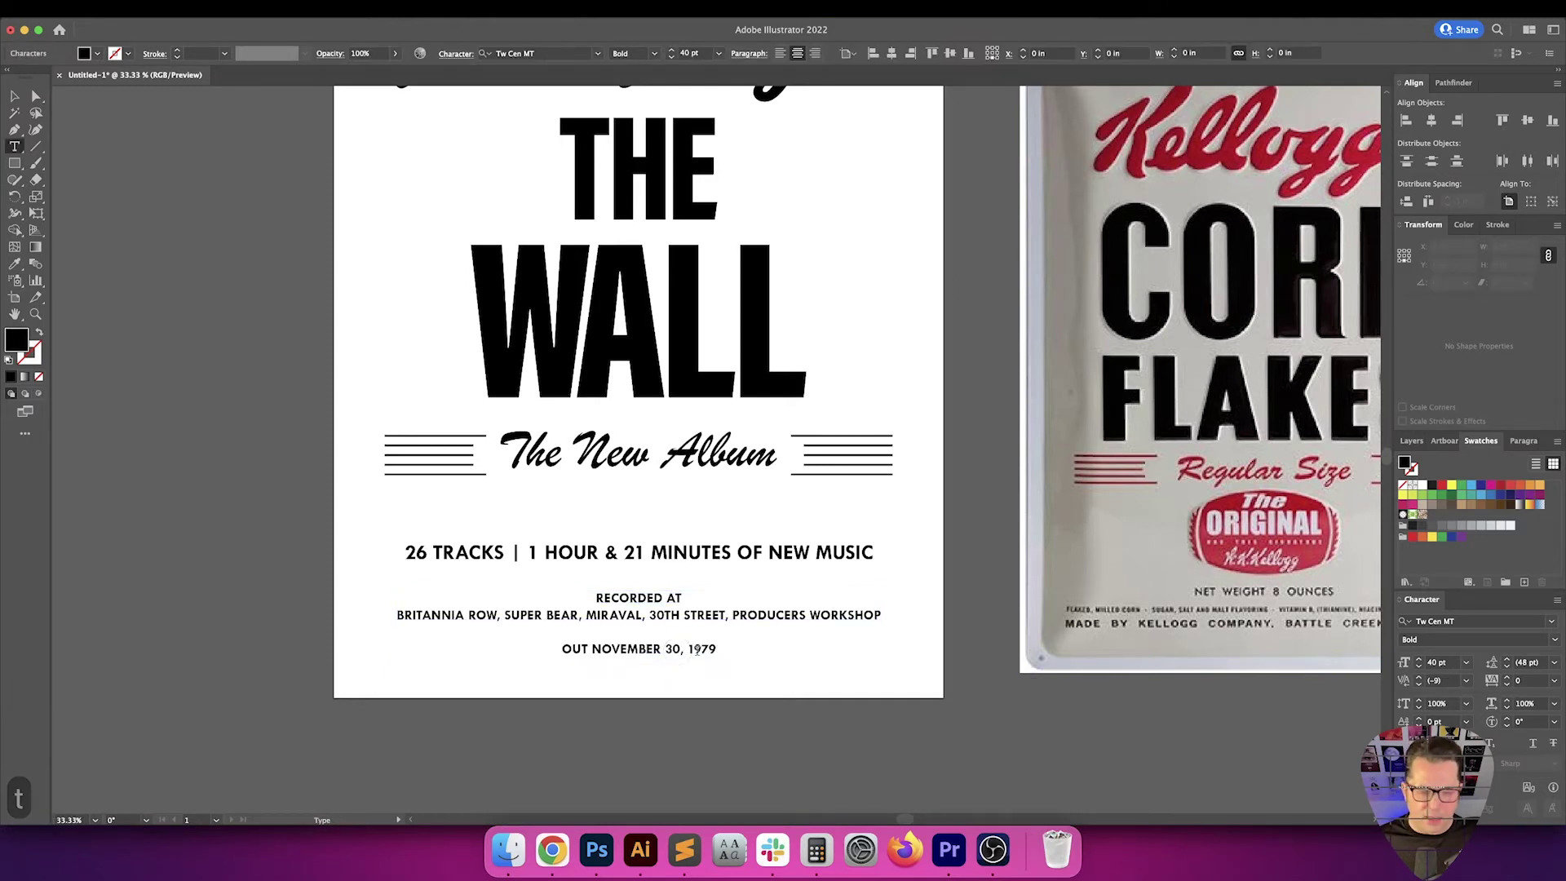
type("th")
key("Escape")
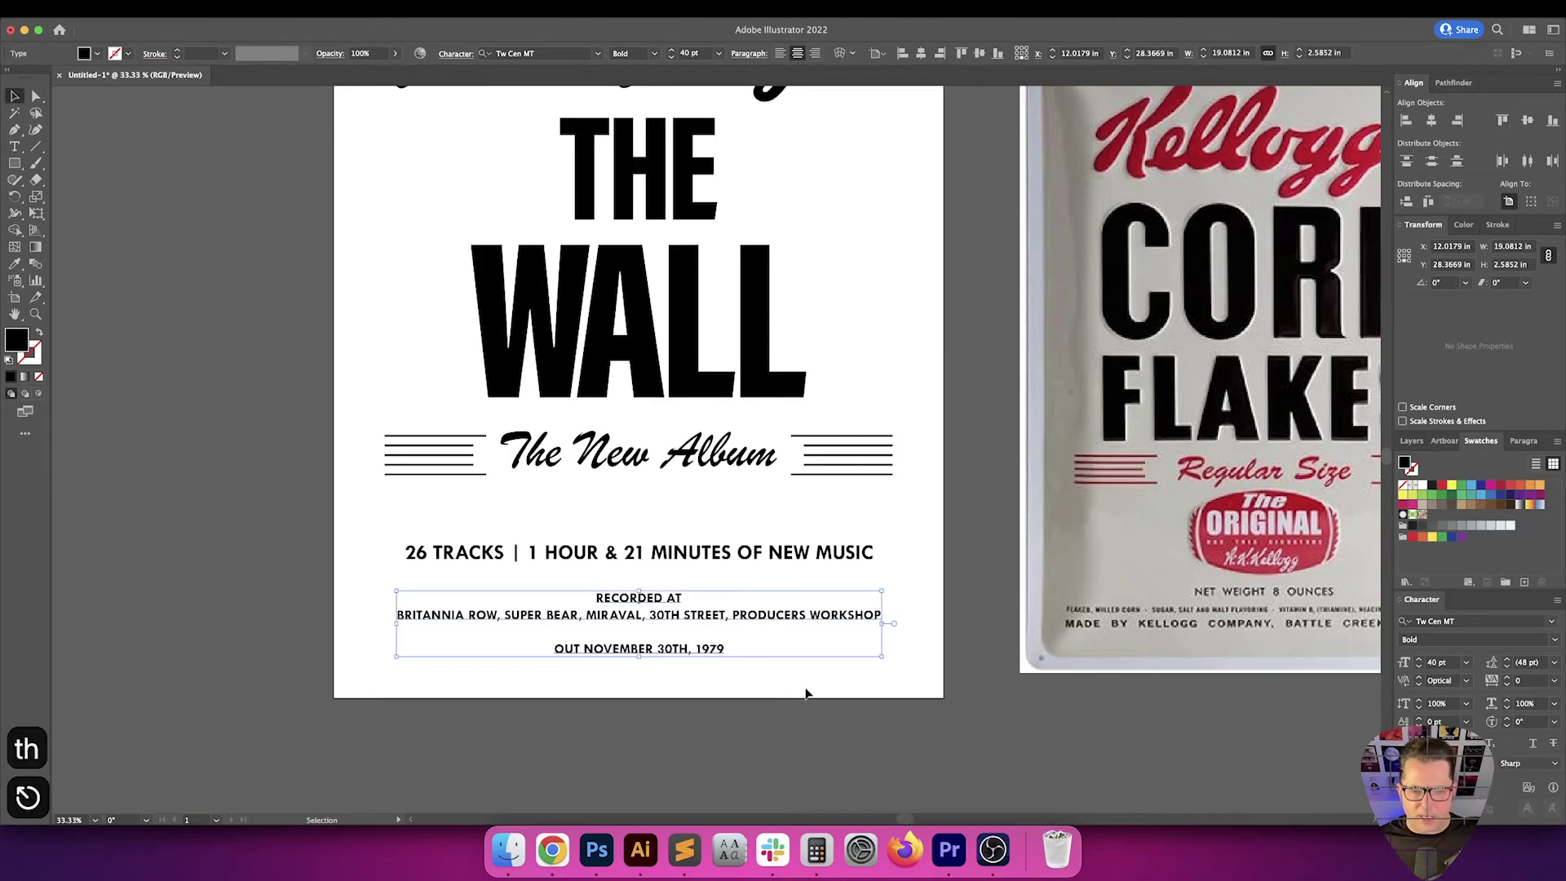
left_click(804, 693)
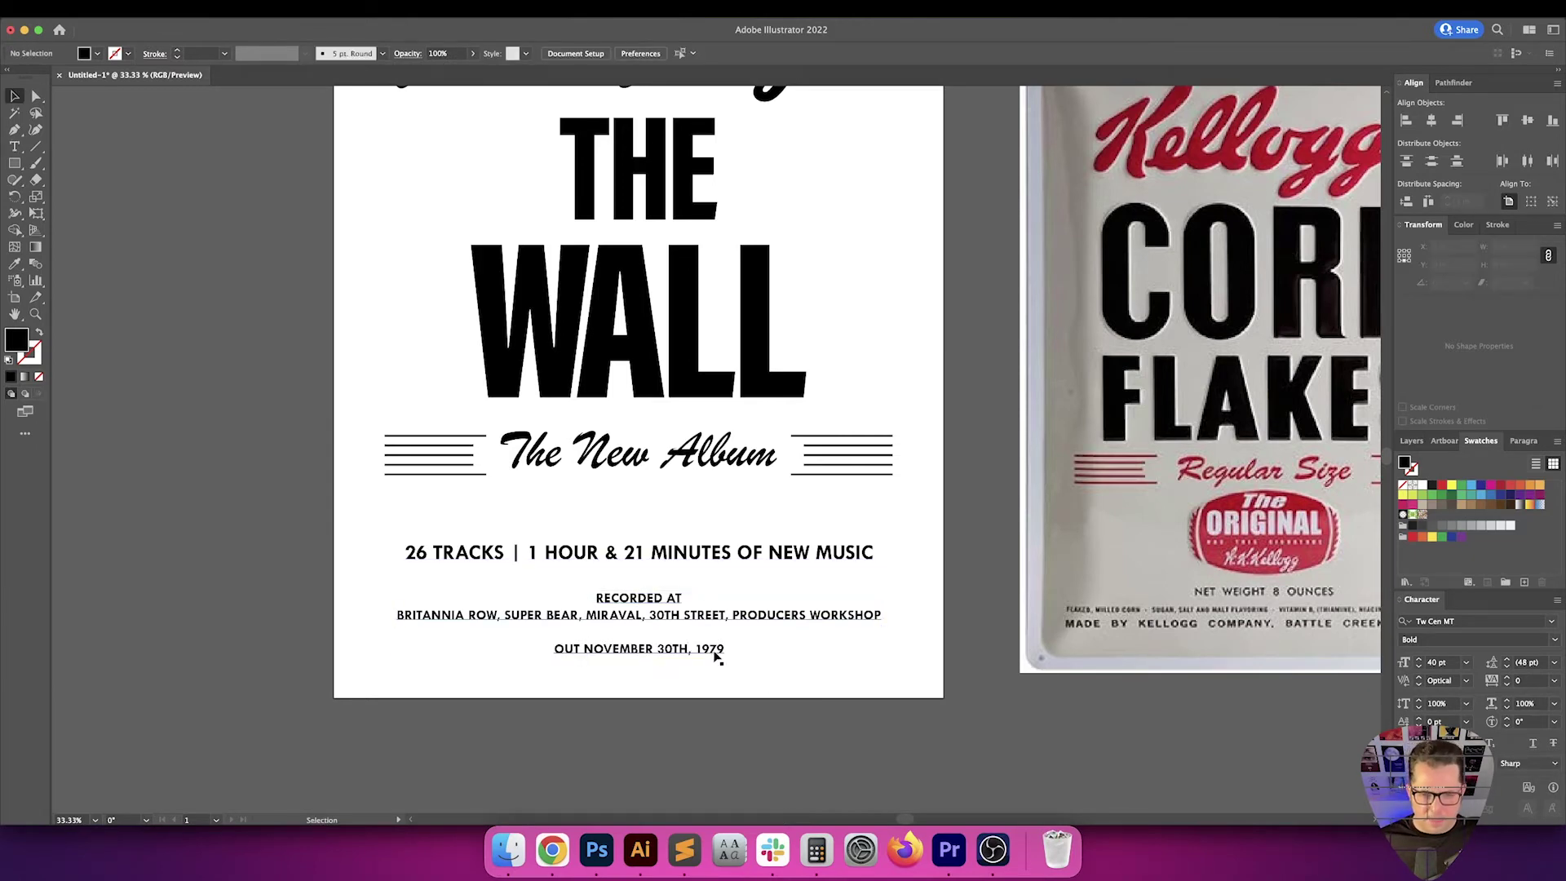
Align the recording credits text block to the artboard's horizontal center and bottom edge
scroll(718, 657, "down", 1)
left_click_drag(800, 647, 639, 650)
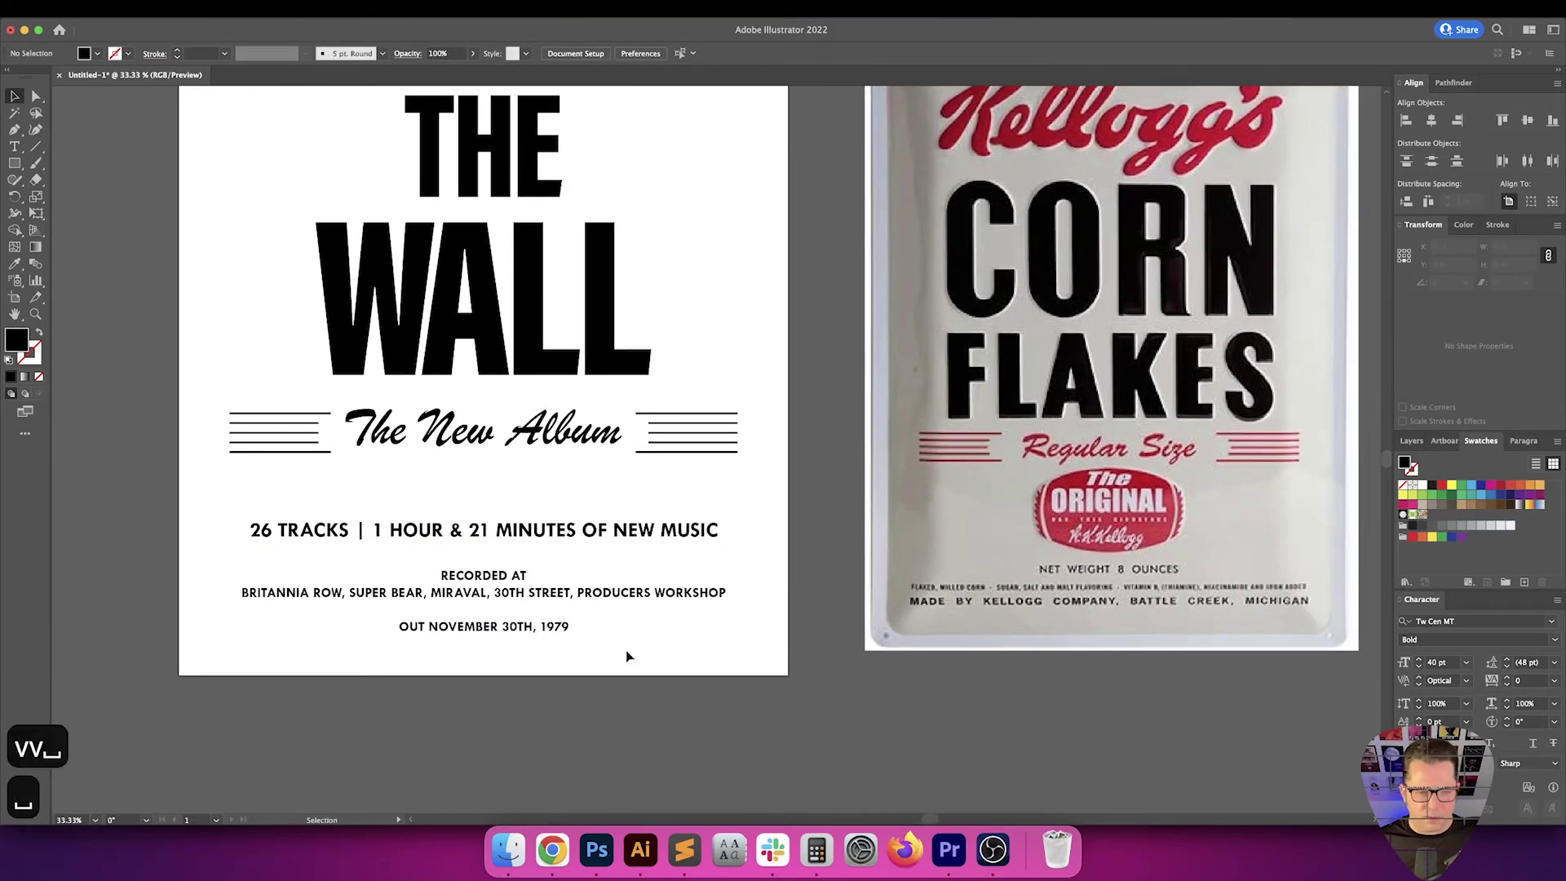
left_click(530, 632)
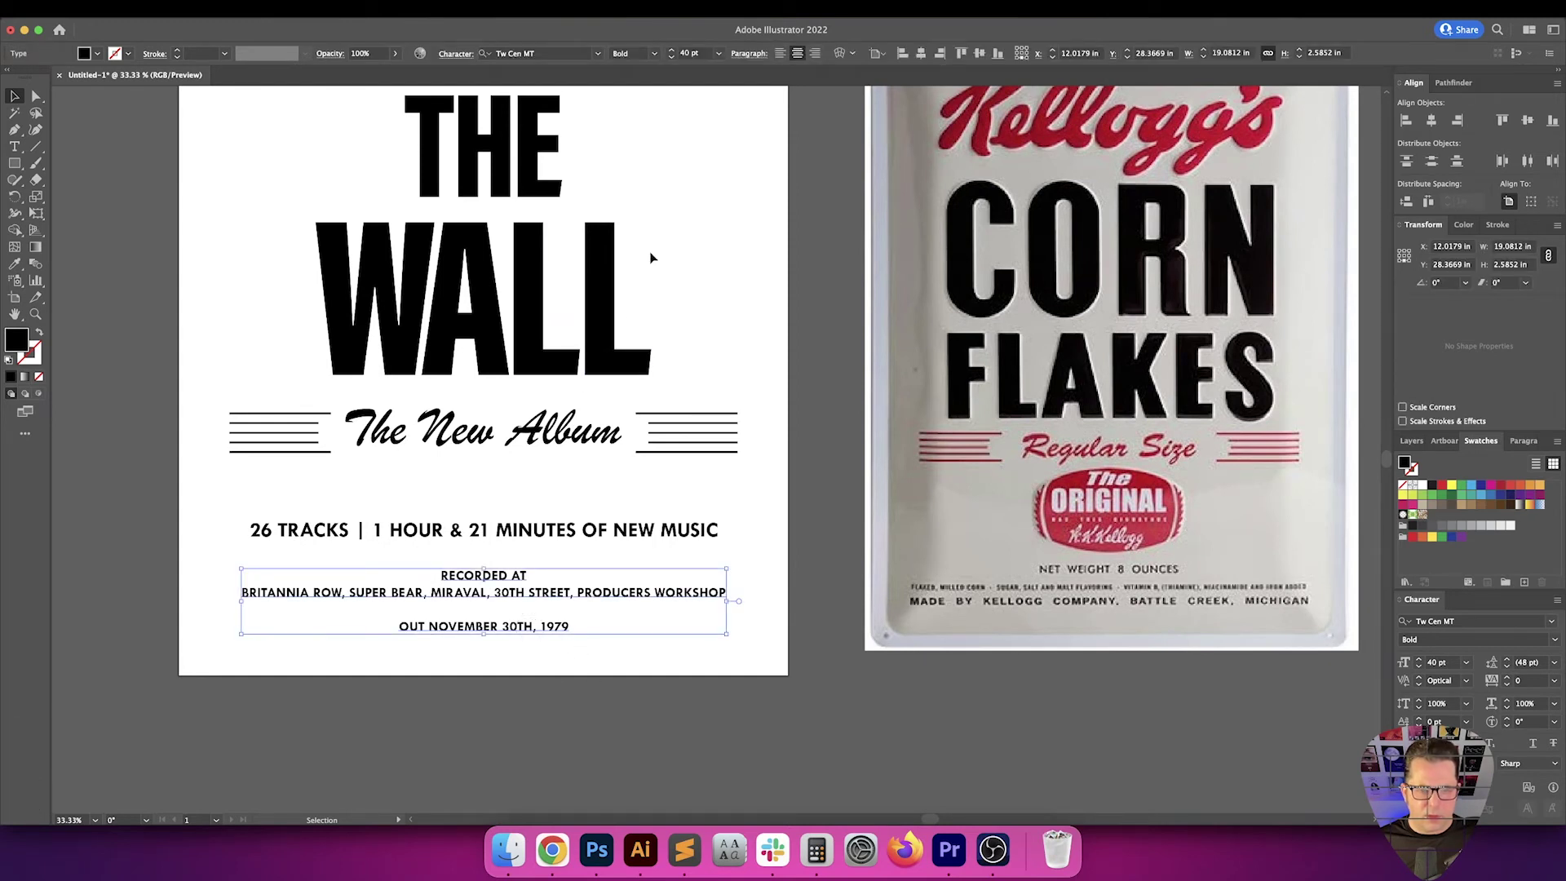
left_click(998, 53)
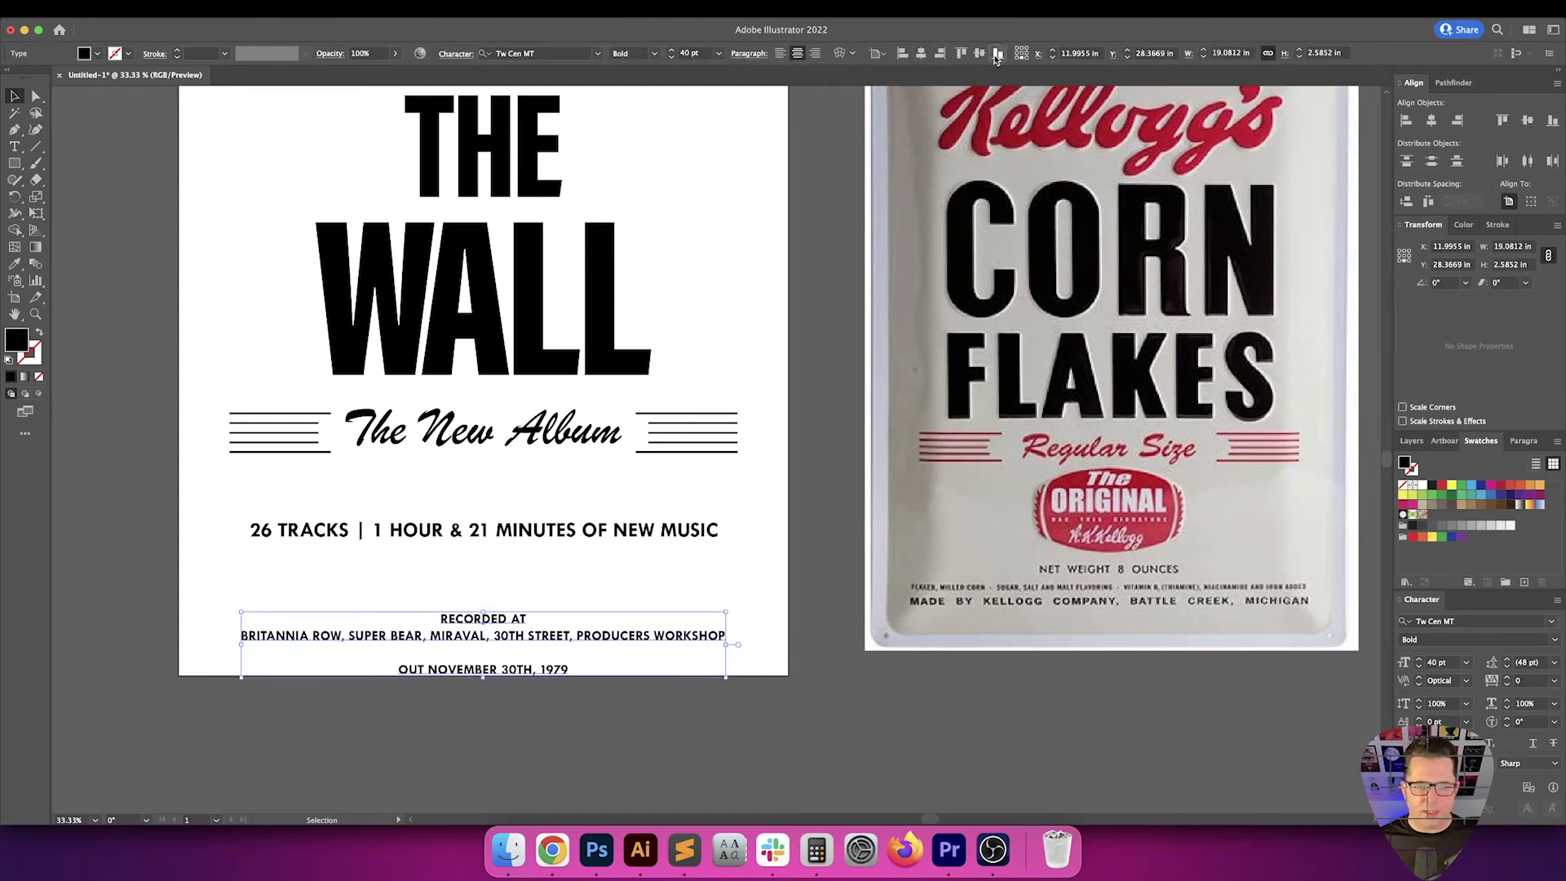
Move the recording credits text block straight up by 2 in from the artboard's bottom edge
key("Return")
type("2")
key("Tab")
key("Return")
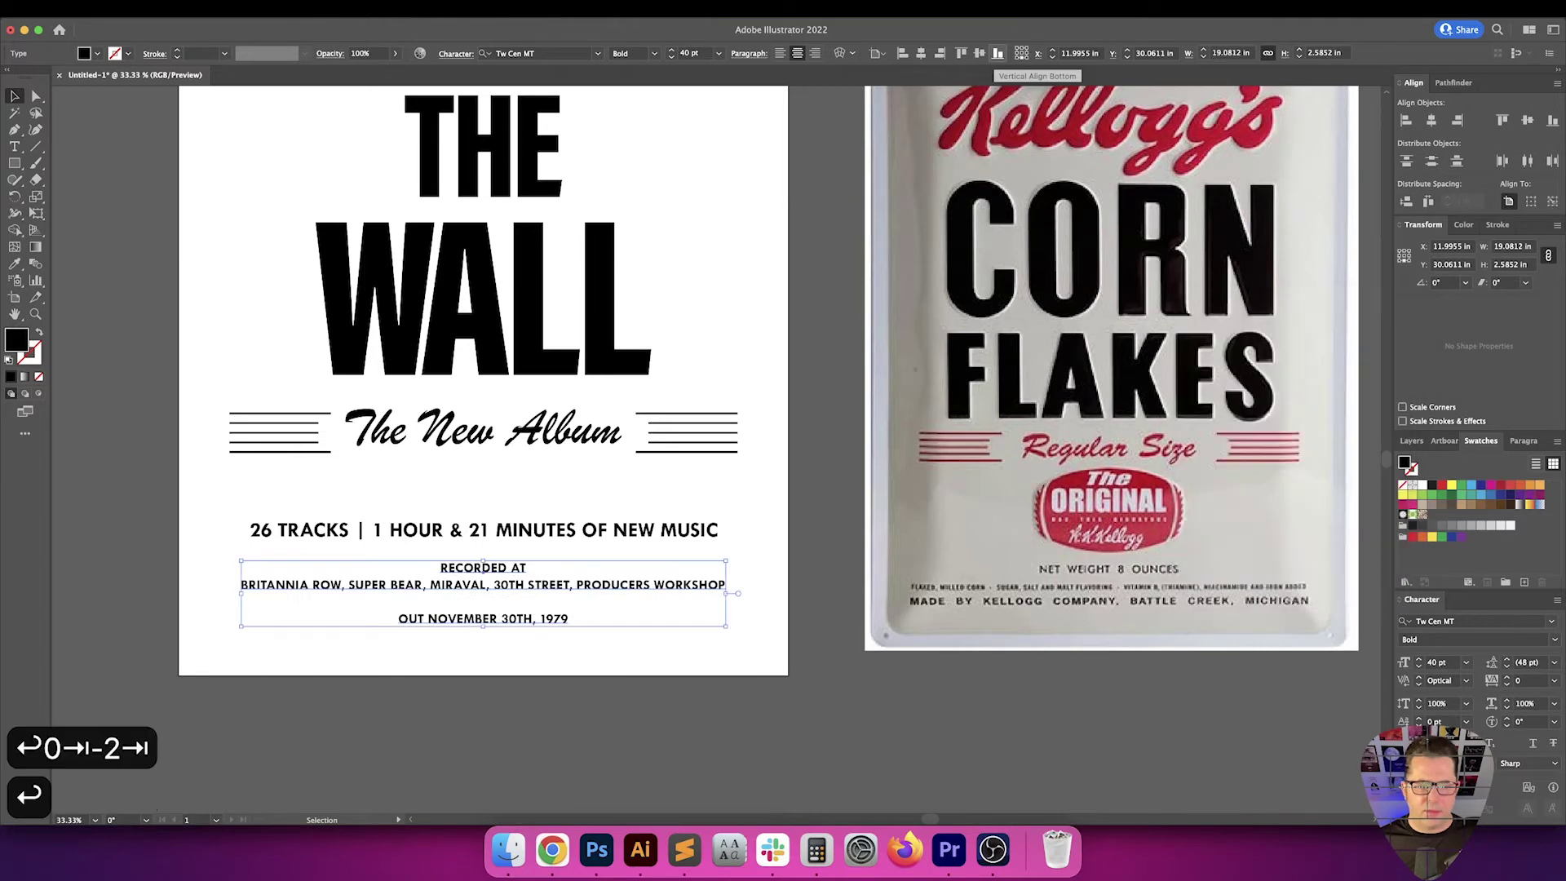
key("v")
left_click_drag(754, 491, 794, 513)
key("super+0")
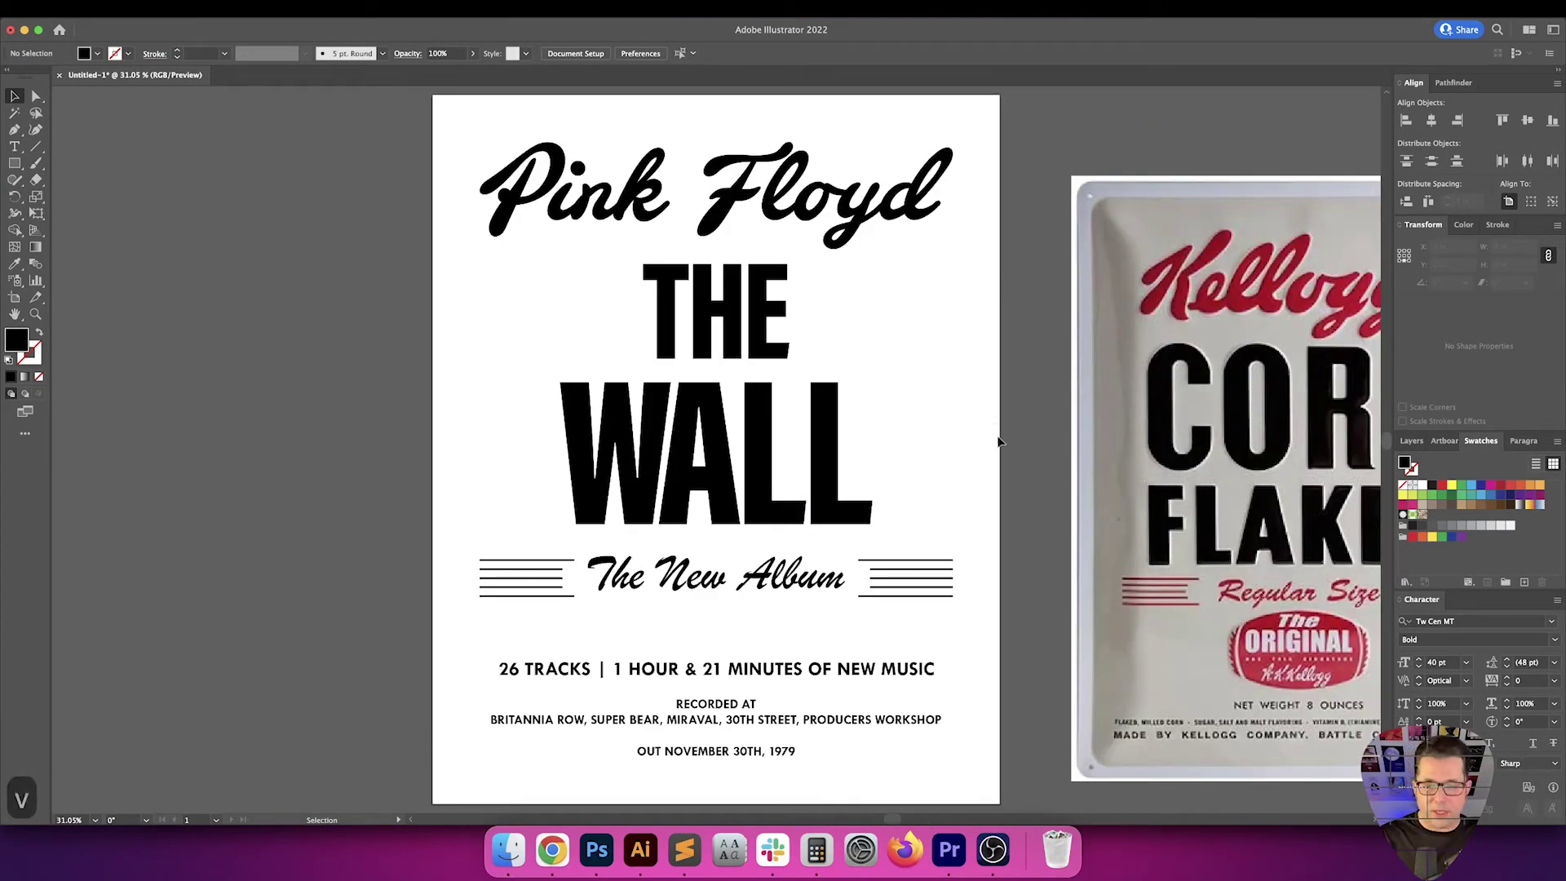
Distribute the vertical spacing evenly between "WALL", the "The New Album" row, the track-count line and the credits block
left_click_drag(999, 441, 850, 409)
key("v")
key("v")
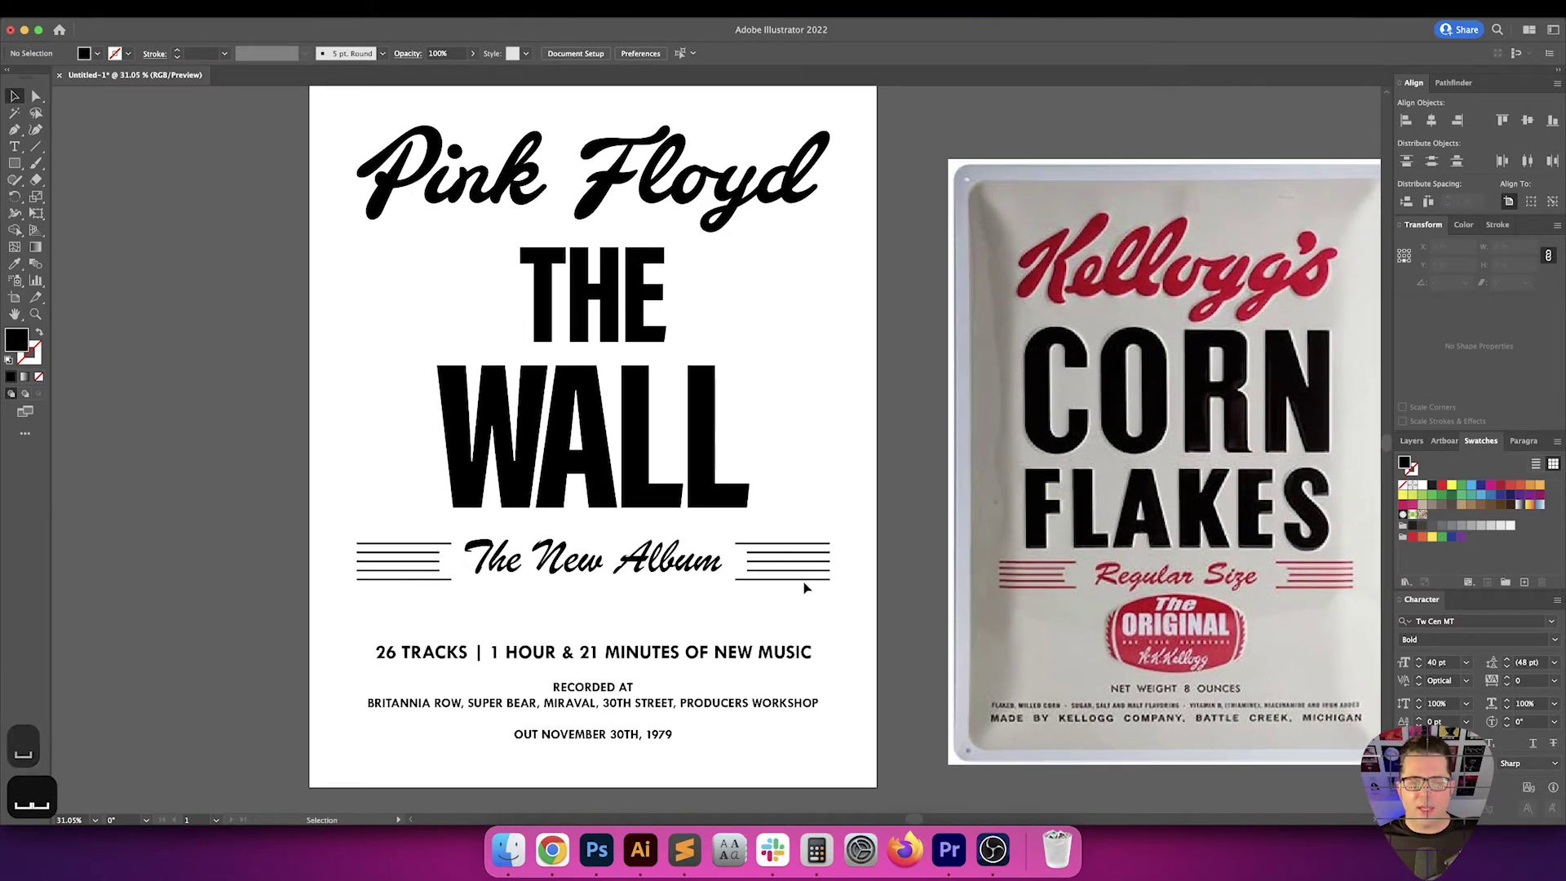
left_click(622, 709)
left_click(622, 659)
left_click(649, 571)
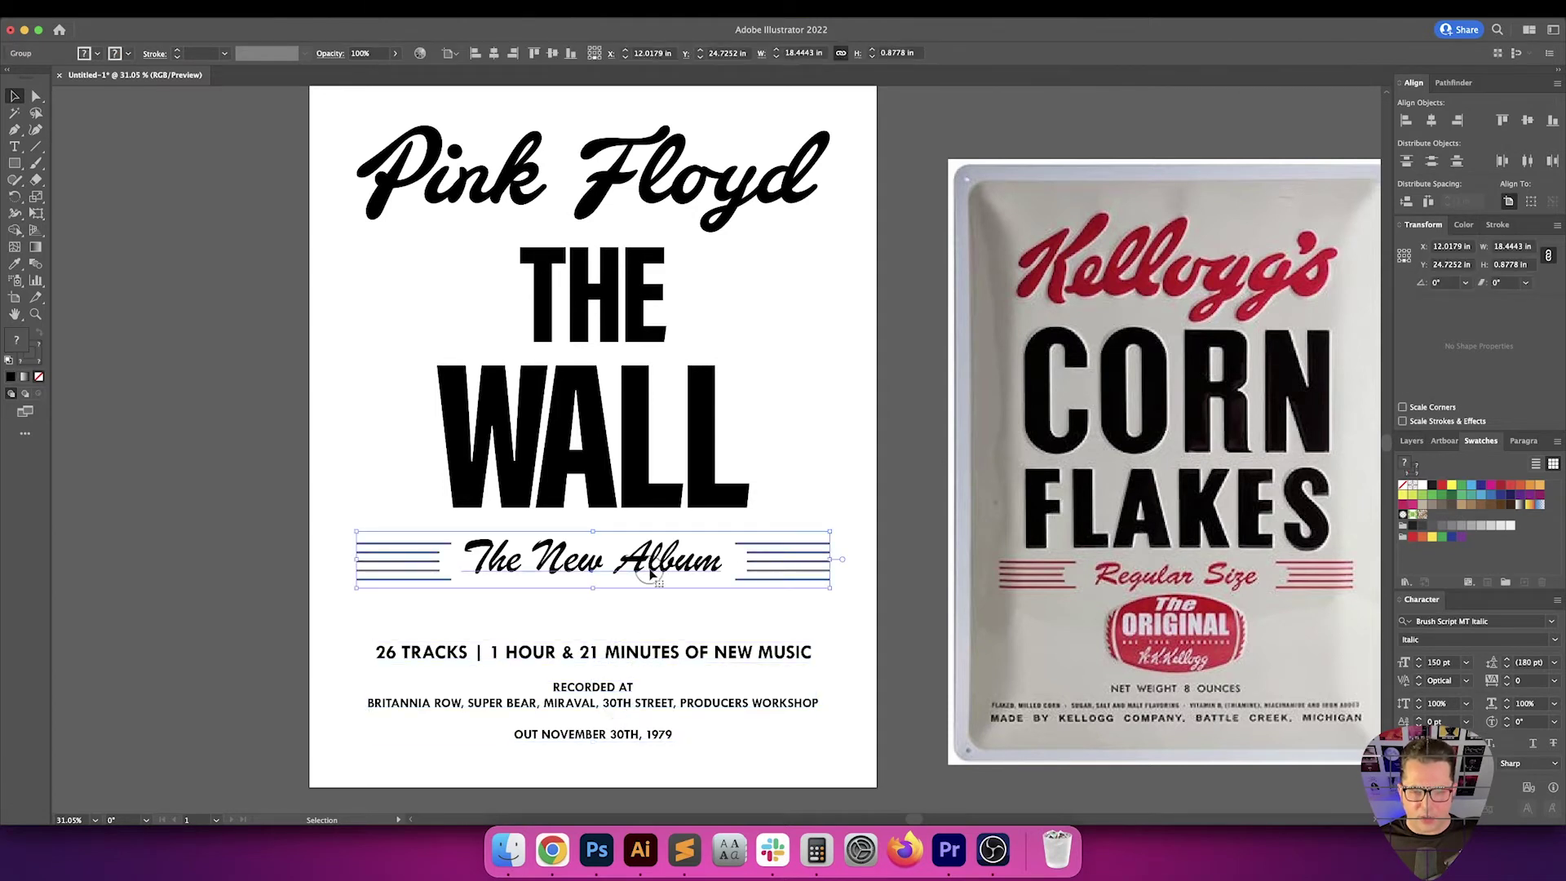
left_click(645, 473)
left_click_drag(832, 418, 543, 762)
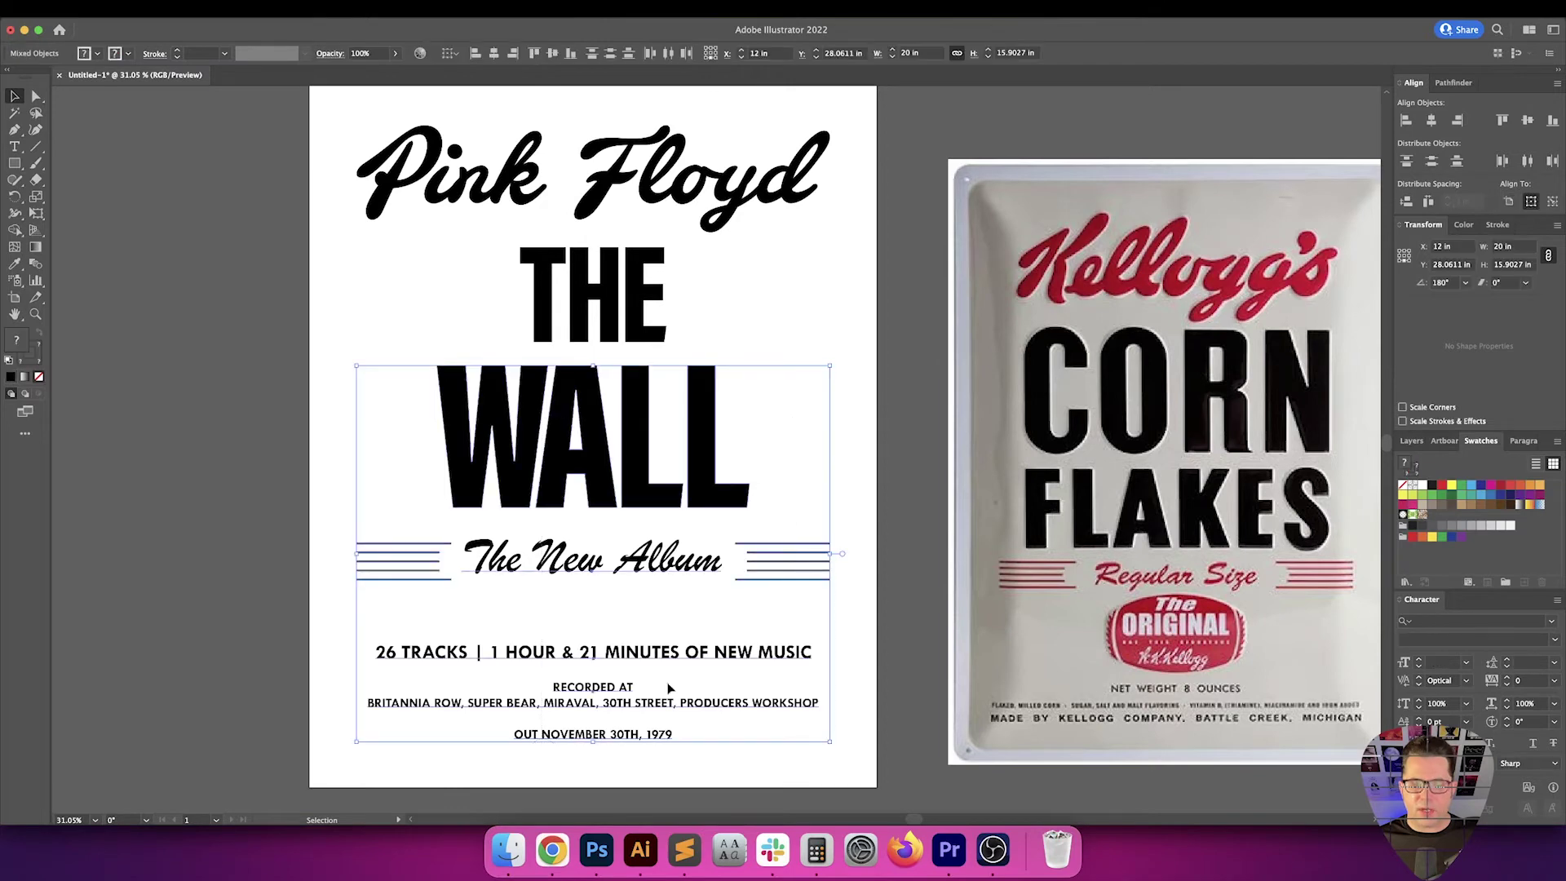
left_click(1407, 204)
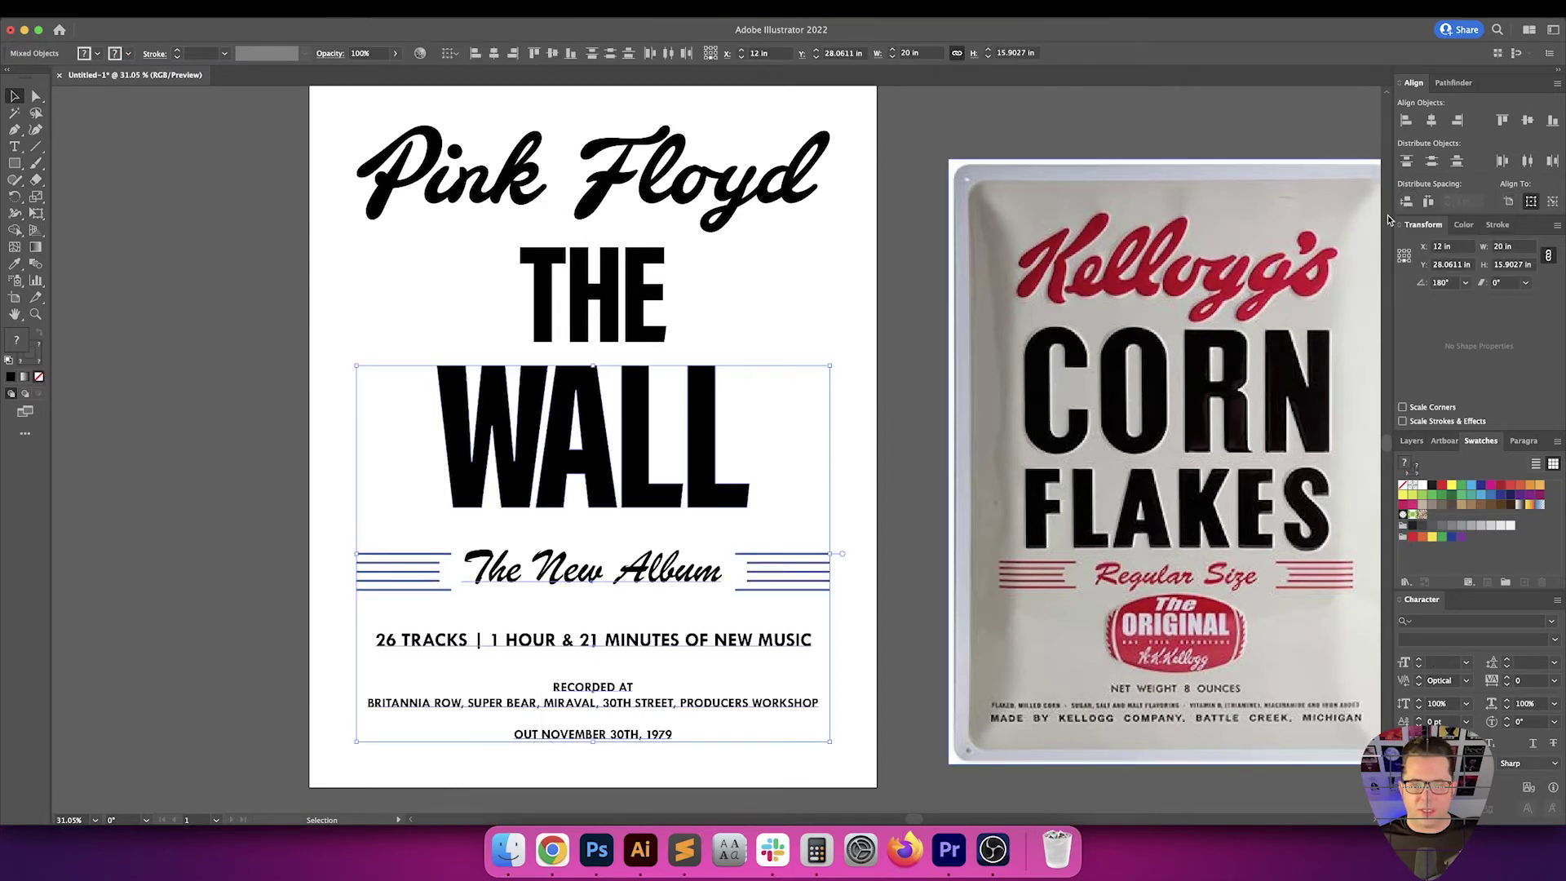
left_click(849, 413)
Ungroup the "The New Album" text from the stripes on either side of it
left_click_drag(850, 413, 695, 428)
key("v")
key("v")
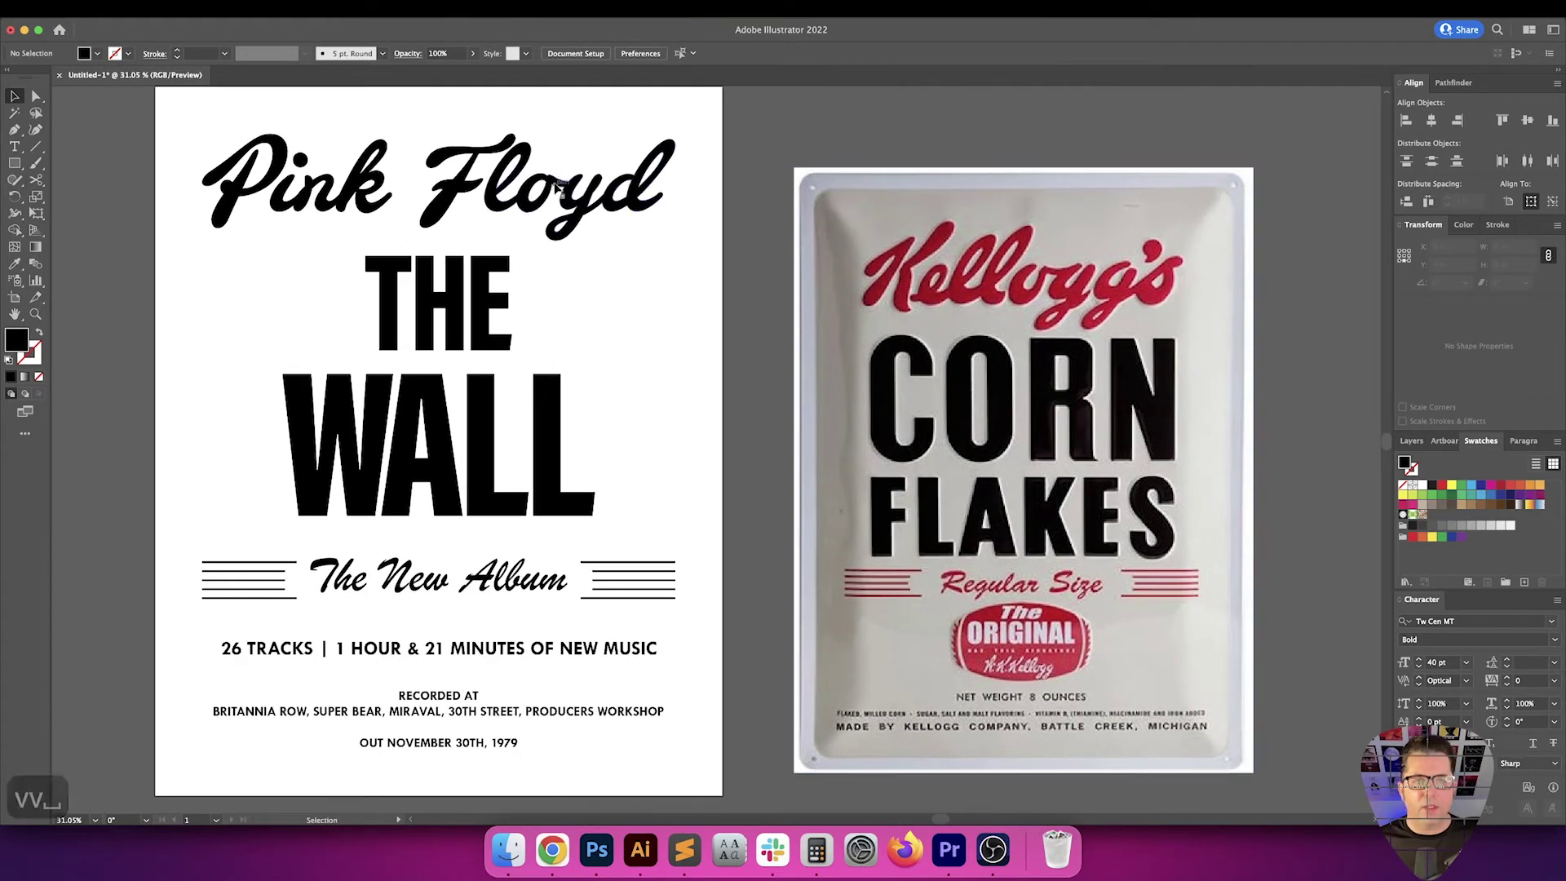
left_click(555, 182)
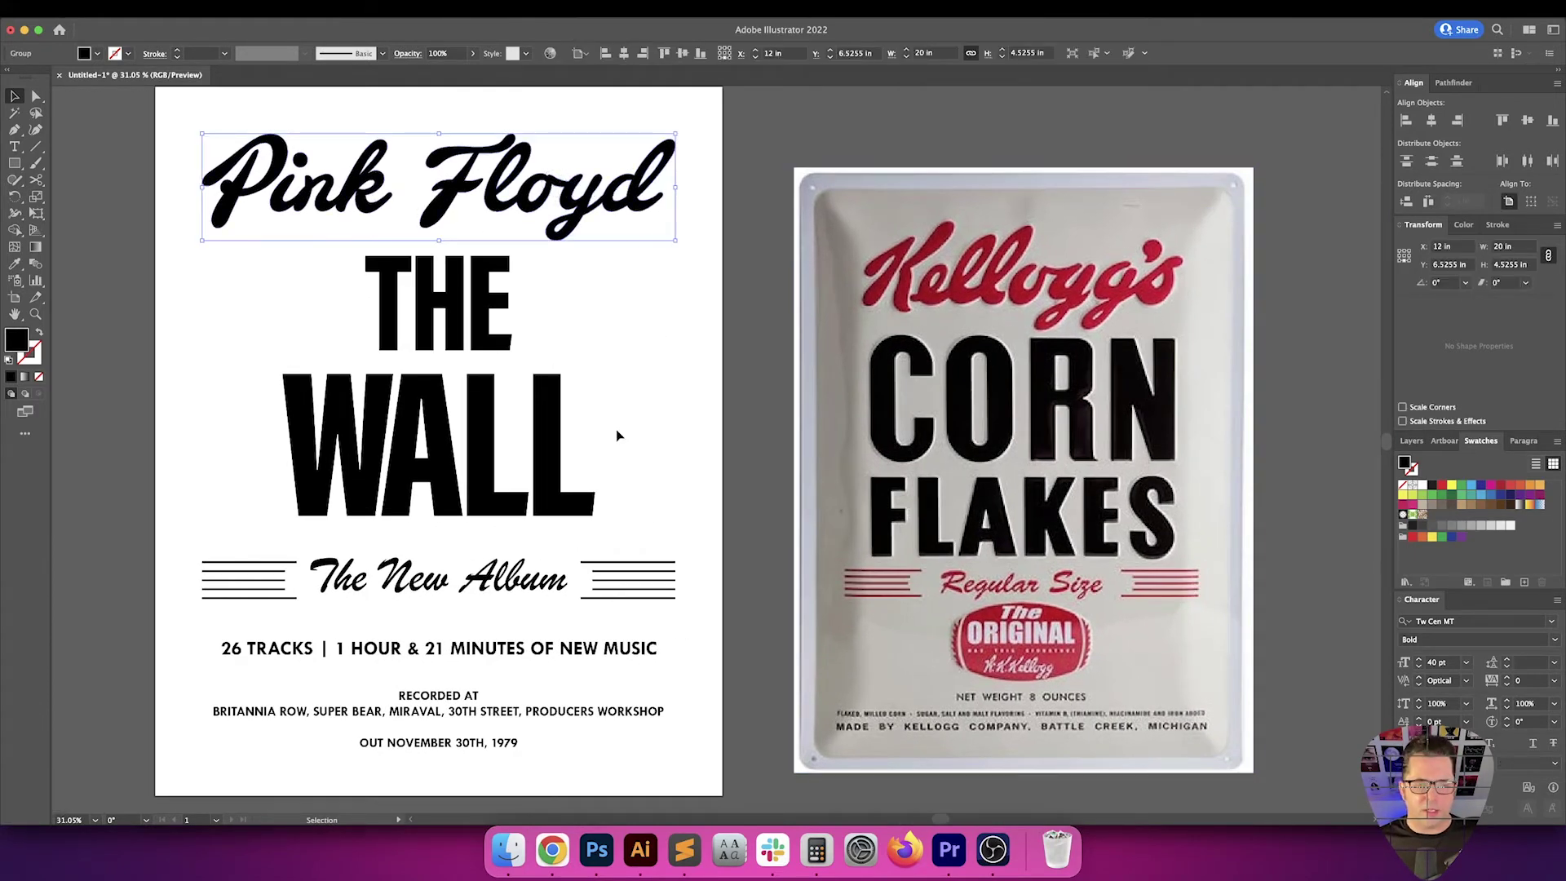
left_click(550, 582, "shift")
left_click(657, 523)
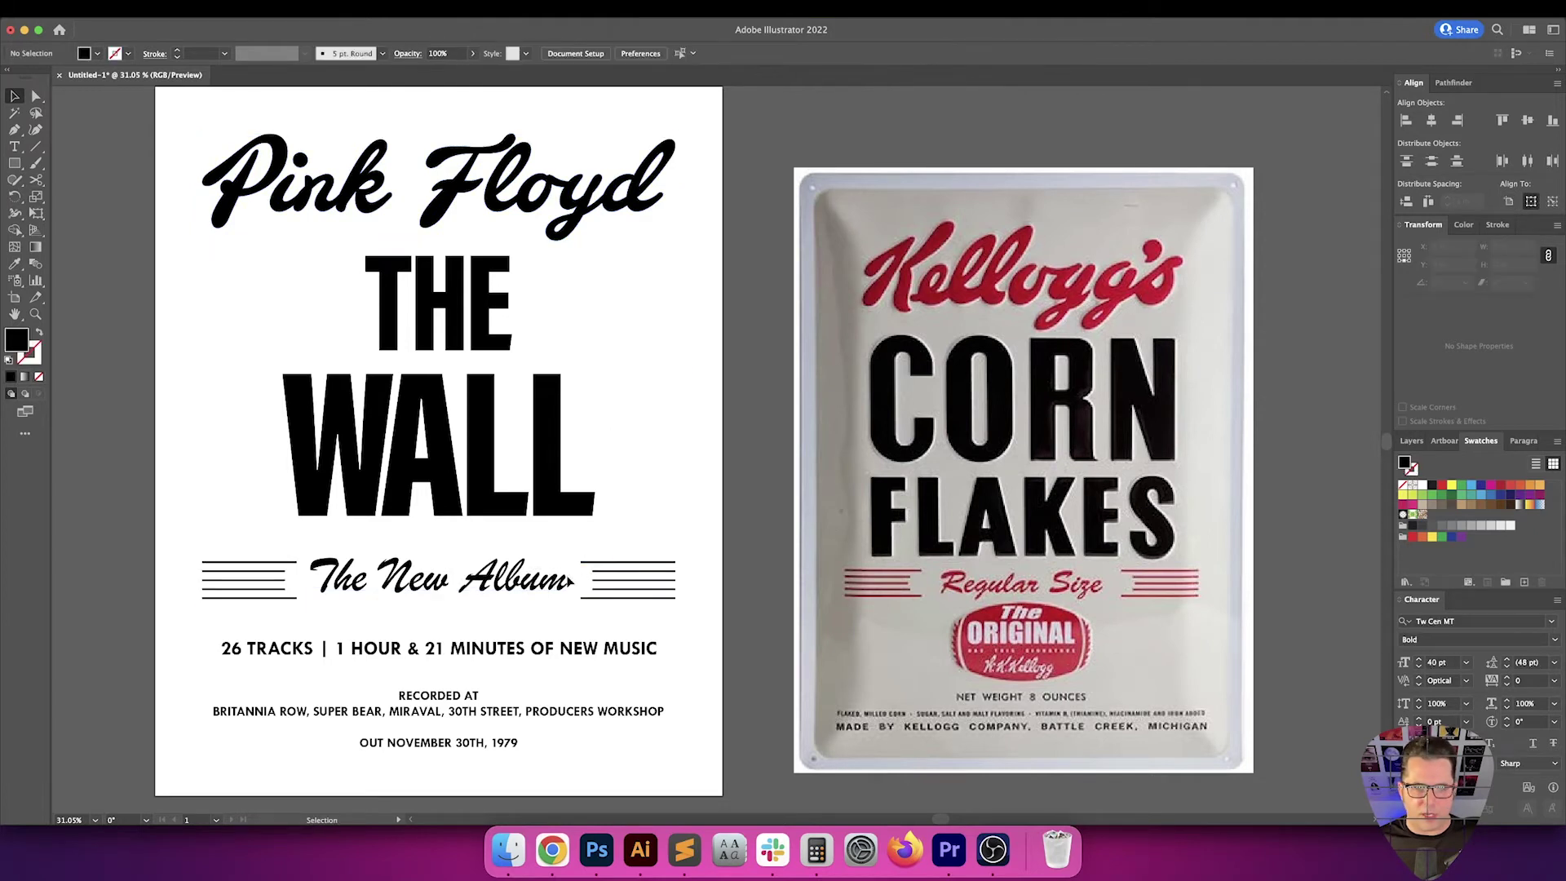
left_click(570, 582)
key("shift+super+g")
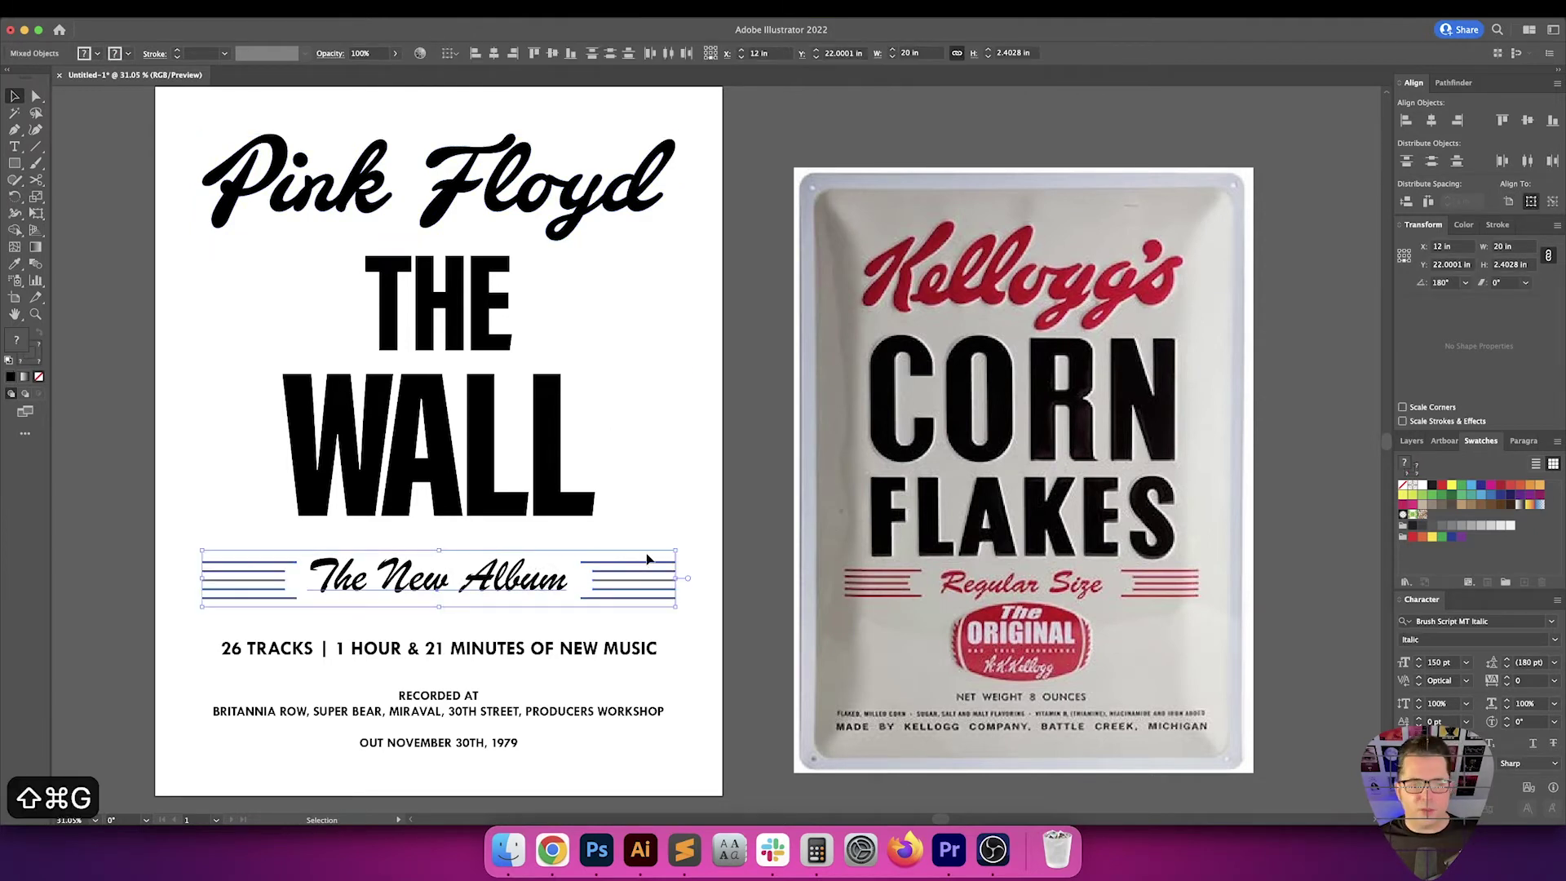
Set the stroke of both stripe groups to the red sampled from the badge on the Kellogg's sign
left_click_drag(685, 535, 635, 620)
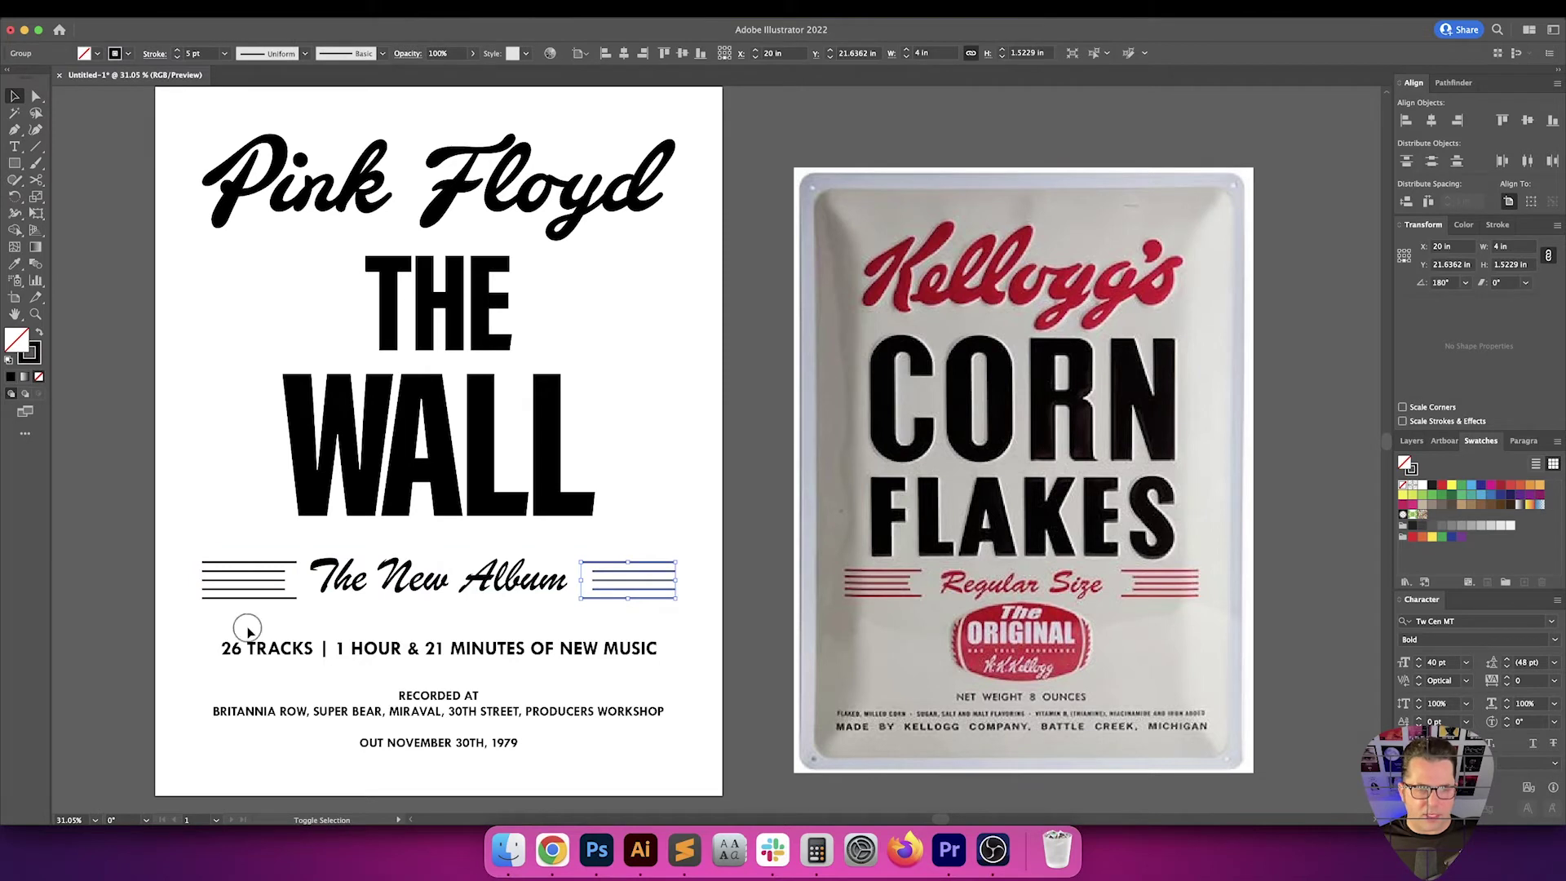
left_click_drag(248, 627, 178, 529)
key("x")
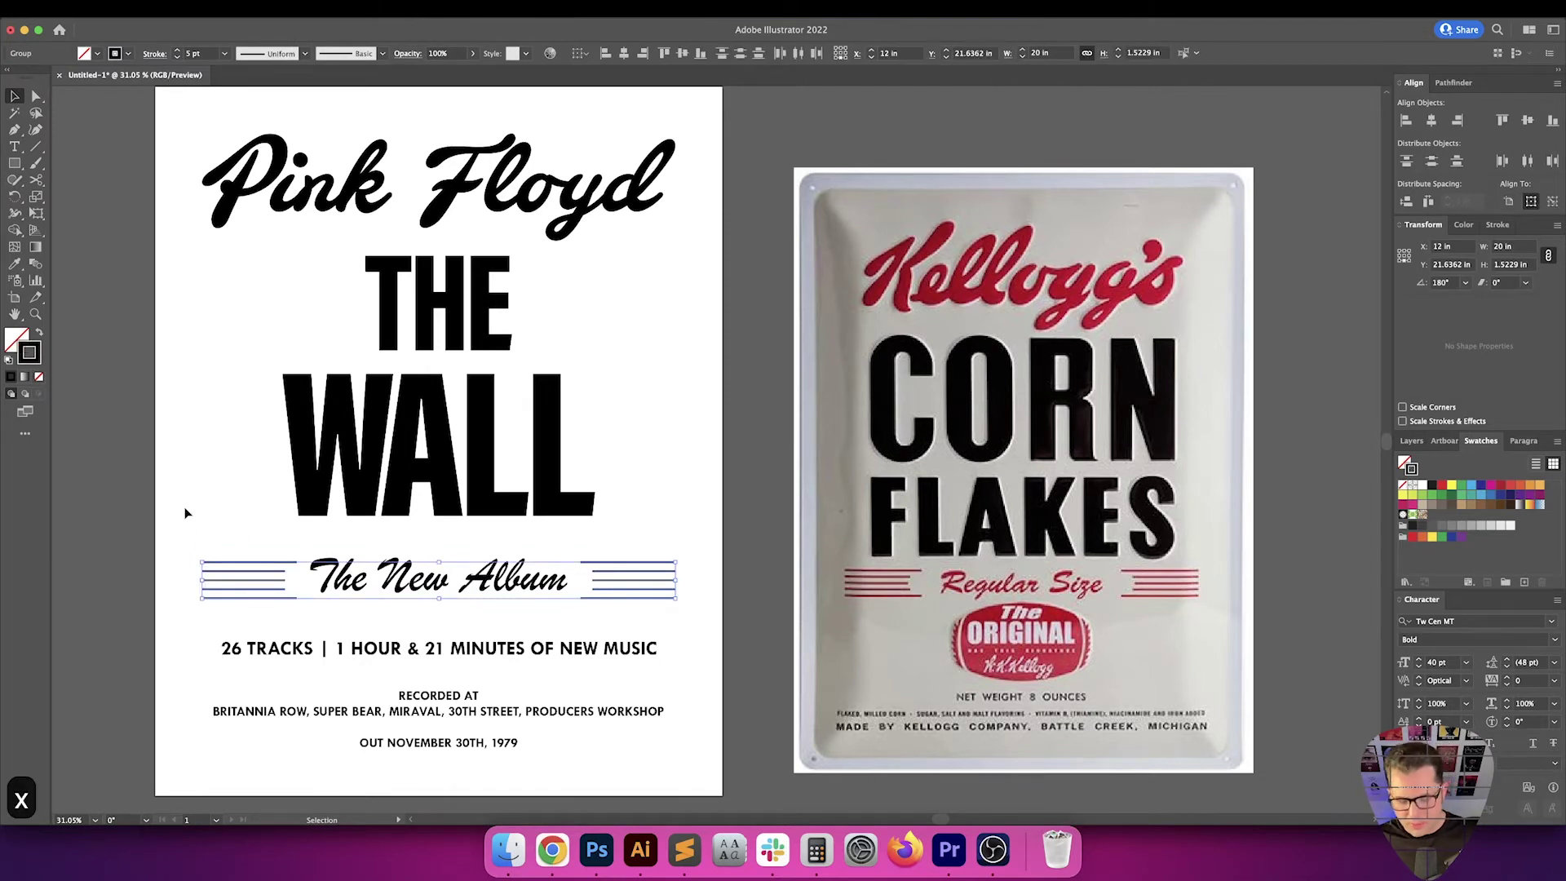
key("i")
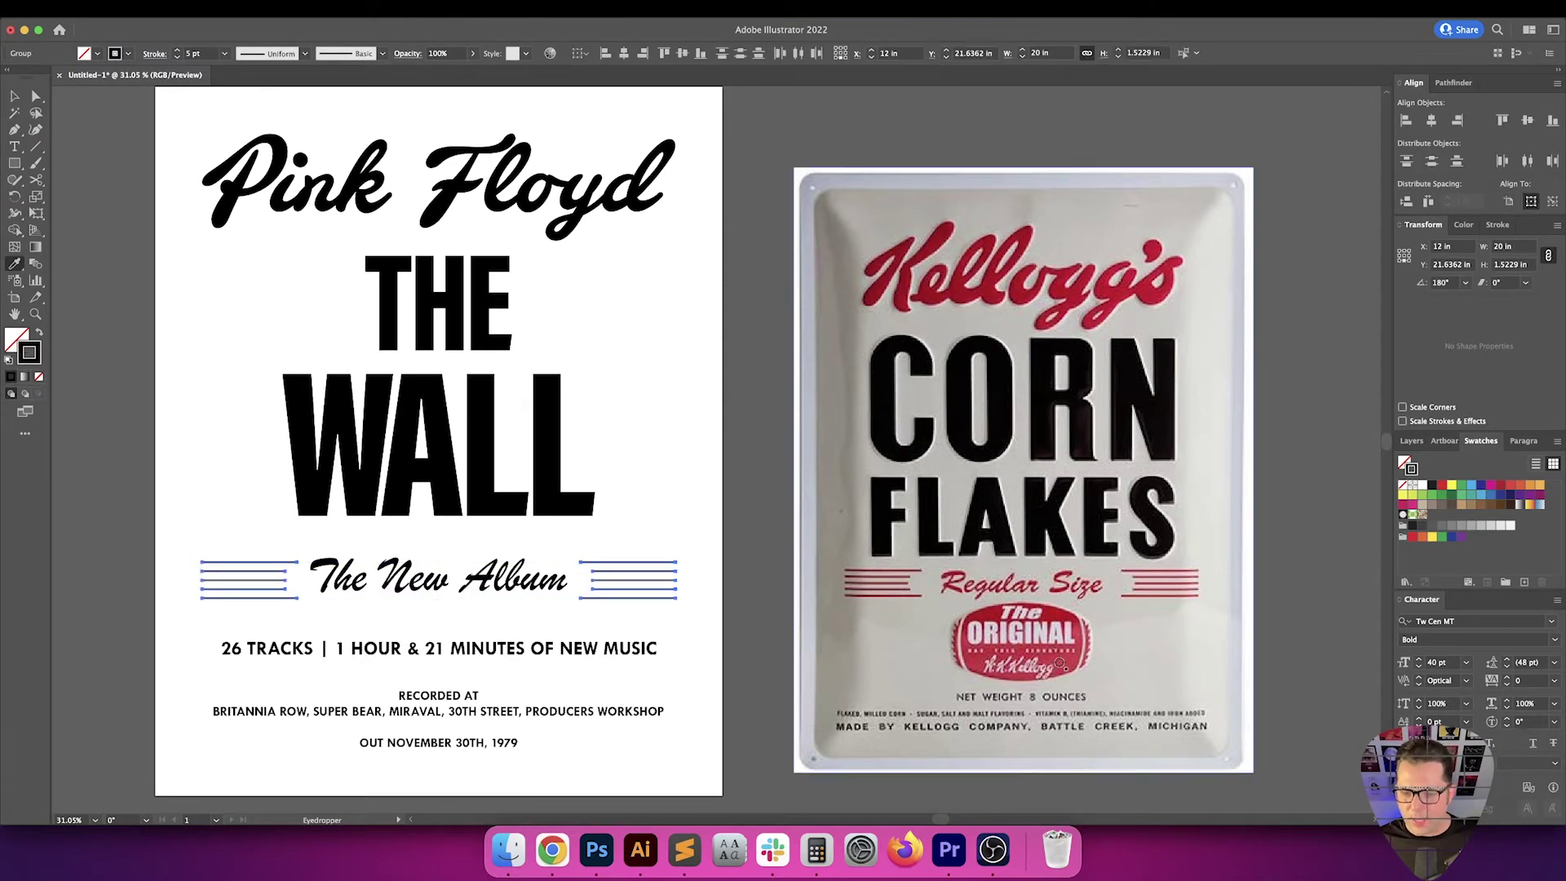
left_click(1065, 665)
key("v")
key("v")
key("v")
left_click(213, 399)
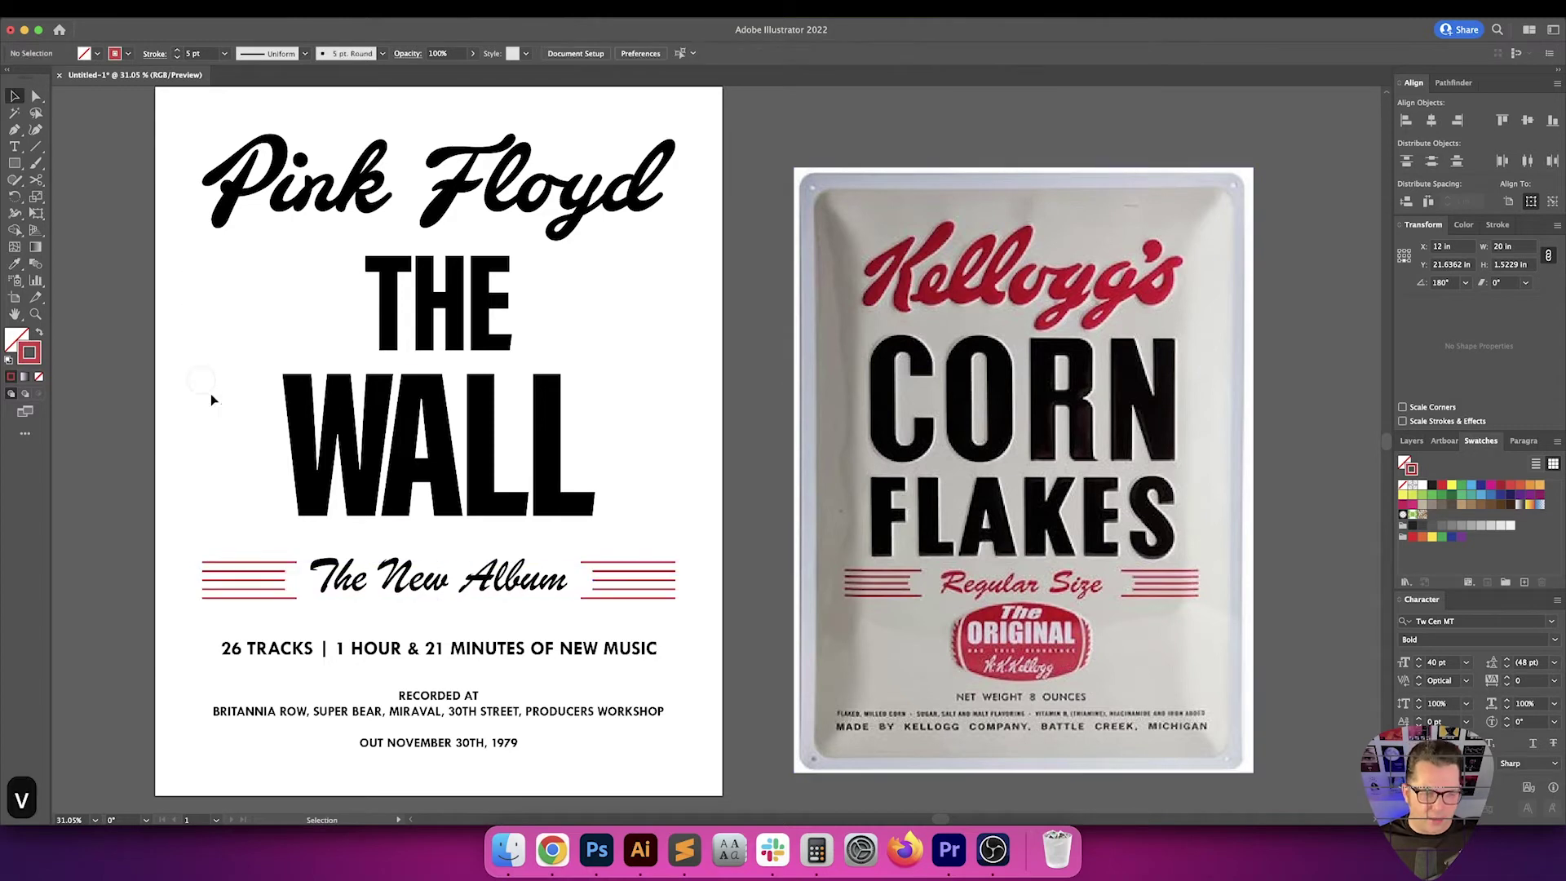
Fill the "The New Album" text with the red sampled from the neighbouring stripes
left_click(395, 561)
key("x")
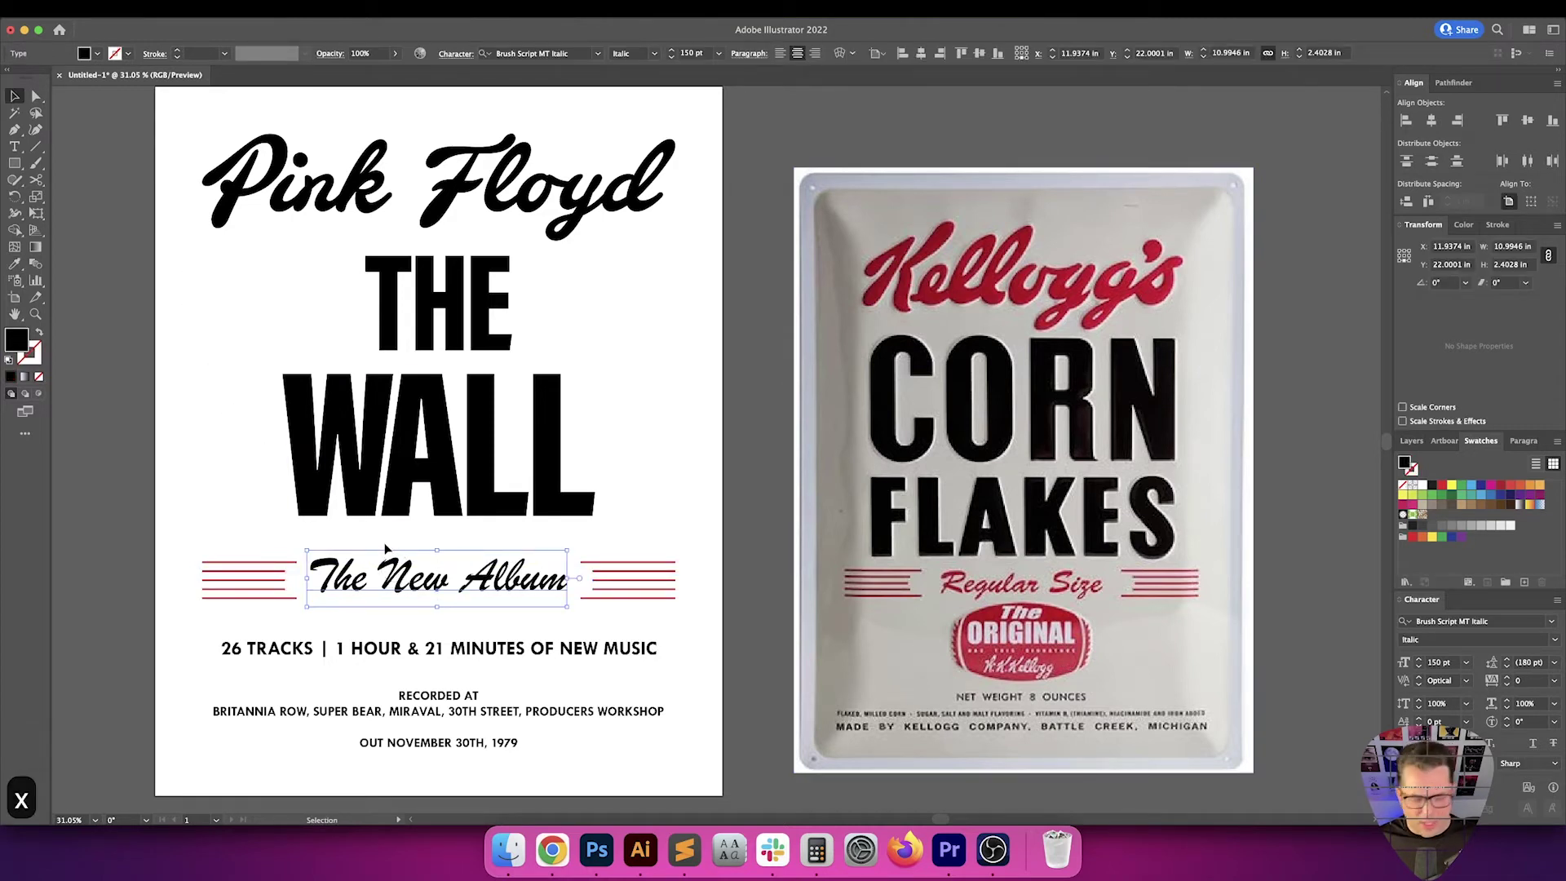
key("i")
key("v")
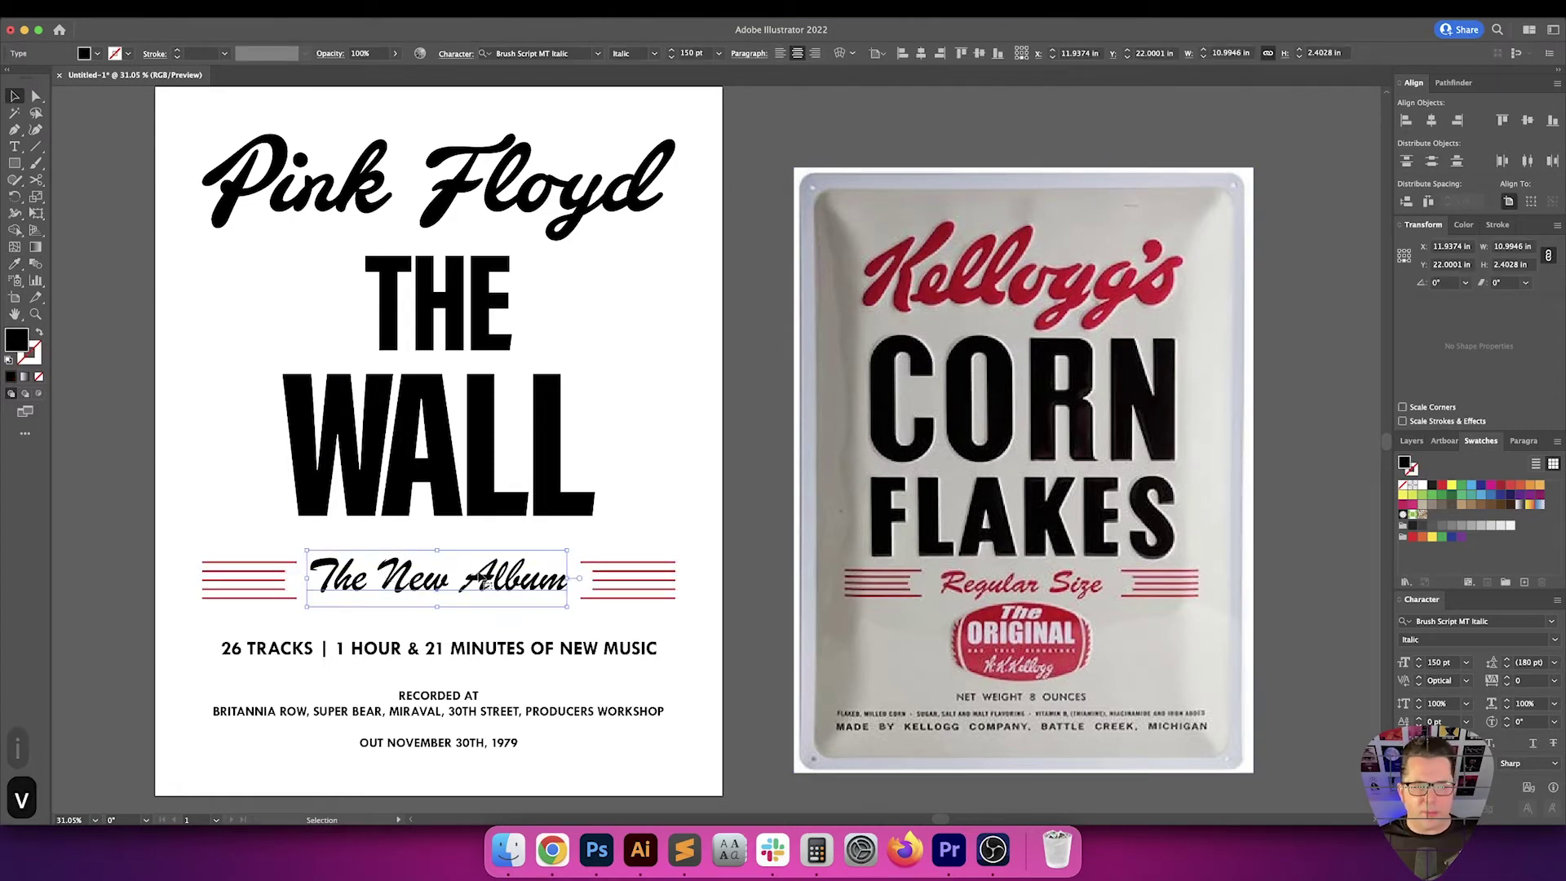
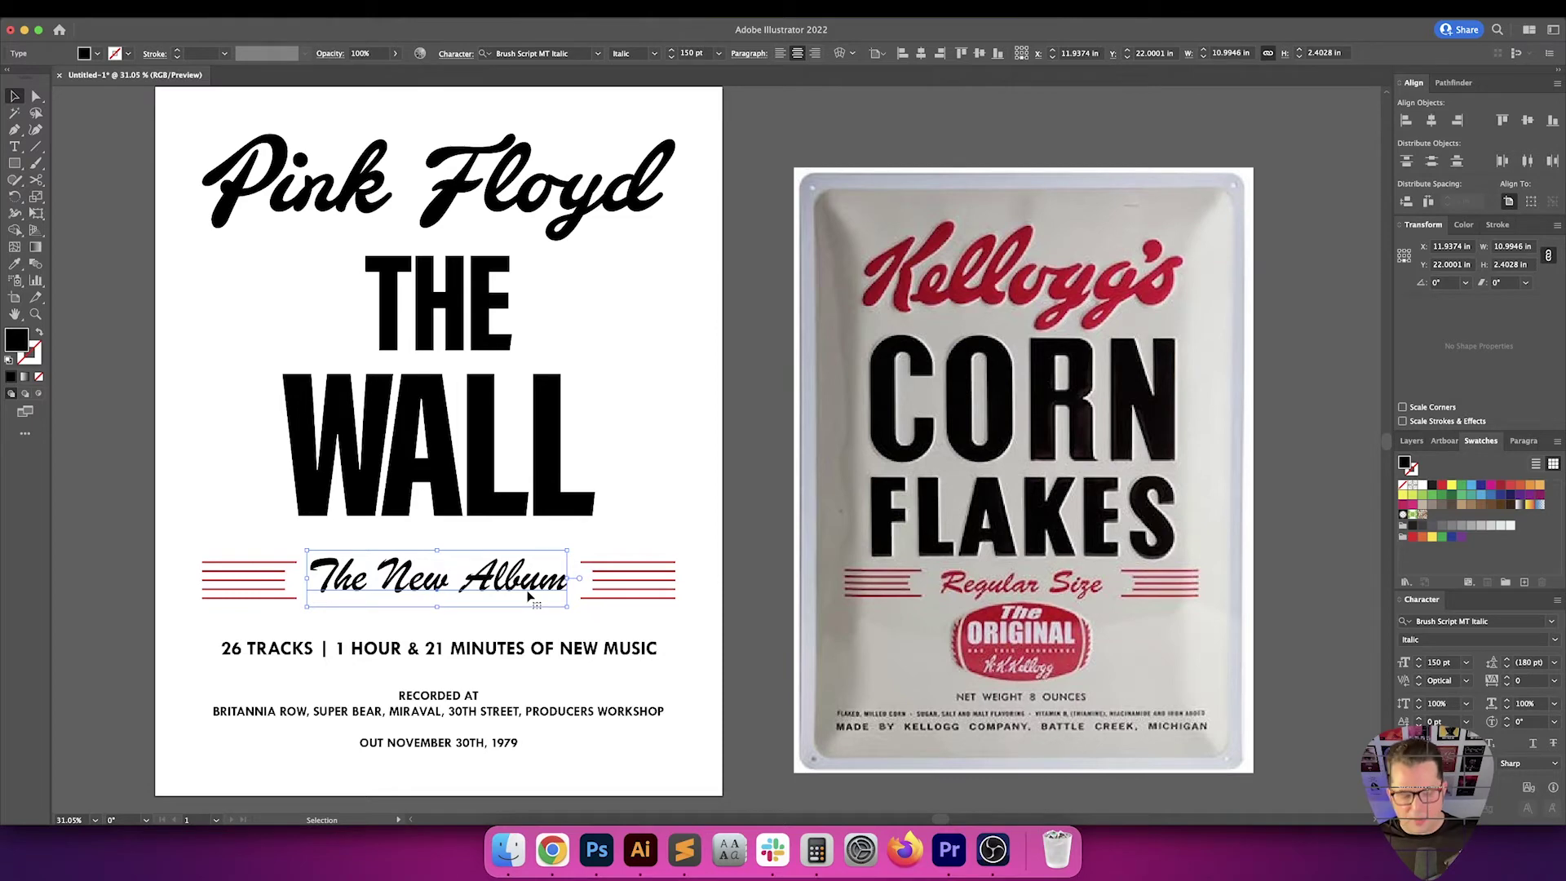
key("i")
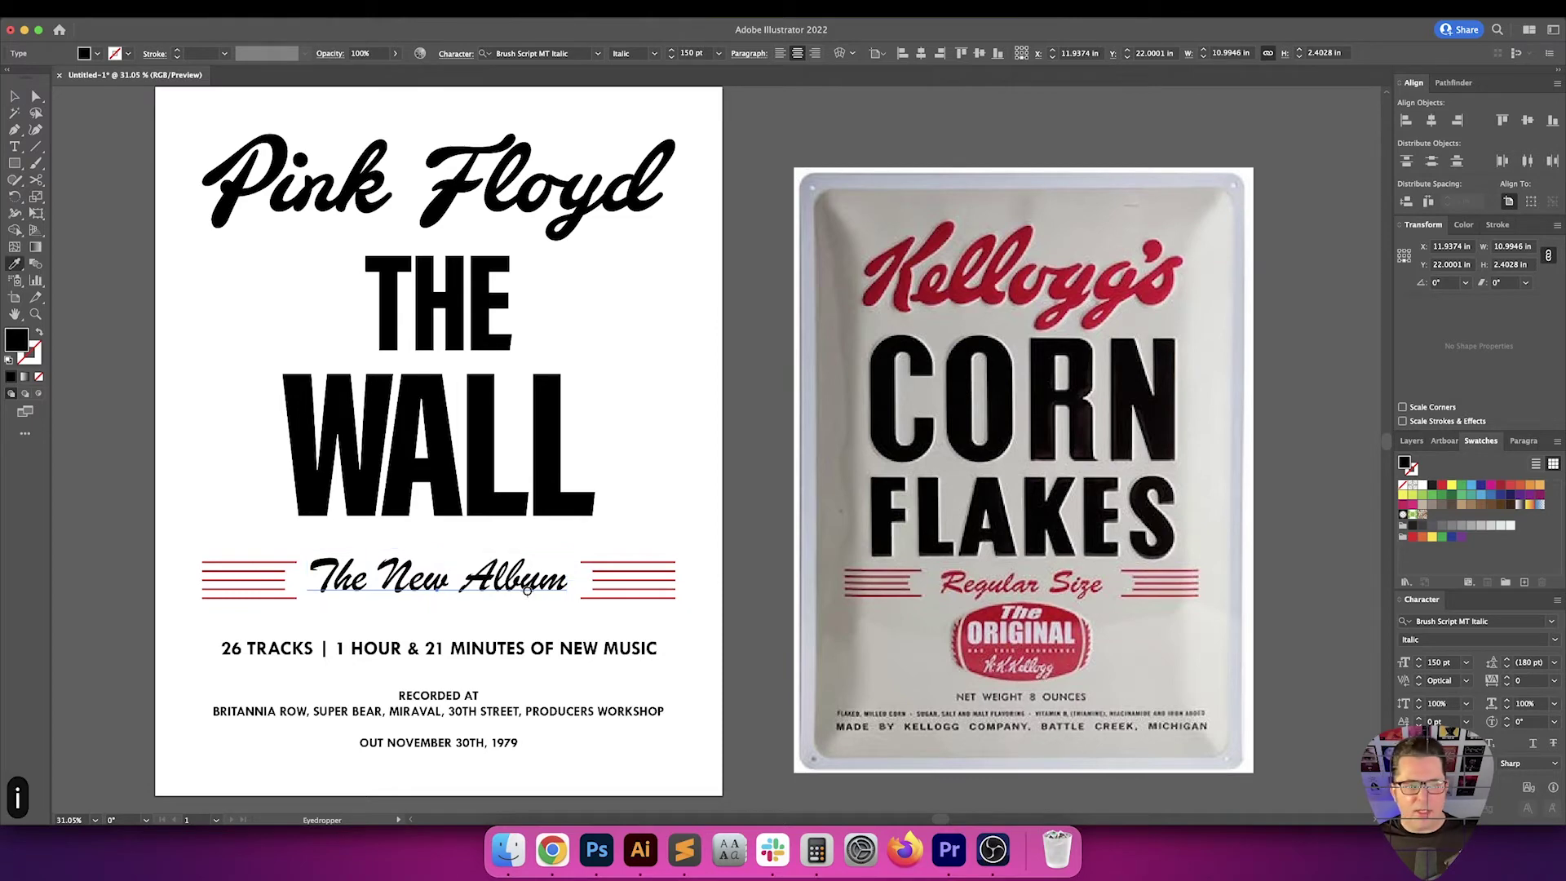
left_click(646, 563)
key("v")
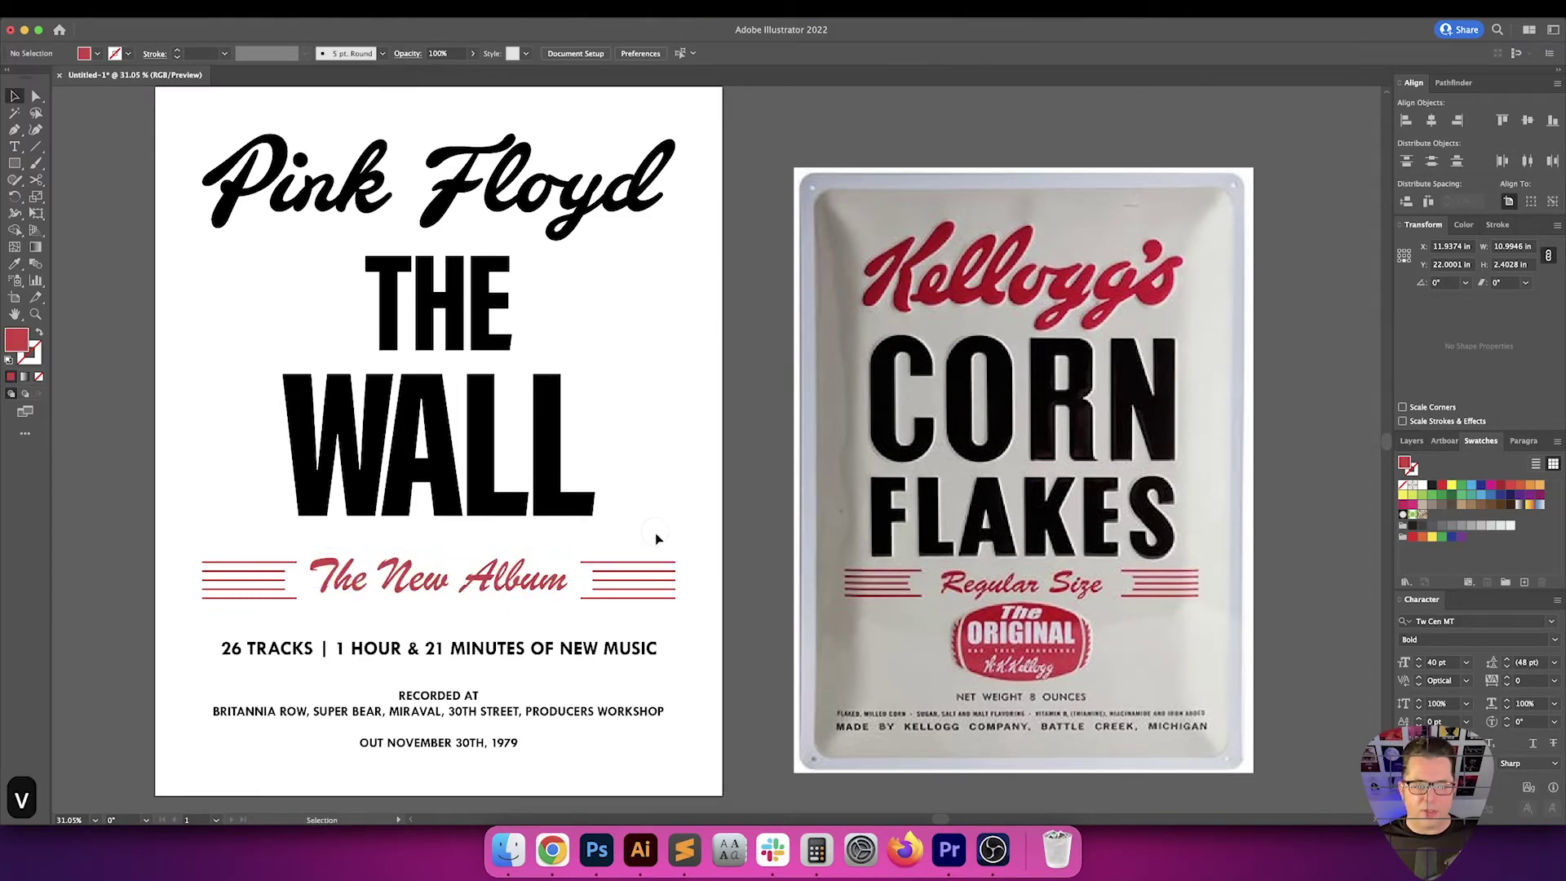
Try copying the stripes' full appearance, including the stroke, onto the "The New Album" text with the Eyedropper, and undo it
left_click_drag(654, 541, 702, 543)
key("v")
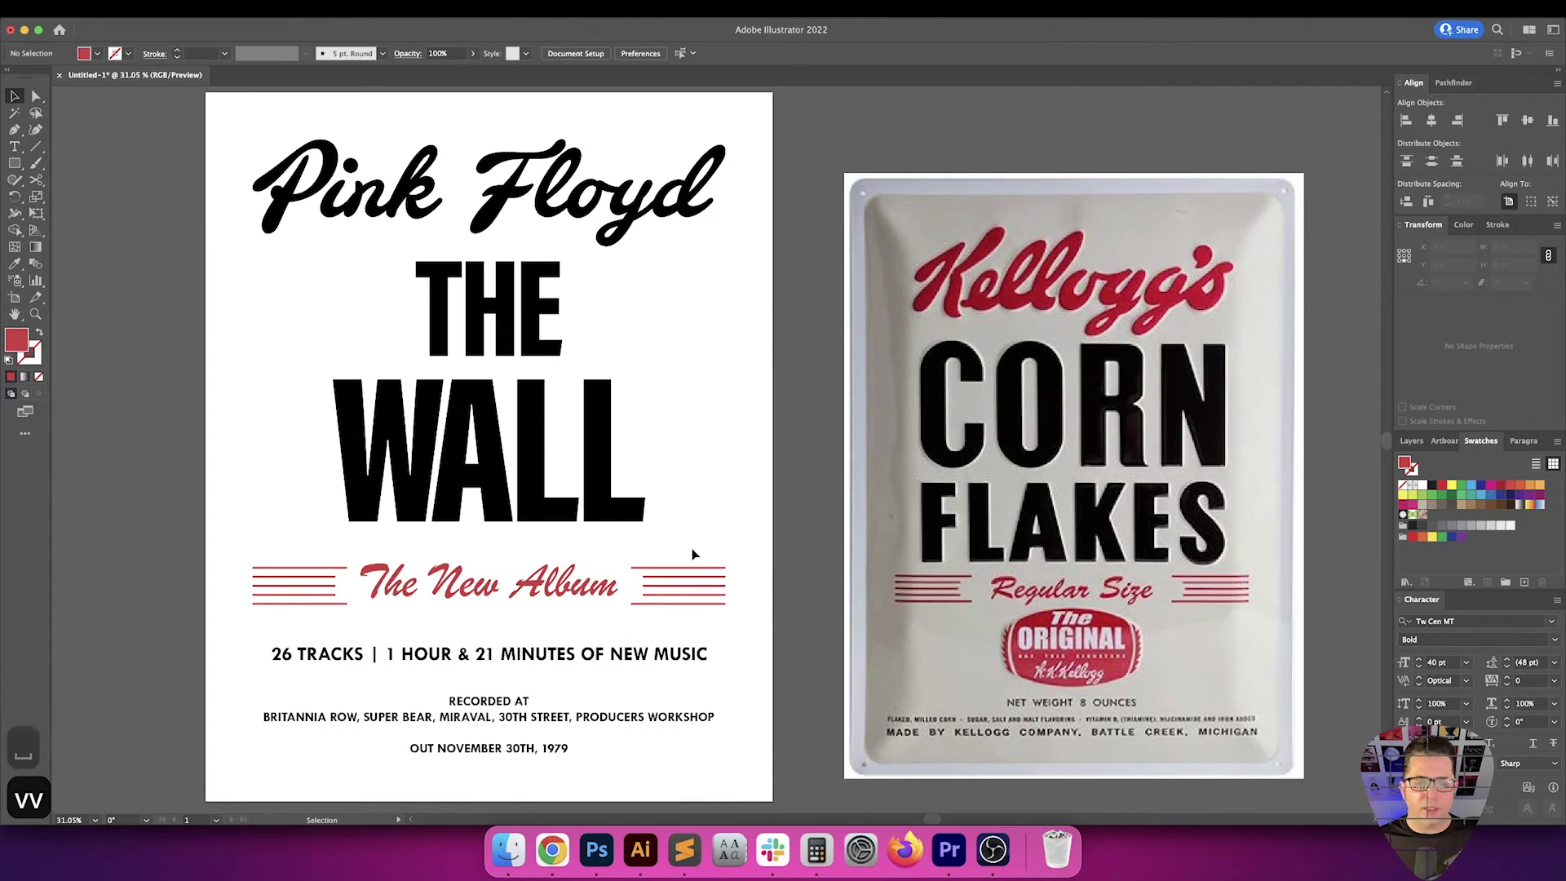
left_click(560, 589)
key("i")
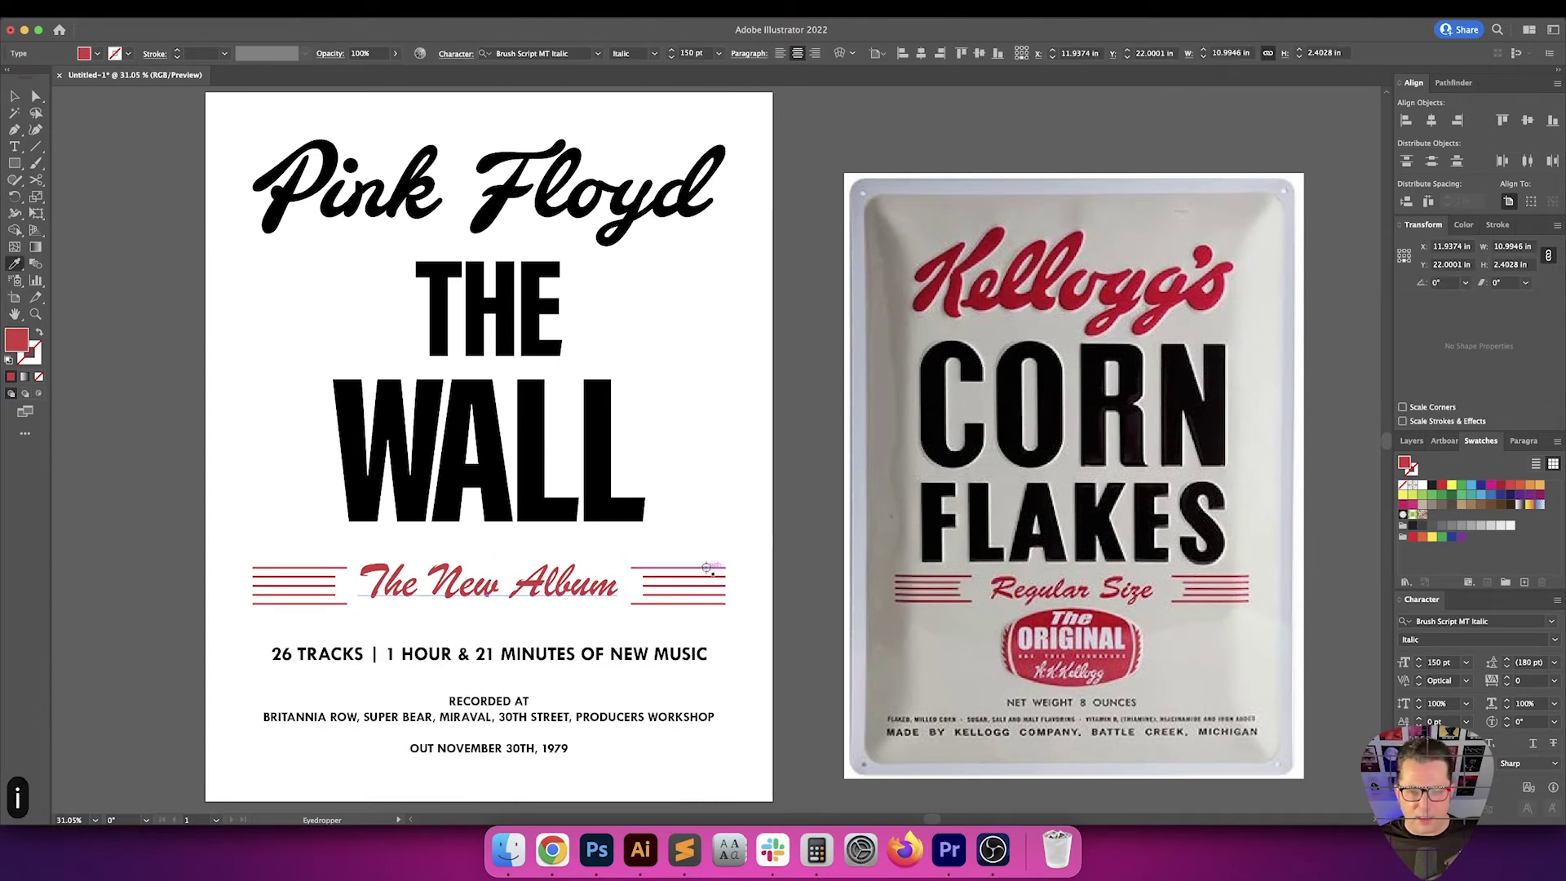
left_click(707, 567)
key("super+z")
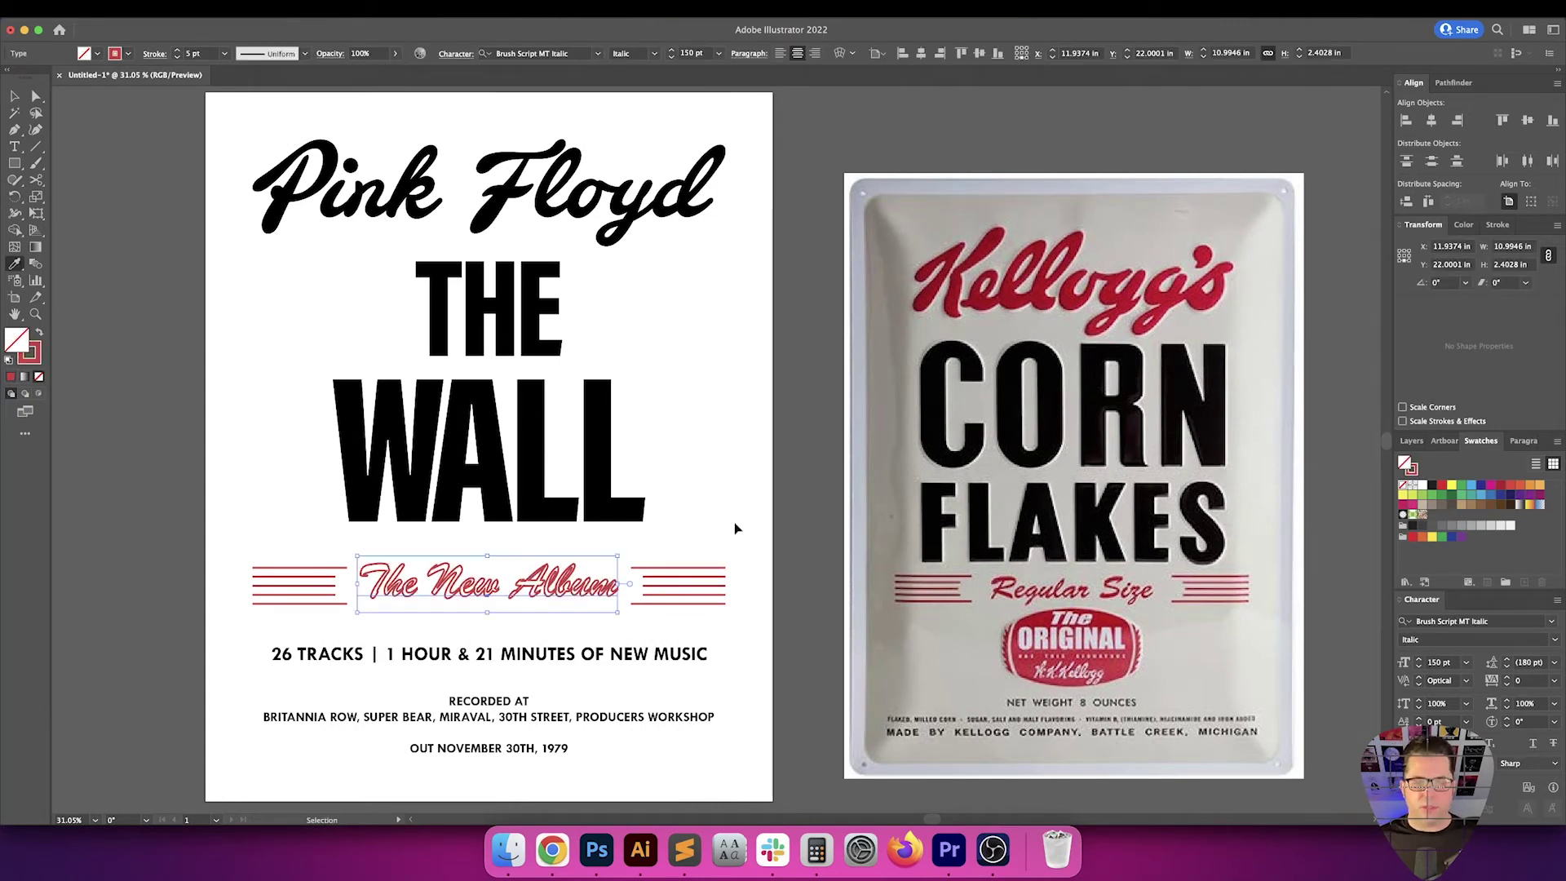
key("v")
Recolor the "Pink Floyd" title with the red sampled from the "The New Album" text
left_click_drag(735, 524, 766, 532)
key("v")
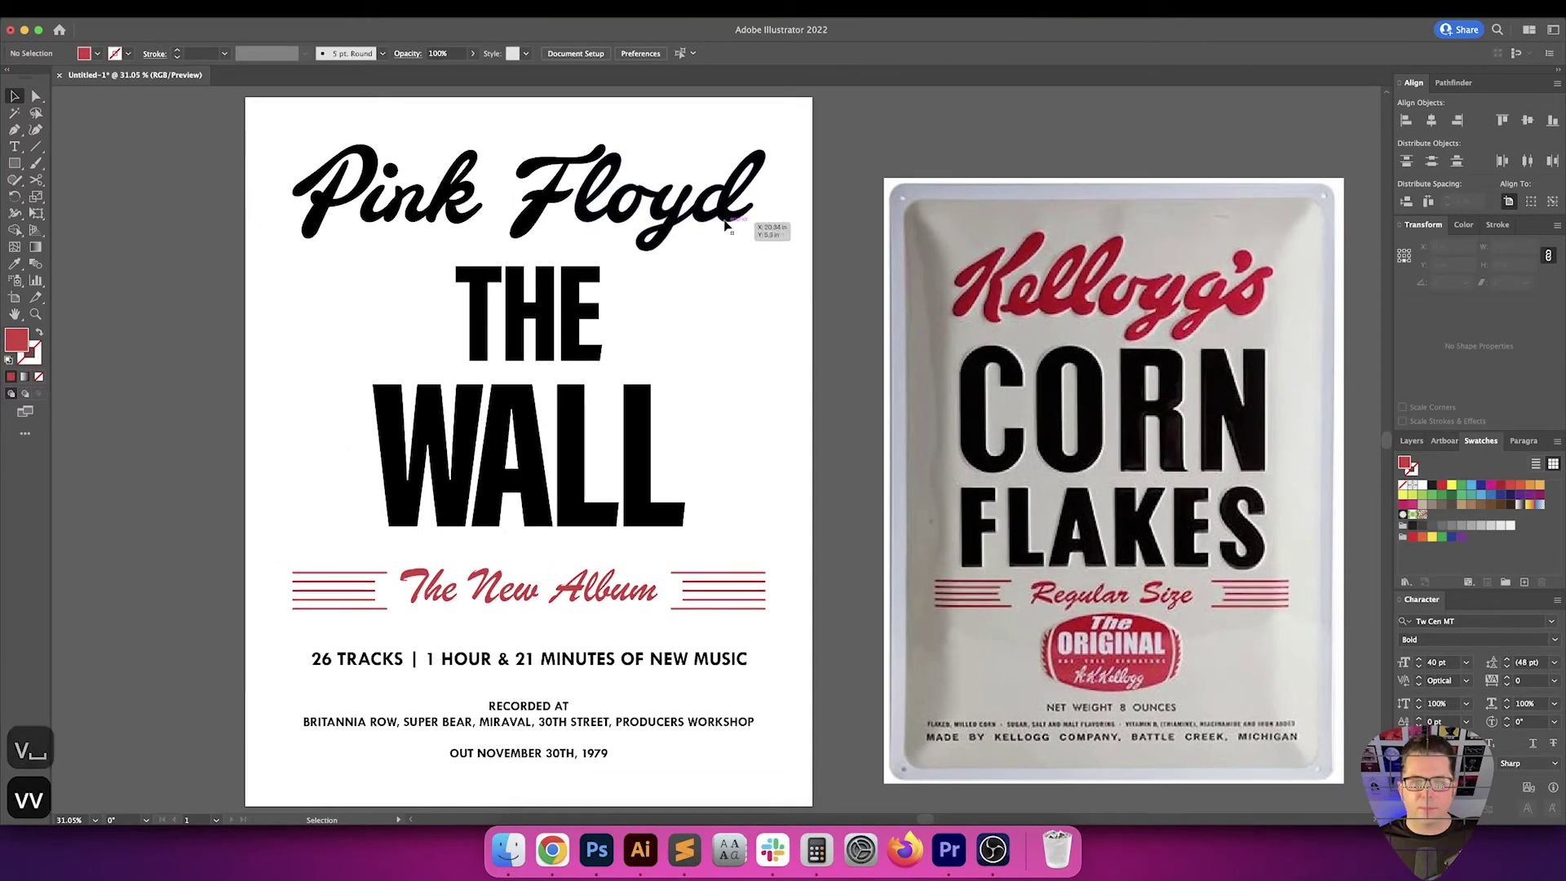
left_click(763, 230)
key("i")
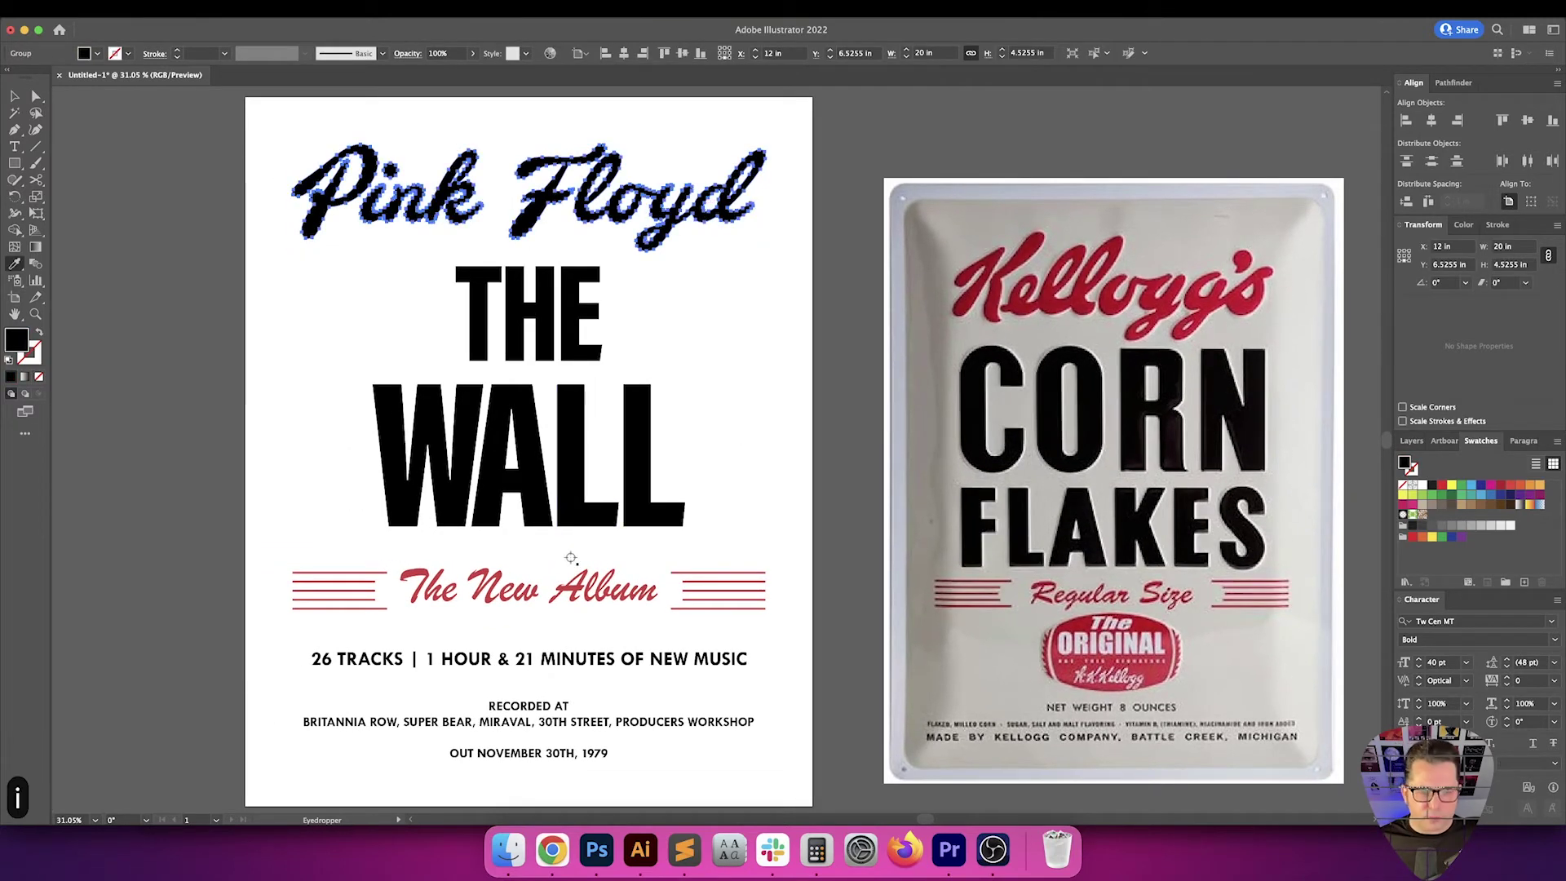
left_click(588, 596)
key("v")
key("v")
left_click(747, 468)
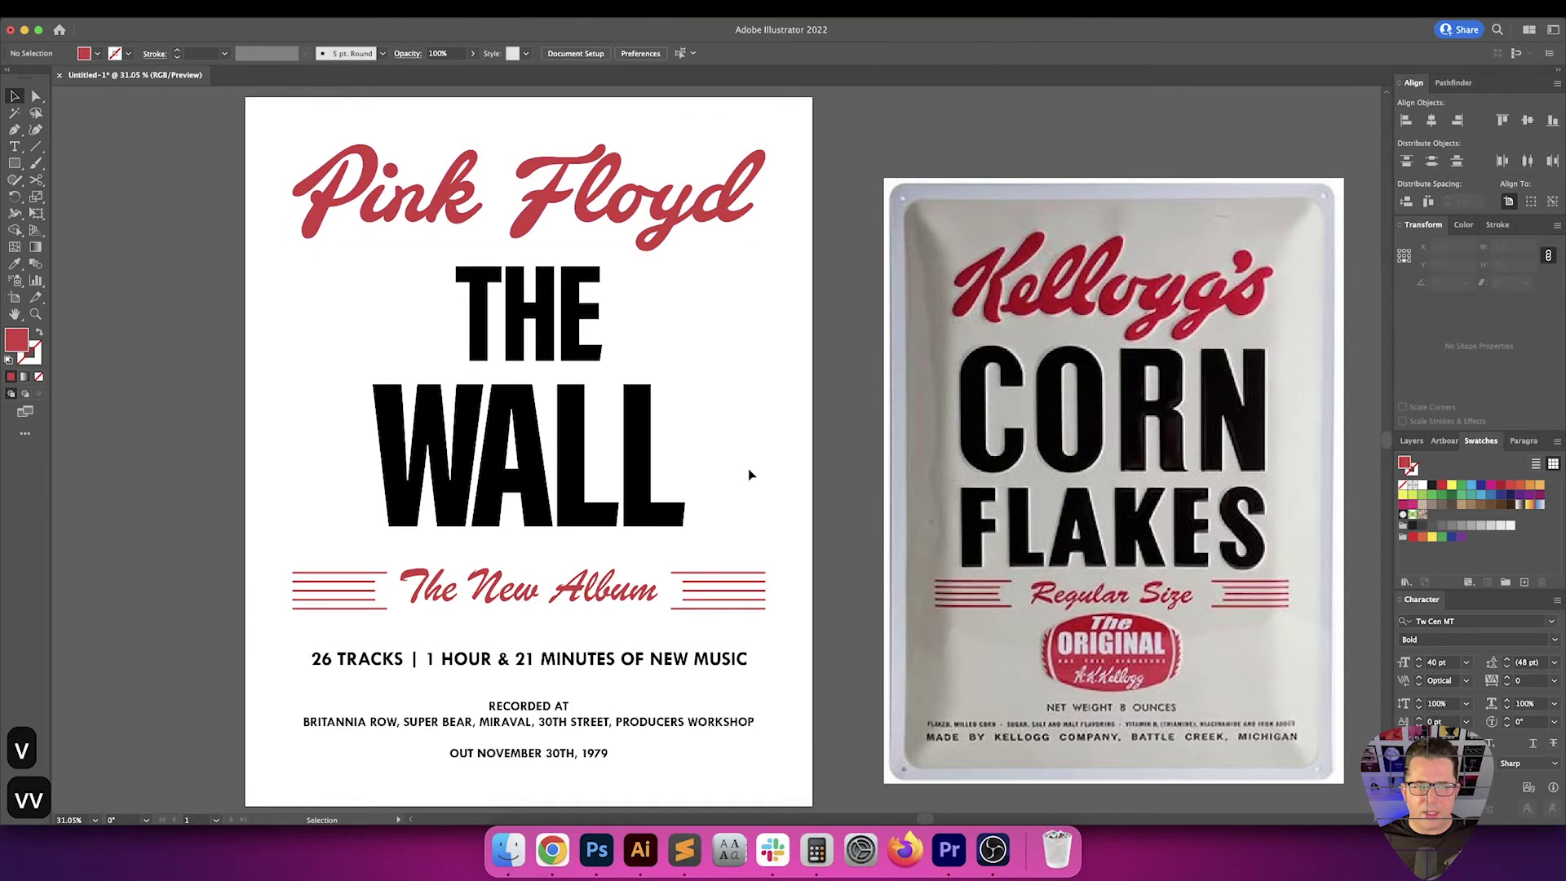
Set the fill of "THE WALL", the track-count line and the credits text to a dark gray with 20% brightness
left_click_drag(747, 468, 718, 470)
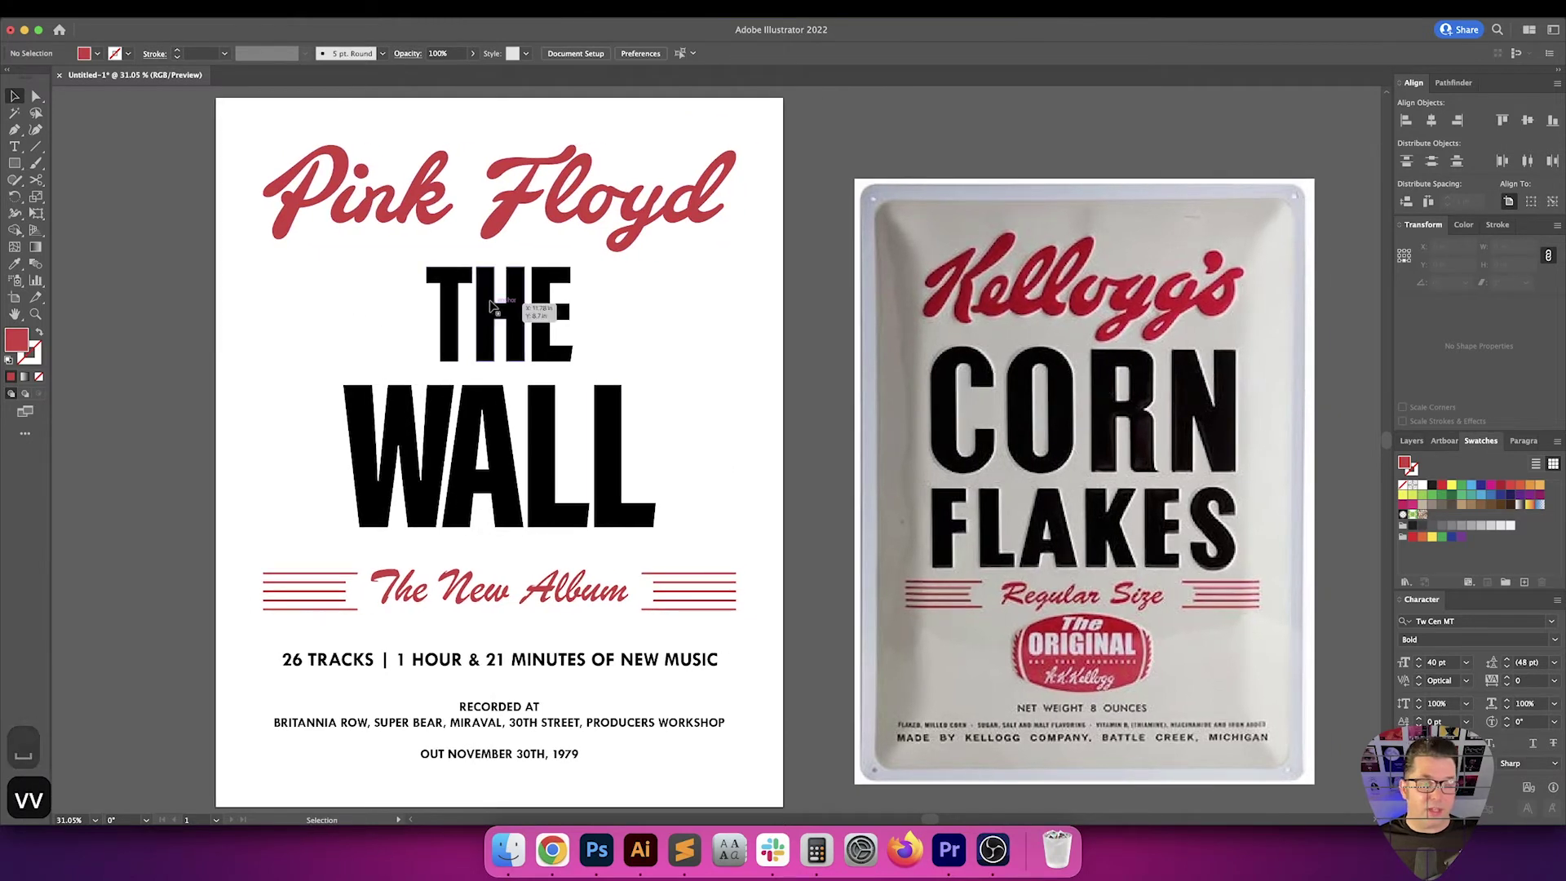
left_click(500, 200)
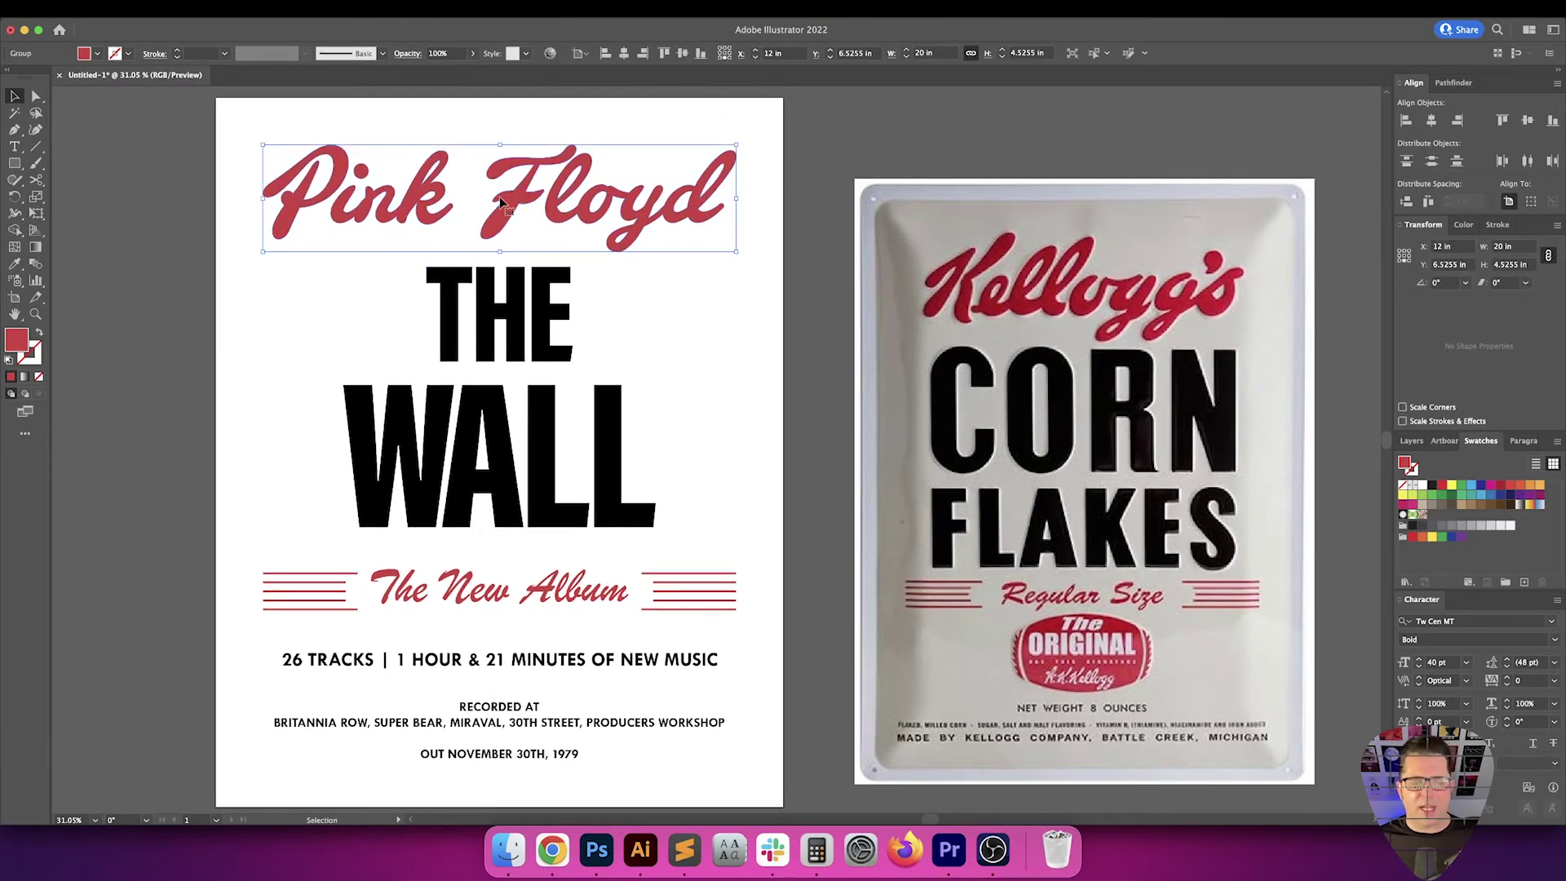
left_click(323, 309)
left_click_drag(301, 296, 763, 468)
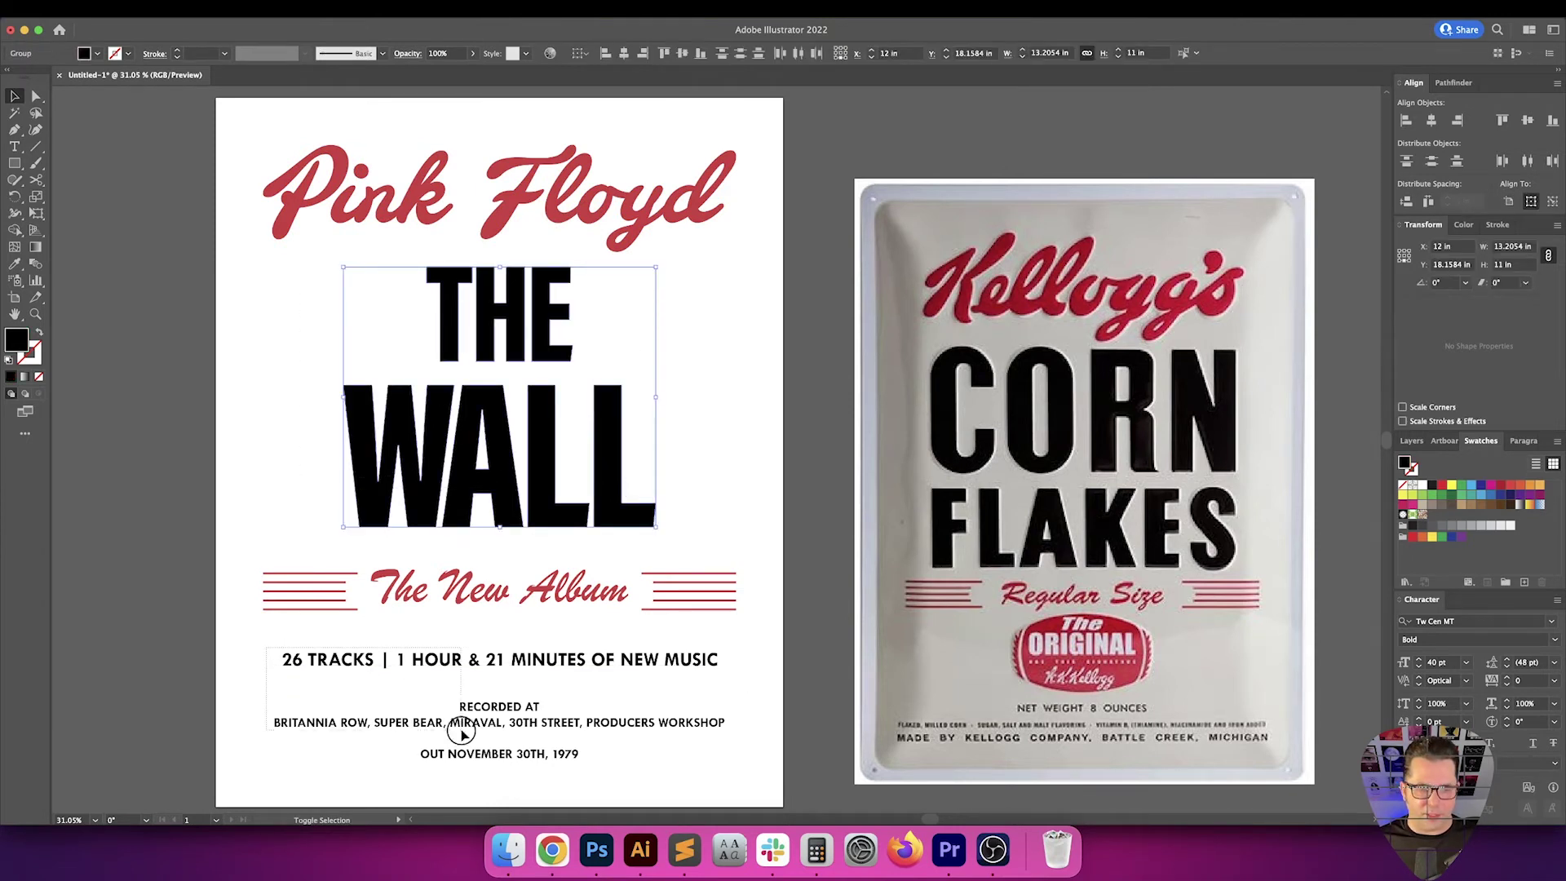
left_click_drag(646, 785, 648, 782)
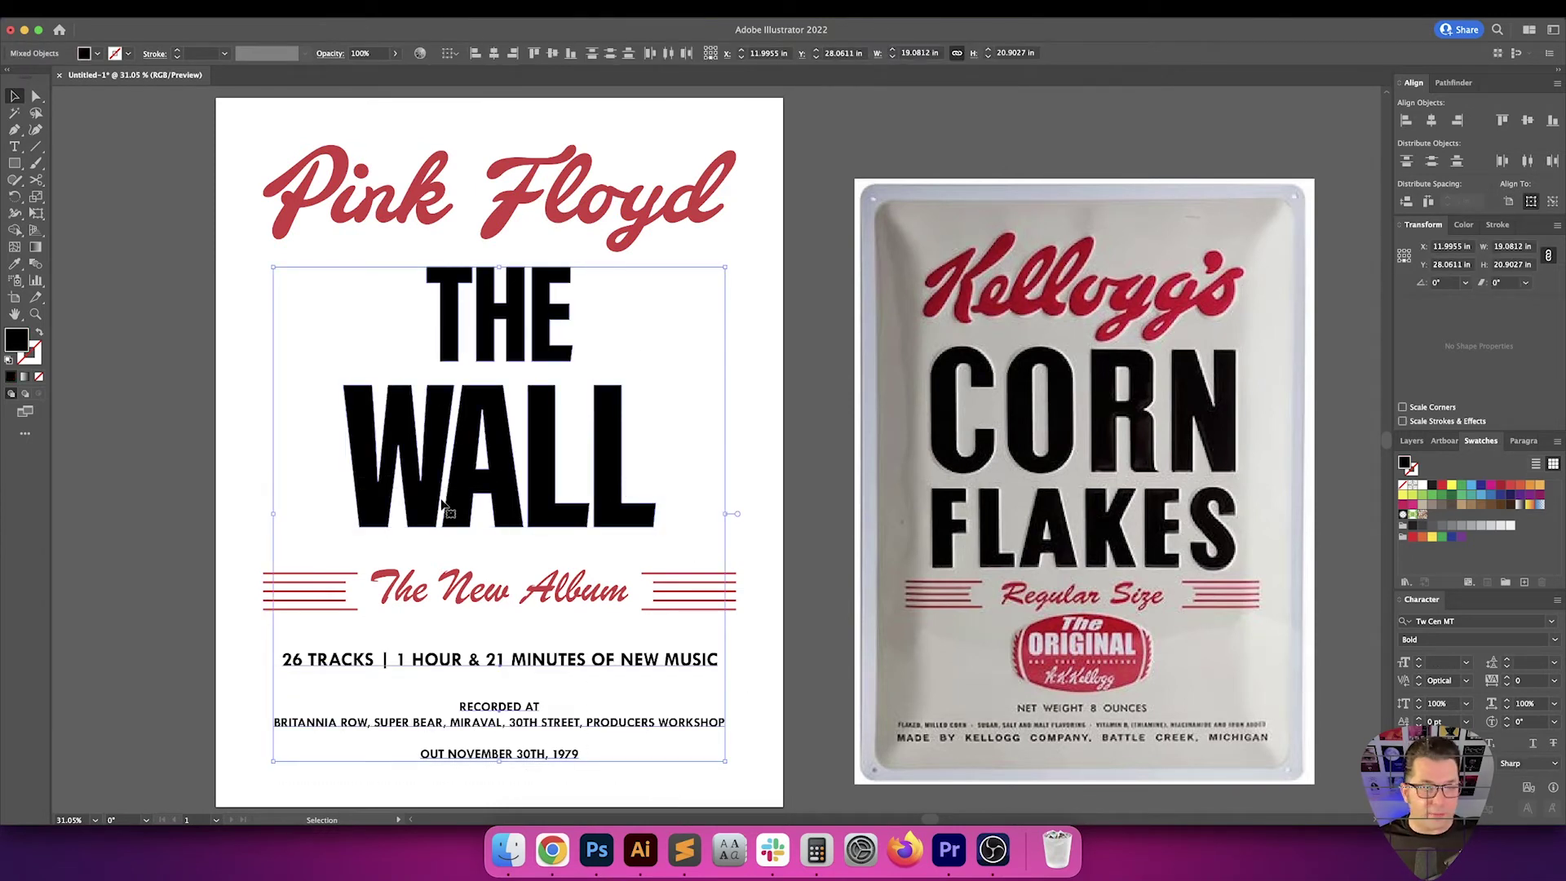
double_click(23, 341)
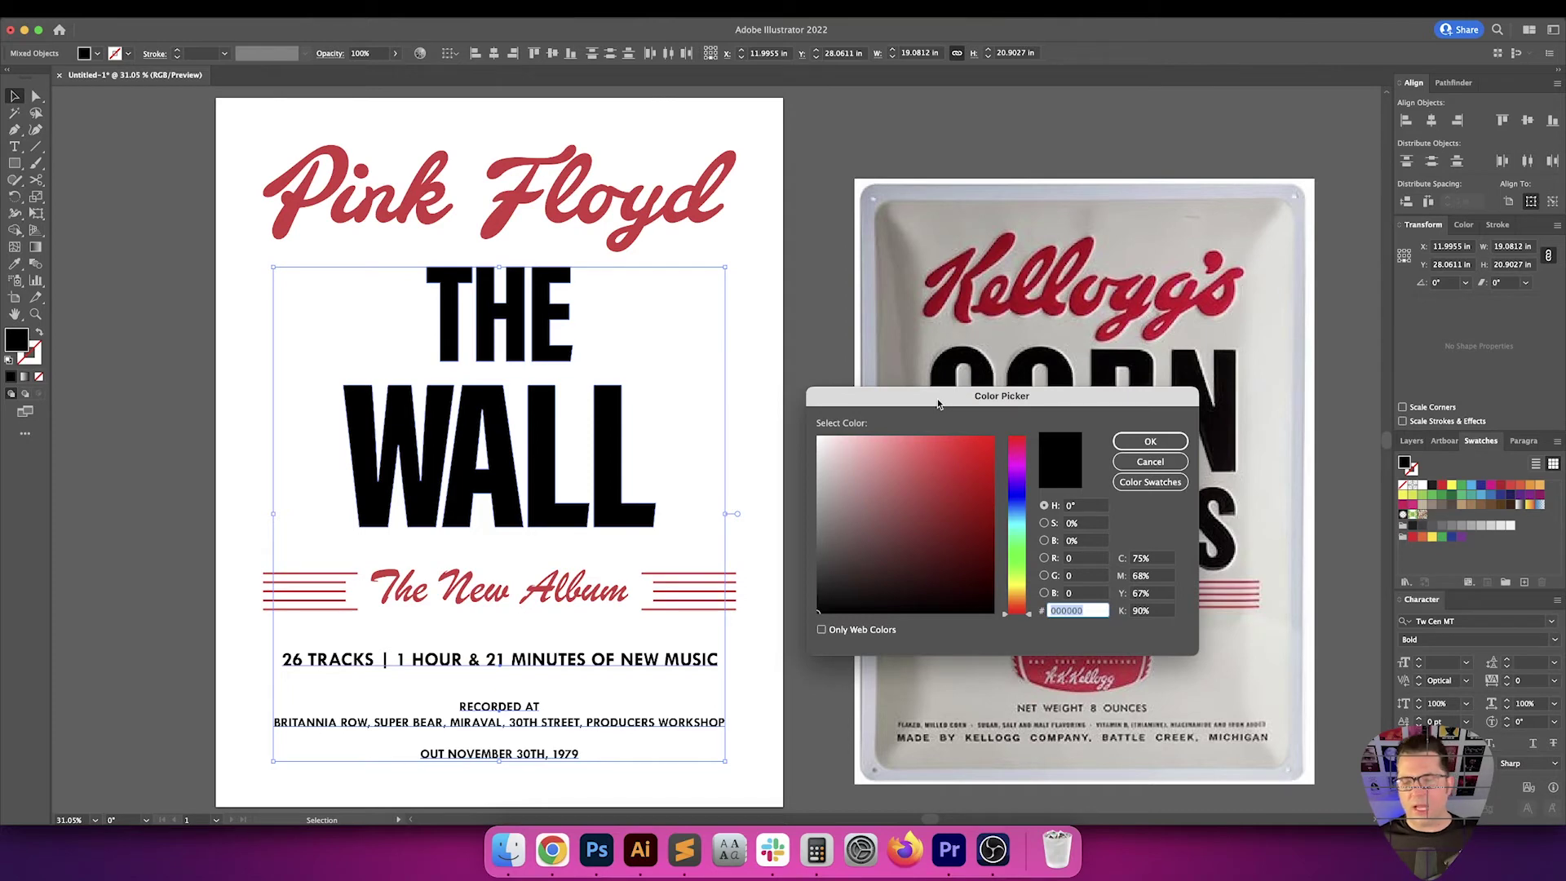
left_click(1083, 540)
key("shift+Up")
key("shift+Up")
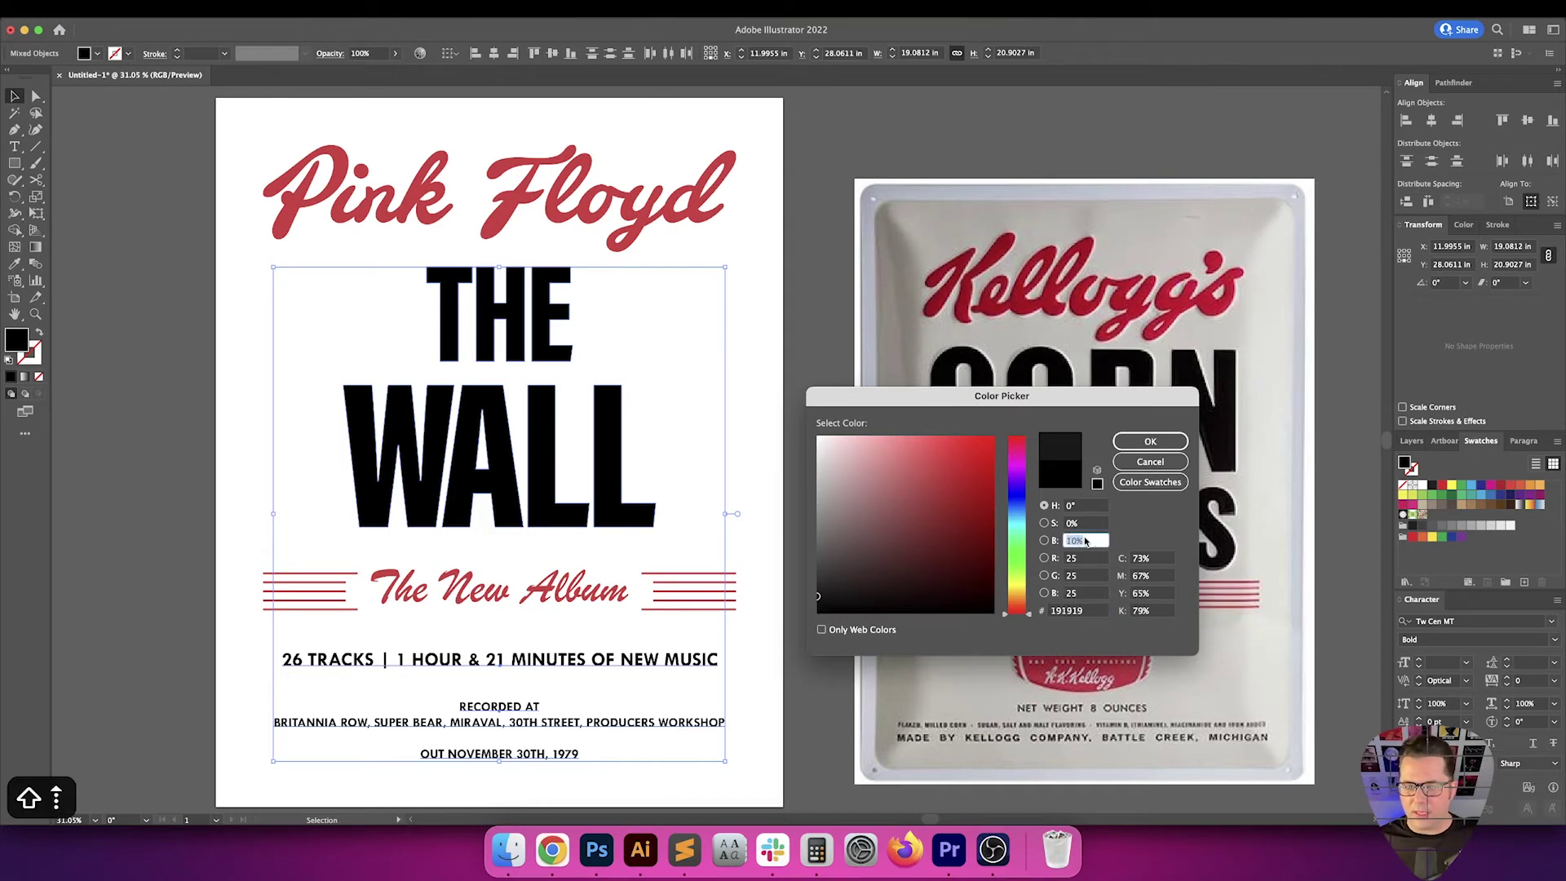
key("Return")
key("v")
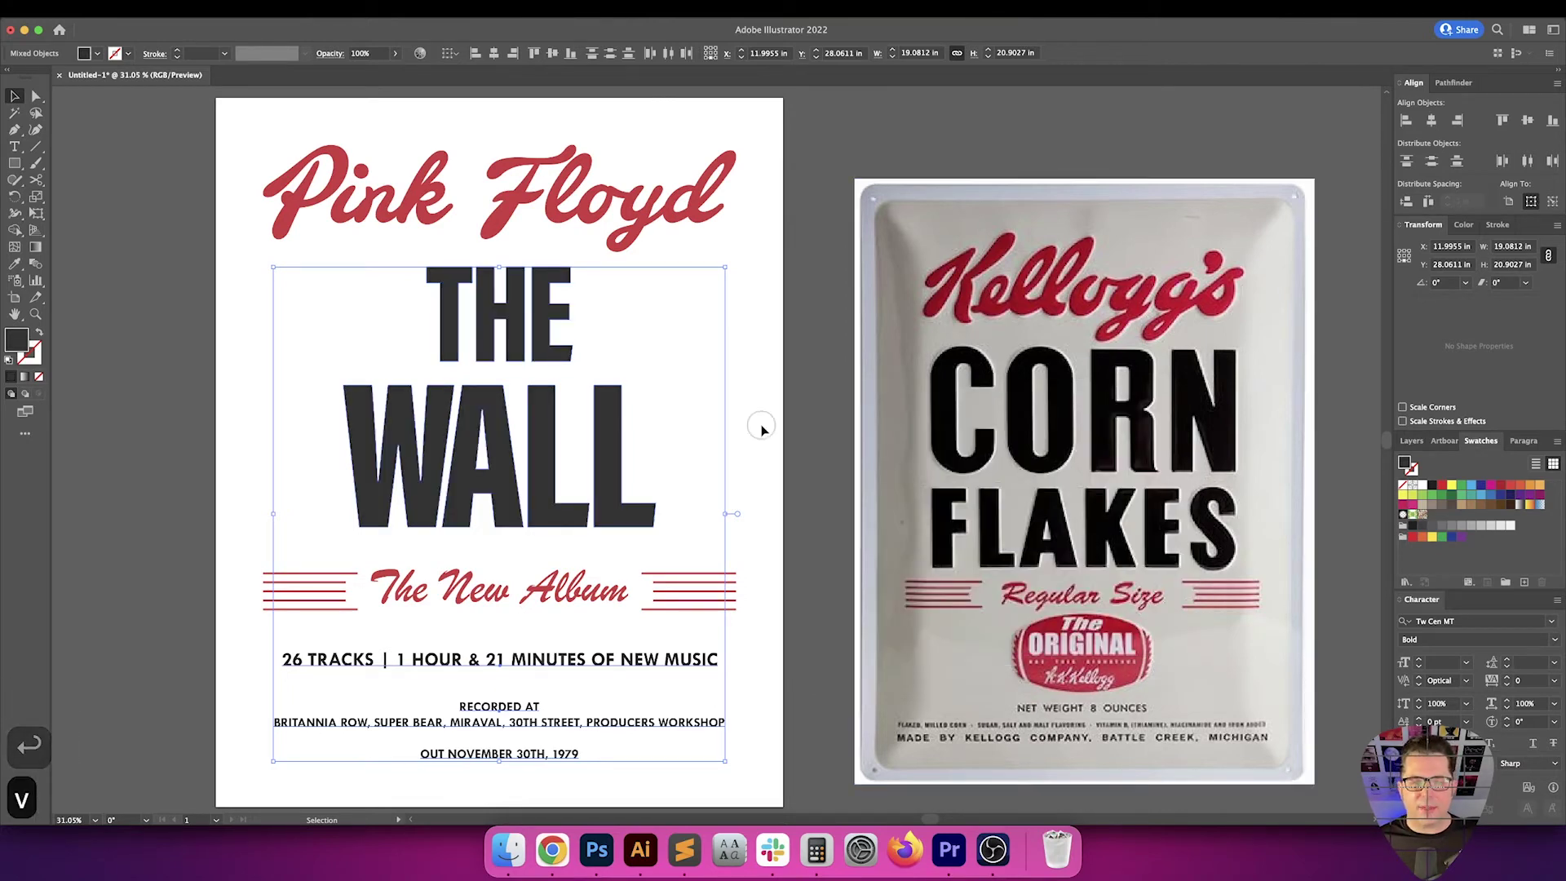
left_click(764, 430)
Draw a 24 x 30 in rectangle without fill or stroke that covers the whole poster artboard
key("space")
left_click_drag(770, 430, 806, 427)
key("v")
key("v")
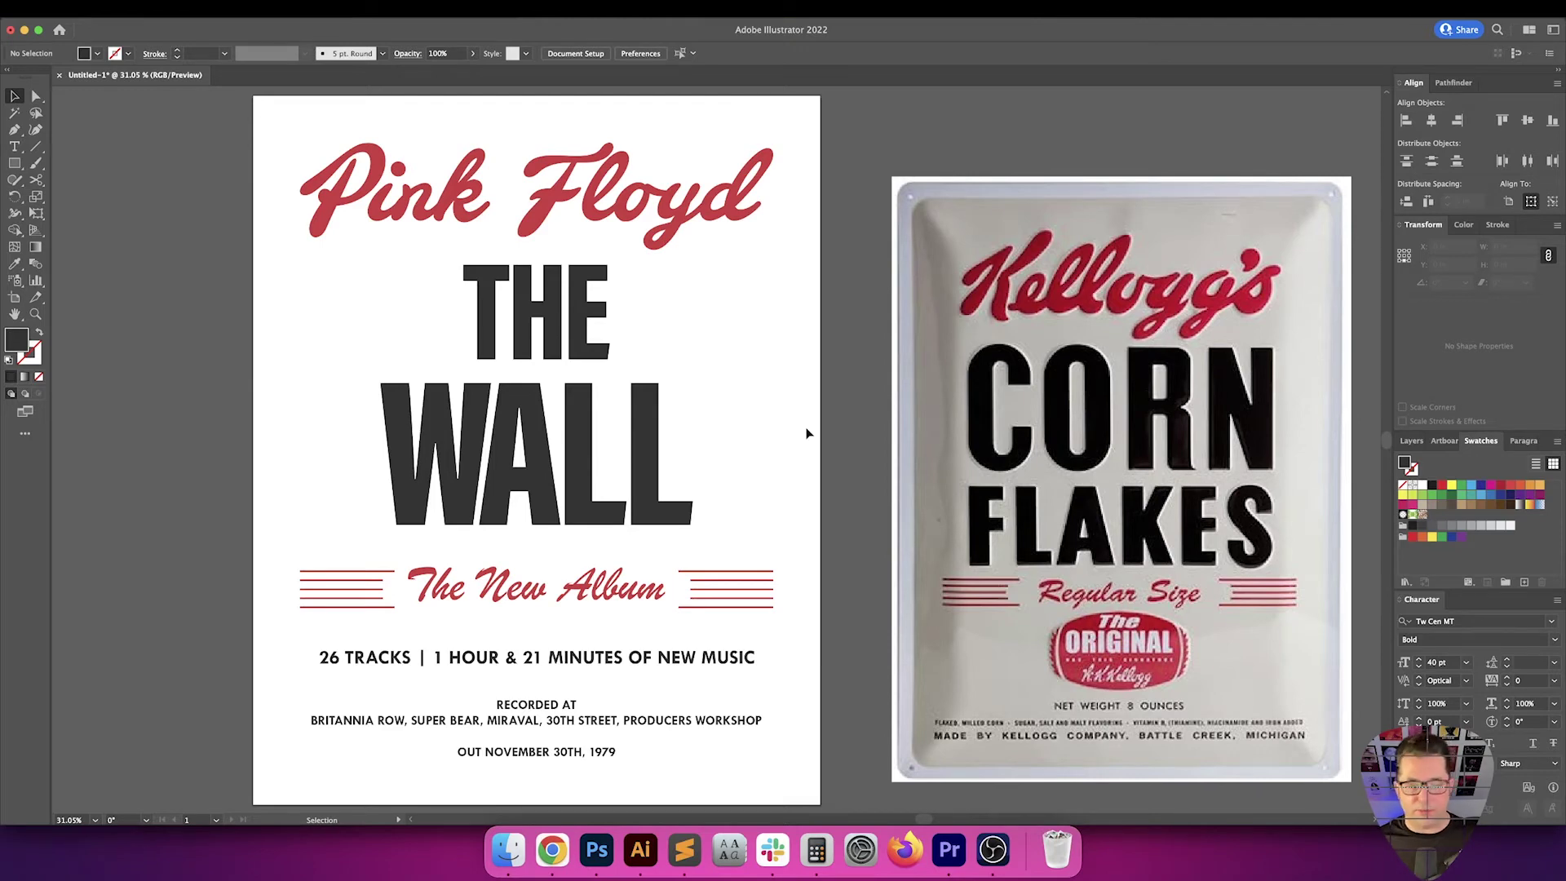
key("space")
left_click_drag(807, 434, 819, 432)
key("super+minus")
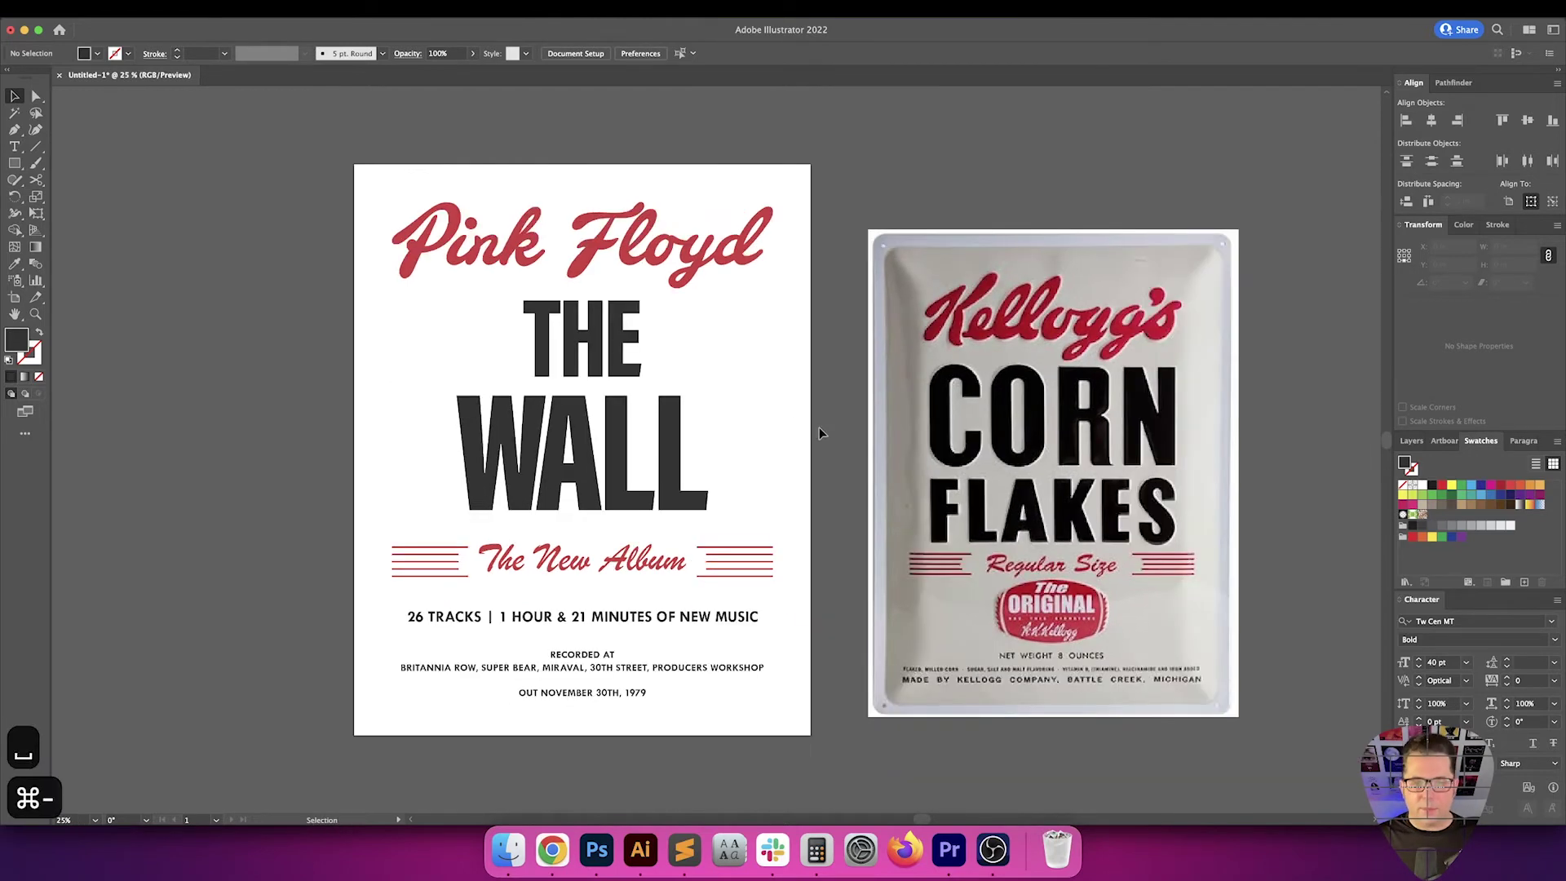
key("m")
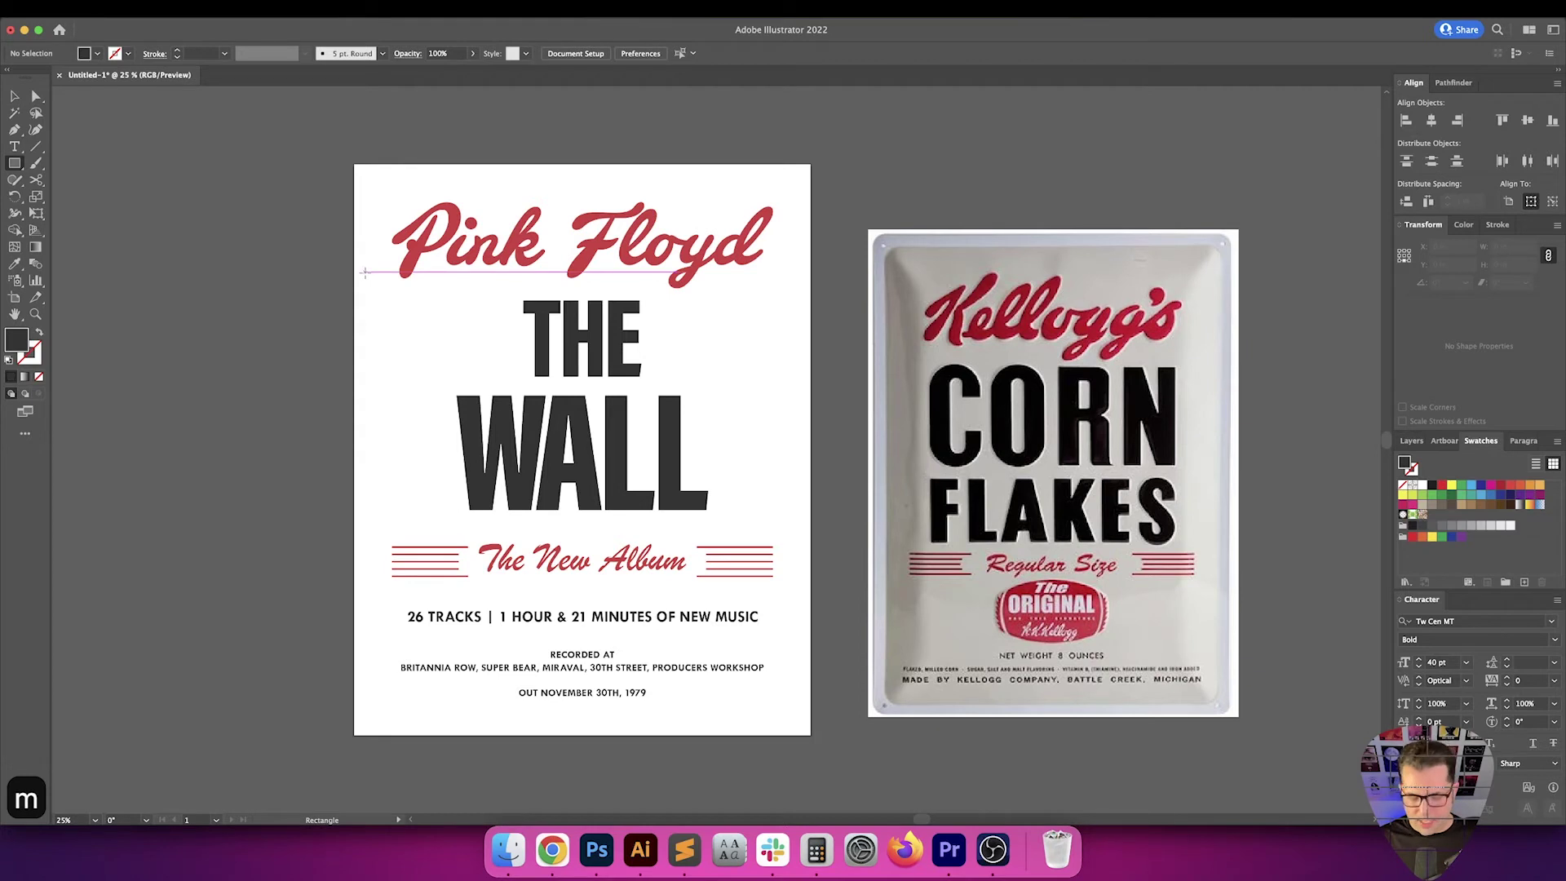
key("slash")
left_click_drag(354, 161, 811, 735)
key("v")
key("v")
left_click(799, 610)
key("v")
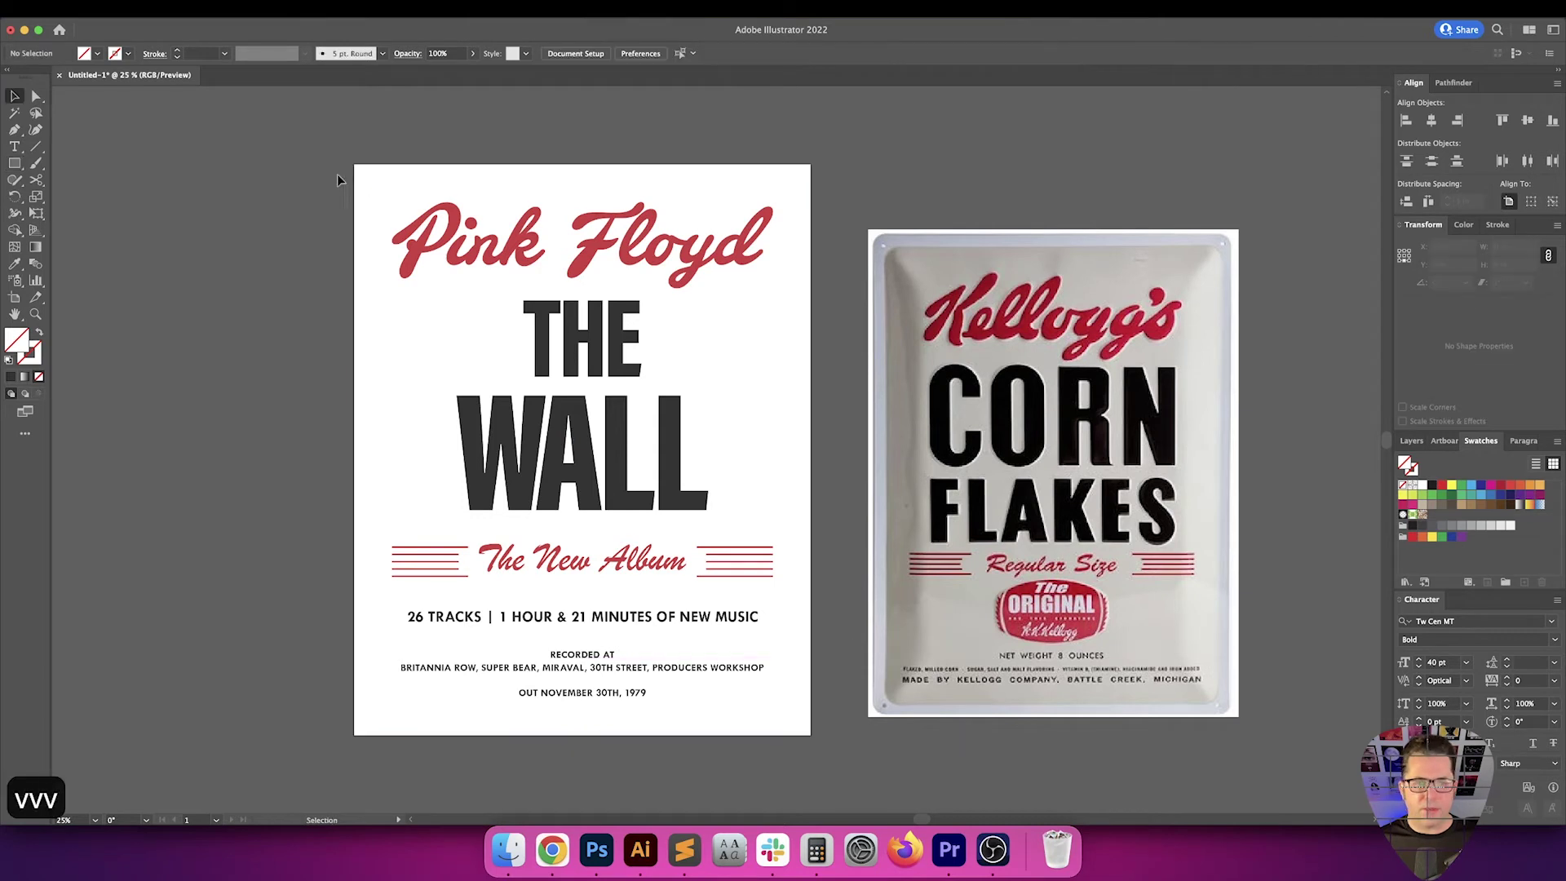
Copy all the poster artwork together with its bounding rectangle and switch to Photoshop
left_click_drag(452, 281, 814, 758)
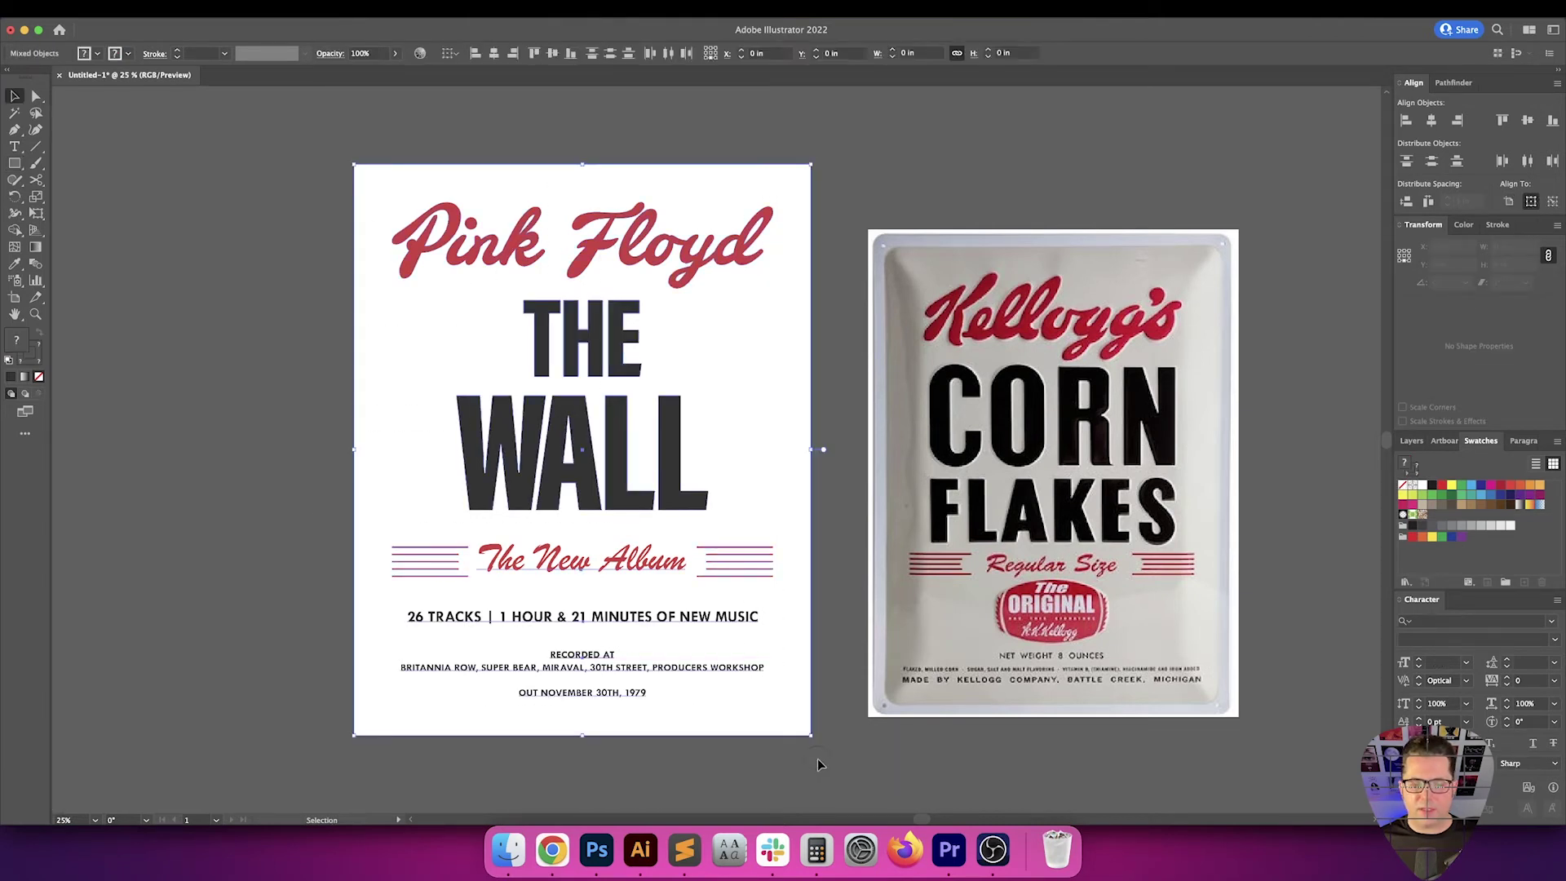
key("super+c")
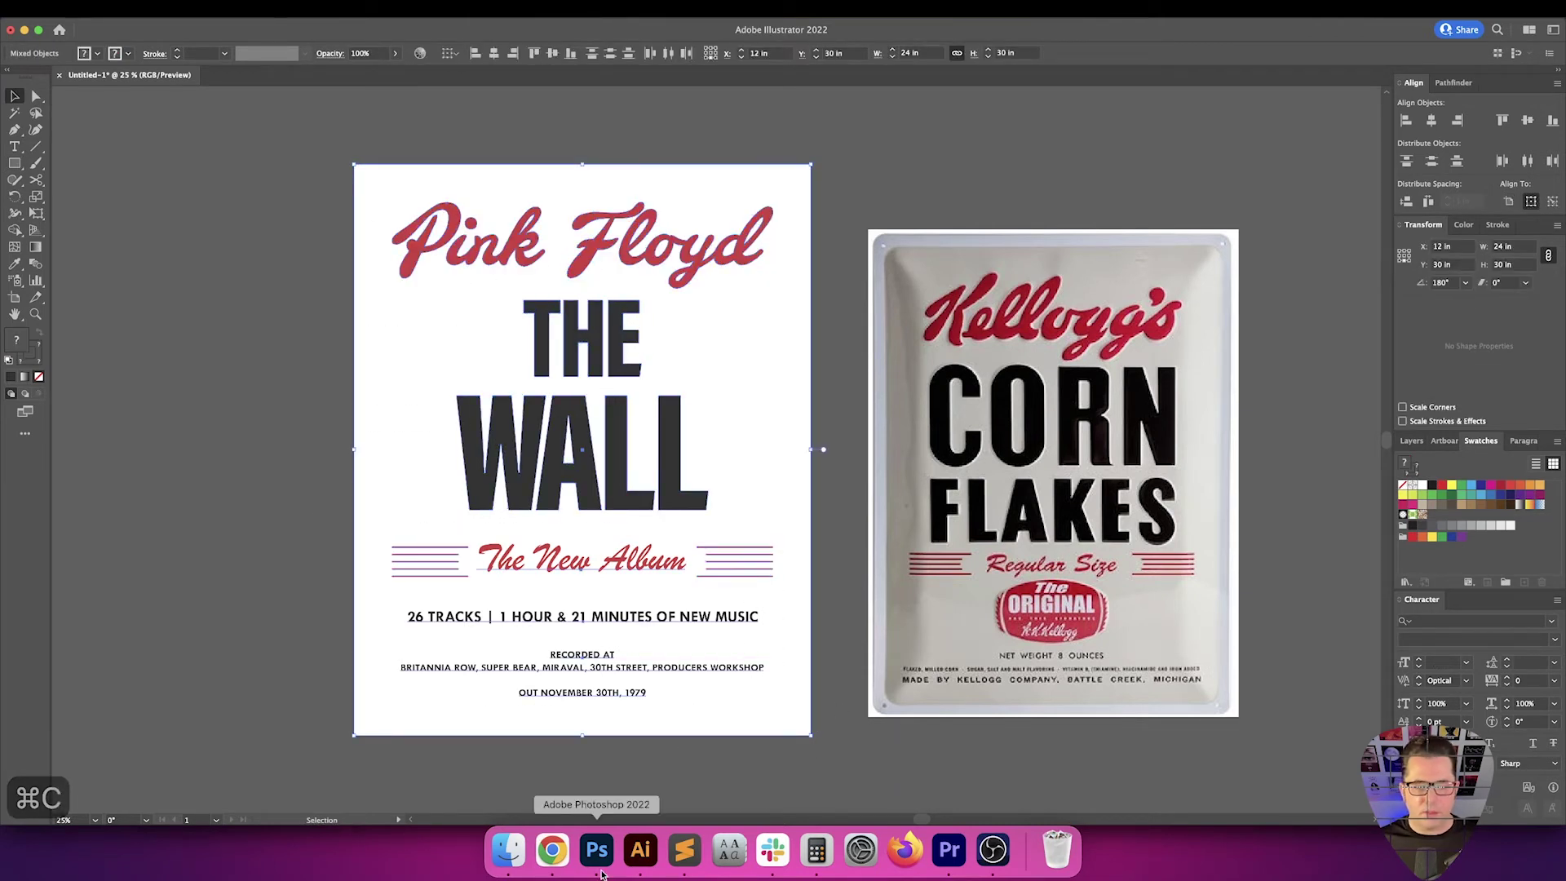
left_click(600, 874)
Create a new 1728 x 2160 px RGB document with a resolution of 300 pixels/inch
key("super+n")
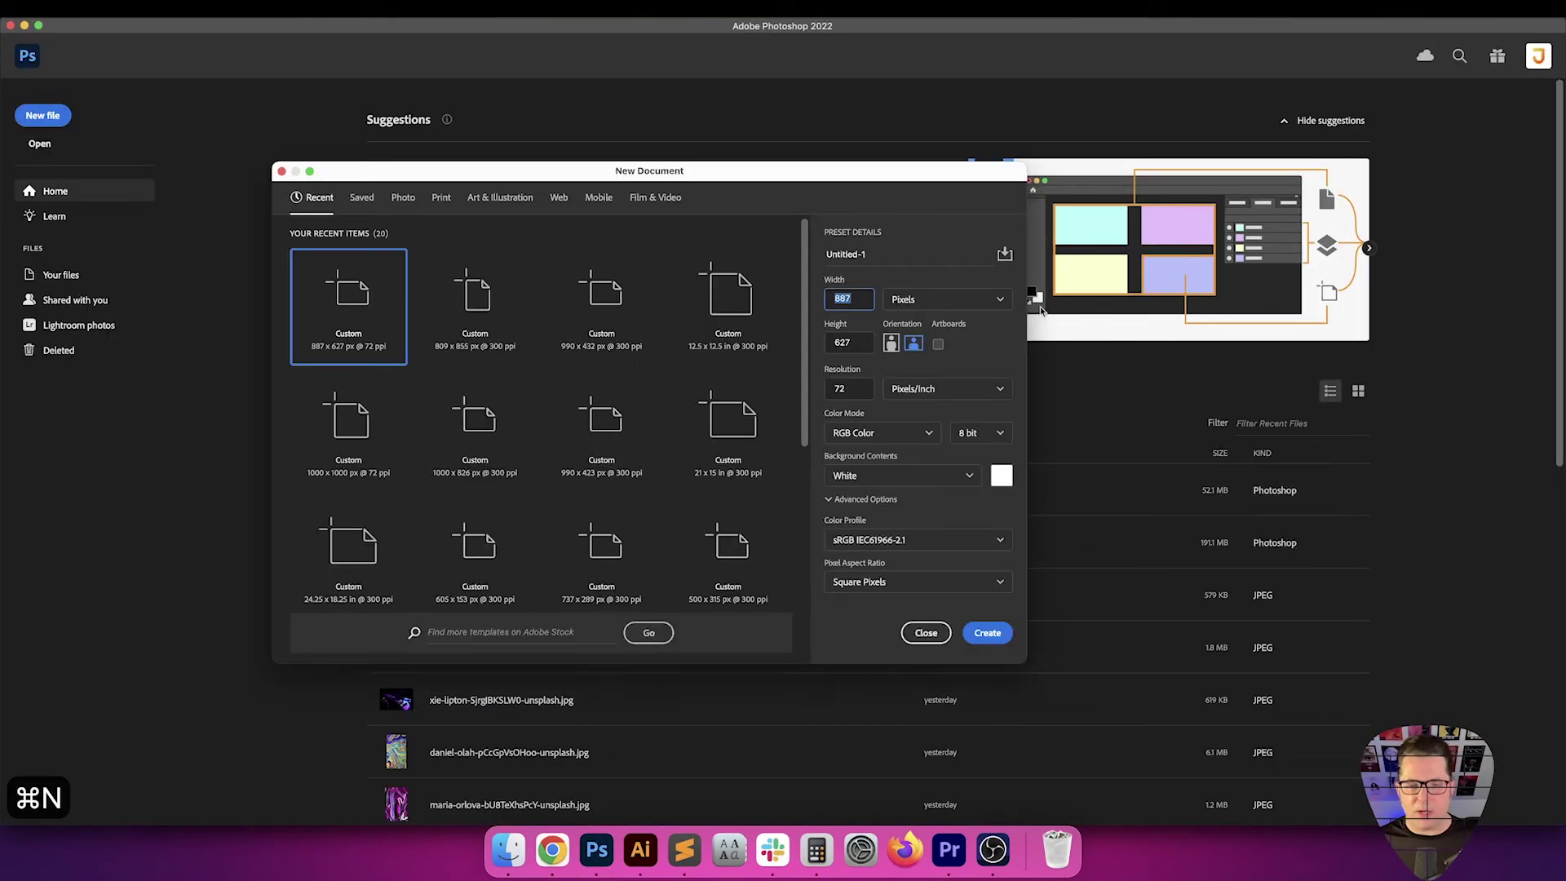
left_click(849, 388)
type("300")
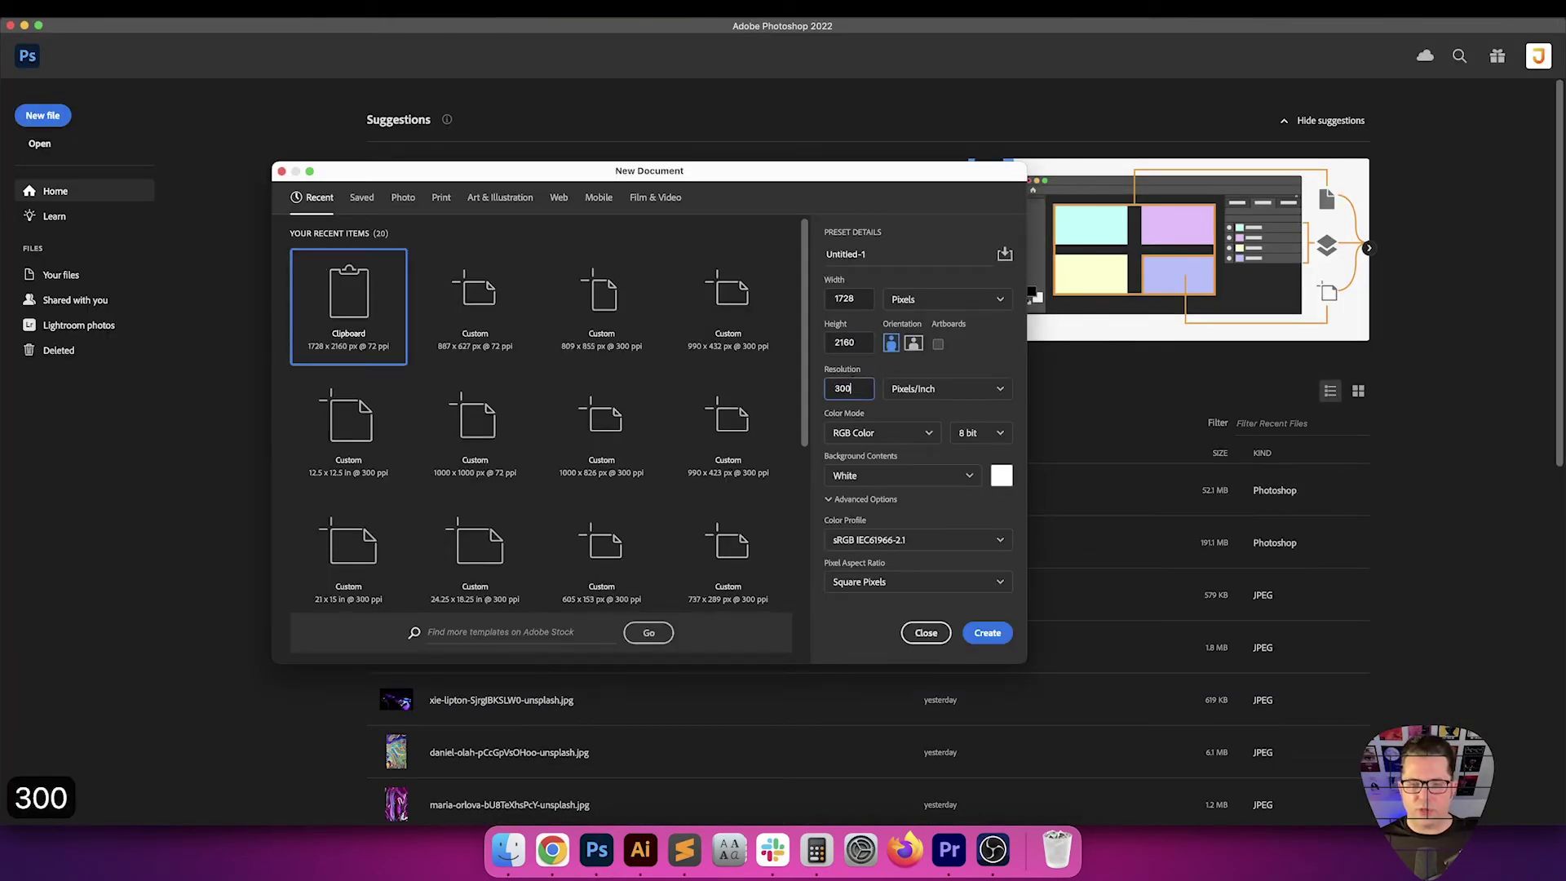
key("Return")
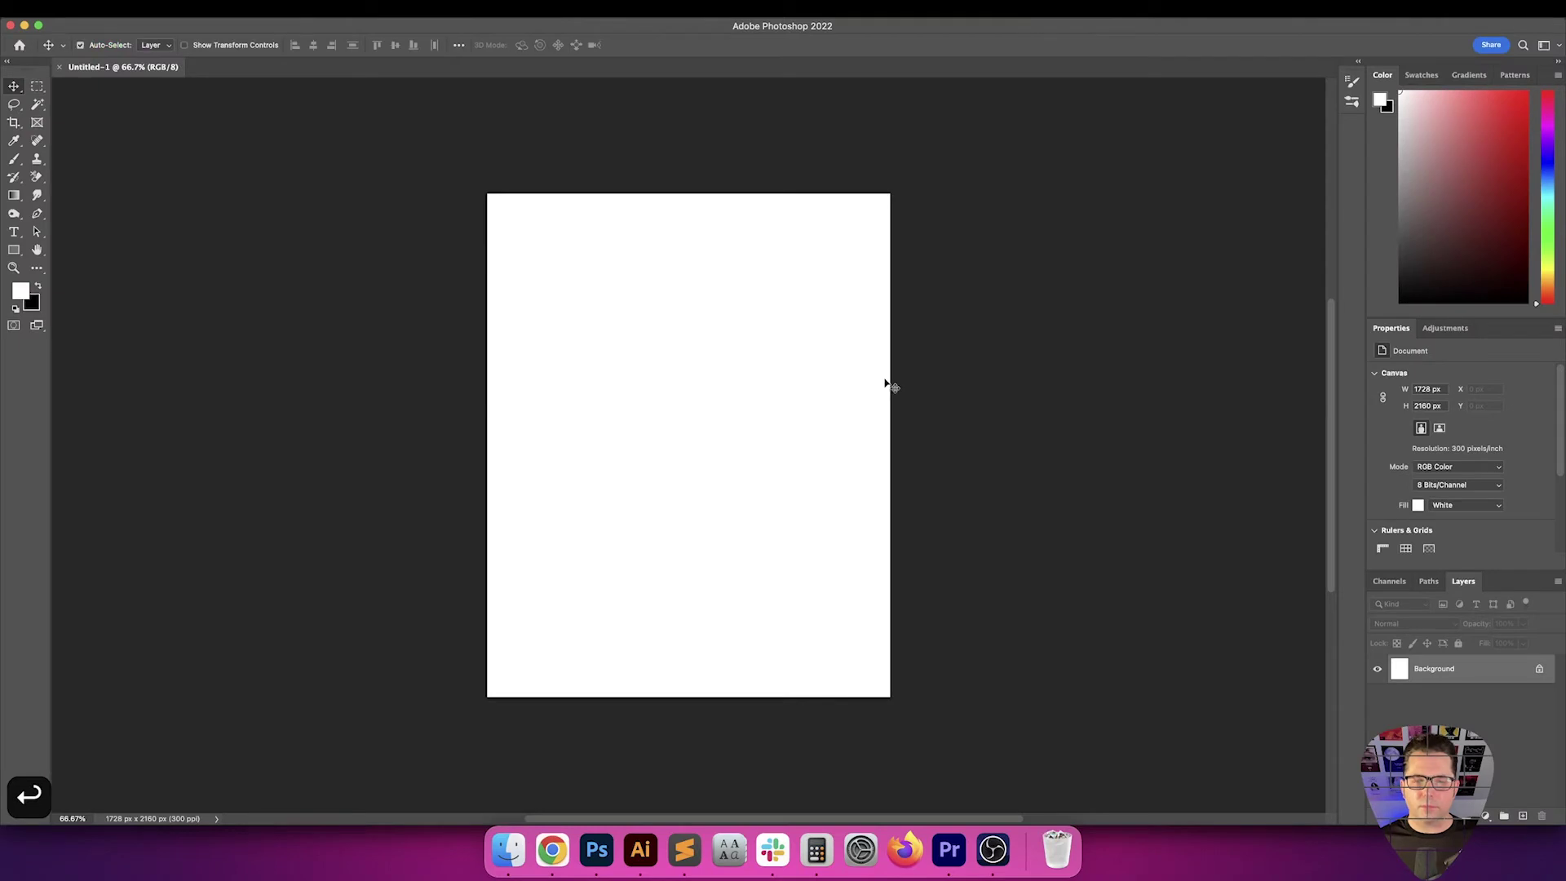
Paste the copied poster artwork as a Smart Object and commit its placement
key("super+v")
key("Return")
key("Return")
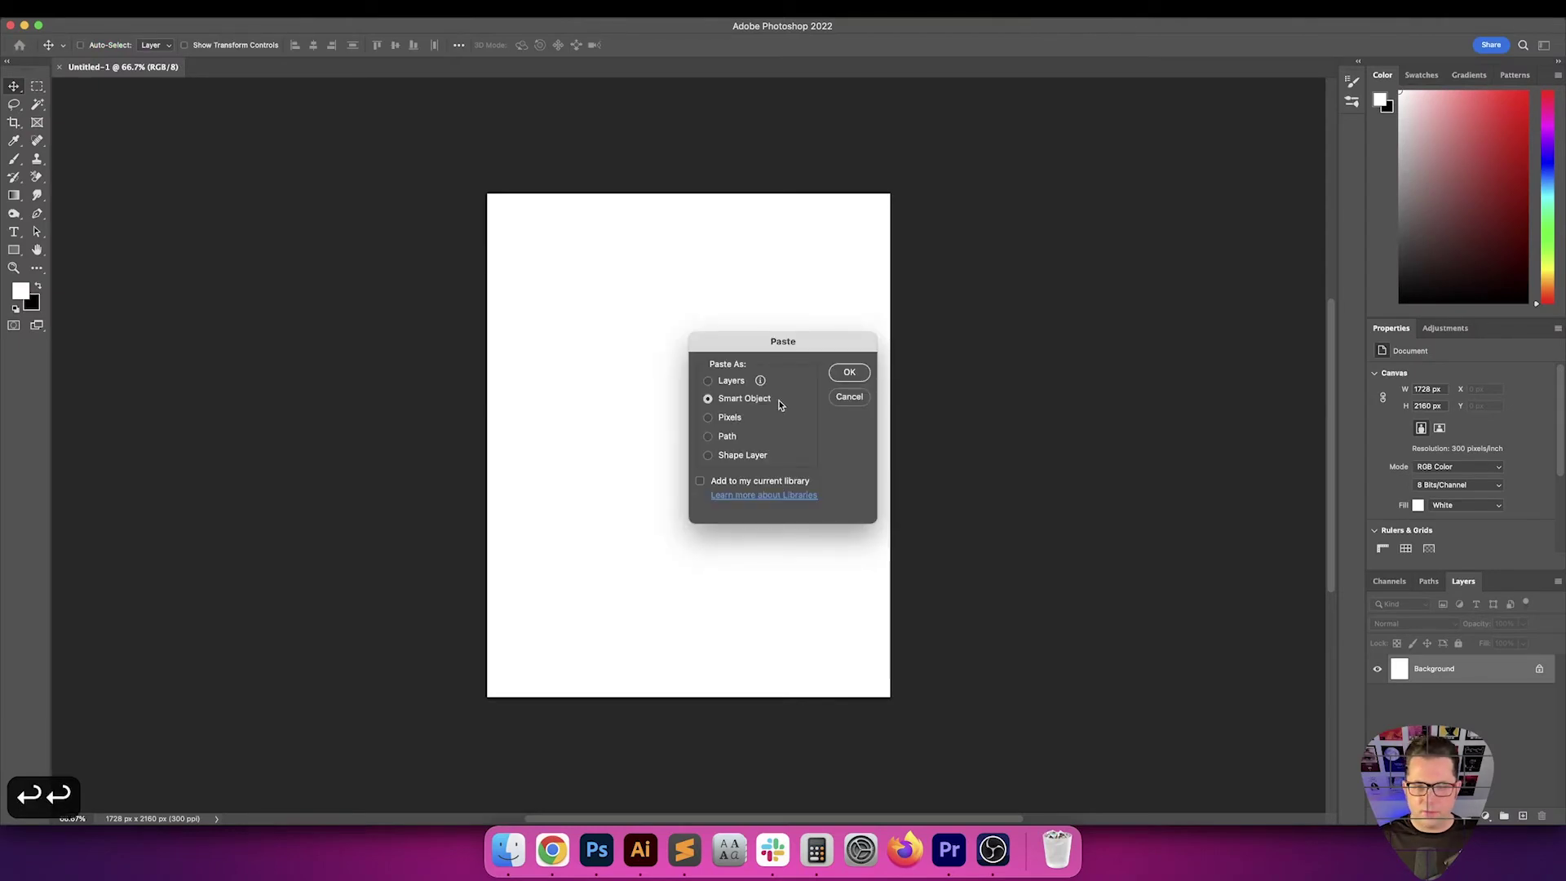
Resize the image to 24 x 30 inches at 300 pixels/inch
key("alt+super+i")
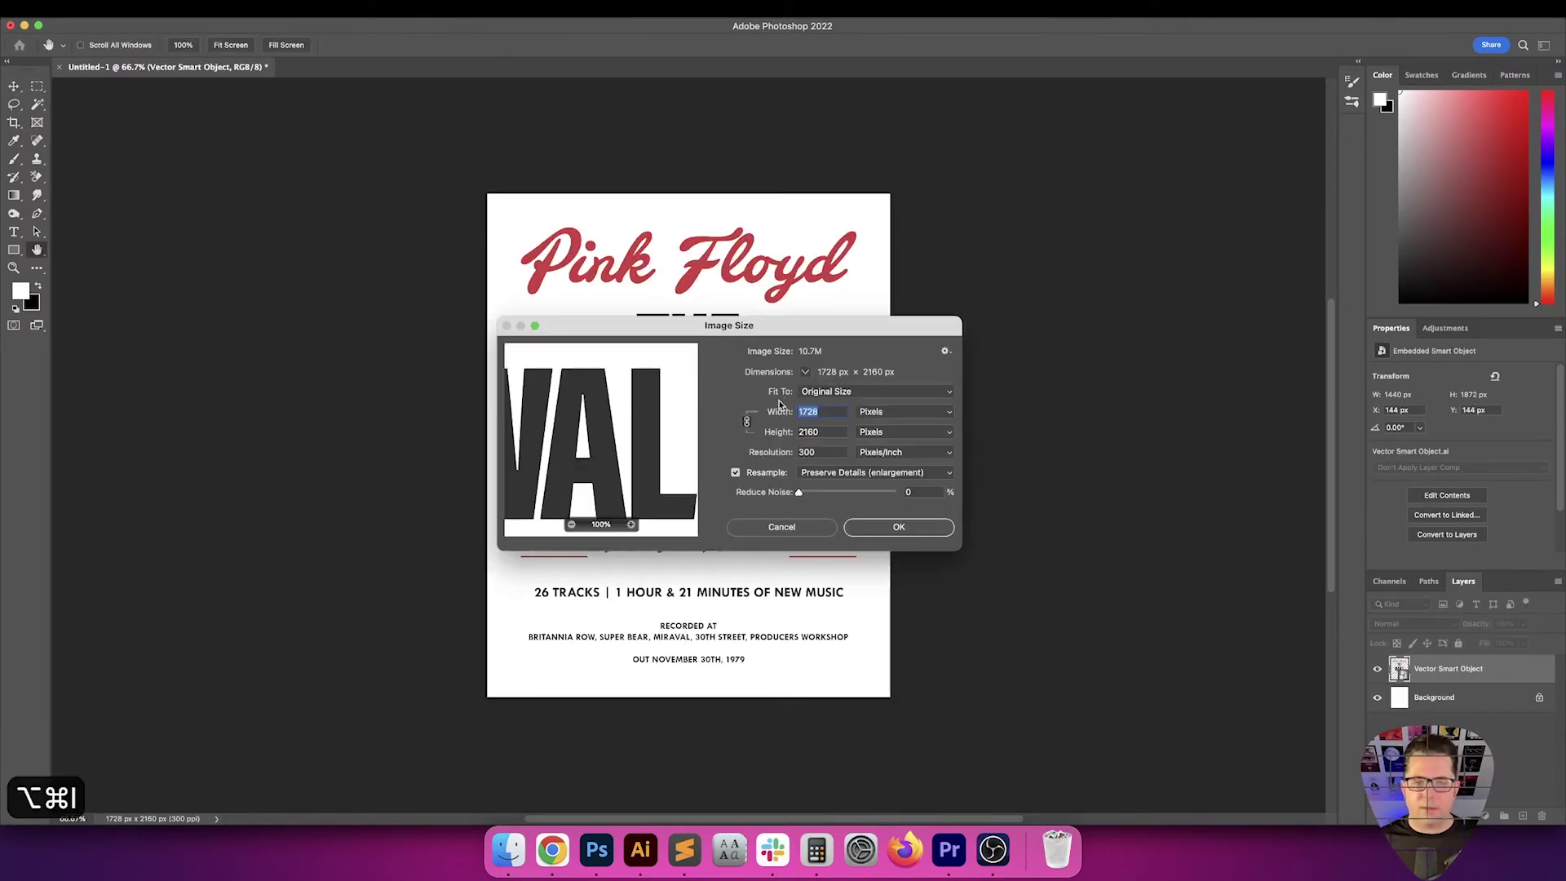
left_click(898, 431)
left_click(895, 427)
type("24")
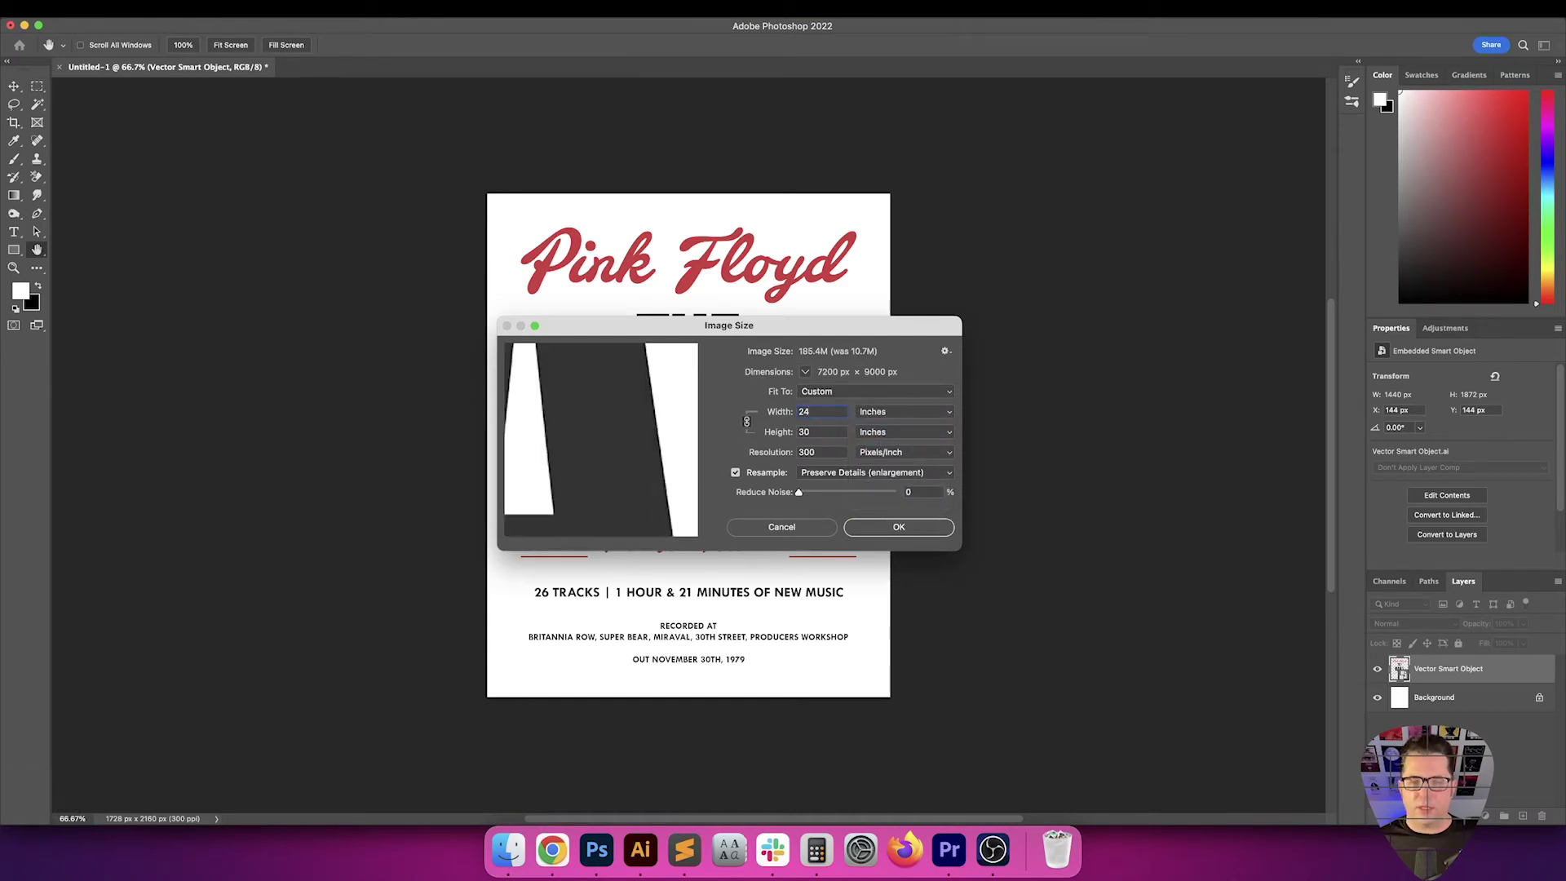
key("Return")
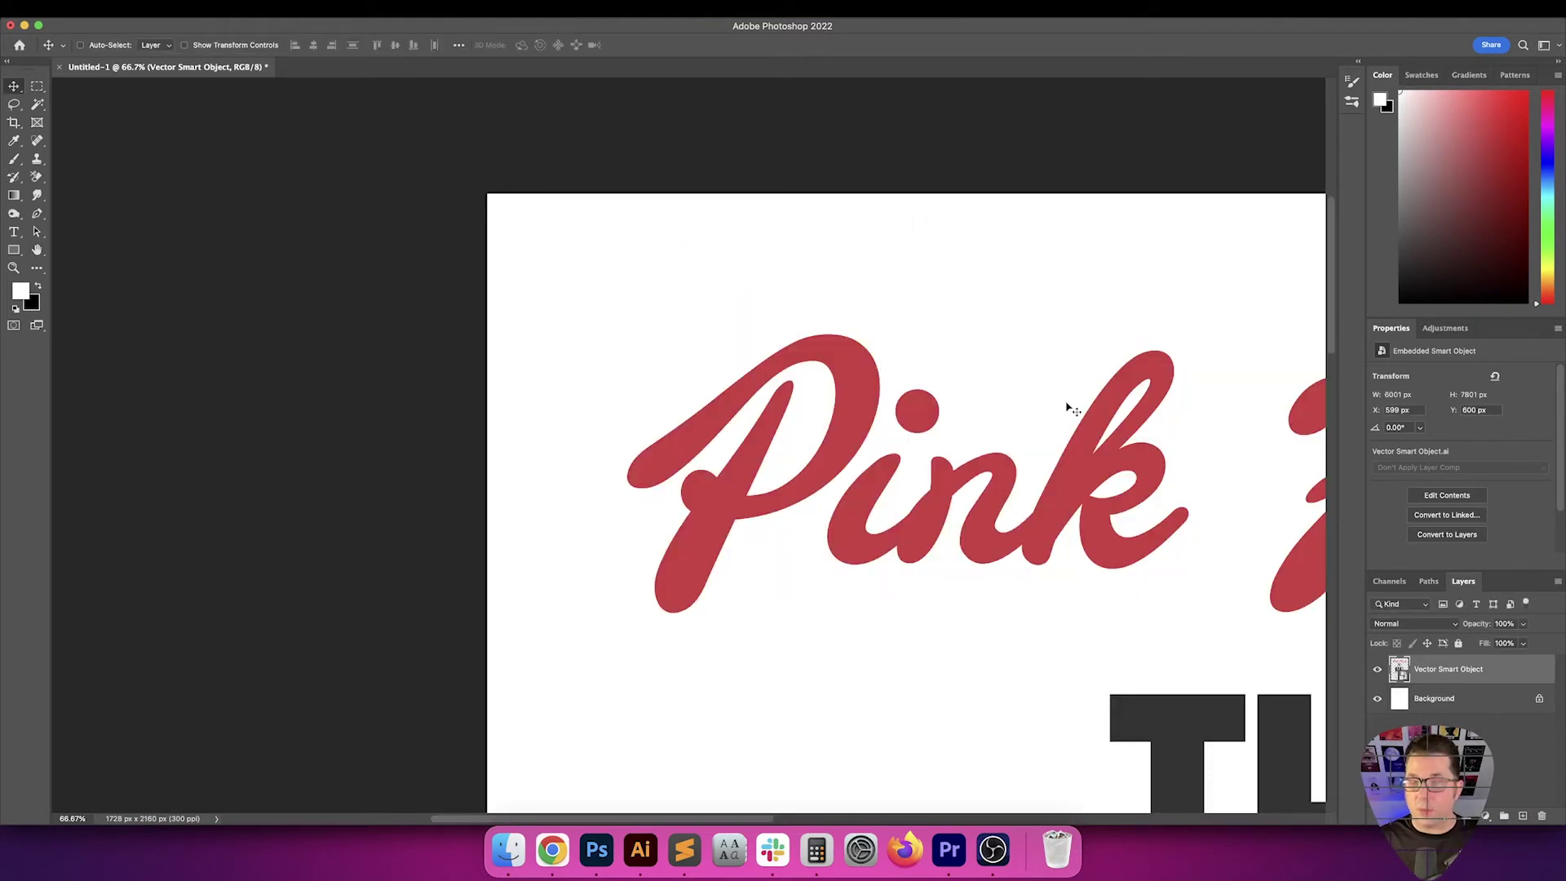
Add a Solid Color fill layer directly above the Background in the pale cream fffaf2
key("v")
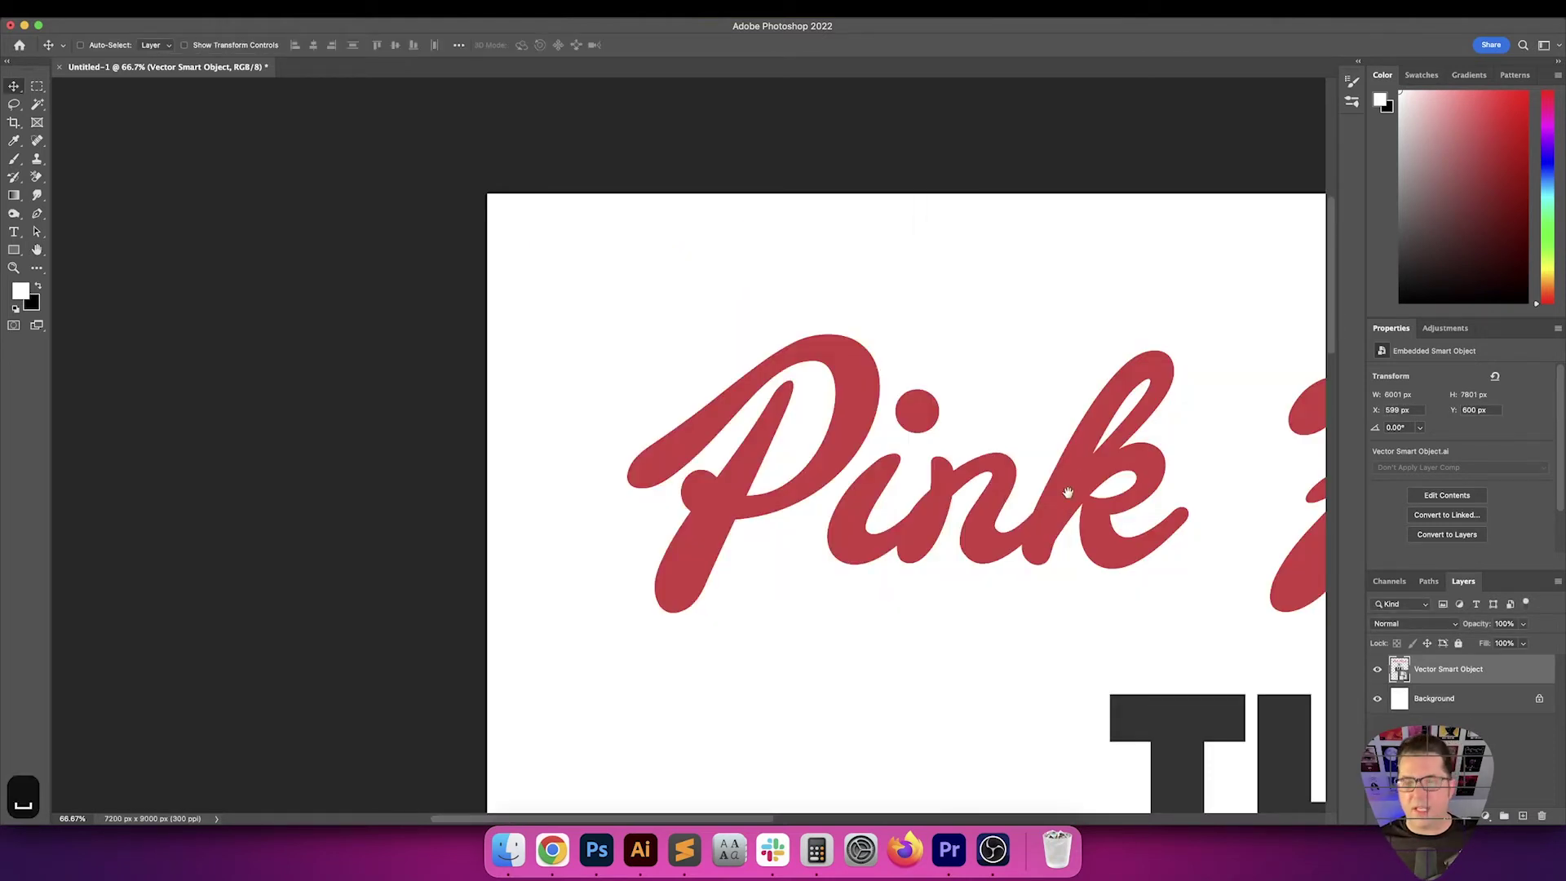
scroll(1069, 489, "right", 10)
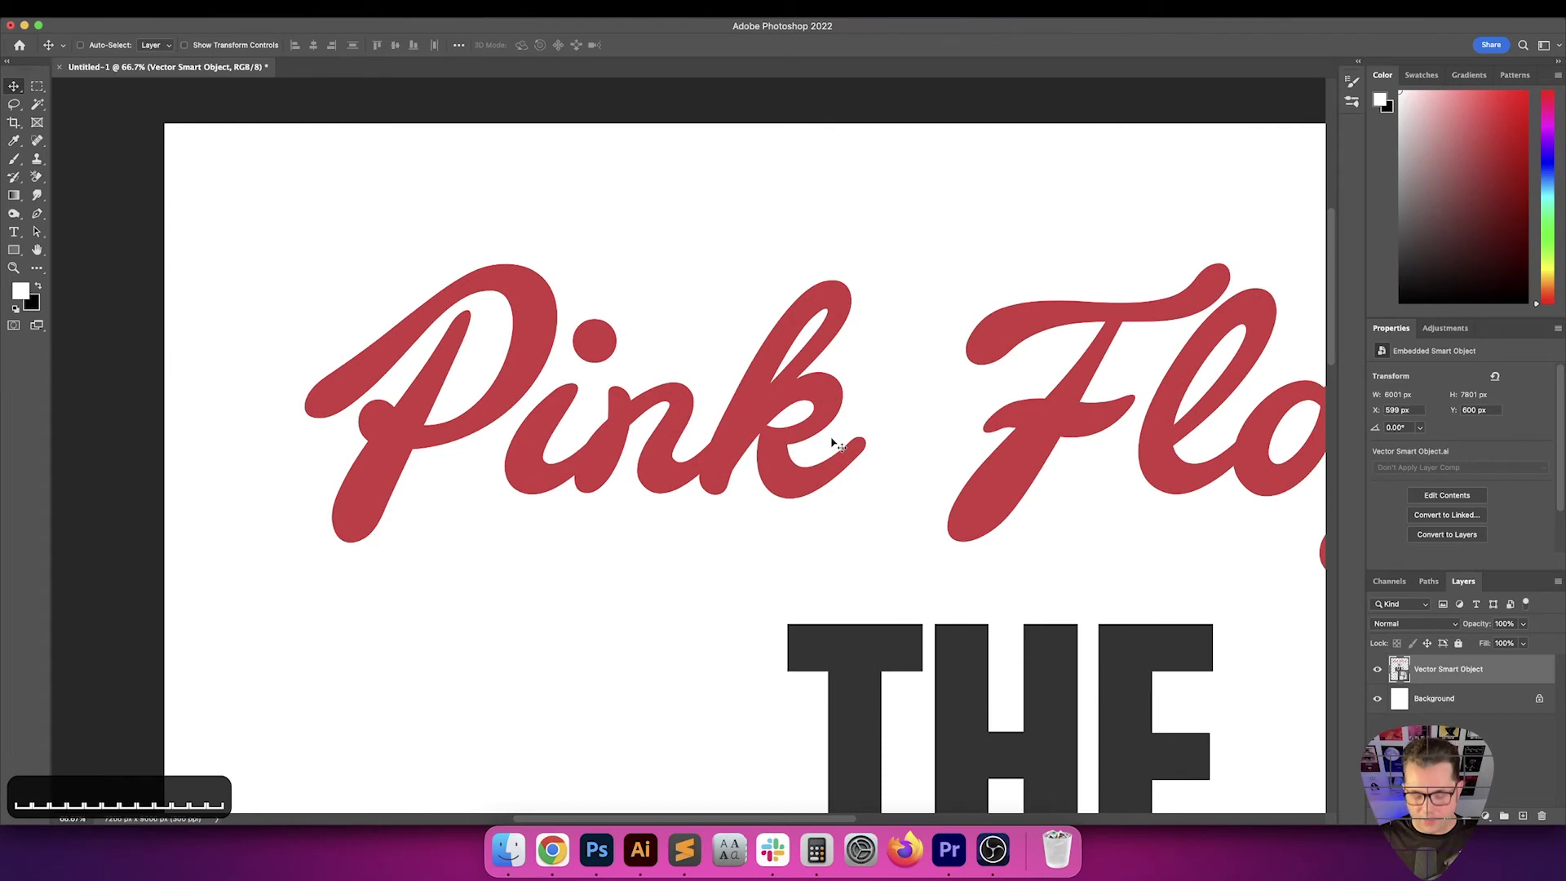
key("super+0")
key("v")
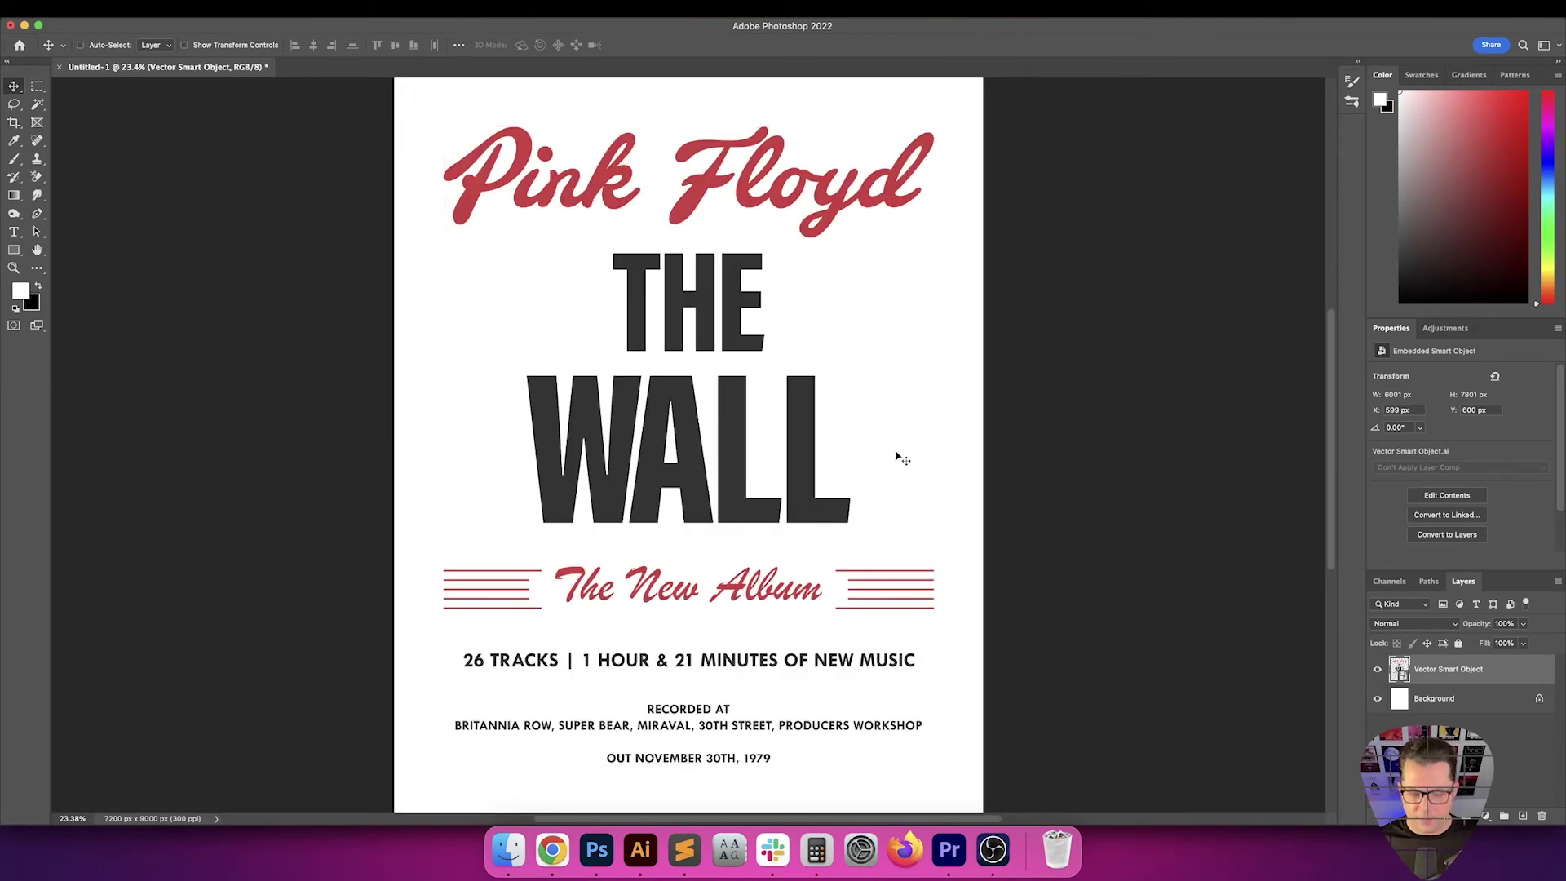
key("super+minus")
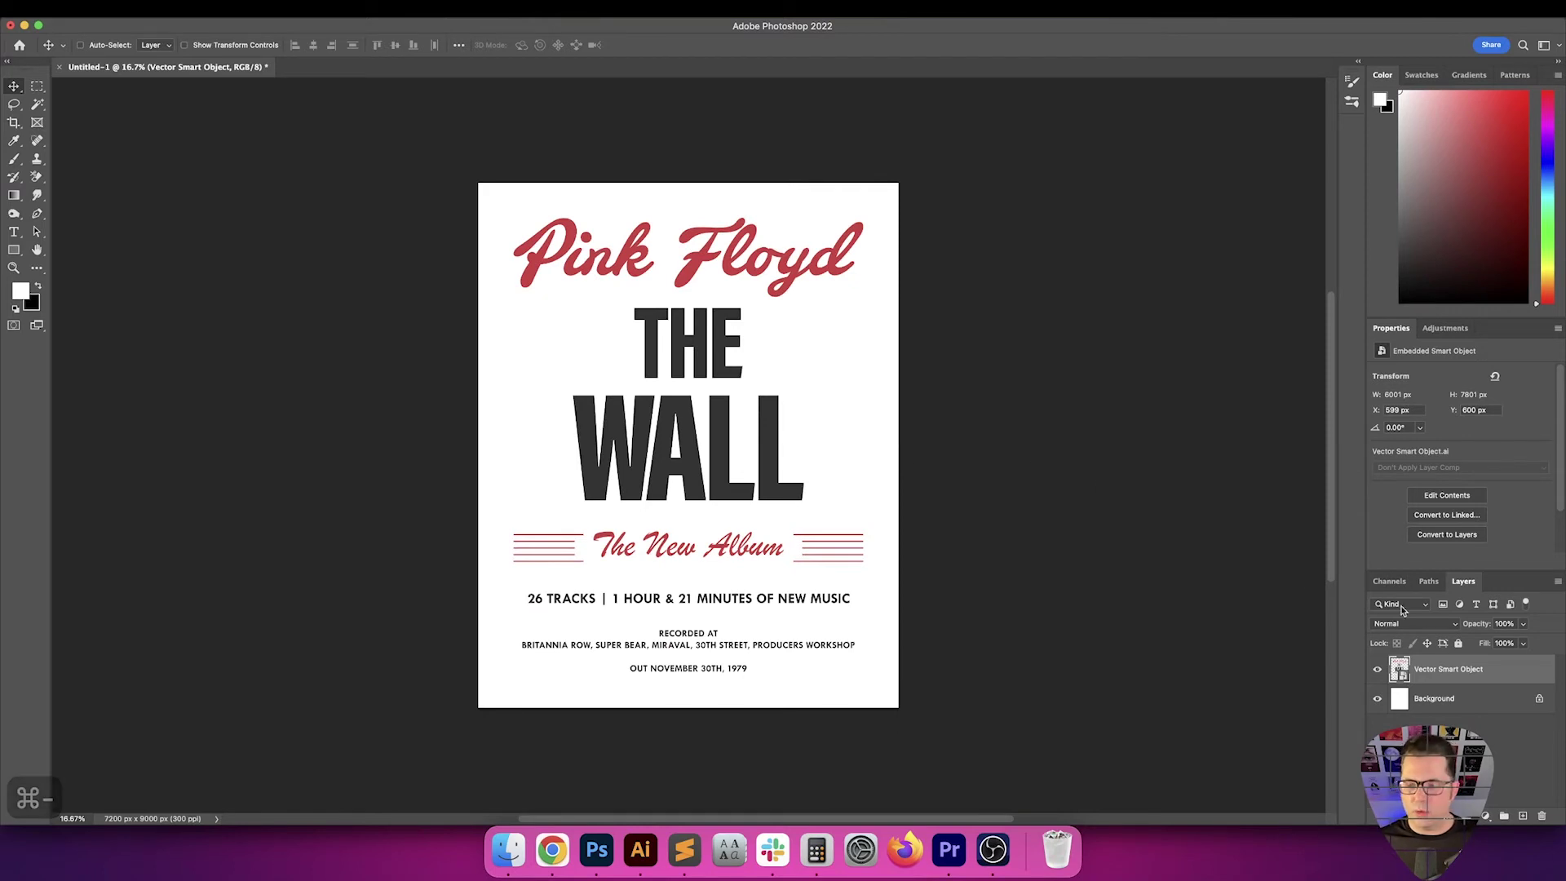
left_click(1494, 711)
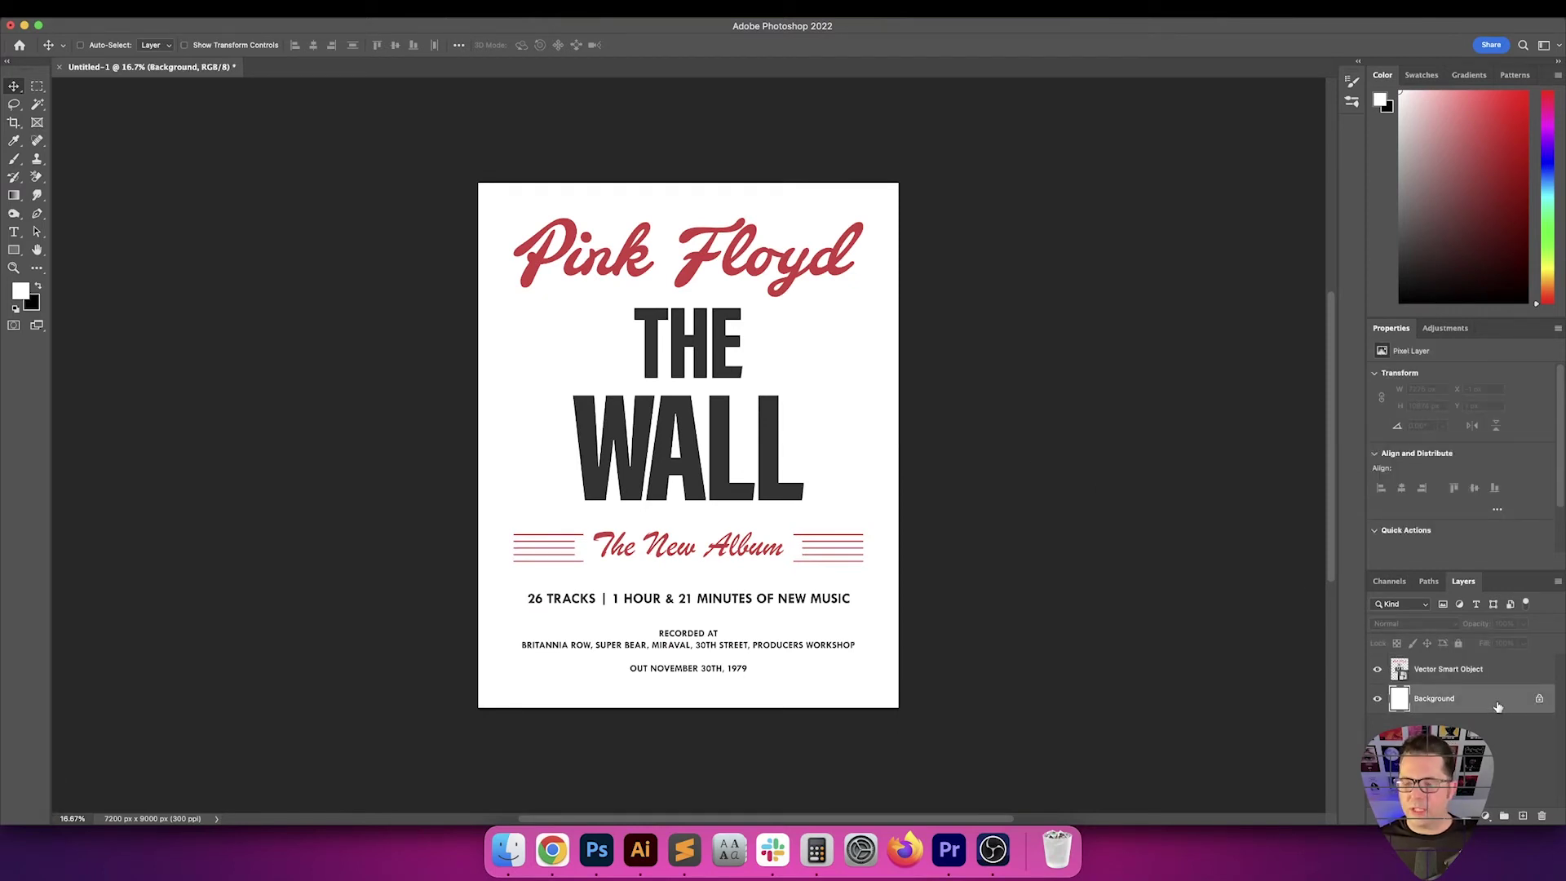
left_click(1487, 815)
left_click(1504, 501)
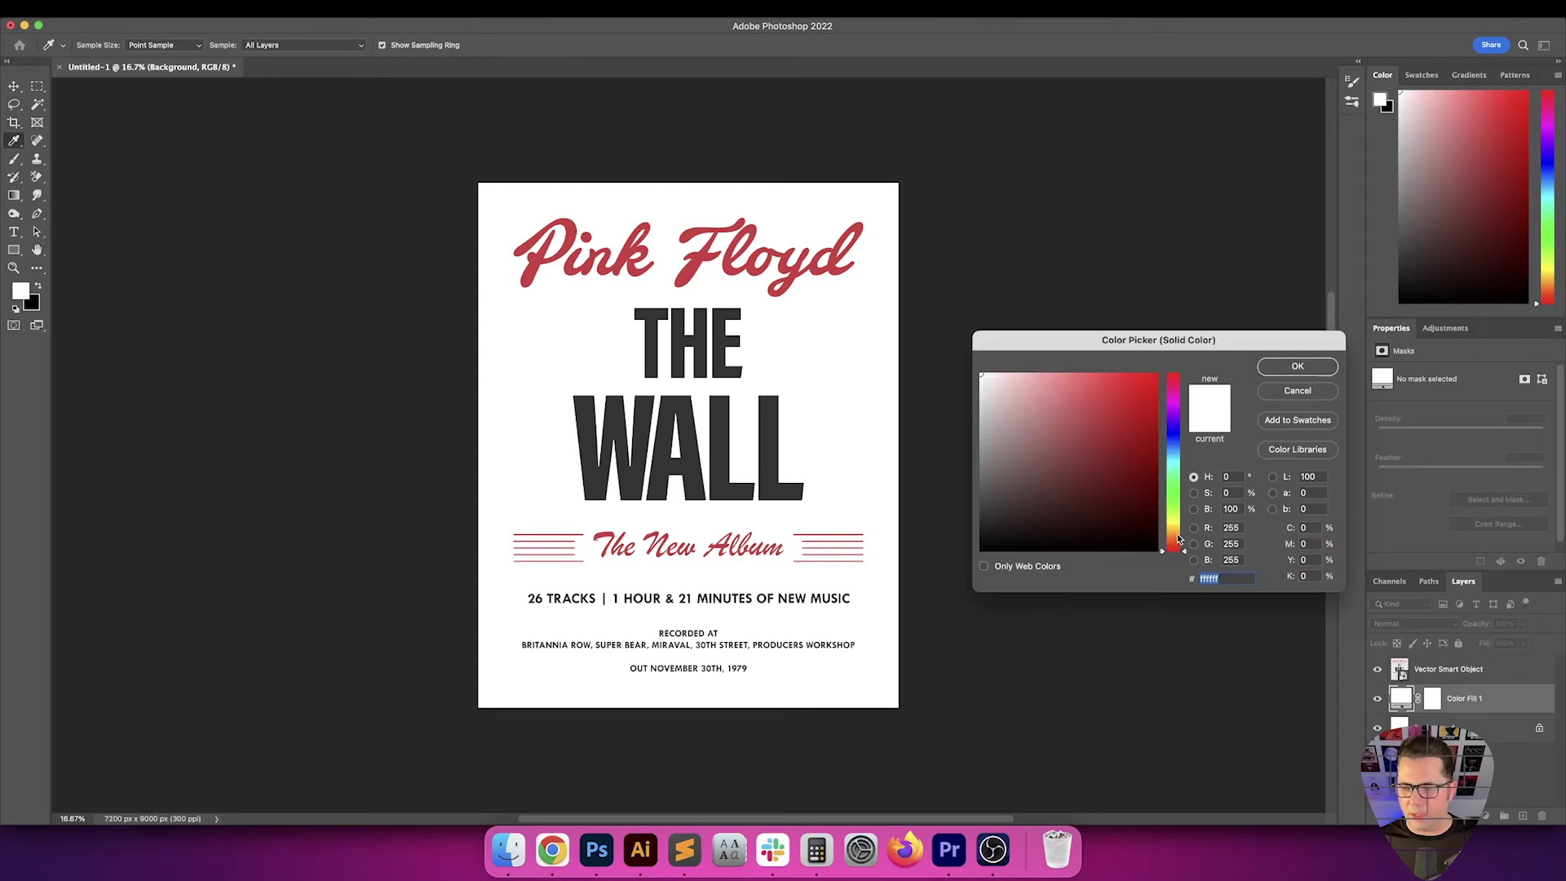
left_click_drag(1178, 540, 1180, 532)
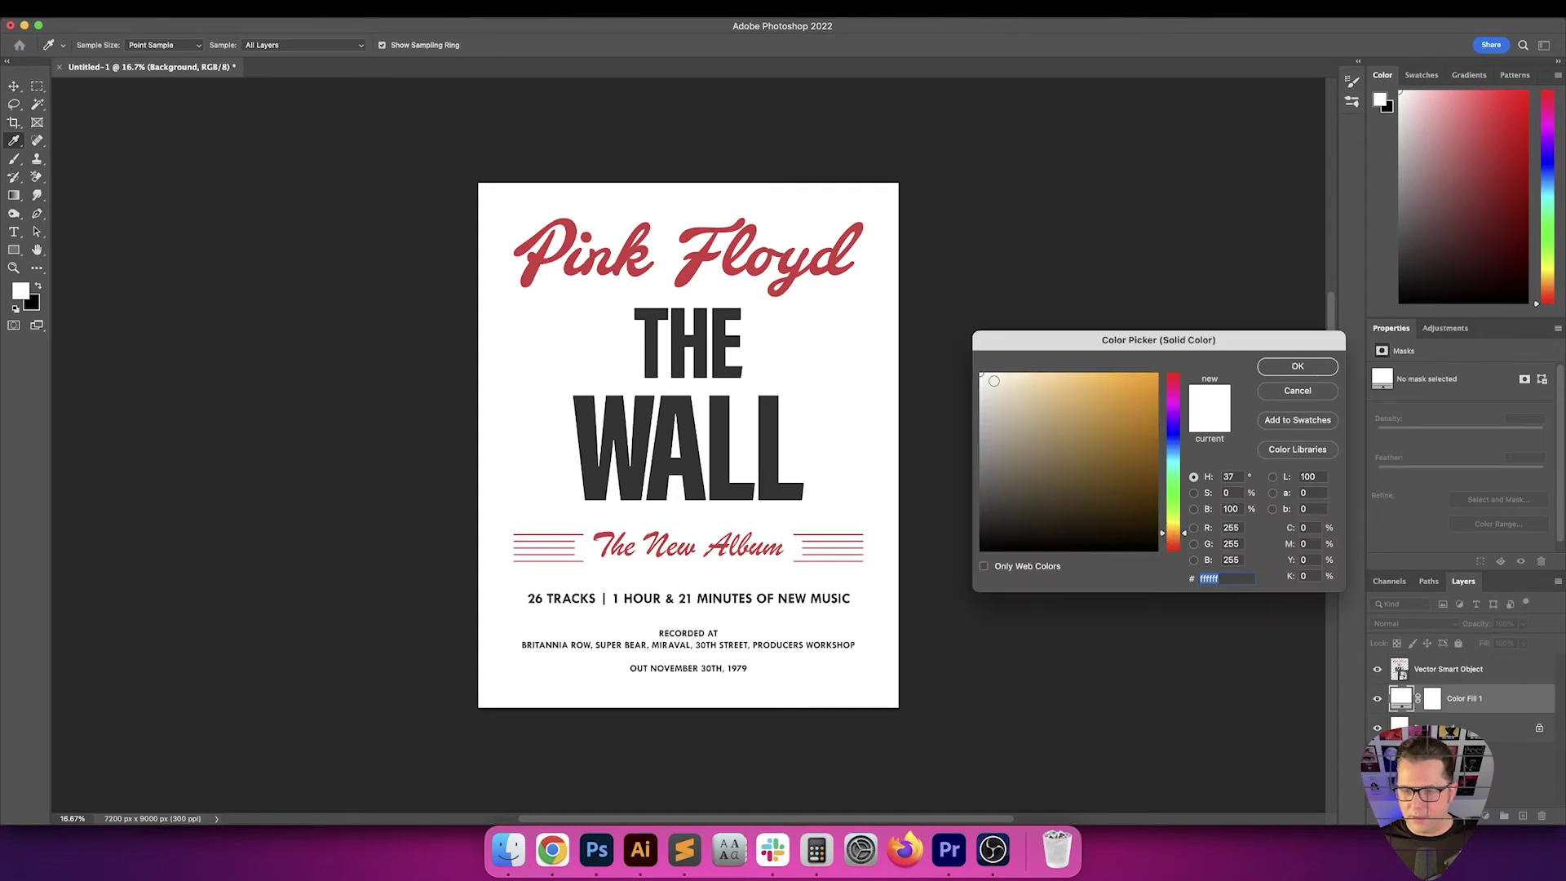
left_click_drag(988, 376, 989, 368)
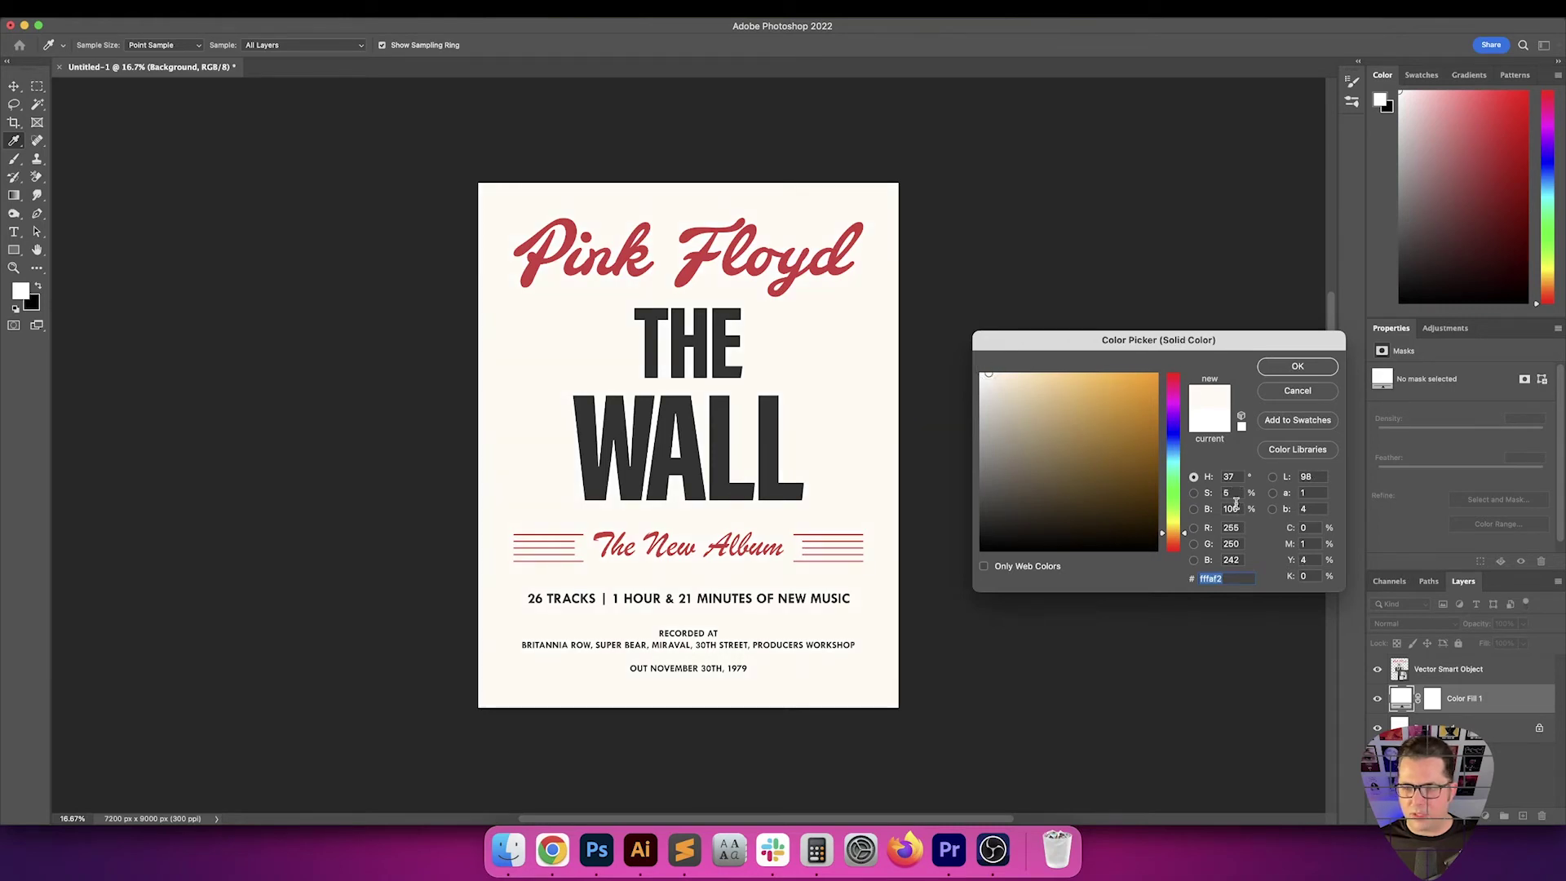
Raise the saturation of the cream fill color to 7%
key("Up")
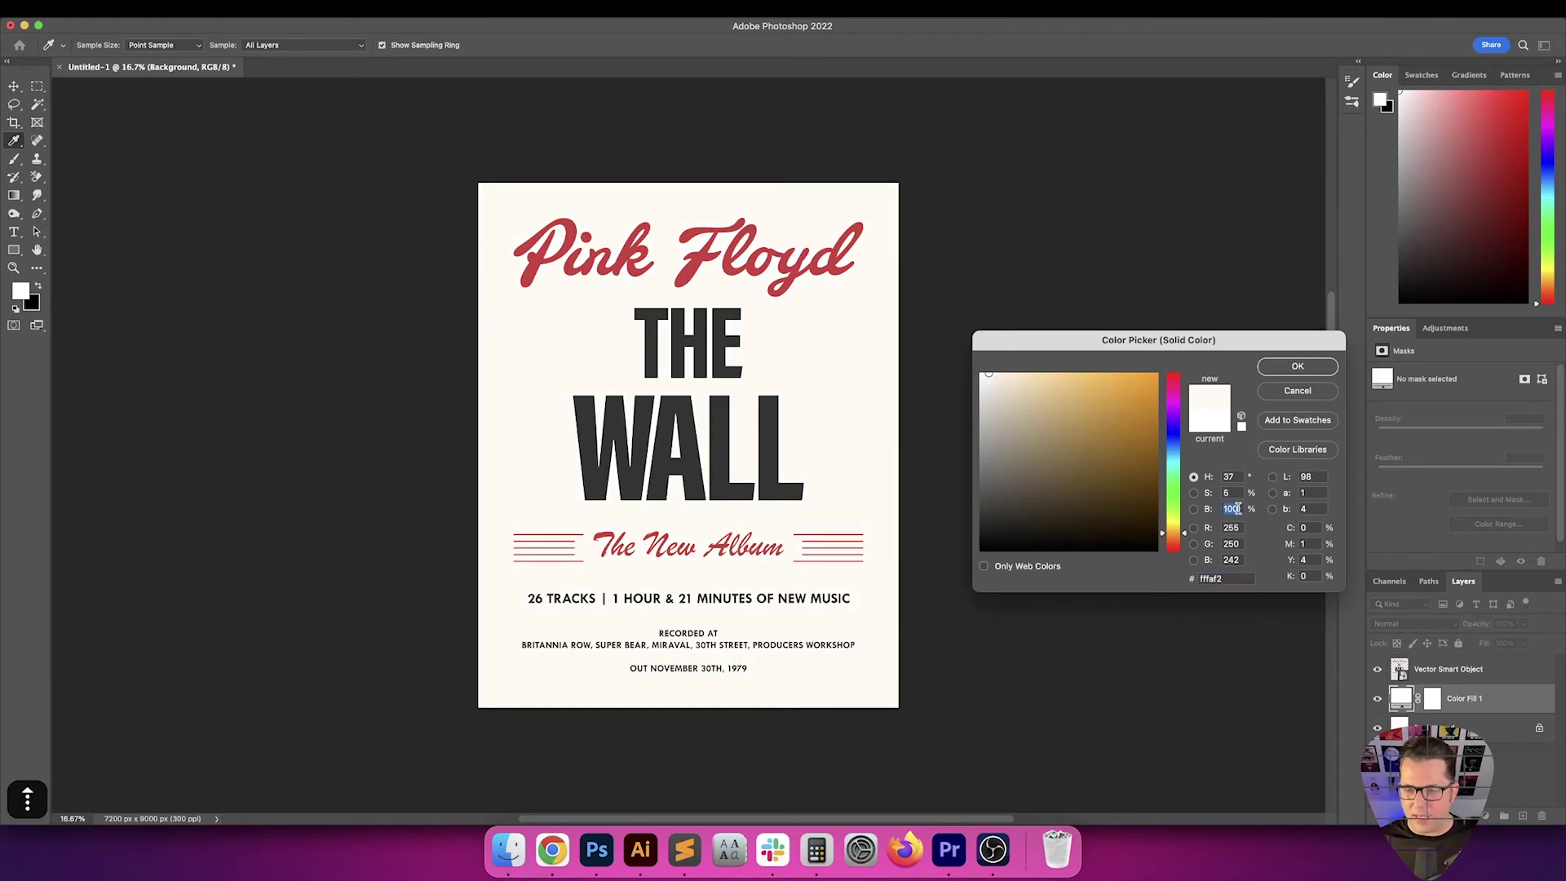
key("shift+Tab")
key("Up")
key("shift+Up")
key("shift+Down")
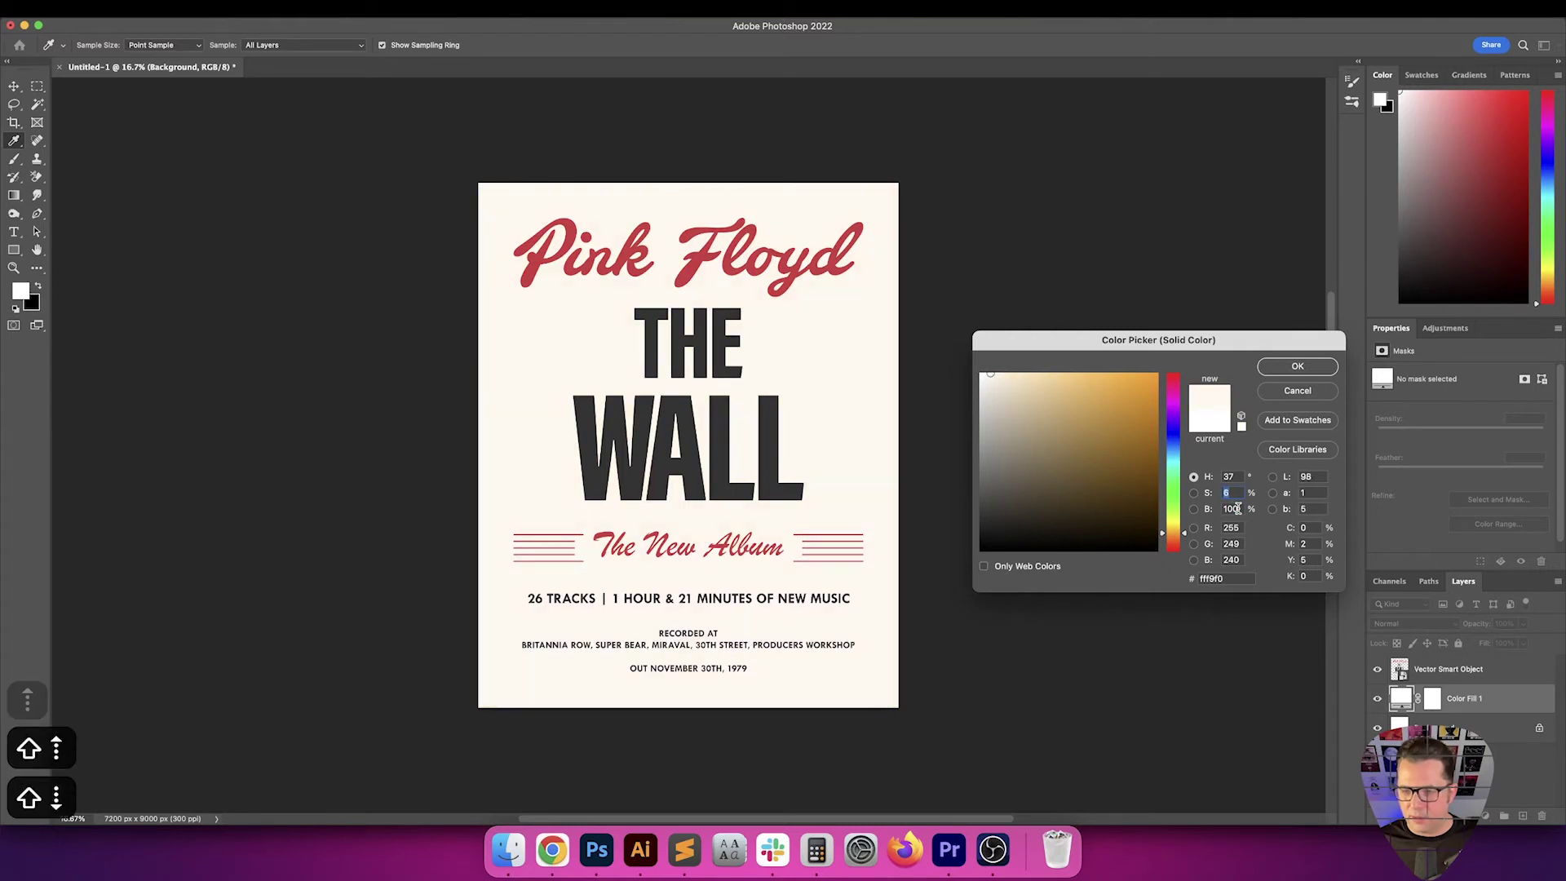
key("Up")
key("Up")
key("Up")
key("Up")
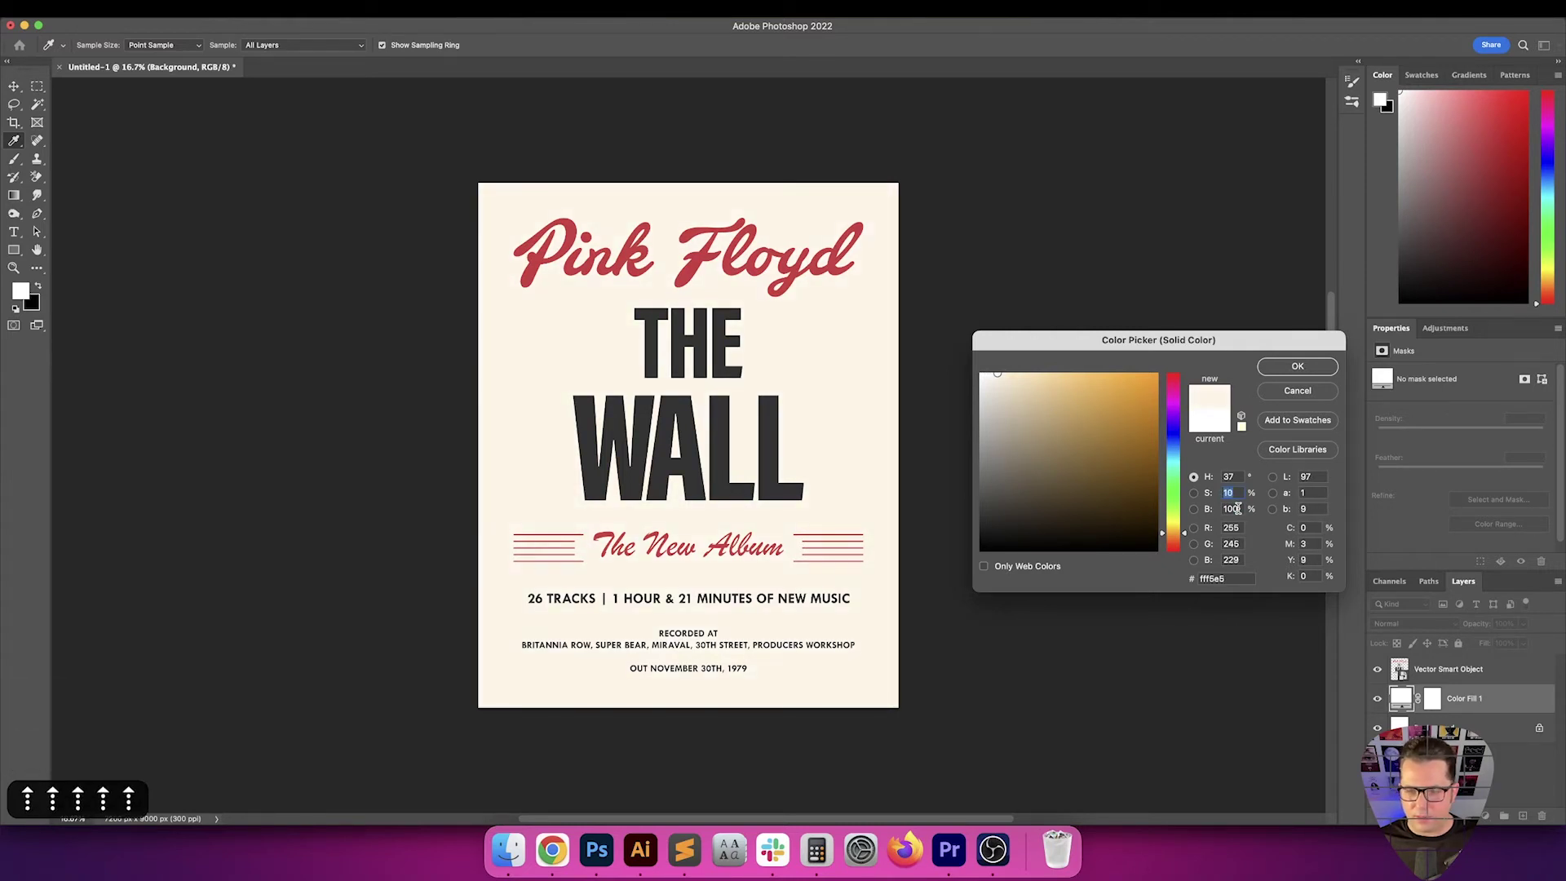
key("Down")
key("Down")
key("Down")
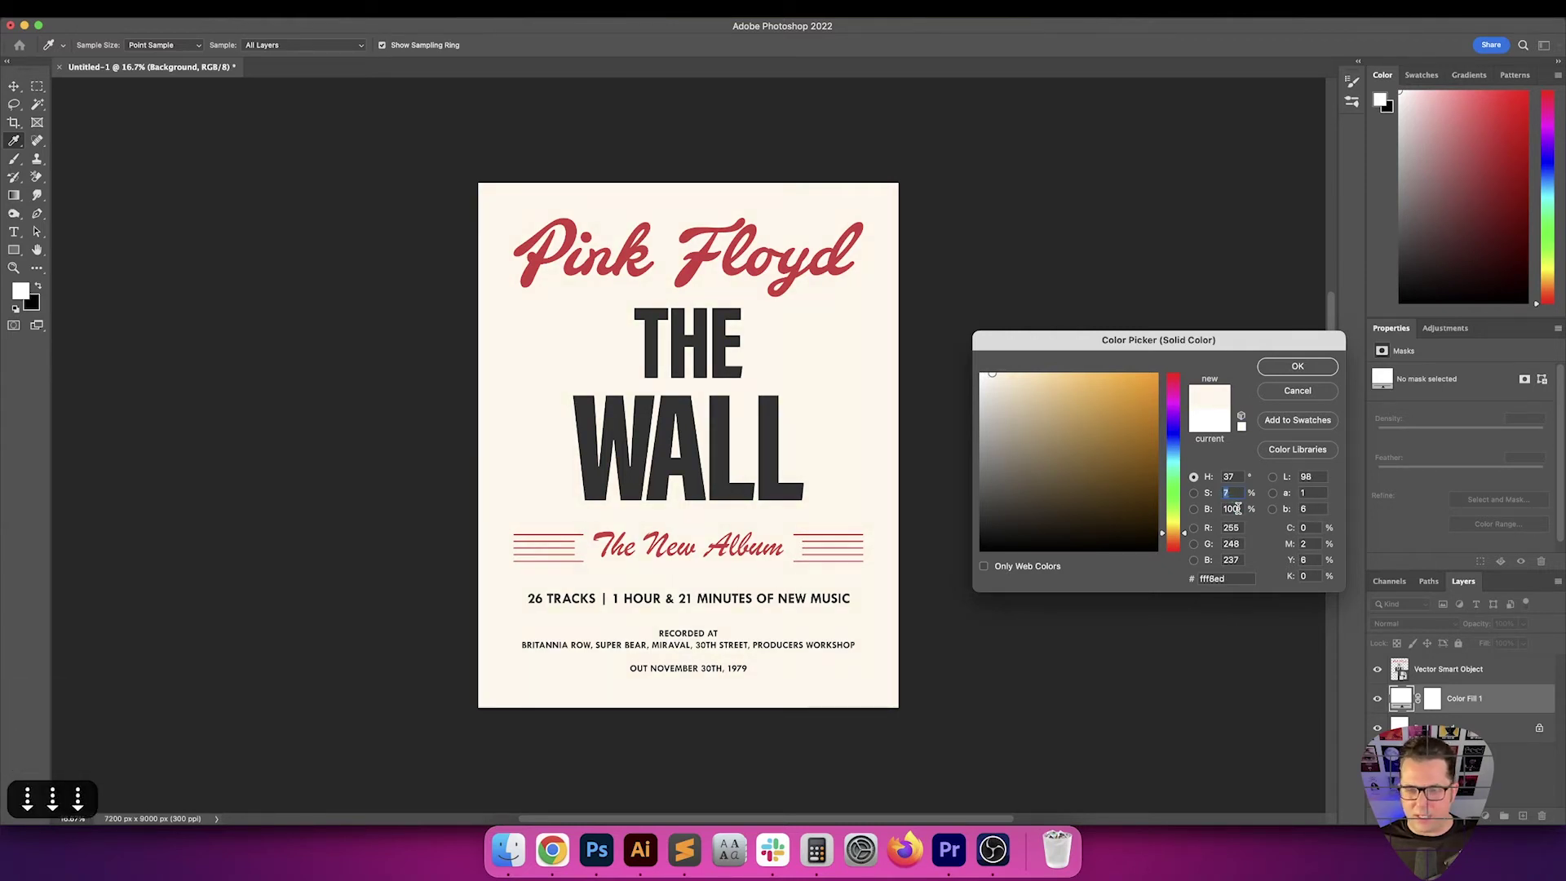
key("Down")
key("Up")
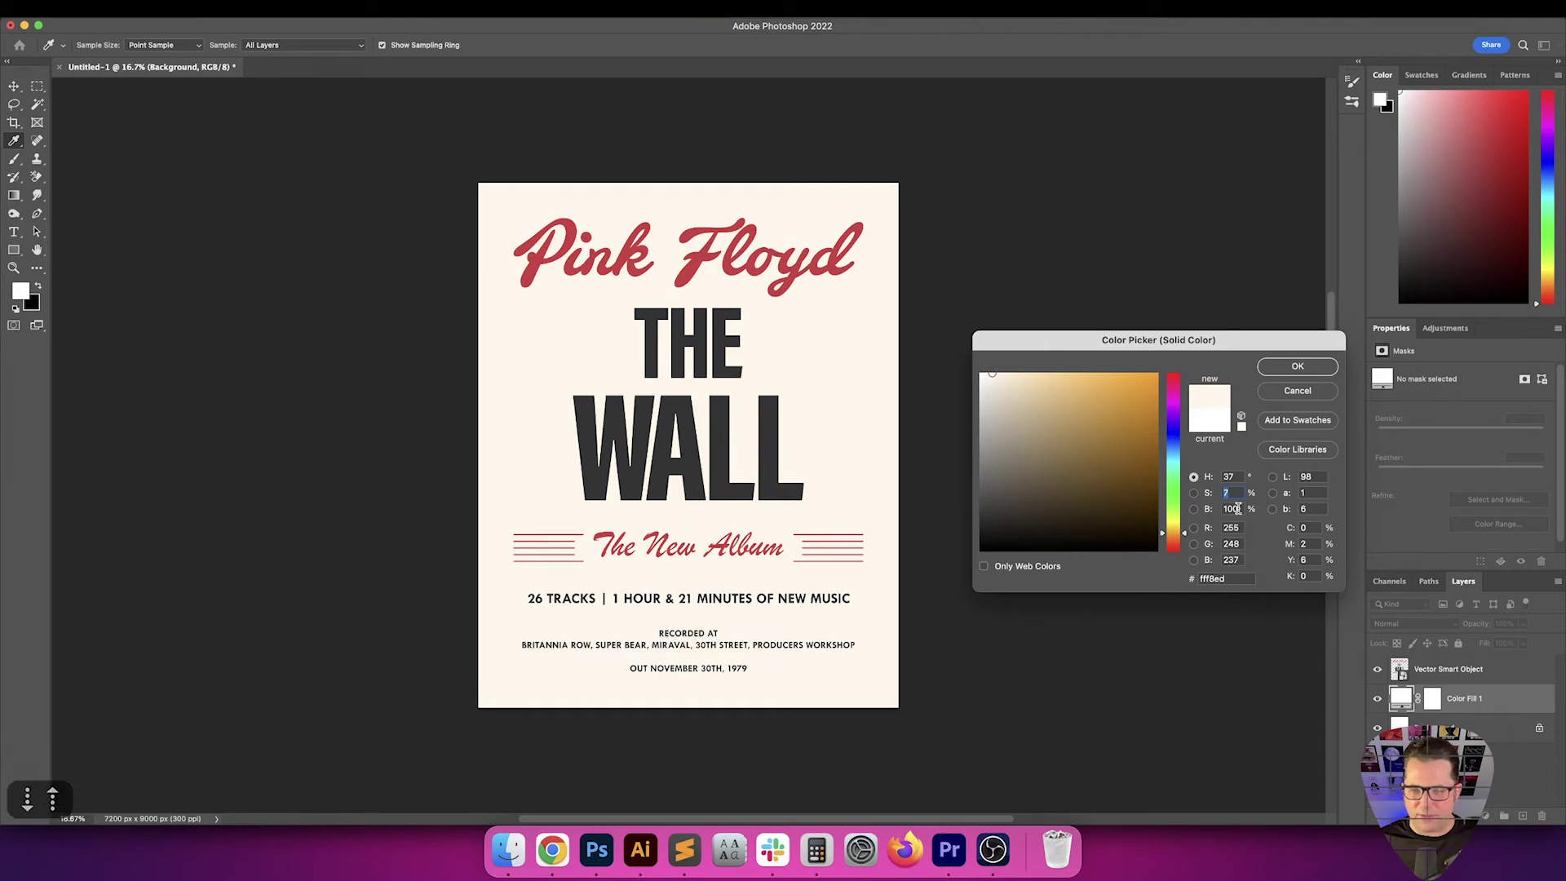
Shift the fill color's hue slightly from yellow toward orange and apply the color
key("Tab")
key("shift+Tab")
key("shift+Tab")
key("shift+Down")
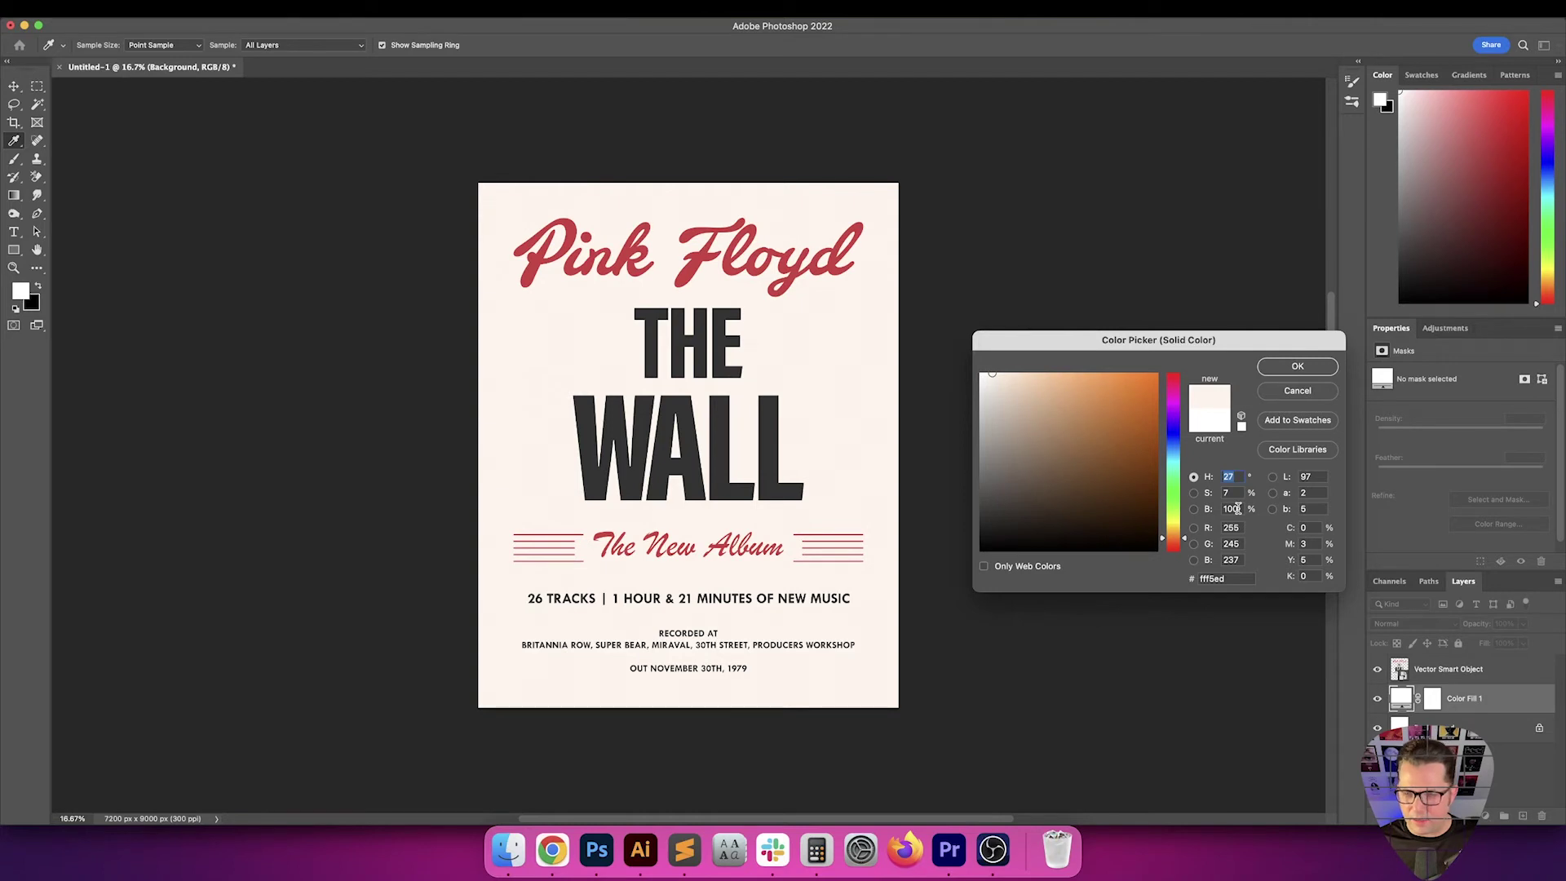
key("Up")
key("Up")
key("Up")
key("Up")
key("Up")
key("Up")
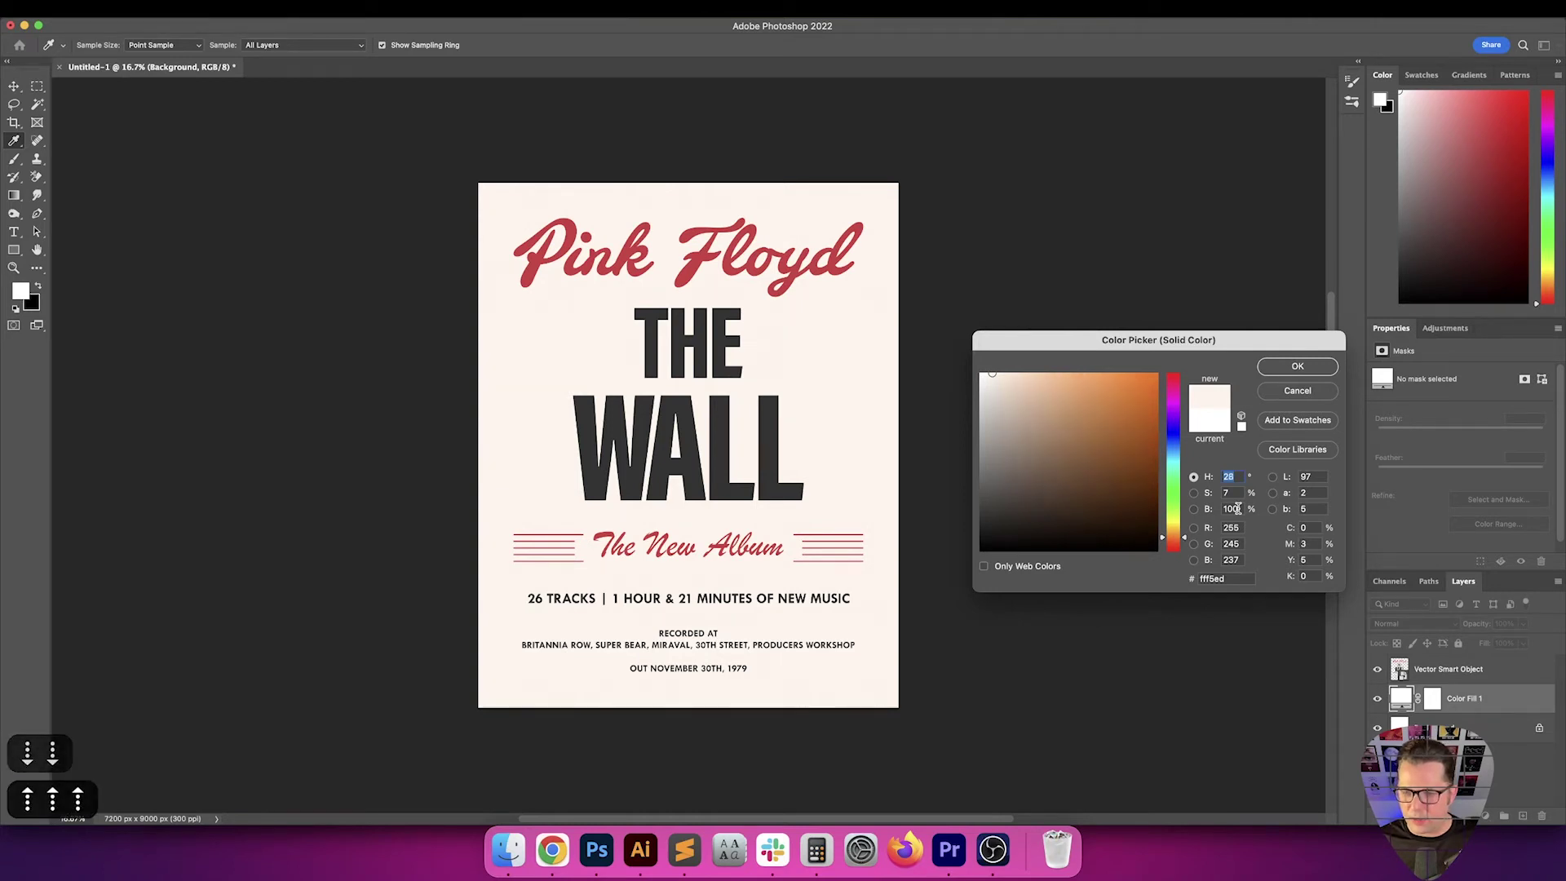
key("Down")
key("Return")
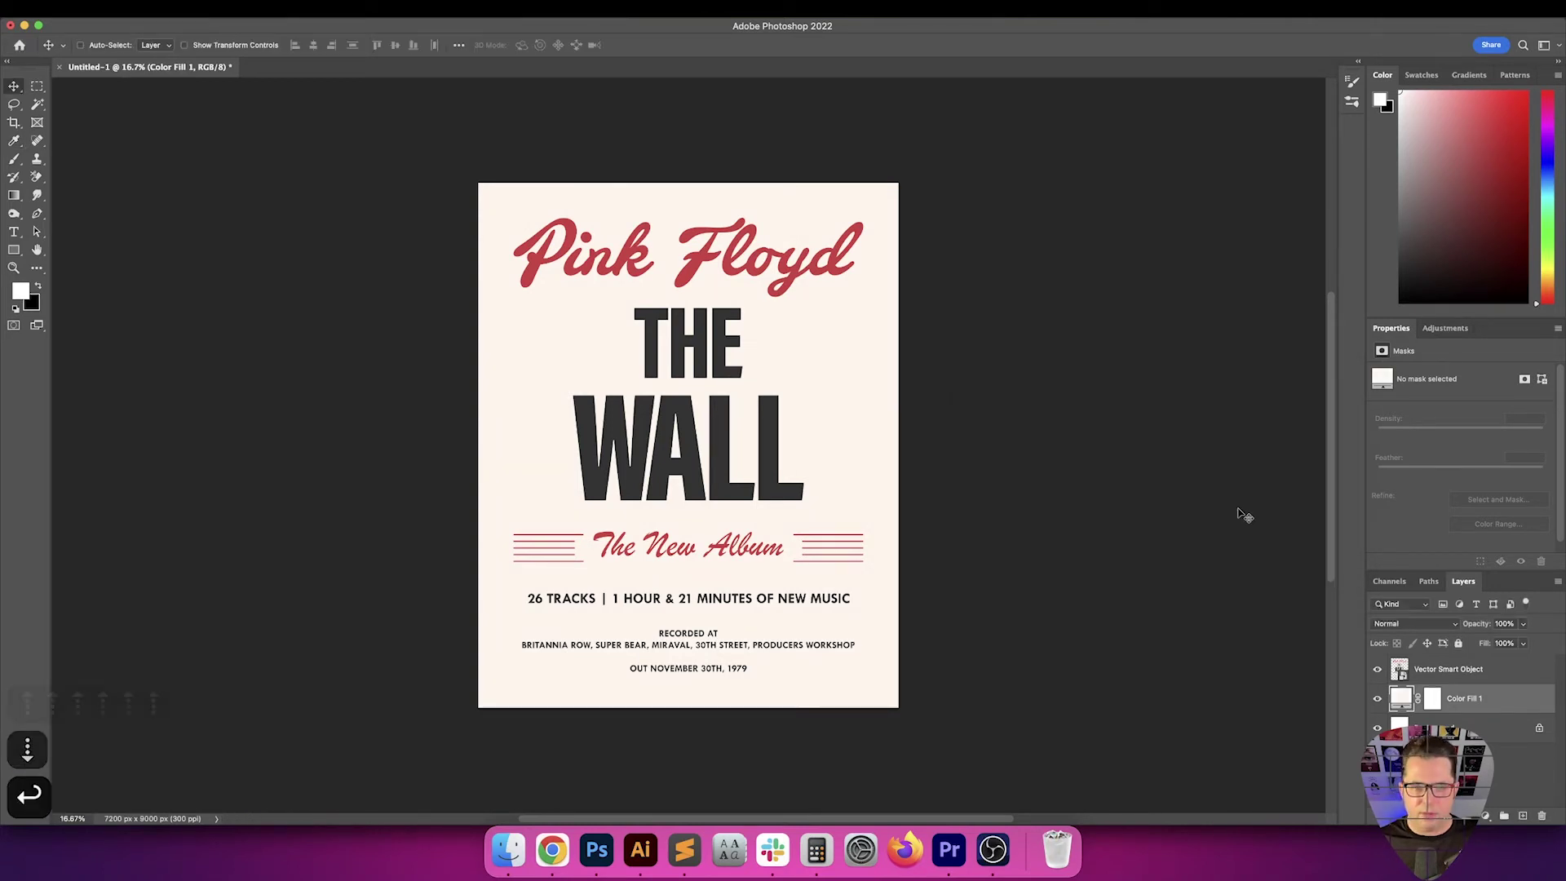
key("v")
key("super+equal")
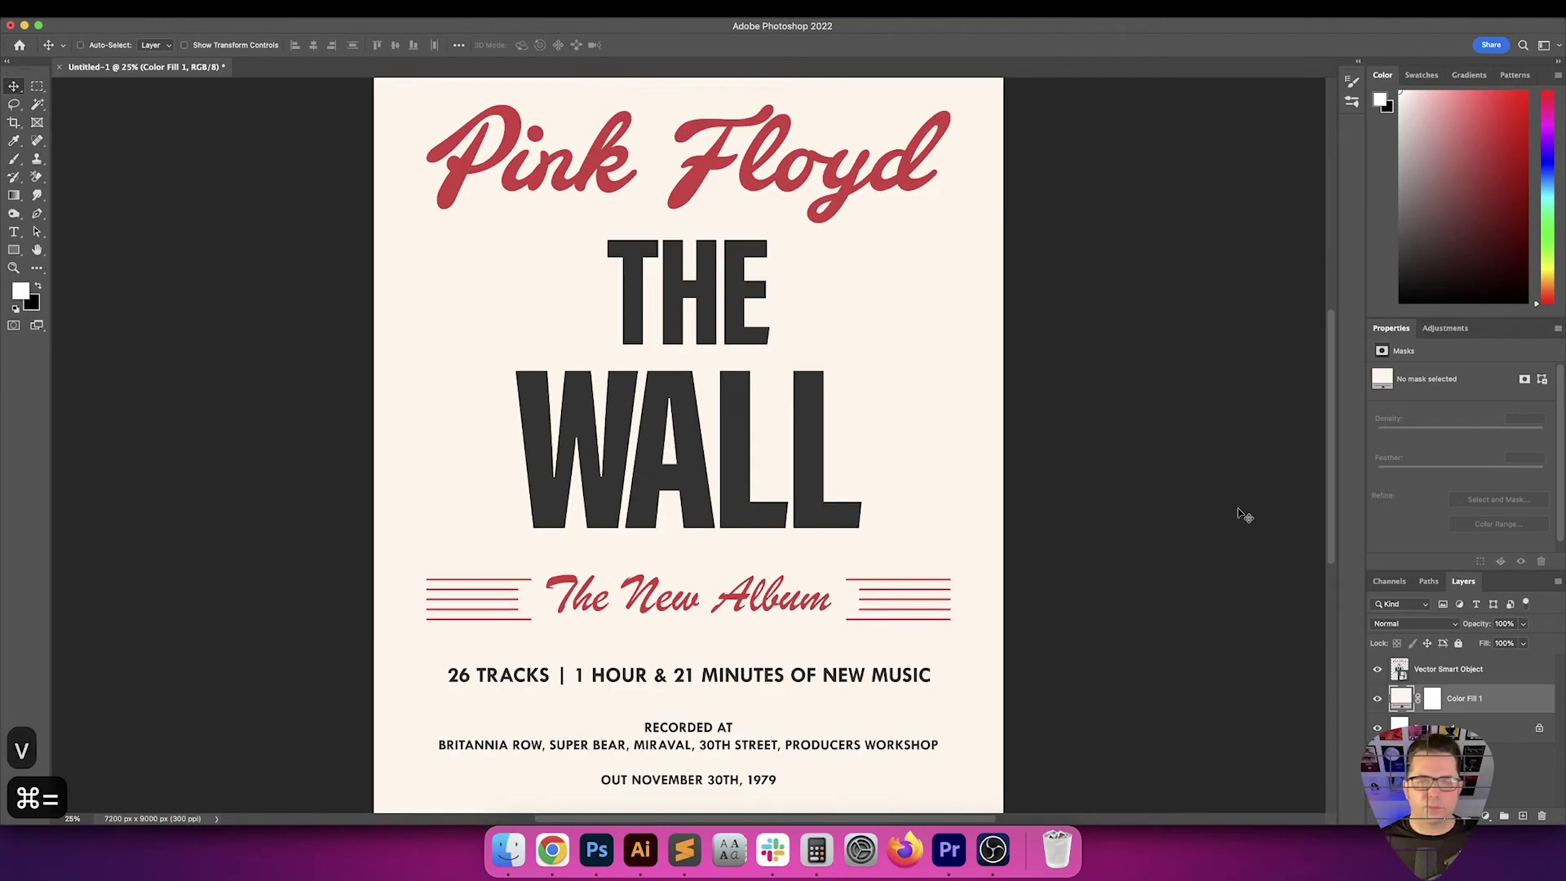
left_click_drag(958, 451, 954, 493)
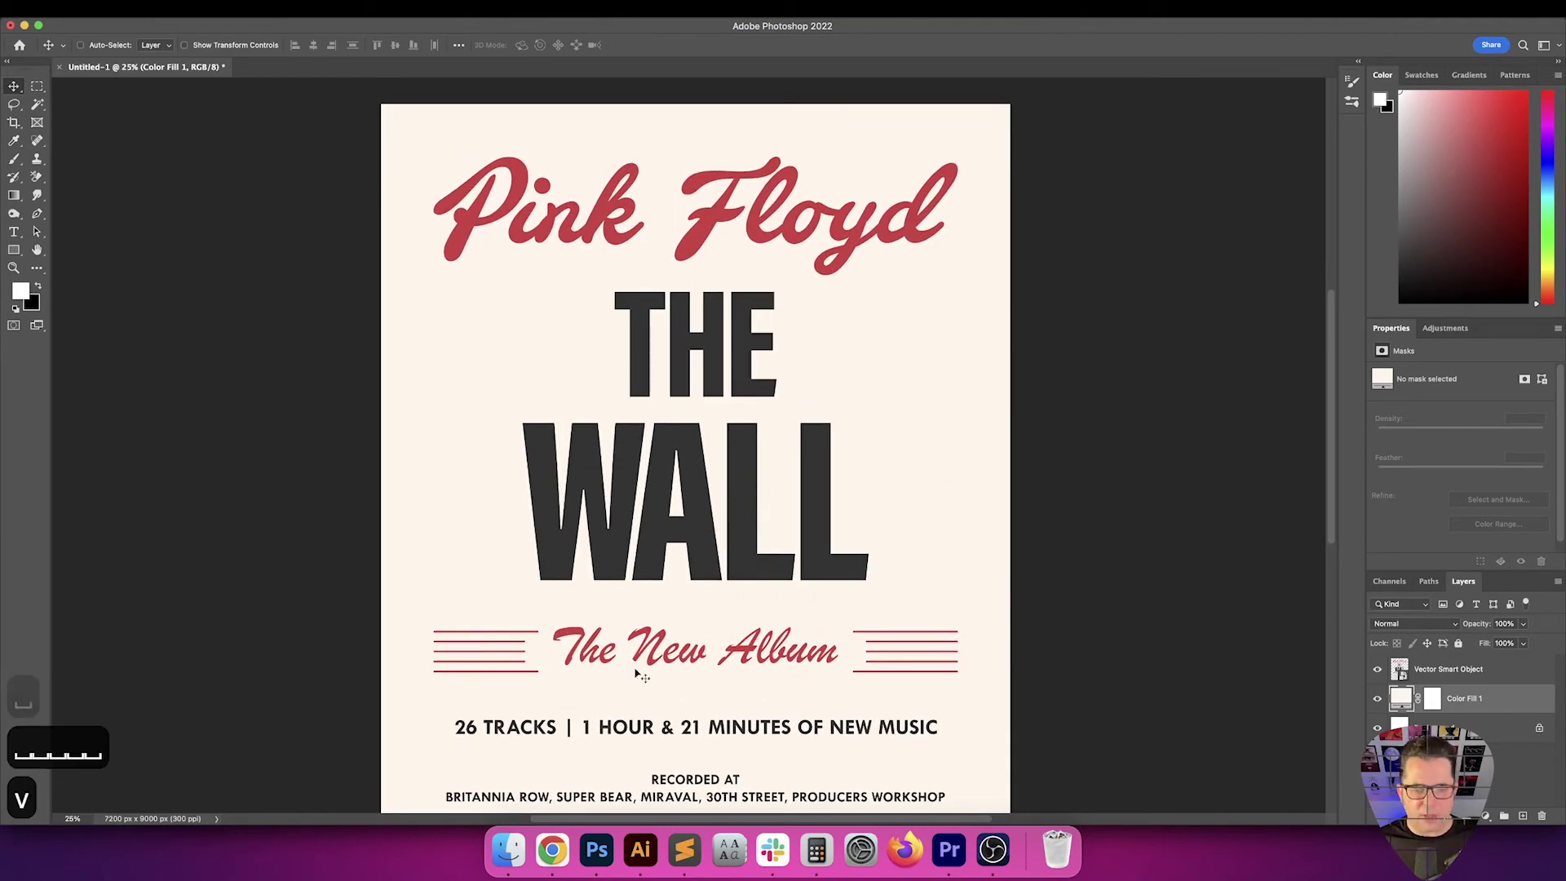
Switch to Finder and open the Patterns & Overlay folder inside Design Resources
left_click(507, 854)
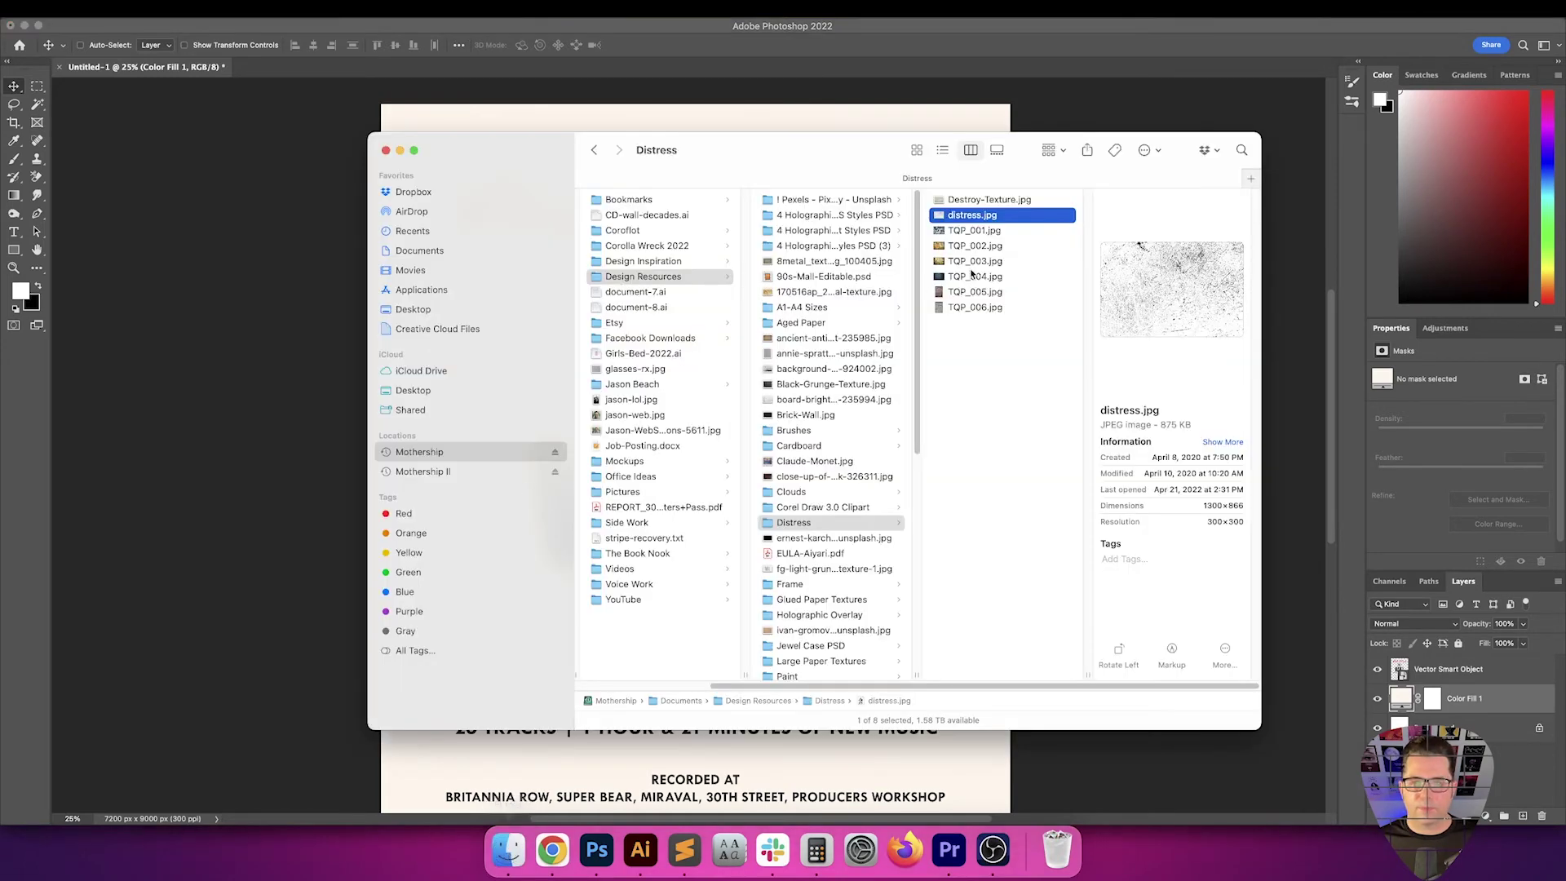
left_click_drag(799, 145, 745, 130)
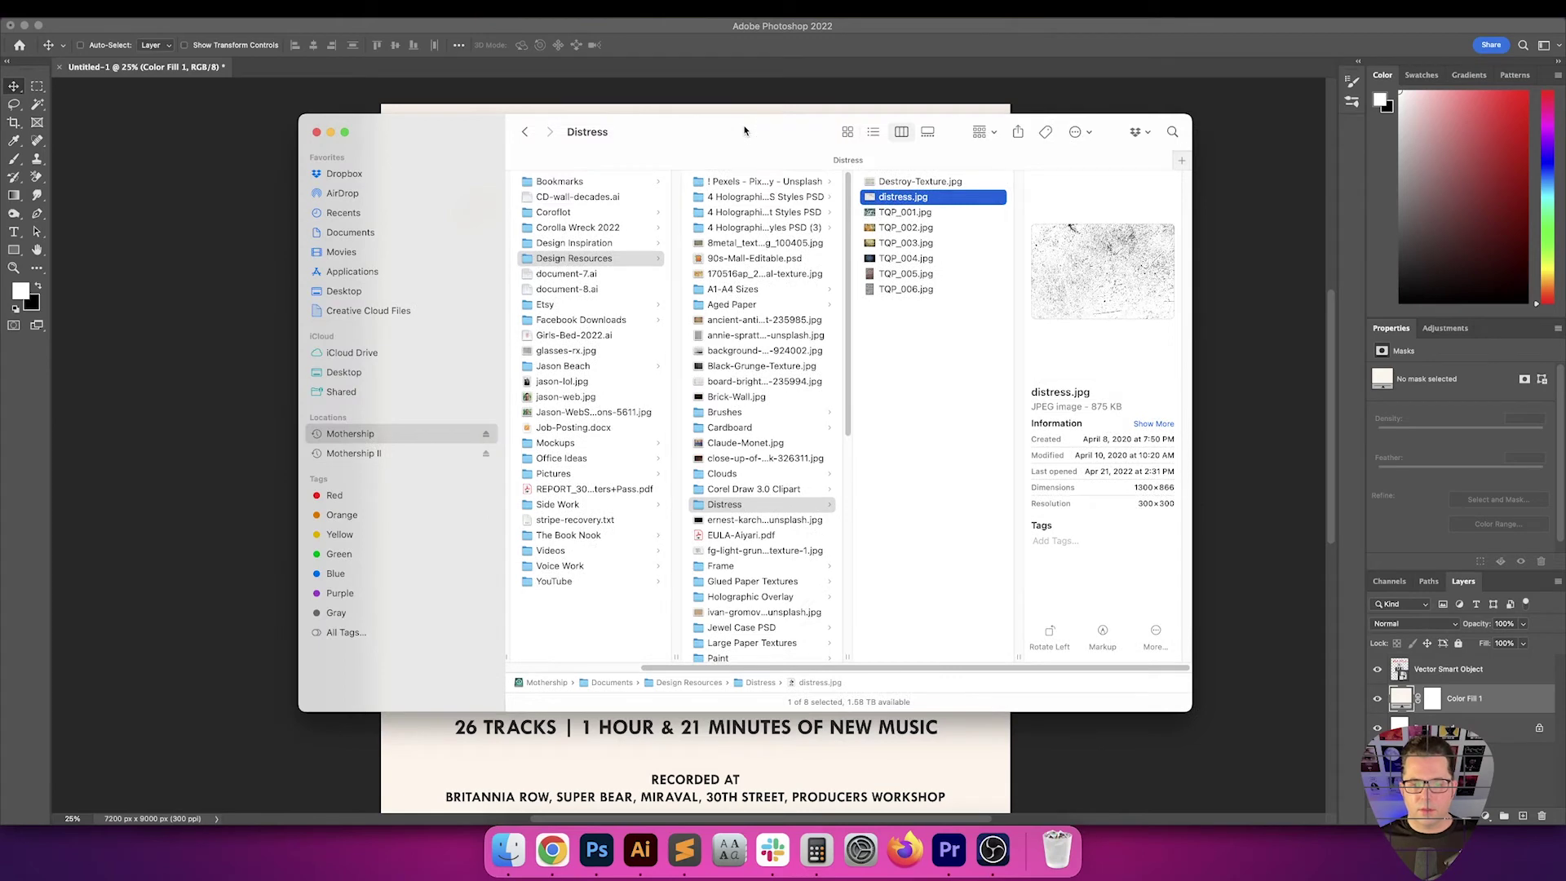
key("Left")
key("Down")
key("Down")
key("Down")
key("Down")
key("Down")
type("pap")
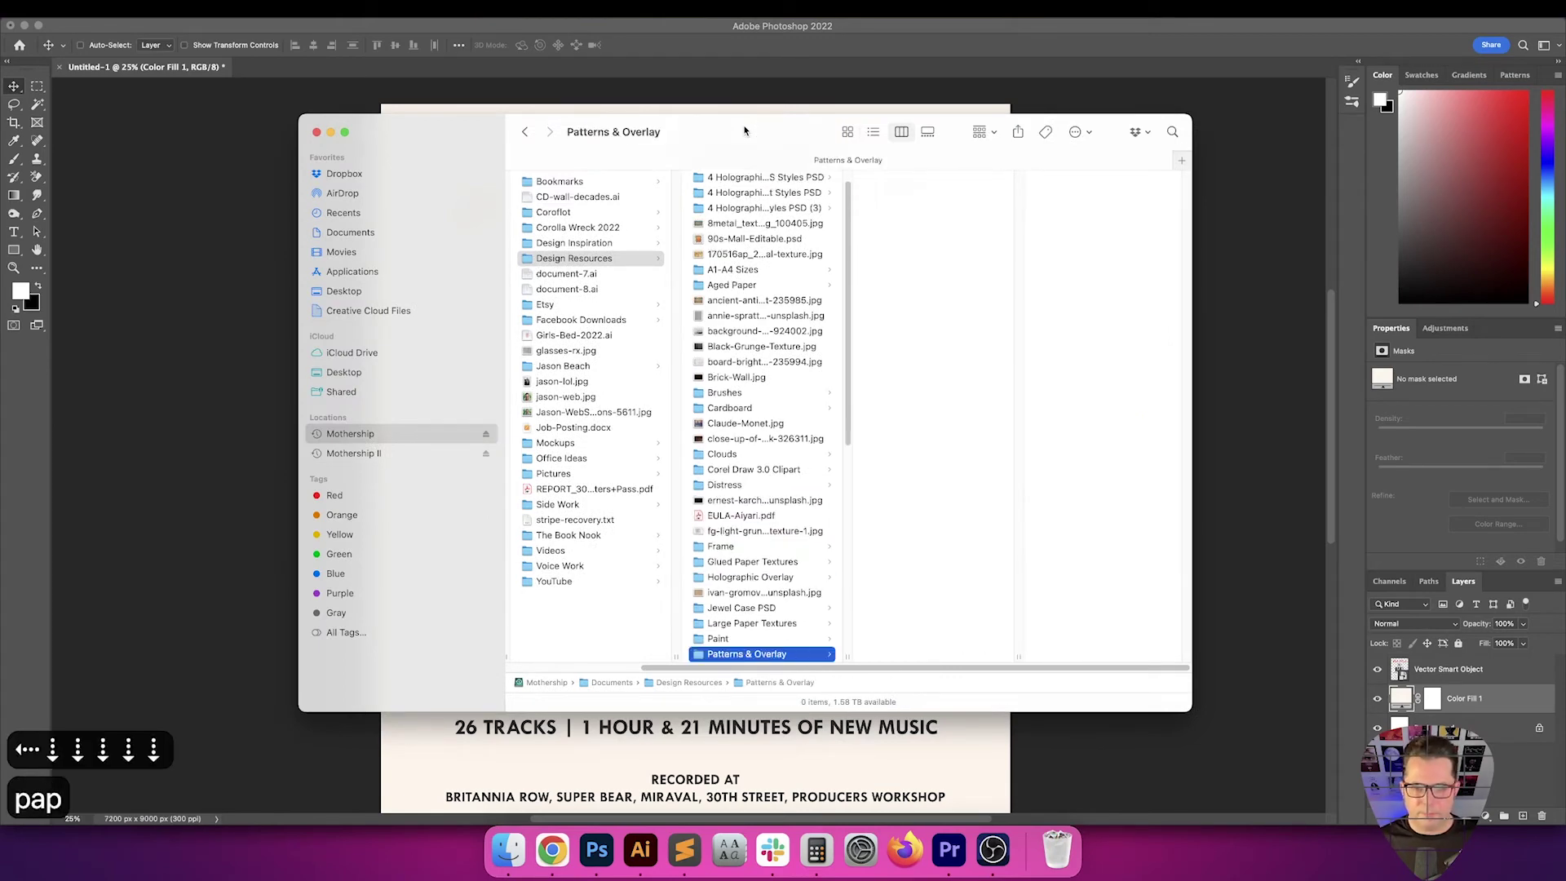
key("Right")
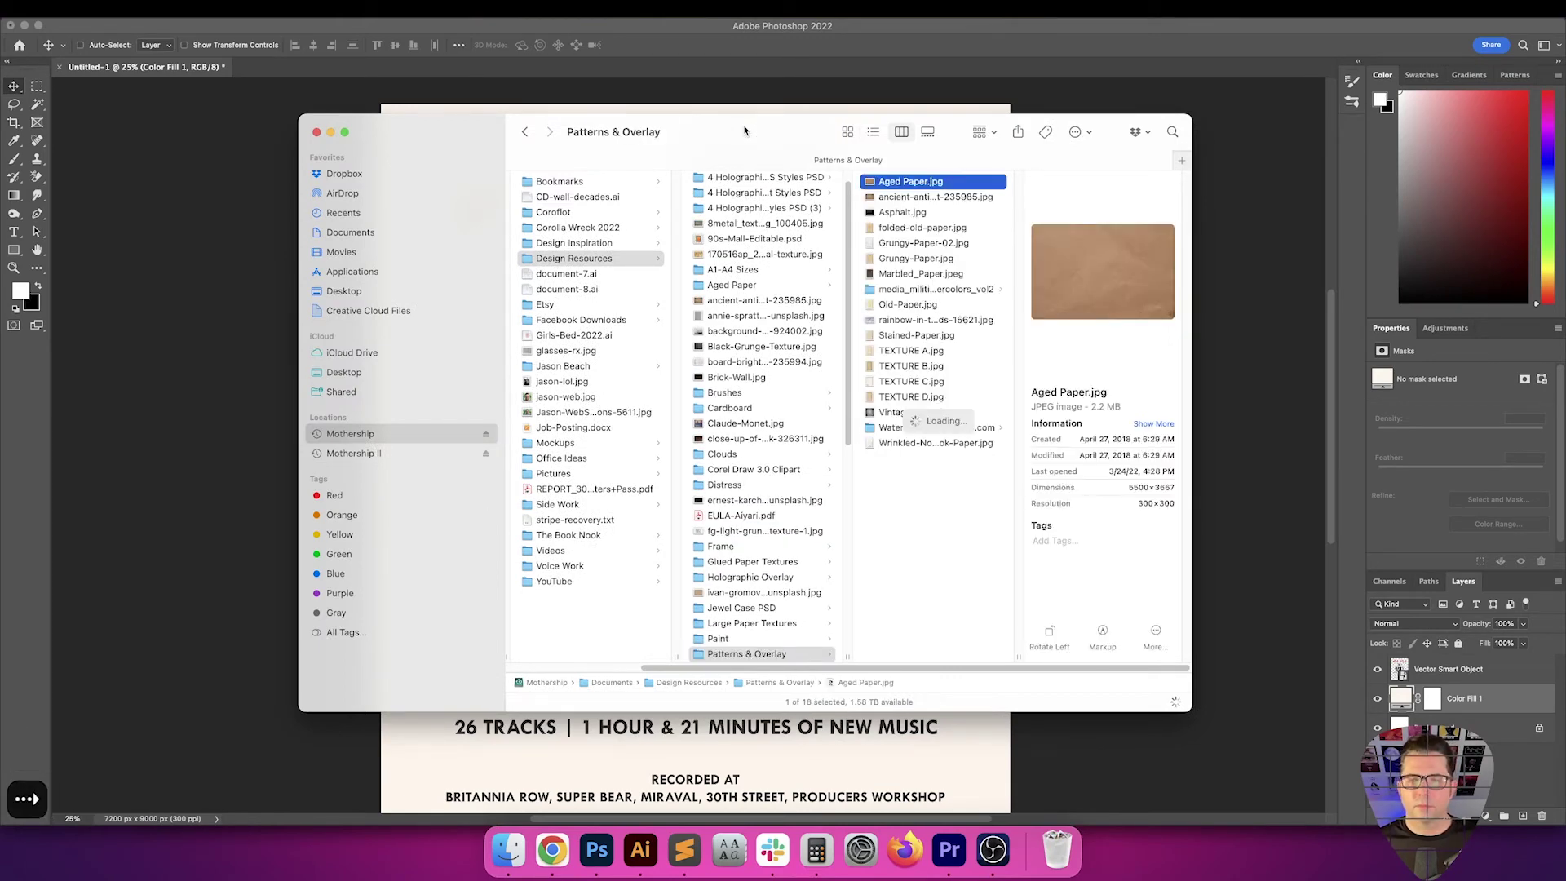
left_click_drag(744, 131, 708, 79)
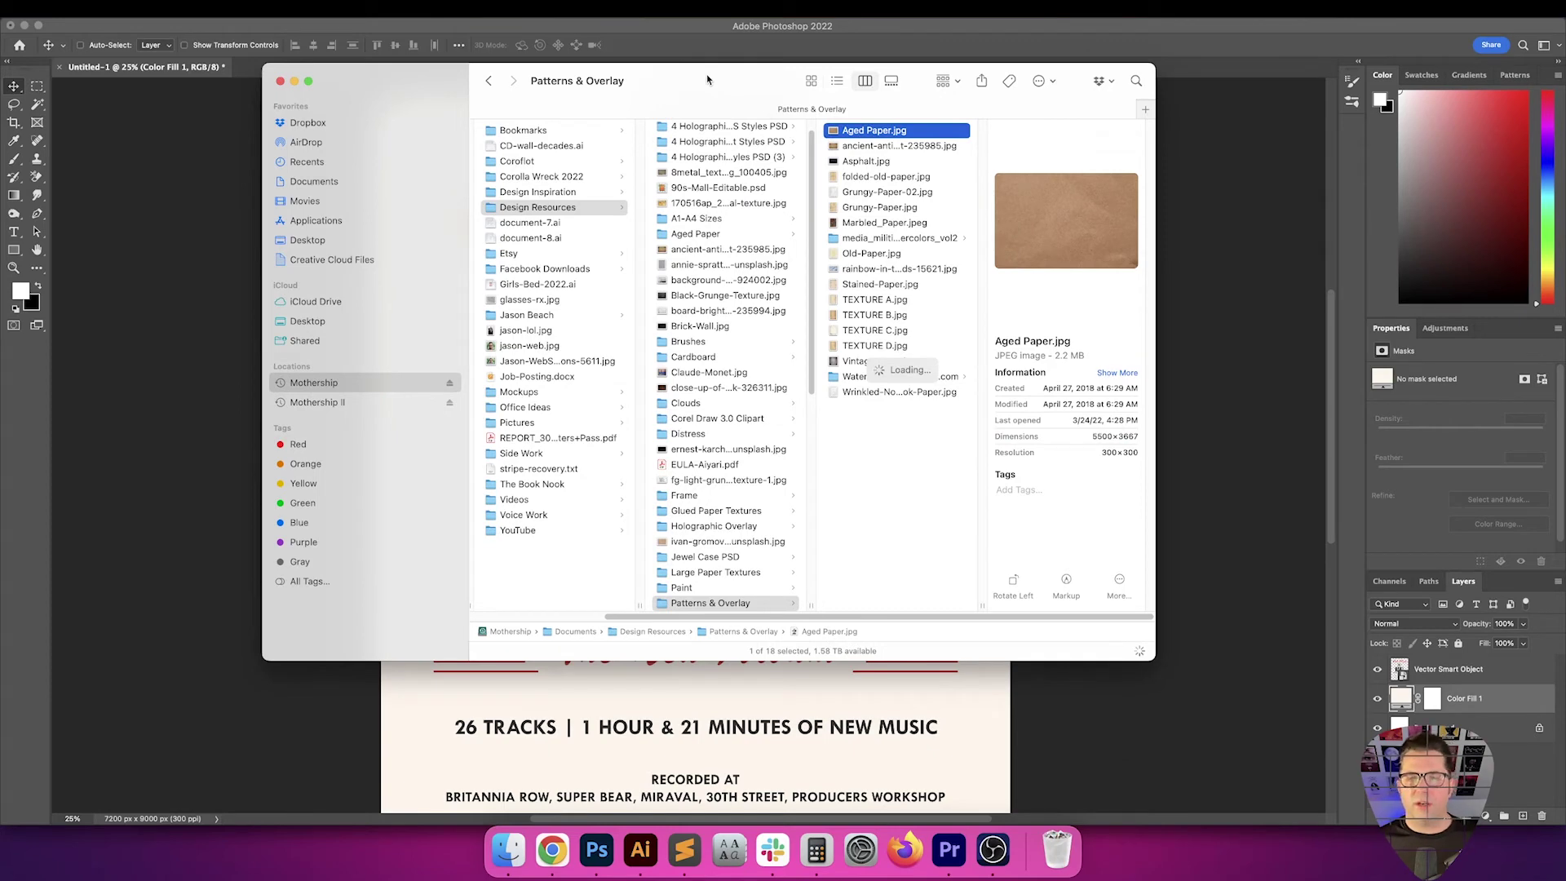
Preview the texture images in the Patterns & Overlay folder from Aged Paper.jpg through Marbled_Paper.jpeg
key("space")
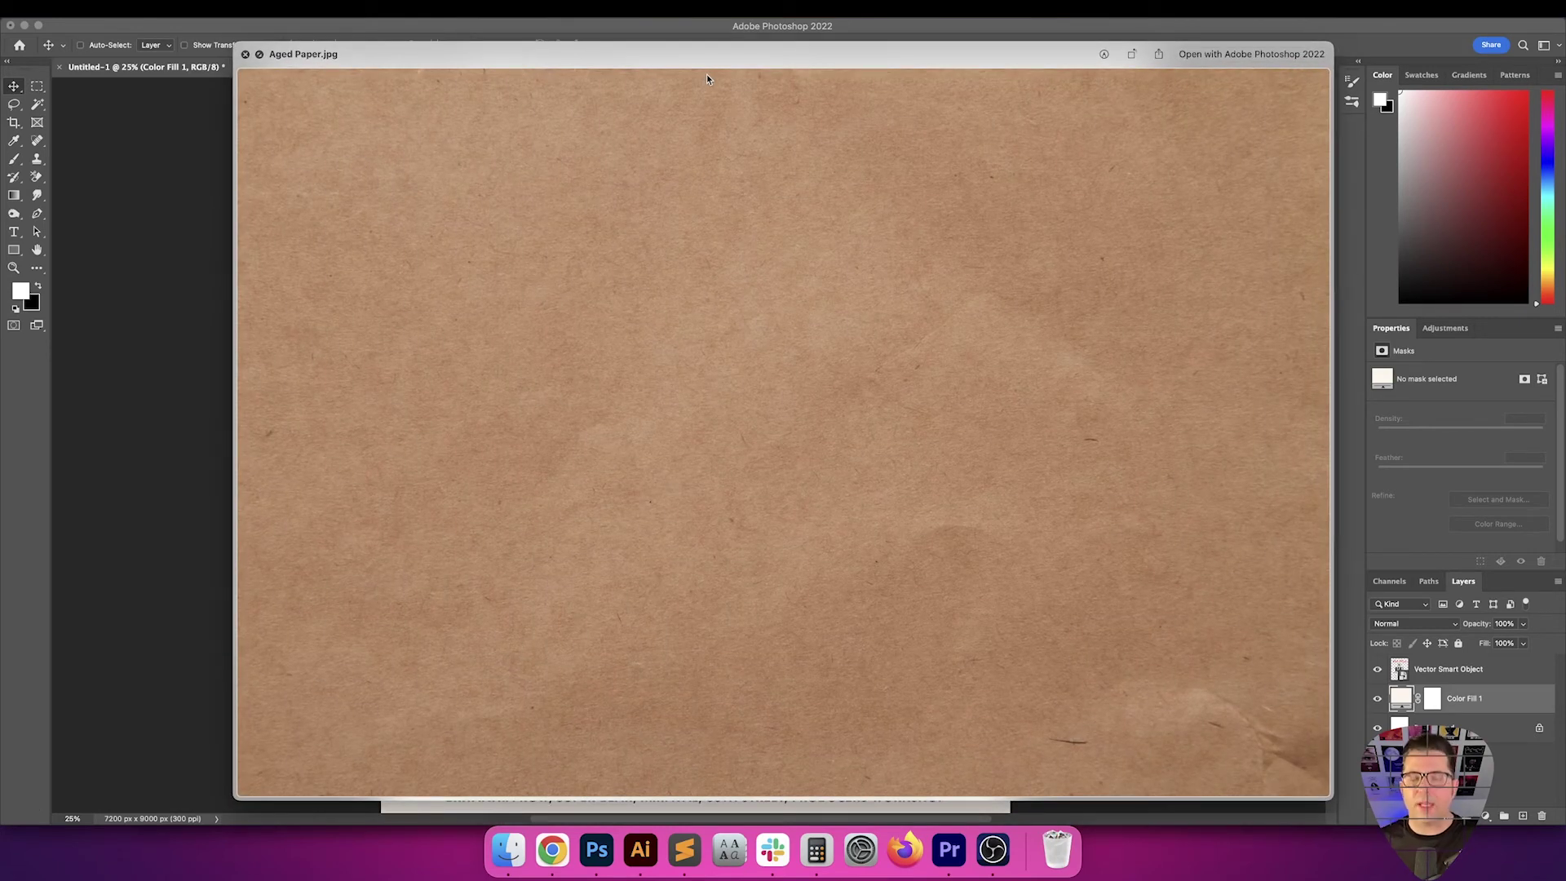
key("Down")
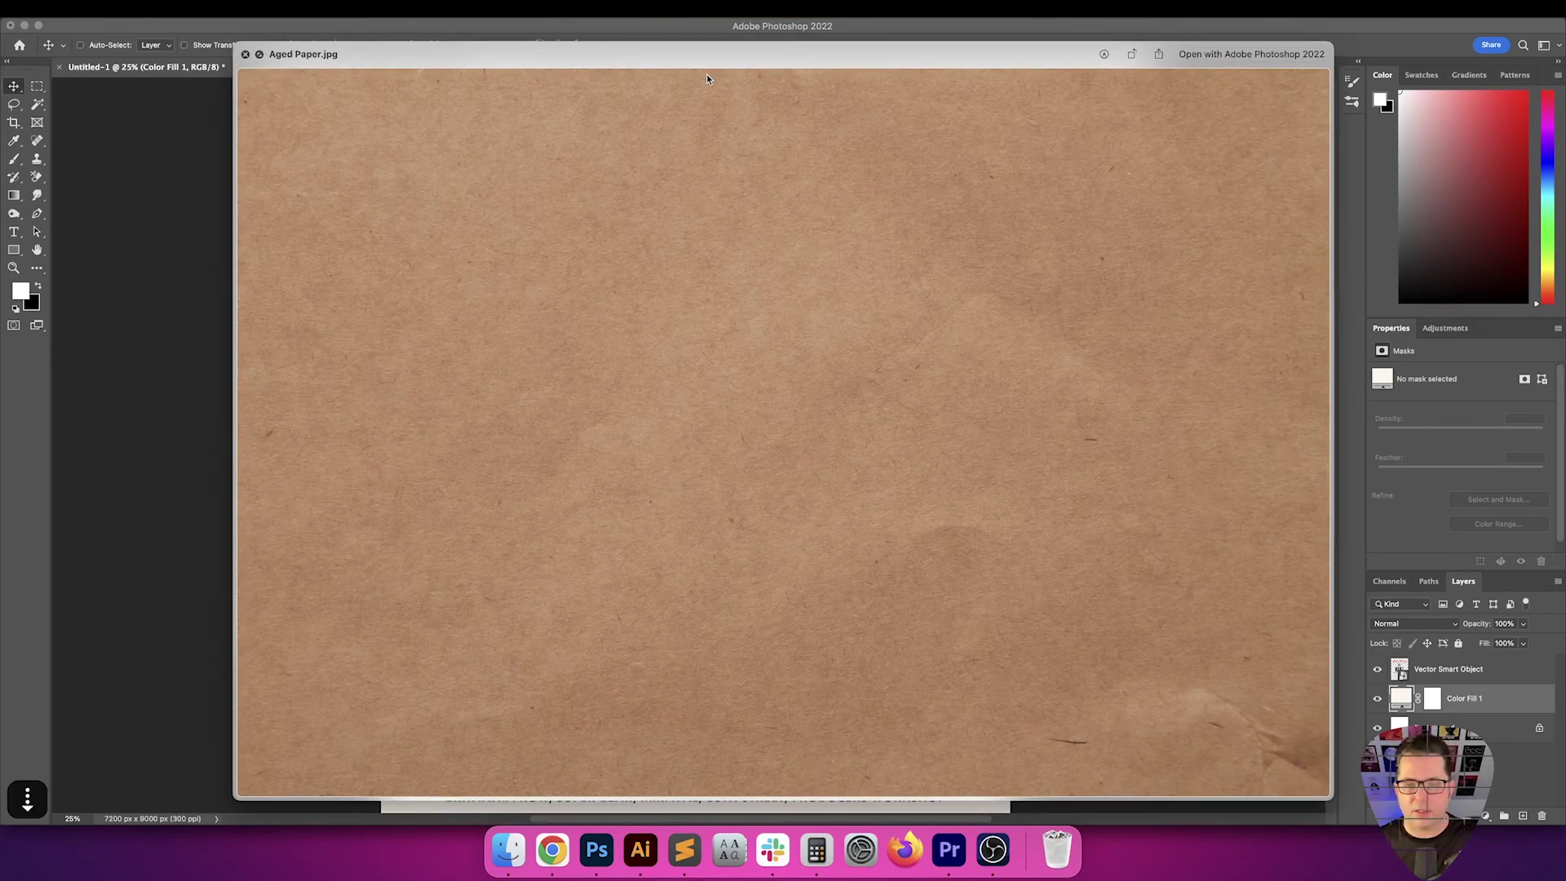
key("Down")
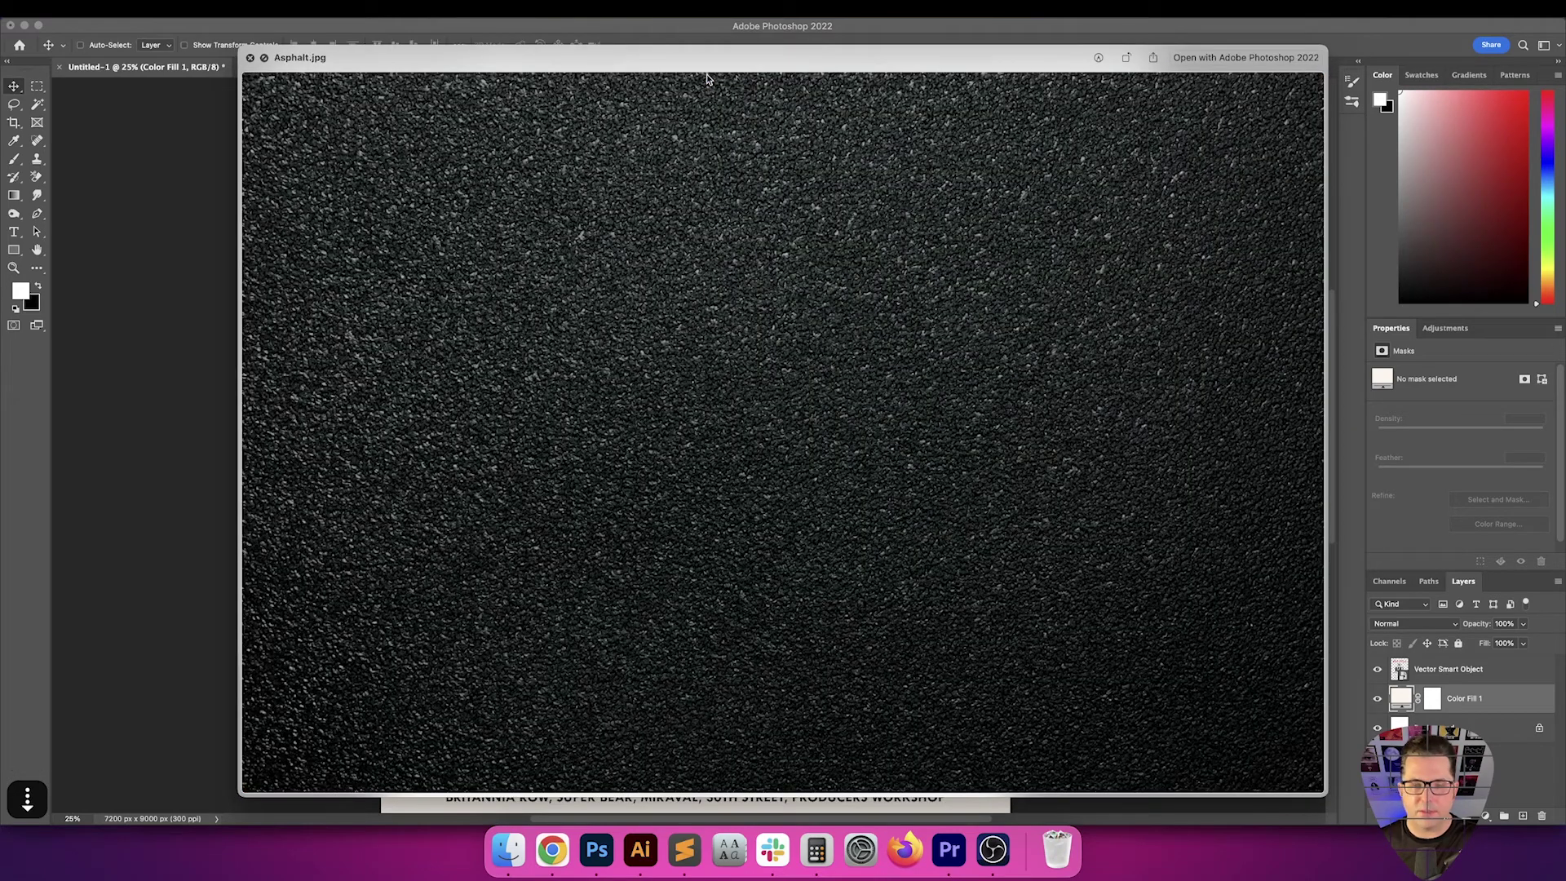
key("Down")
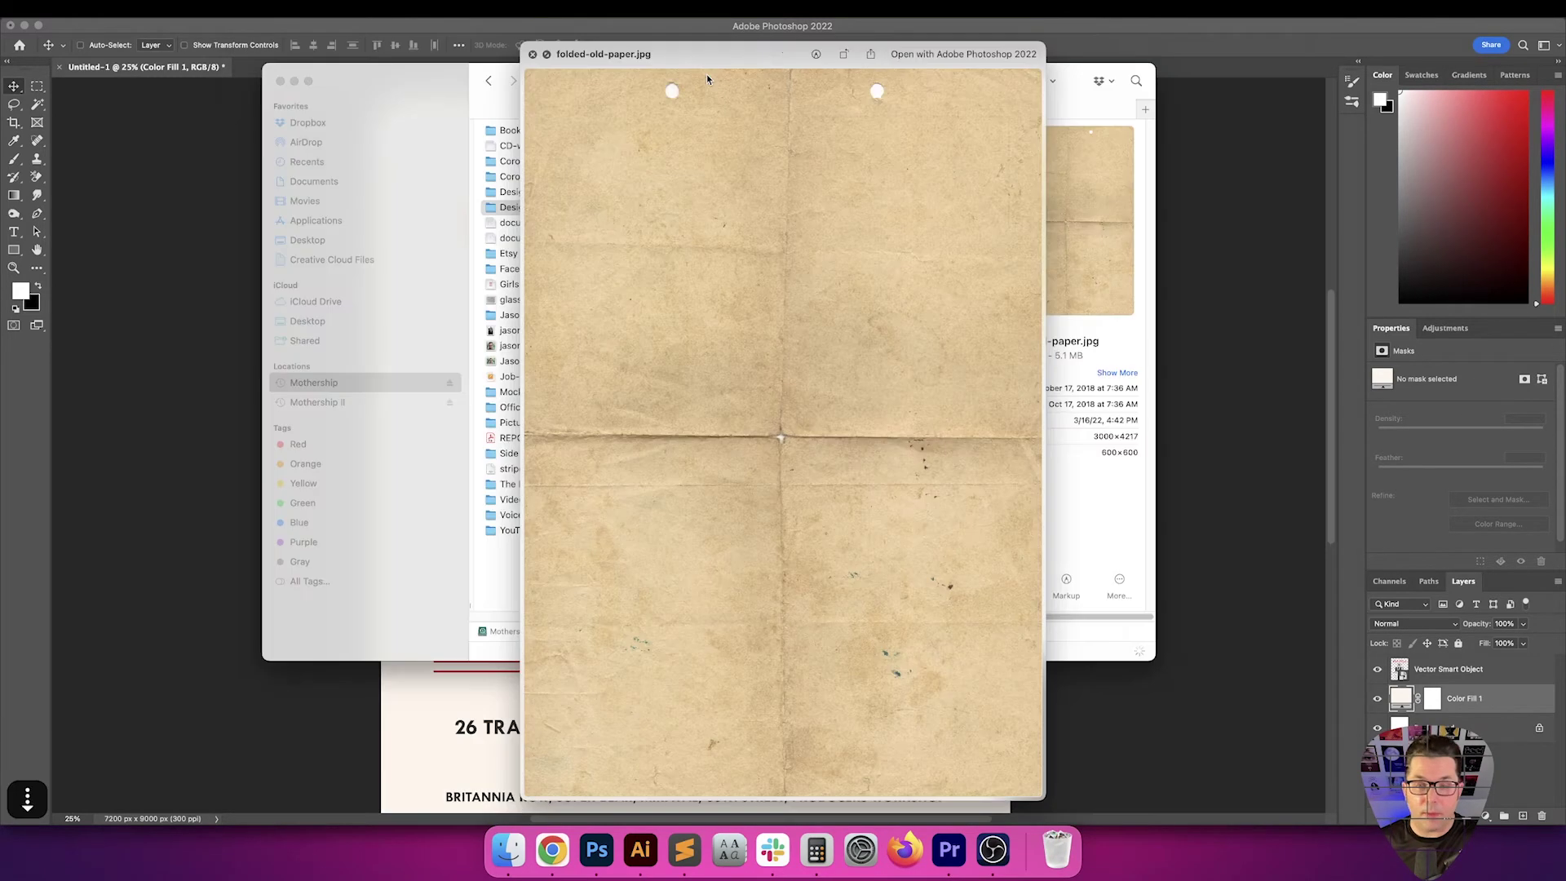
key("Down")
key("Down")
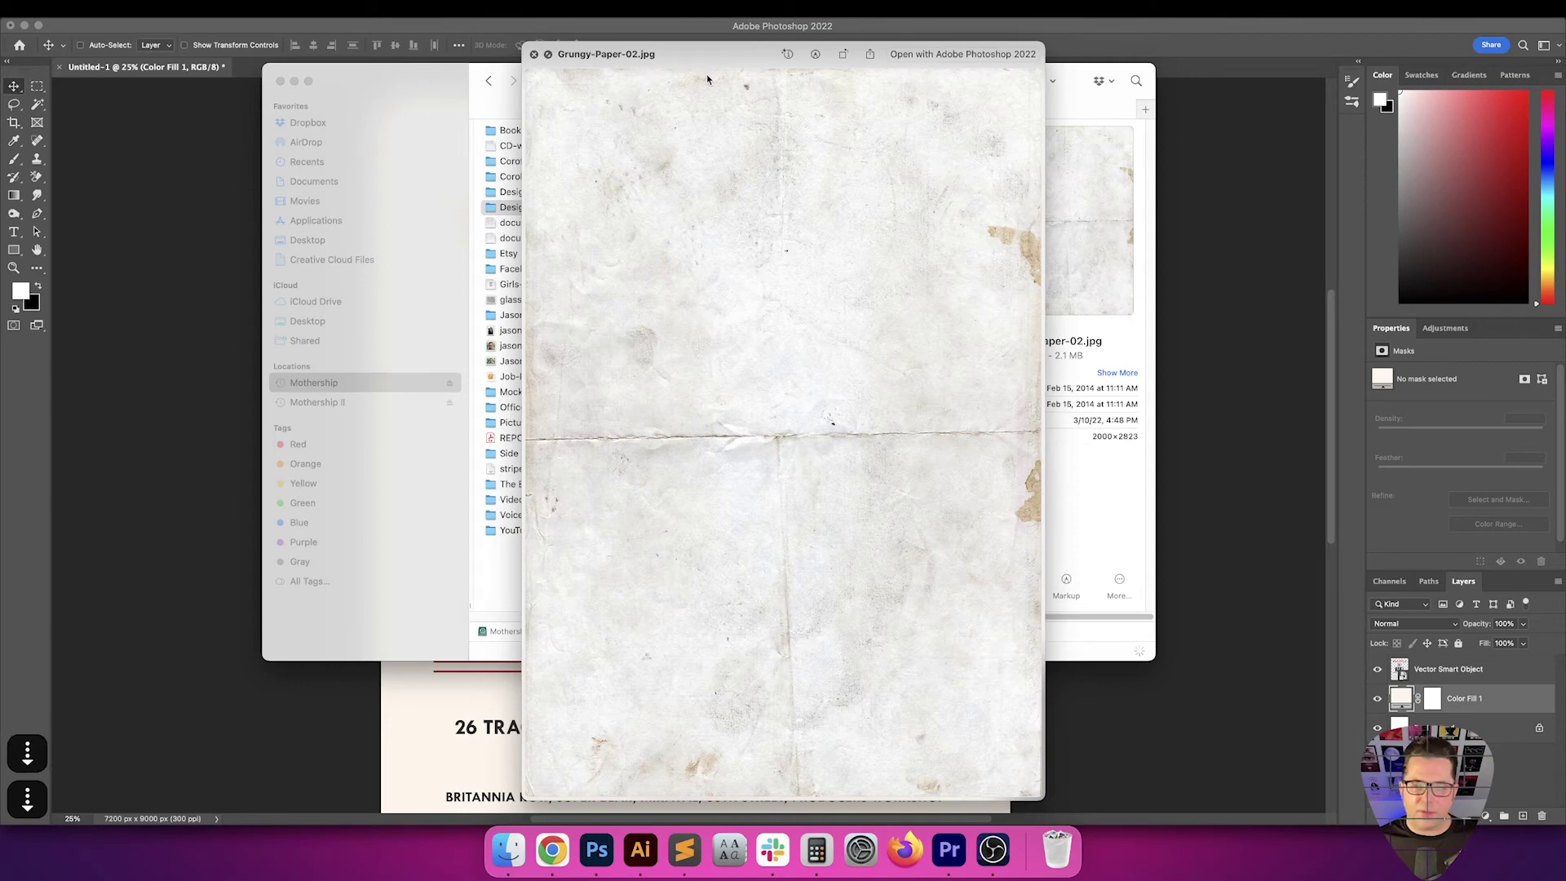
key("Down")
key("Down")
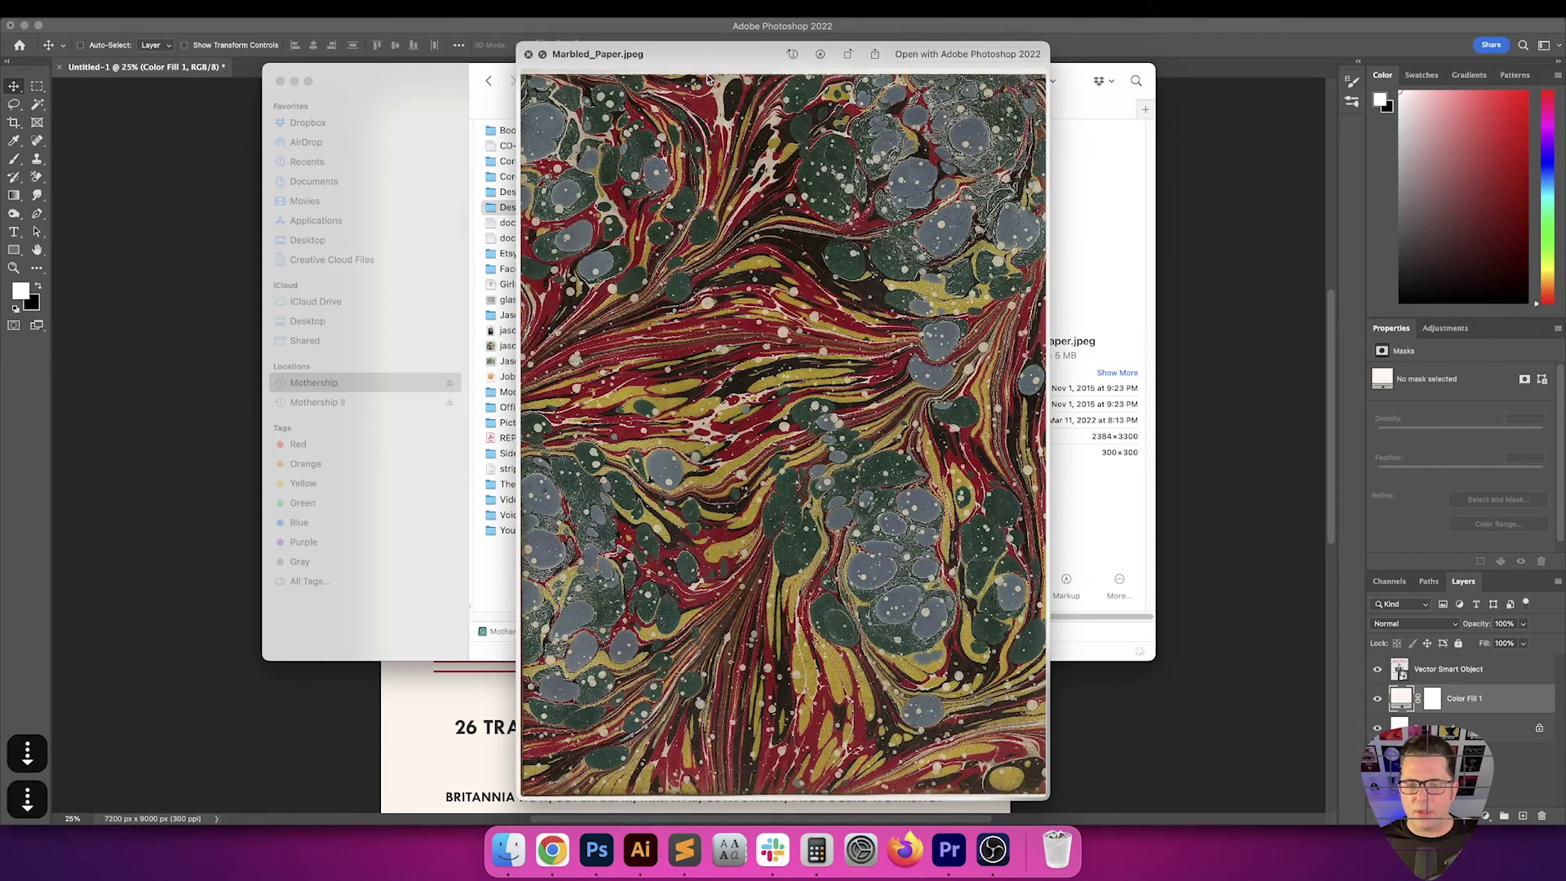
key("space")
Find dirty-old-cardboard-texture-4.jpg in the Cardboard folder and open it in Photoshop
key("Left")
type("ca")
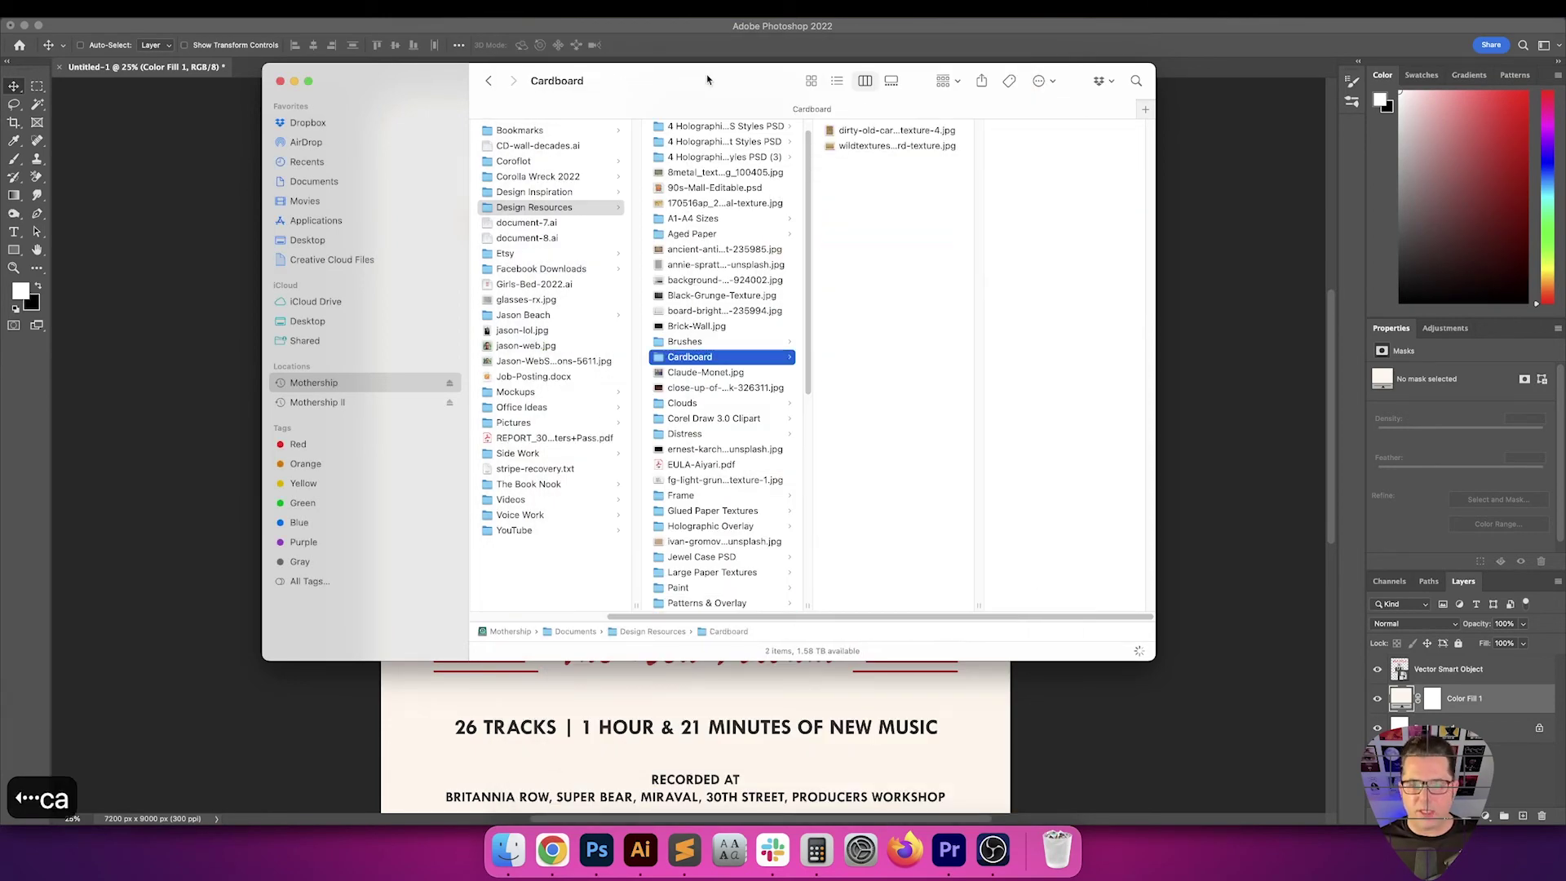
key("Right")
key("Down")
key("Up")
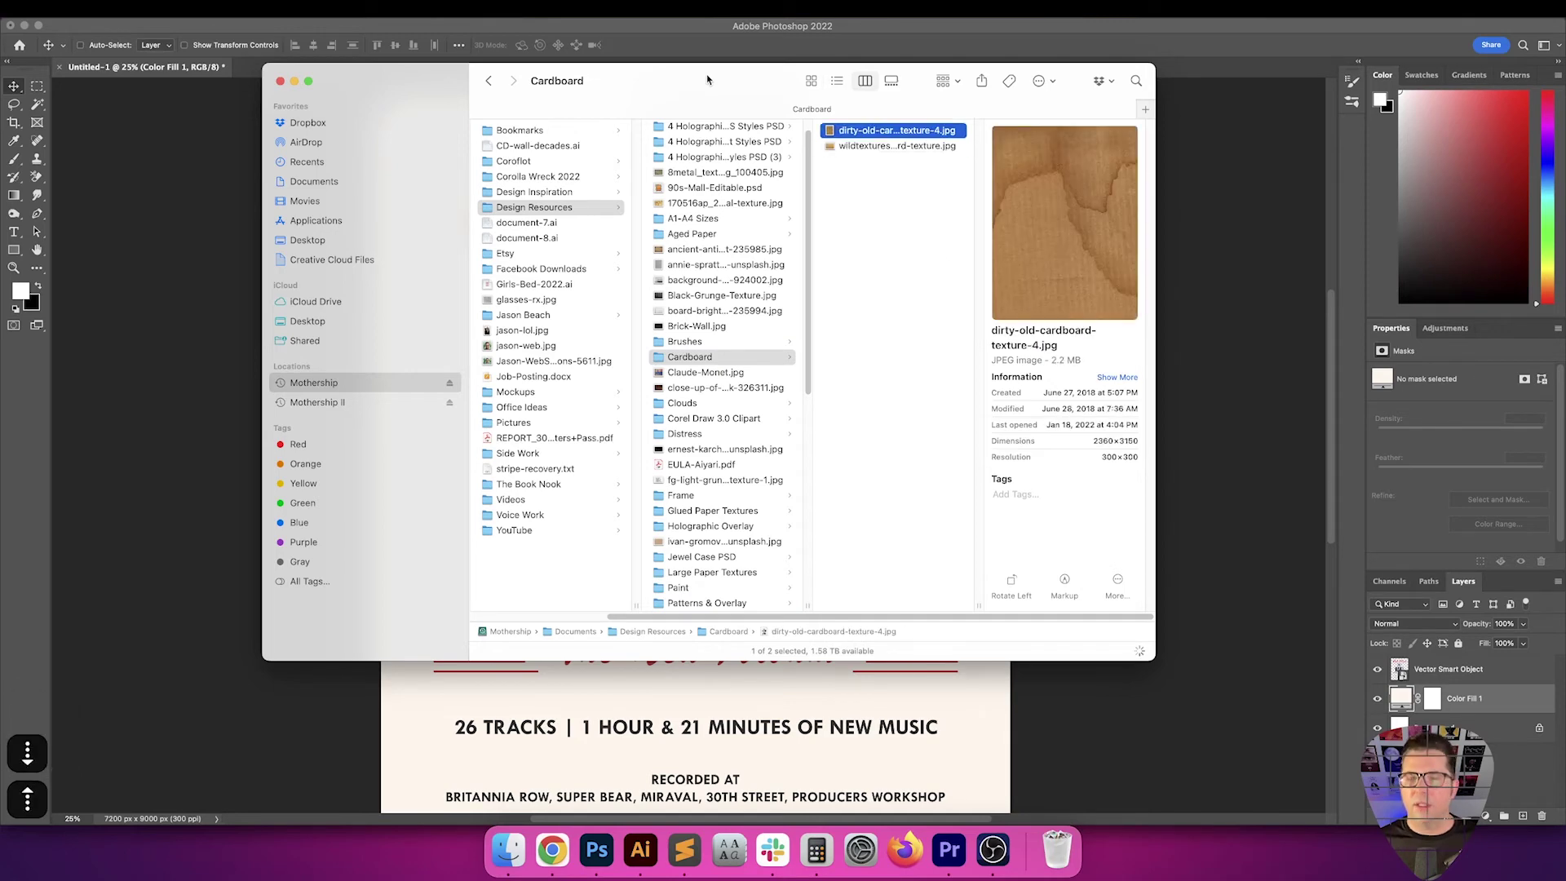
key("super+Tab")
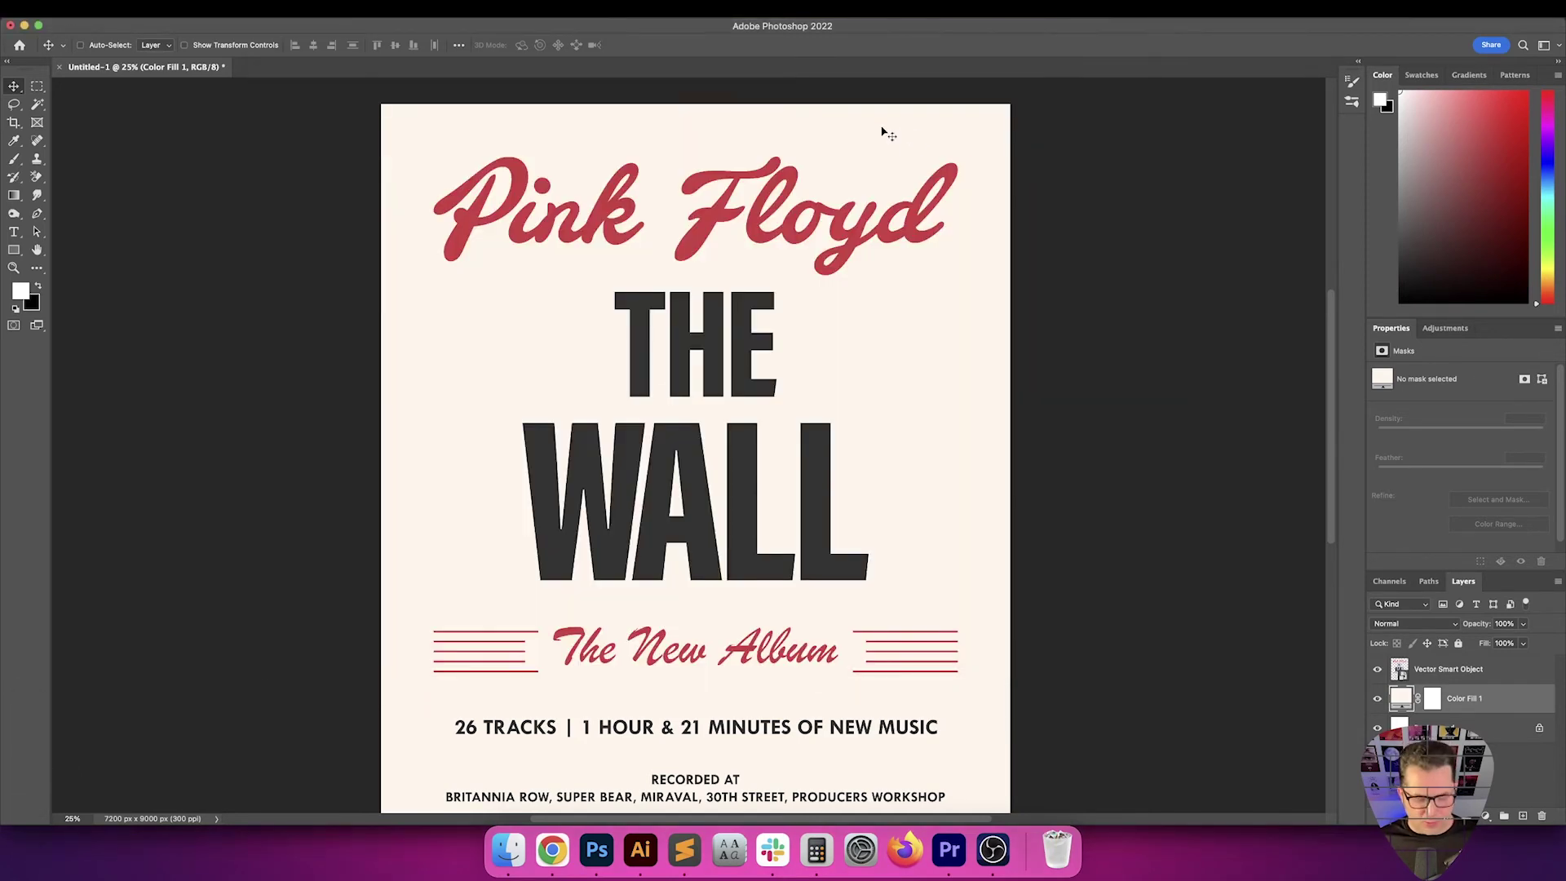
key("v")
key("v")
key("v")
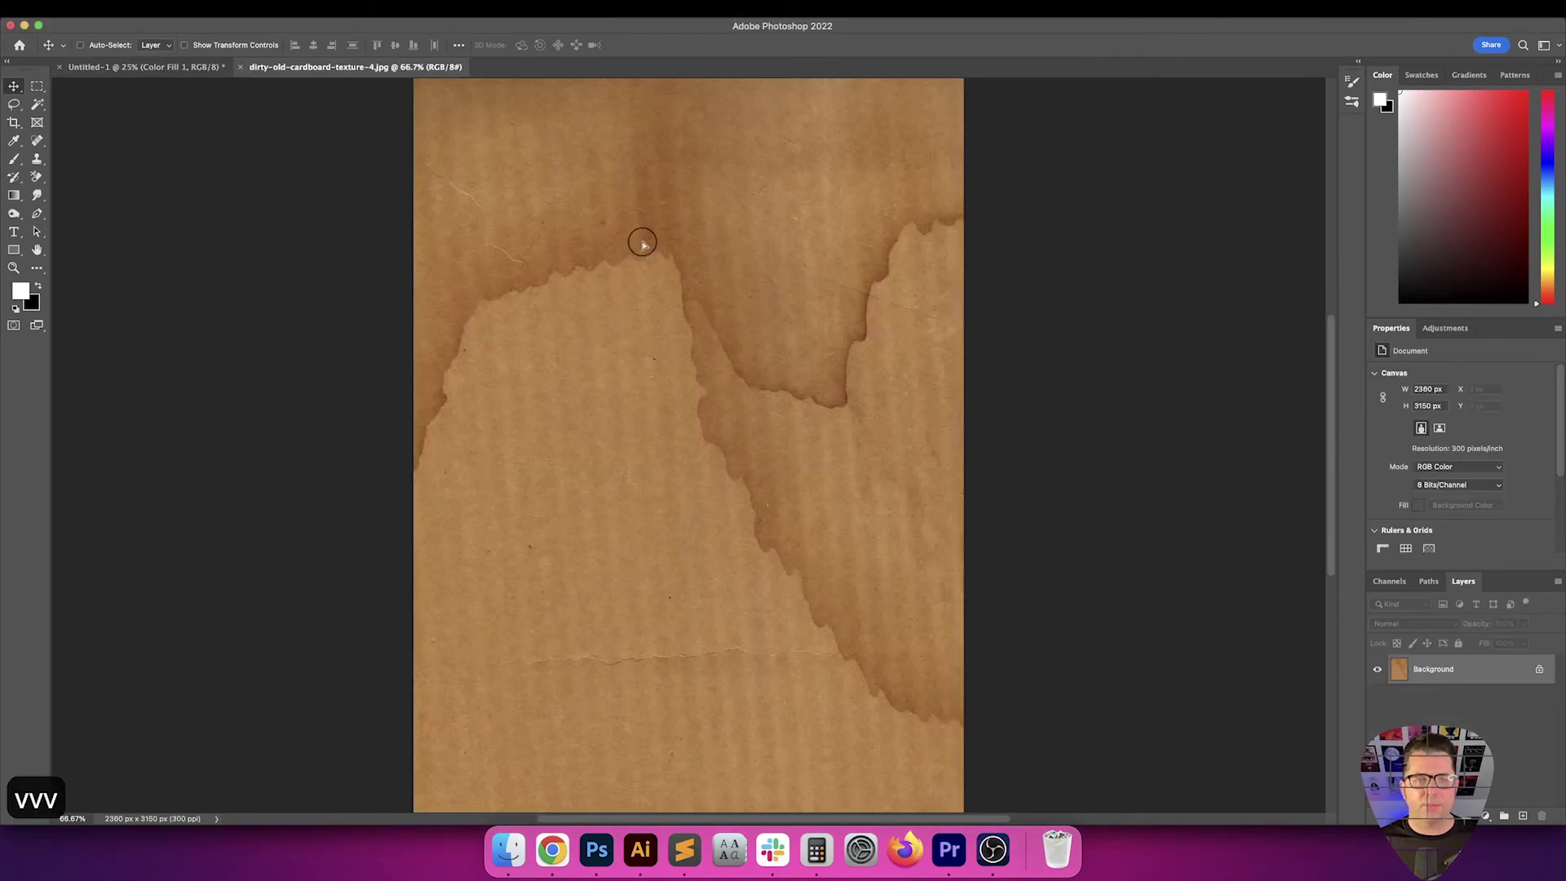
Copy the cardboard texture into the poster document and bring its layer to the top of the stack
left_click_drag(643, 243, 667, 337)
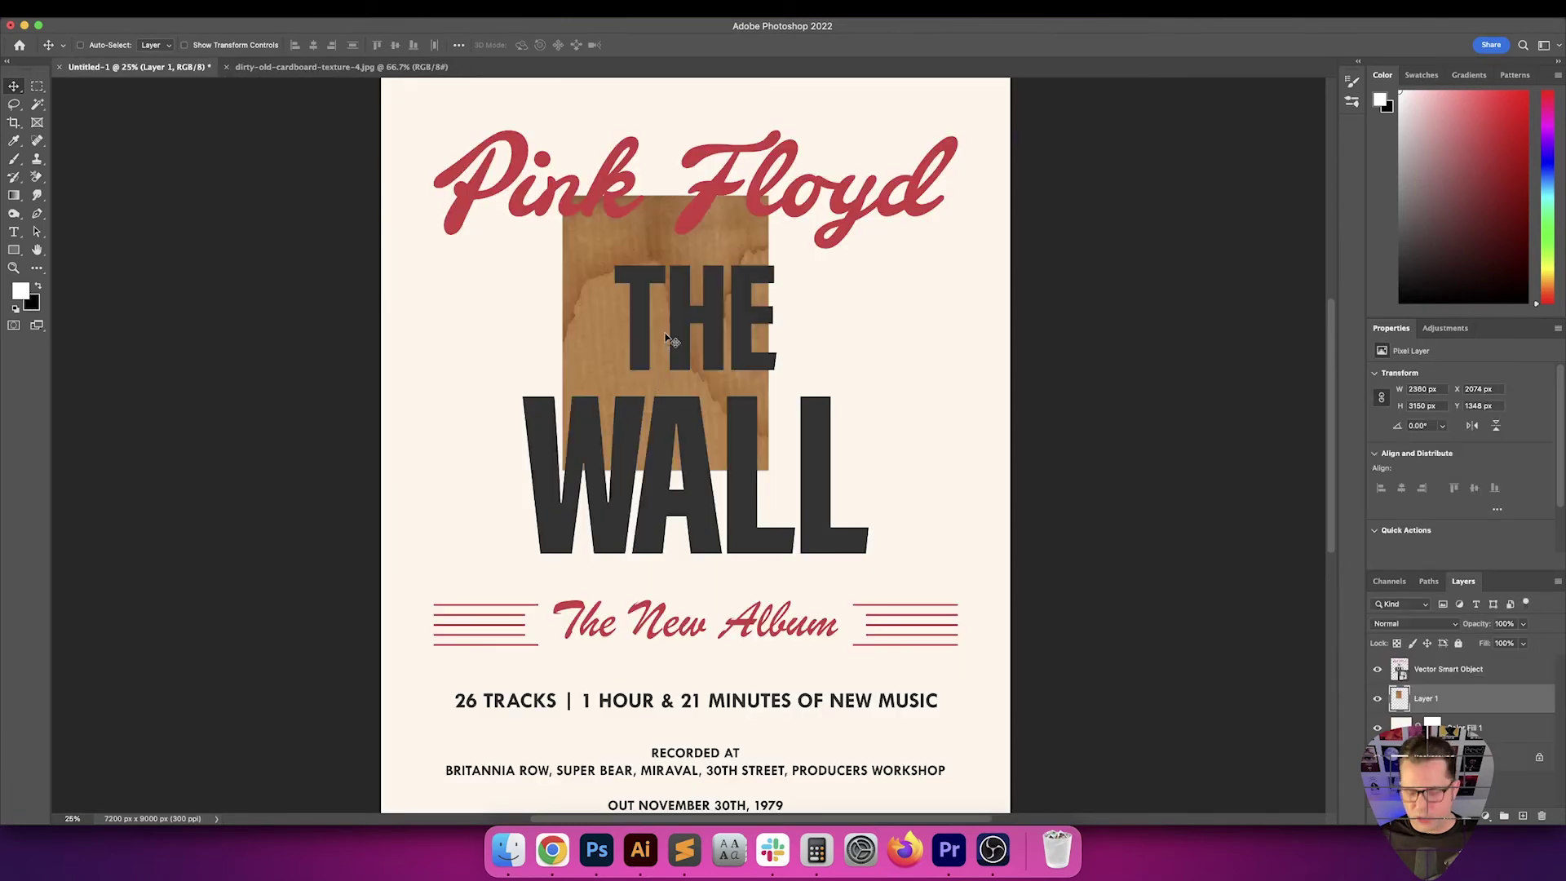
key("super+0")
key("super+minus")
key("super+shift+bracketright")
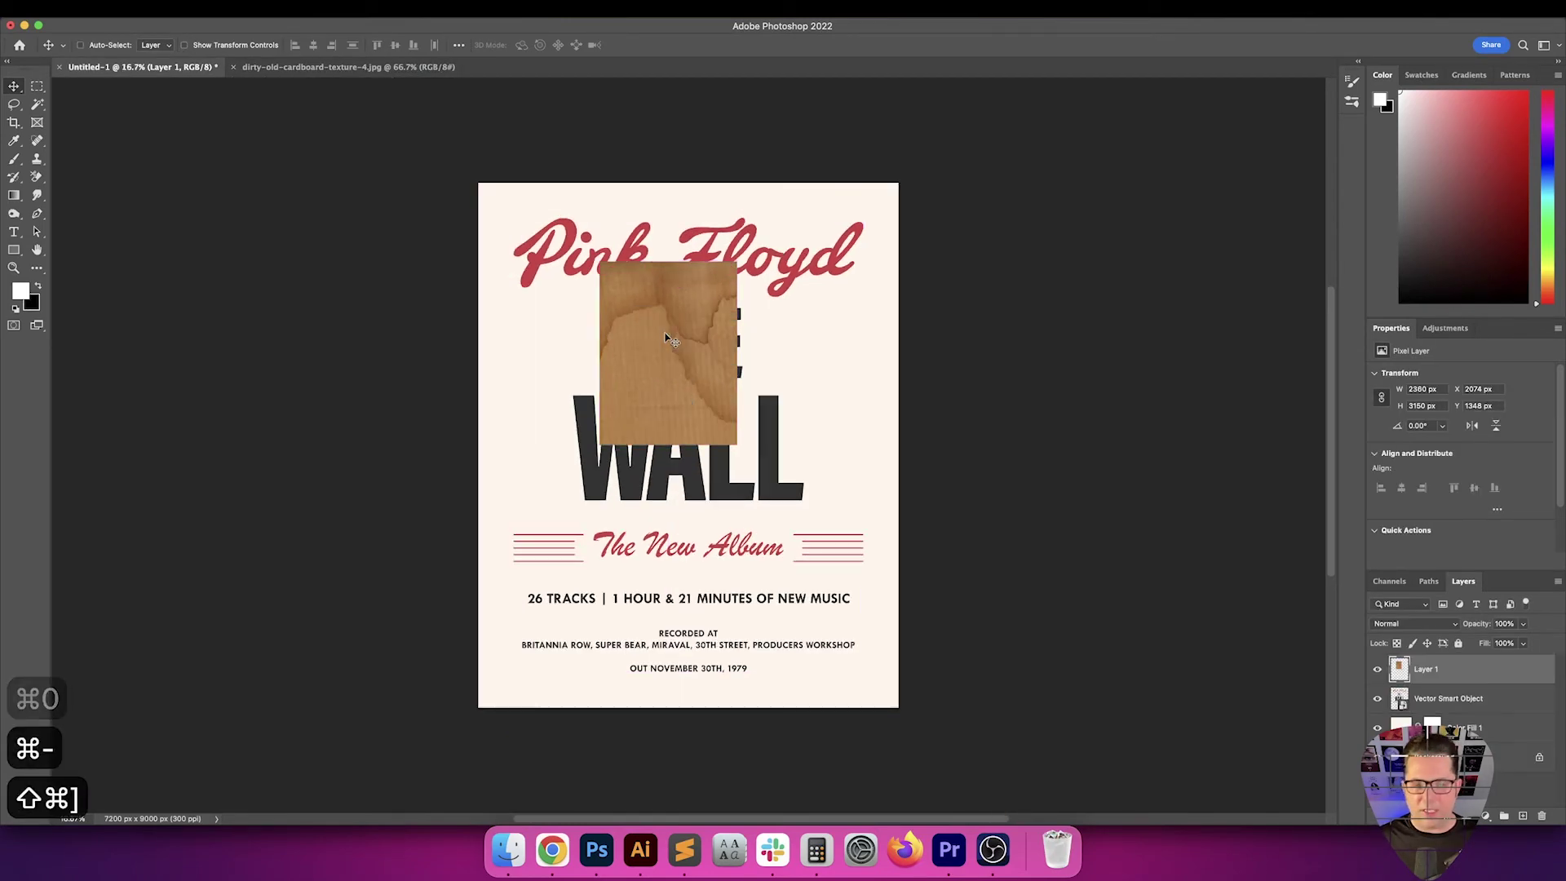
Center the cardboard texture layer horizontally and vertically on the poster canvas
key("v")
key("v")
key("super+a")
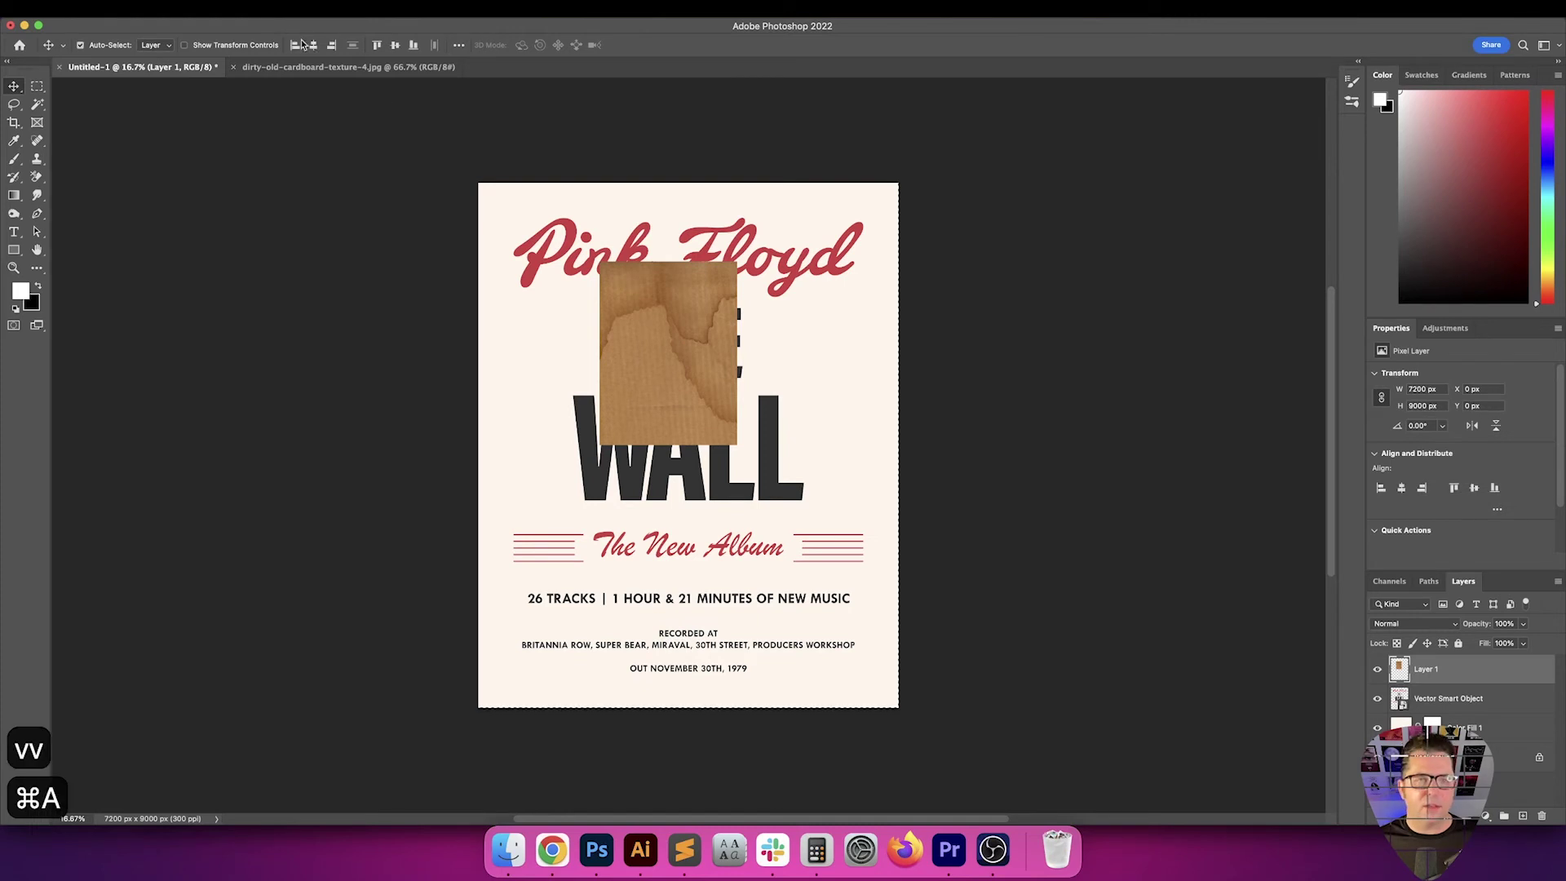
left_click(314, 47)
left_click(395, 44)
key("super+d")
Scale the cardboard texture from its center to cover the full 7200 x 9000 px canvas
key("super+t")
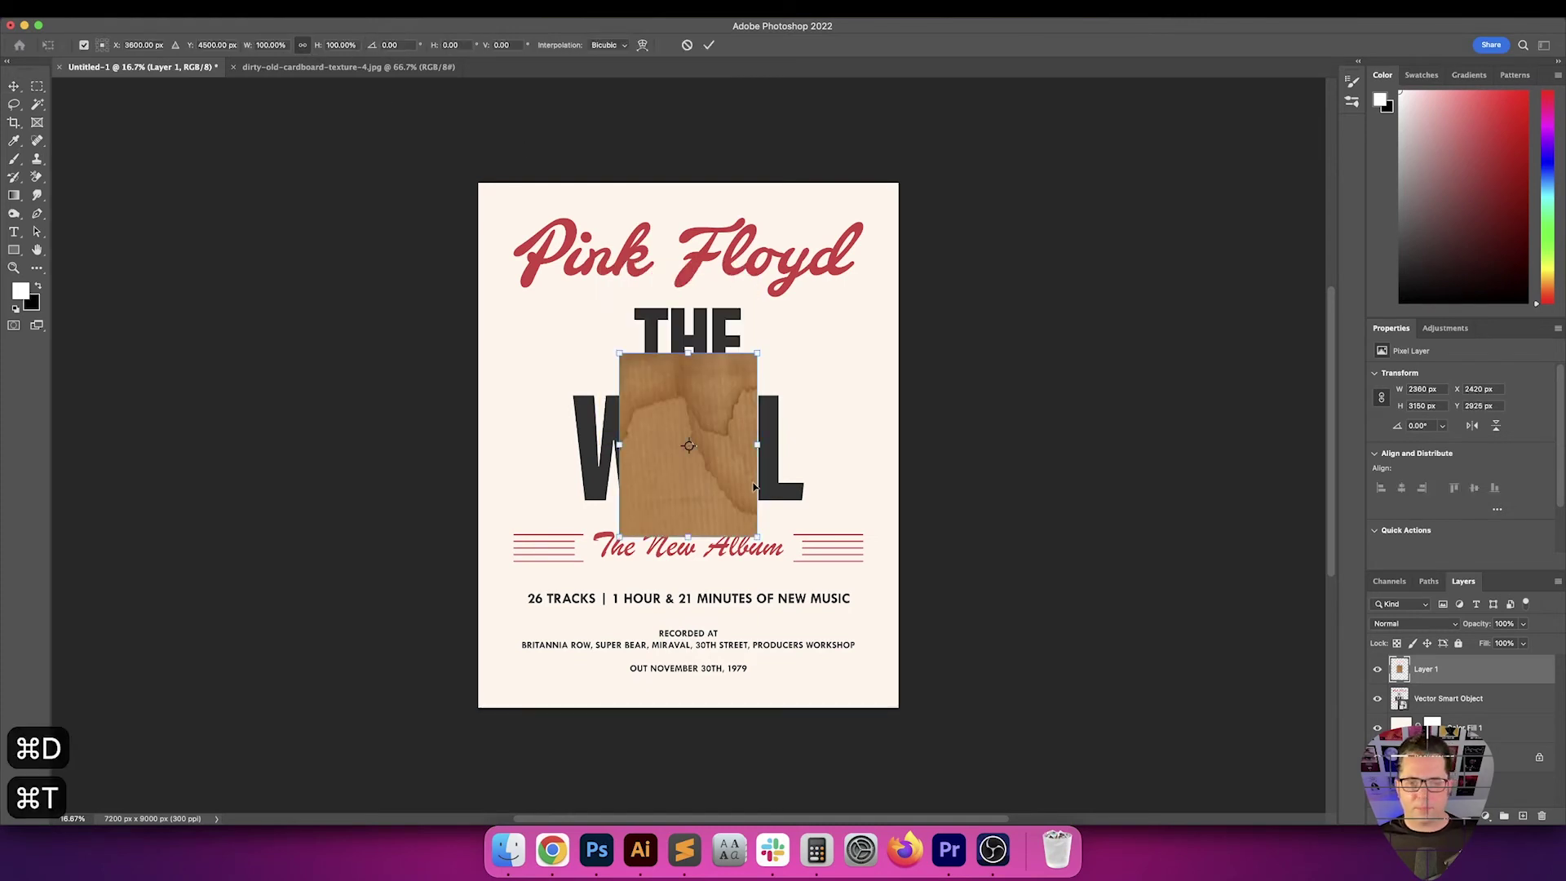
left_click_drag(757, 537, 898, 709)
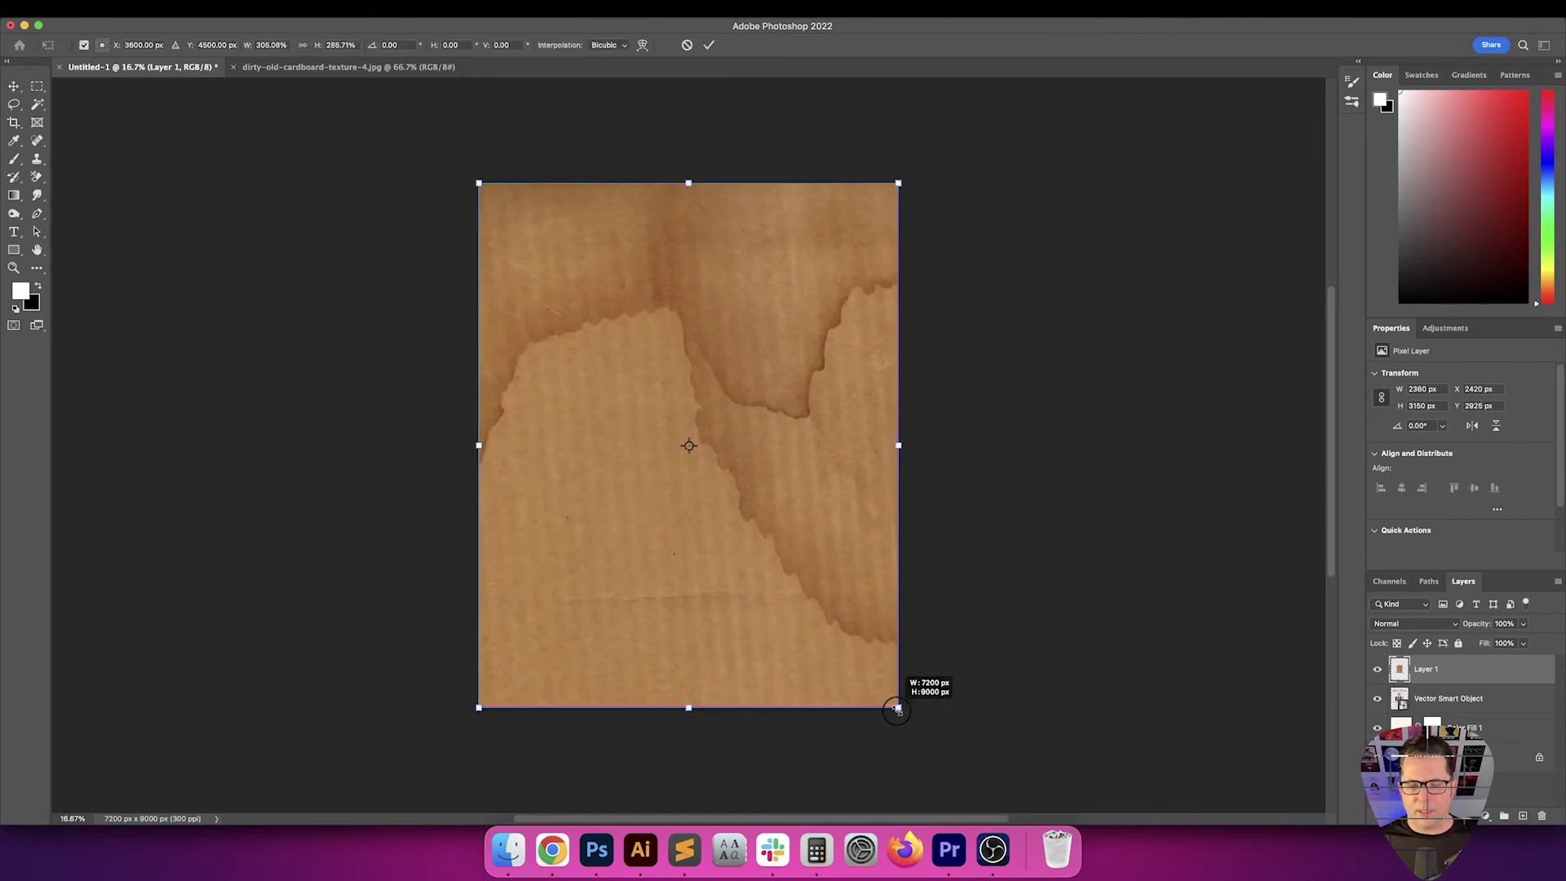
key("Return")
key("Return")
key("Return")
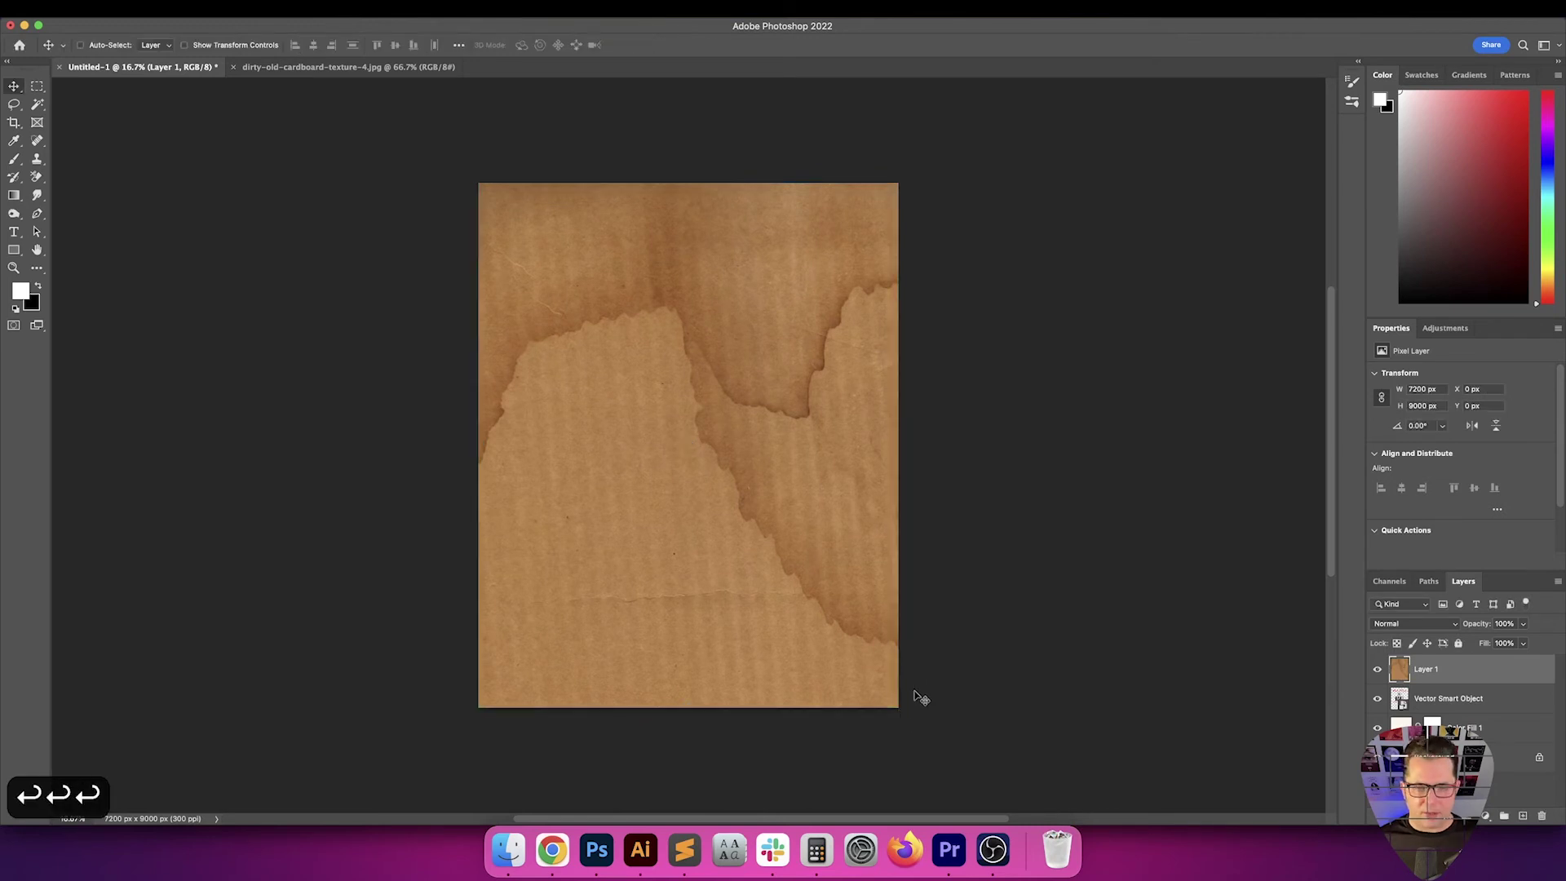
key("v")
key("v")
key("v")
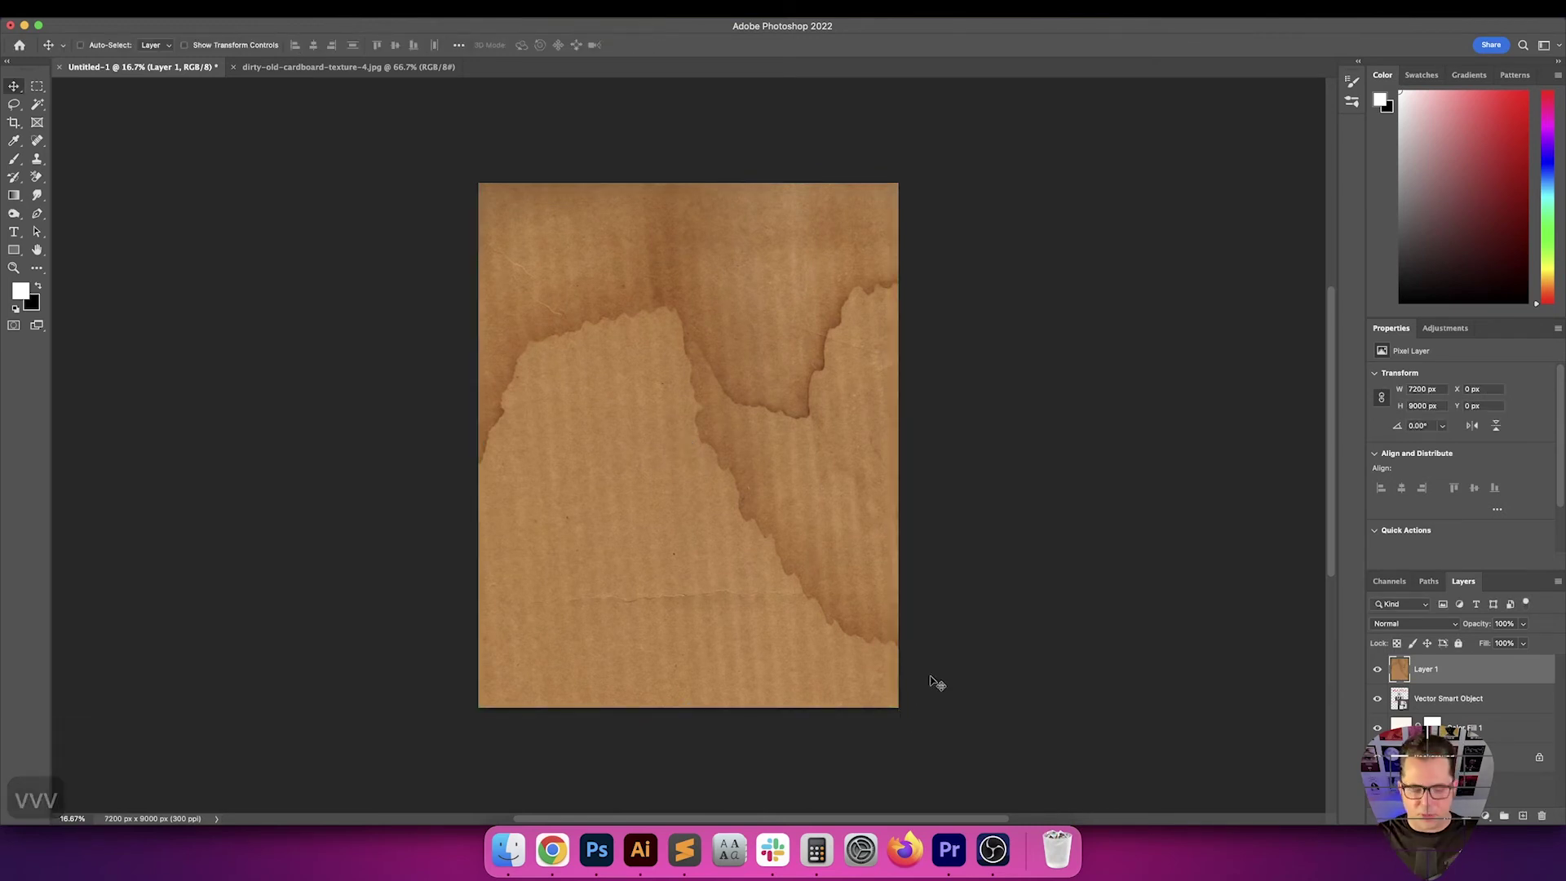
key("v")
key("super+0")
key("super+minus")
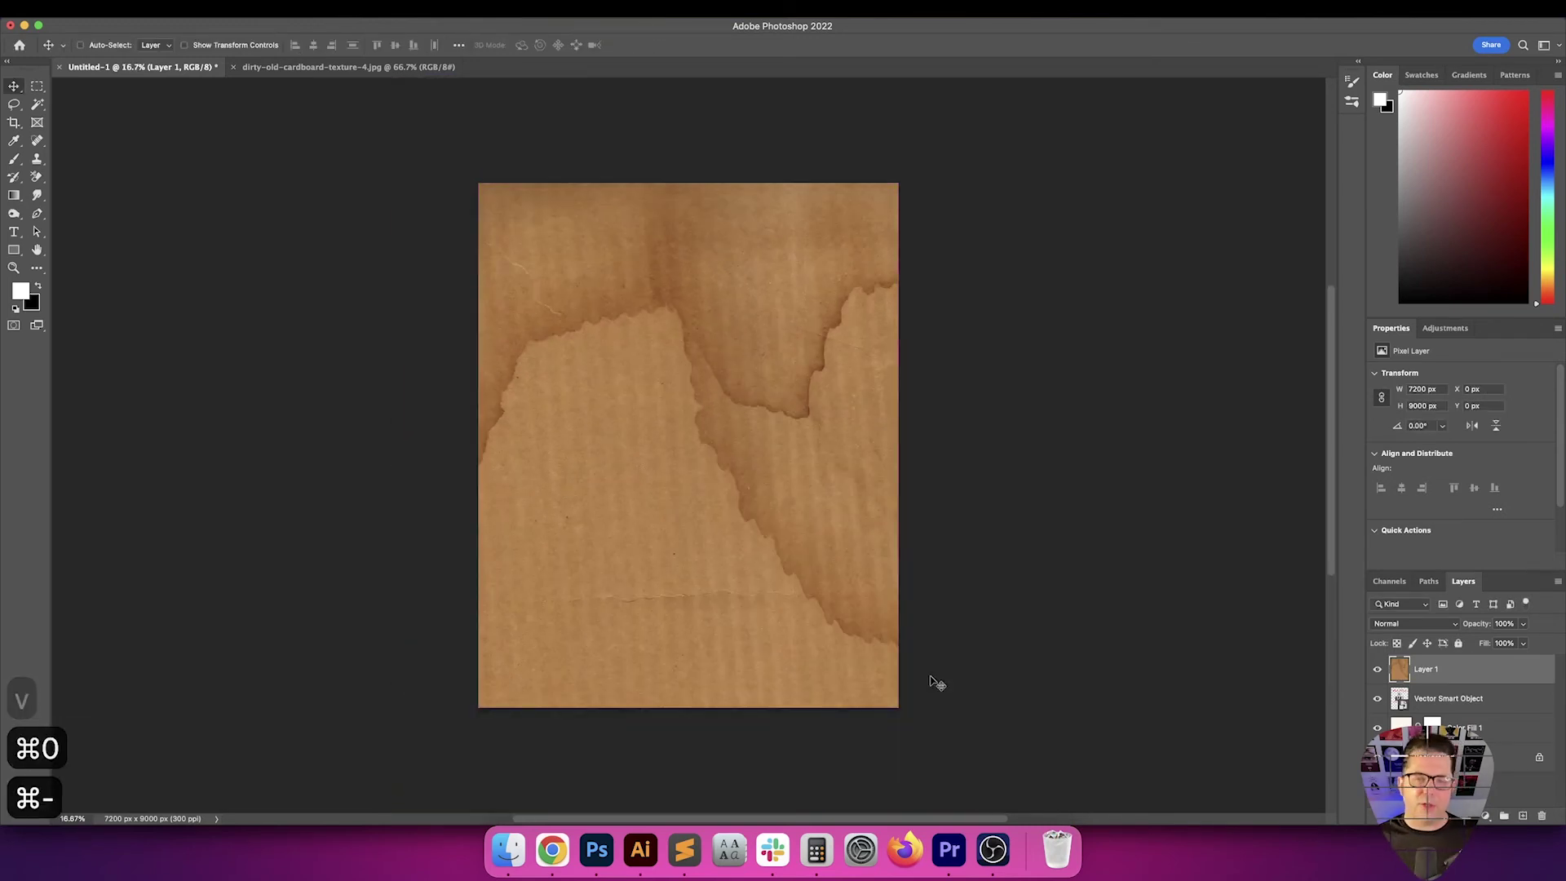
Try successive blend modes on the cardboard texture layer, from Darken through Vivid Light
key("v")
key("v")
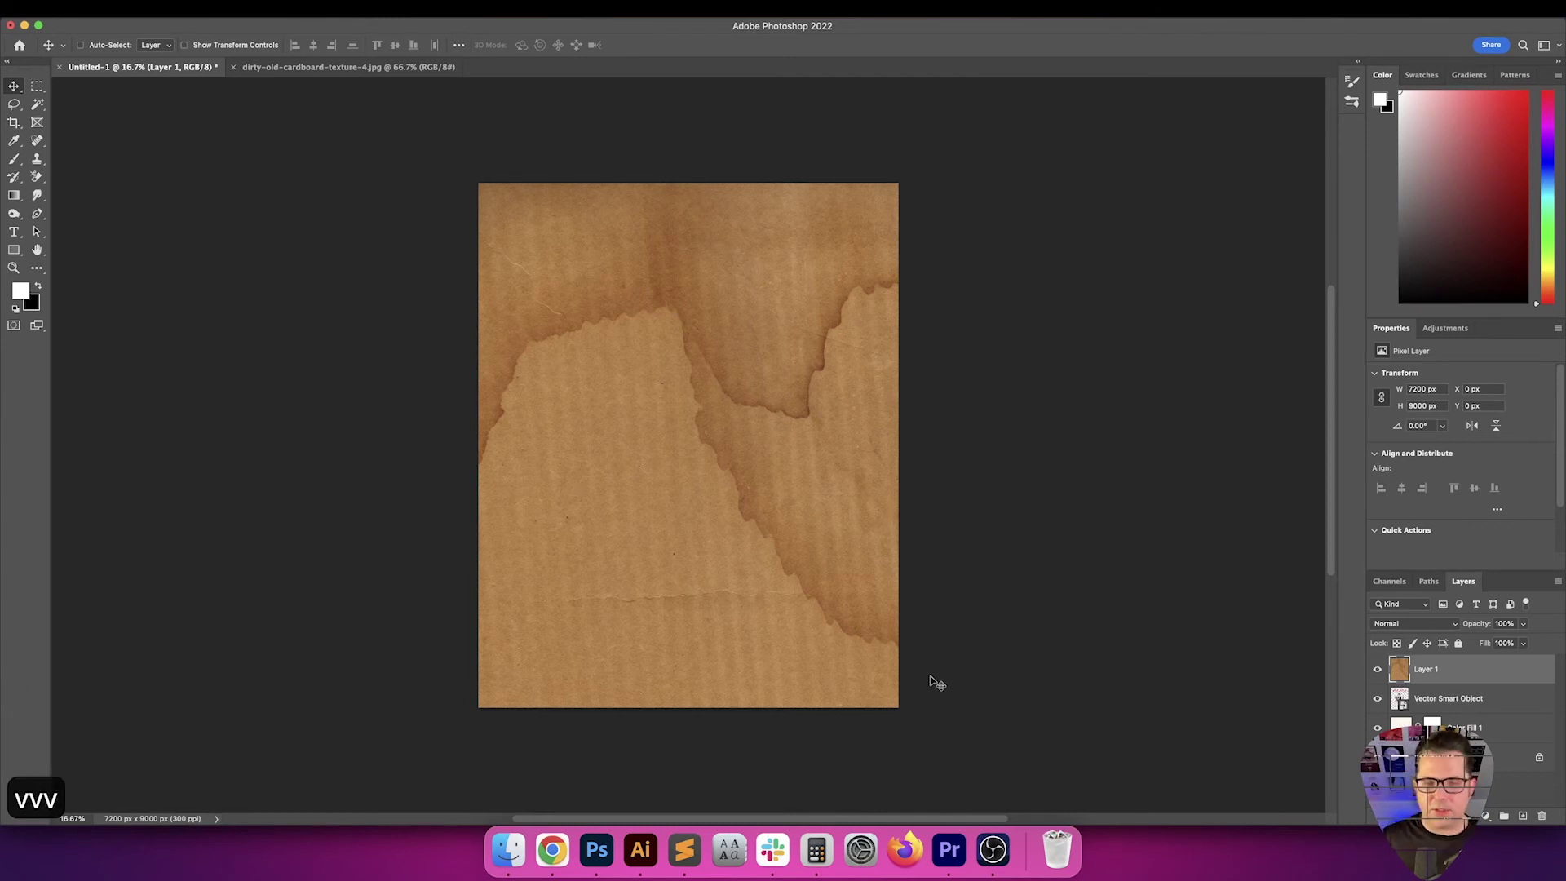
key("shift+equal")
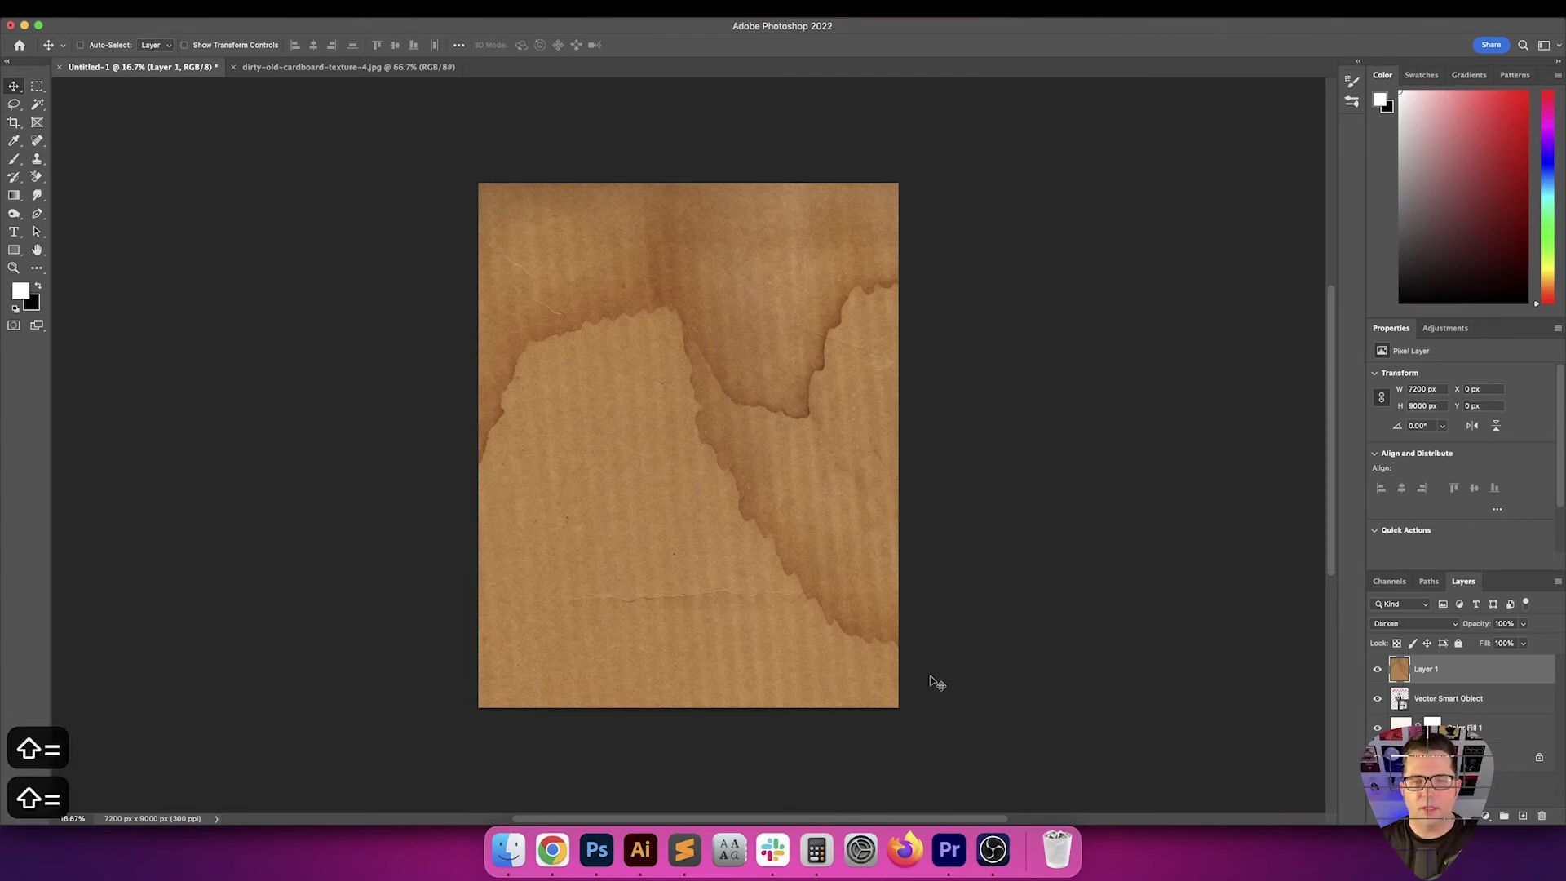
key("shift+equal")
key("shift+equal")
key("shift+equal")
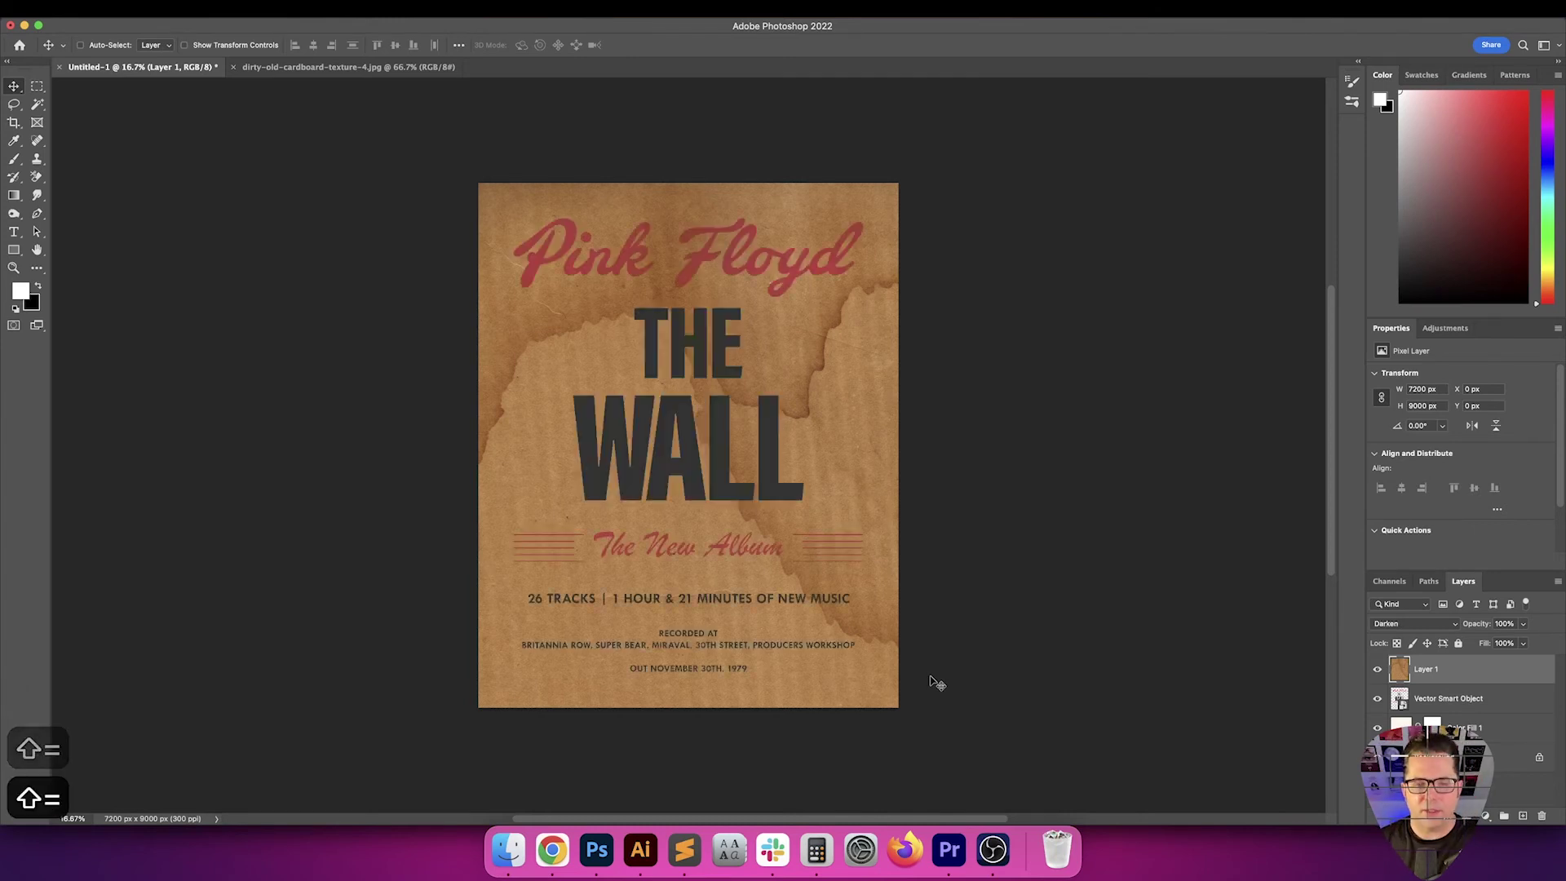
key("shift+equal")
key("shift+equal")
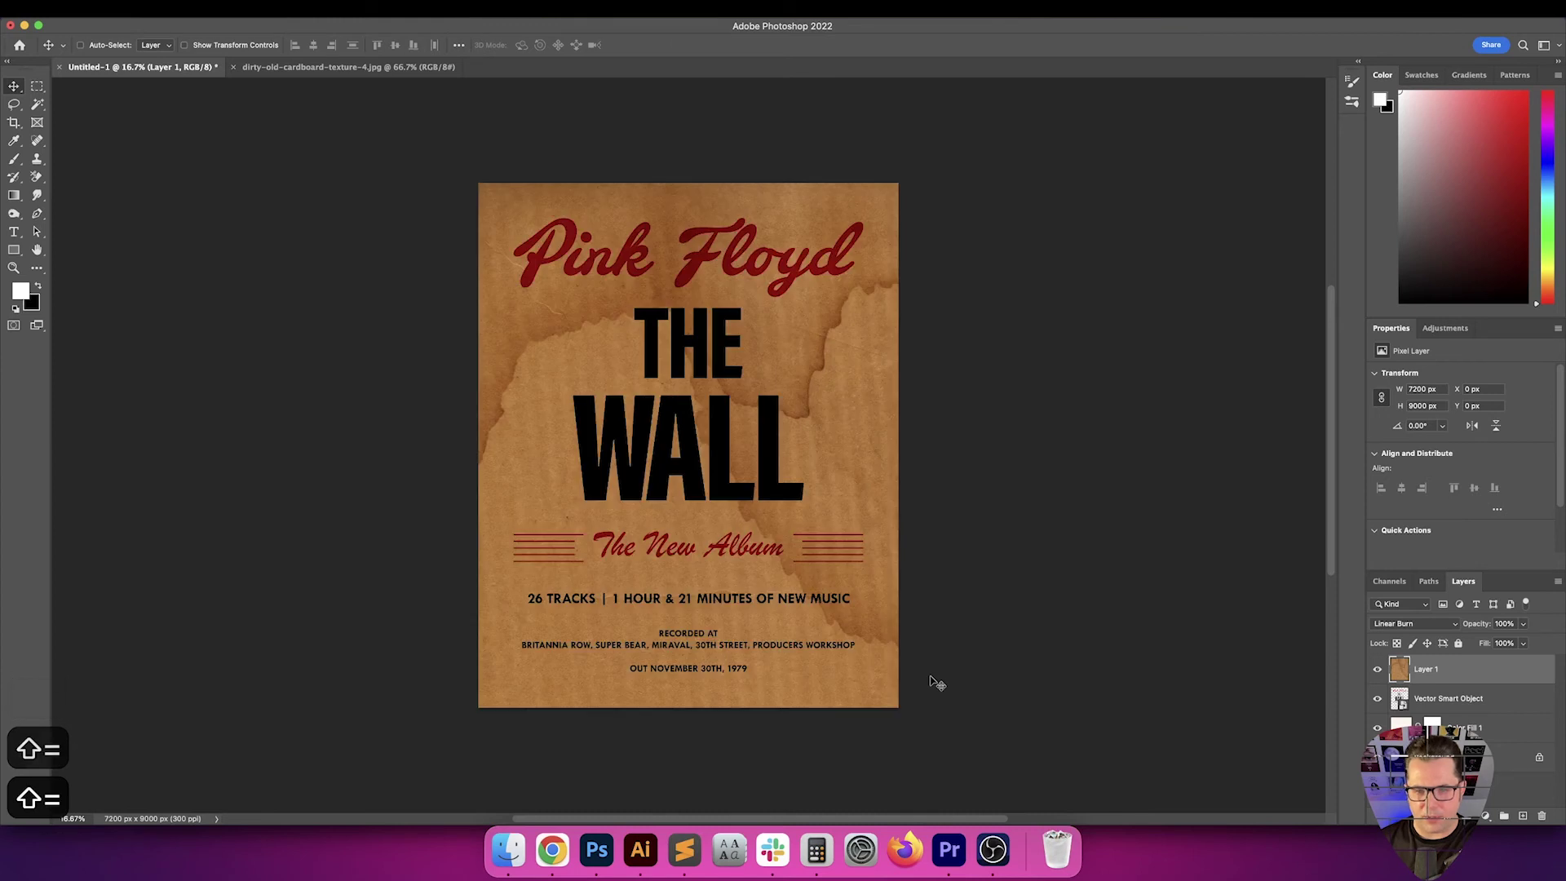
key("shift+equal")
key("shift+equal")
key("shift+equal")
key("shift+equal")
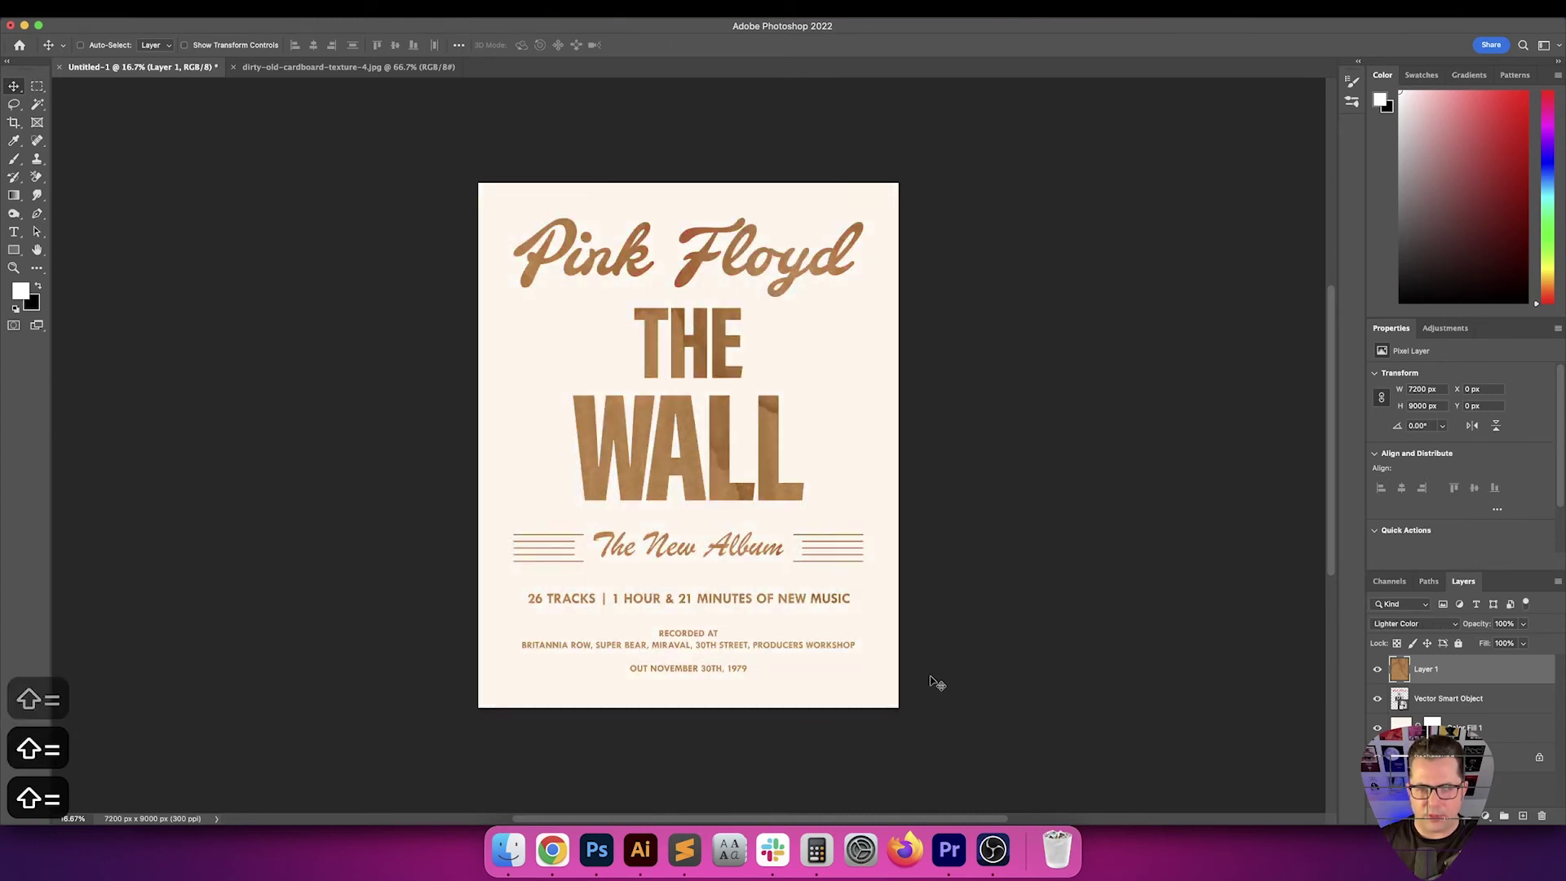
key("shift+equal")
key("shift+equal")
key("shift+equal")
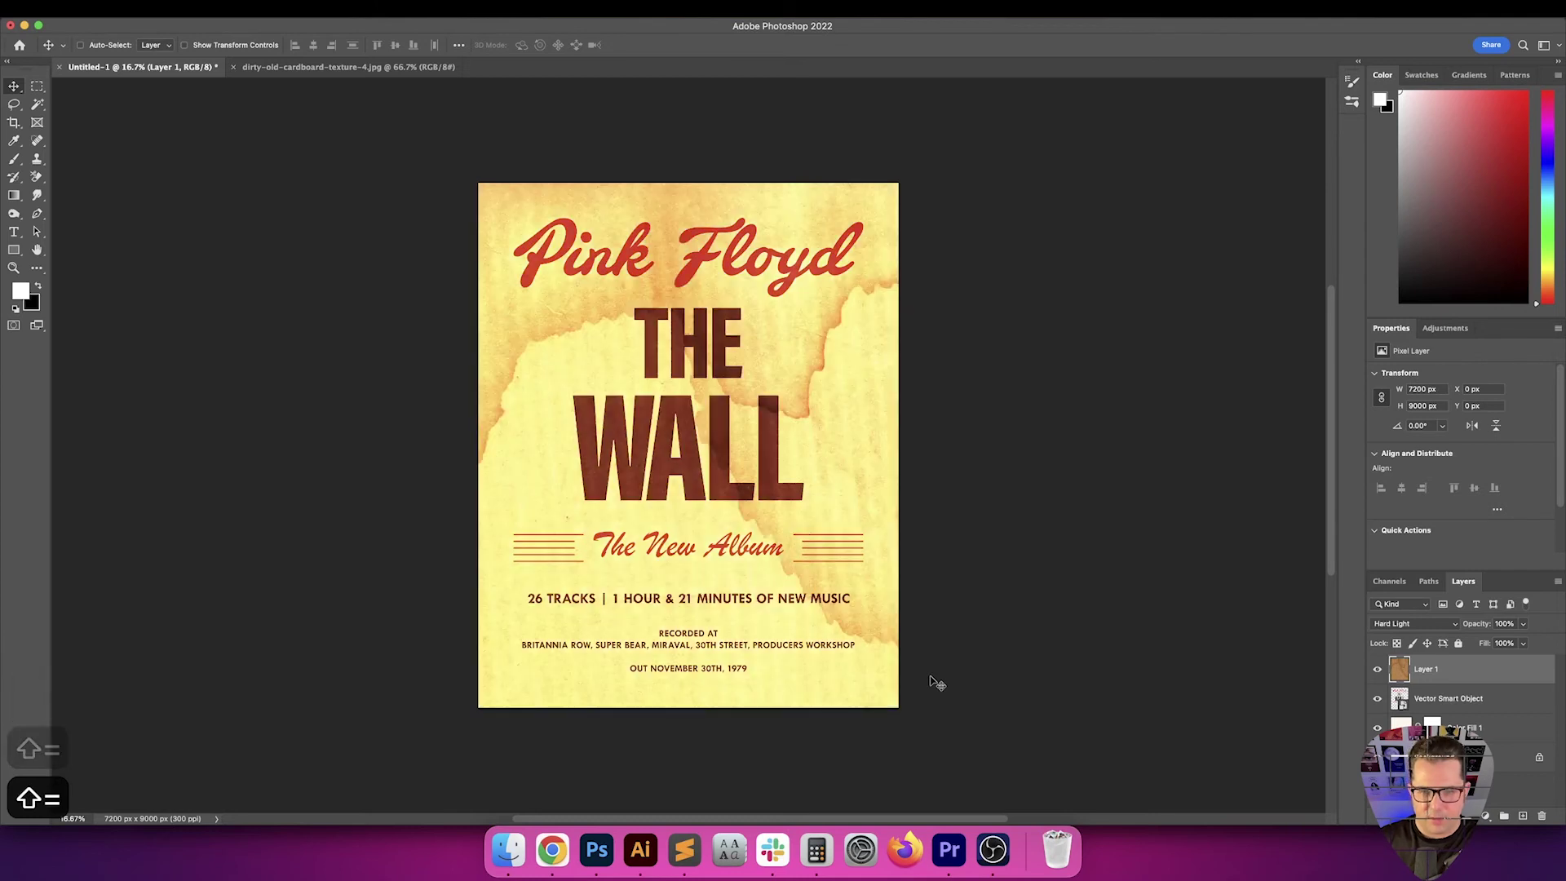
key("shift+equal")
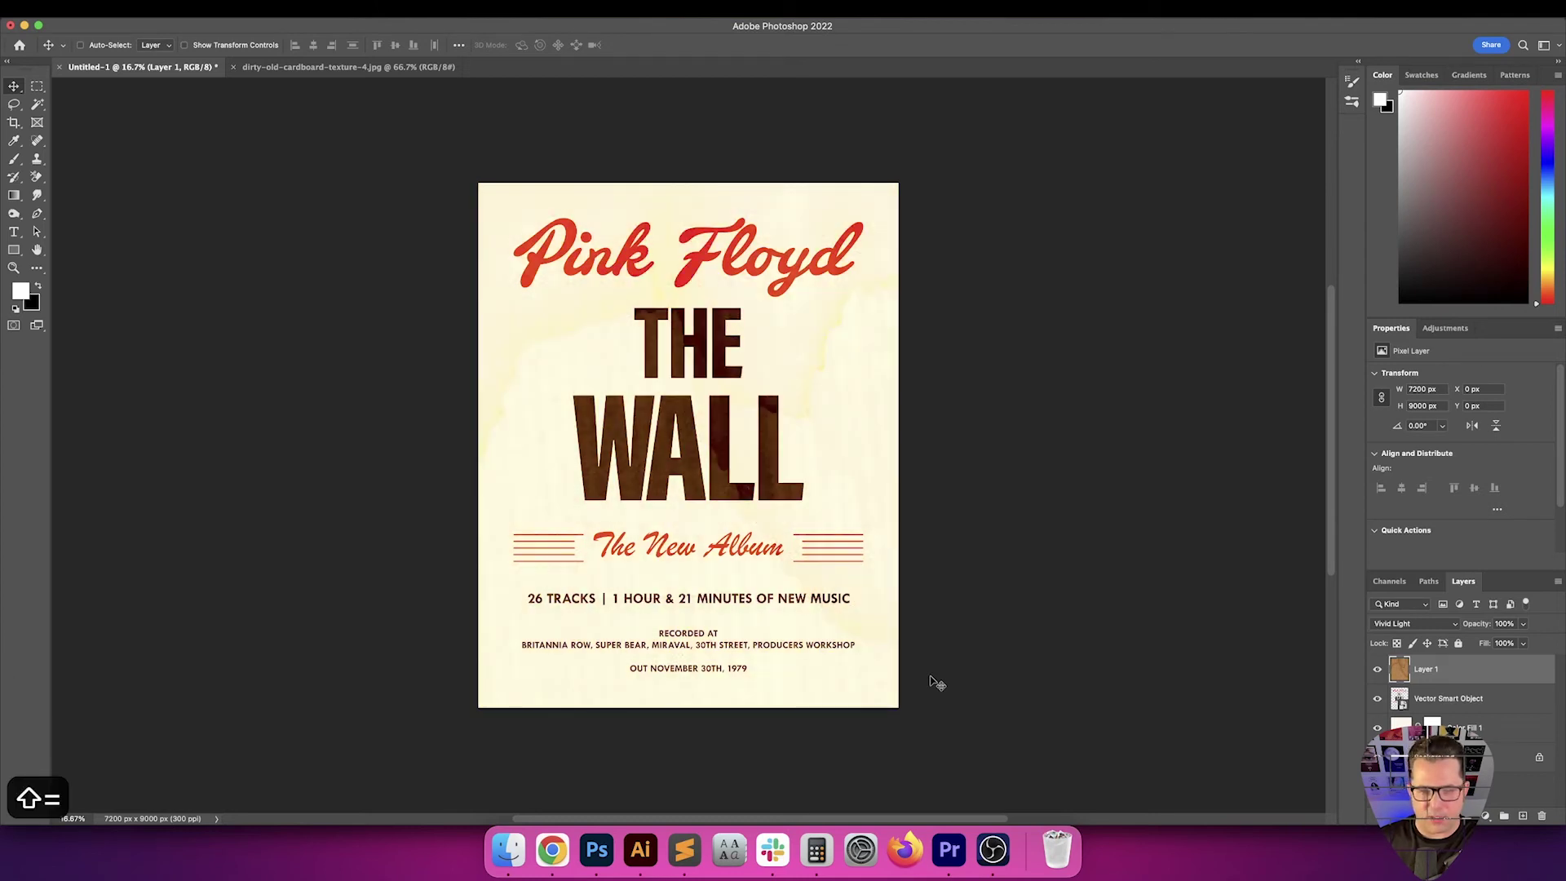
Set the cardboard texture layer's blend mode to Linear Light
key("super+0")
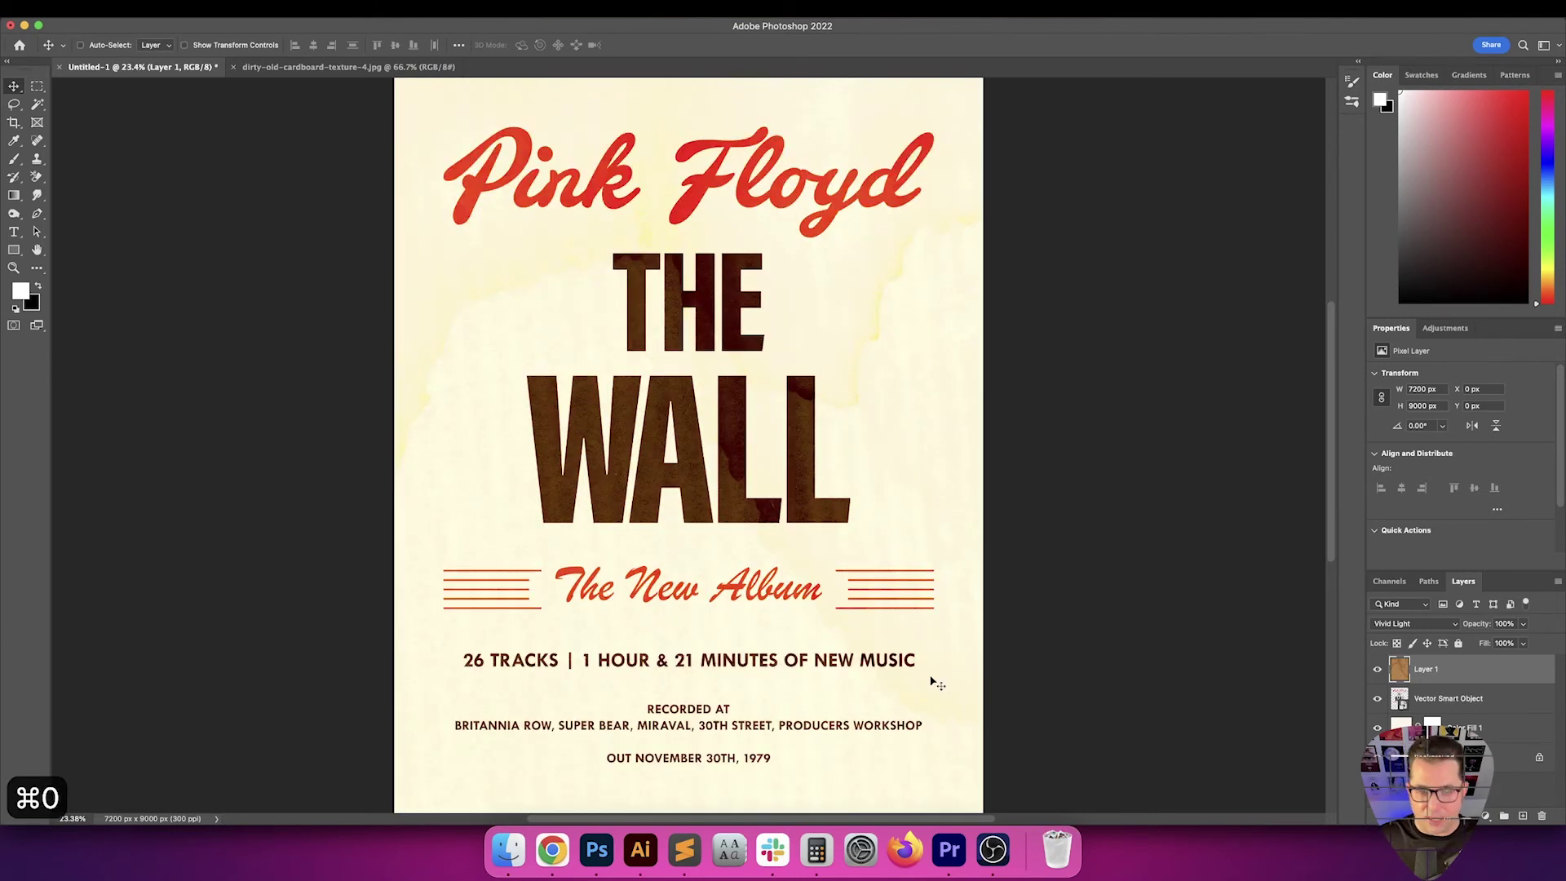
key("v")
key("v")
key("shift+equal")
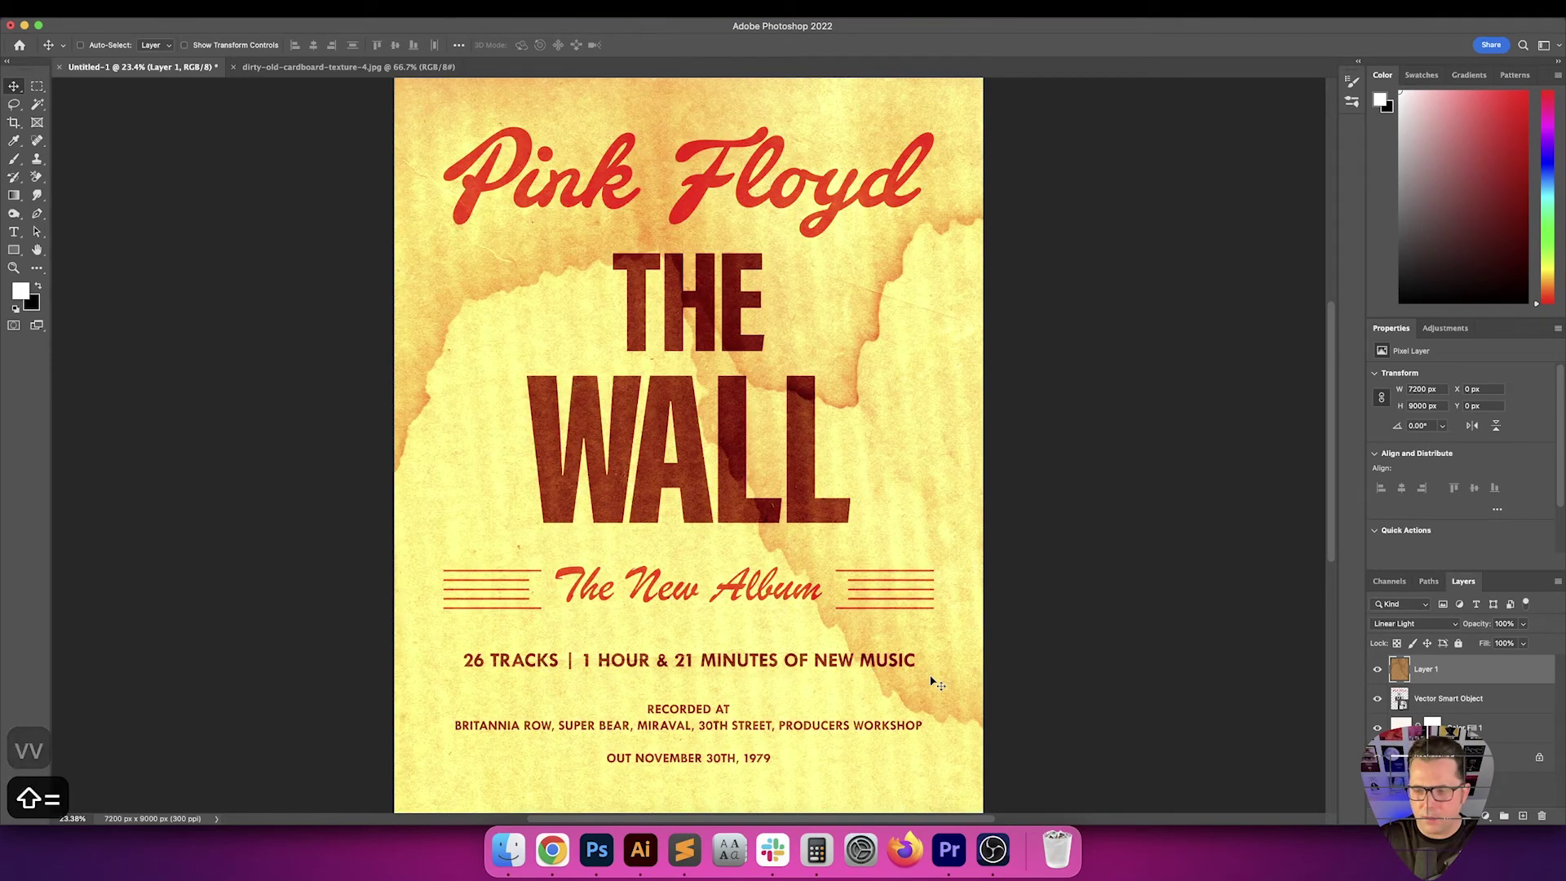
key("shift+equal")
key("shift+minus")
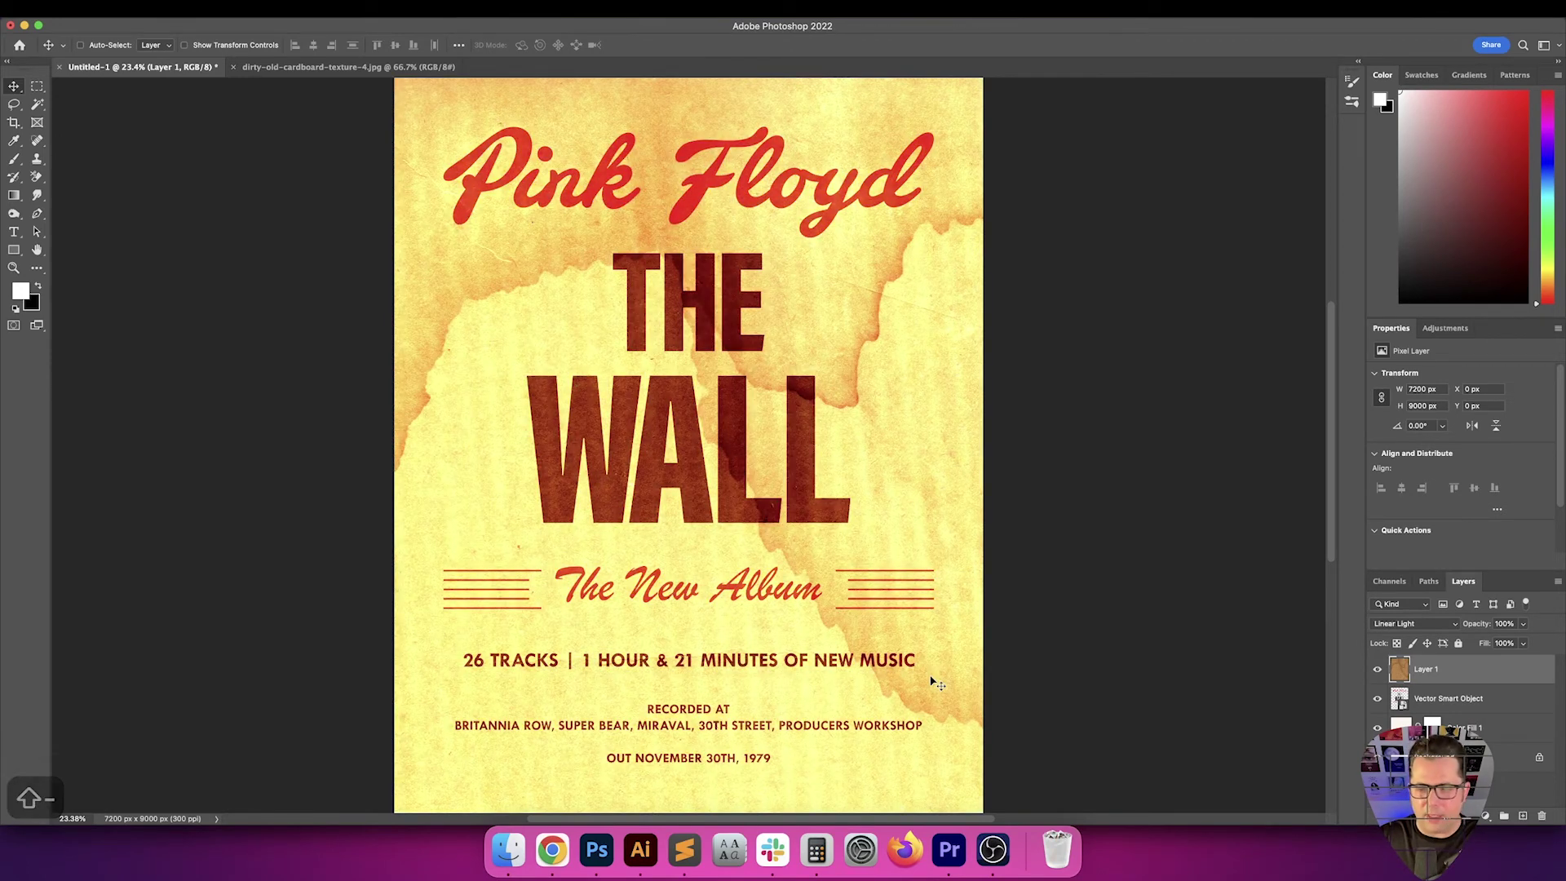
Try desaturating the cardboard texture layer, and undo it
key("shift+super+u")
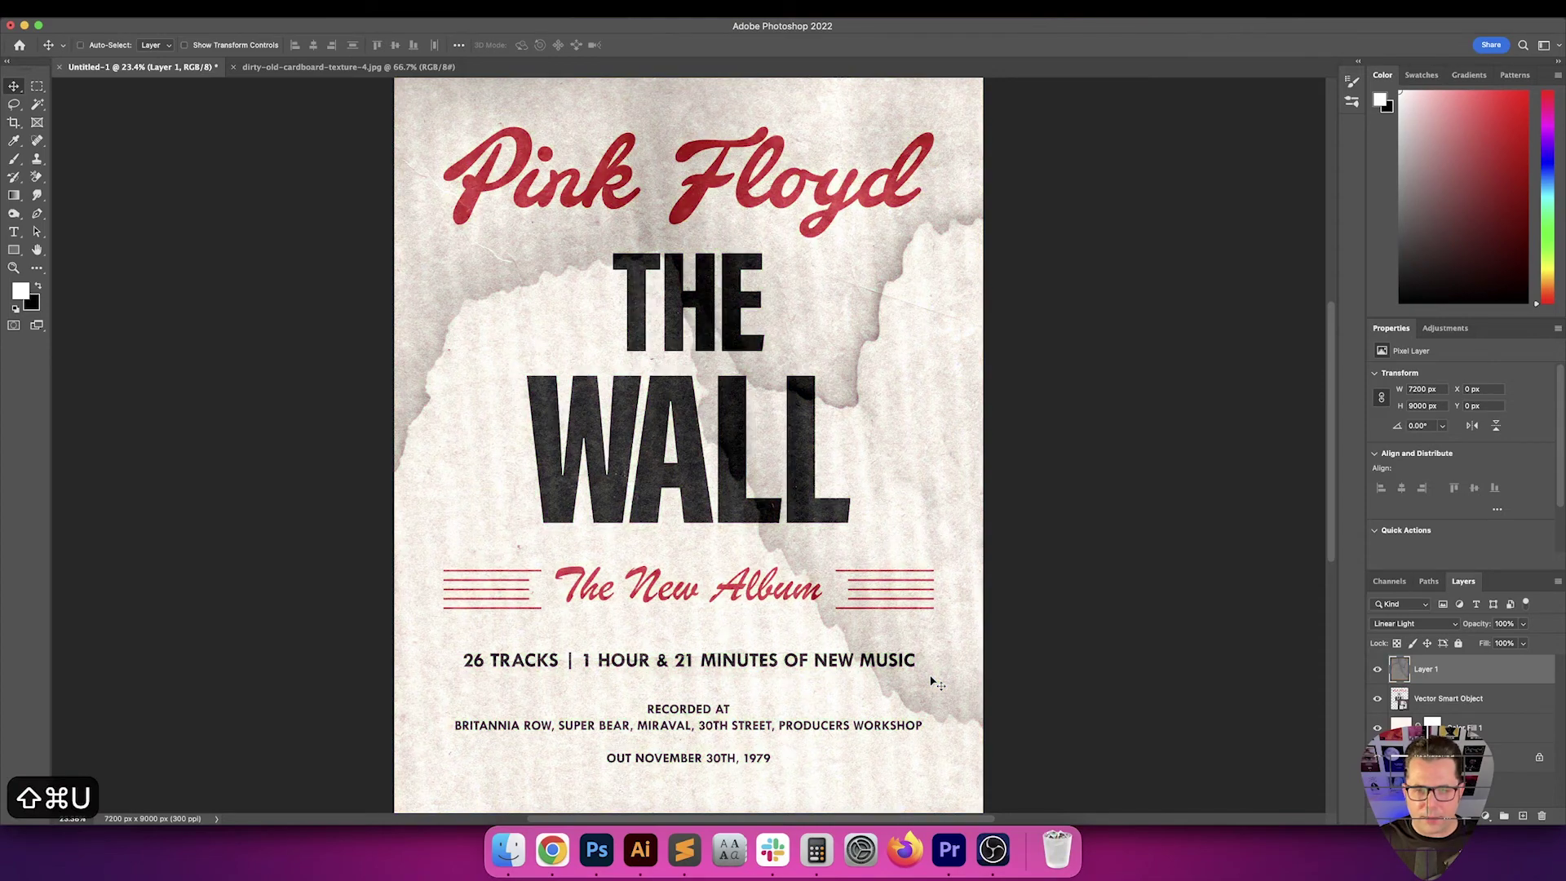
key("super+z")
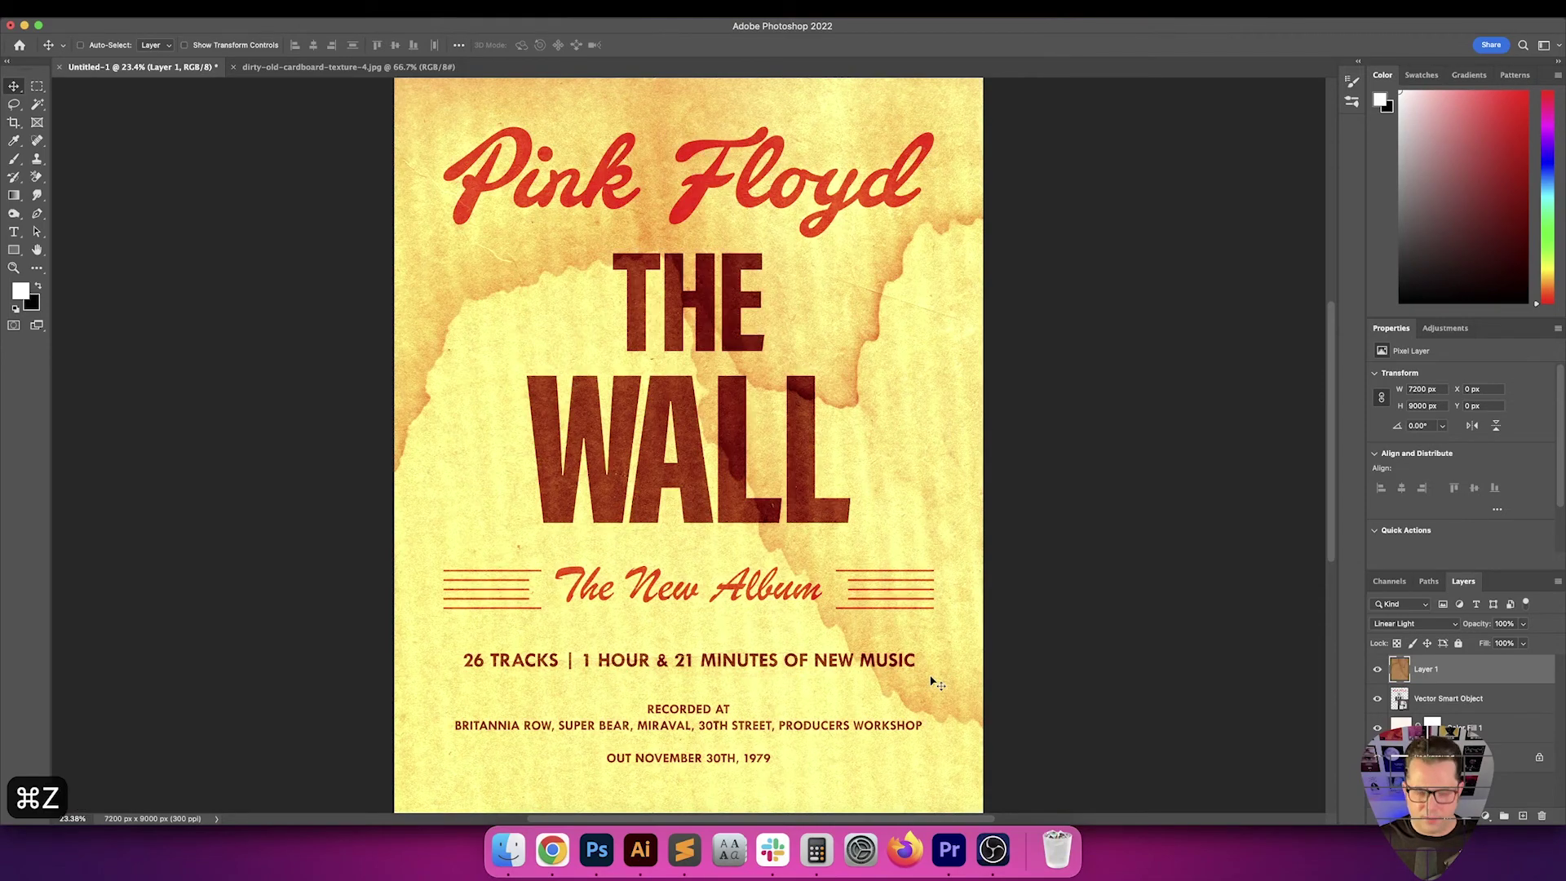
Try the Hard Mix, Difference and Subtract blend modes on the cardboard texture layer, testing inverted texture colors under the last two
key("v")
key("shift+equal")
key("shift+equal")
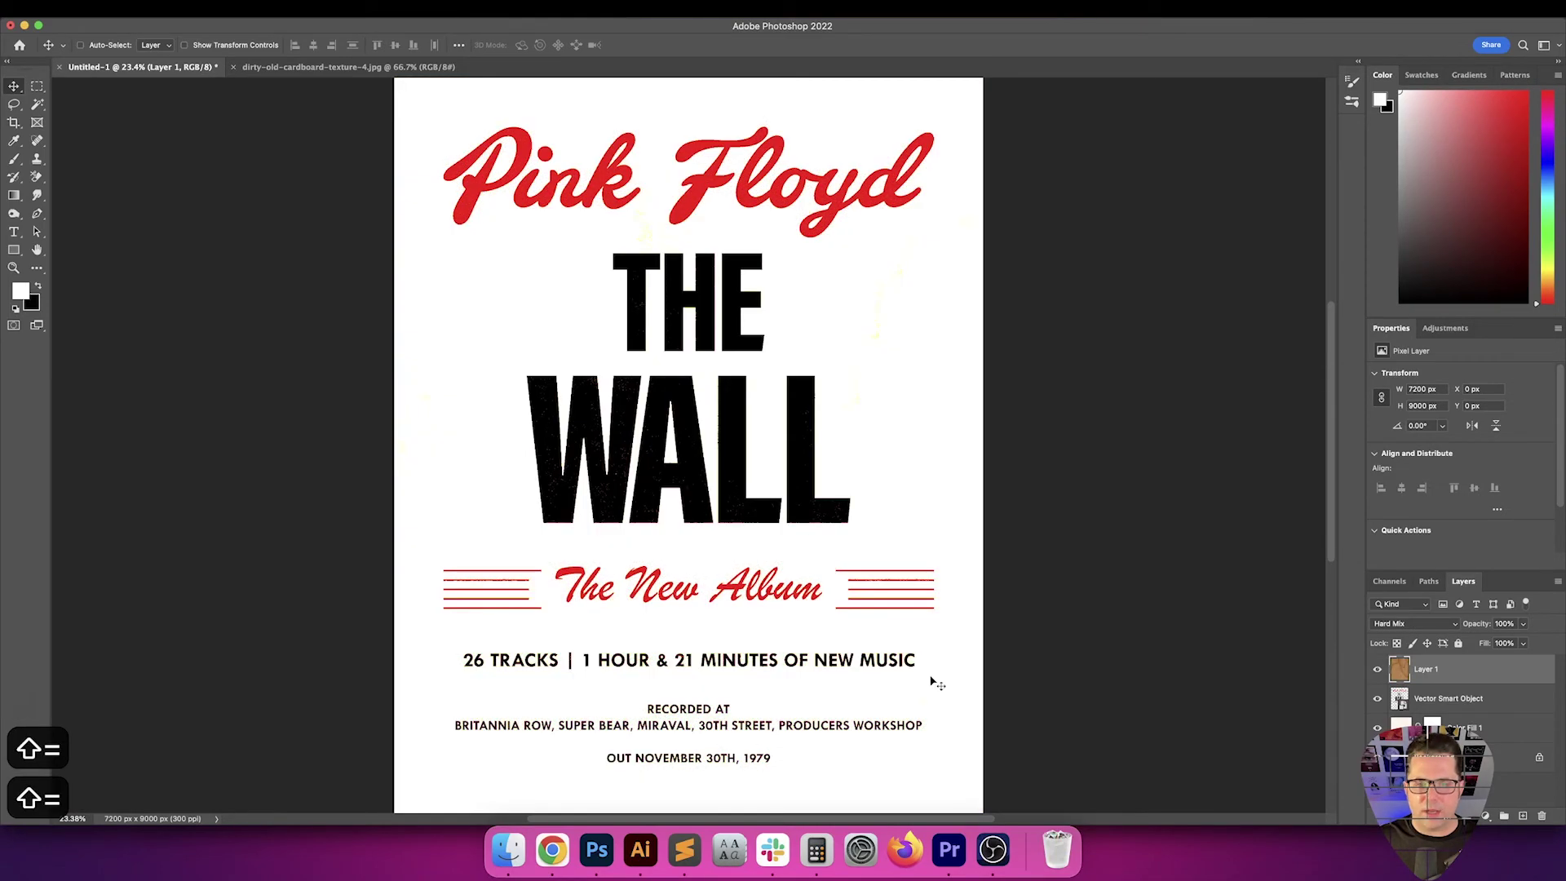
key("shift+equal")
key("super+i")
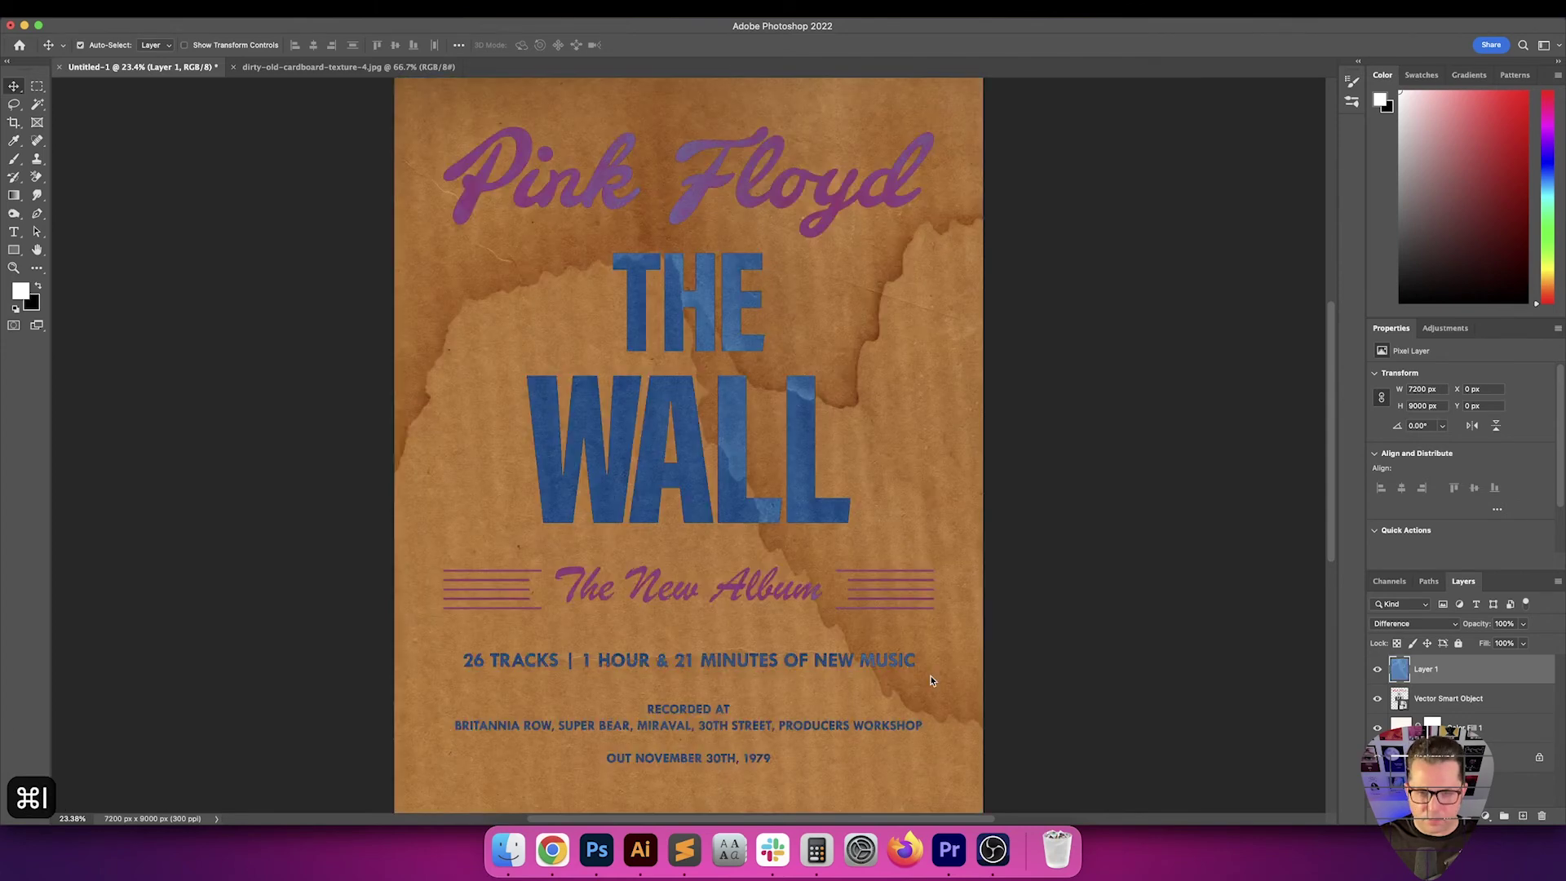
key("super+i")
key("shift+equal")
key("shift+equal")
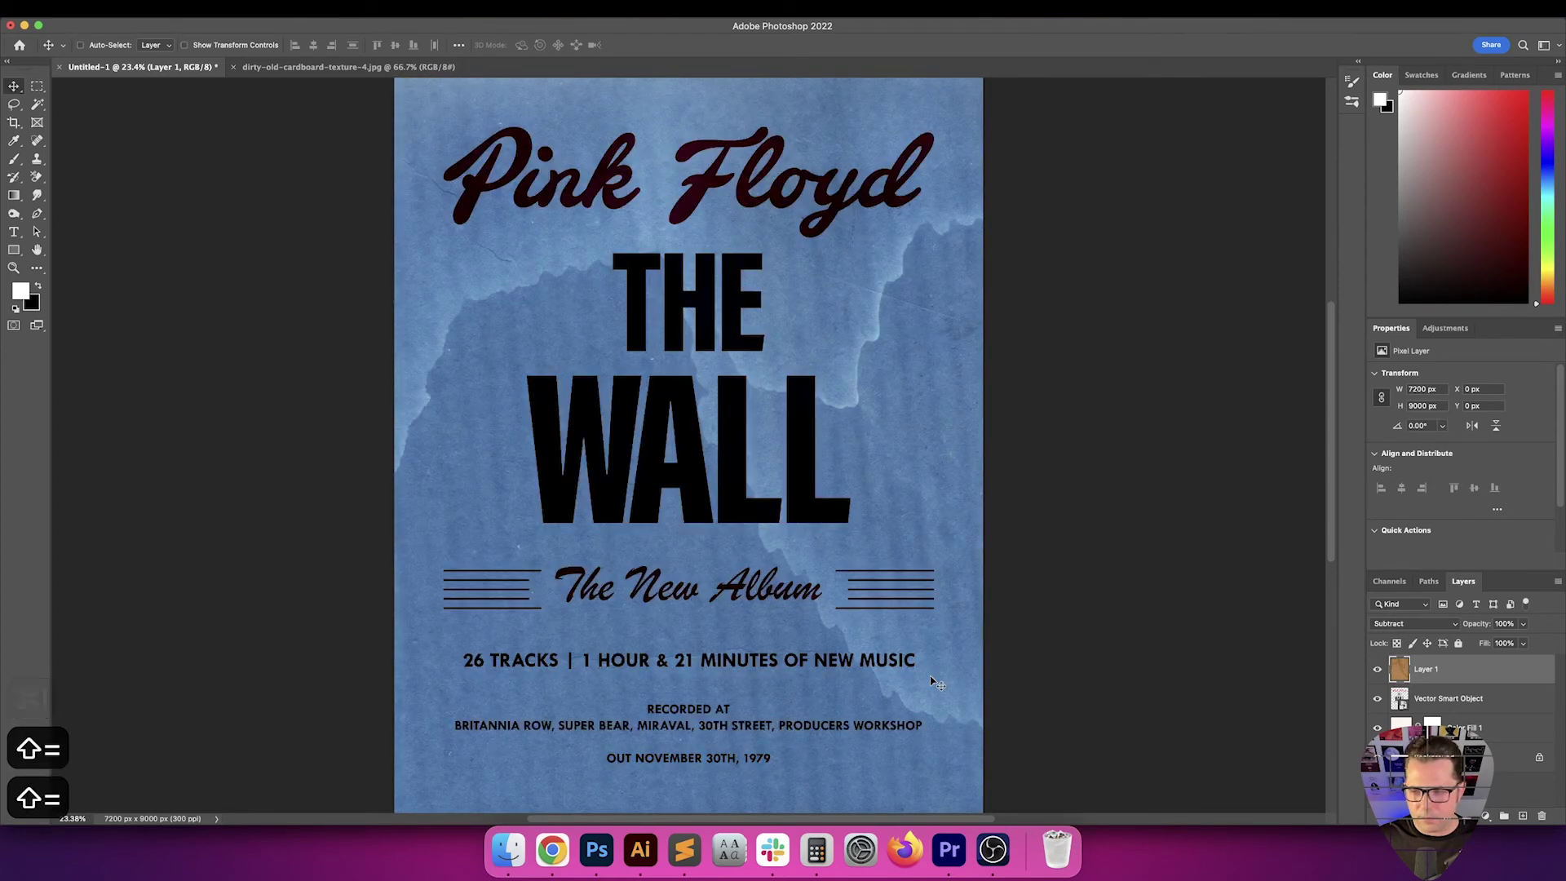
key("super+i")
key("super+i")
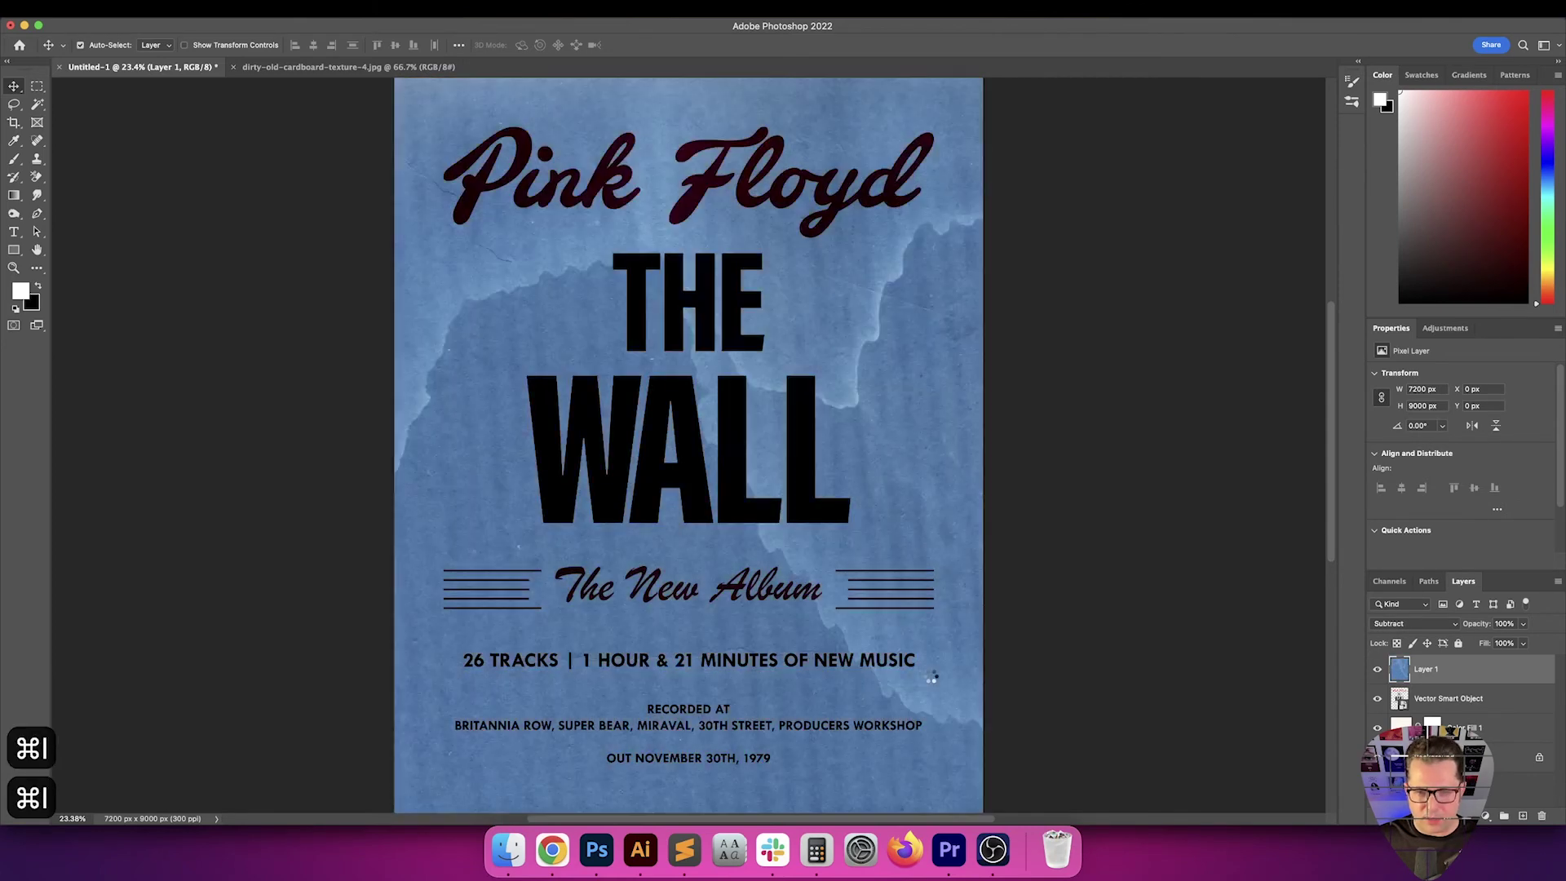
Try the cardboard texture layer's blend modes from Divide through Saturation and Luminosity, wrapping around to Multiply
key("shift+equal")
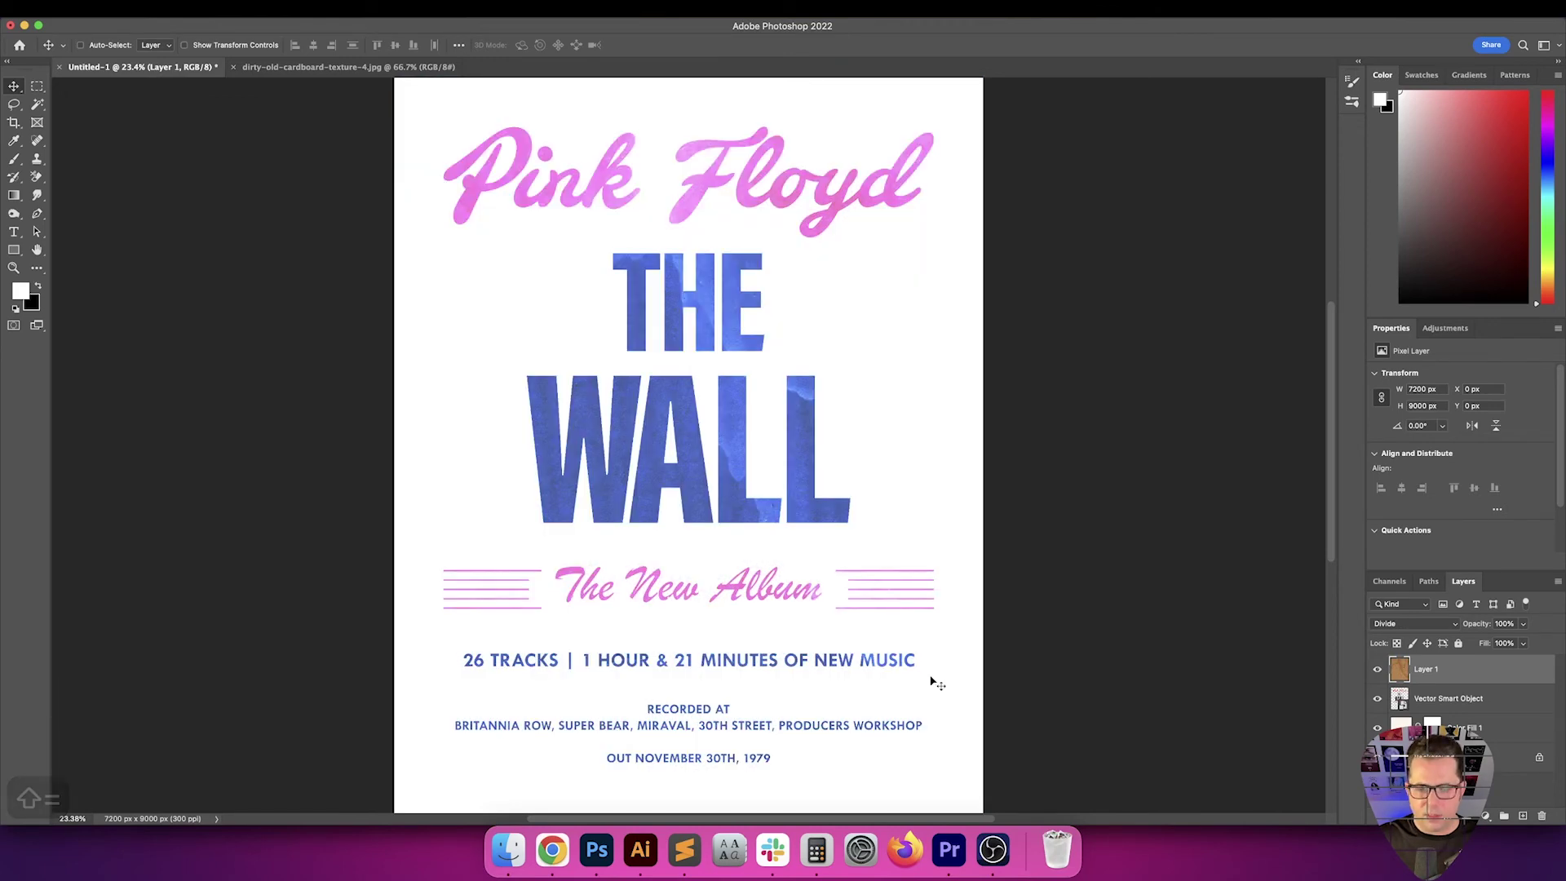
key("shift+equal")
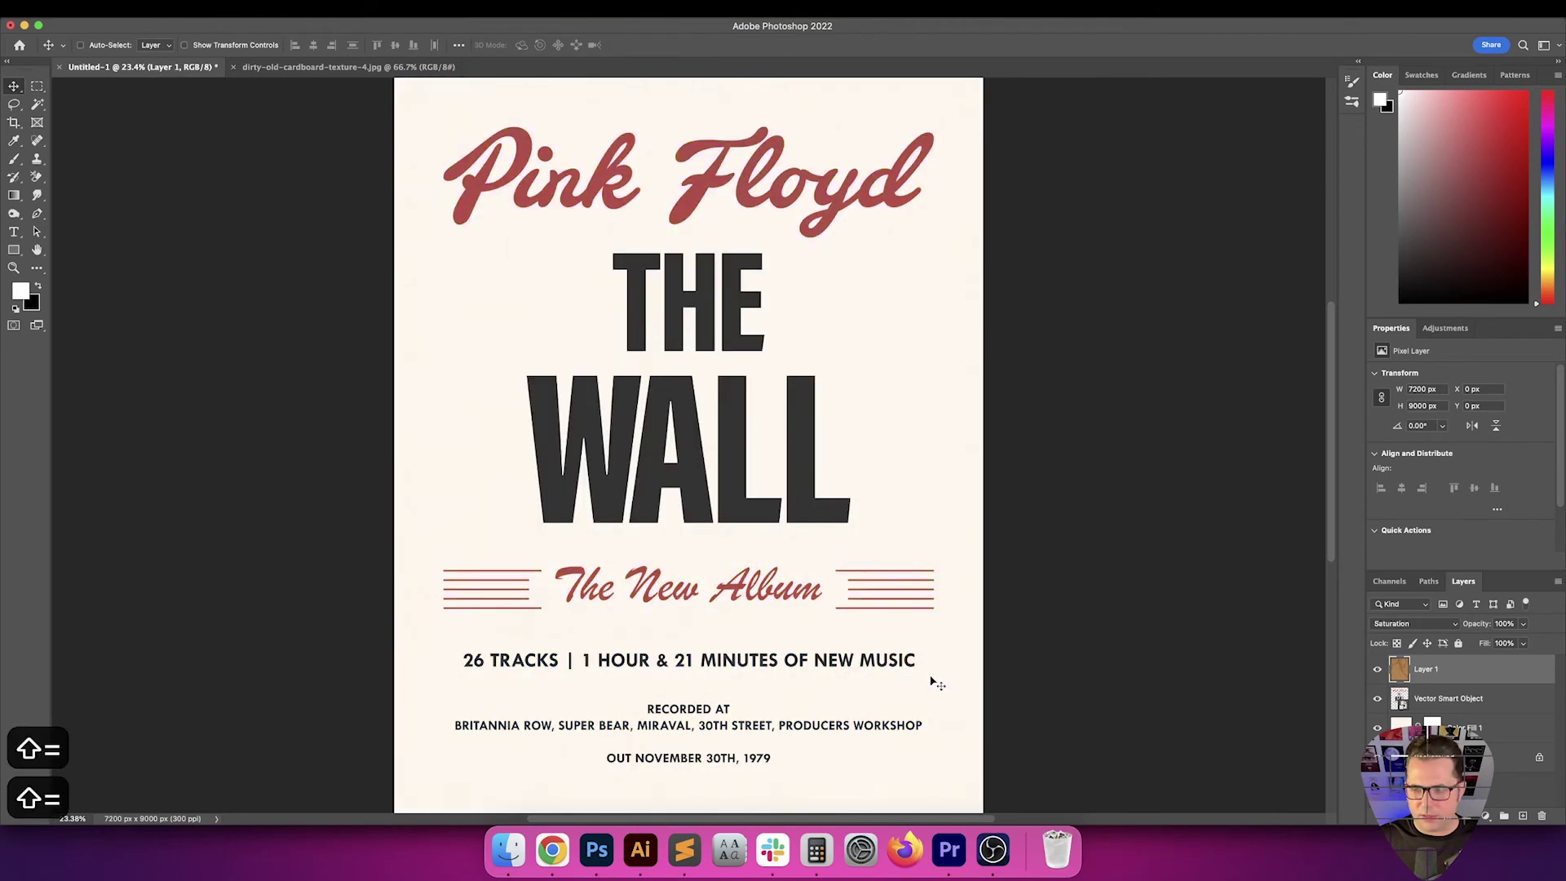
key("shift+equal")
key("shift+equal")
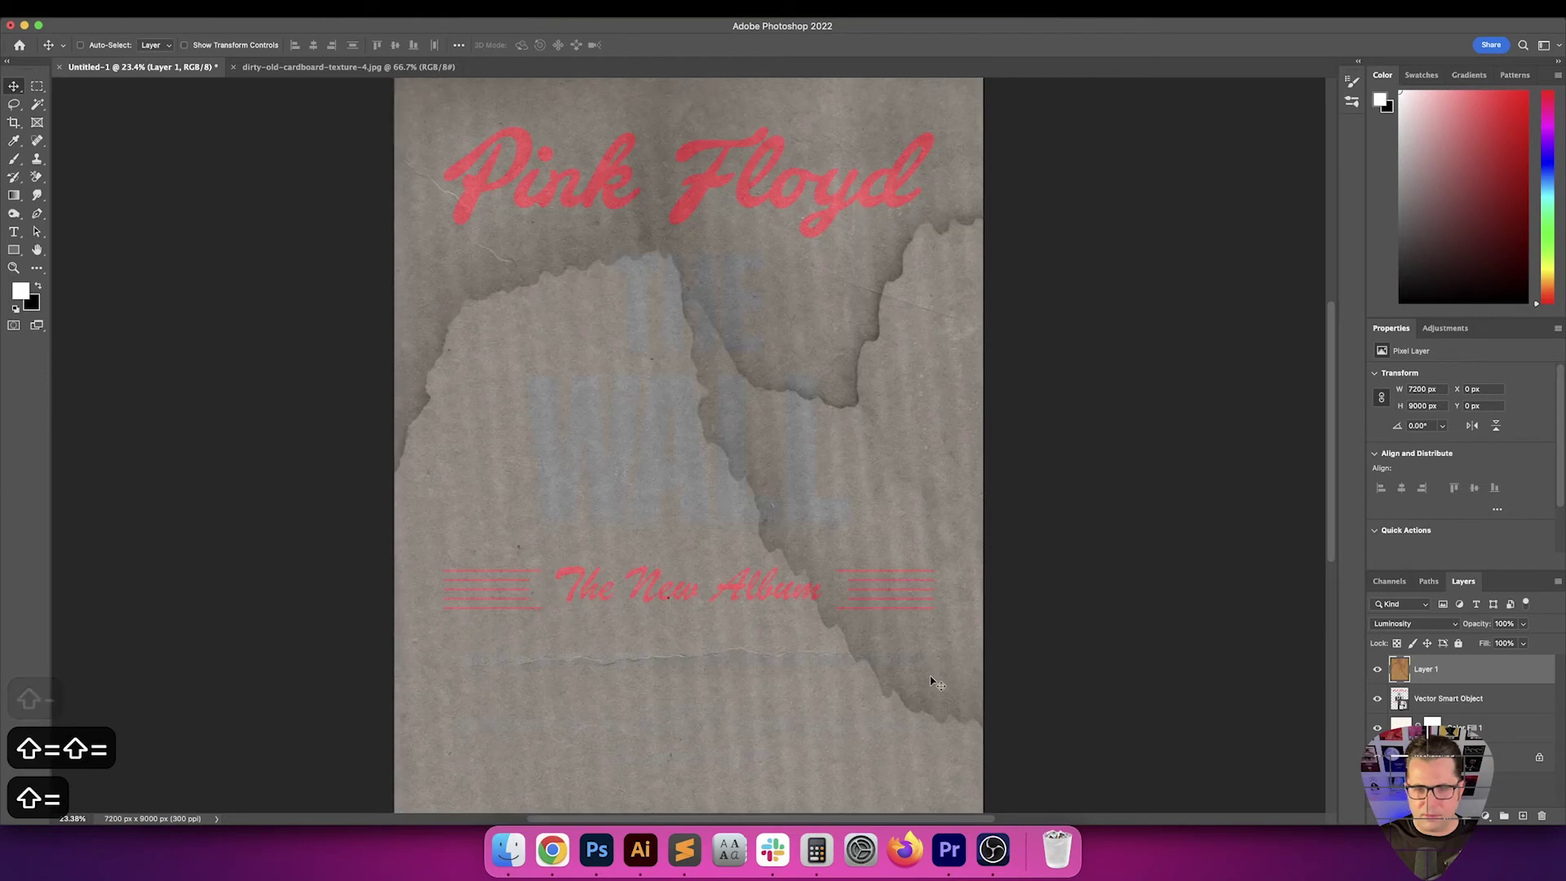
key("shift+equal")
key("shift+equal")
key("shift+equal")
key("shift+equal")
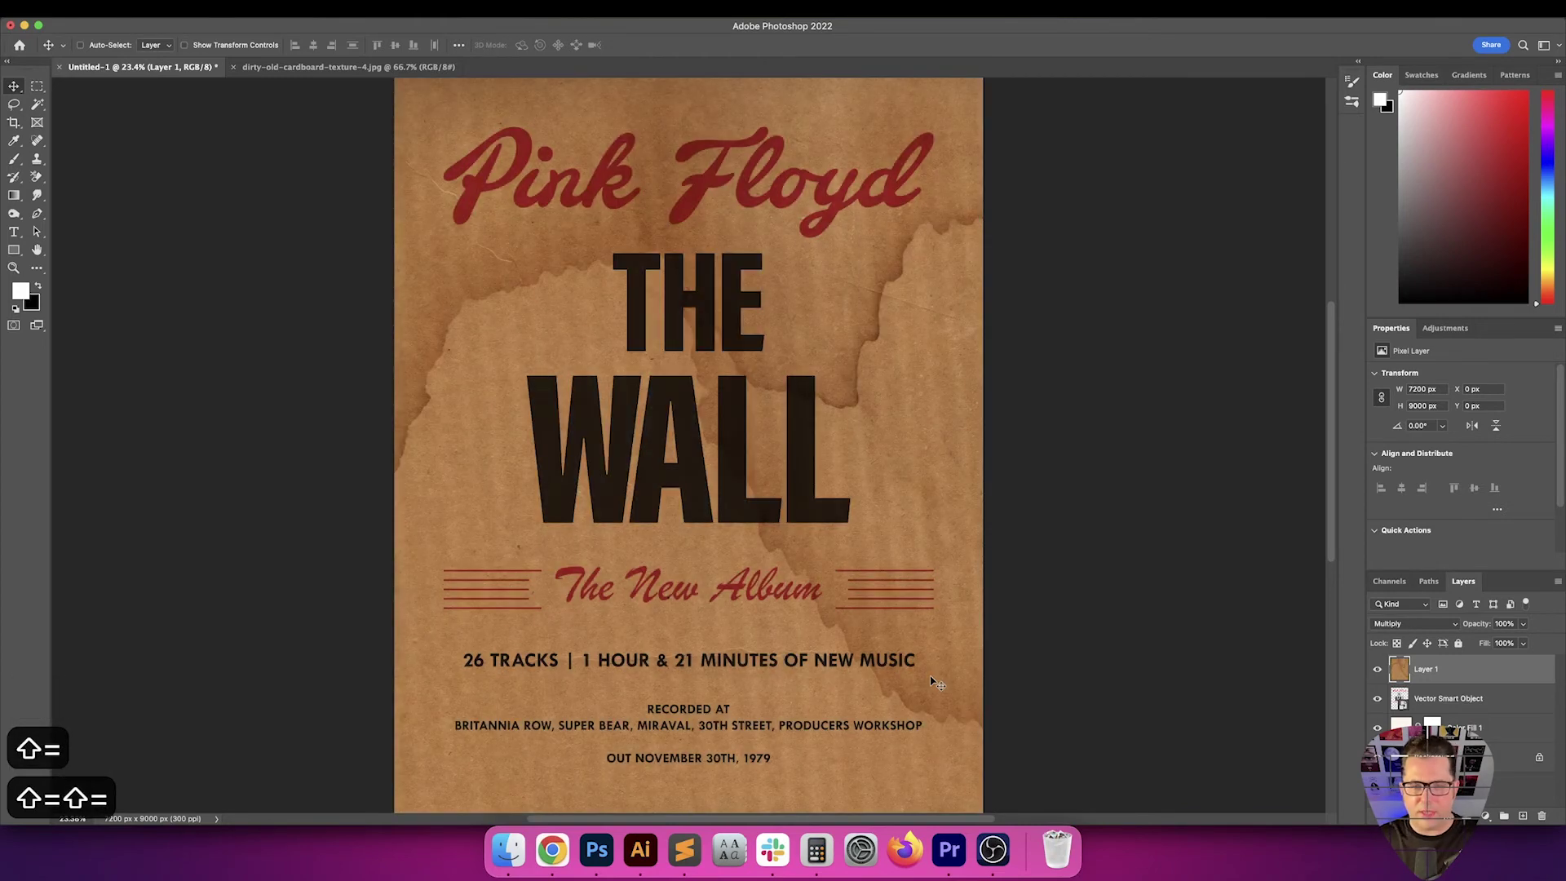
Try the blend modes following Multiply on the cardboard texture layer, through Color Dodge up to Soft Light
key("shift+equal")
key("shift+equal")
key("shift+equal")
key("shift+equal")
key("shift+equal")
key("shift+equal")
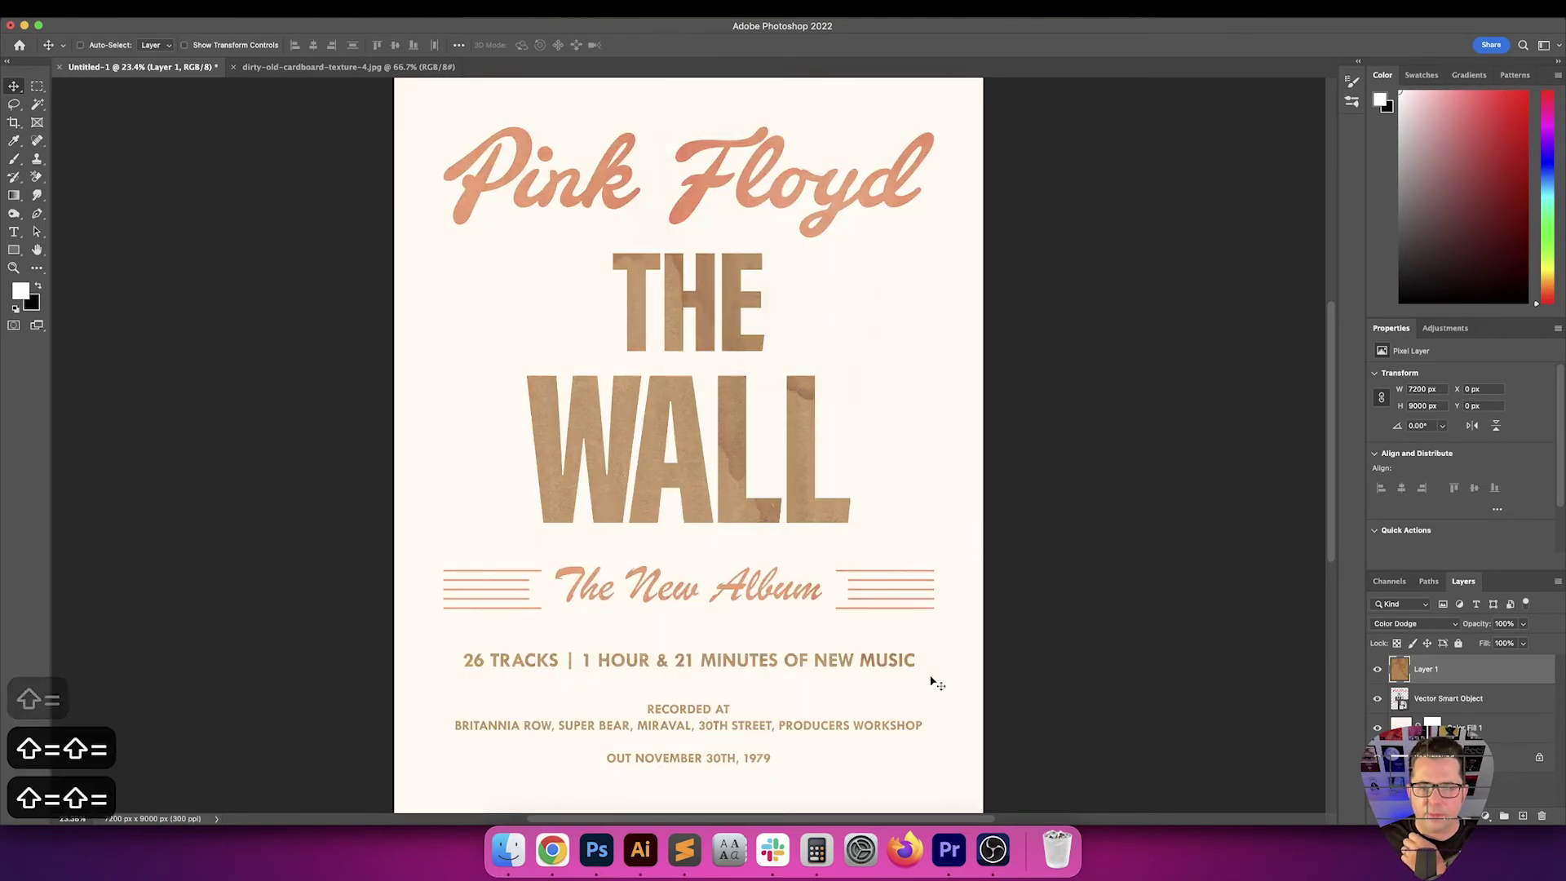
key("shift+equal")
key("shift+equal")
key("shift+equal")
key("shift+equal")
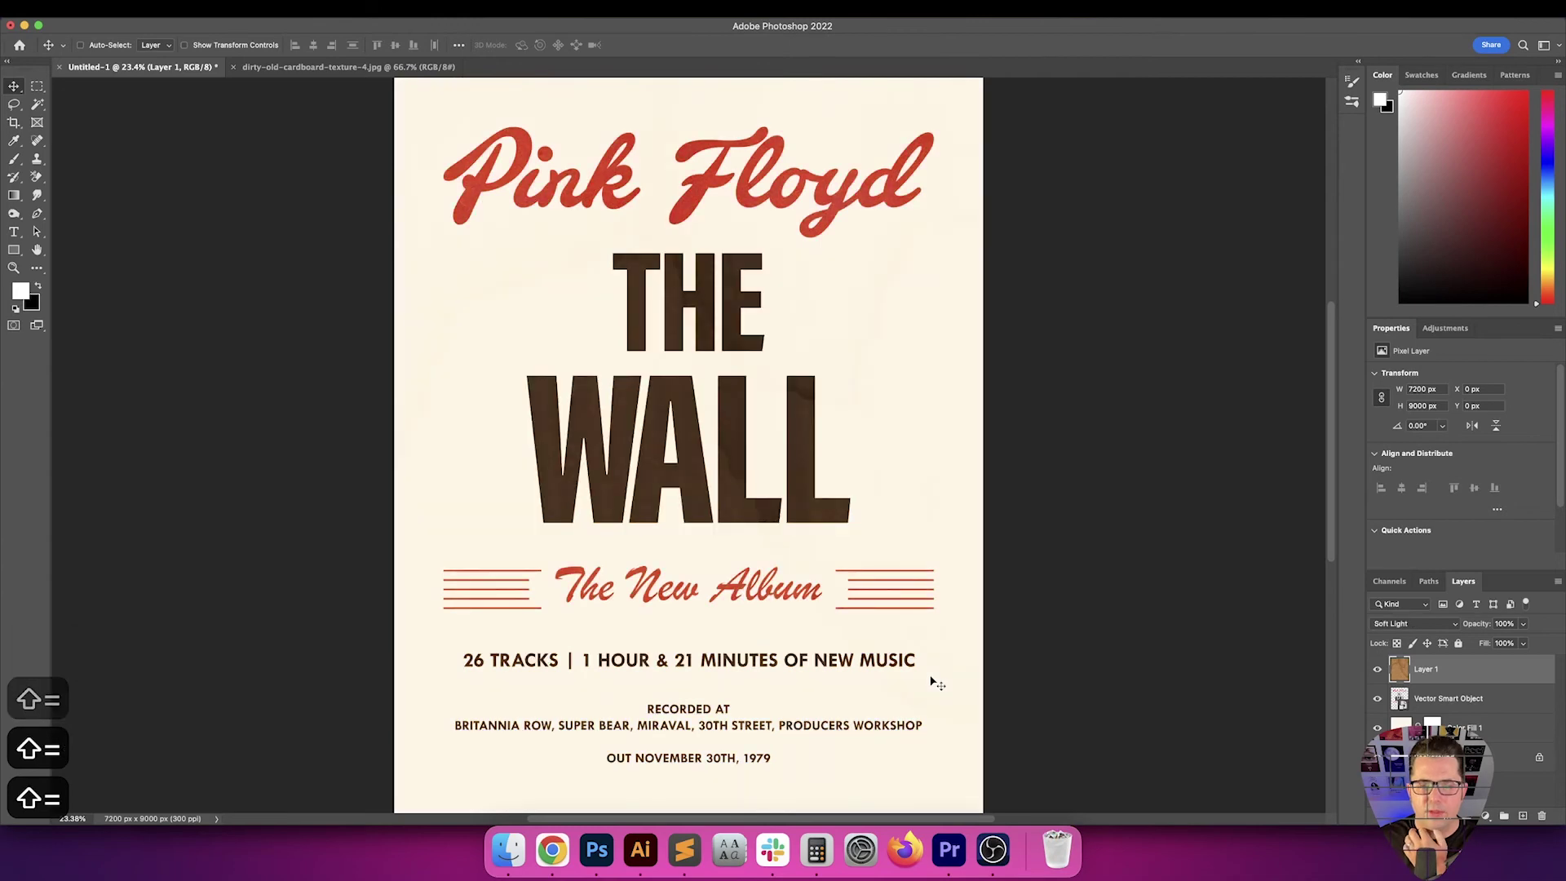
Compare Overlay and Hard Light on the cardboard texture layer, and set its blend mode to Vivid Light
key("shift+minus")
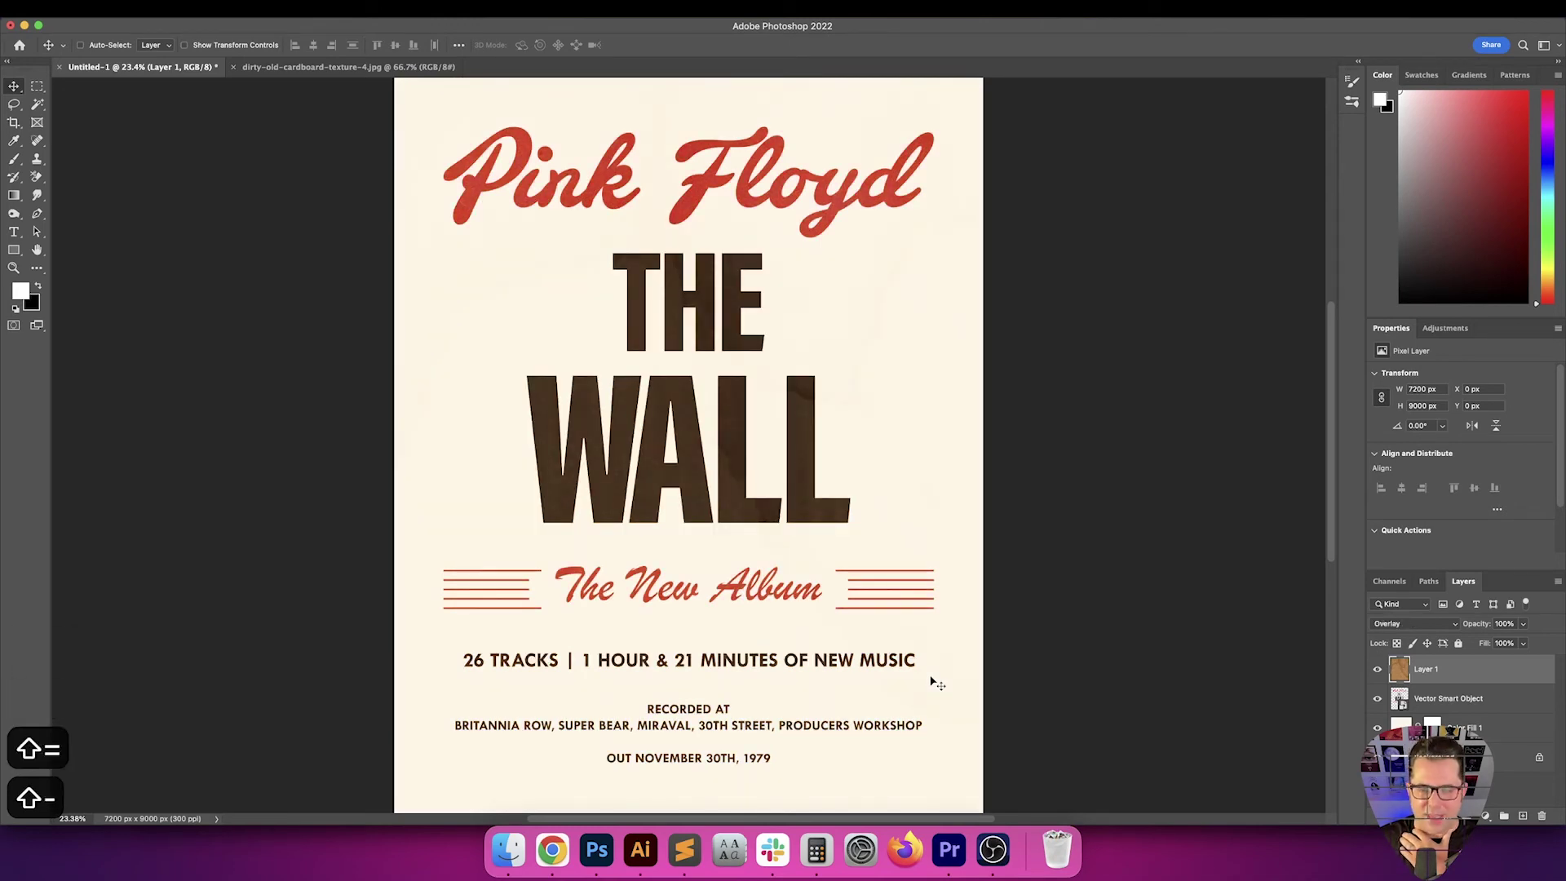
key("shift+equal")
key("shift+equal")
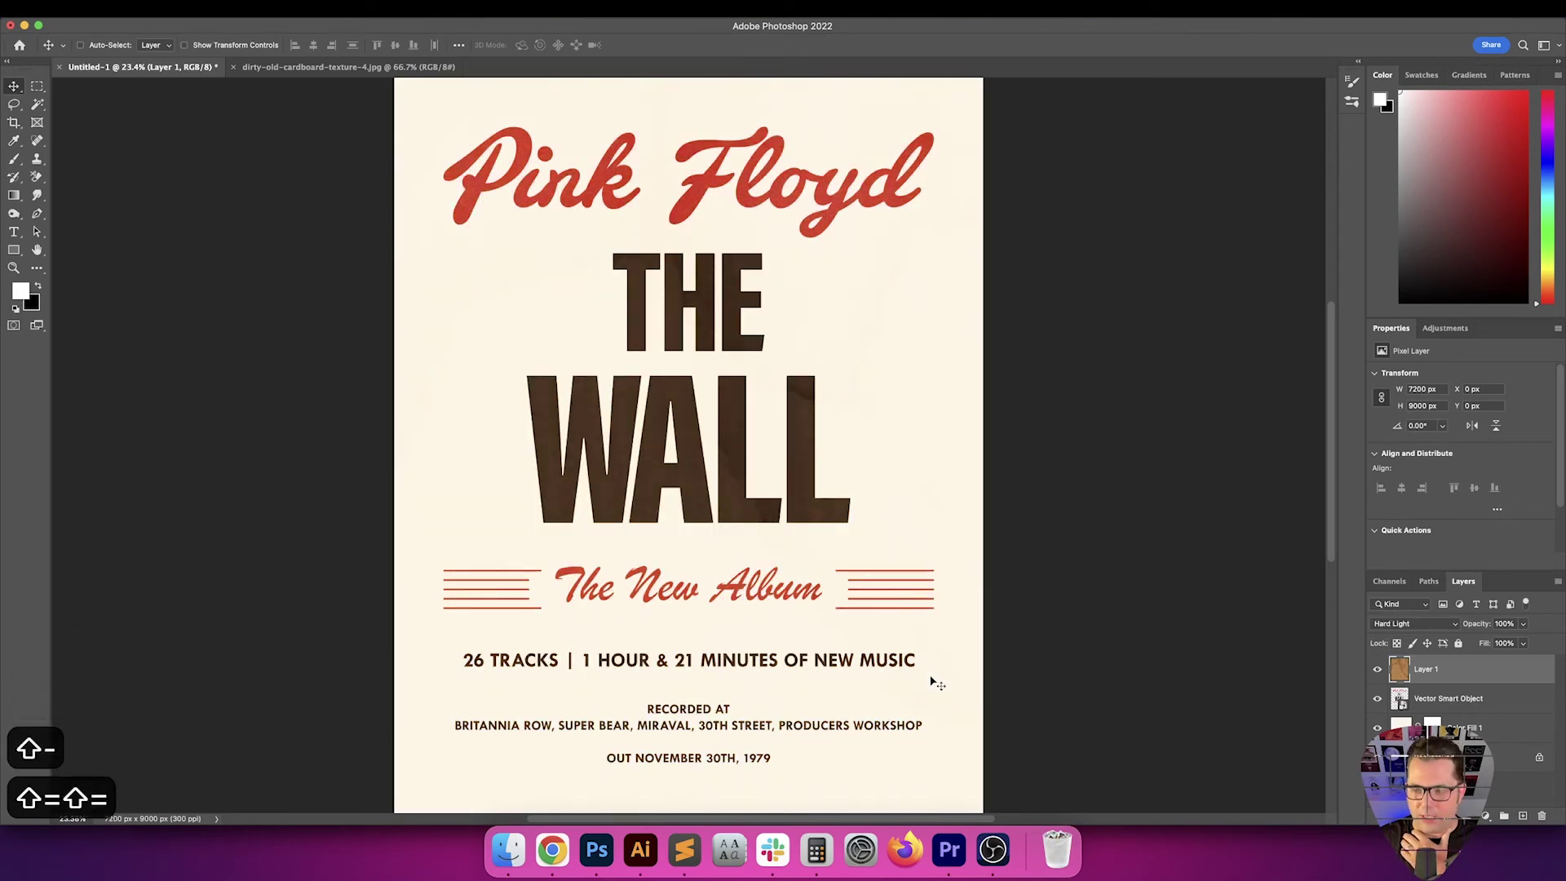
key("shift+equal")
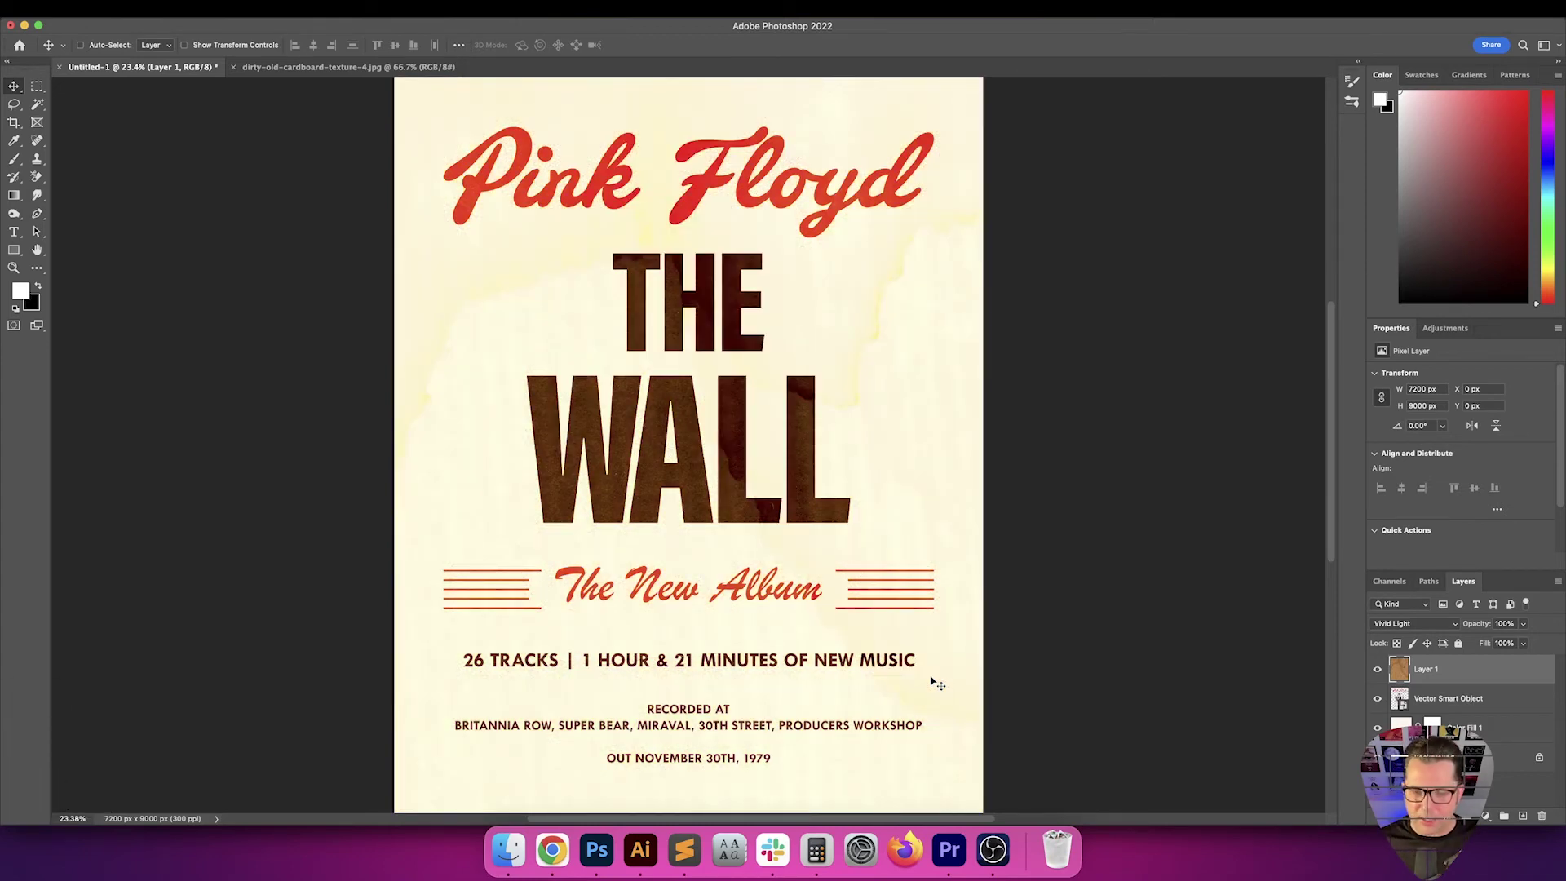
Add a Hue/Saturation adjustment layer above the cardboard texture and set its saturation to -50
left_click(1488, 816)
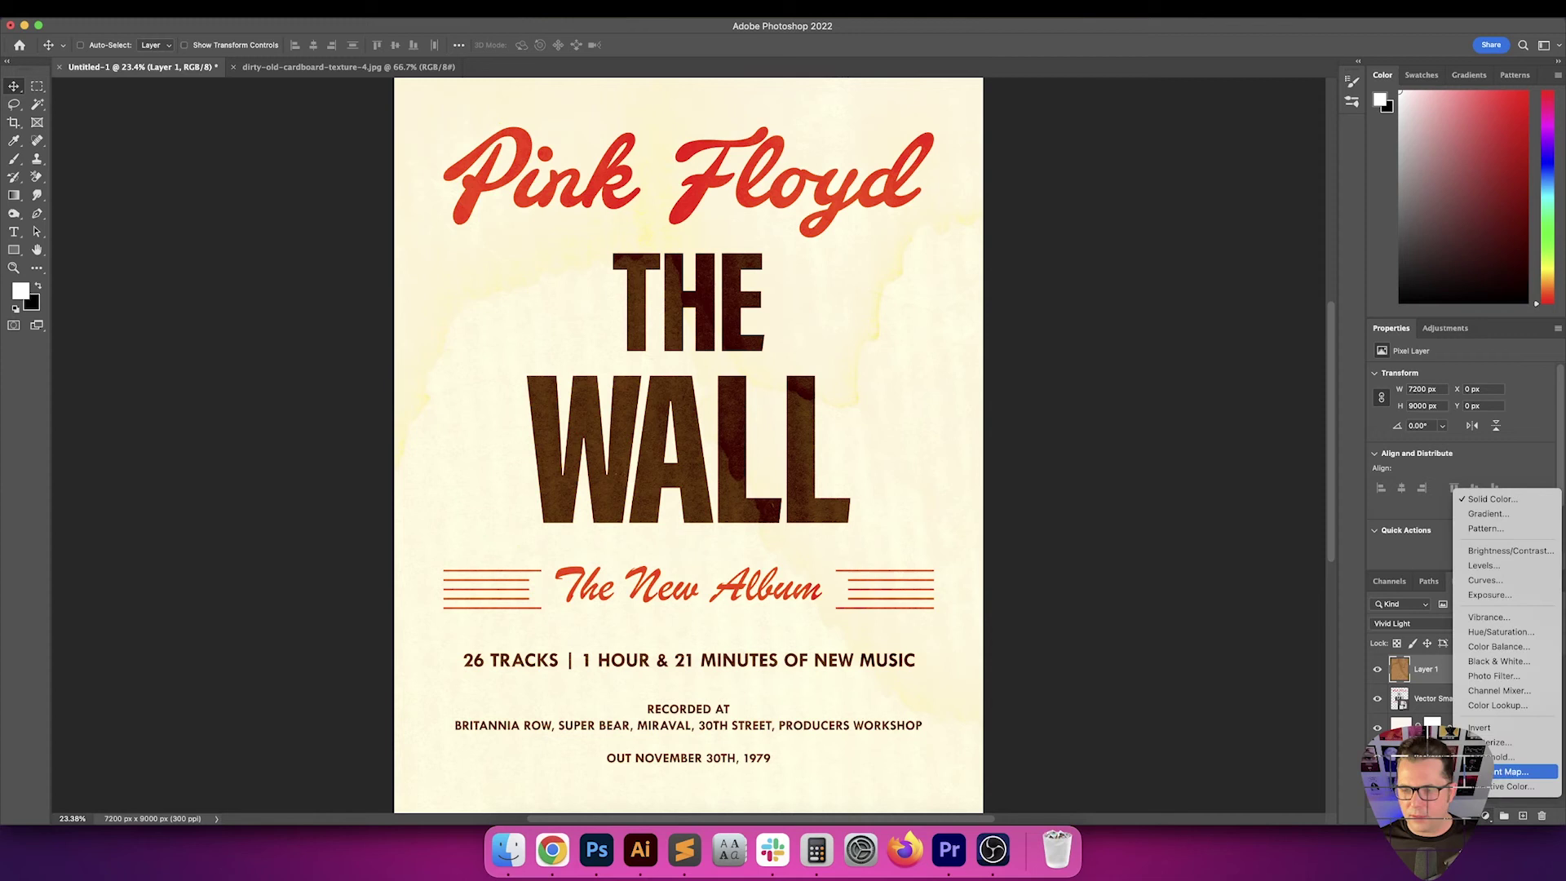
left_click(1509, 635)
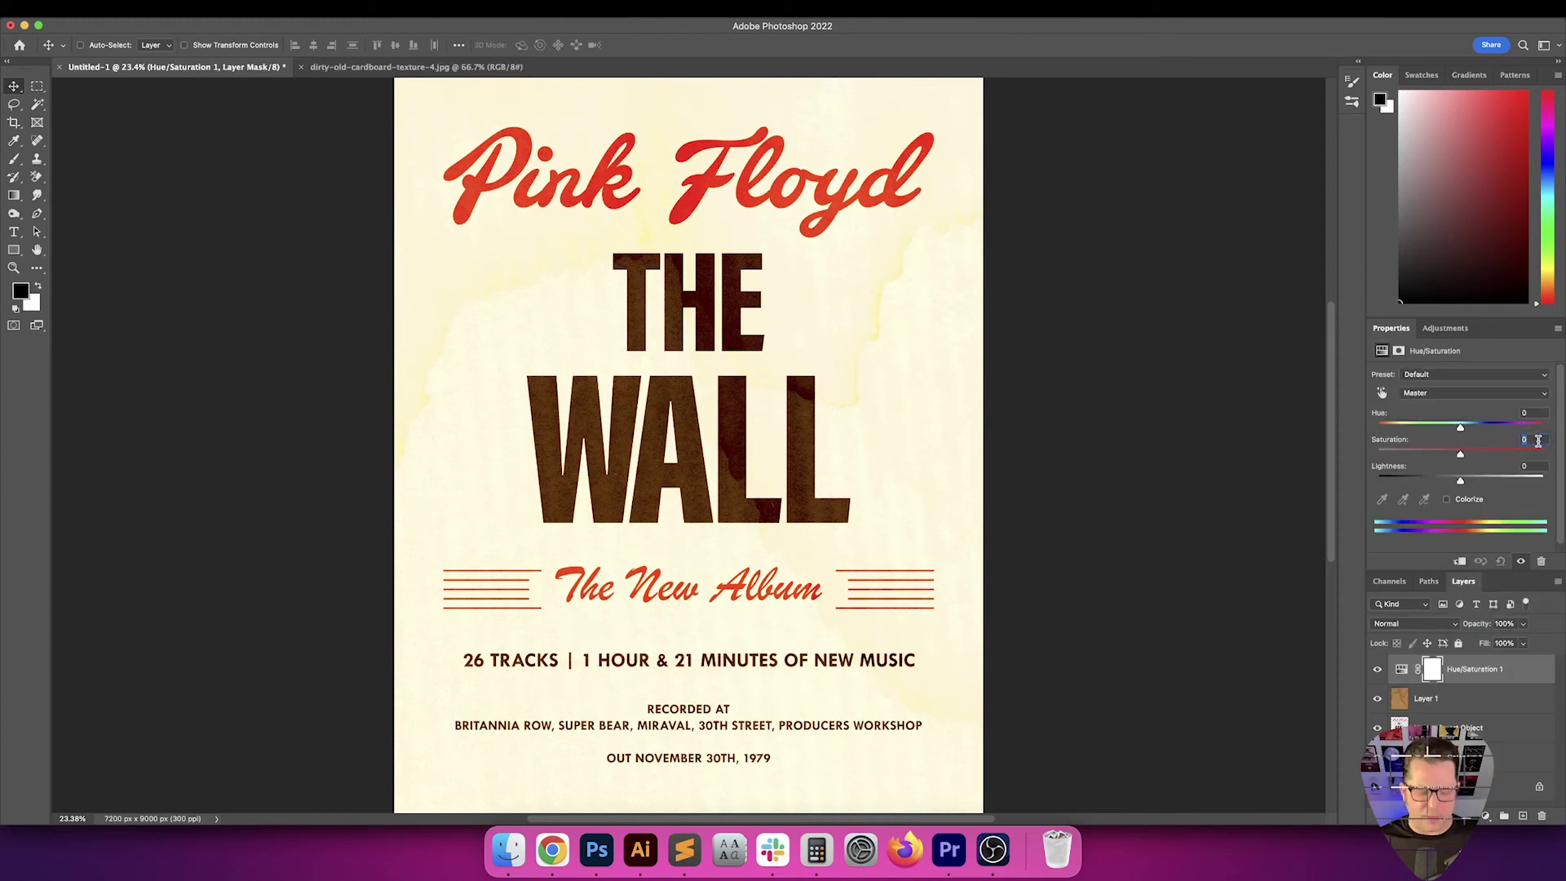
key("shift+Down")
key("shift+Down")
key("shift+Down")
key("shift+Down")
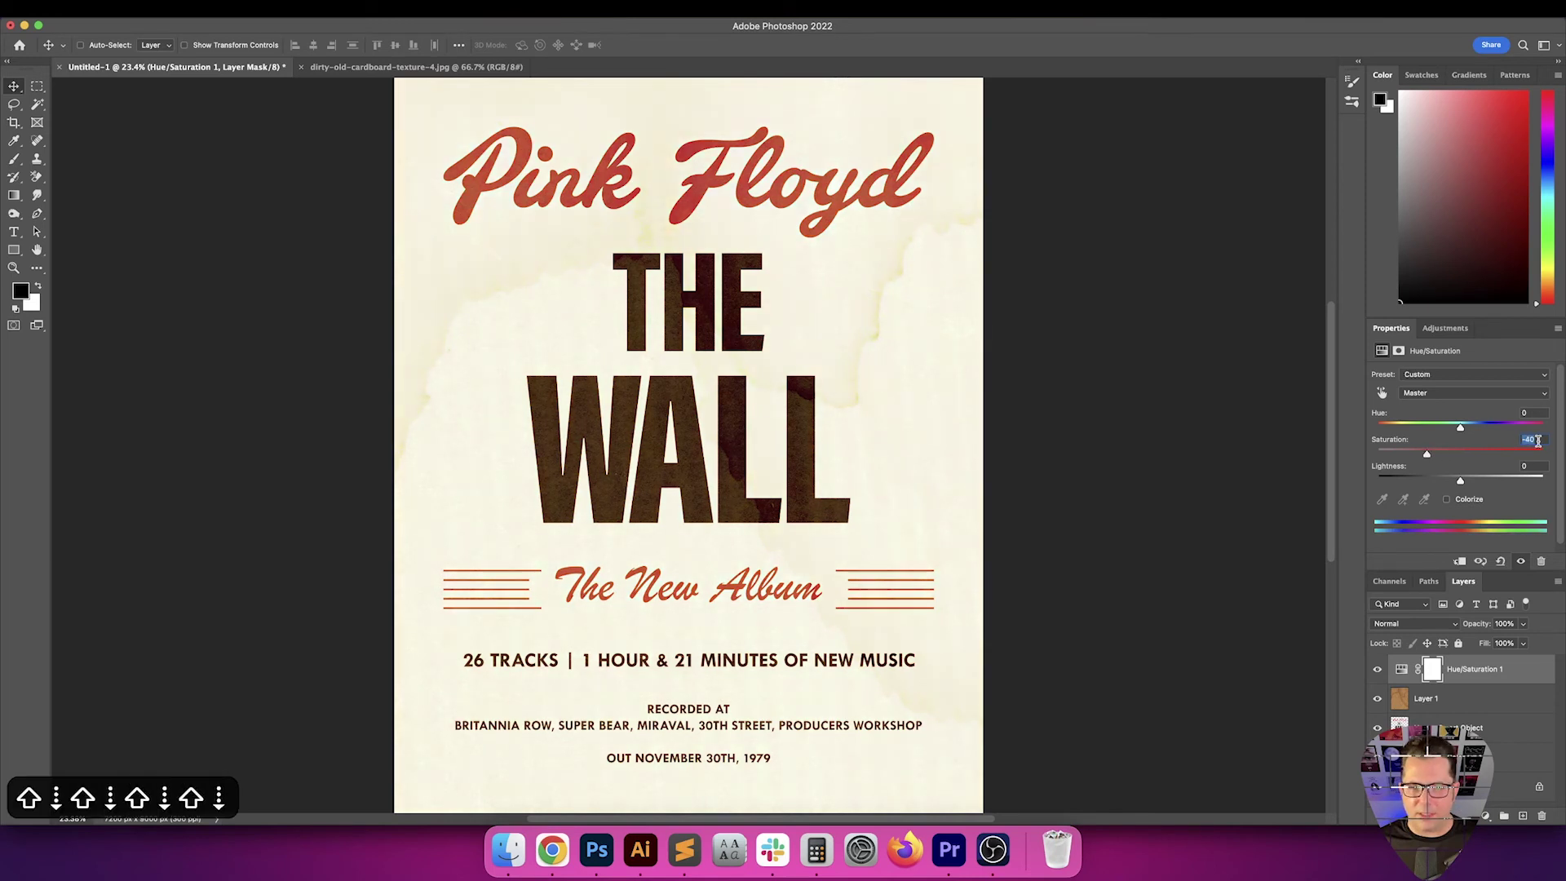
key("shift+Down")
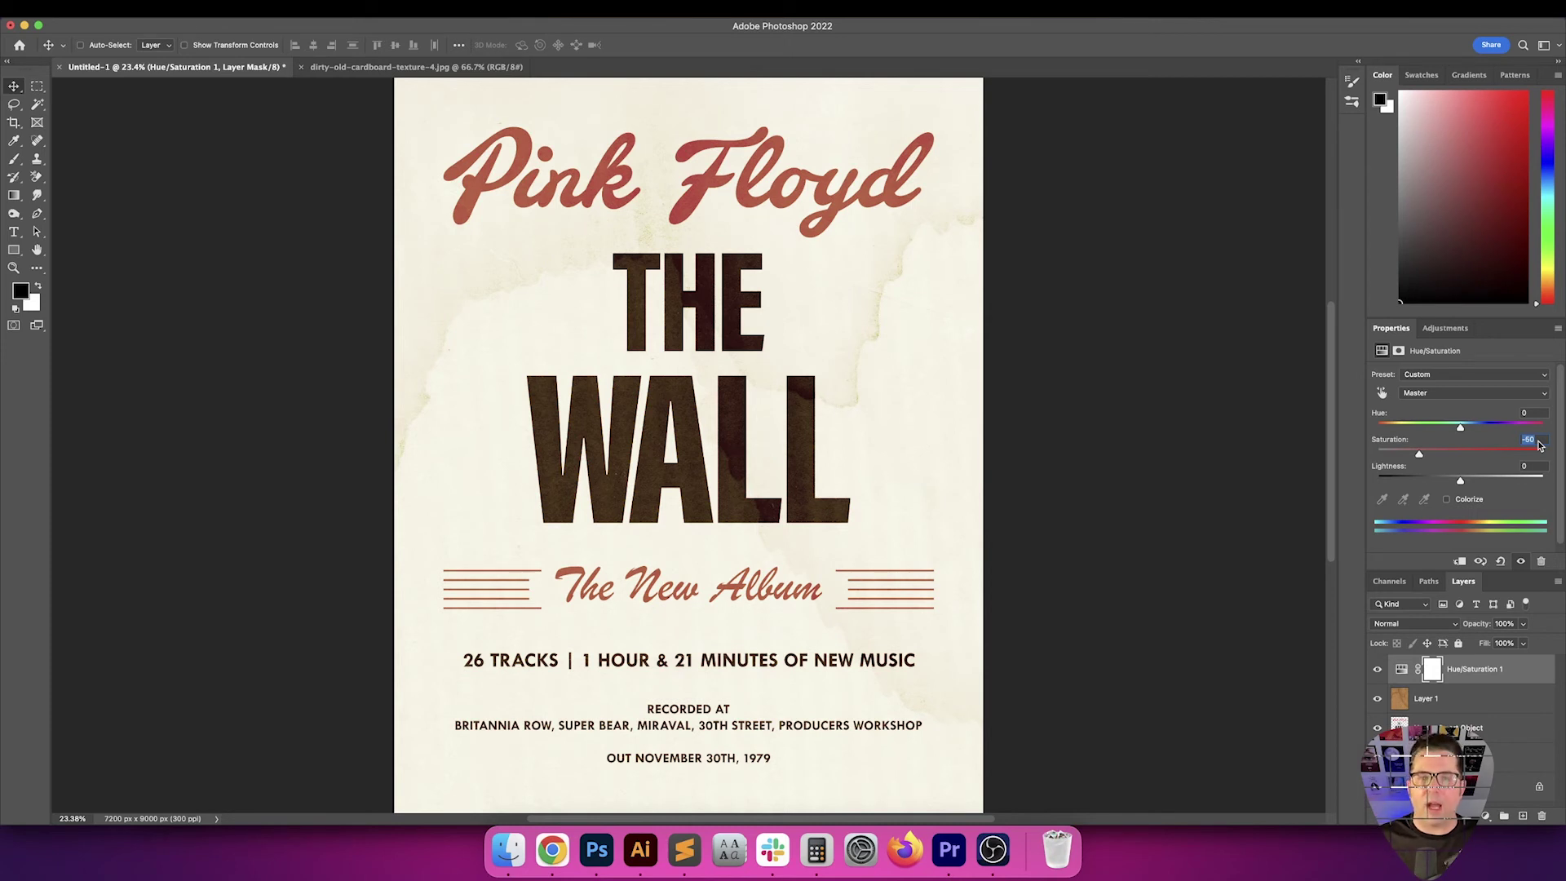
Set the hue of the Hue/Saturation adjustment layer to -10
key("shift+Tab")
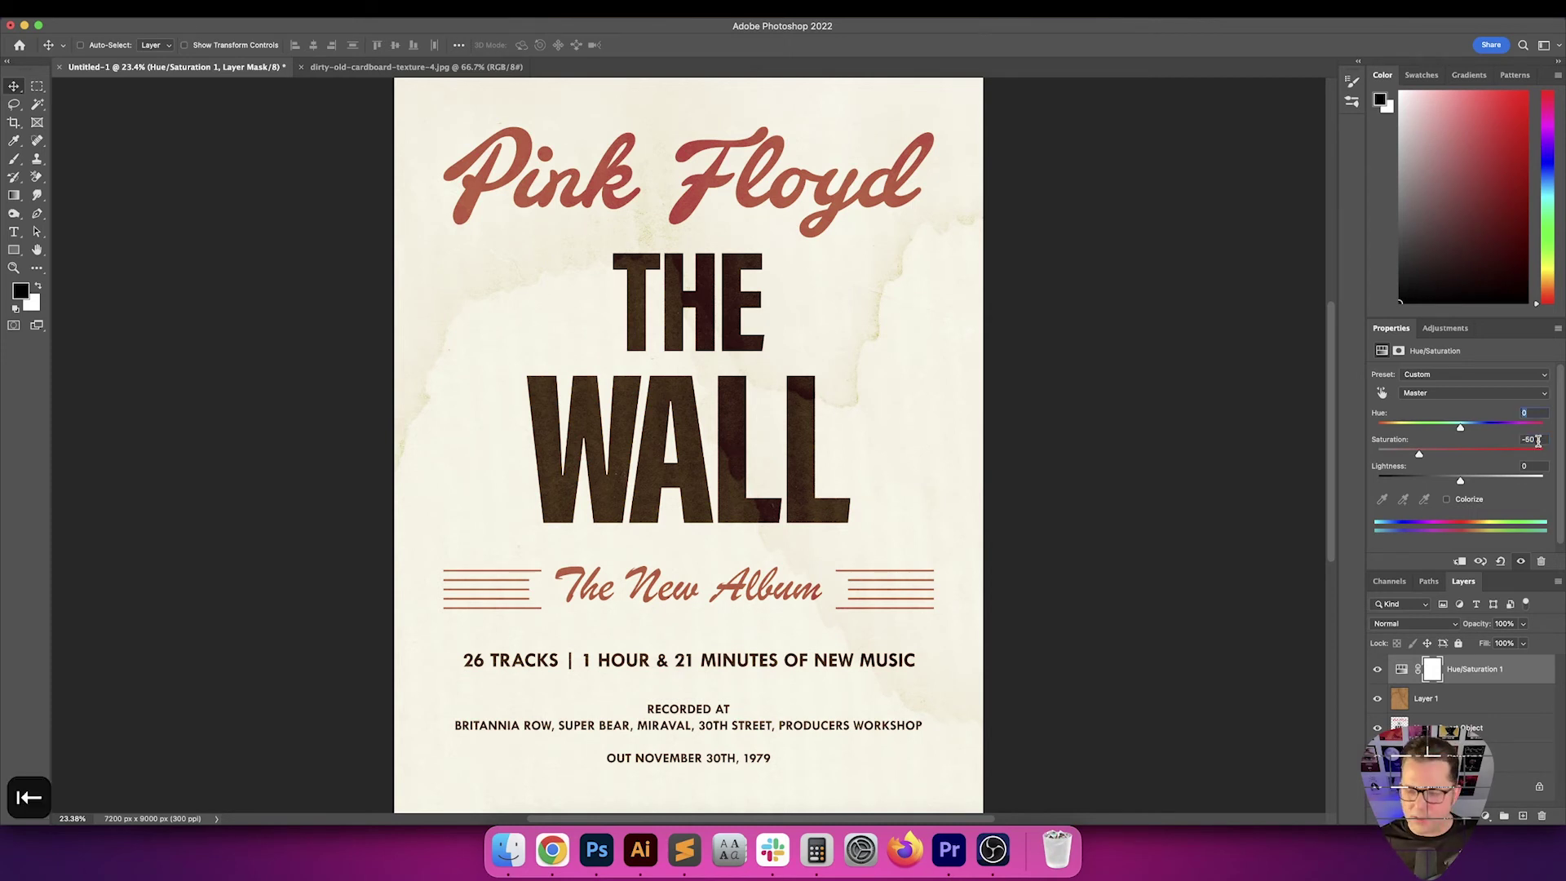
key("shift+Down")
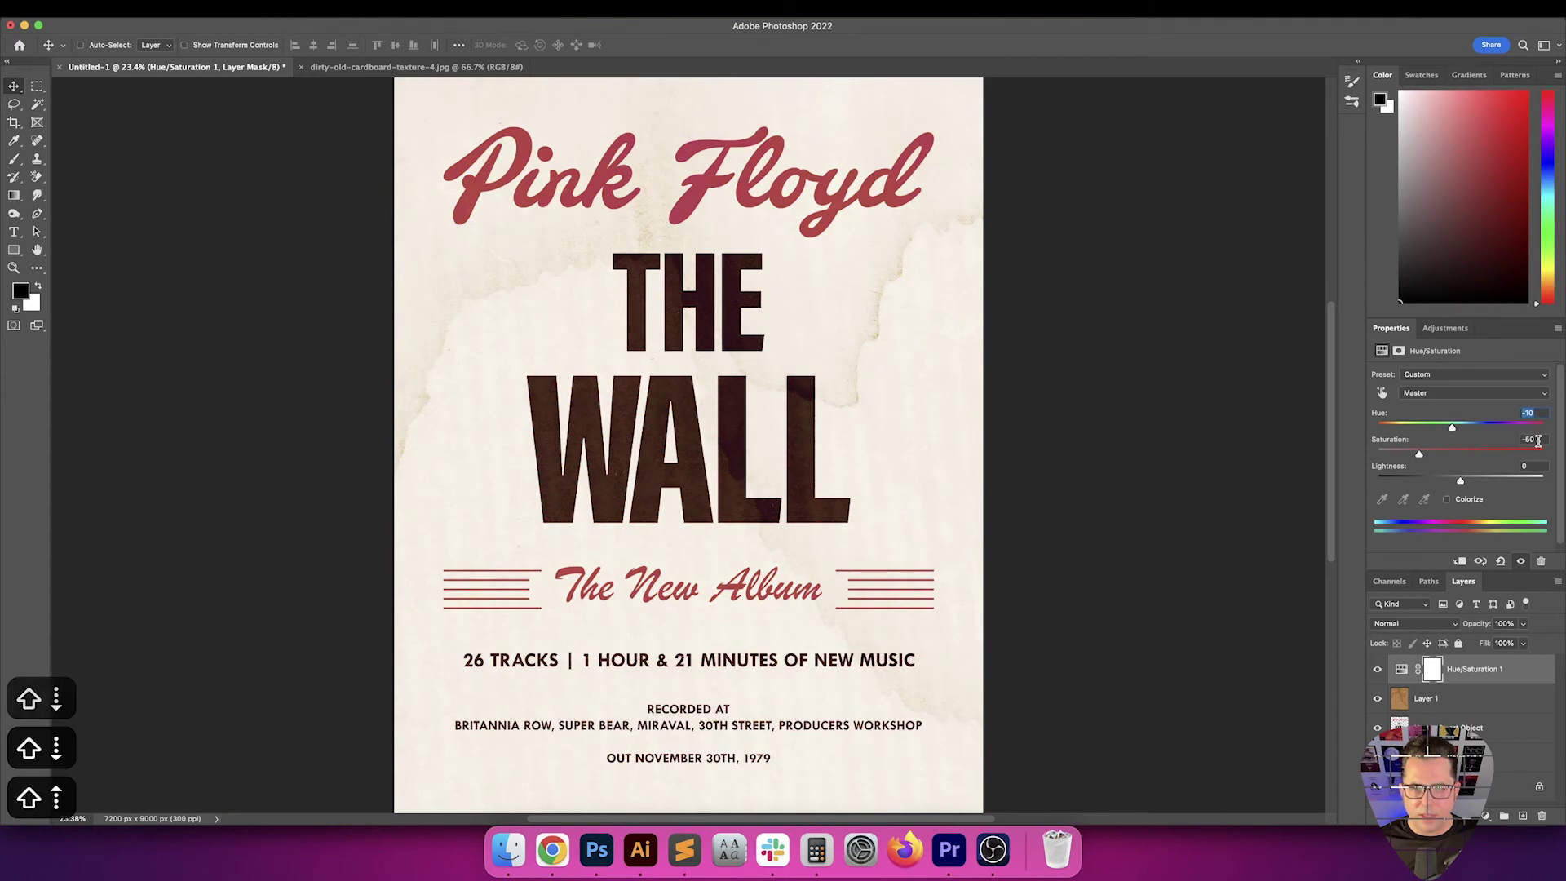
key("shift+Down")
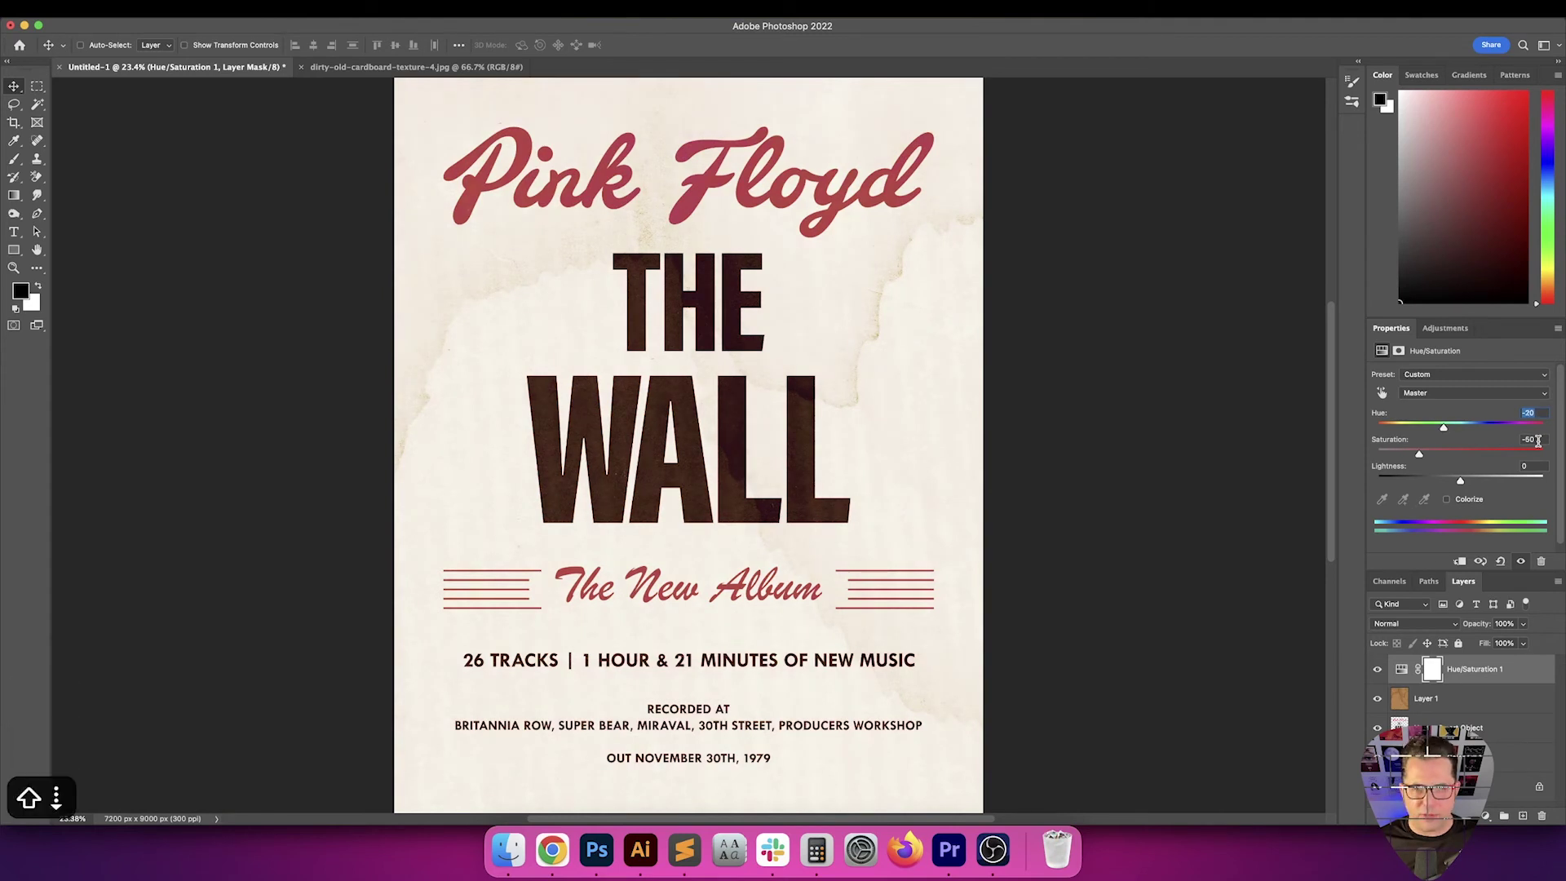
key("shift+Up")
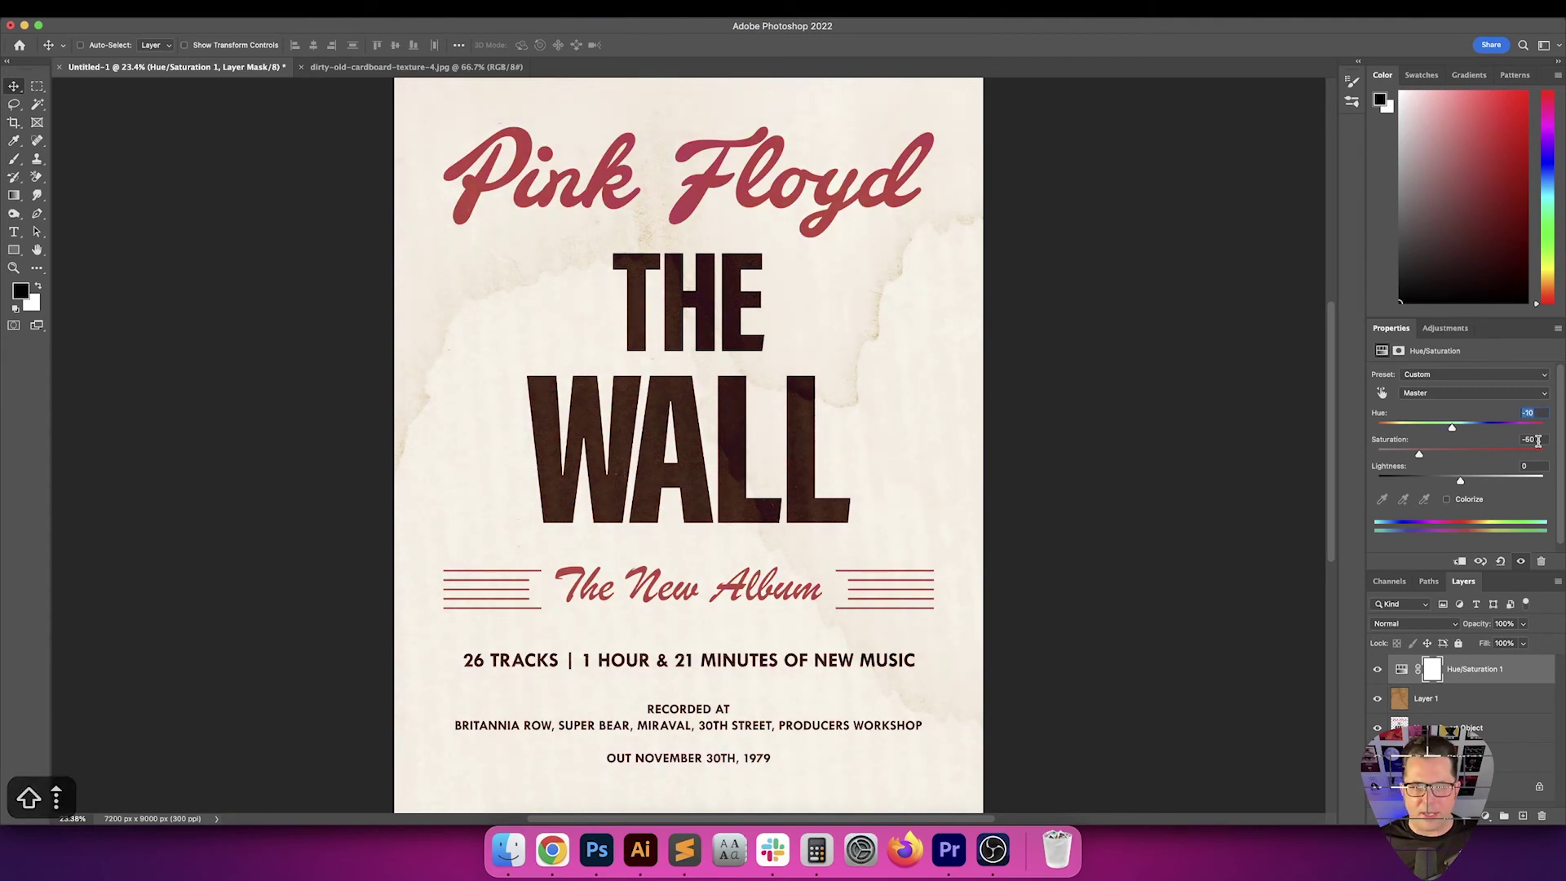
key("Return")
key("v")
key("v")
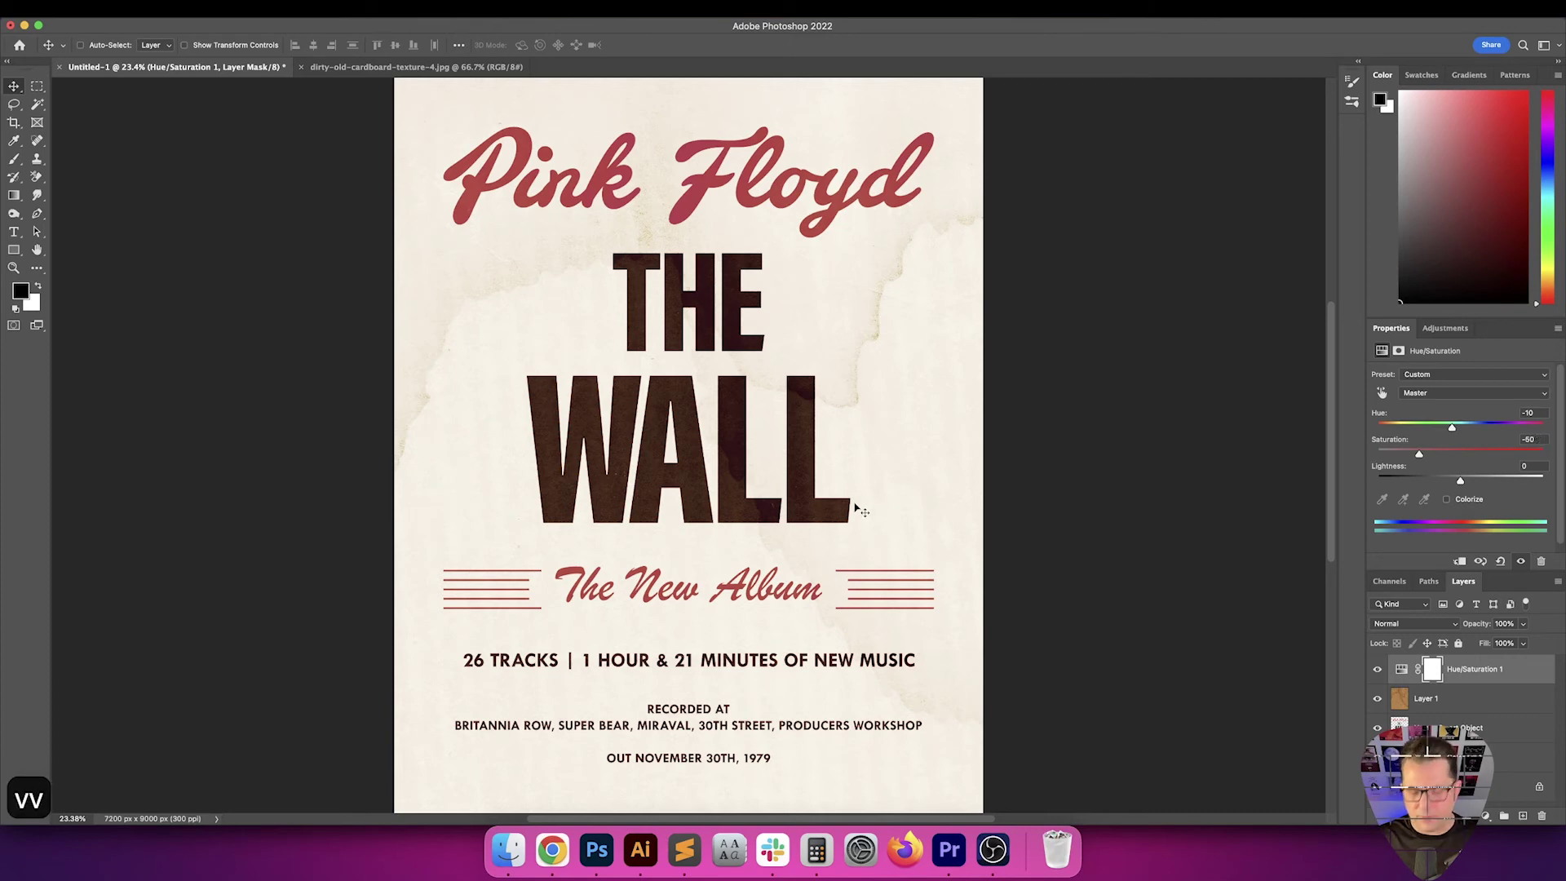
Start a Gaussian Blur on the vector smart object layer, with the edges of the WALL lettering in view at 100%
key("super+equal")
key("super+equal")
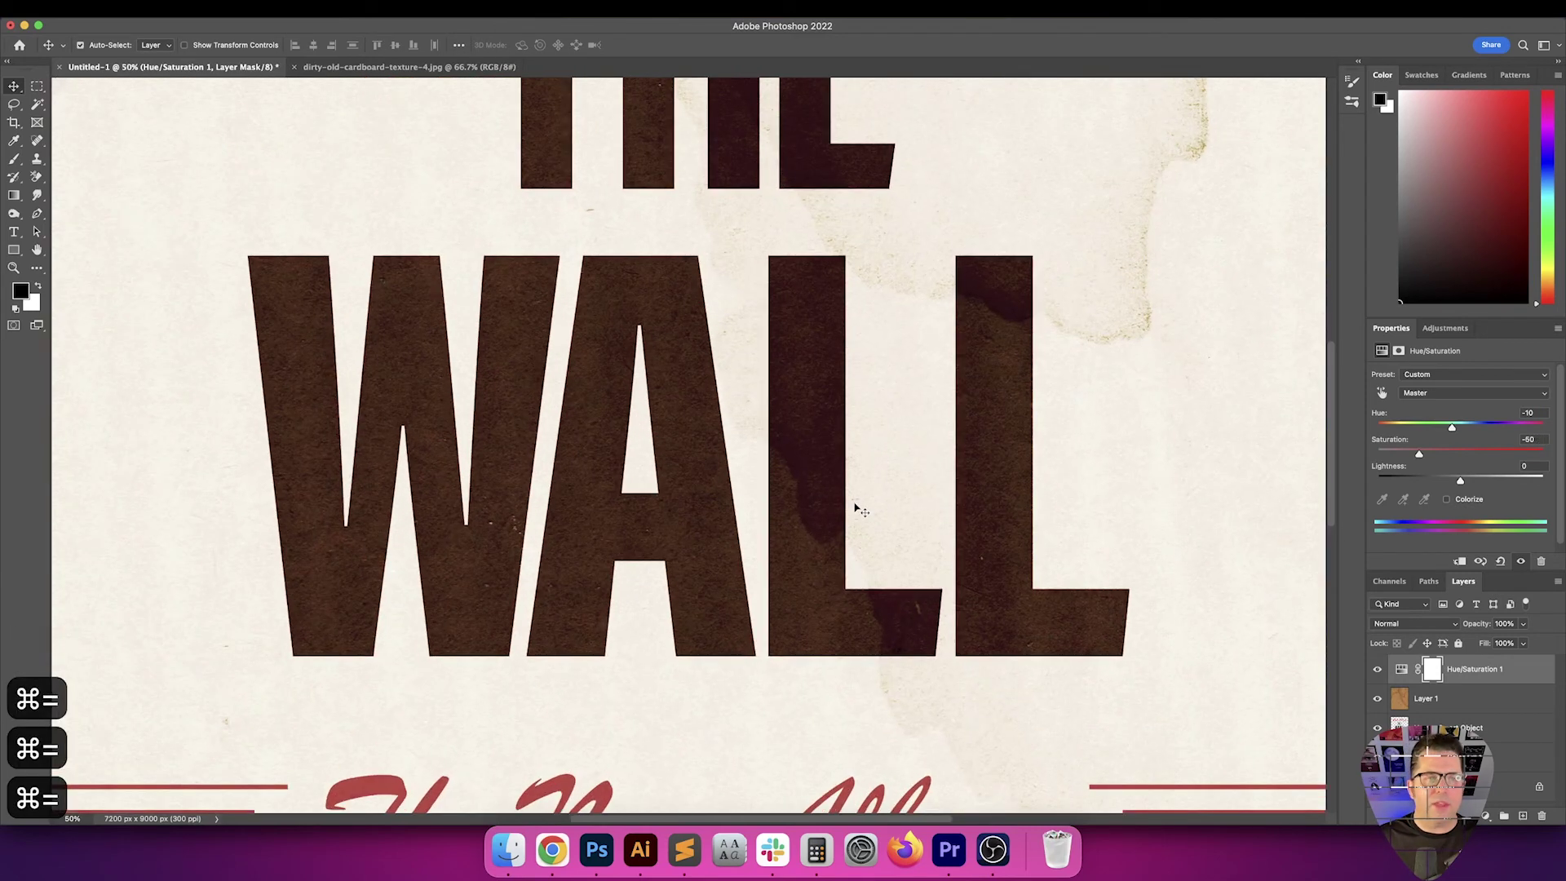
key("super+equal")
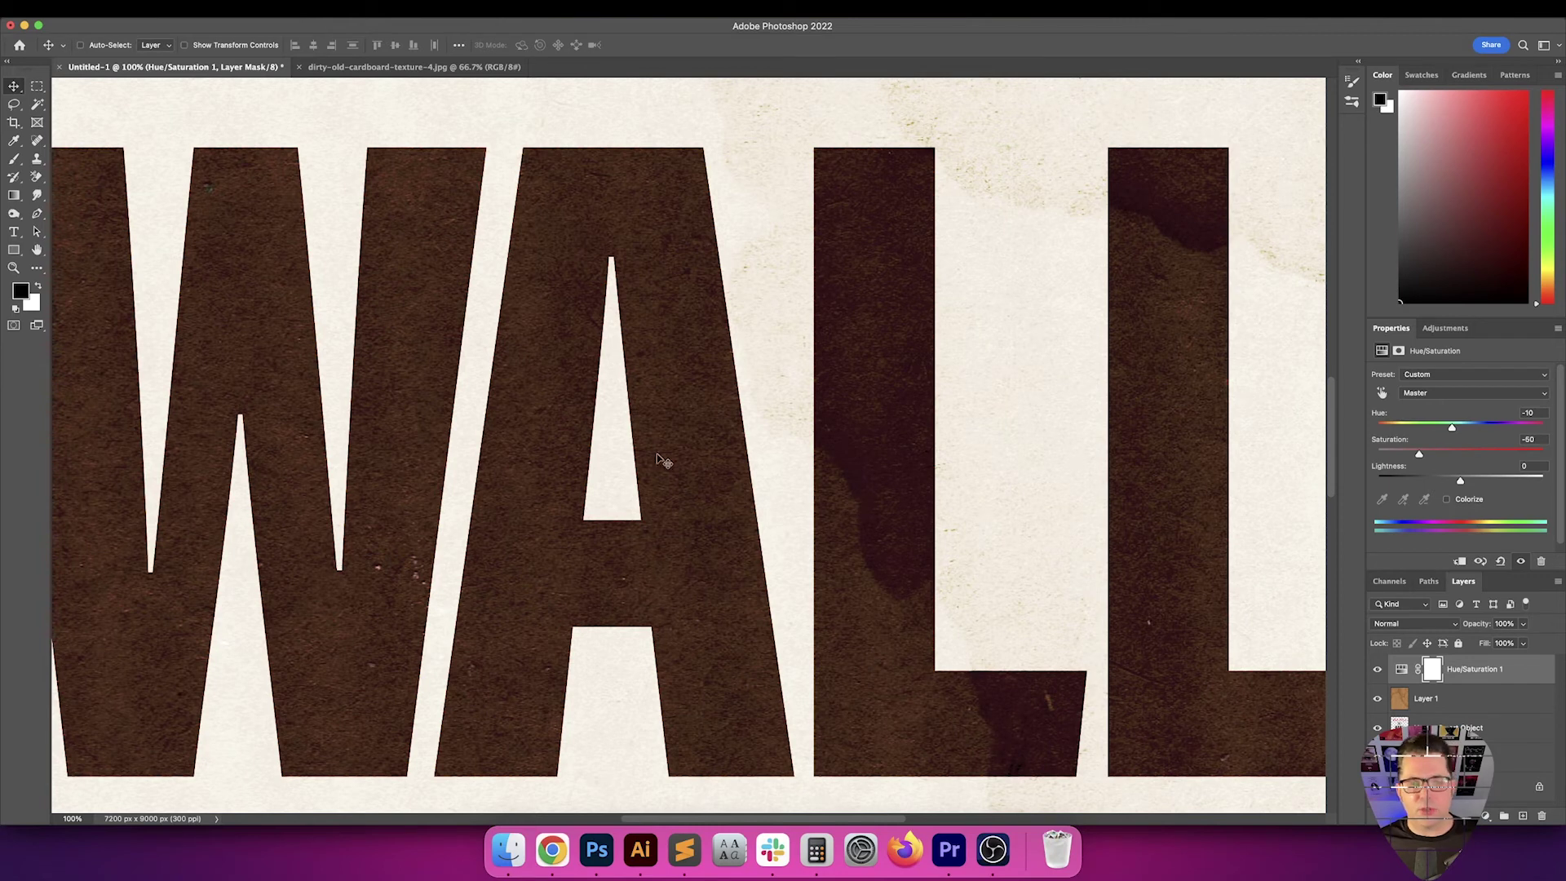
key("space")
left_click_drag(482, 367, 702, 382)
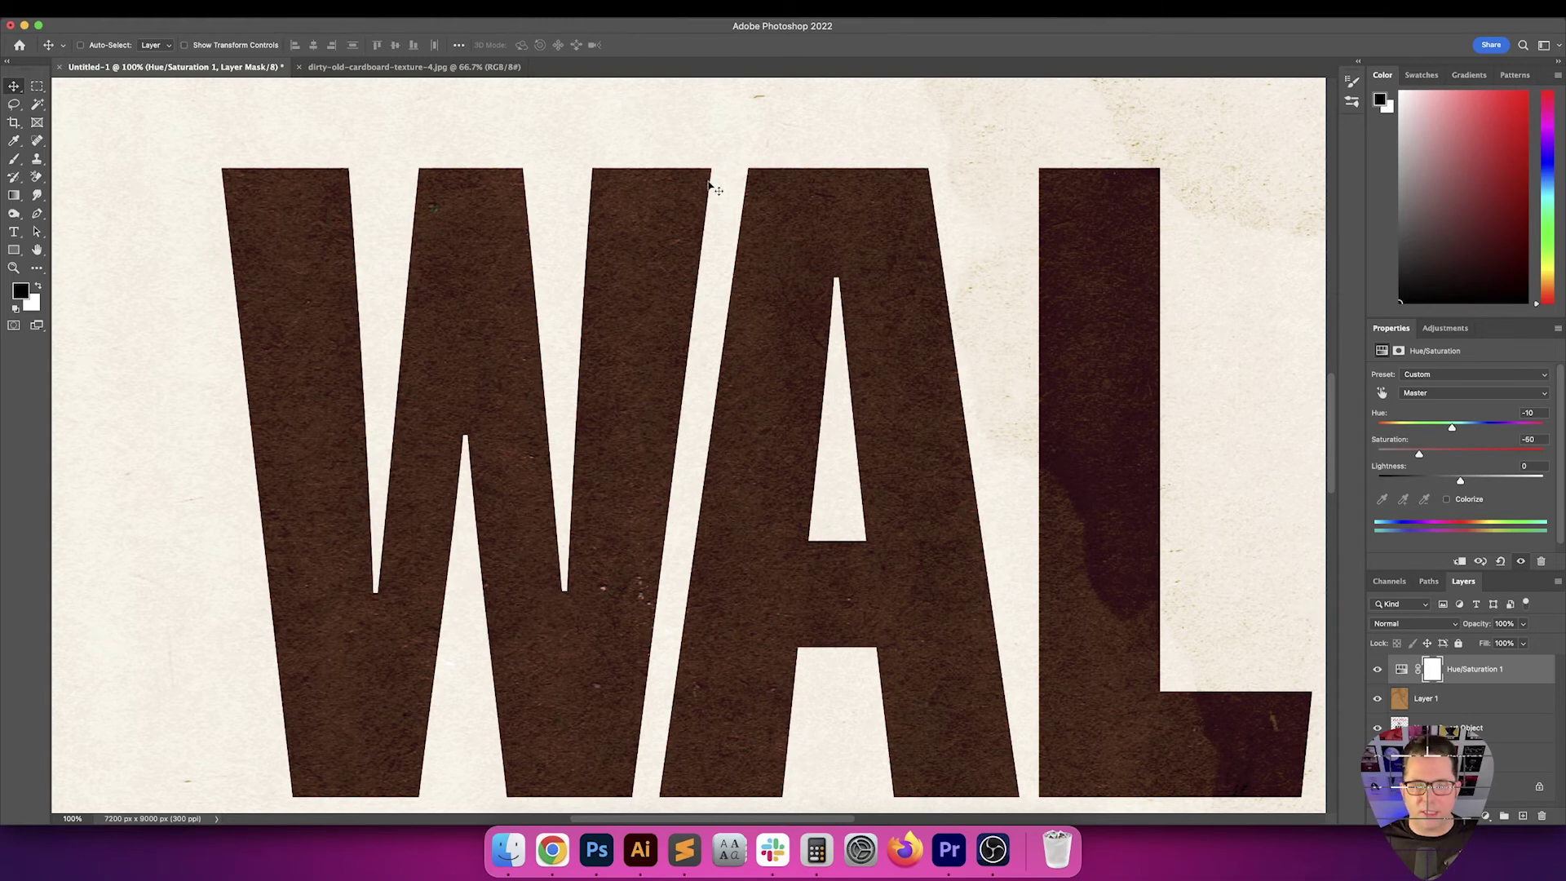
left_click(1507, 732)
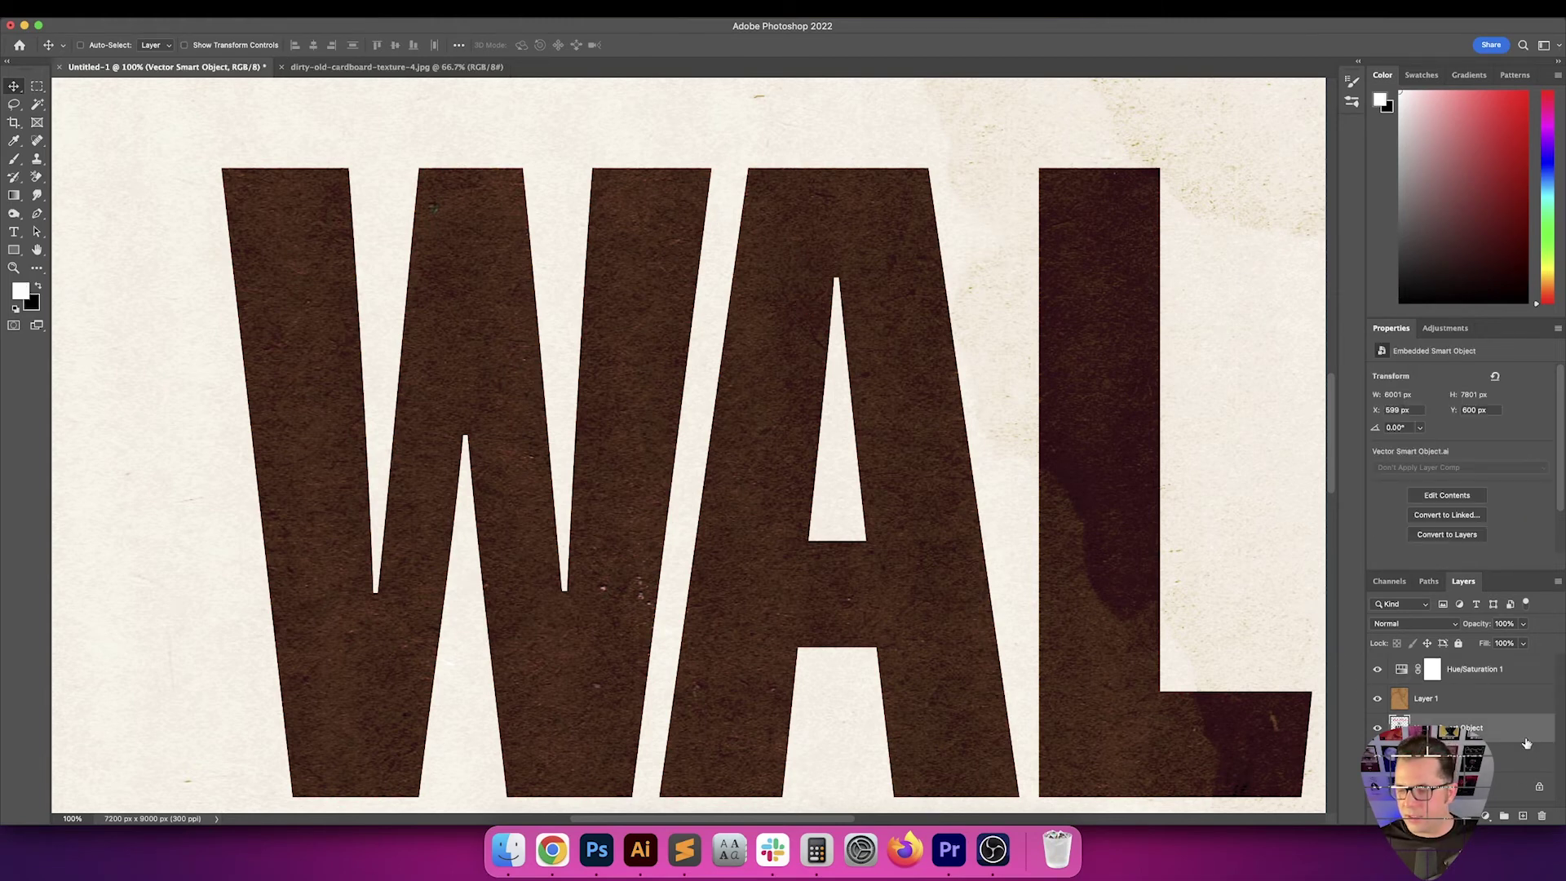
left_click(324, 8)
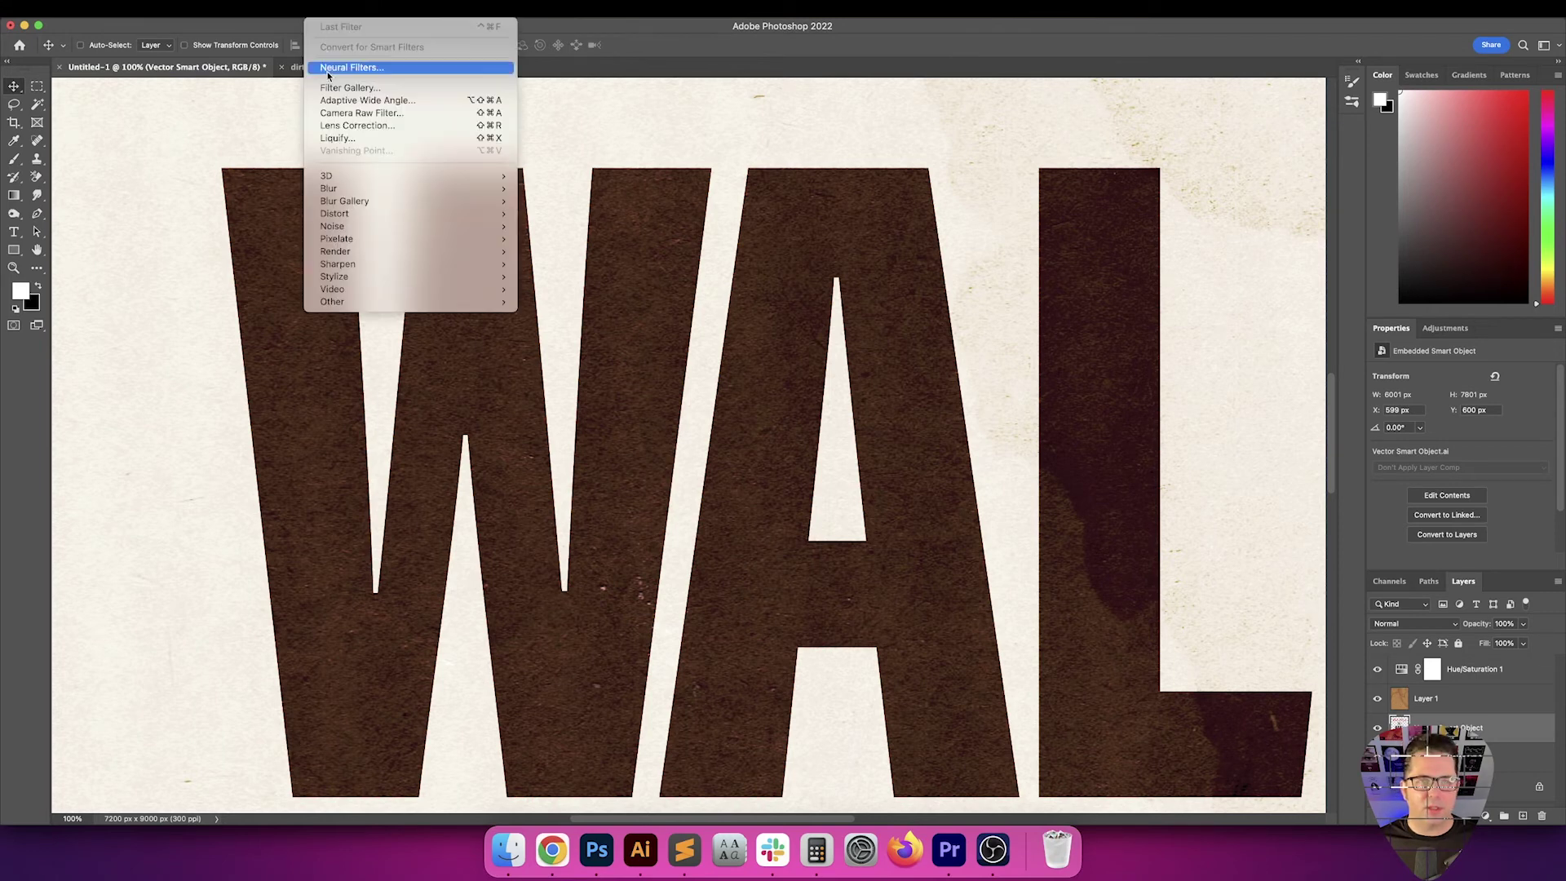
mouse_move(449, 188)
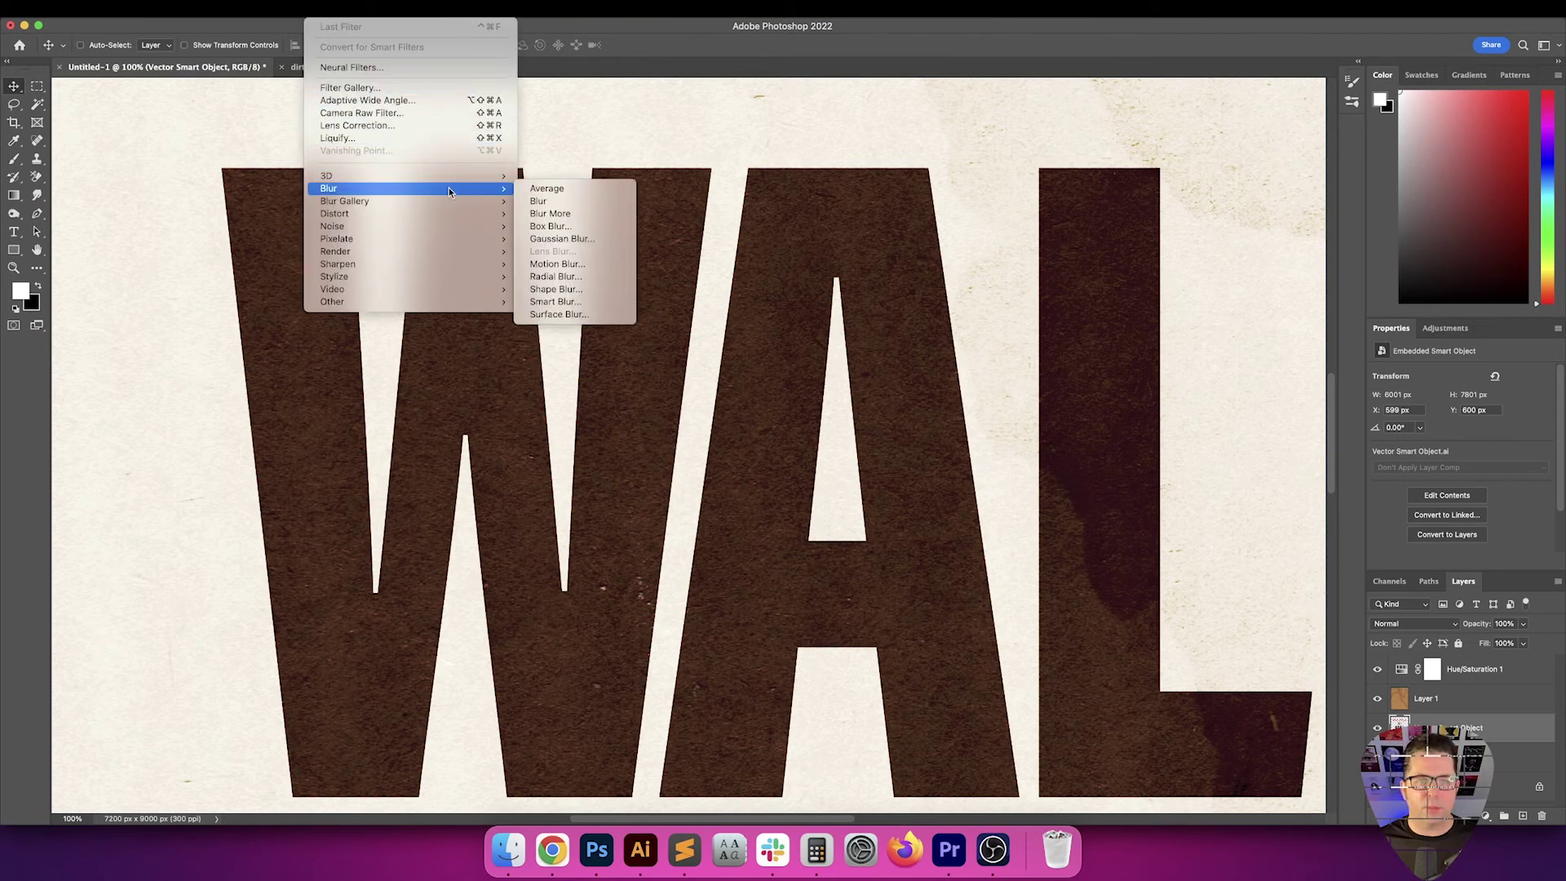
left_click(571, 238)
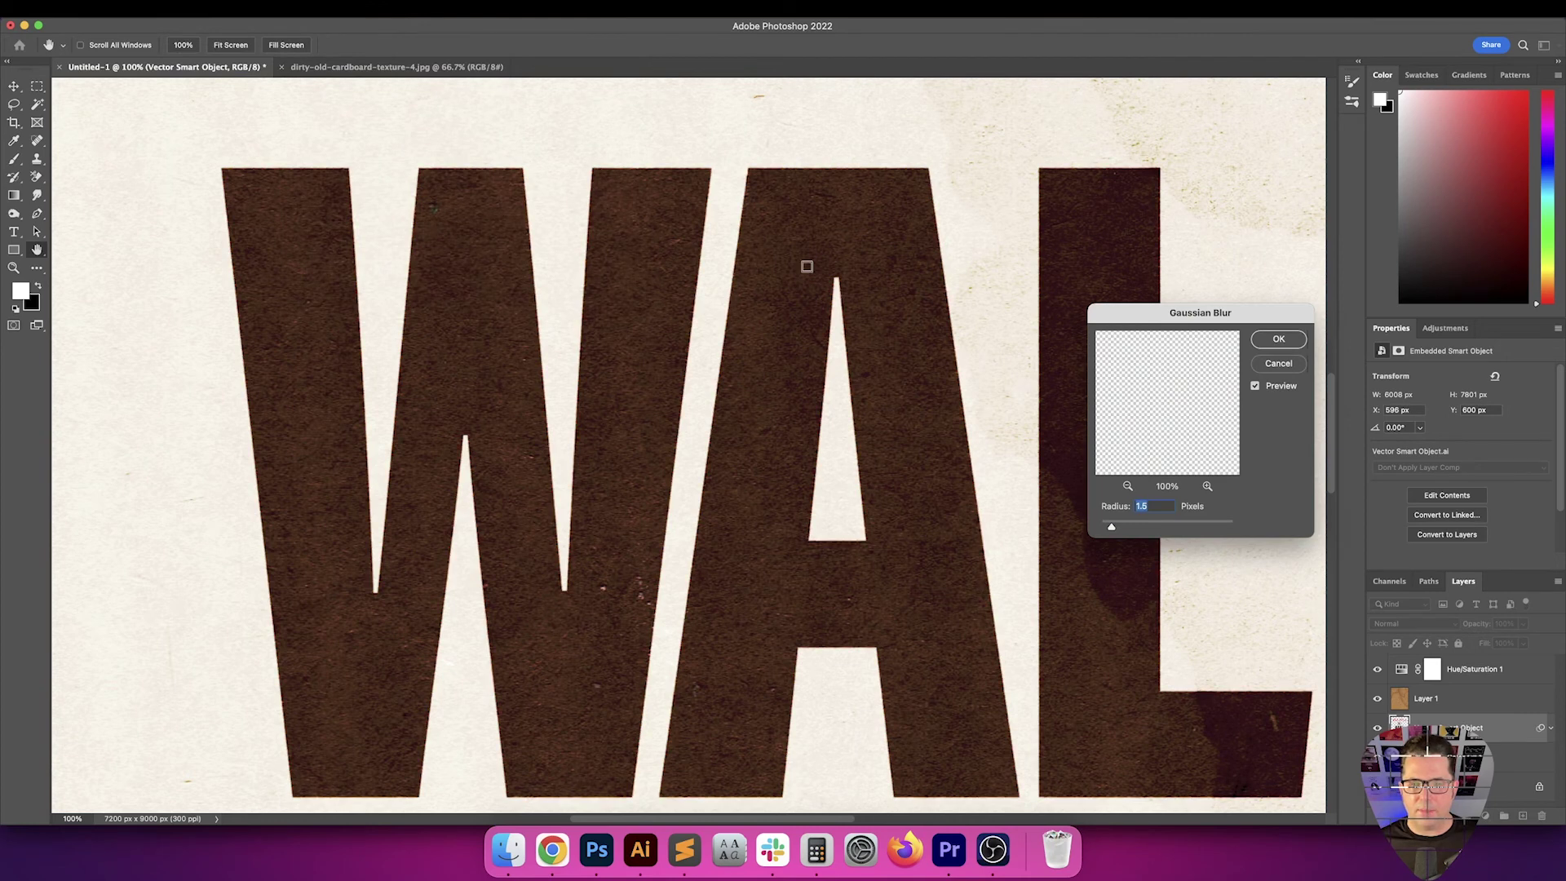
Try Gaussian Blur radii of 2, 3 and 5 pixels on the artwork, judging the effect on both the large lettering and the small text
type("2")
key("Tab")
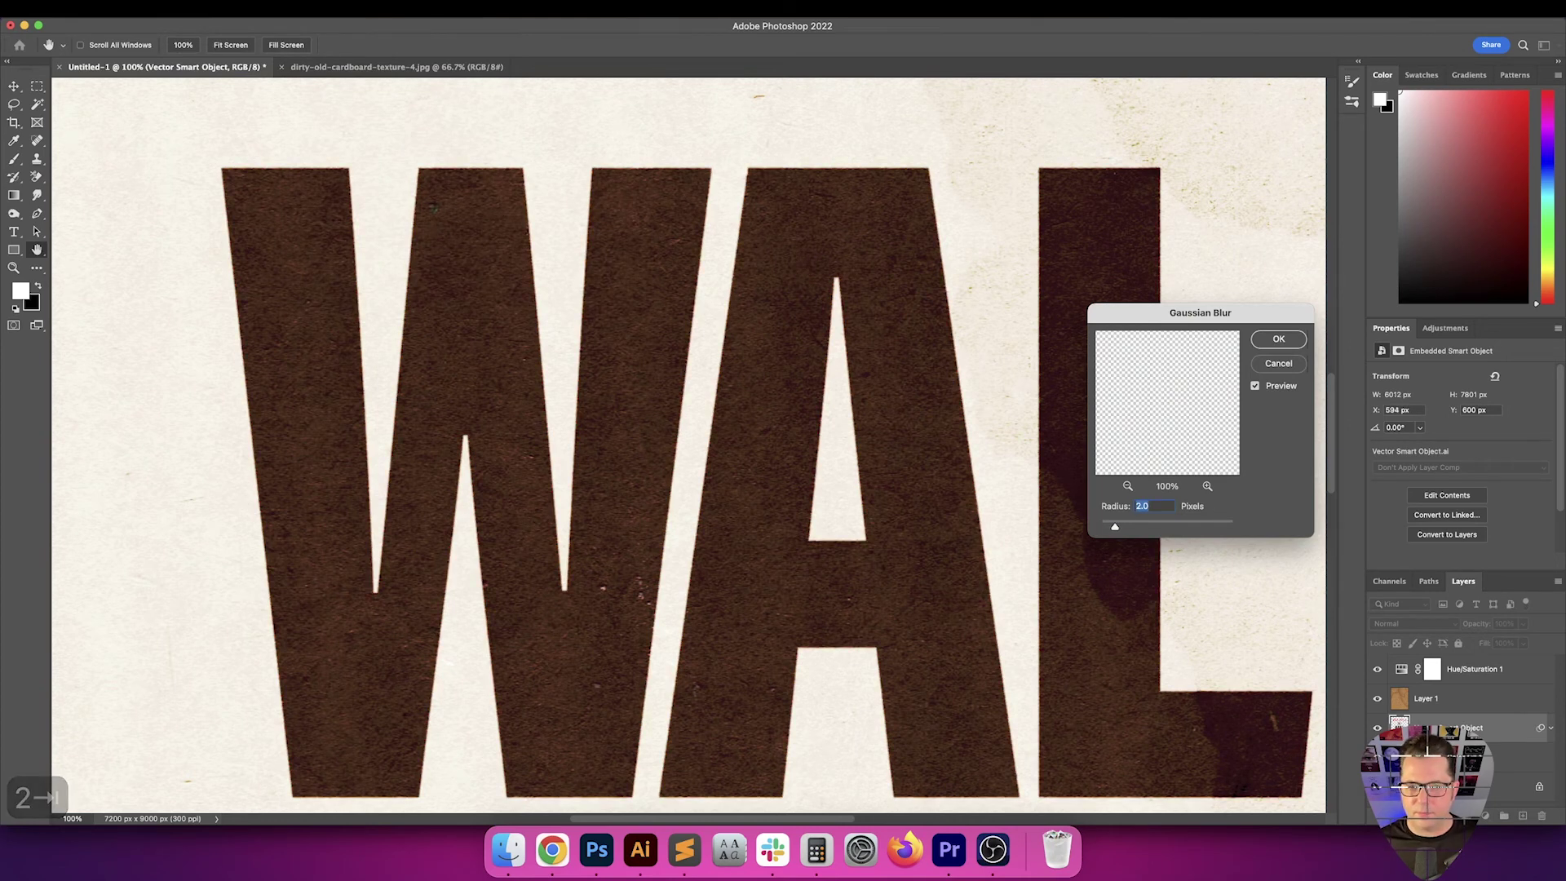
key("shift+Up")
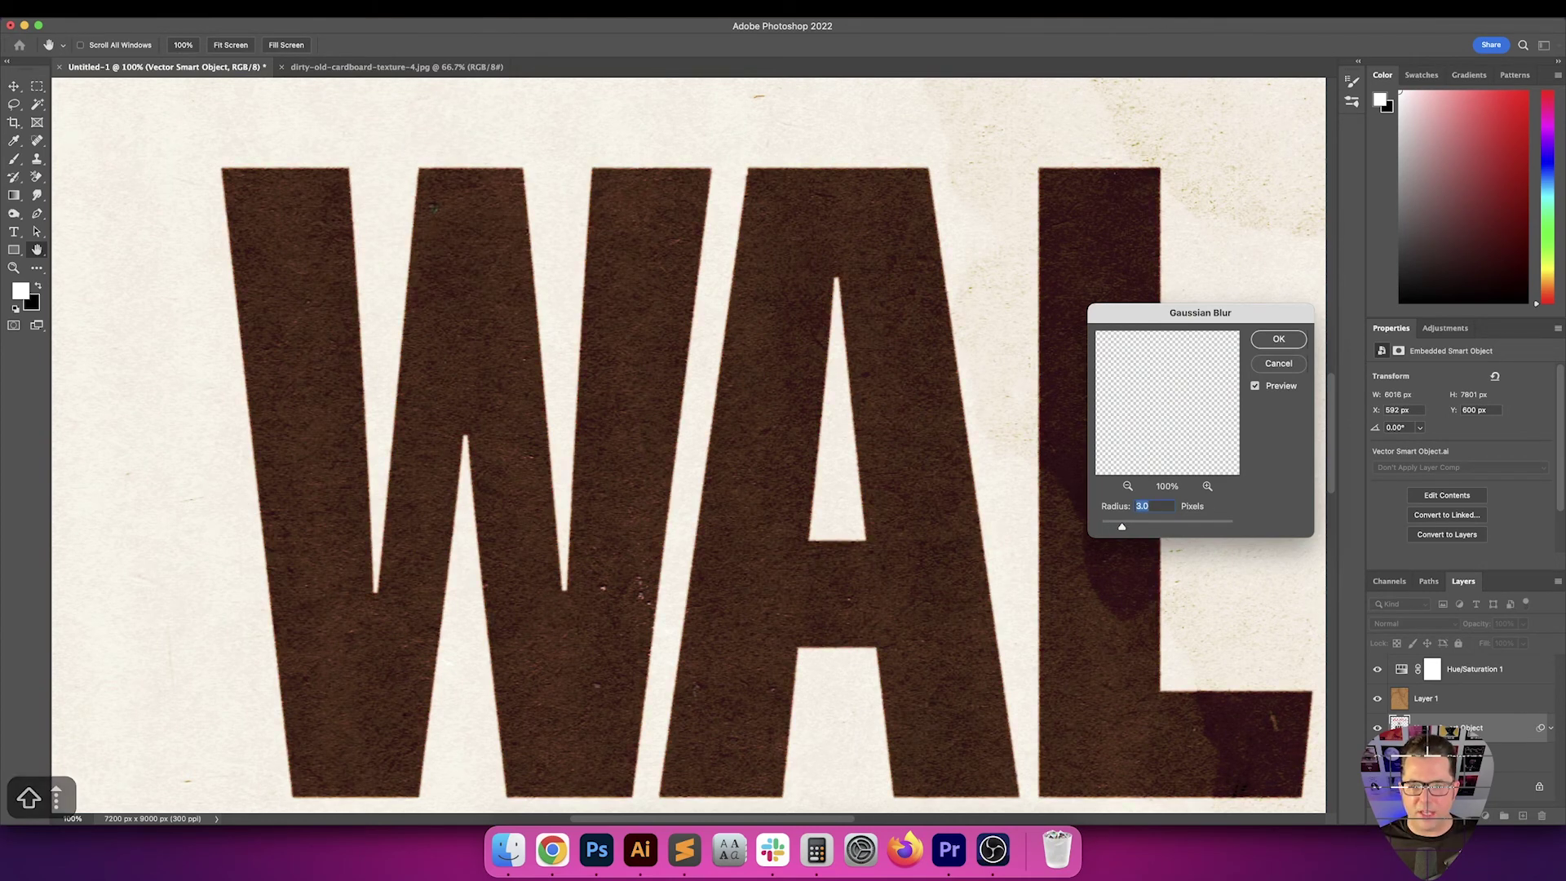
key("shift+Up")
key("shift+Up")
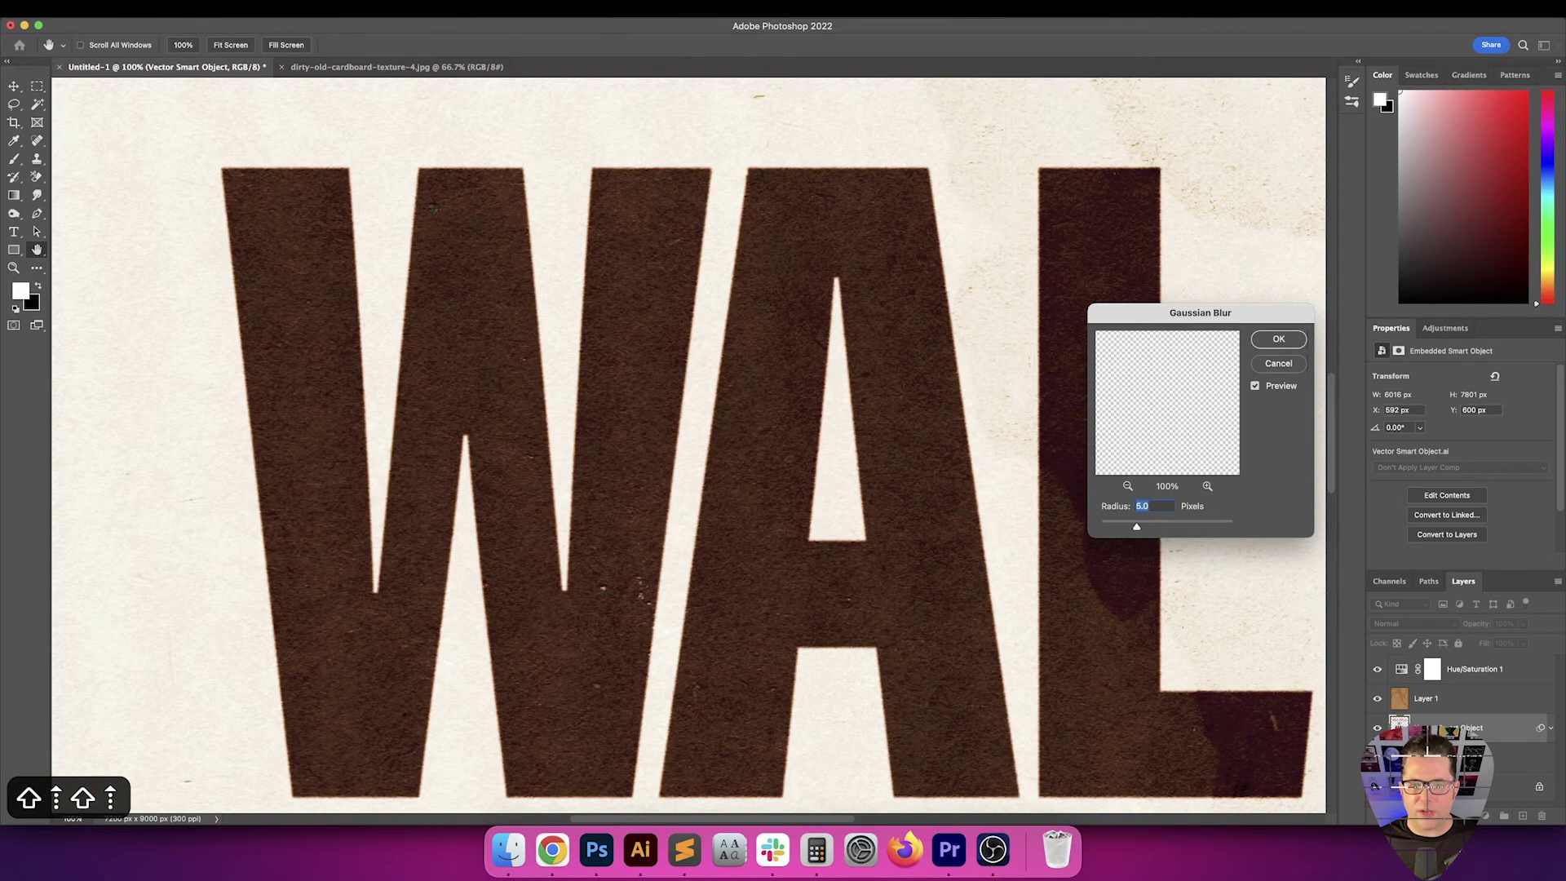
scroll(594, 277, "down", 10)
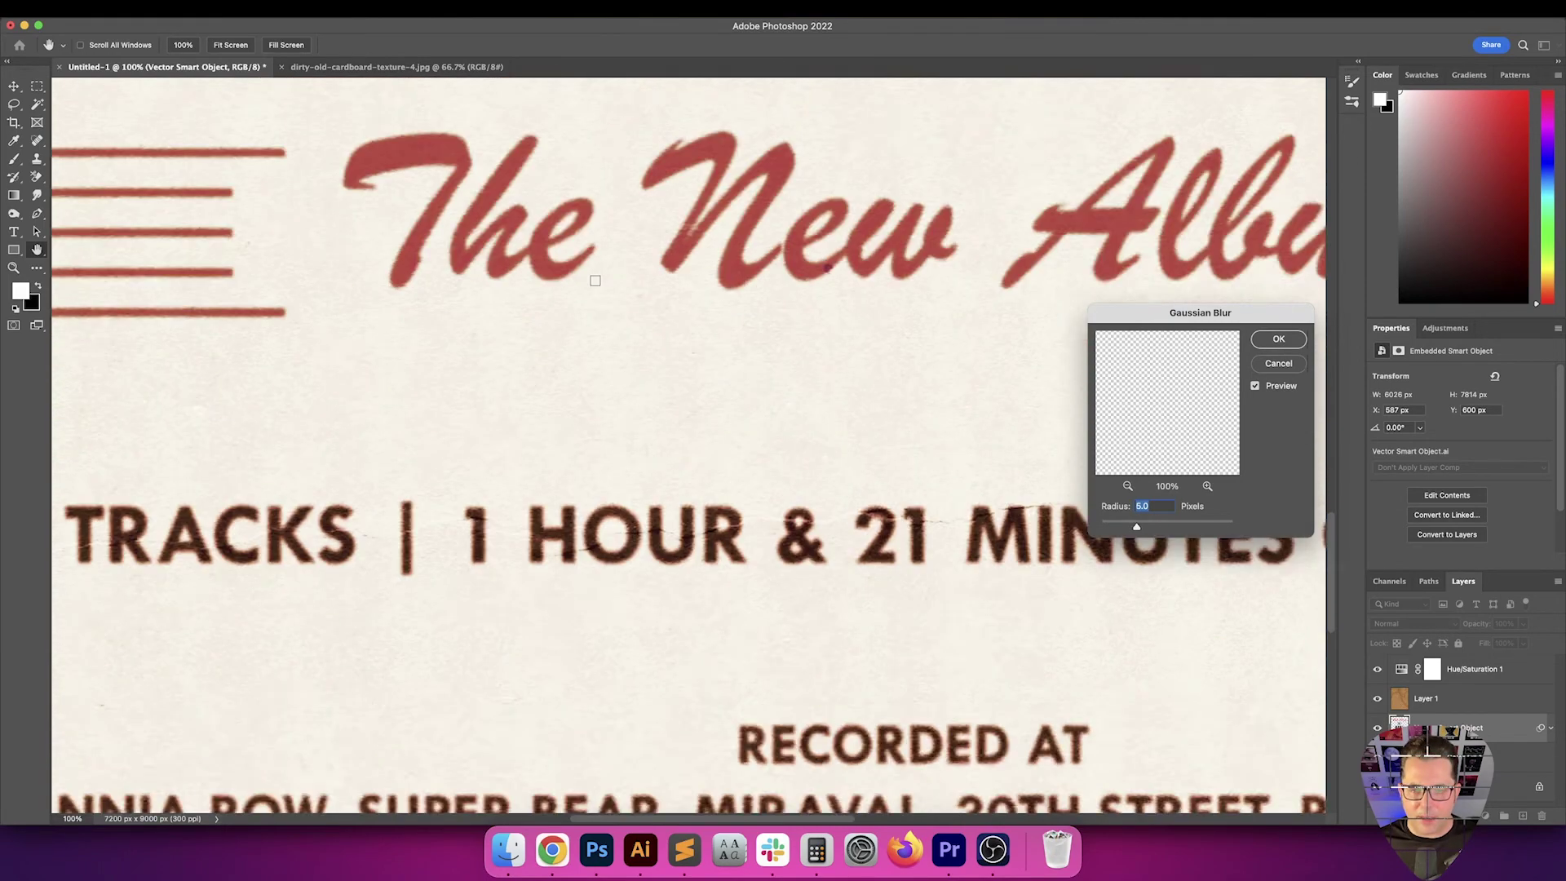
scroll(595, 280, "down", 2)
scroll(724, 362, "down", 5)
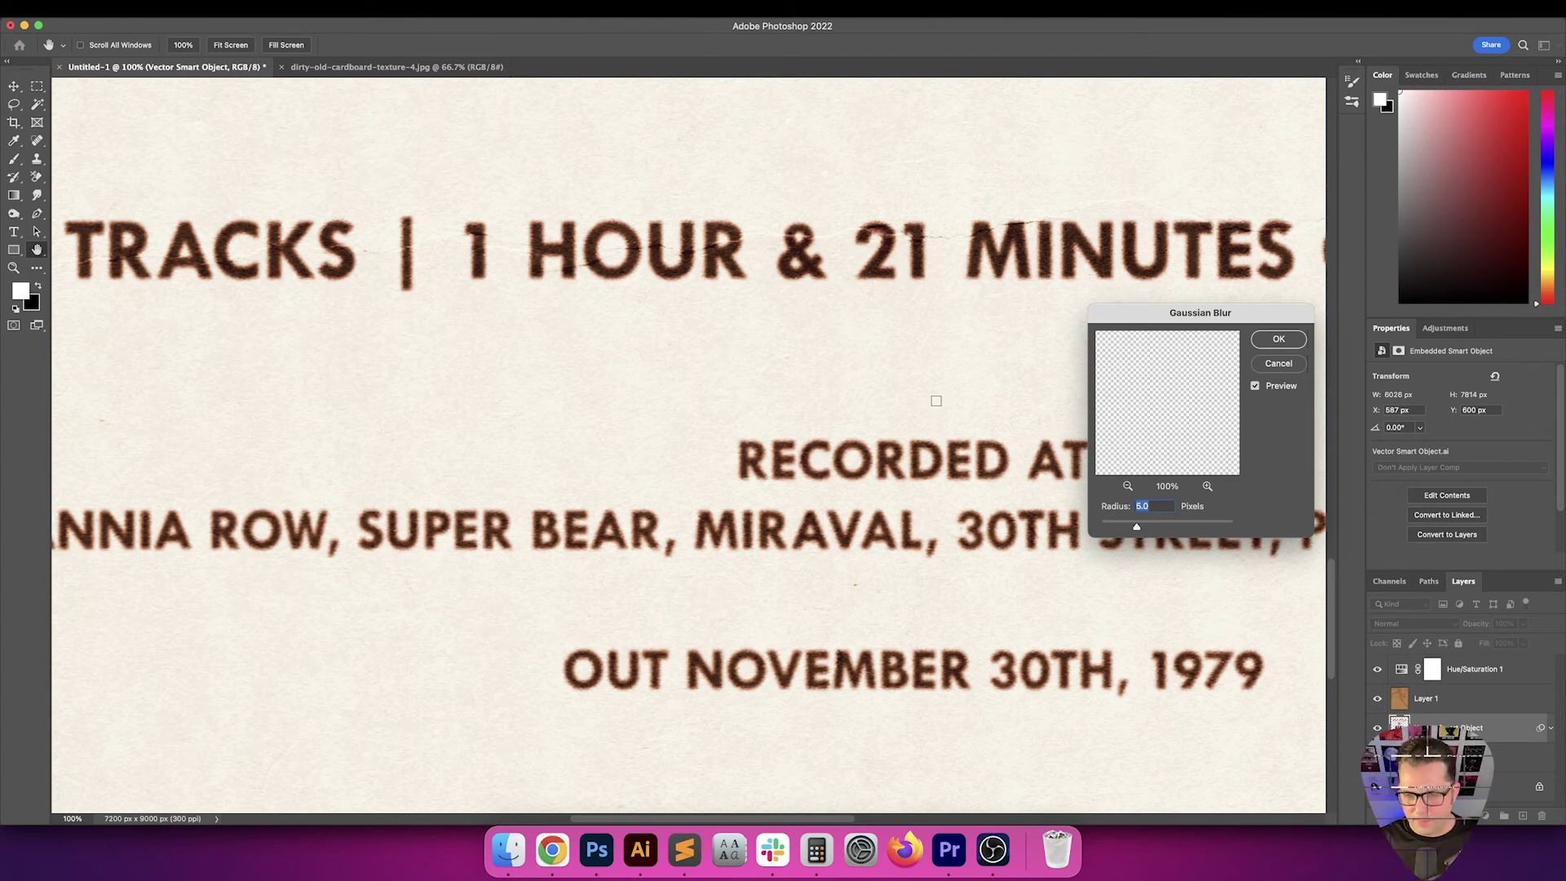
Reduce the Gaussian Blur radius to 3.5 pixels and apply it to the vector smart object layer
key("shift+Down")
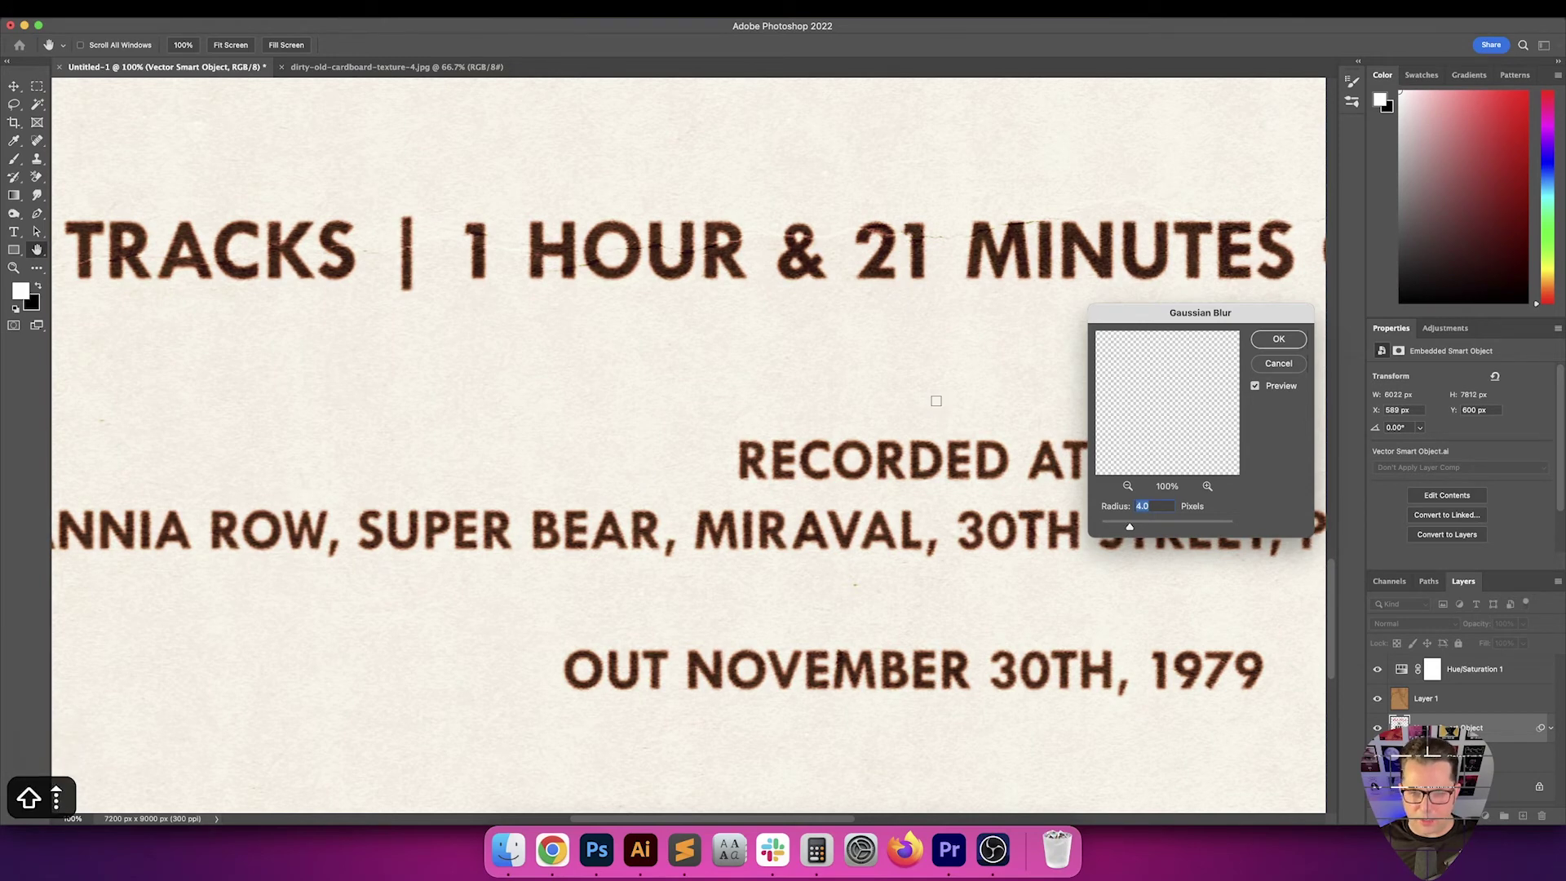
type("3.5")
key("Tab")
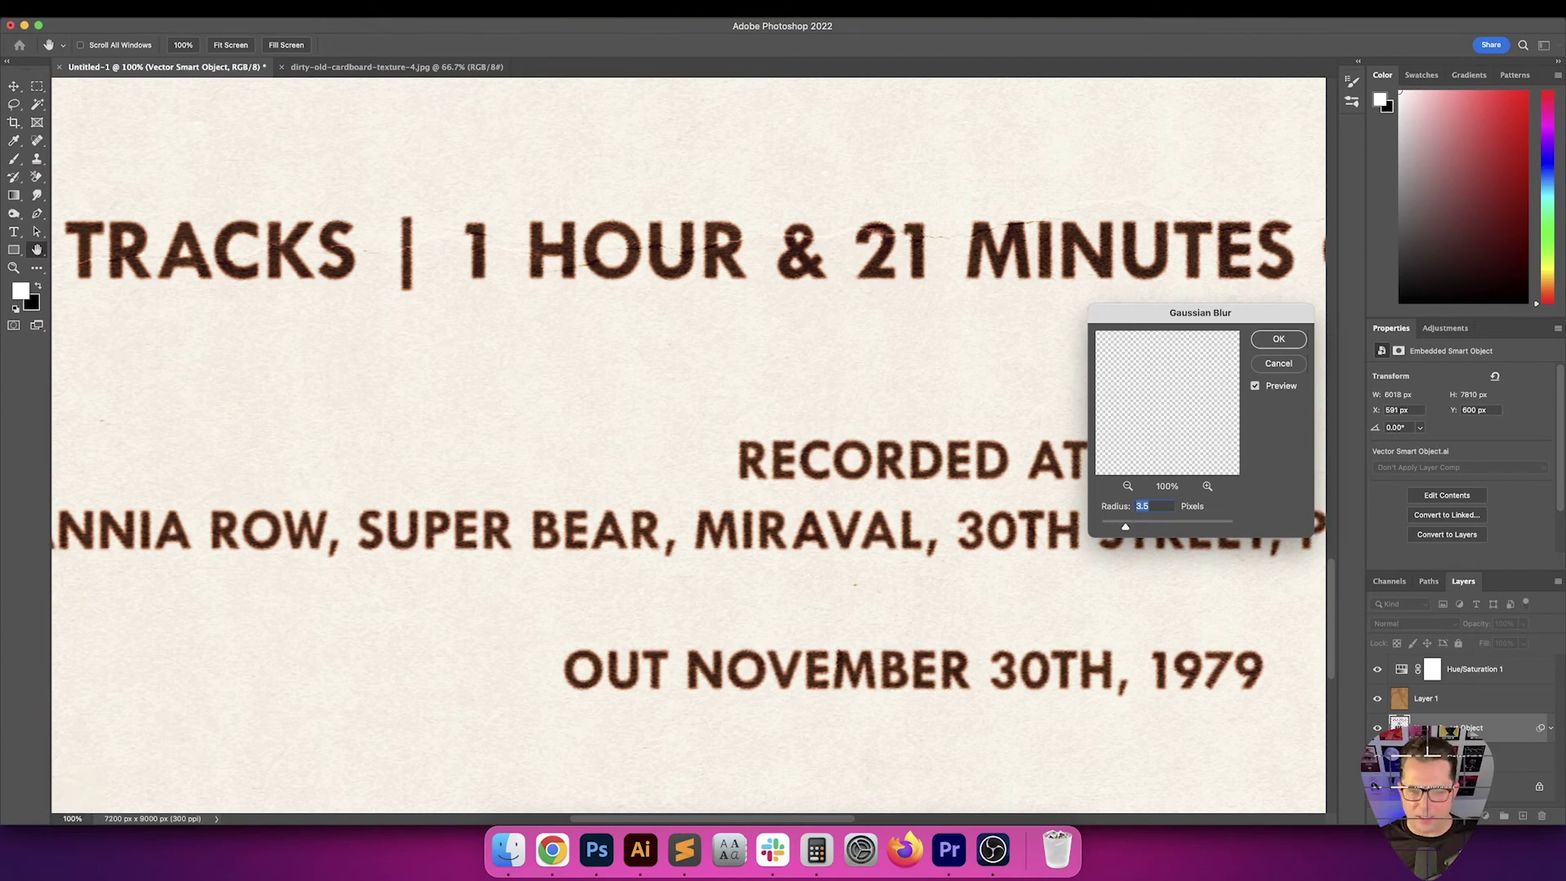
key("Return")
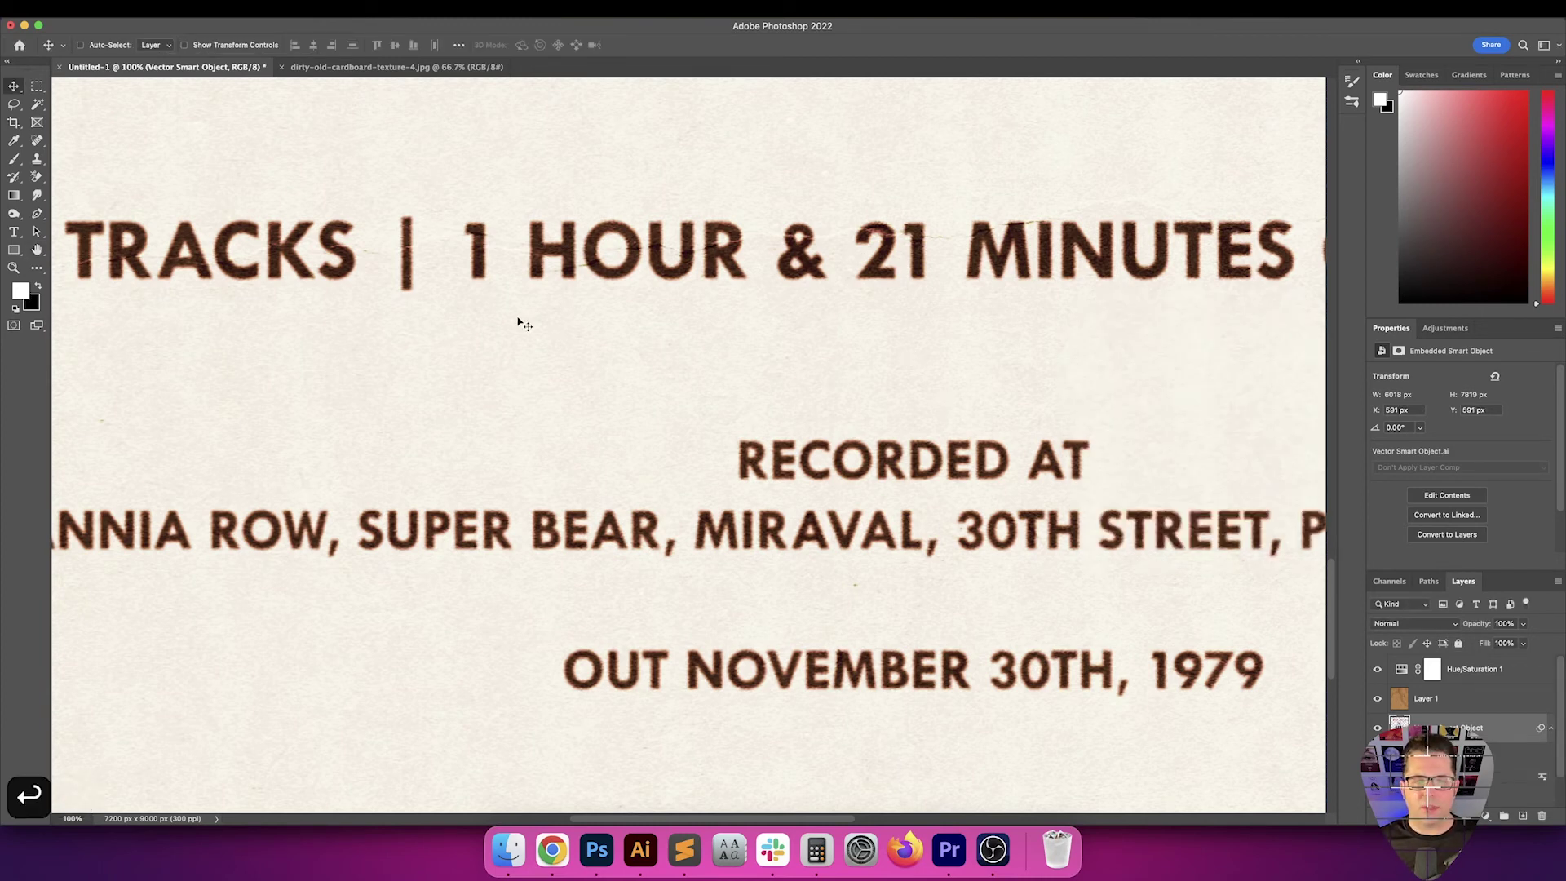
Examine the softened lettering edges across the poster, from the small track and release text up to the Pink Floyd script
left_click_drag(517, 320, 659, 363)
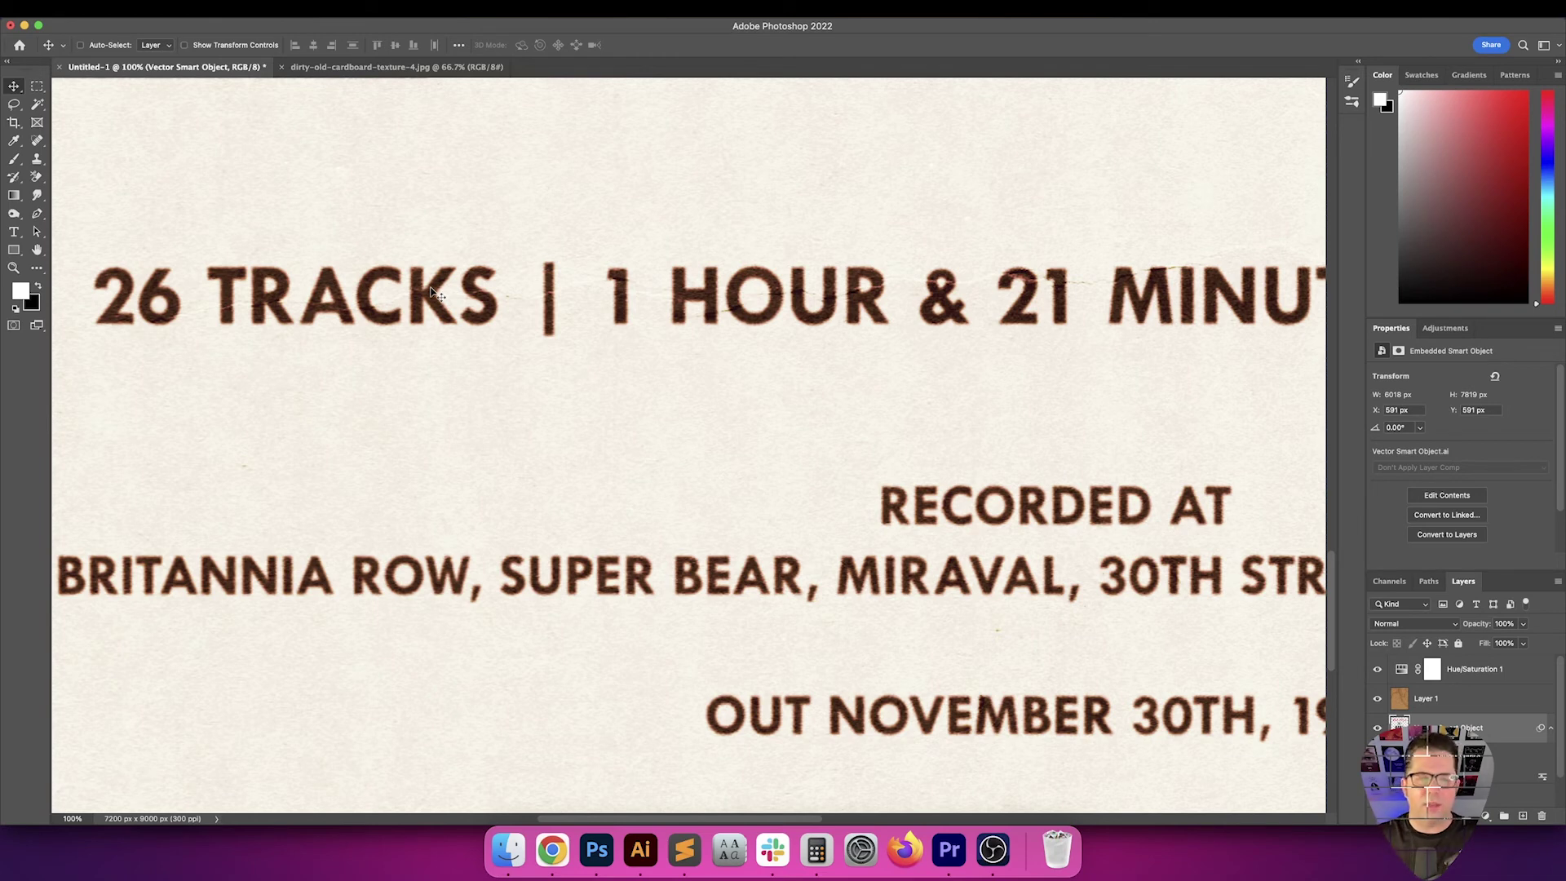
left_click_drag(696, 531, 632, 465)
left_click_drag(1004, 457, 699, 451)
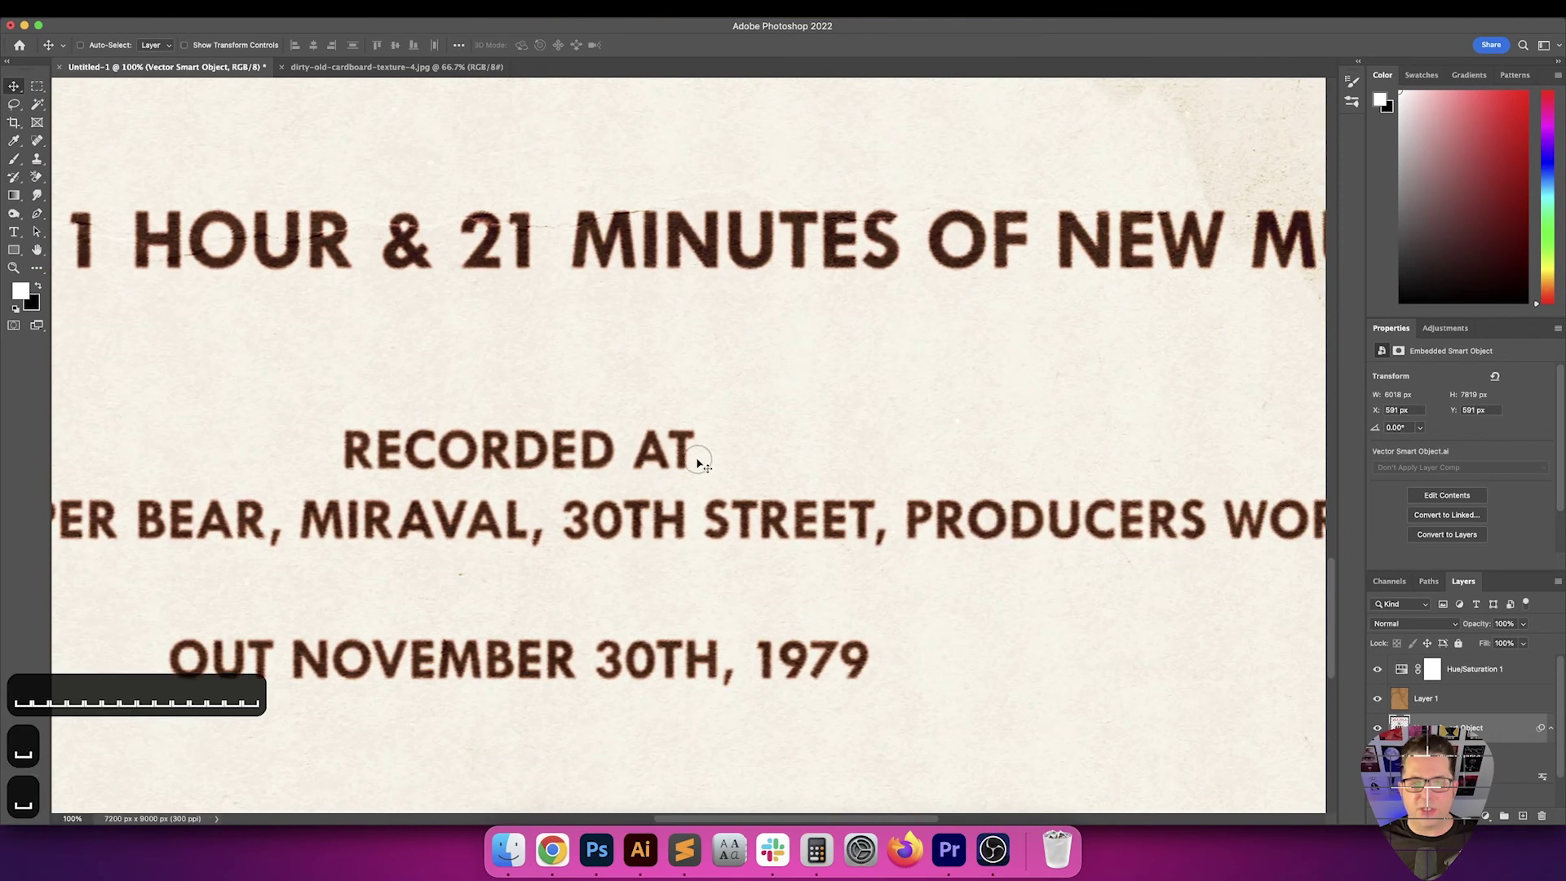
scroll(1330, 522, "up", 6)
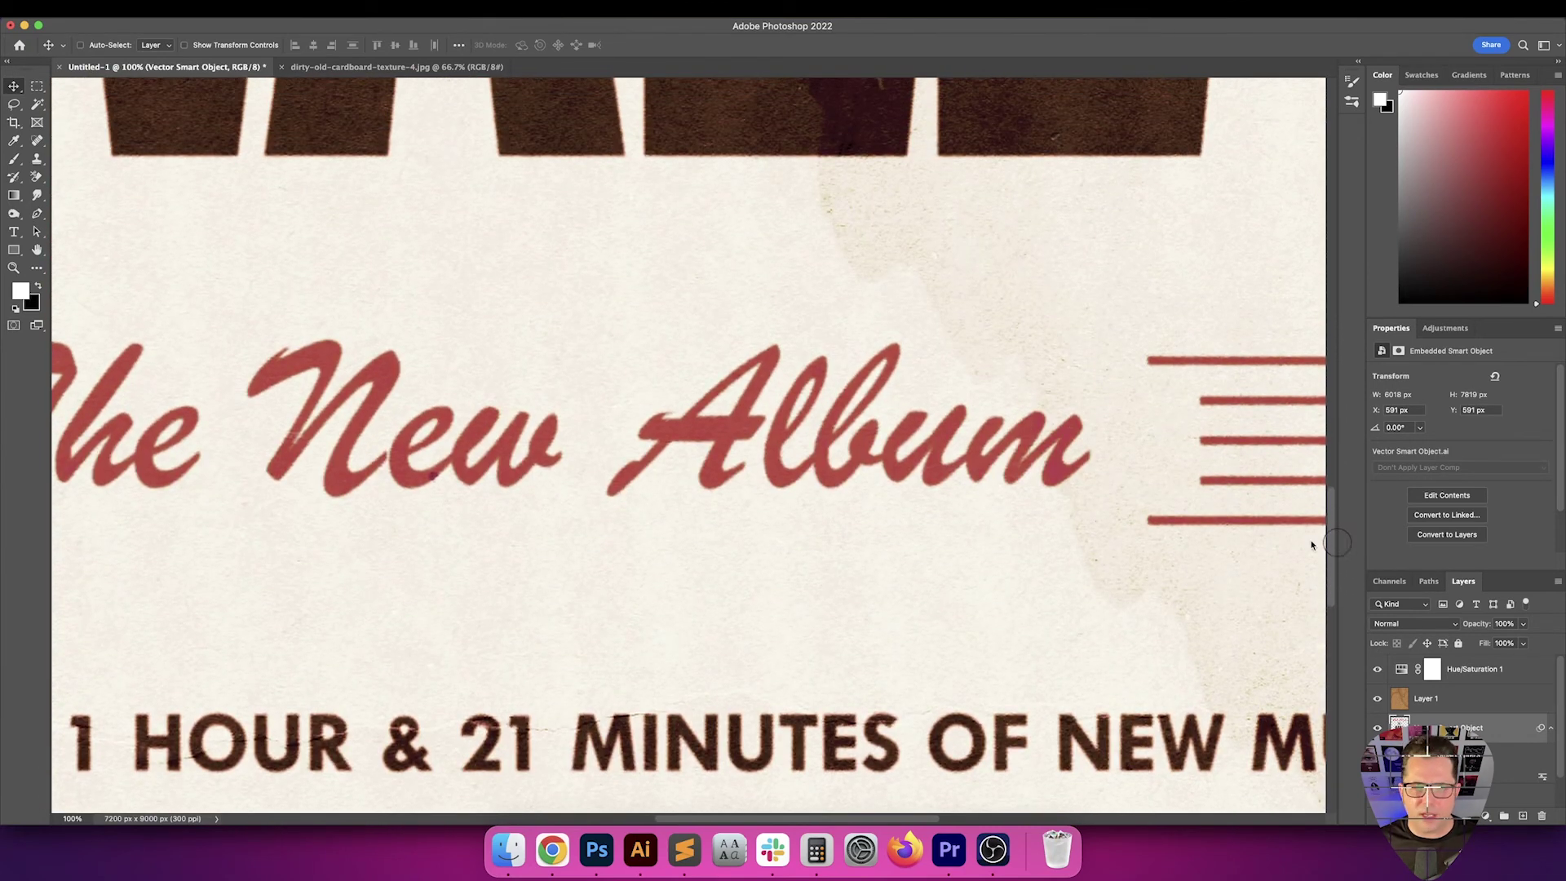
scroll(1055, 536, "left", 3)
scroll(1055, 536, "left", 9)
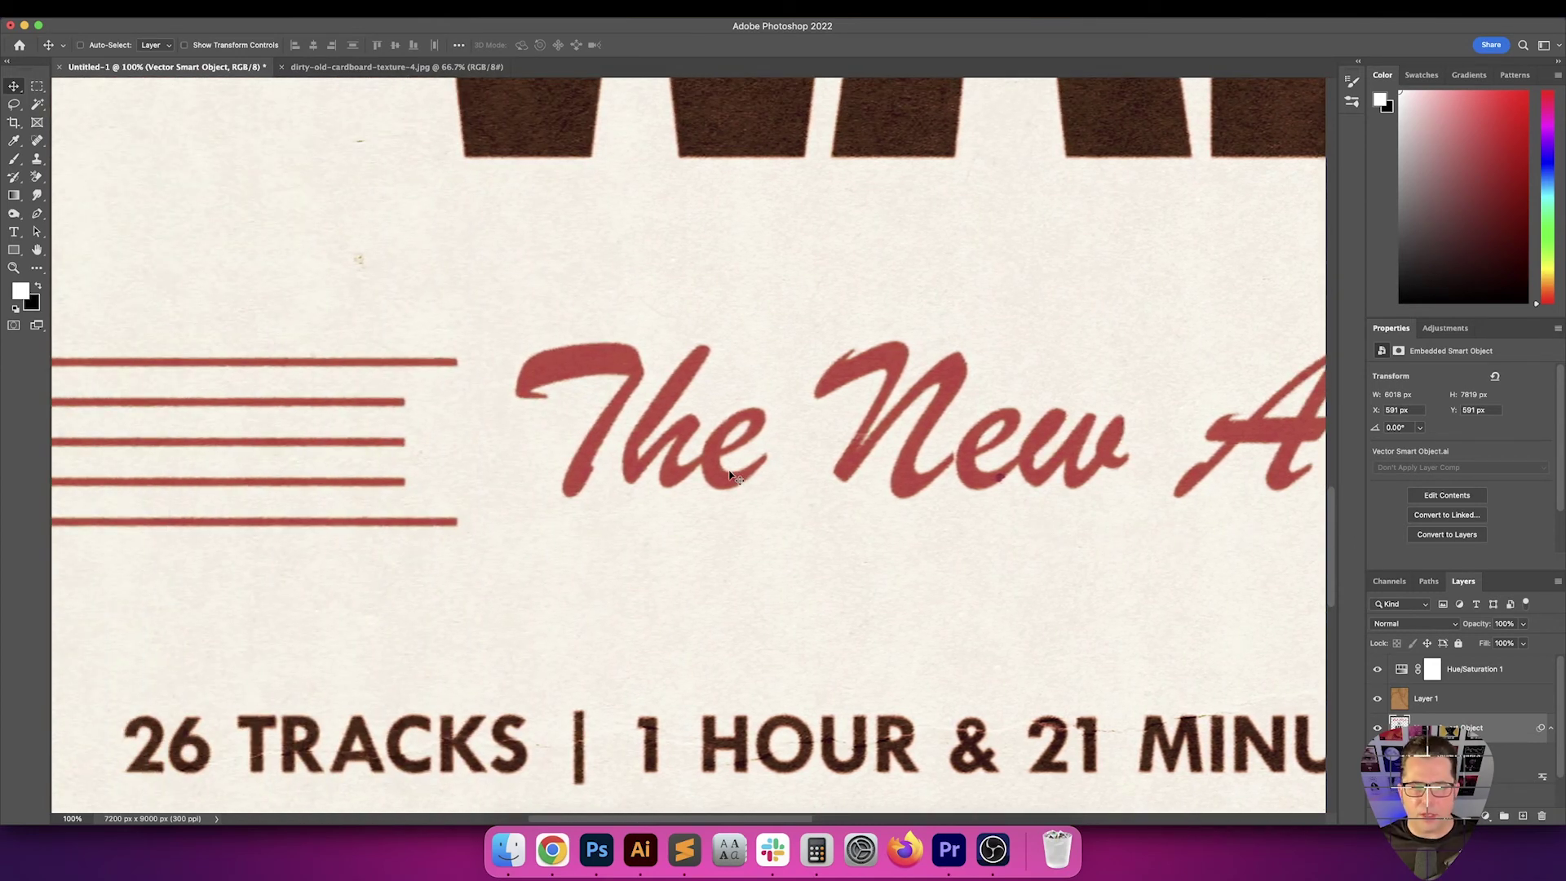
scroll(732, 477, "up", 9)
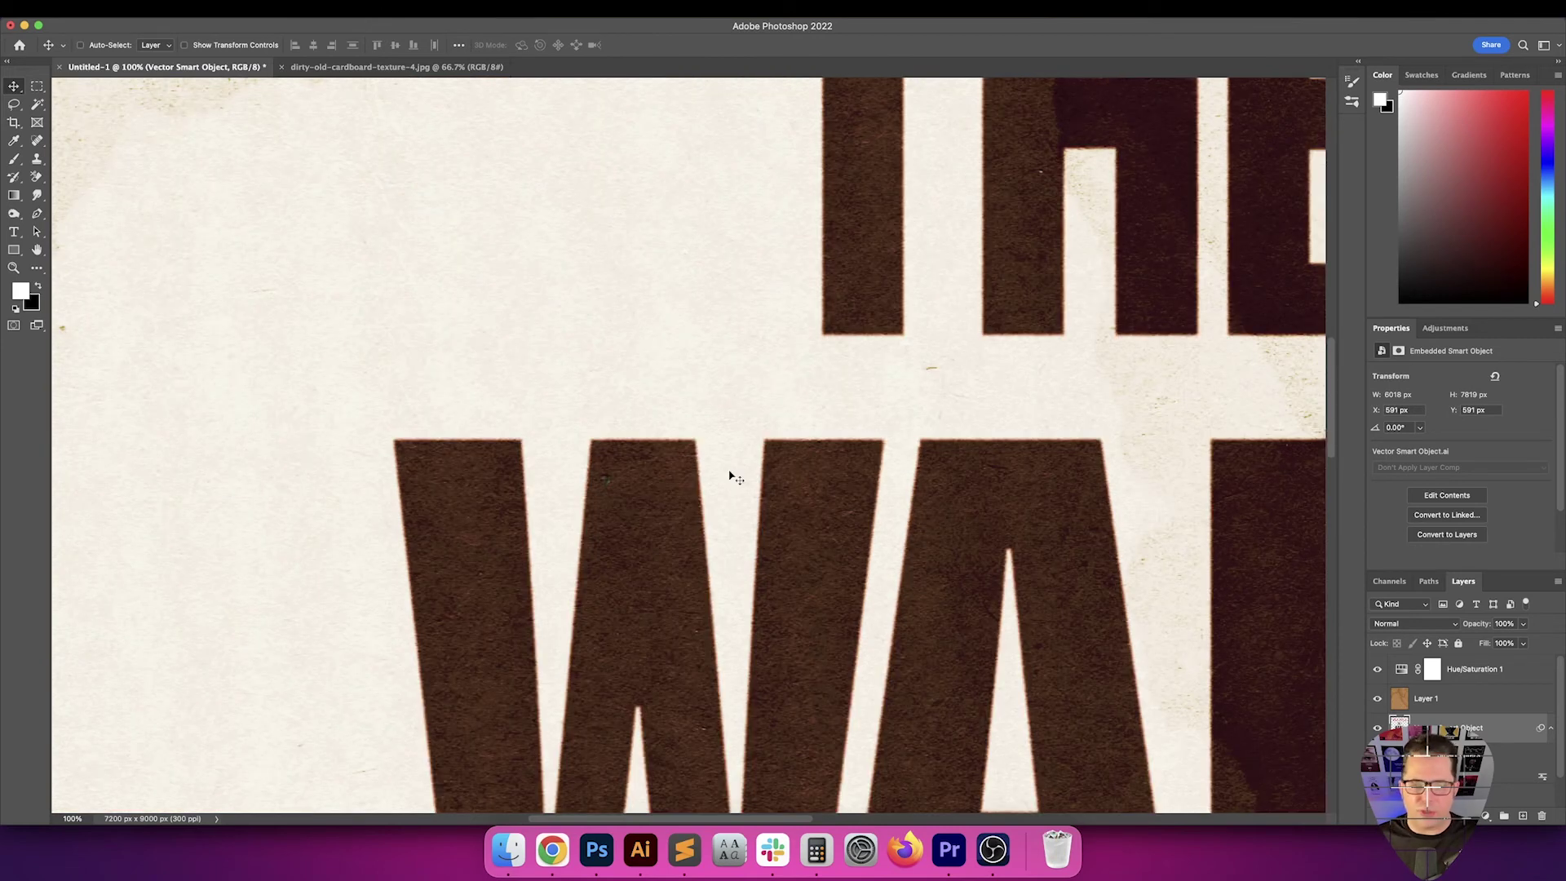
scroll(739, 477, "up", 10)
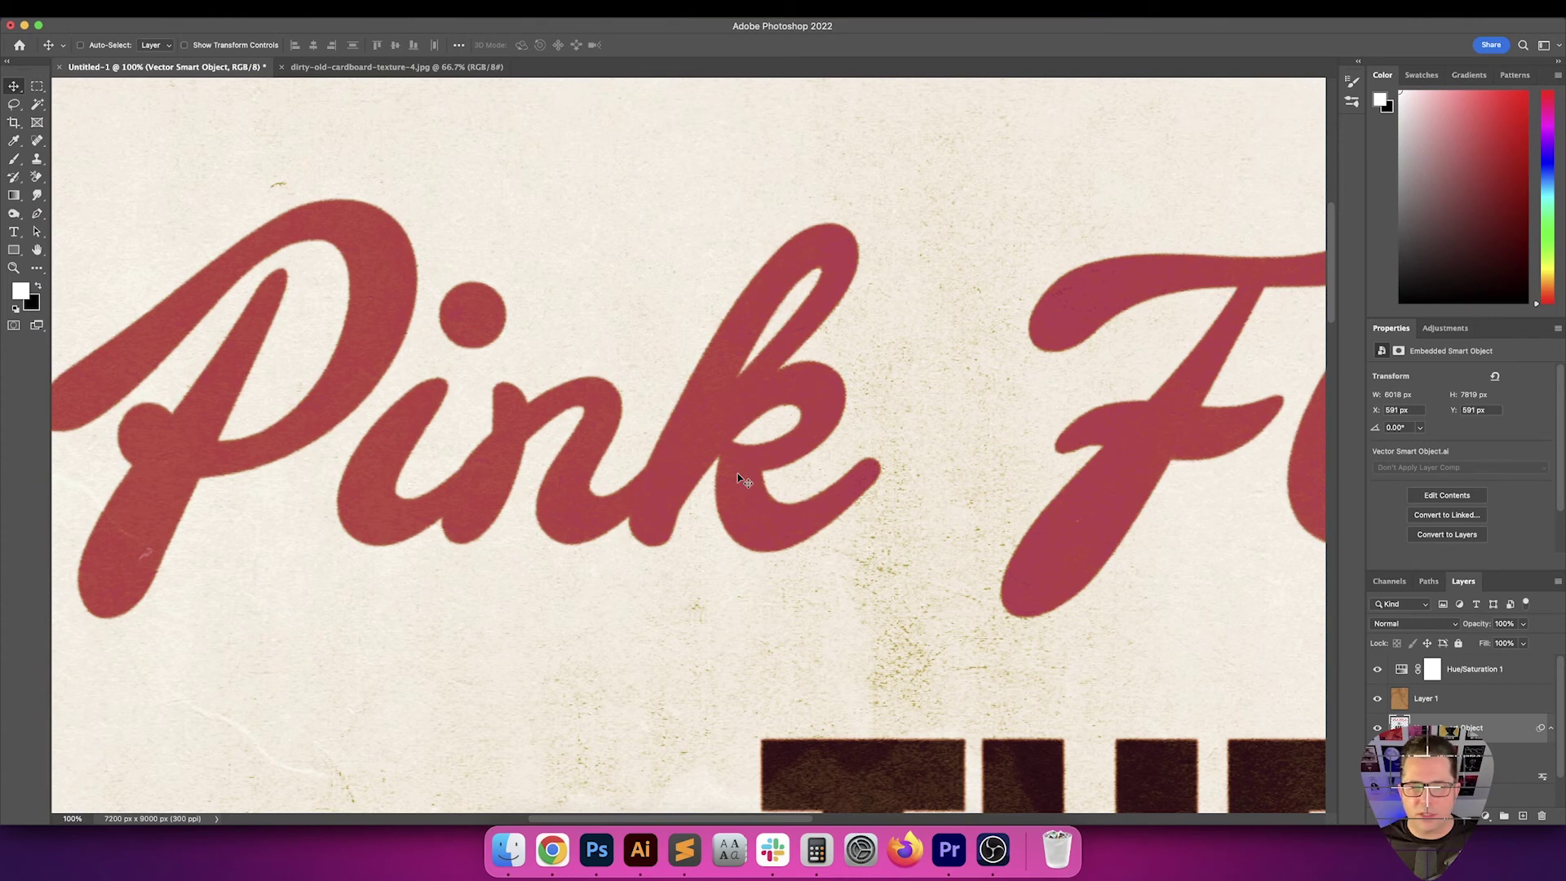
scroll(737, 478, "right", 15)
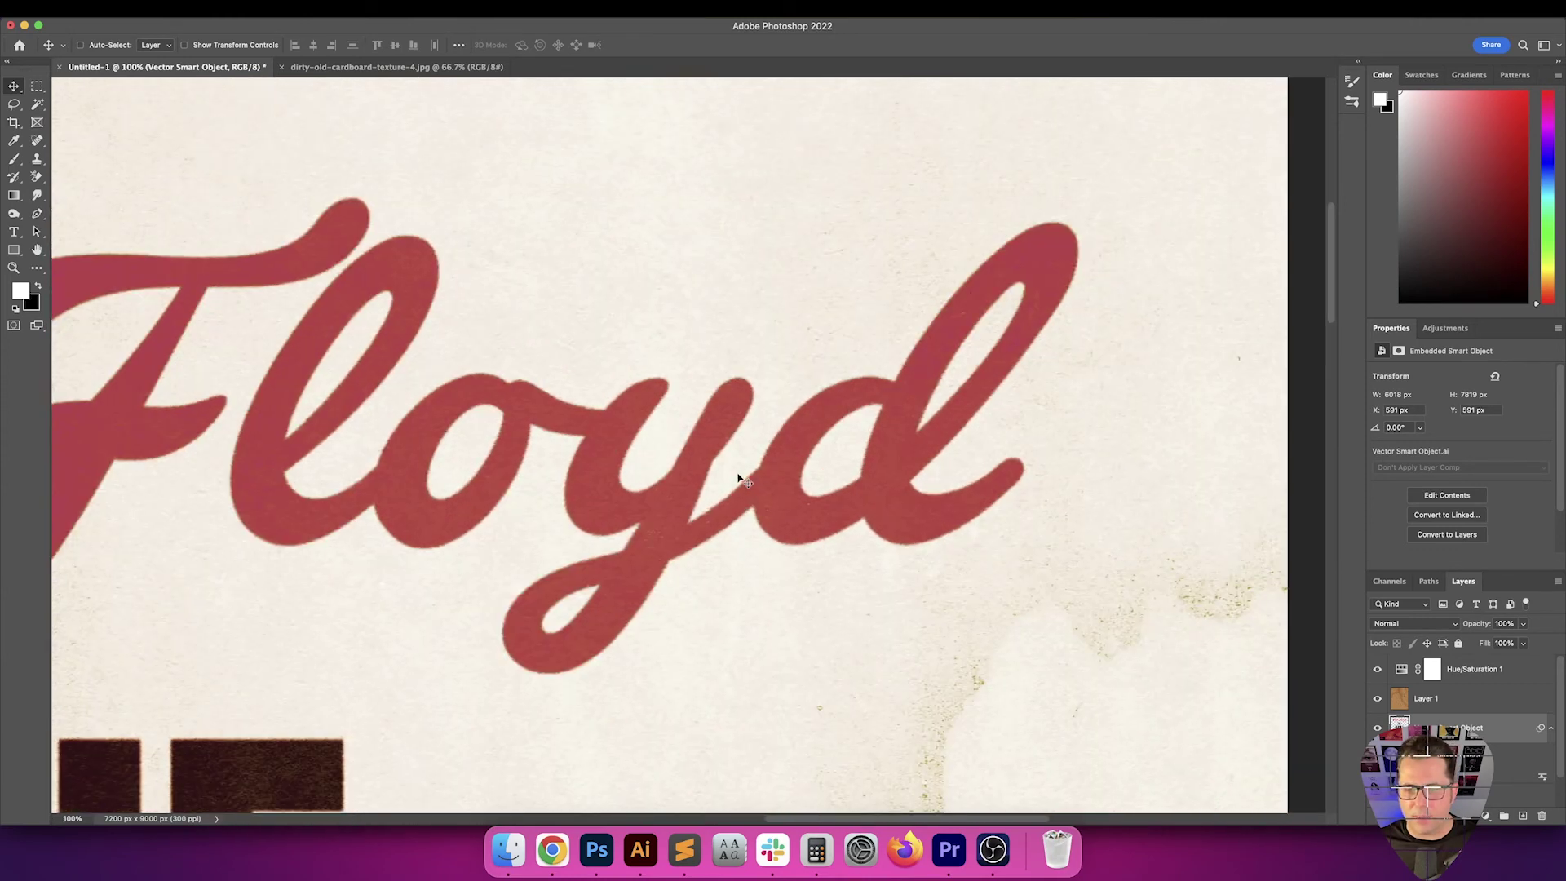
scroll(738, 477, "left", 8)
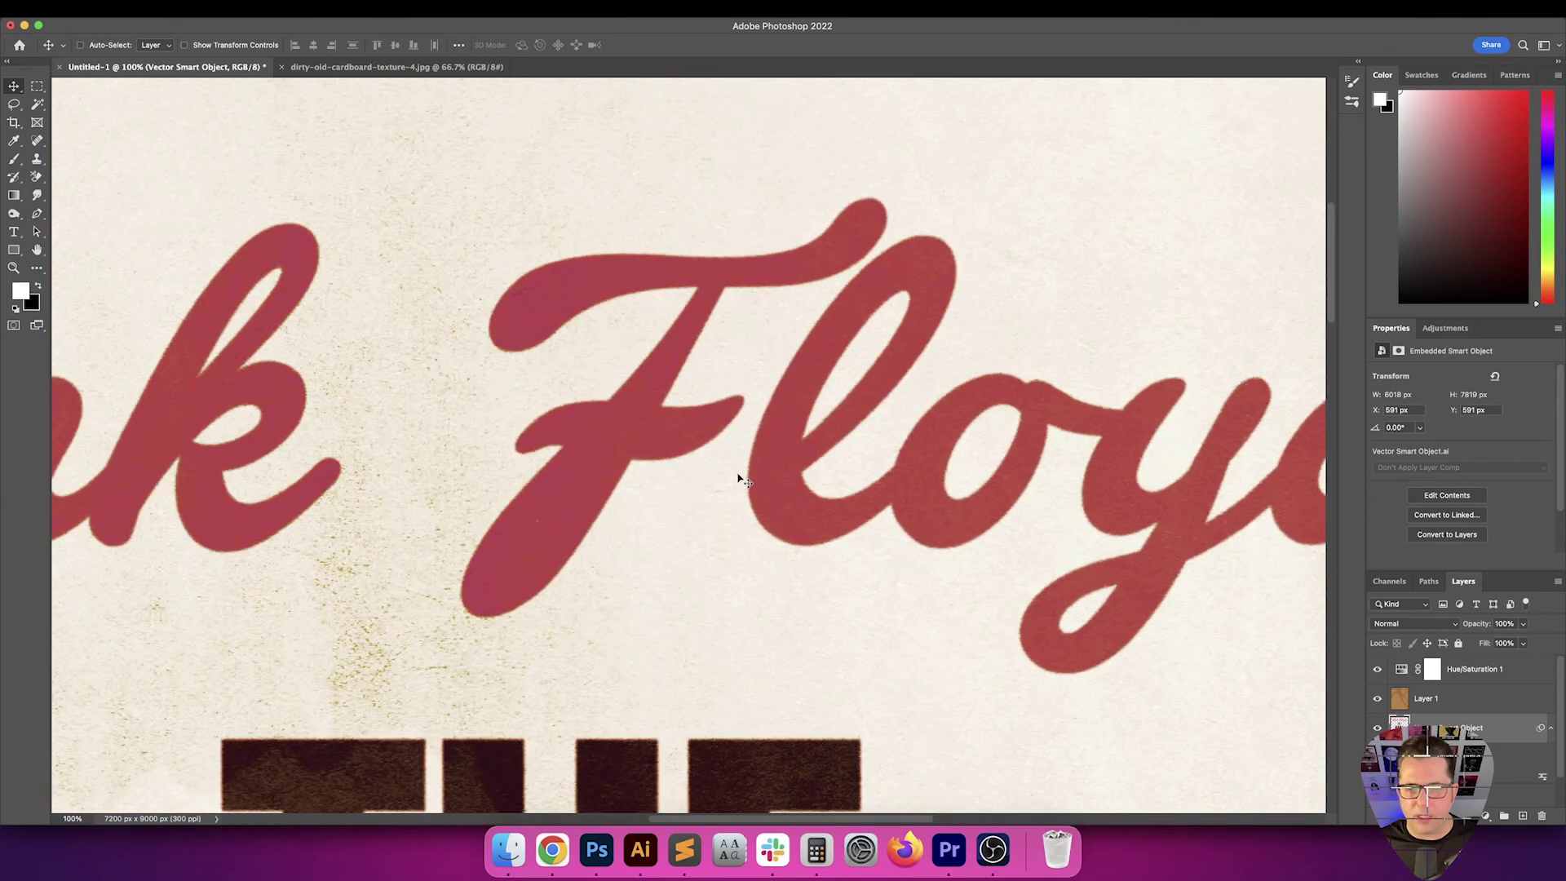
Create a layer named Grain above the Hue/Saturation adjustment and fill it with 50% Gray
left_click(1540, 682)
key("shift+ctrl+n")
type("Grain")
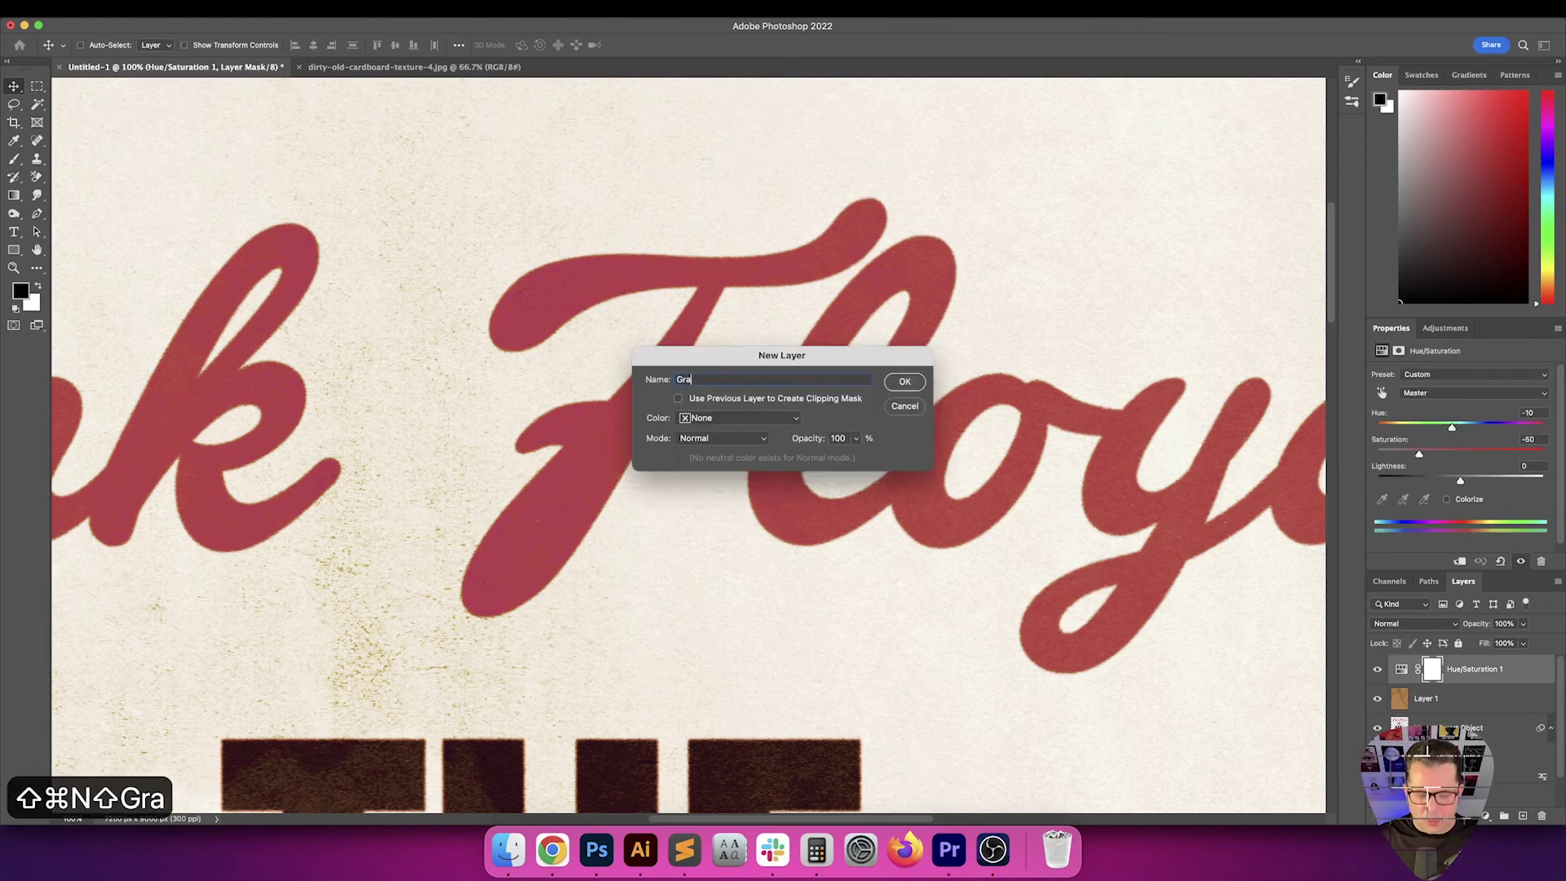
key("Return")
key("shift+BackSpace")
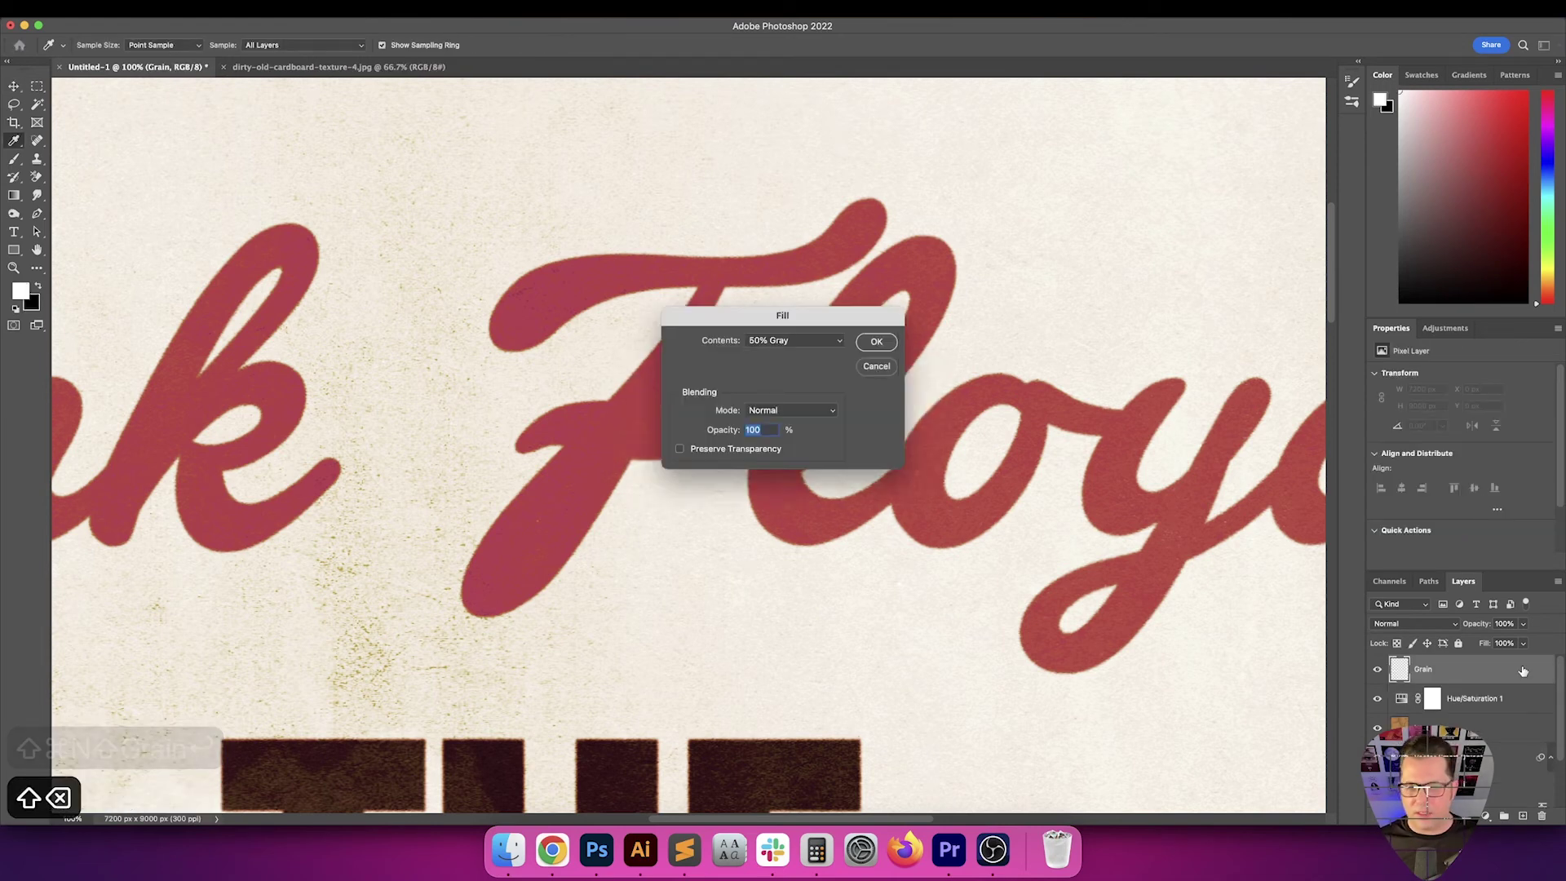
key("Return")
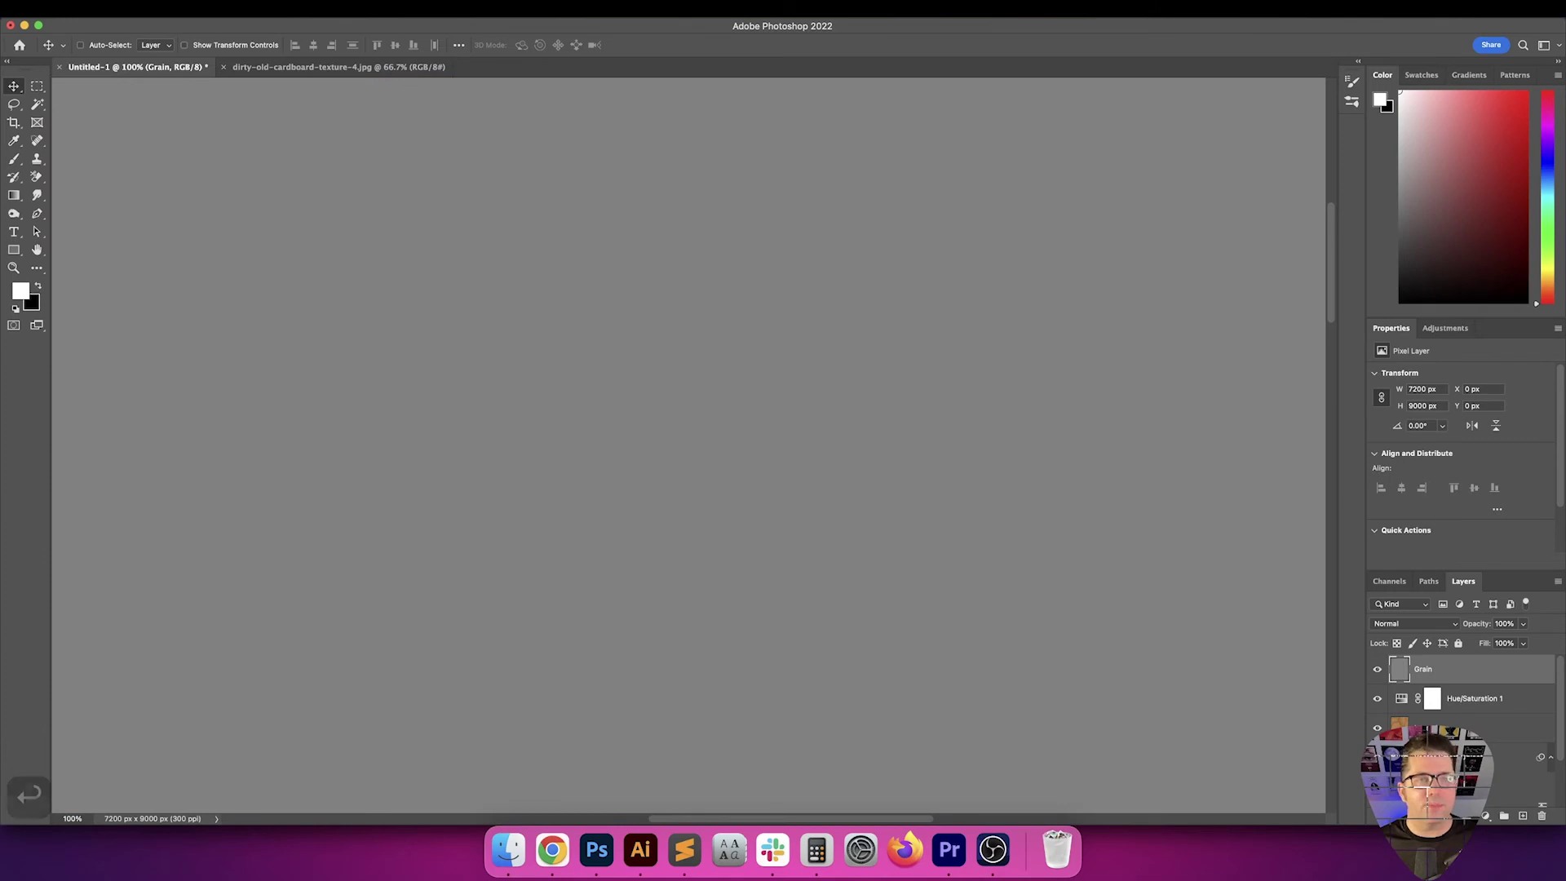
Start the Camera Raw Filter on the Grain layer and set the grain amount to 75
left_click_drag(323, 9, 357, 116)
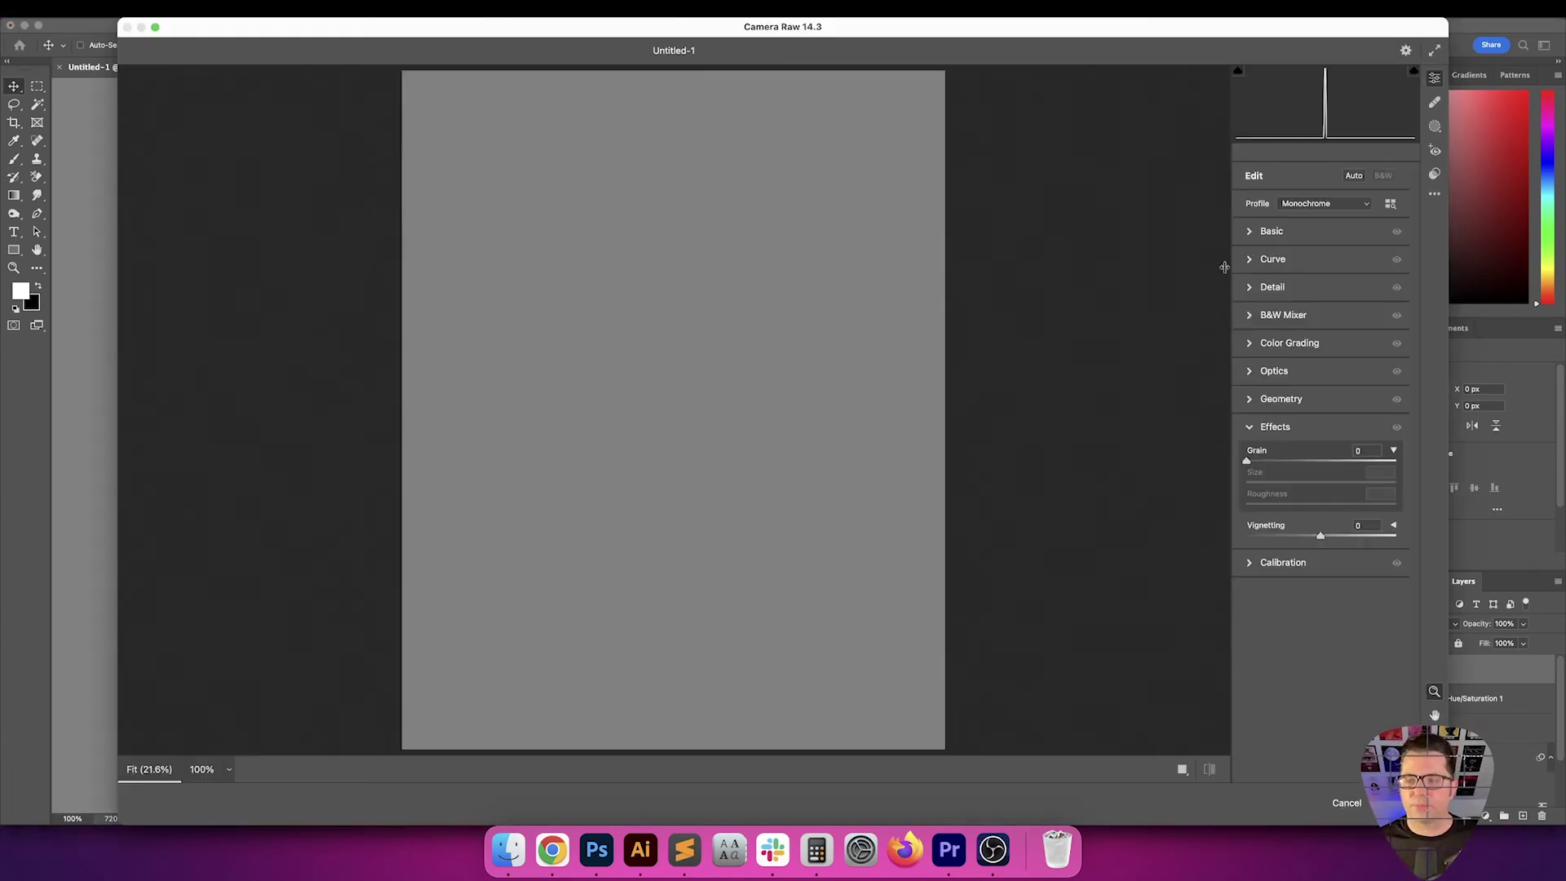
left_click(1354, 451)
key("shift+Up")
key("shift+Up")
key("shift+Up")
key("shift+Up")
key("shift+Up")
key("shift+Up")
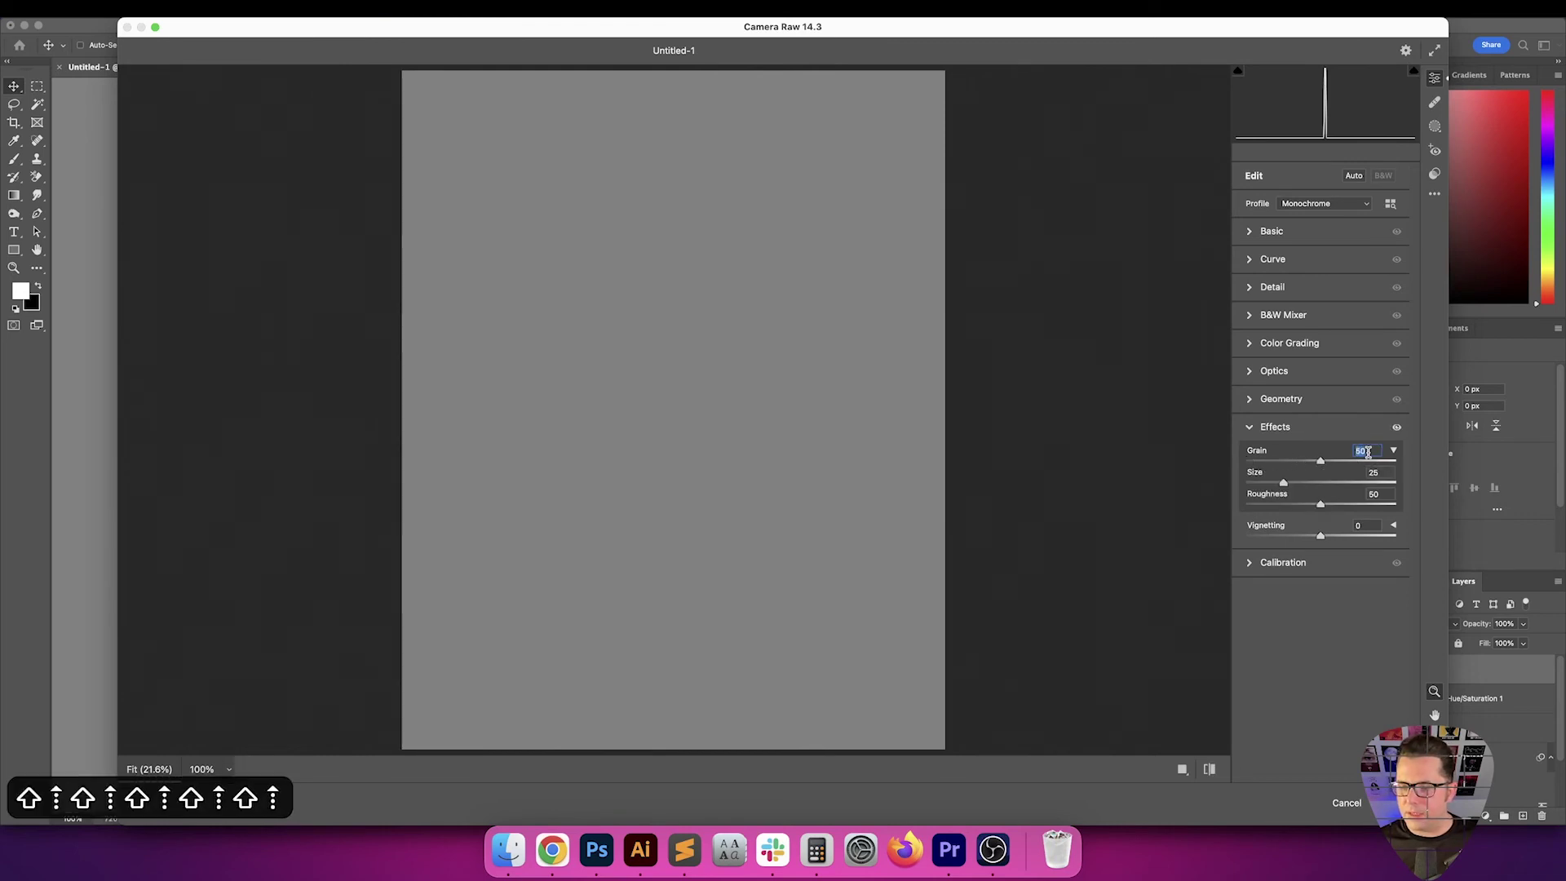
key("shift+Down")
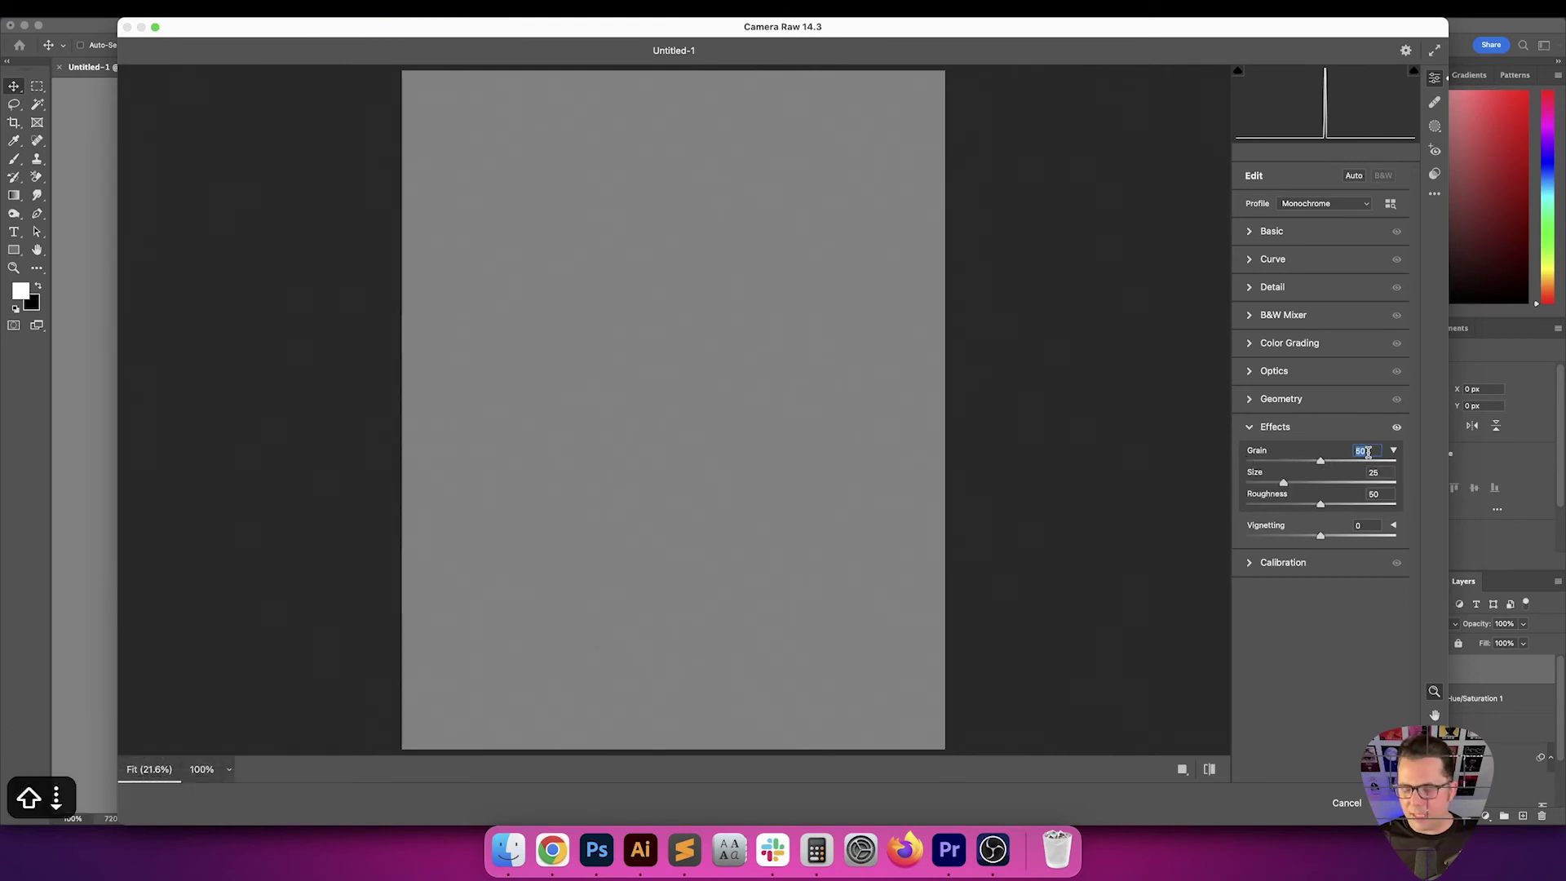
key("super+equal")
key("super+equal")
key("super+equal")
key("super+equal")
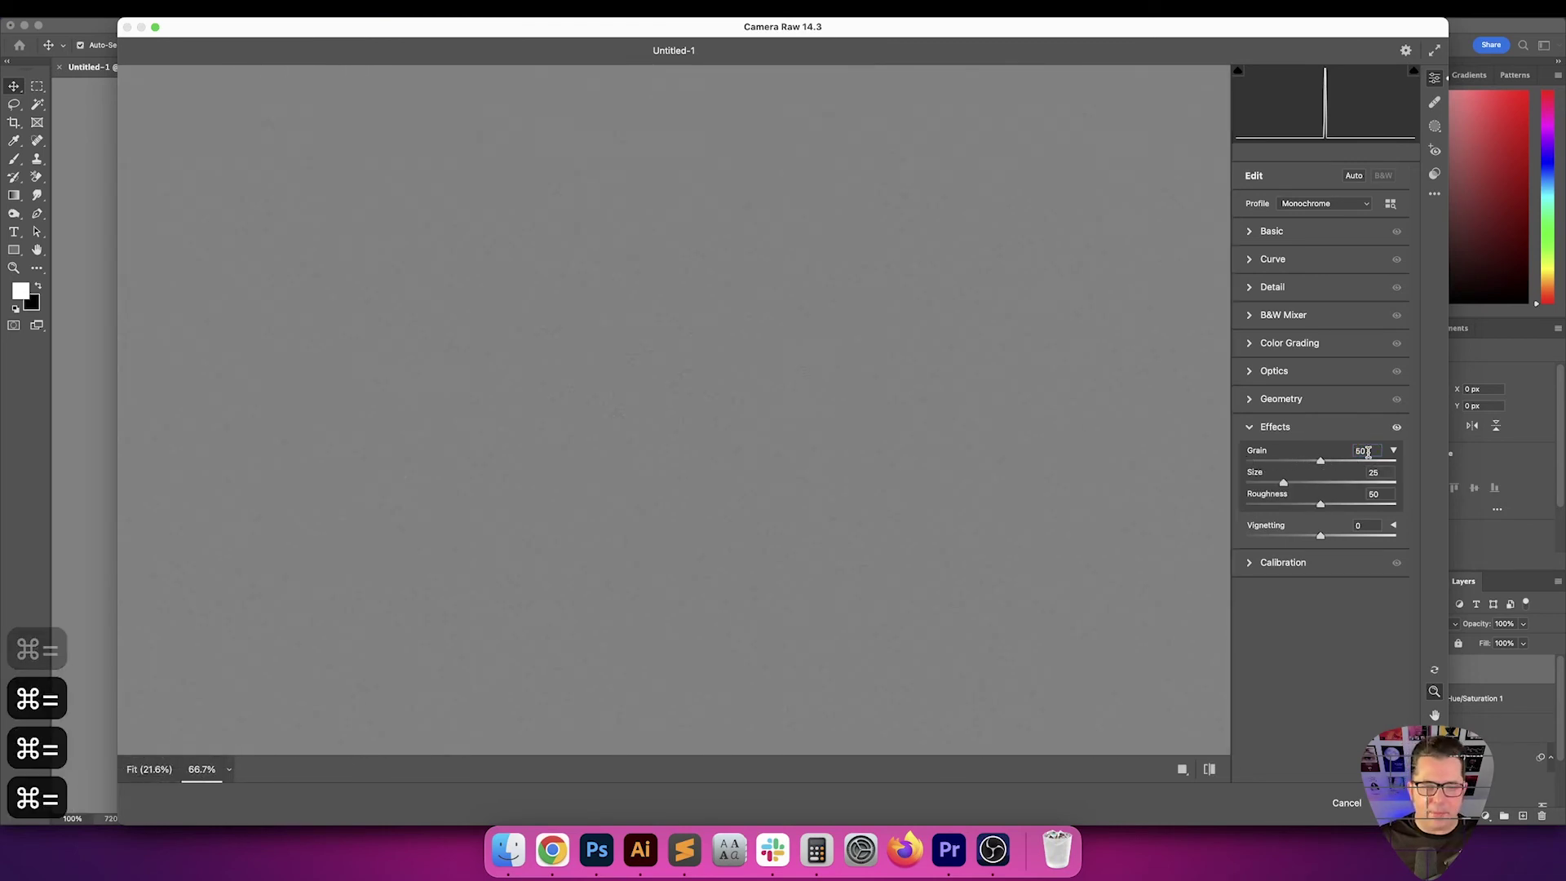
key("shift+Up")
key("shift+Up")
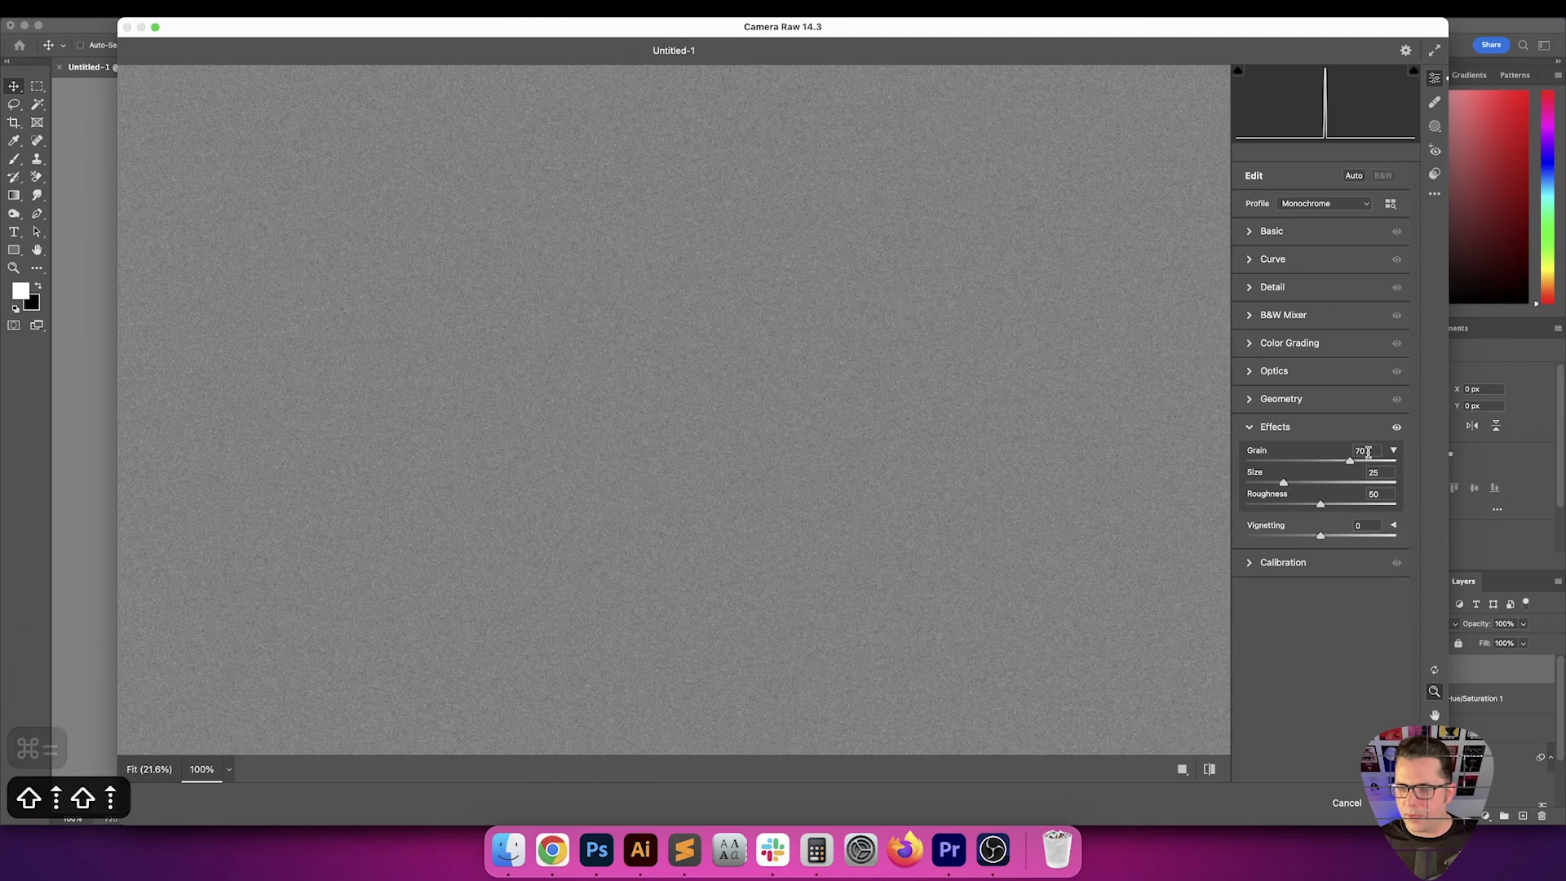
key("Up")
key("Up")
key("Up")
key("Up")
key("Up")
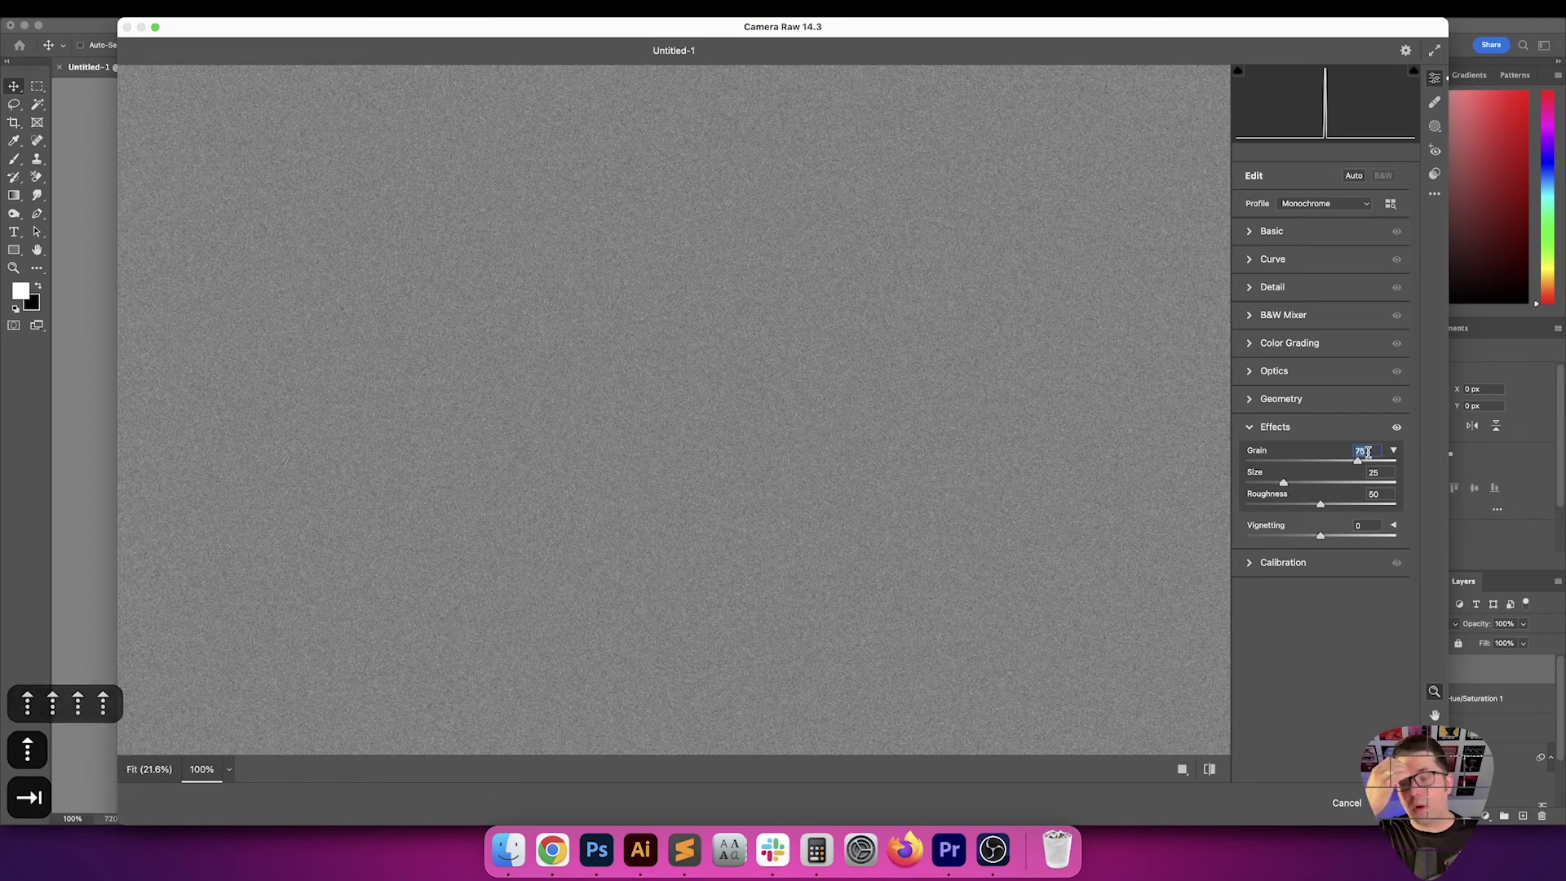
Compare smaller and larger grain sizes, and set the grain size to 50
key("Tab")
key("Tab")
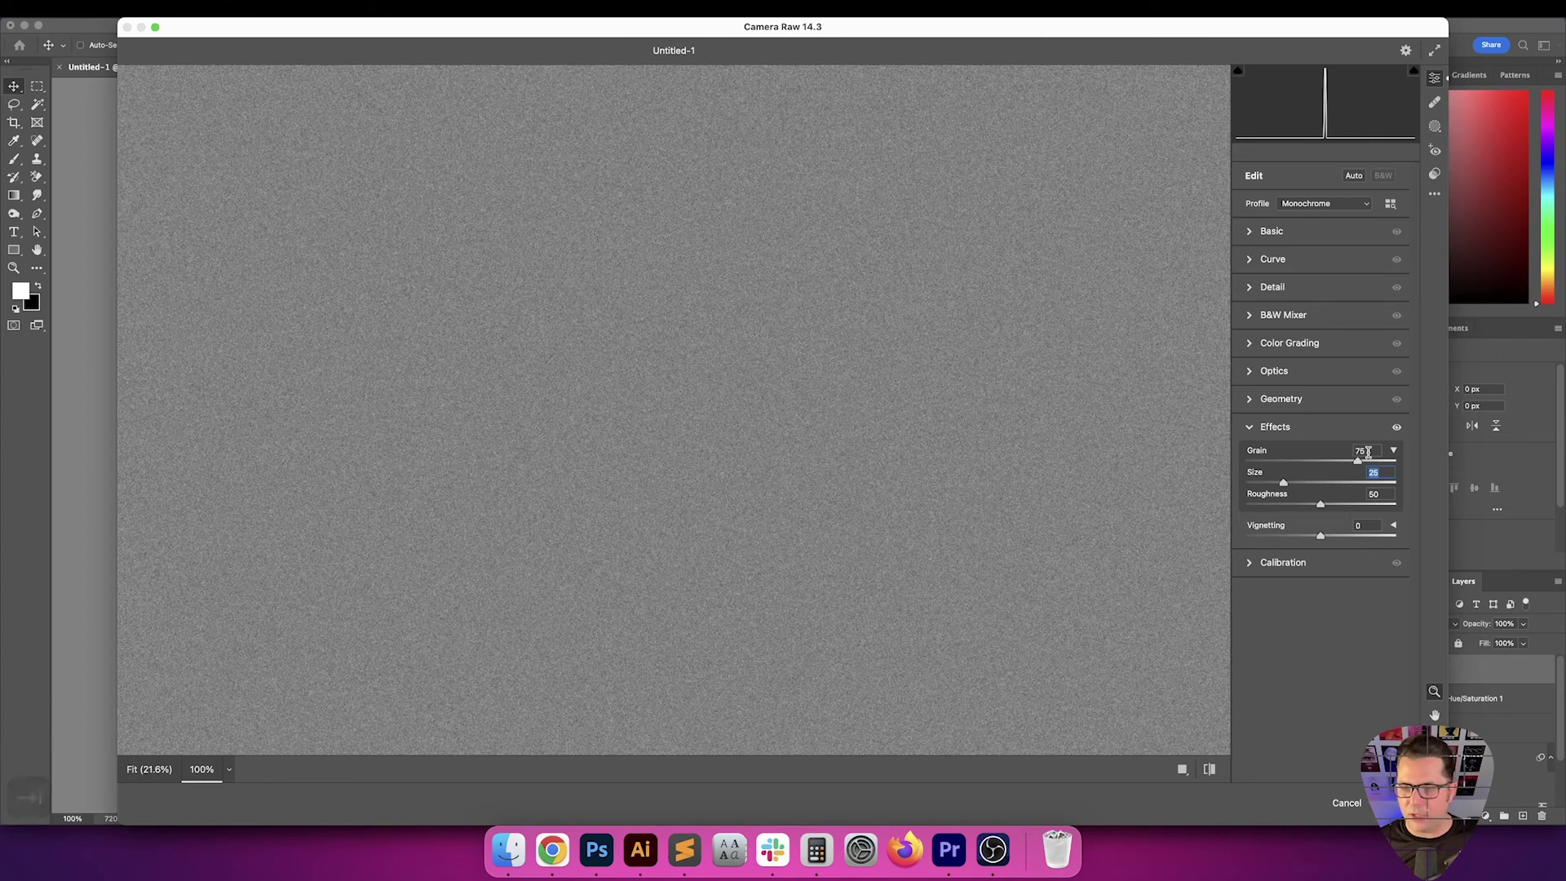
key("shift+Down")
key("shift+Down")
key("shift+Down")
key("shift+Down")
key("shift+Down")
key("shift+Down")
key("shift+Up")
key("shift+Up")
key("shift+Up")
key("shift+Up")
key("shift+Up")
key("shift+Up")
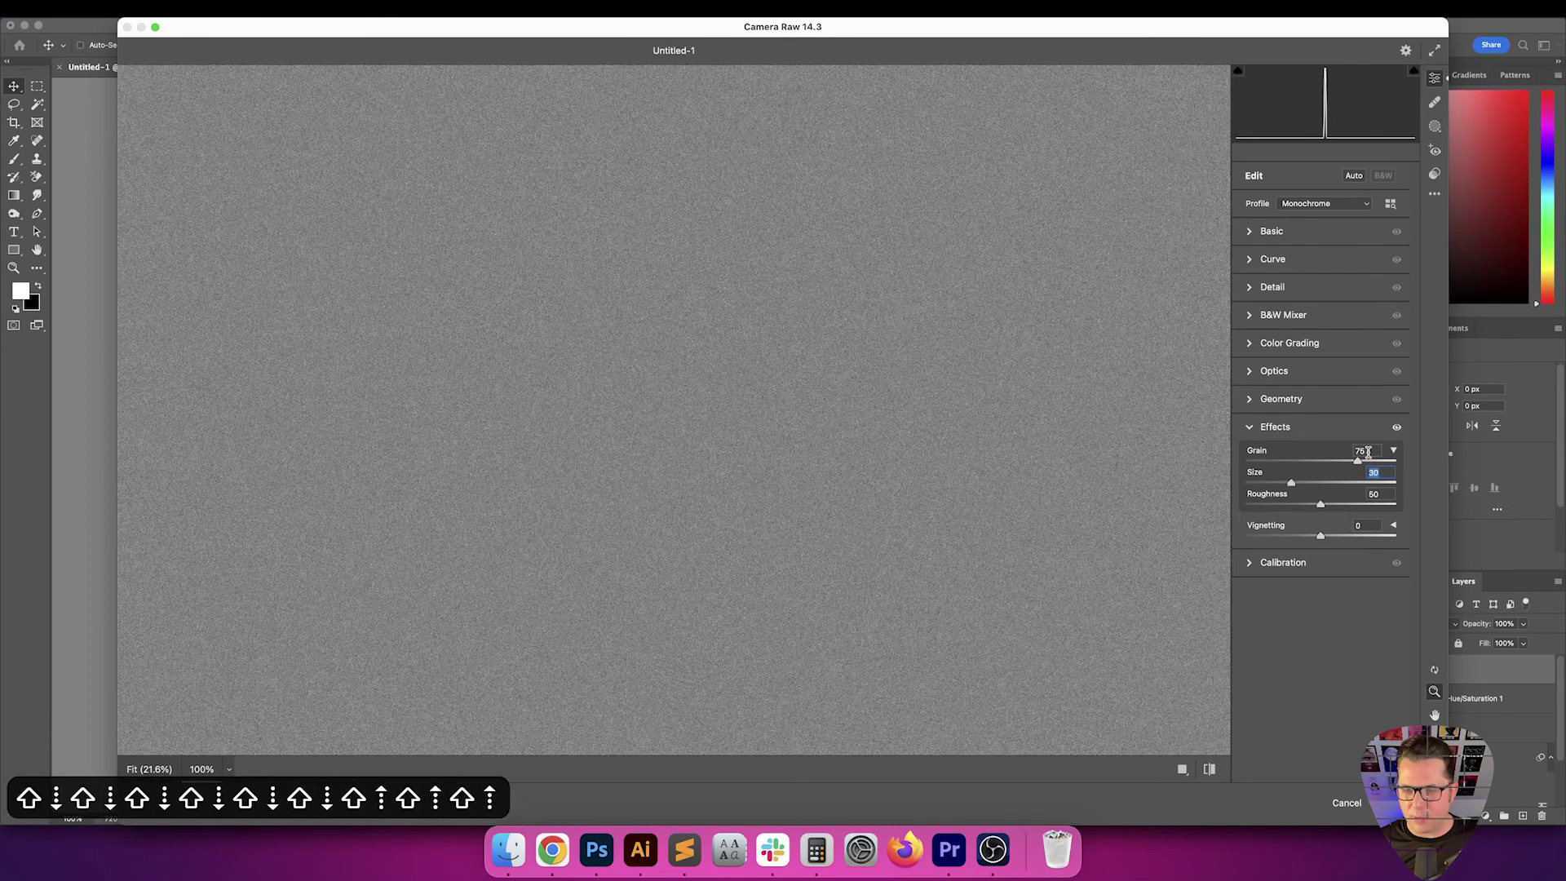
key("shift+Up")
key("shift+Up")
key("shift+Up")
key("shift+Down")
key("shift+Down")
key("shift+Down")
key("shift+Down")
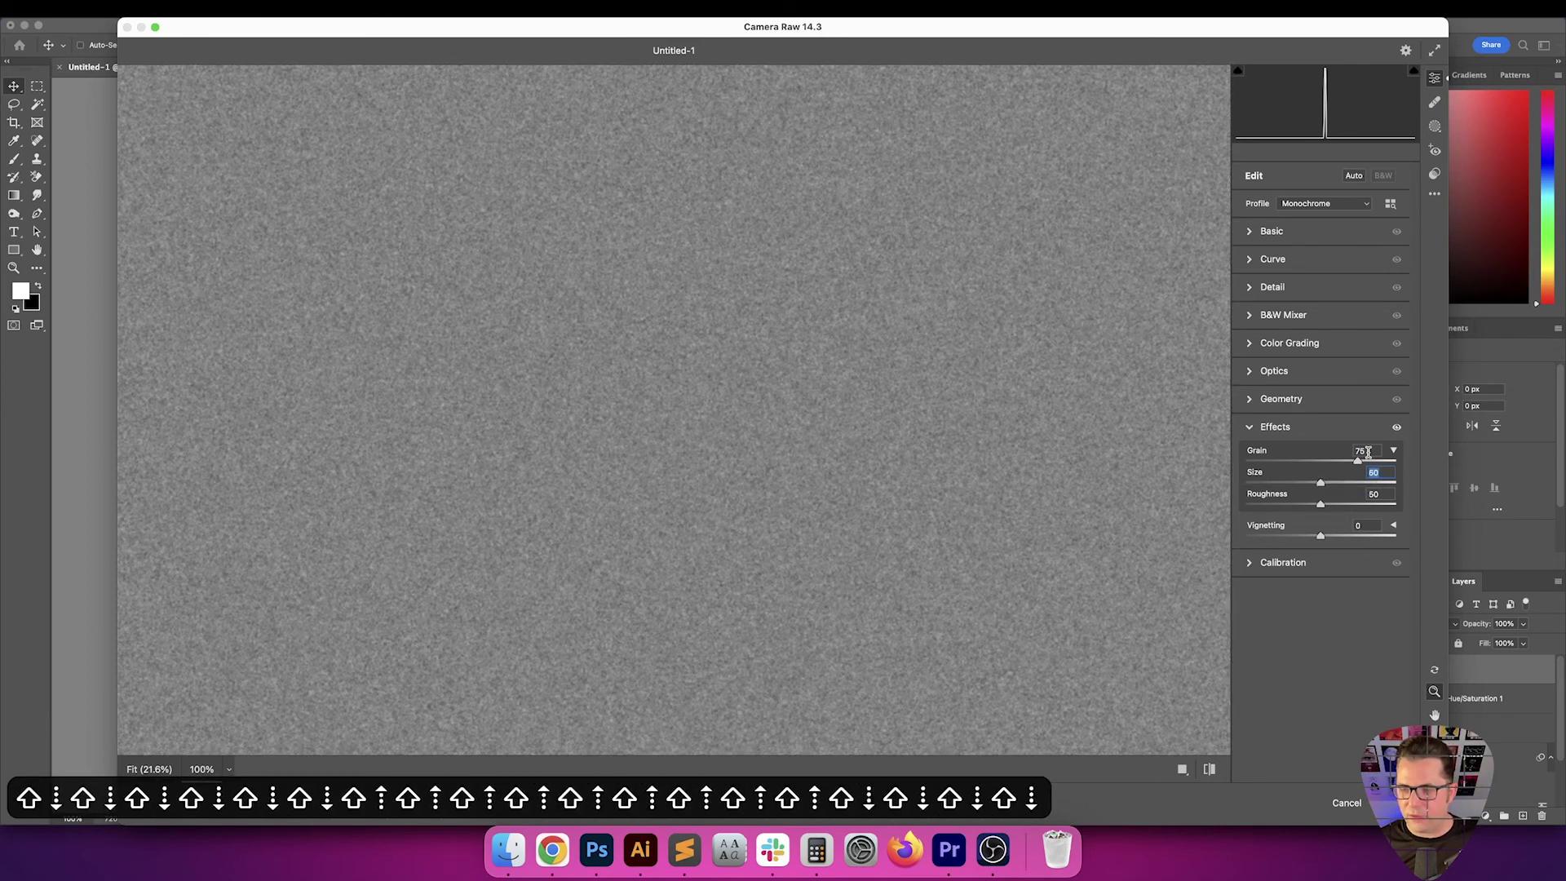
Compare higher and lower grain roughness, set the roughness to 25, and apply the Camera Raw Filter
key("Tab")
key("shift+Up")
key("shift+Up")
key("shift+Up")
key("shift+Up")
key("shift+Up")
key("shift+Up")
key("shift+Up")
key("shift+Up")
key("shift+Up")
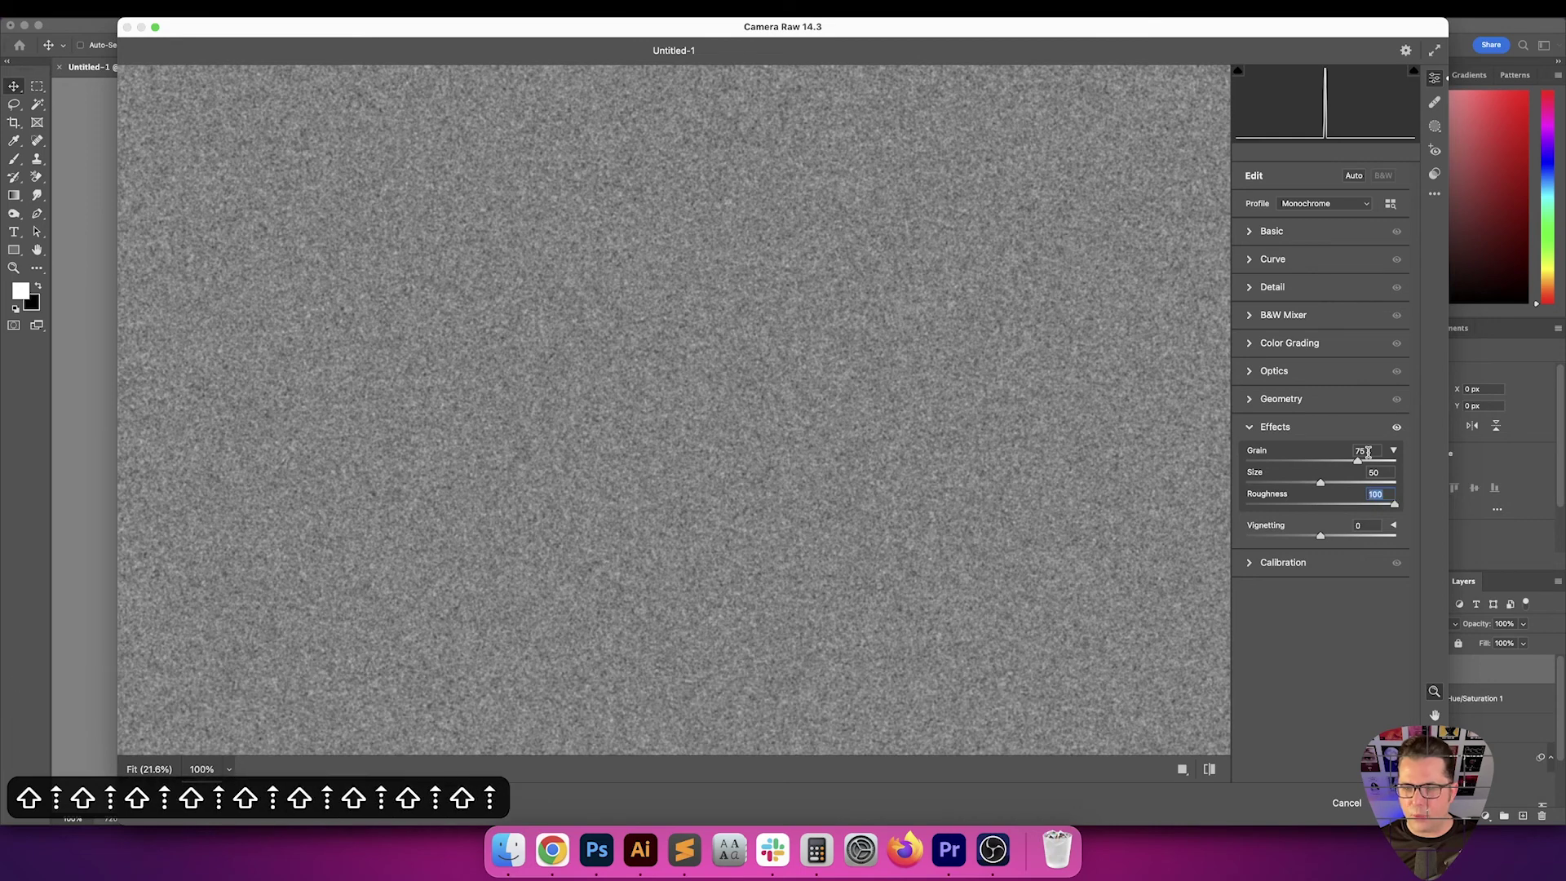
key("shift+Down")
key("shift+Down")
key("shift+Down")
key("shift+Down")
key("shift+Down")
key("shift+Down")
key("shift+Down")
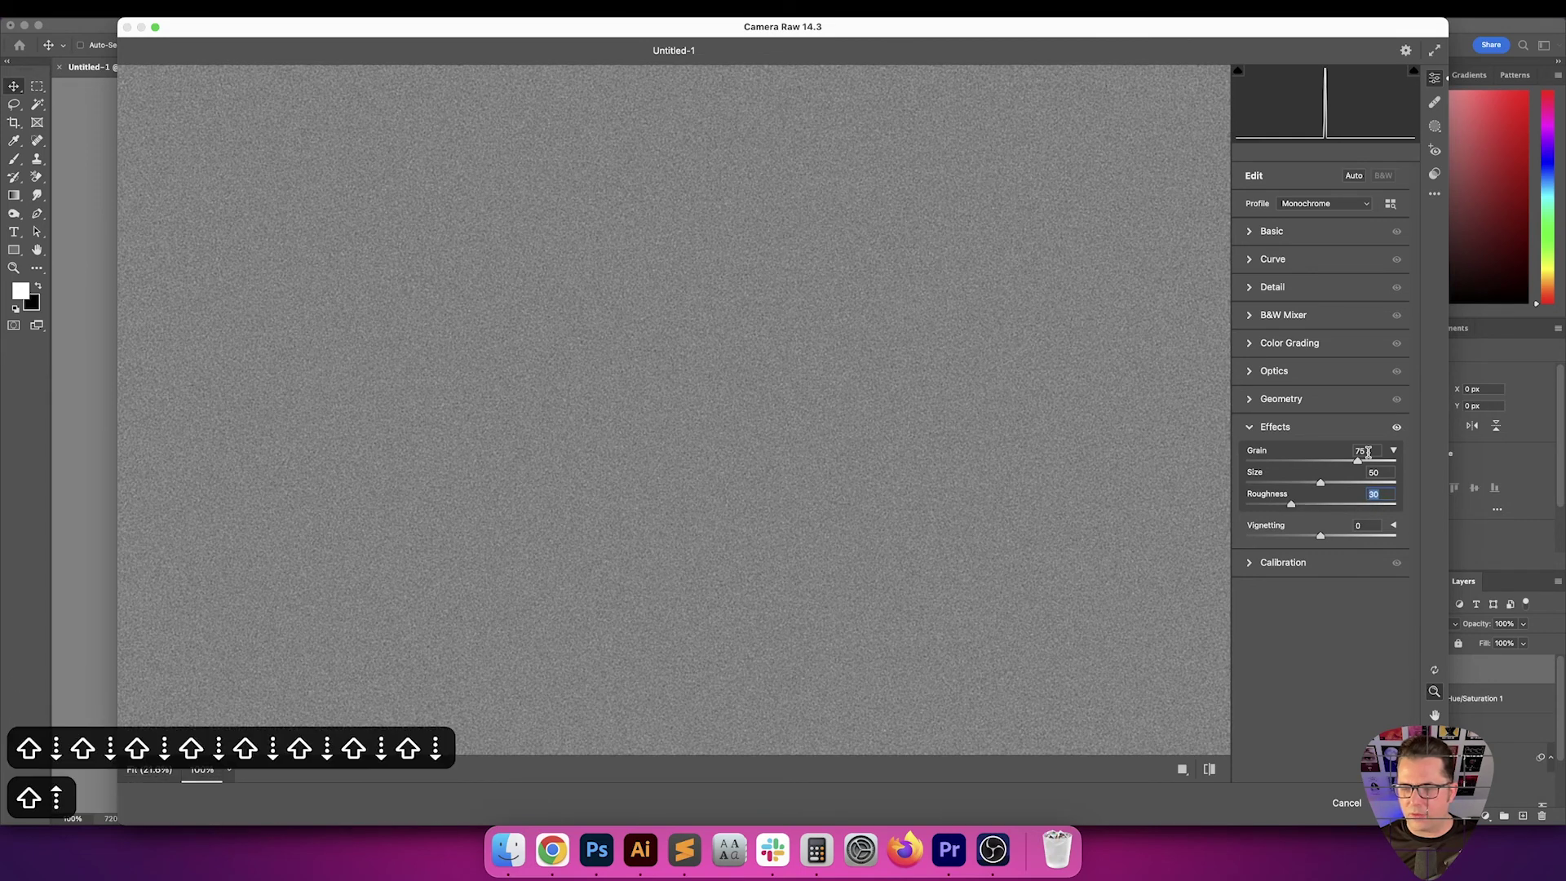
key("Down")
key("Down")
key("Down")
key("Down")
key("Down")
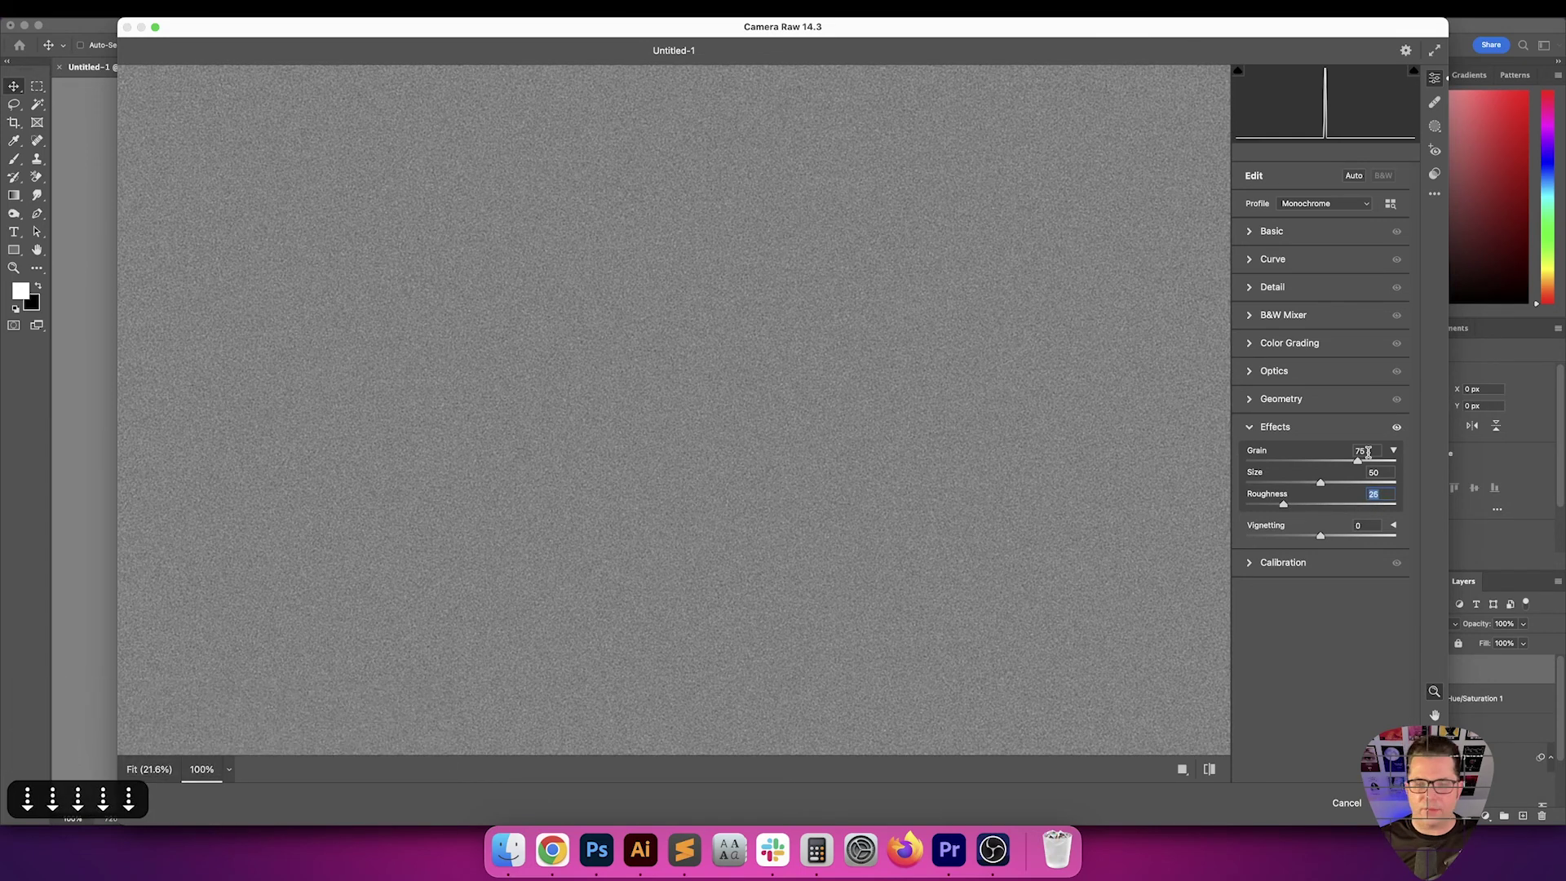
key("Return")
key("Return")
key("Return")
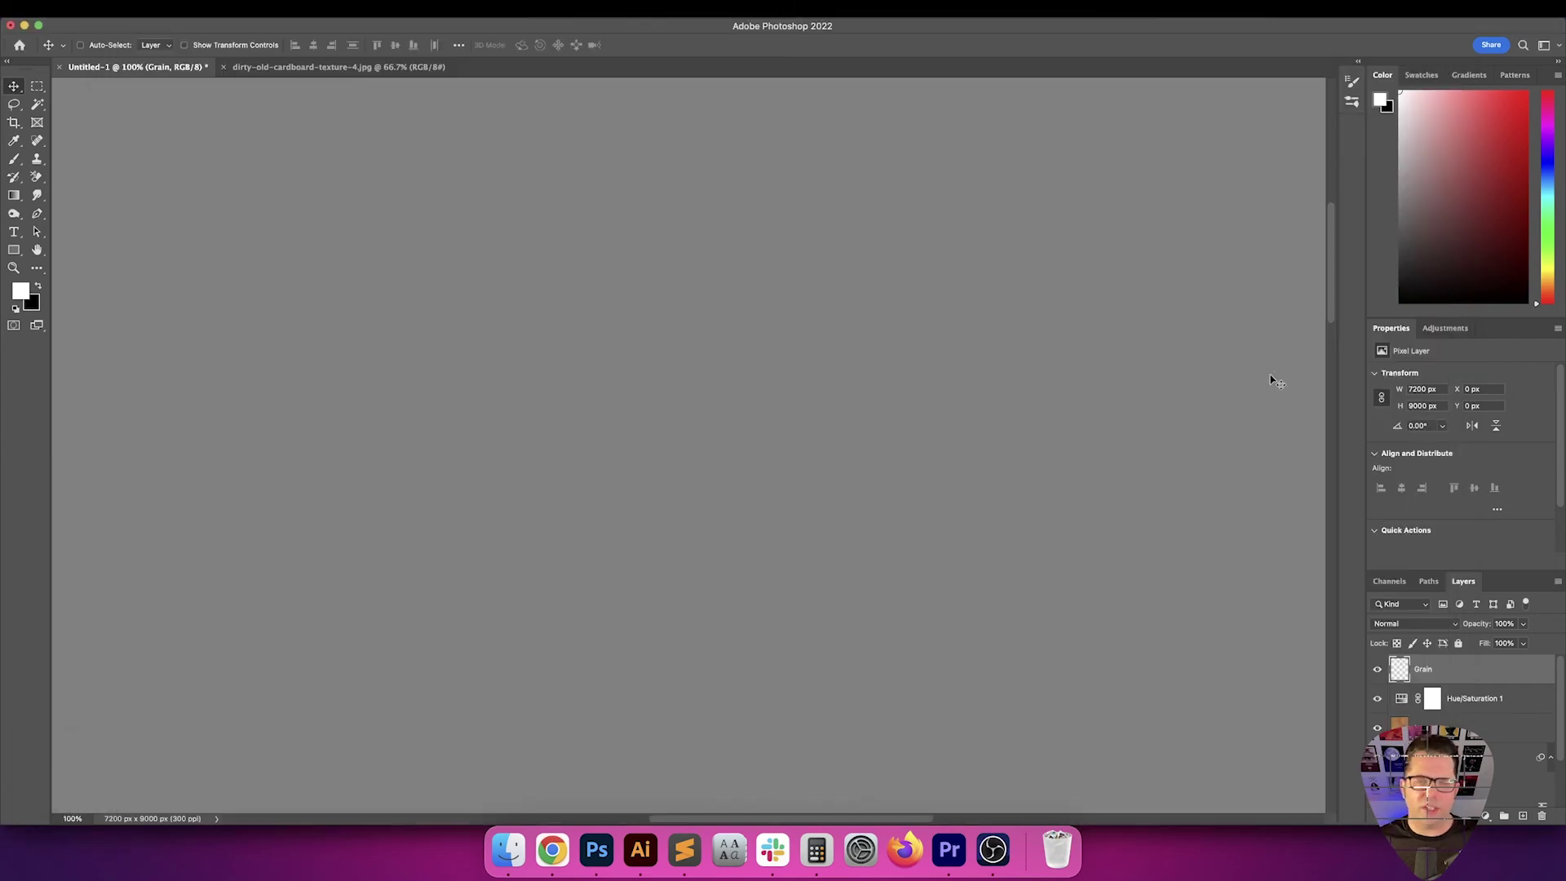
Compare the Soft Light, Hard Light and Overlay blend modes for the Grain layer, and set it to Overlay
scroll(971, 459, "right", 3)
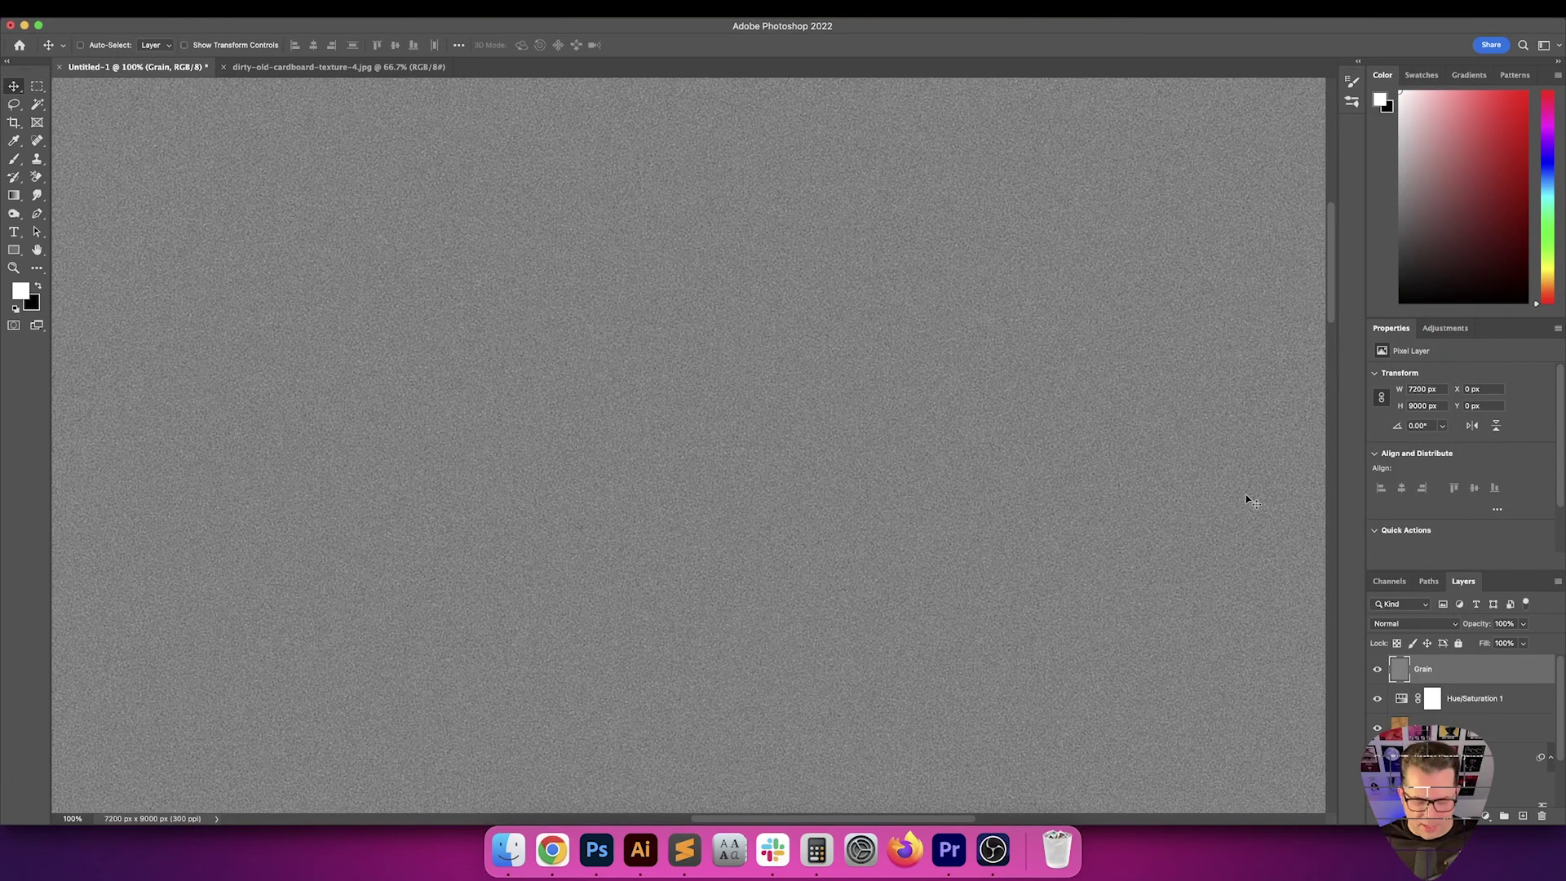
key("v")
left_click(1411, 624)
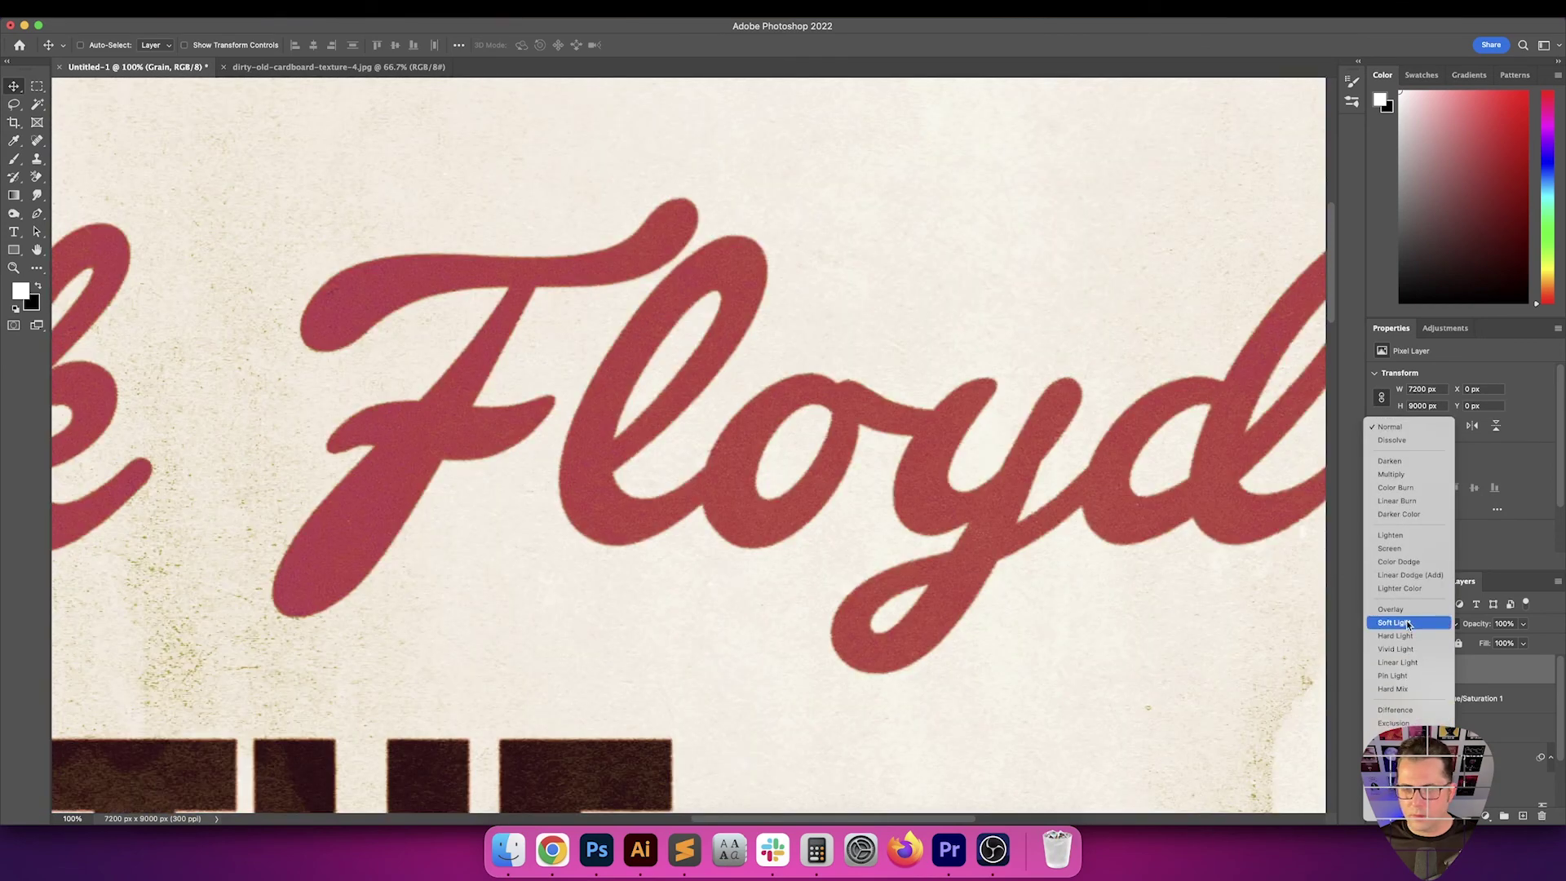
key("Down")
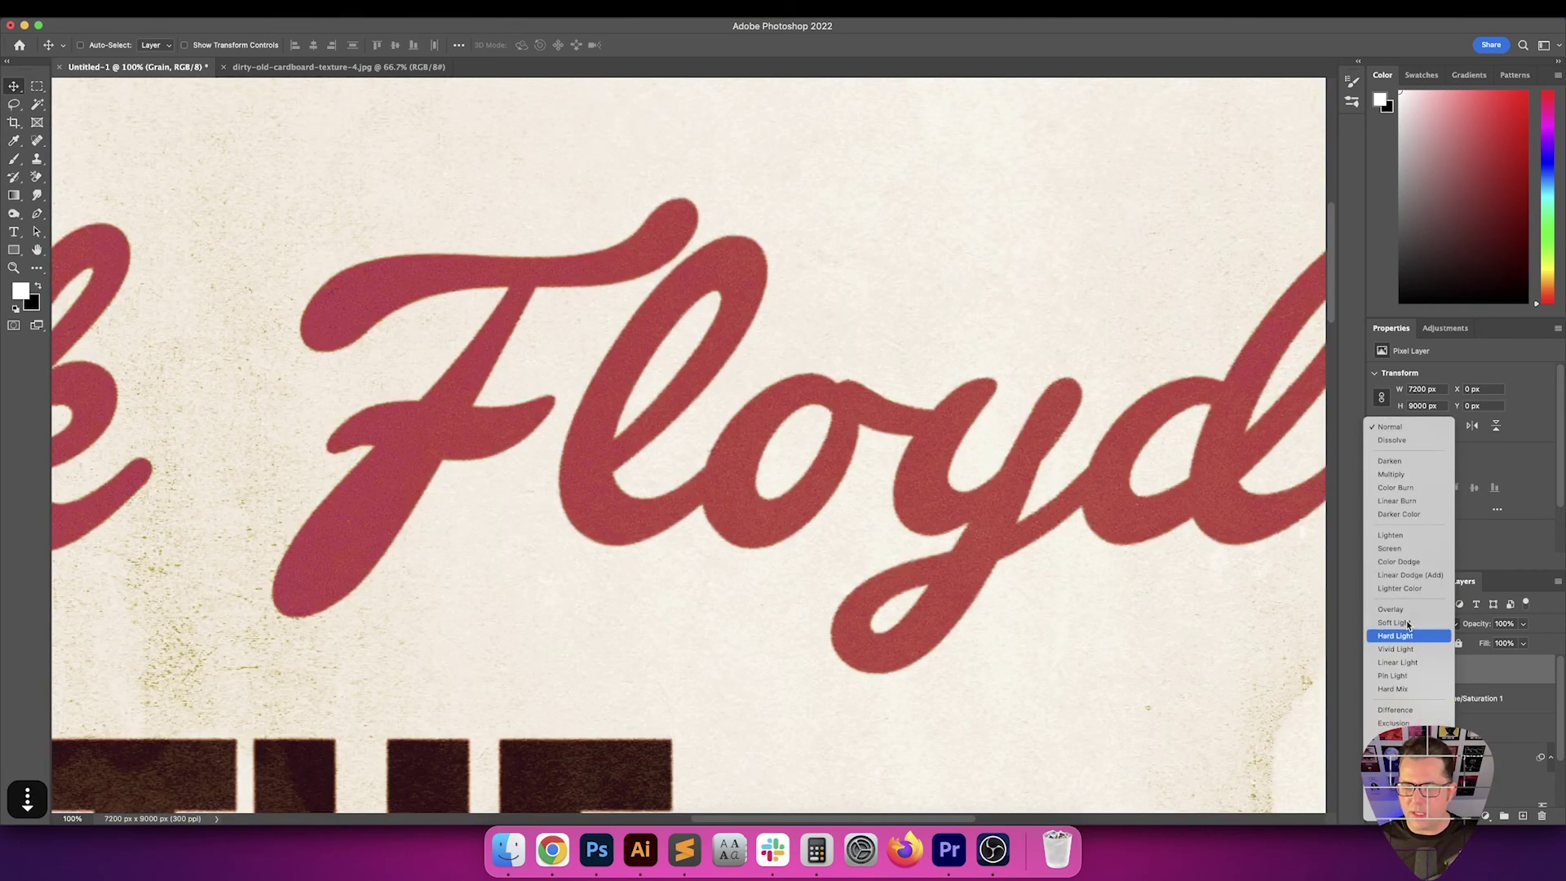
key("Up")
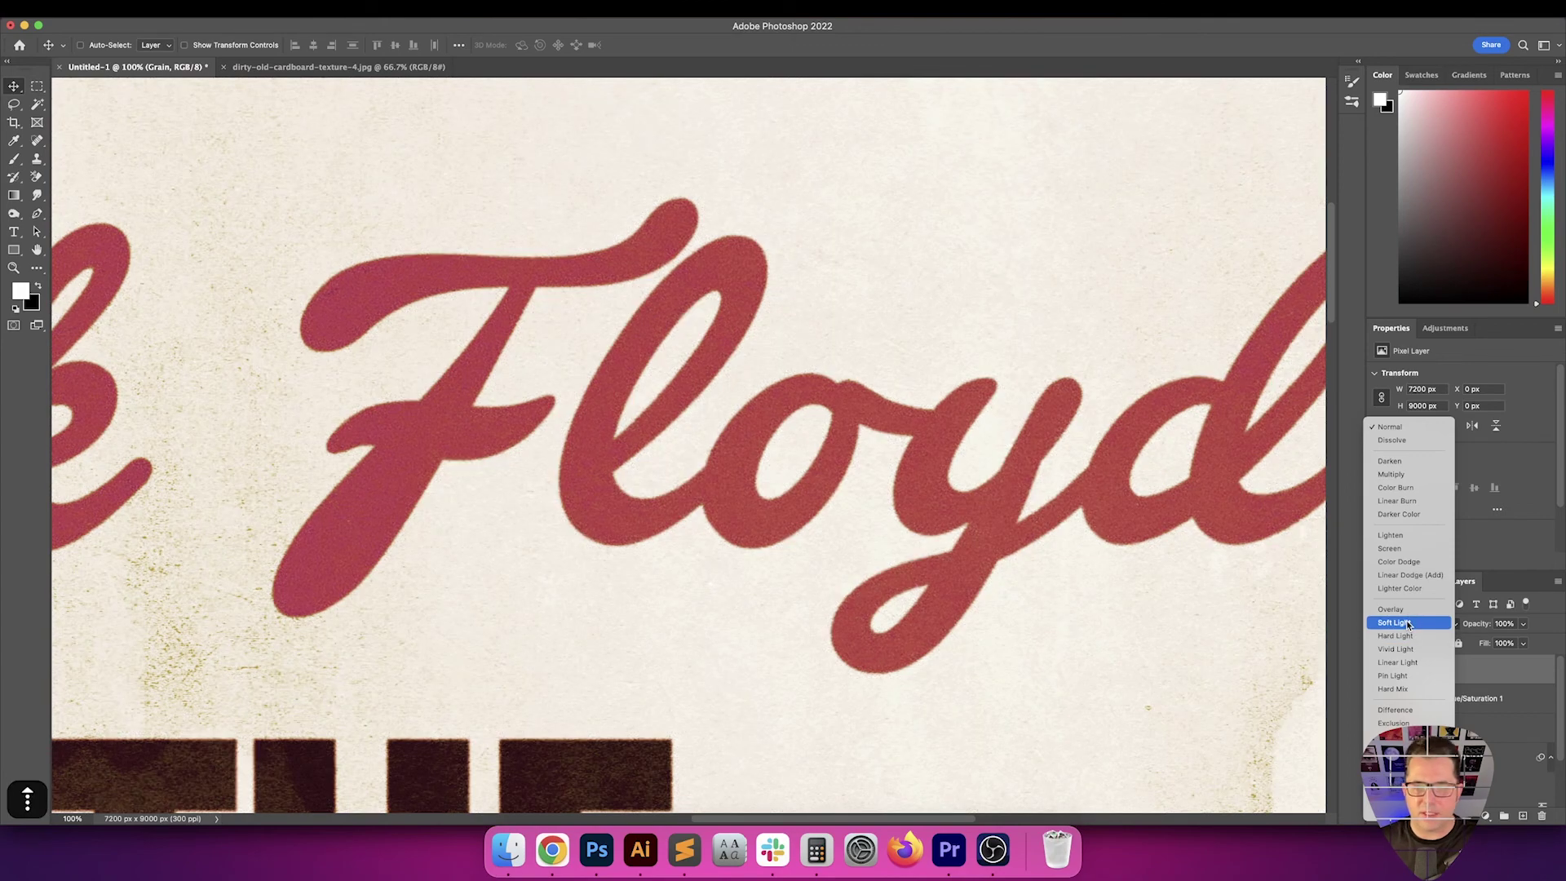
key("Up")
key("Return")
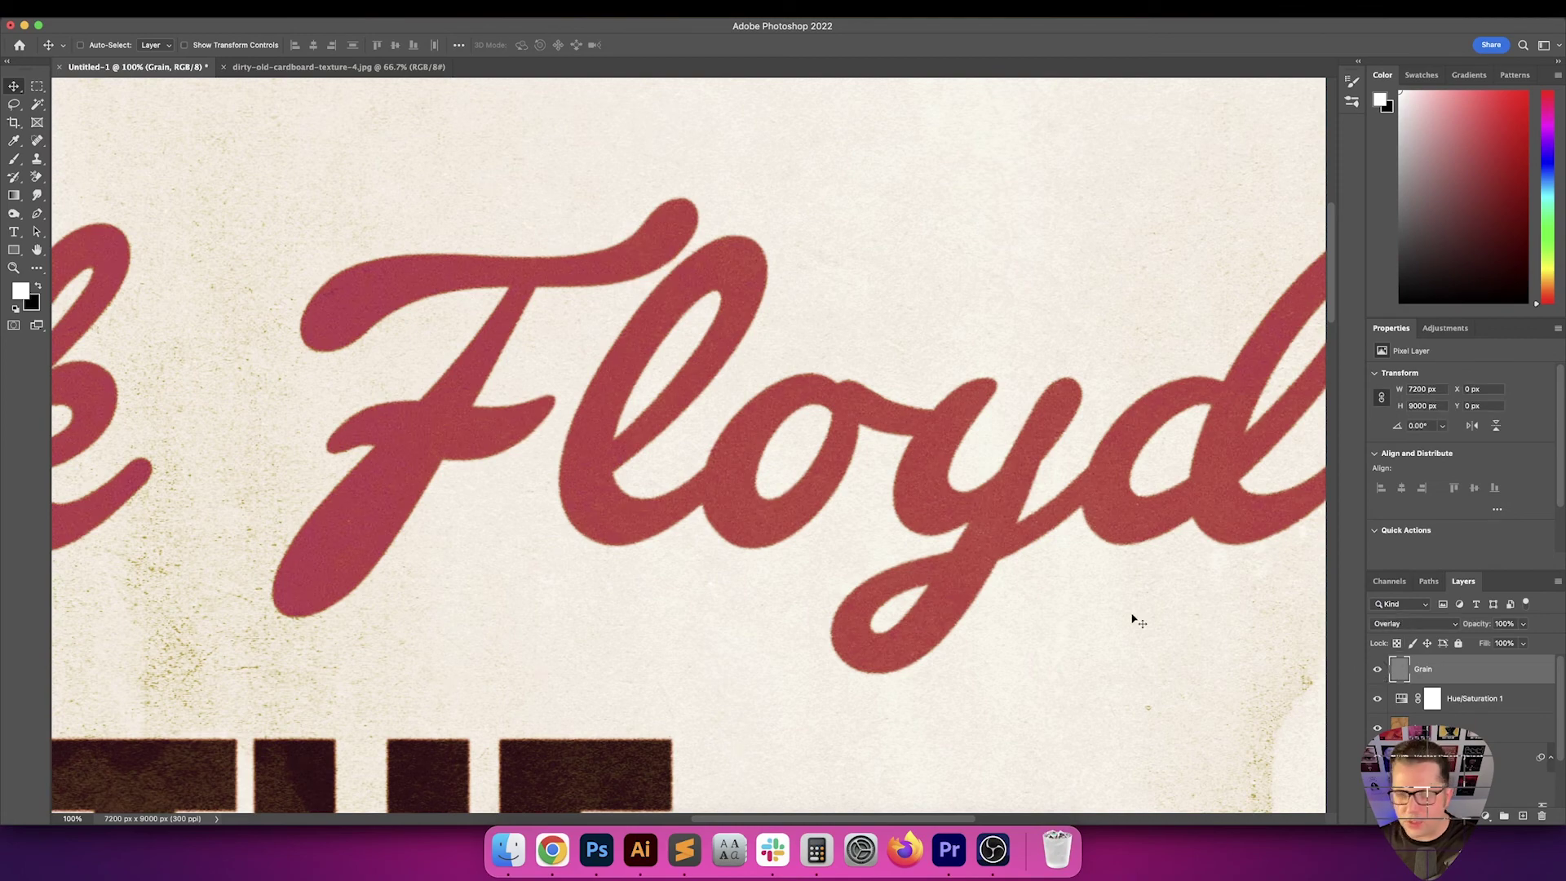
Compare the Pink Floyd lettering with and without the Grain layer, and set the layer's opacity to 50%
scroll(1134, 620, "right", 5)
key("super+equal")
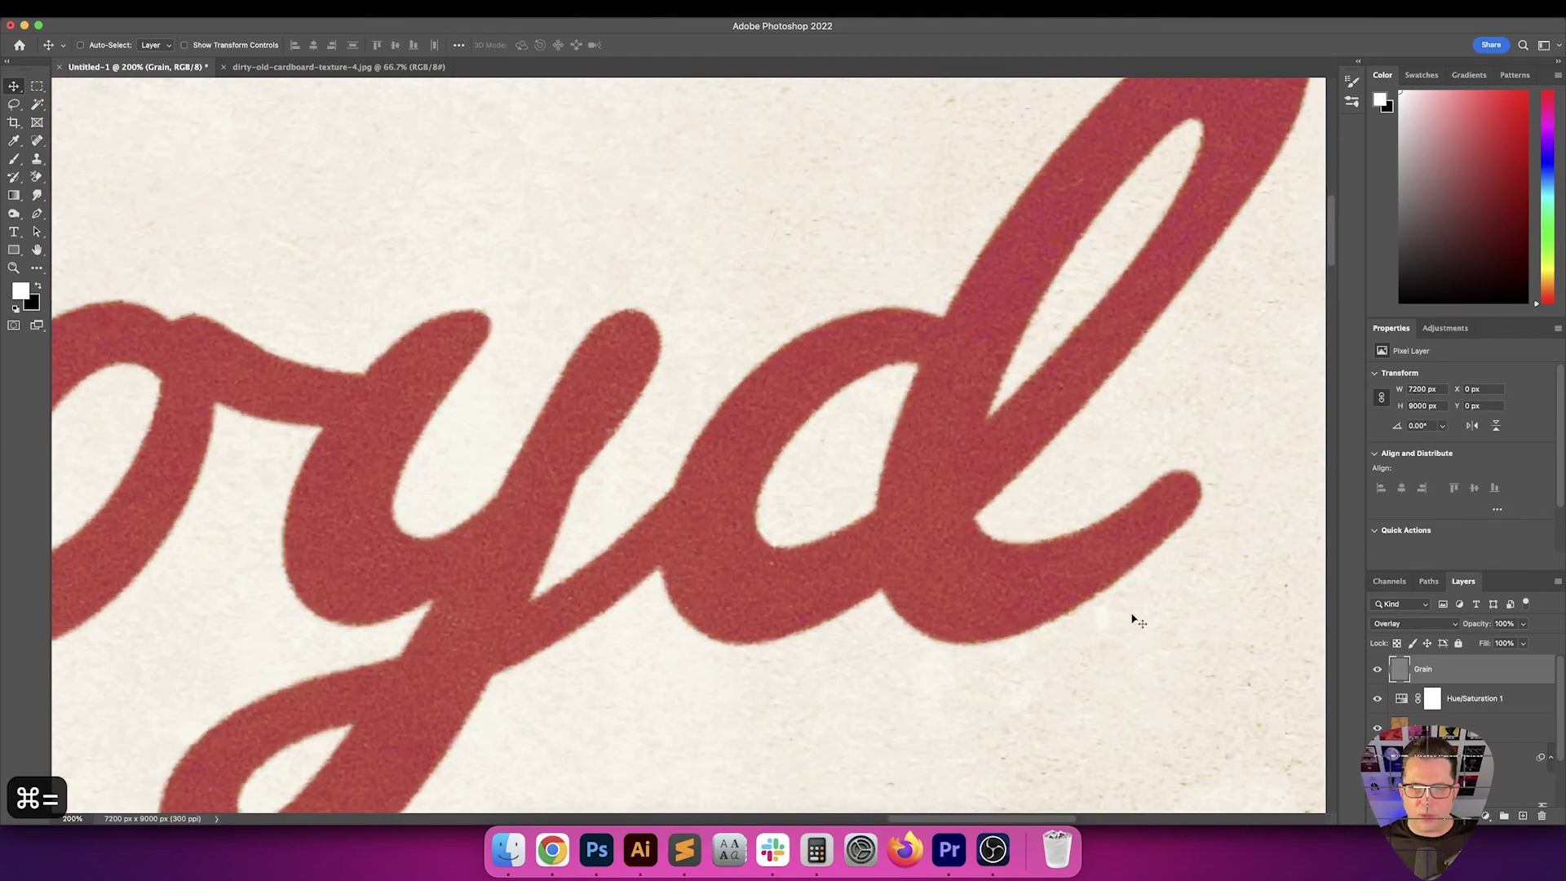
left_click(1377, 669)
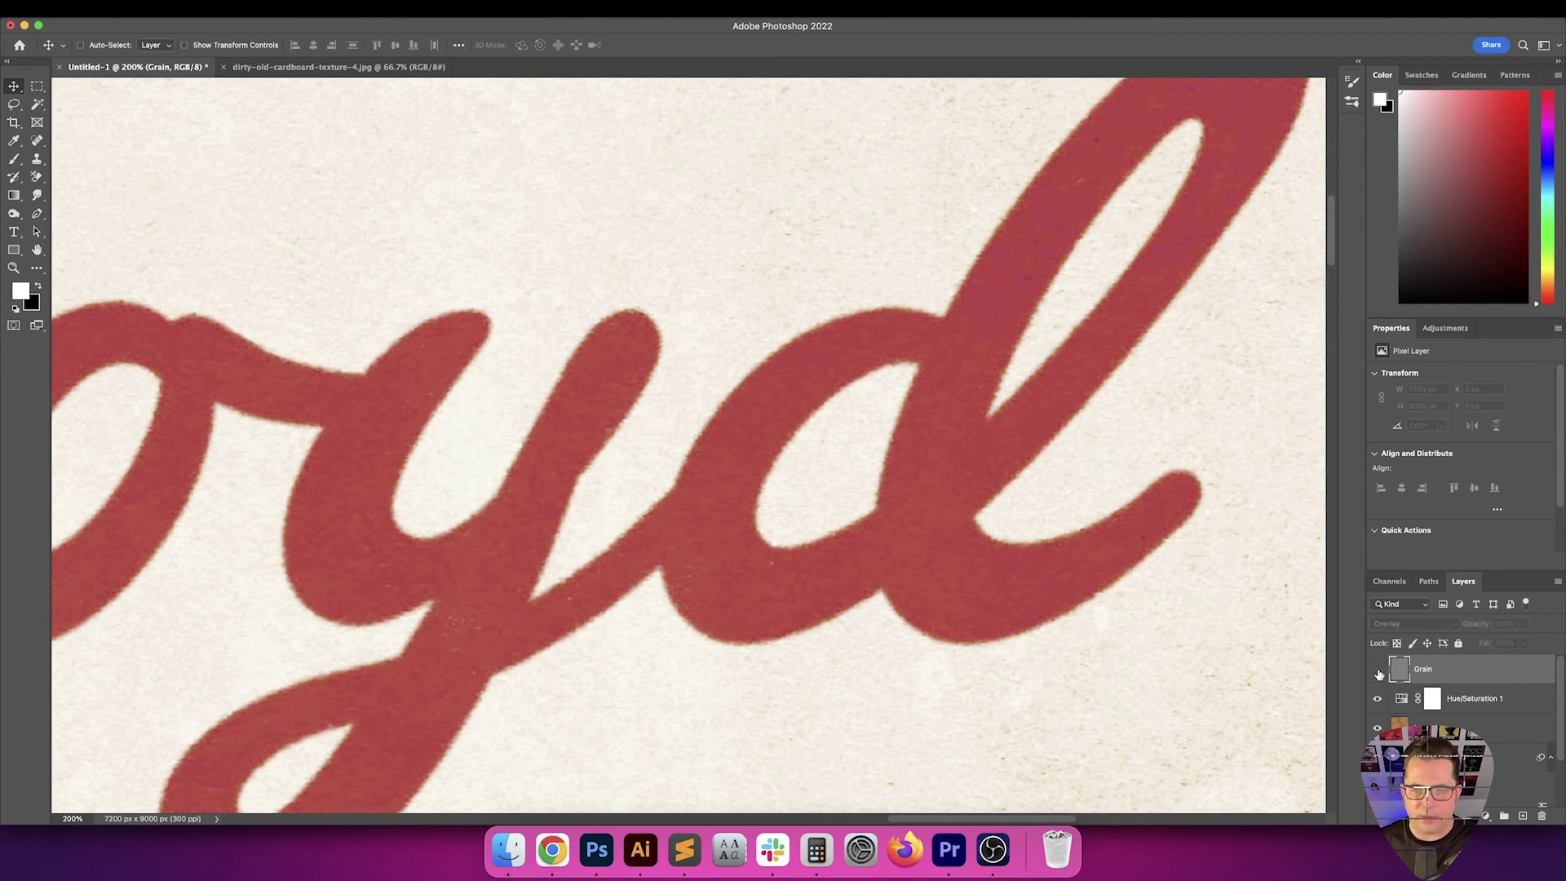
left_click(1378, 671)
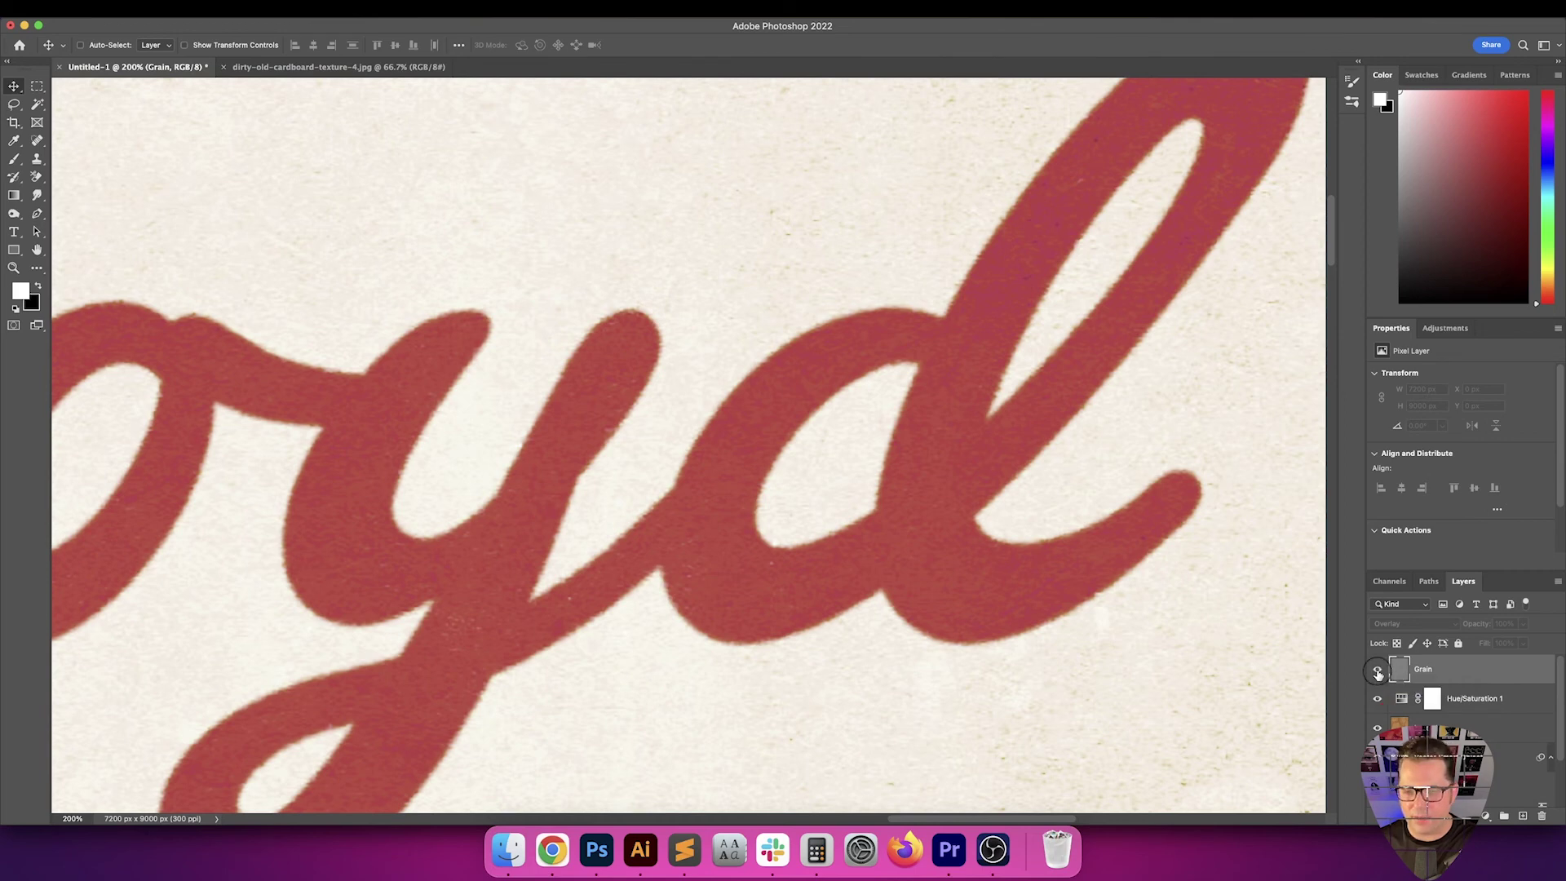
scroll(755, 380, "left", 15)
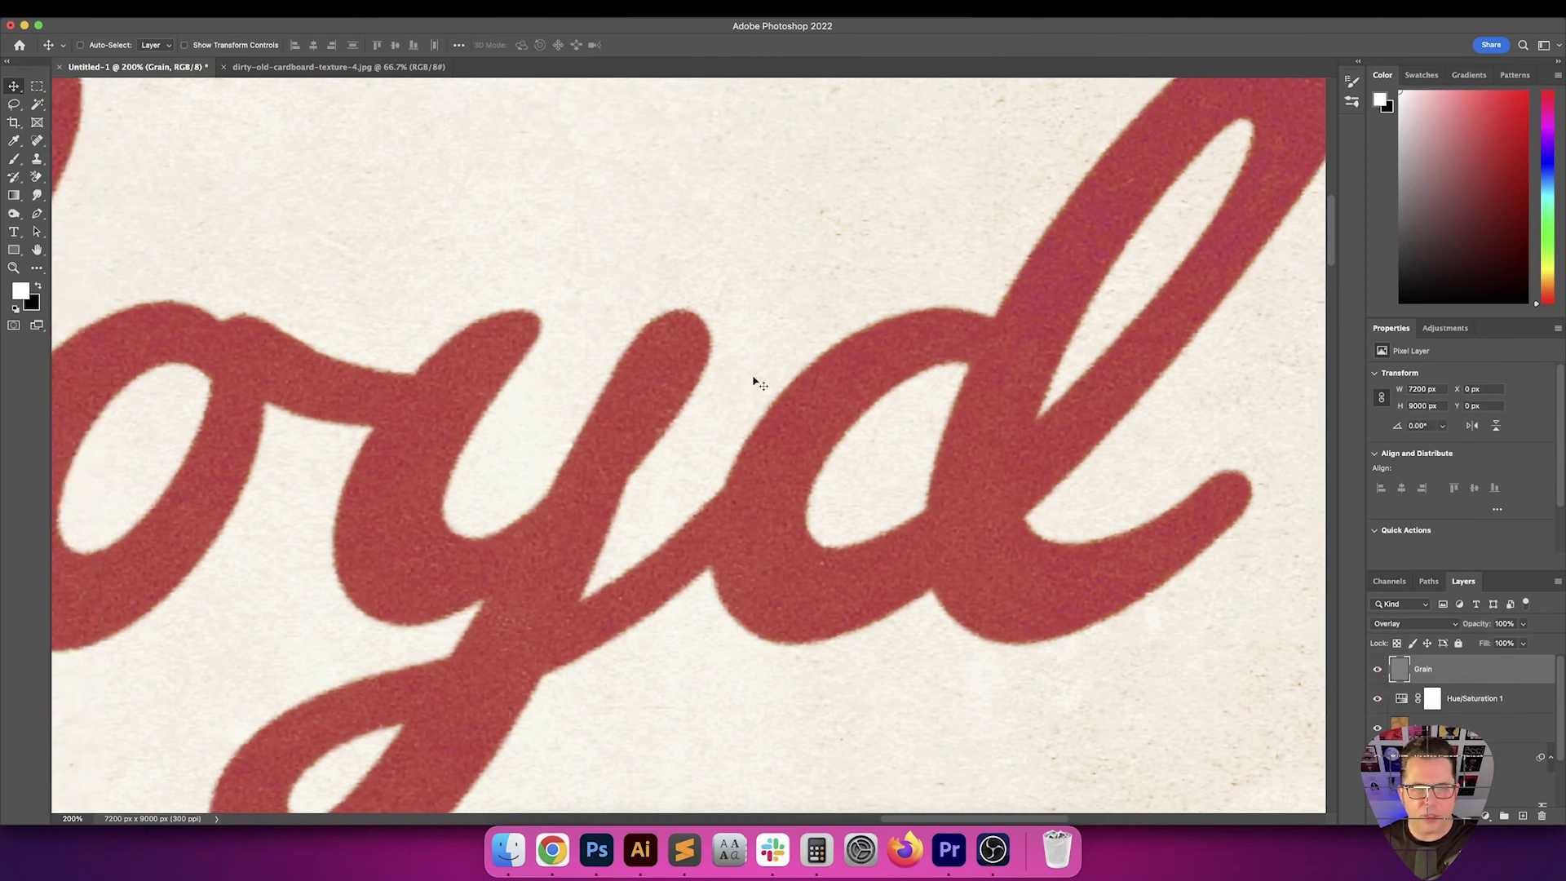
scroll(756, 380, "left", 15)
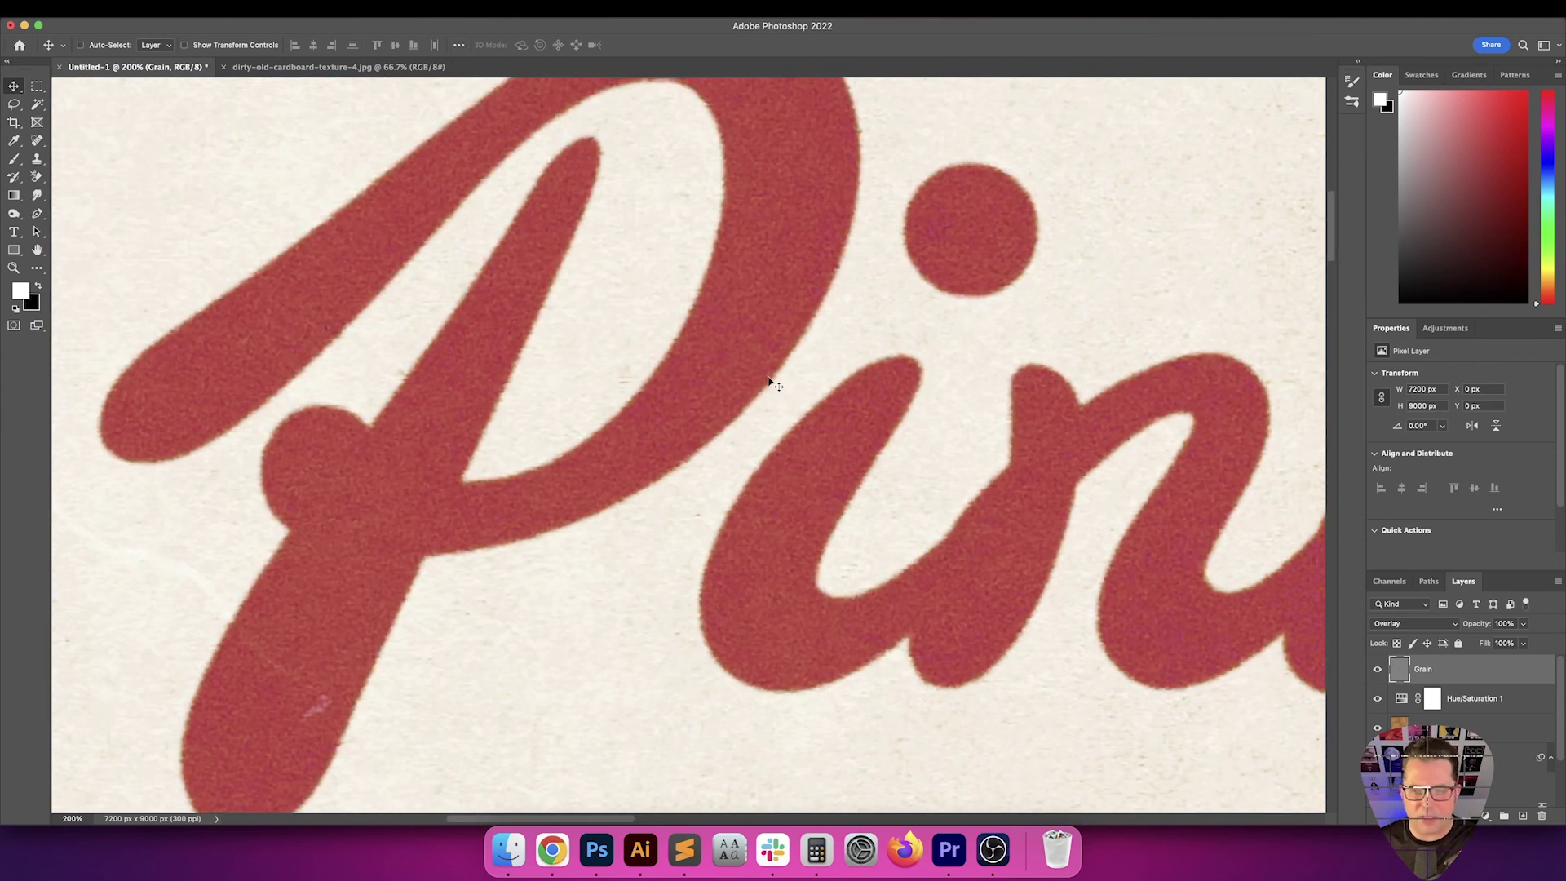
scroll(751, 376, "up", 4)
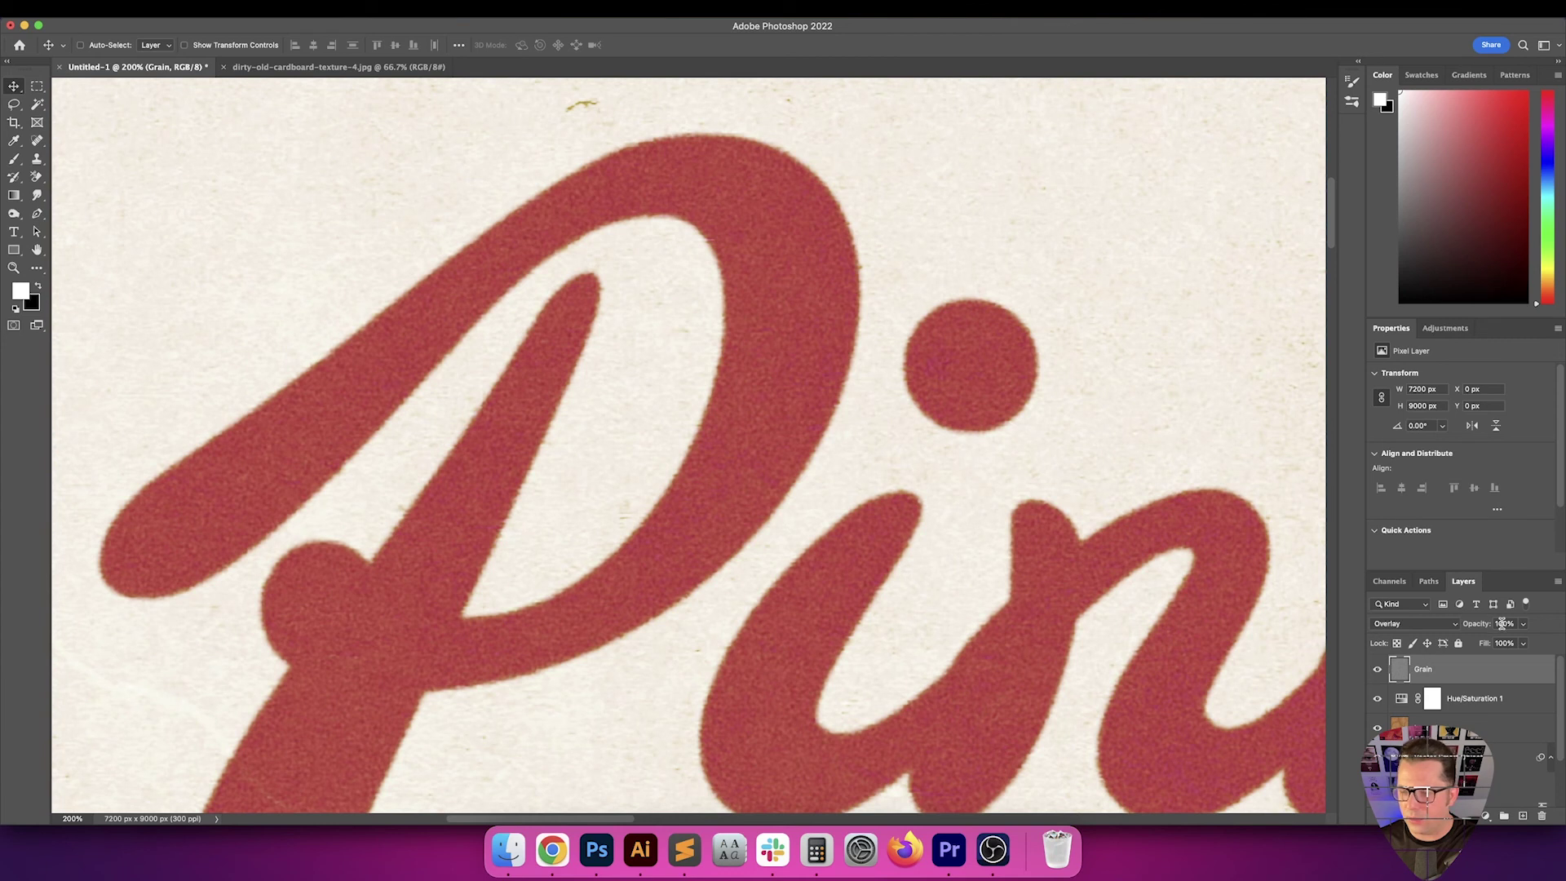
type("50")
key("Return")
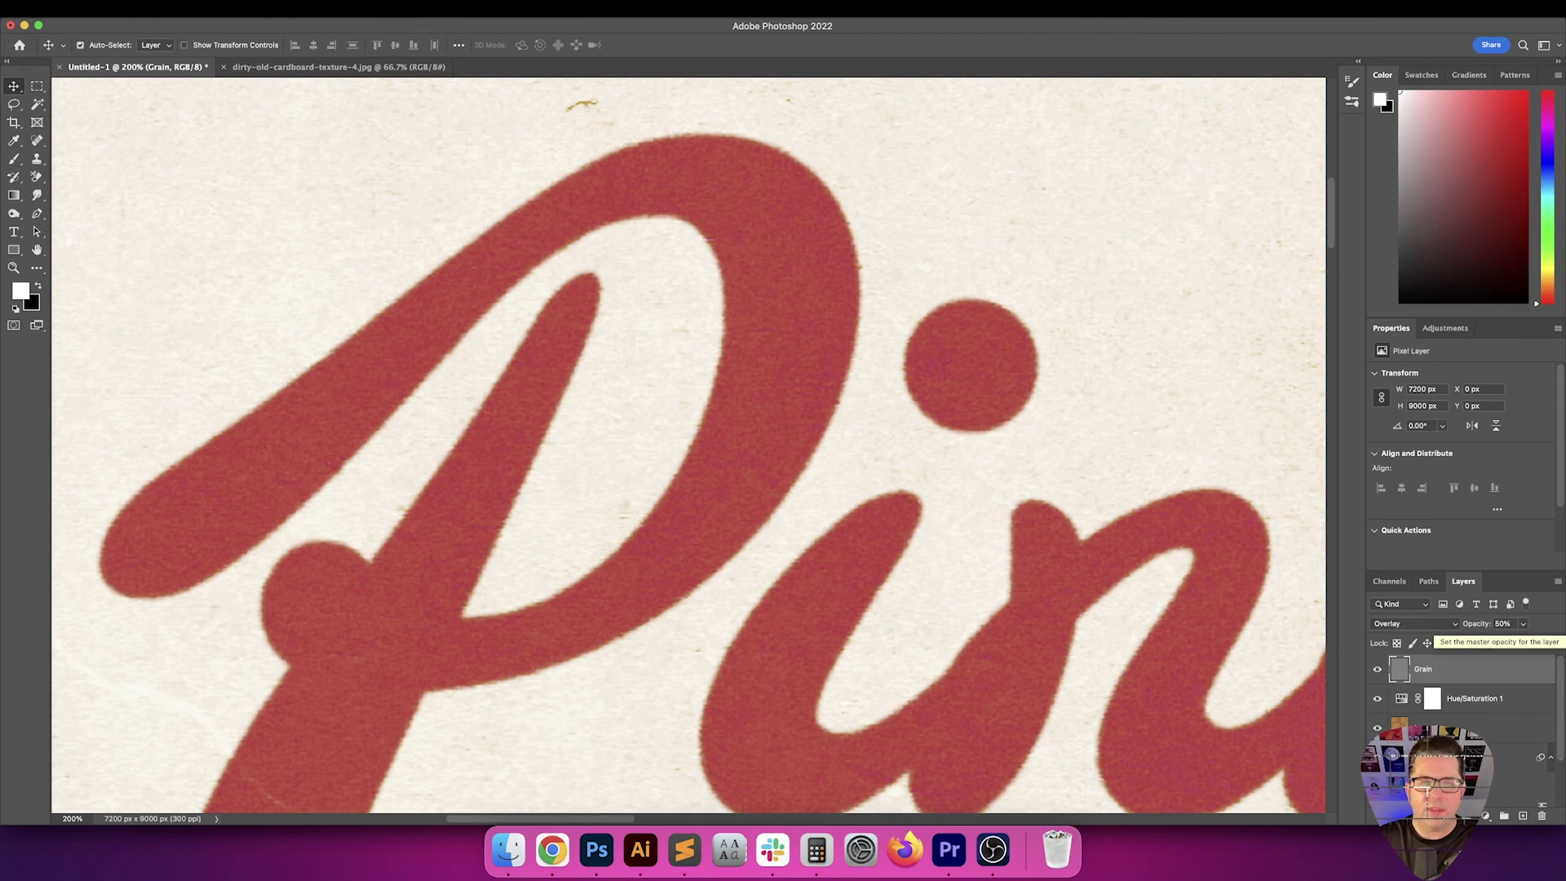
Open the poster's Vector Smart Object for editing in Illustrator
key("super+minus")
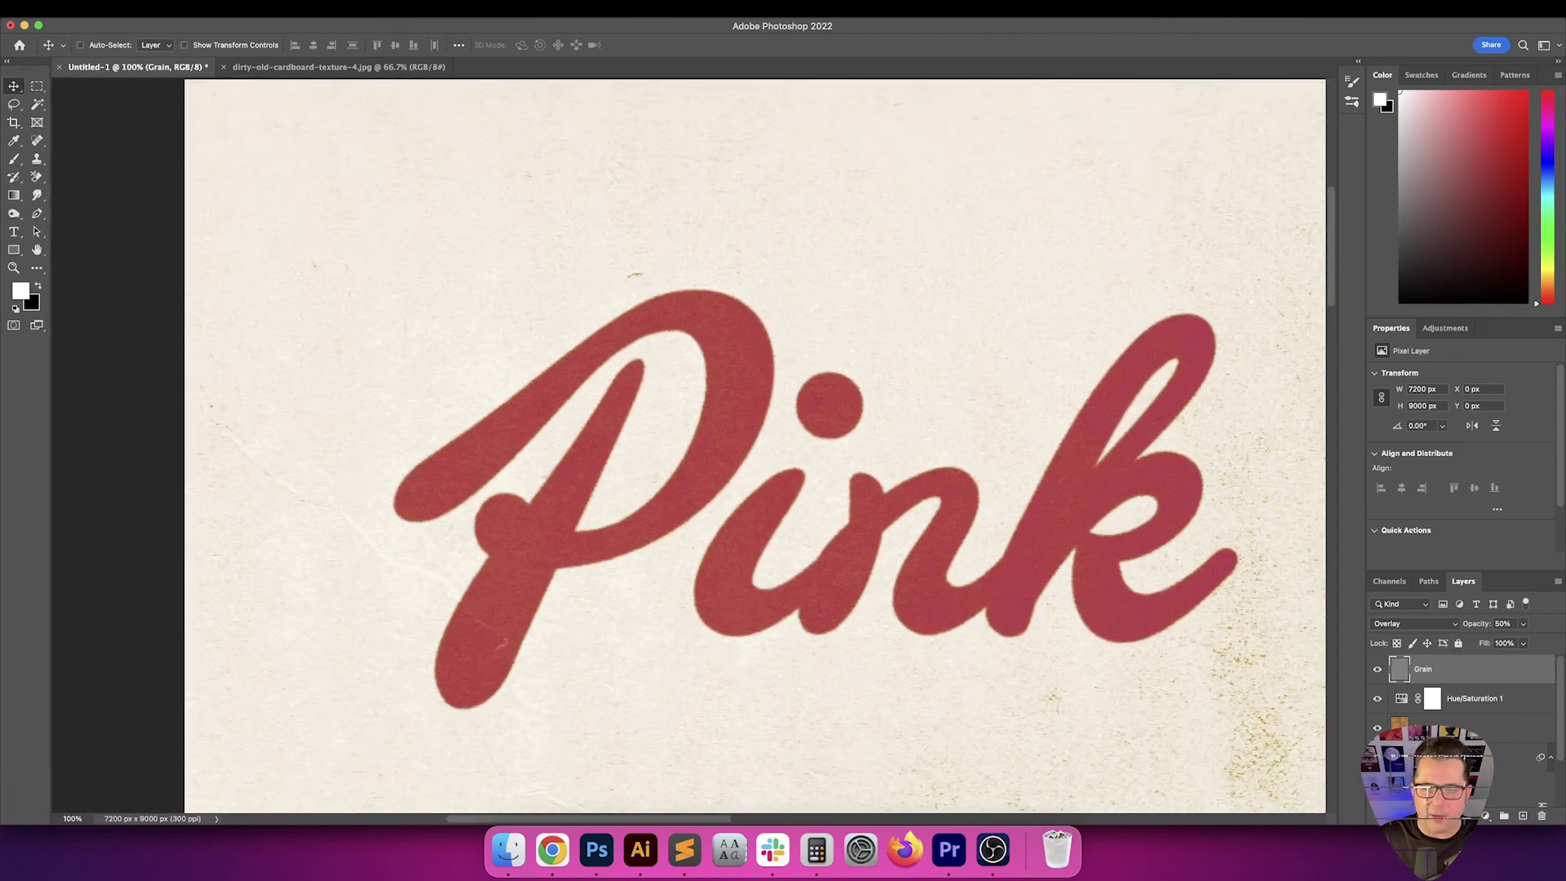
key("super+minus")
key("super+minus")
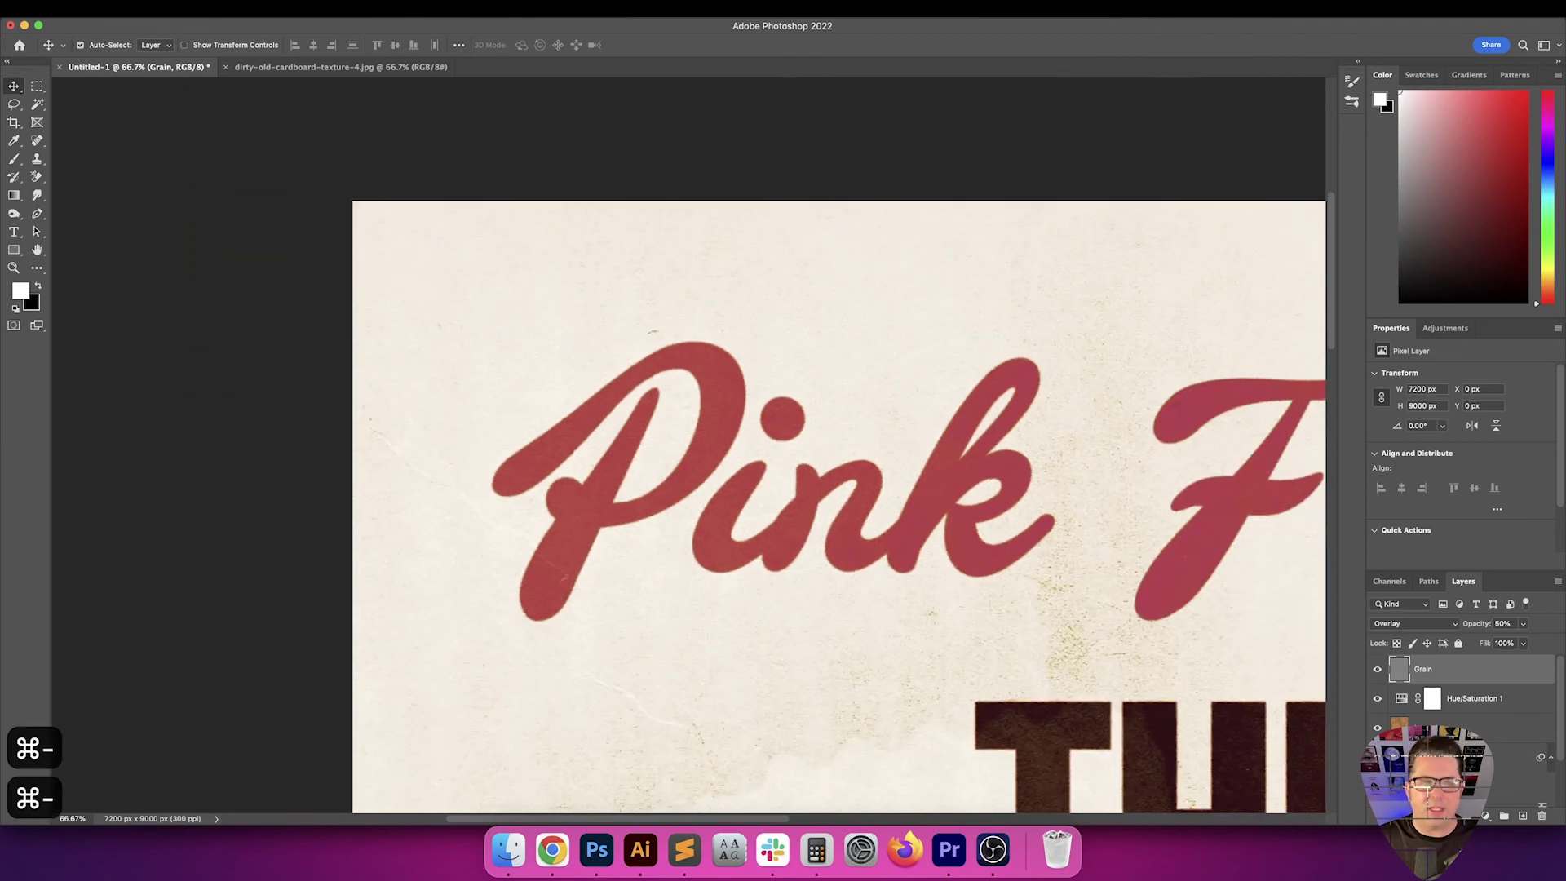
key("super+0")
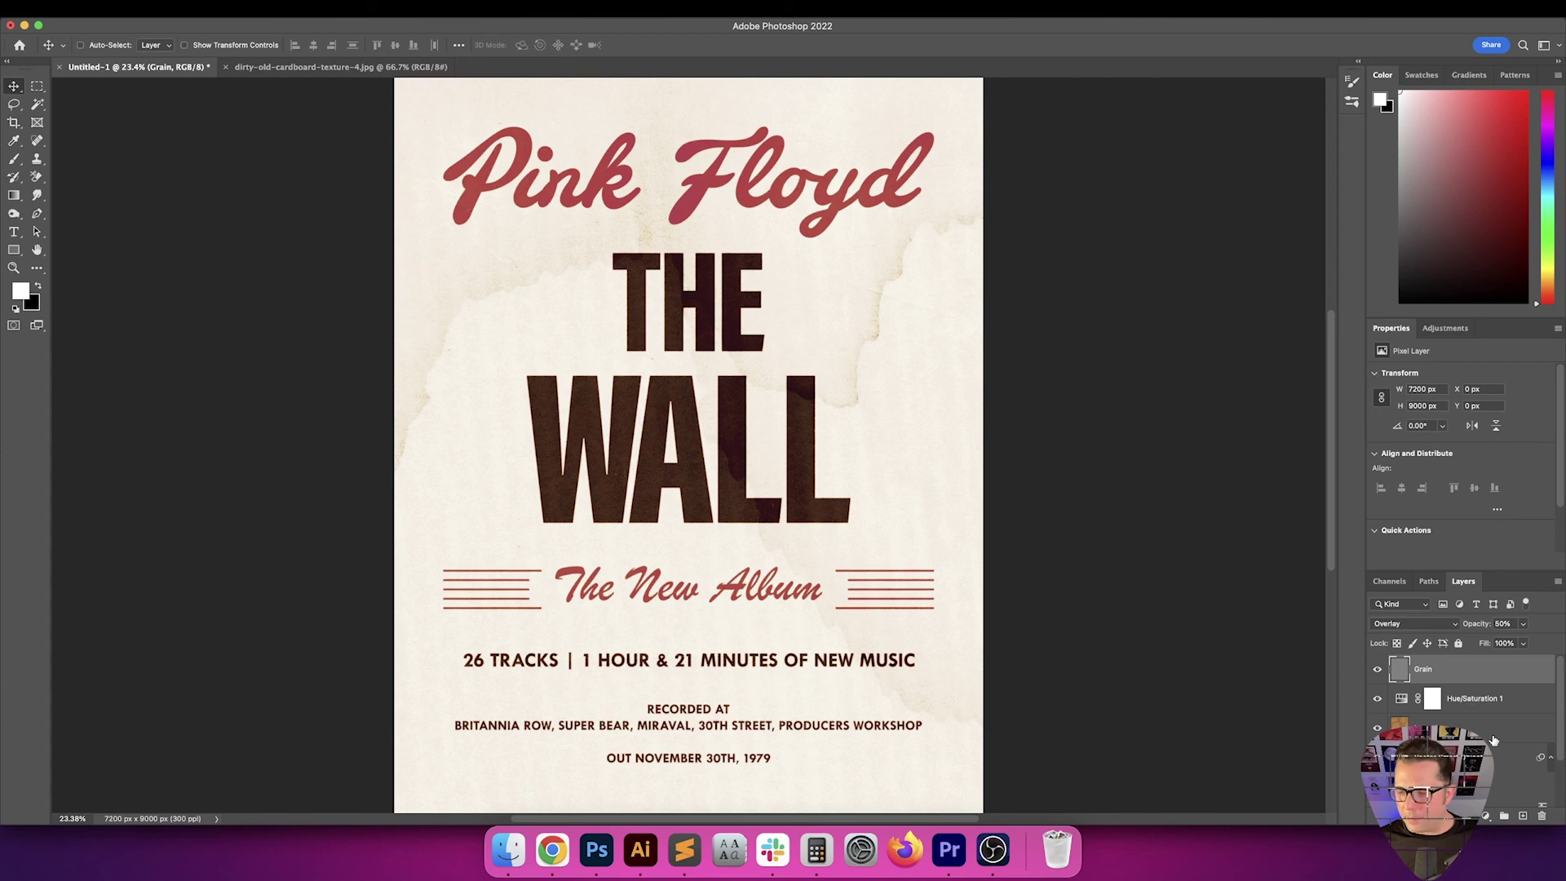
scroll(1509, 734, "down", 2)
left_click(1552, 695)
left_click(1509, 742)
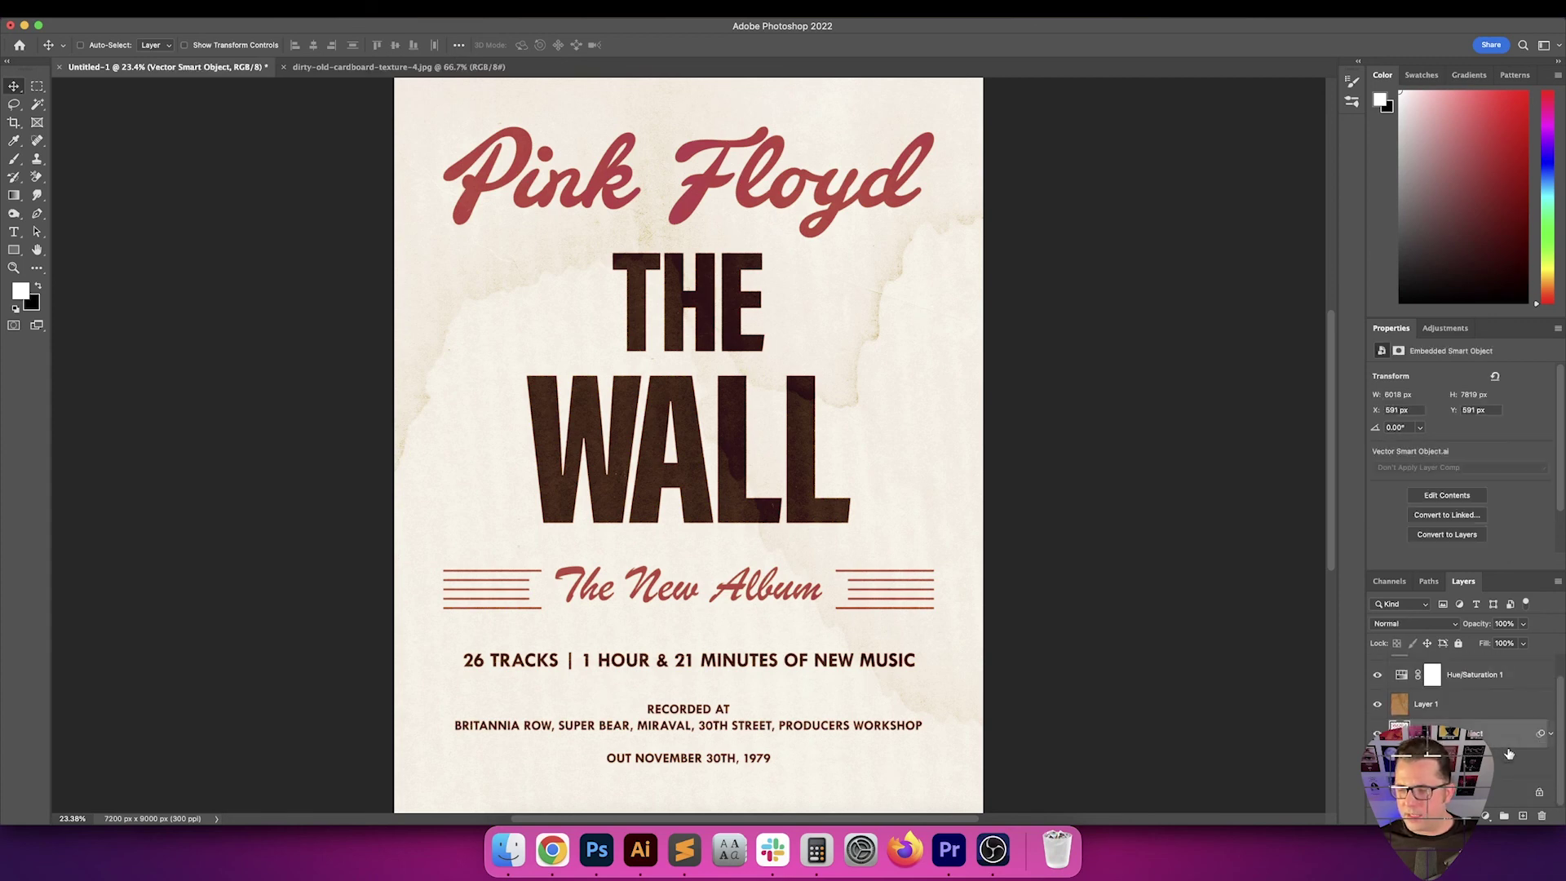
double_click(1400, 732)
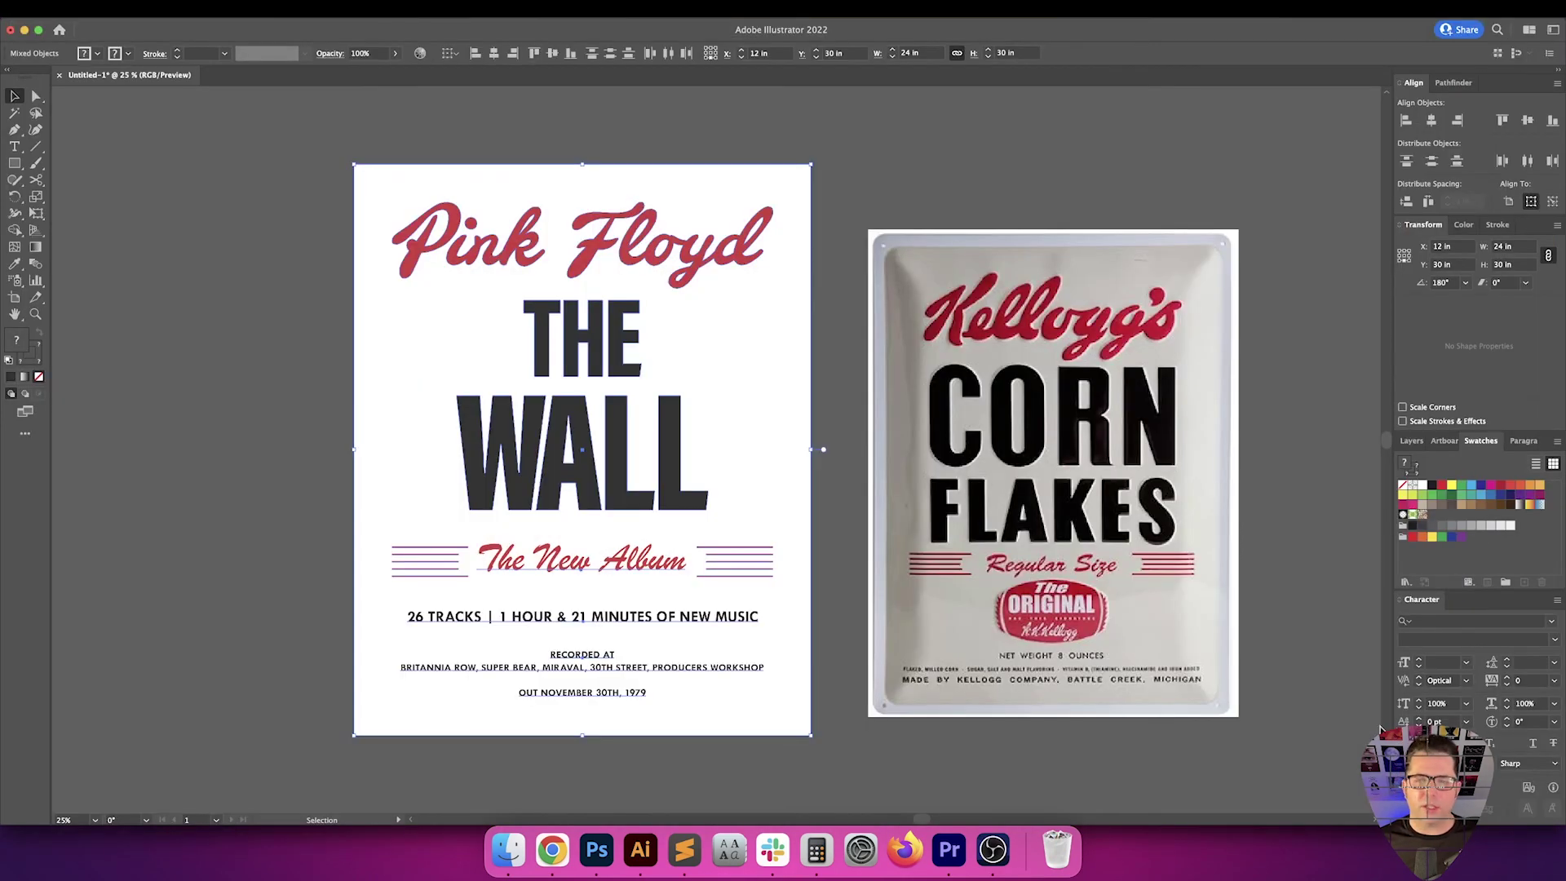
key("super+0")
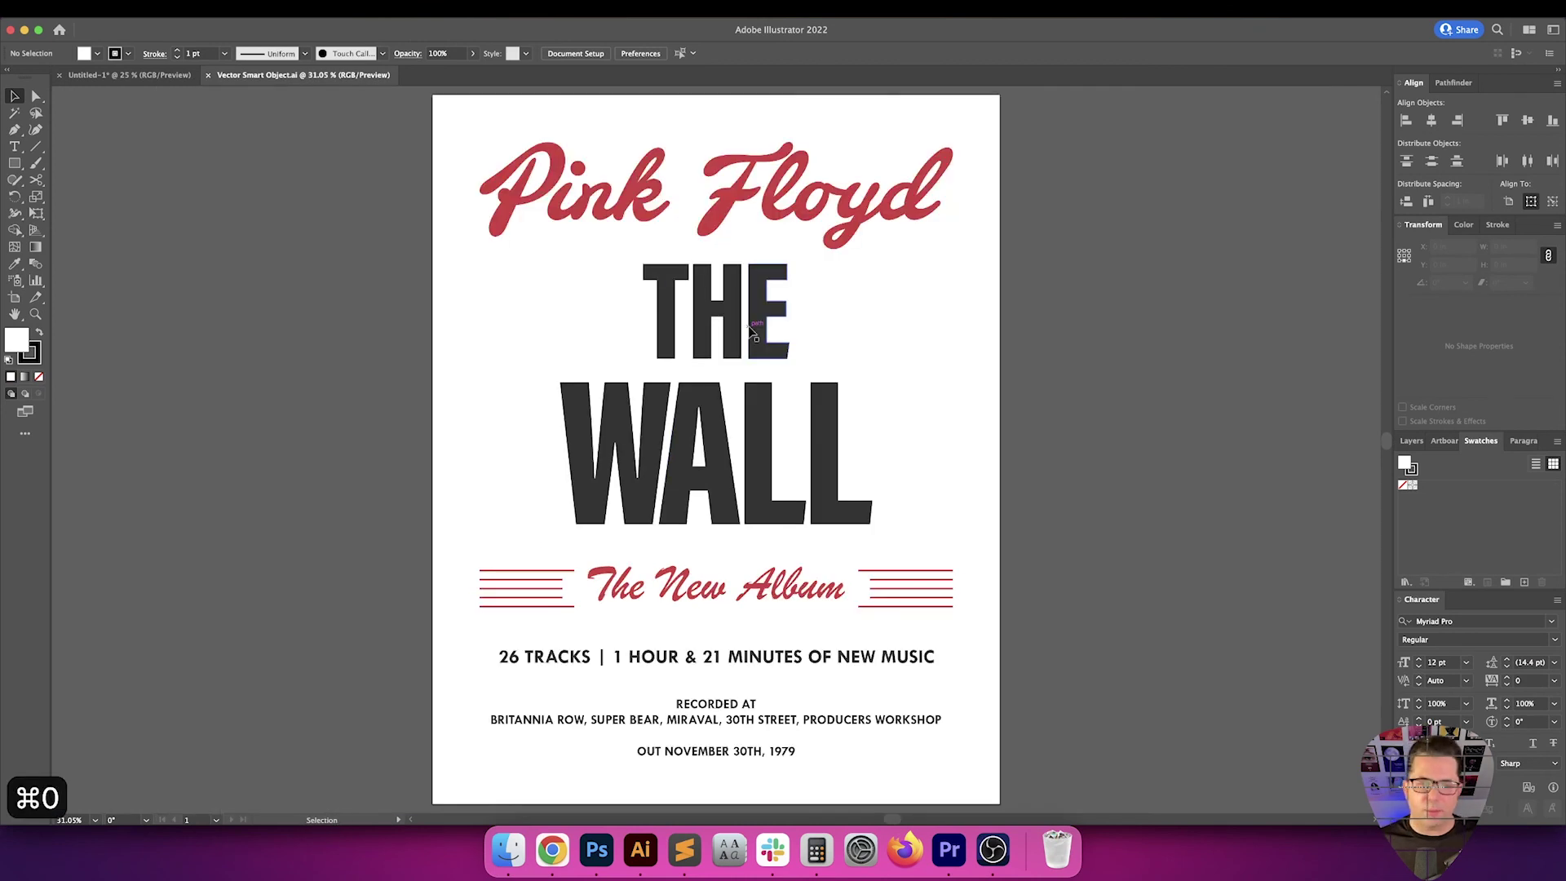
Recolor the "Pink Floyd" and "The New Album" lettering with the dark red 840007
key("v")
left_click(818, 221)
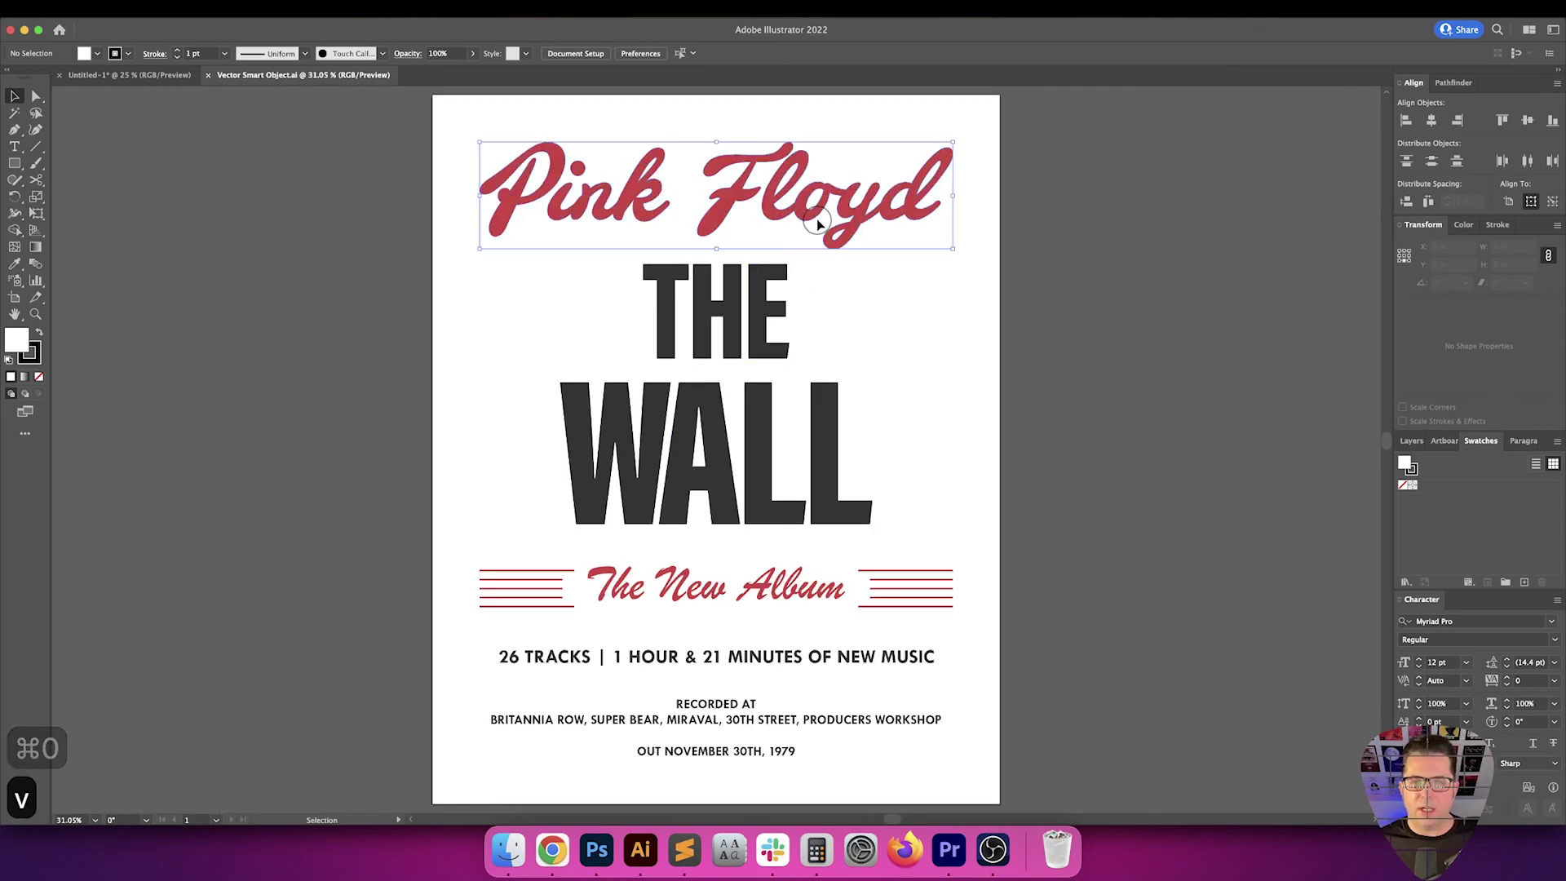
left_click(775, 575, "shift")
double_click(16, 338)
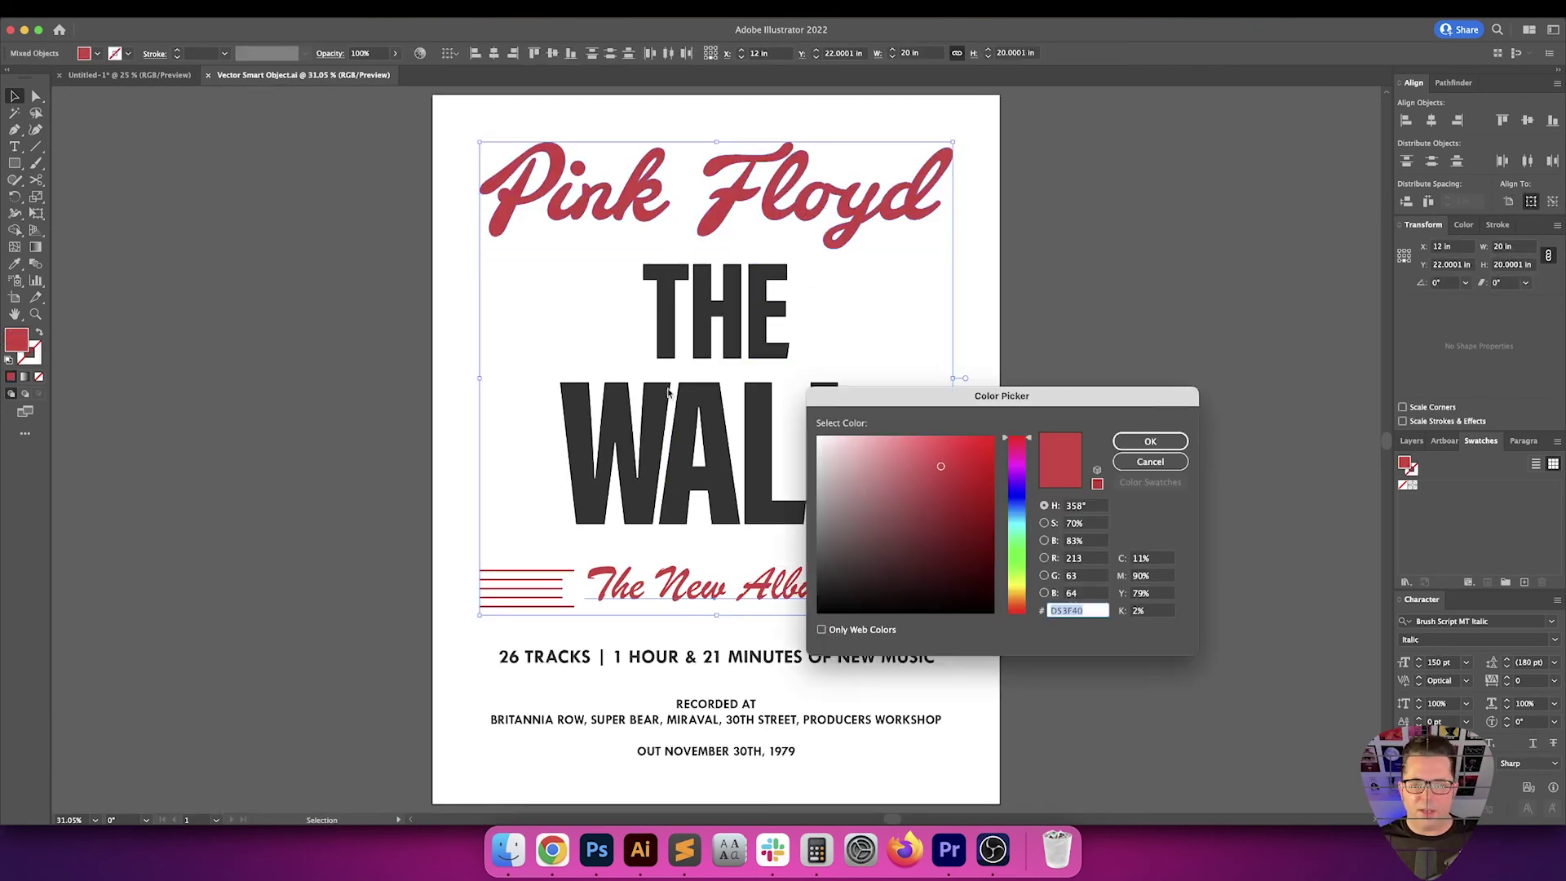
mouse_move(945, 471)
left_mouse_down()
mouse_move(995, 435)
mouse_move(965, 454)
mouse_move(995, 465)
mouse_move(996, 504)
left_mouse_up()
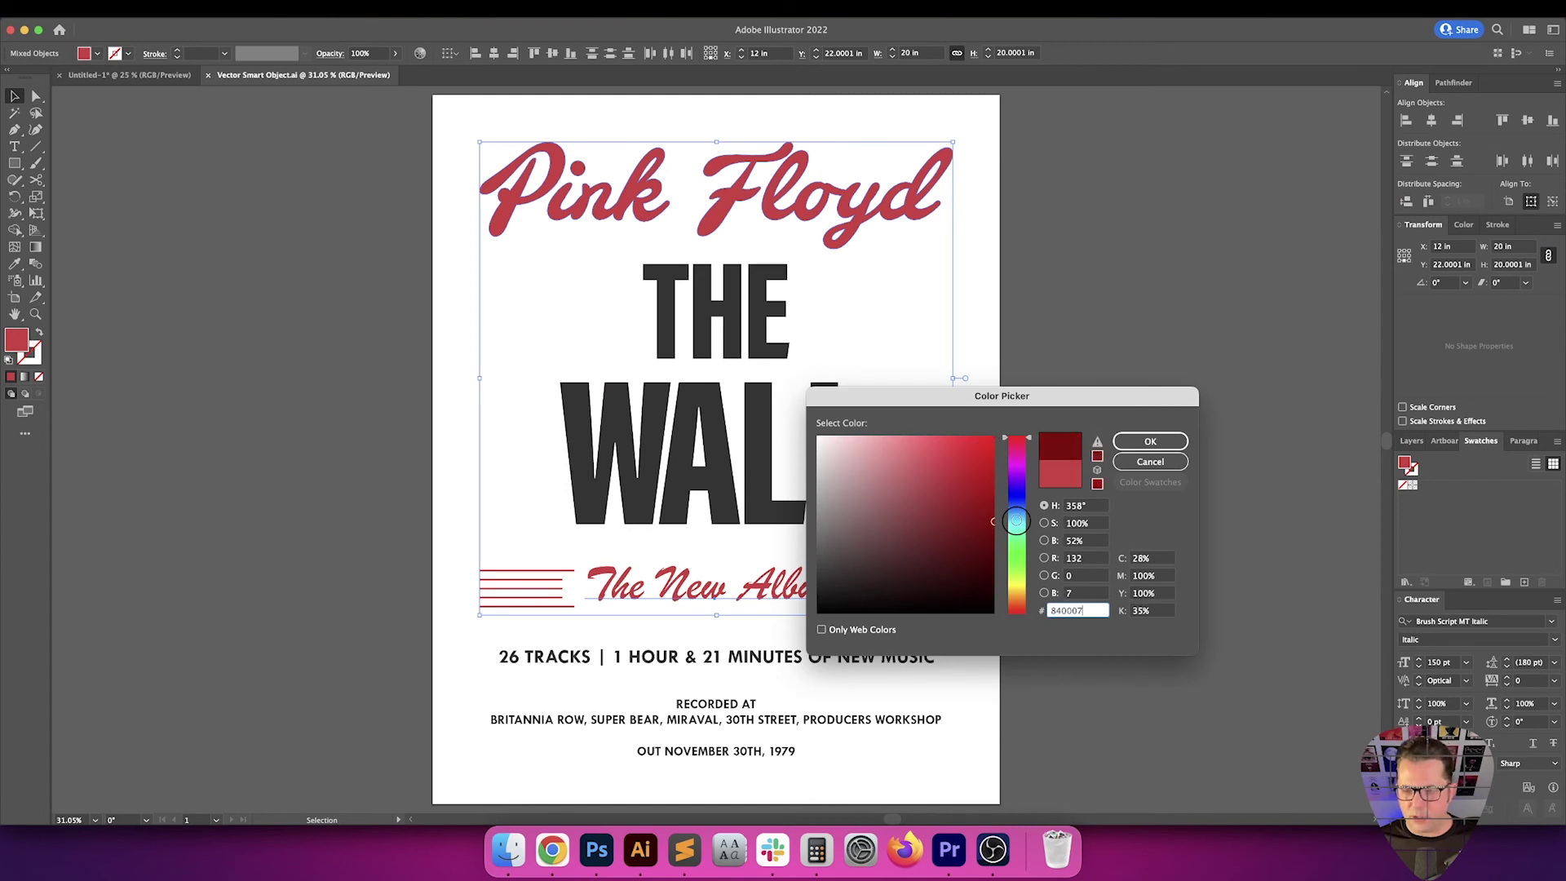
left_click(1146, 443)
left_click(1141, 447)
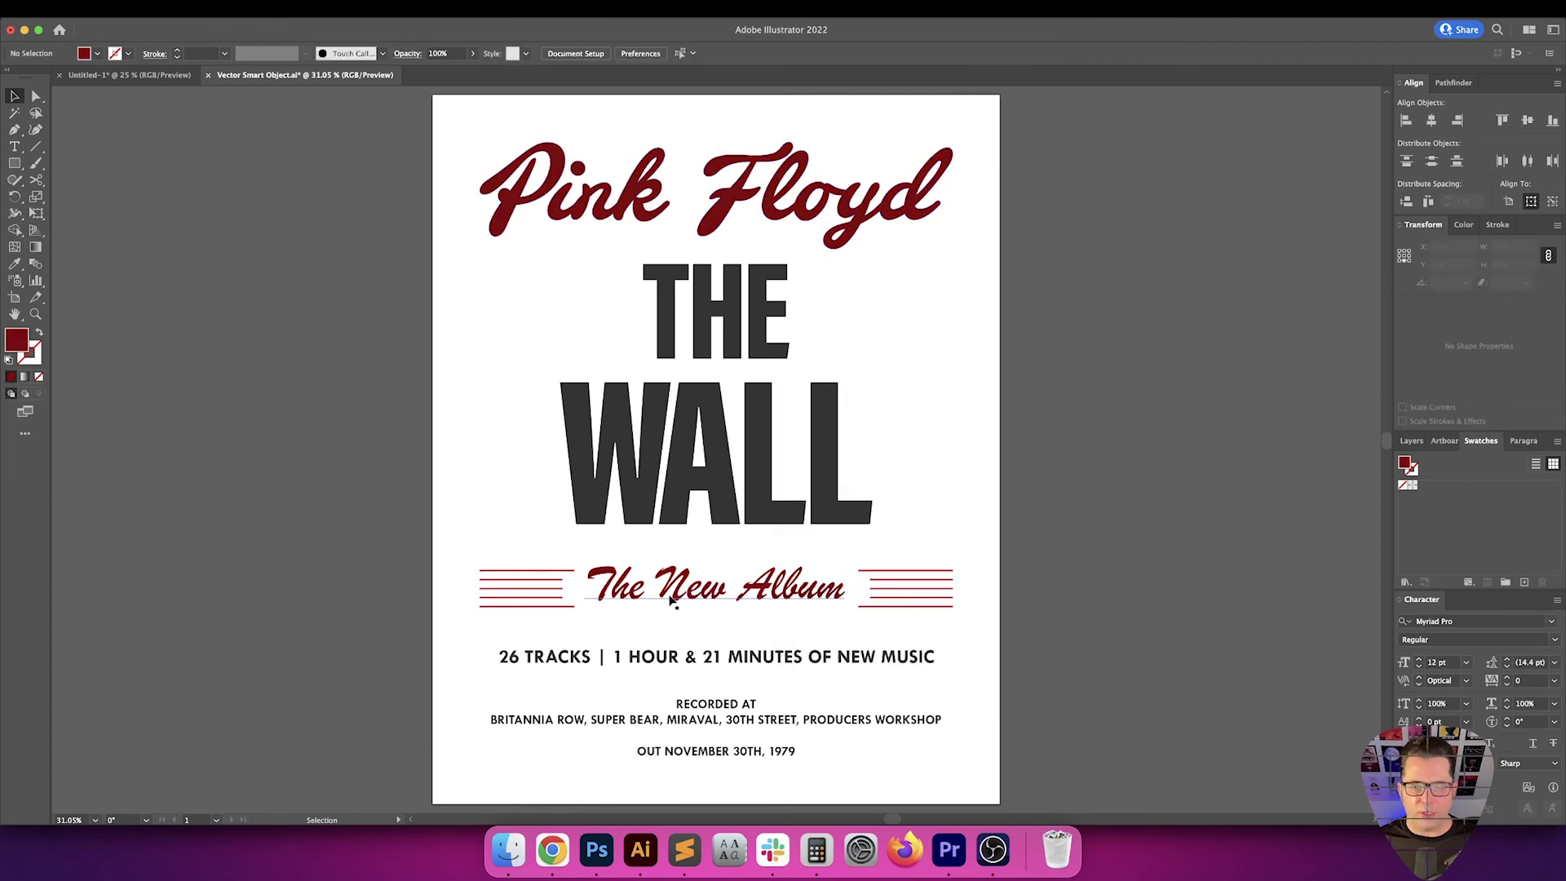
Match the strokes of both line groups beside "The New Album" to the dark red lettering, and save the smart object
left_click(558, 584)
left_click(885, 577, "shift")
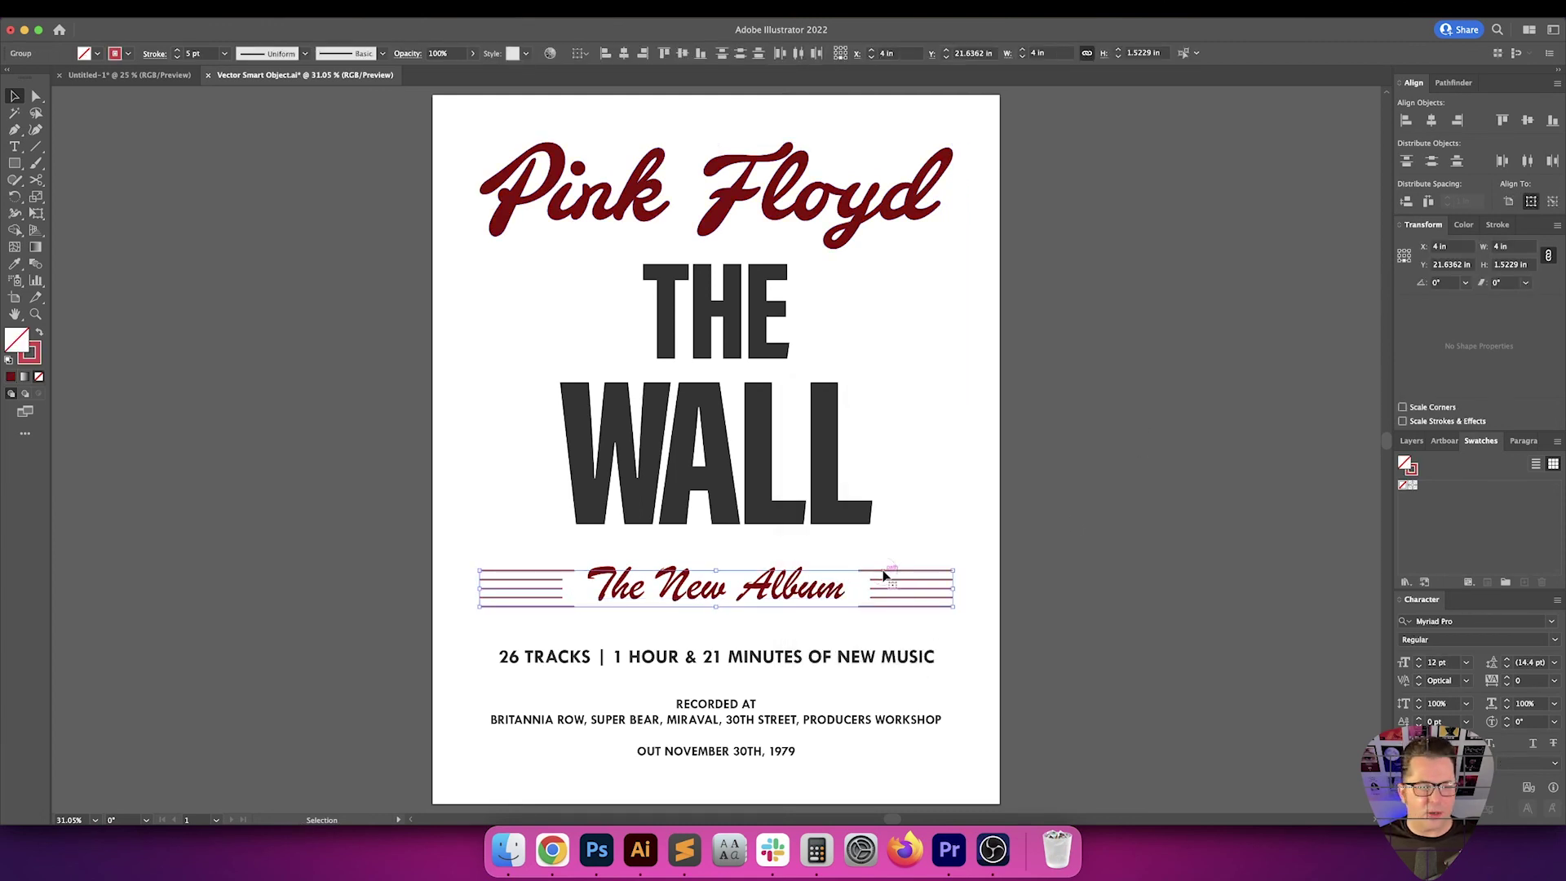
key("x")
key("i")
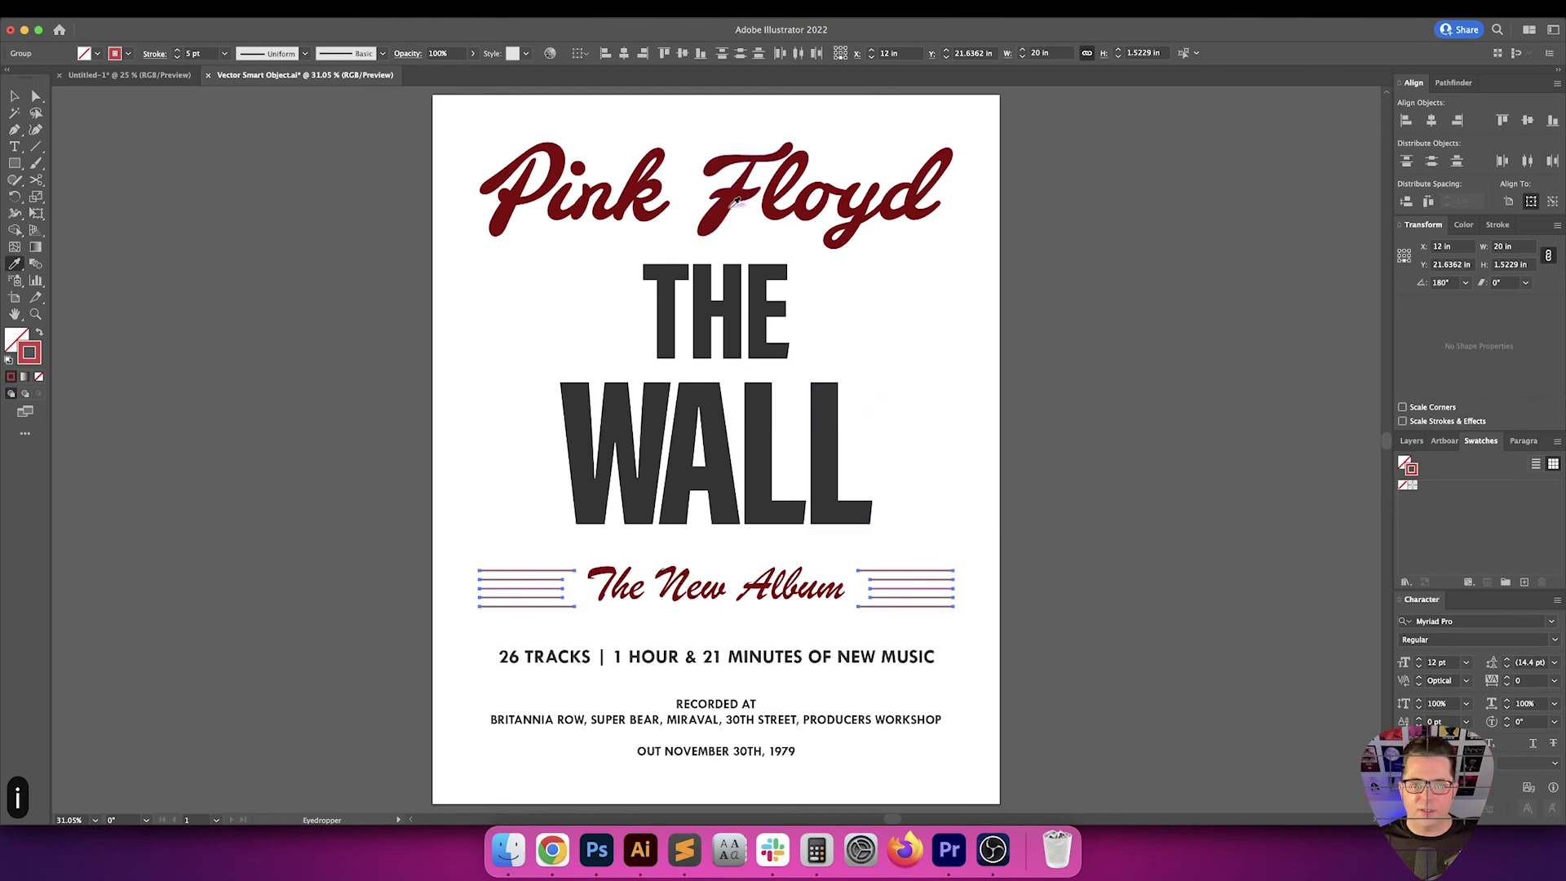
left_click(731, 206)
key("v")
key("v")
key("v")
left_click(1040, 394)
key("super+s")
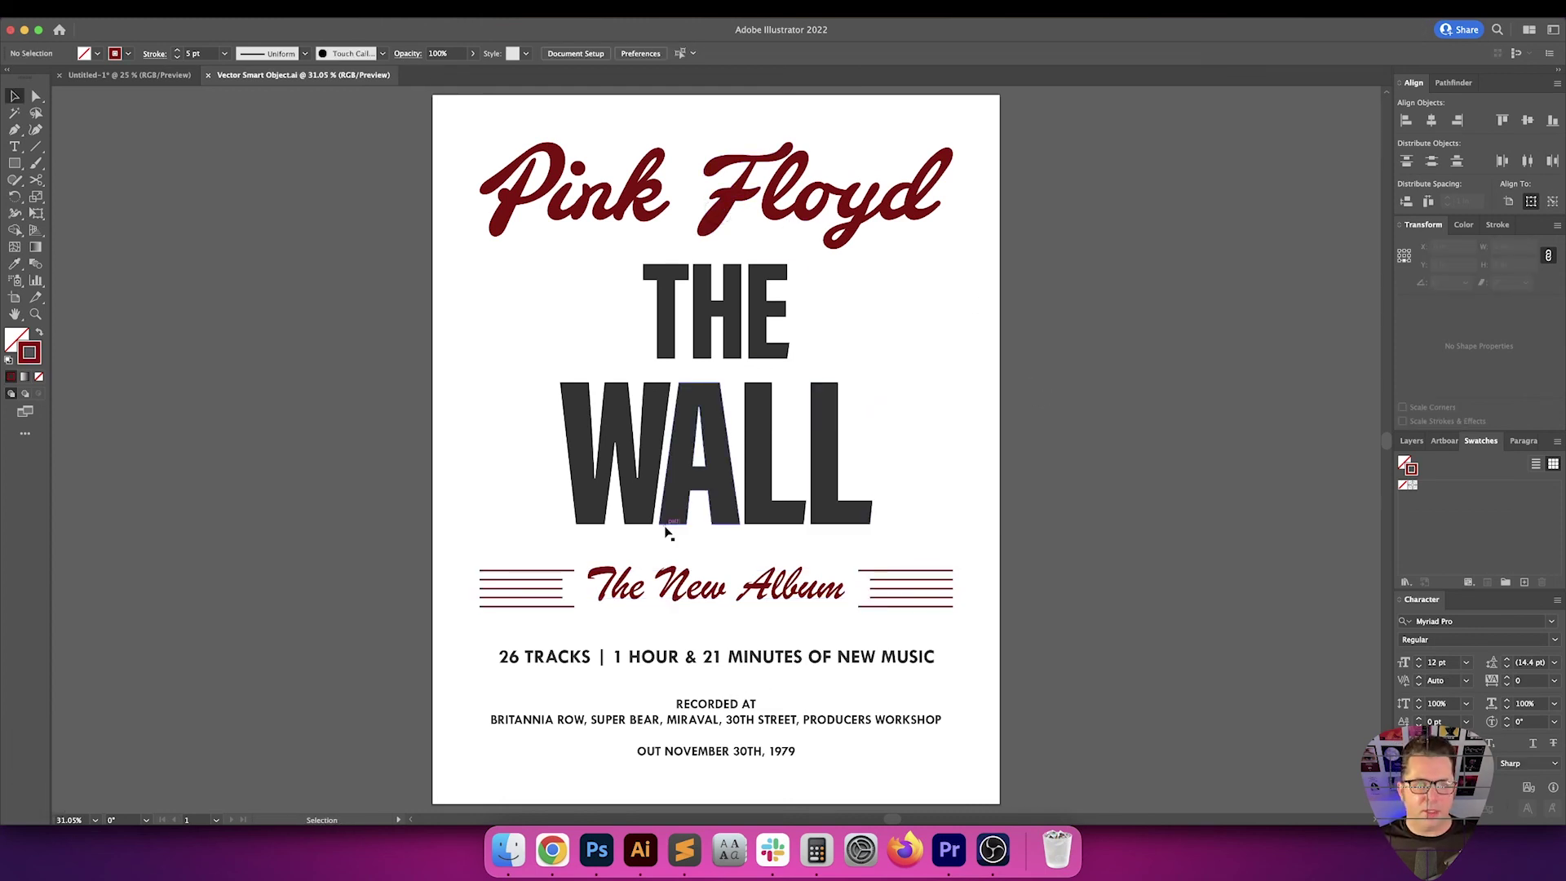
Check the darker red on the poster in Photoshop, and undo the recoloring of lettering and lines in Illustrator
left_click(597, 850)
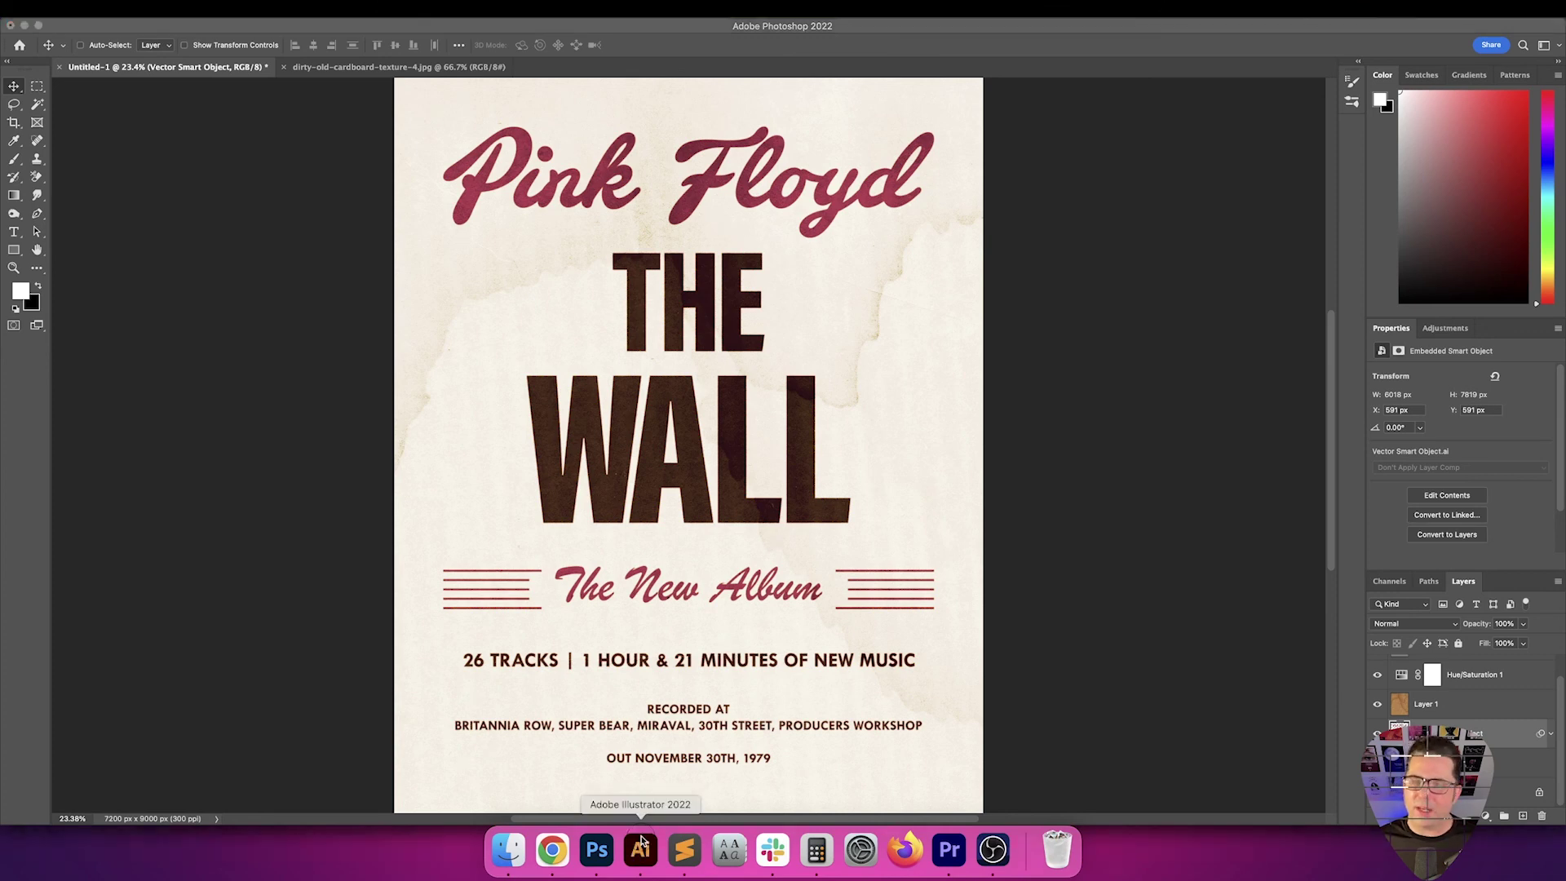
key("super+z")
key("super+z")
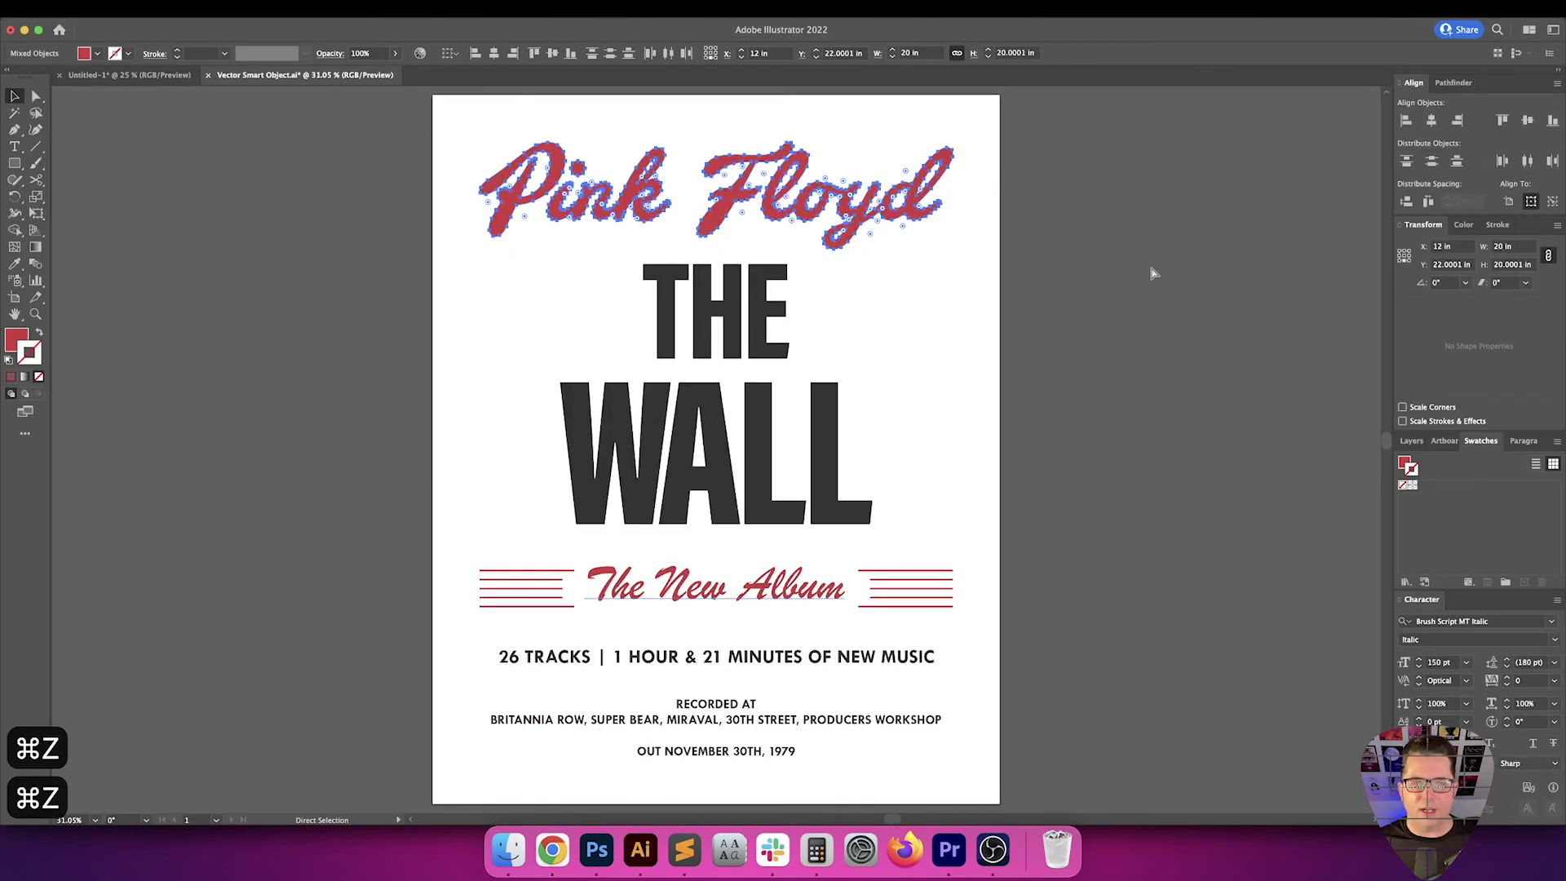
Recolor the "Pink Floyd" and "The New Album" lettering with the brighter red E2202A
left_click(529, 168)
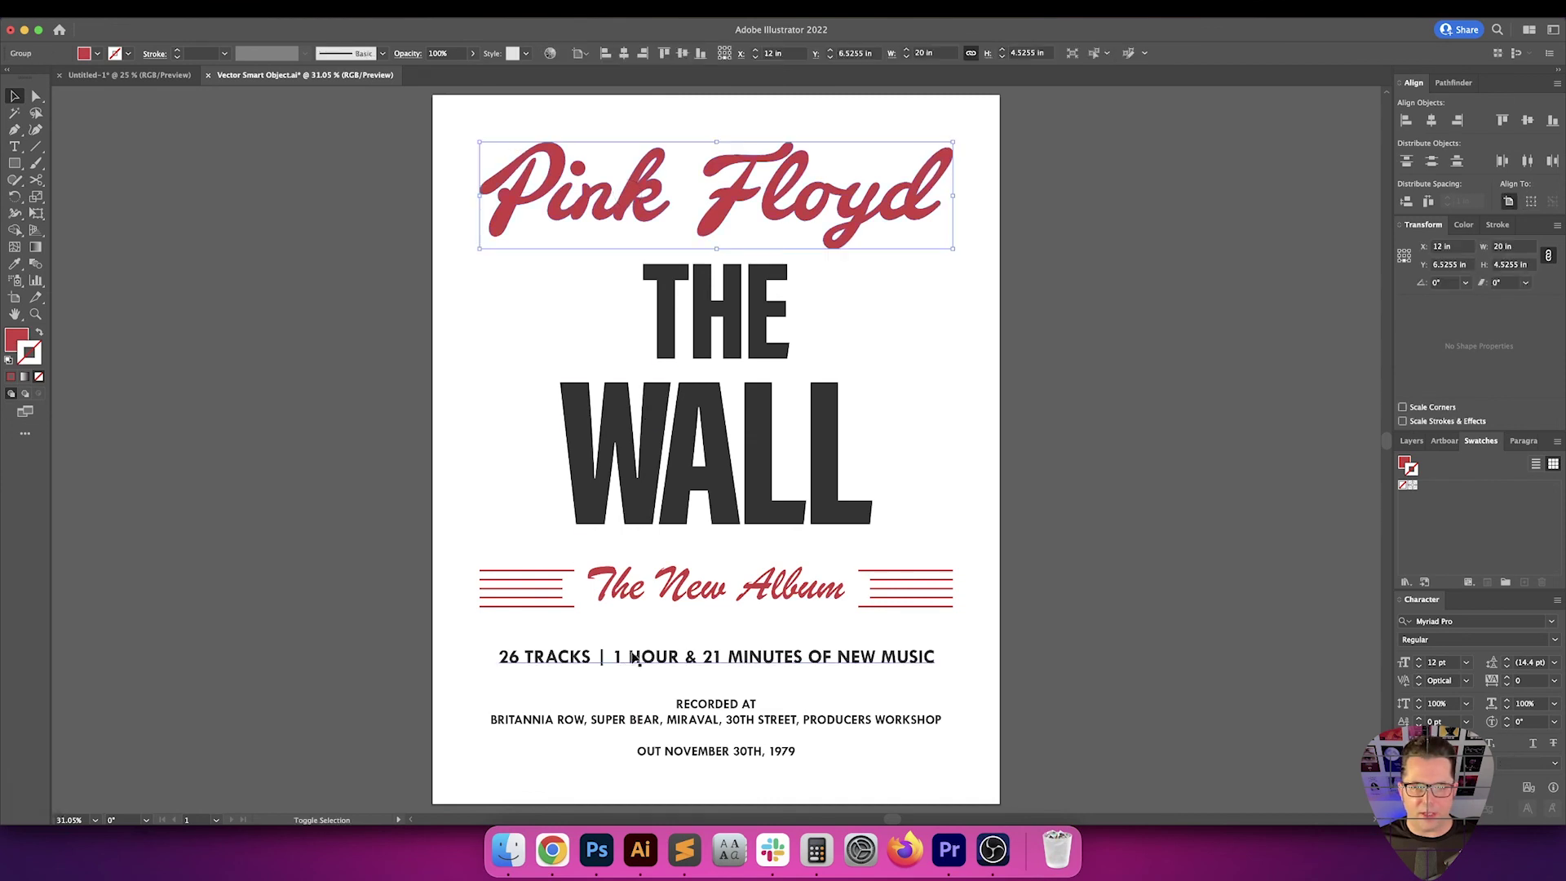
left_click(549, 575, "shift")
key("x")
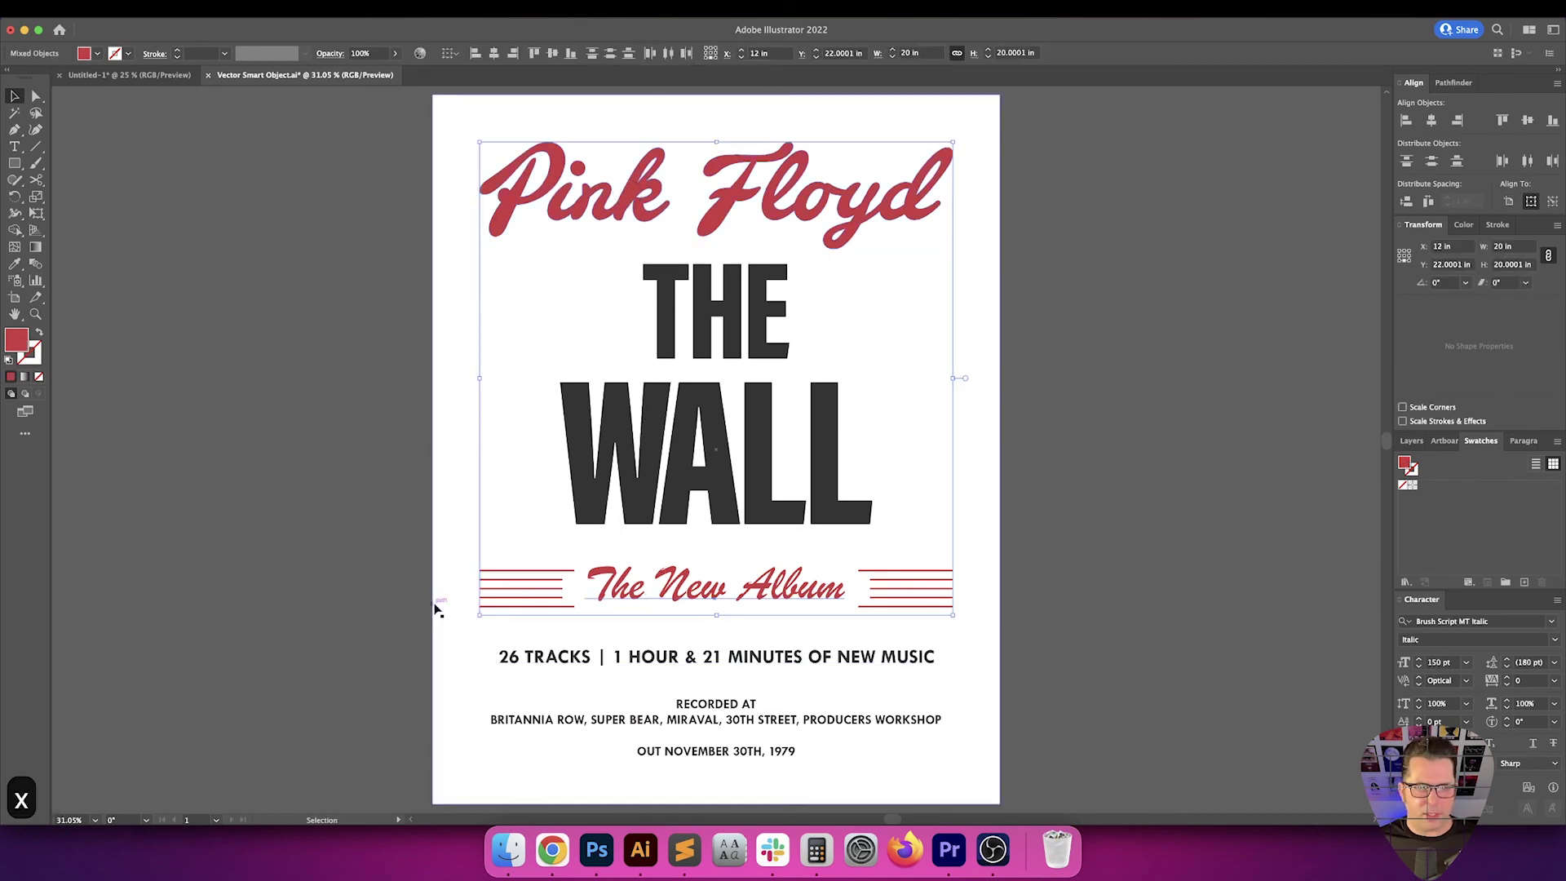
double_click(8, 337)
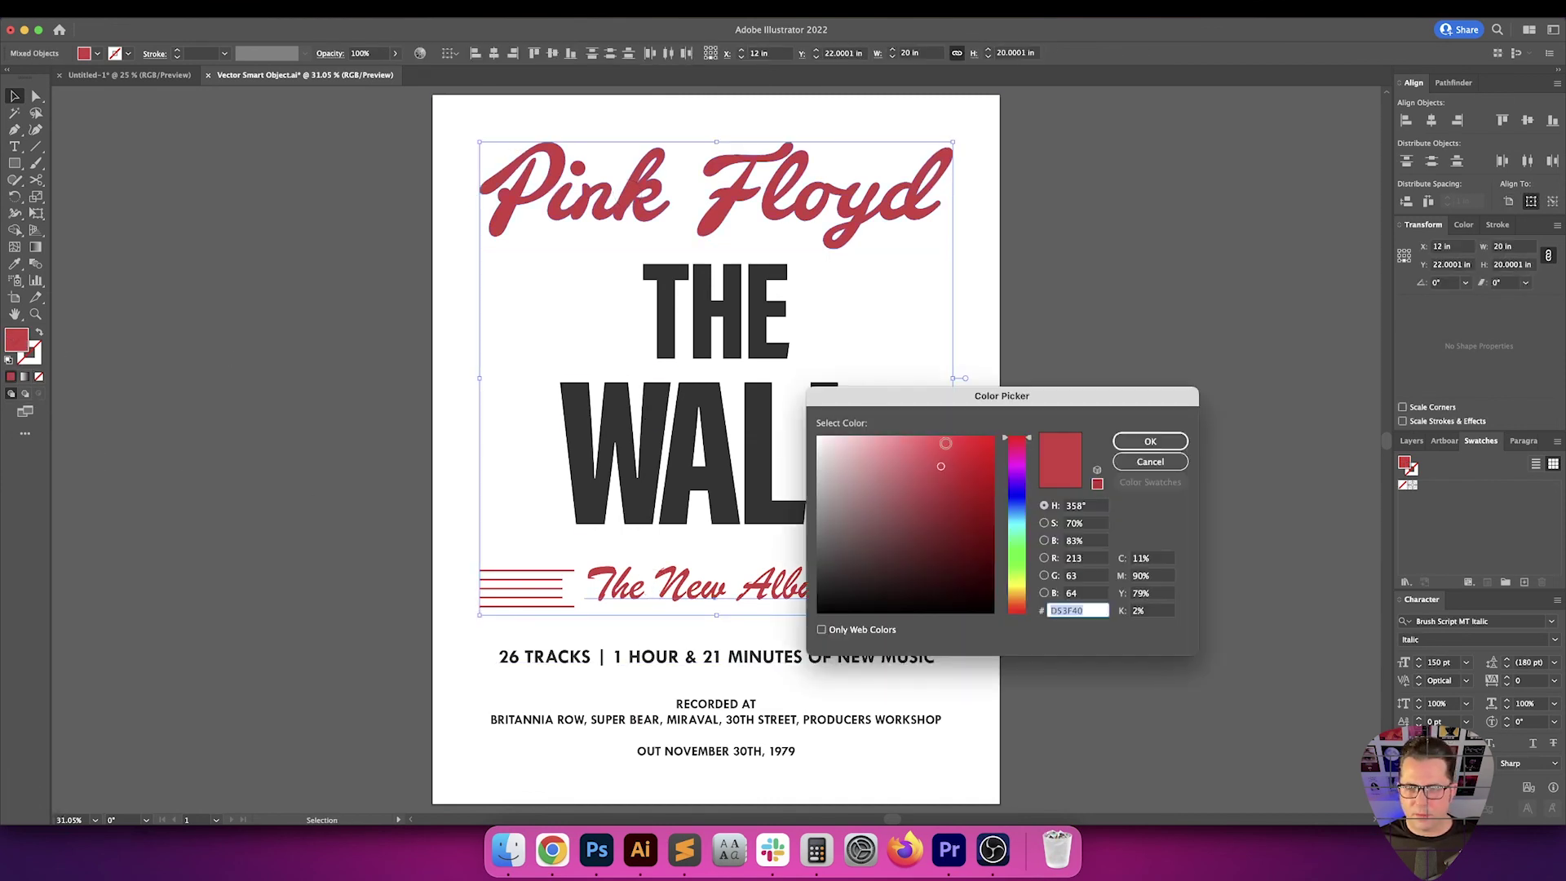
left_click_drag(958, 459, 969, 454)
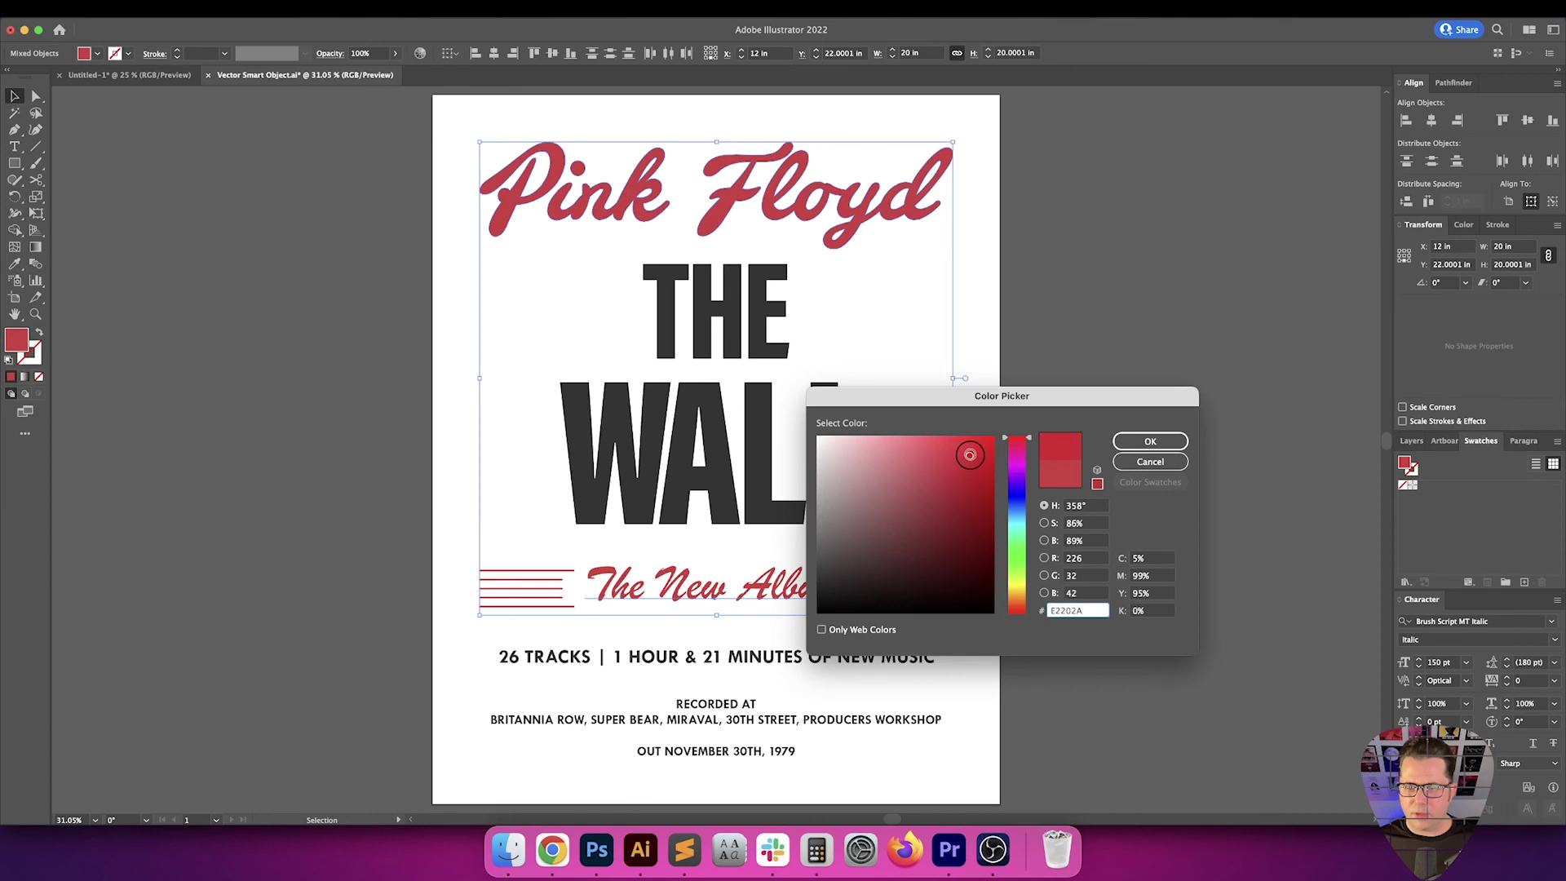
key("Return")
key("v")
left_click(996, 471)
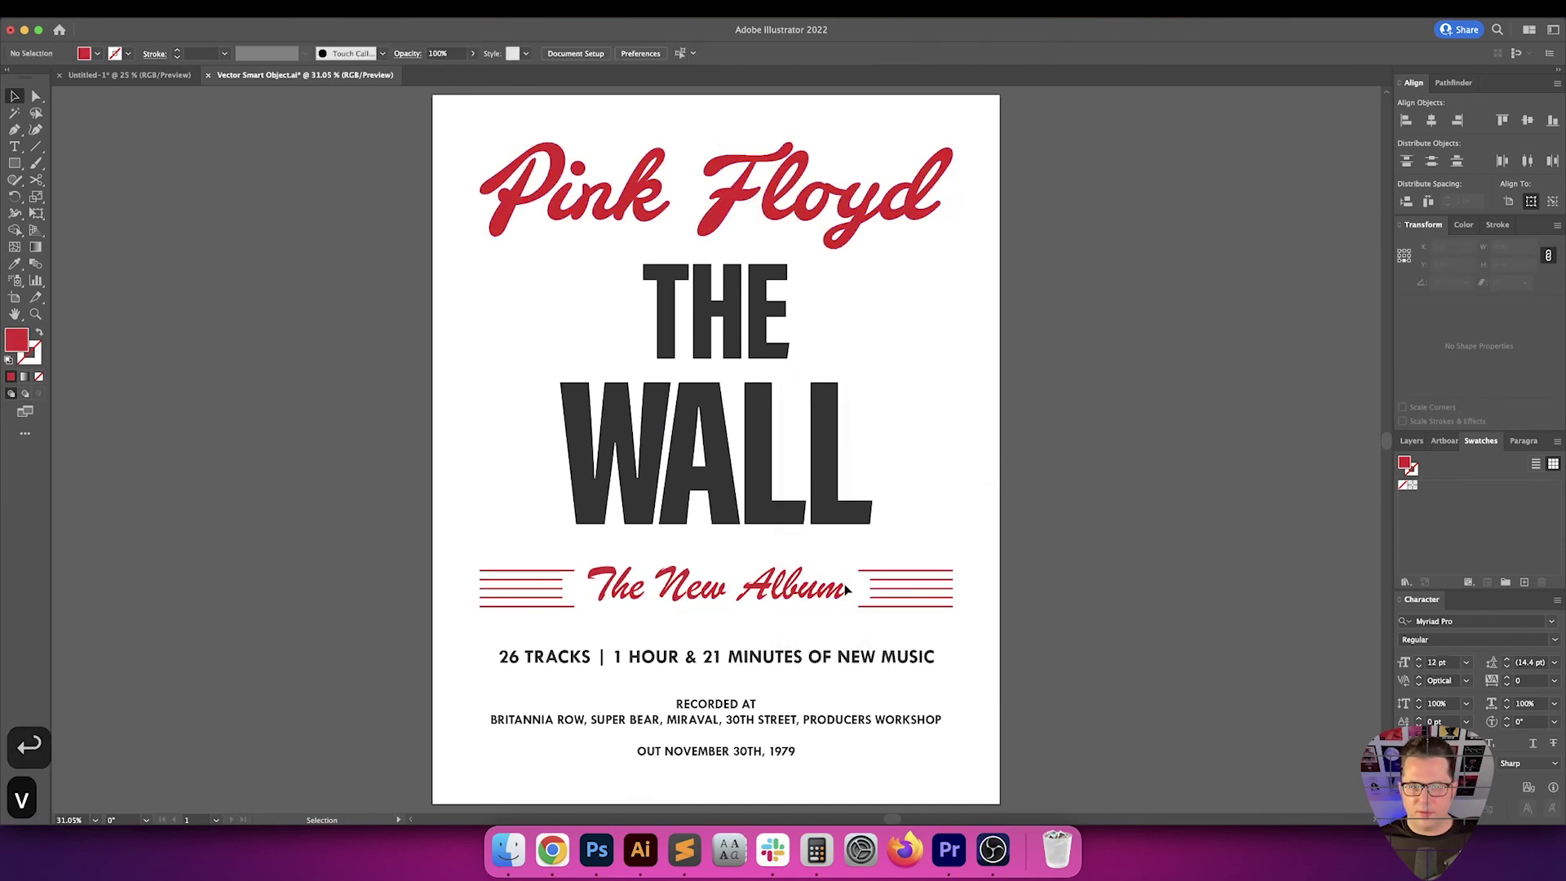
Match the strokes of both line groups beside "The New Album" to the bright red lettering, and save the smart object
left_click(896, 588)
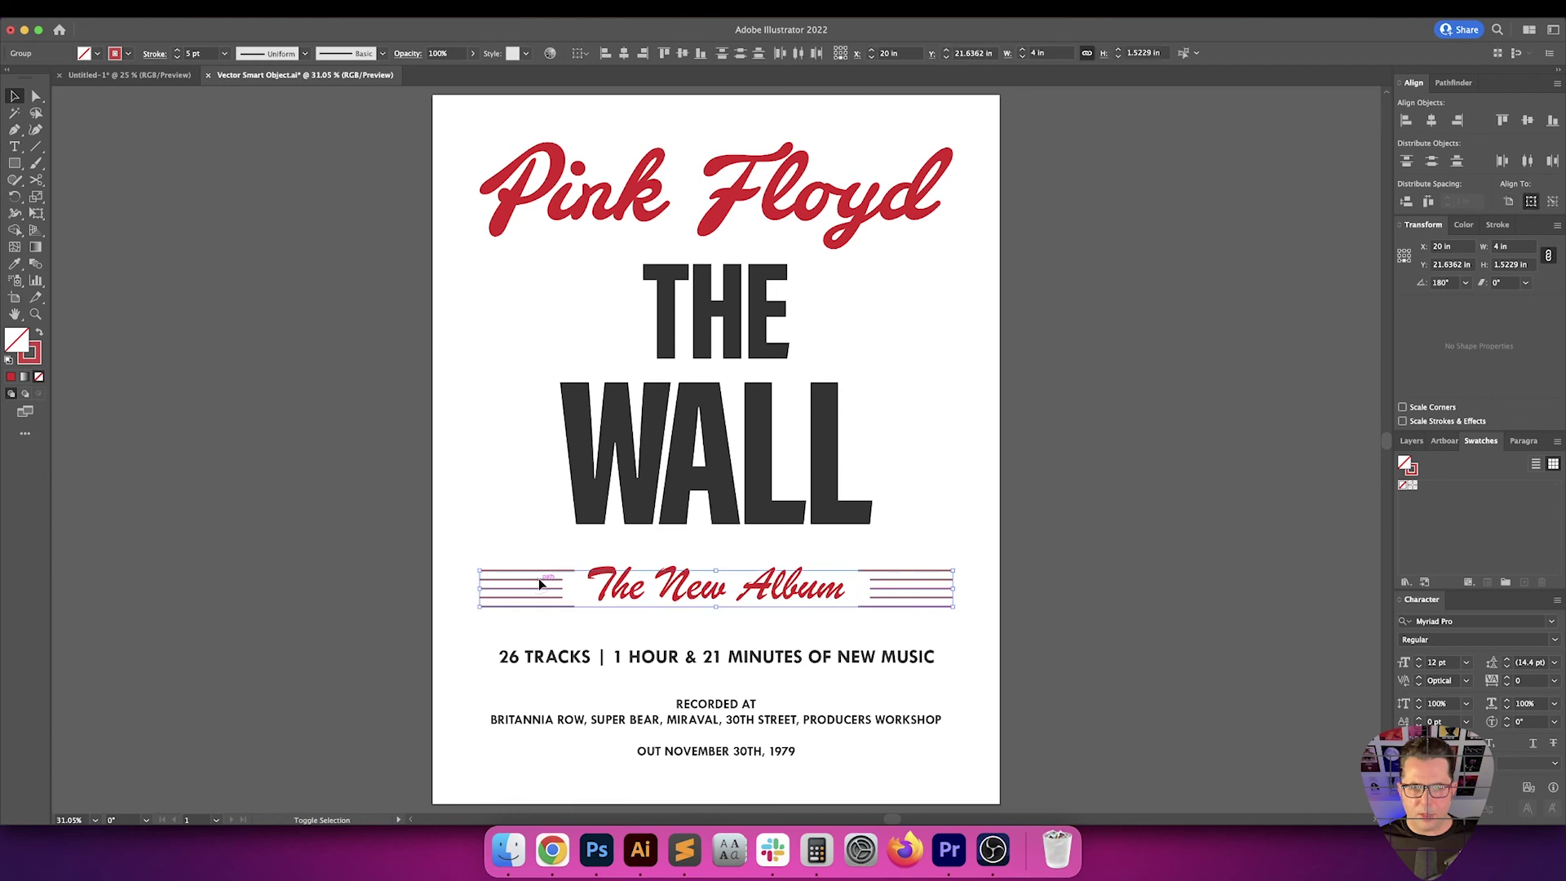
key("x")
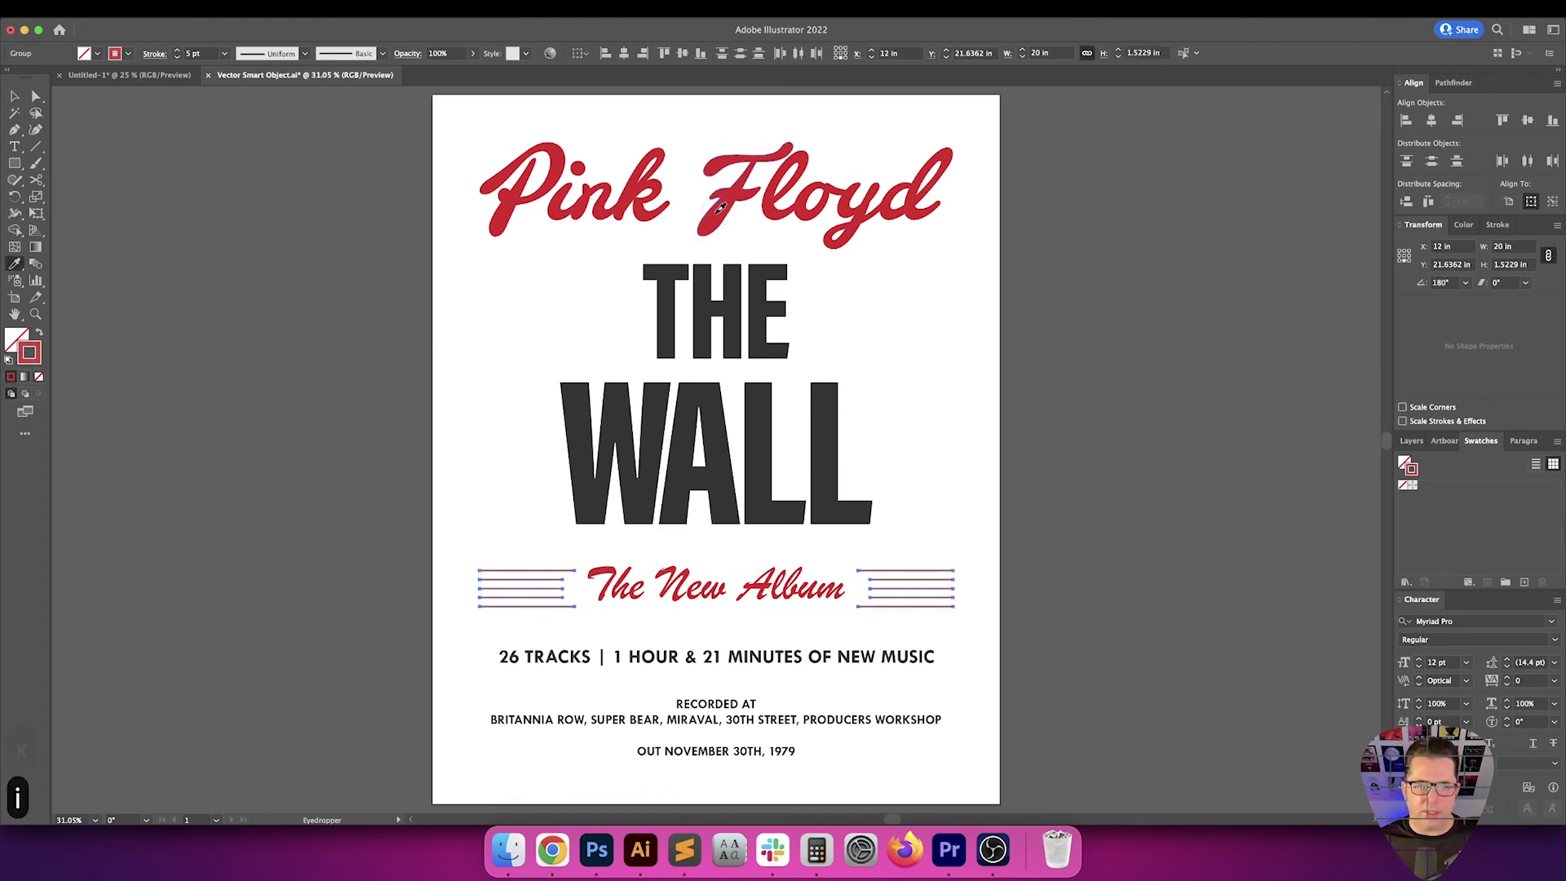
key("v")
key("v")
left_click(914, 321)
key("v")
key("super+s")
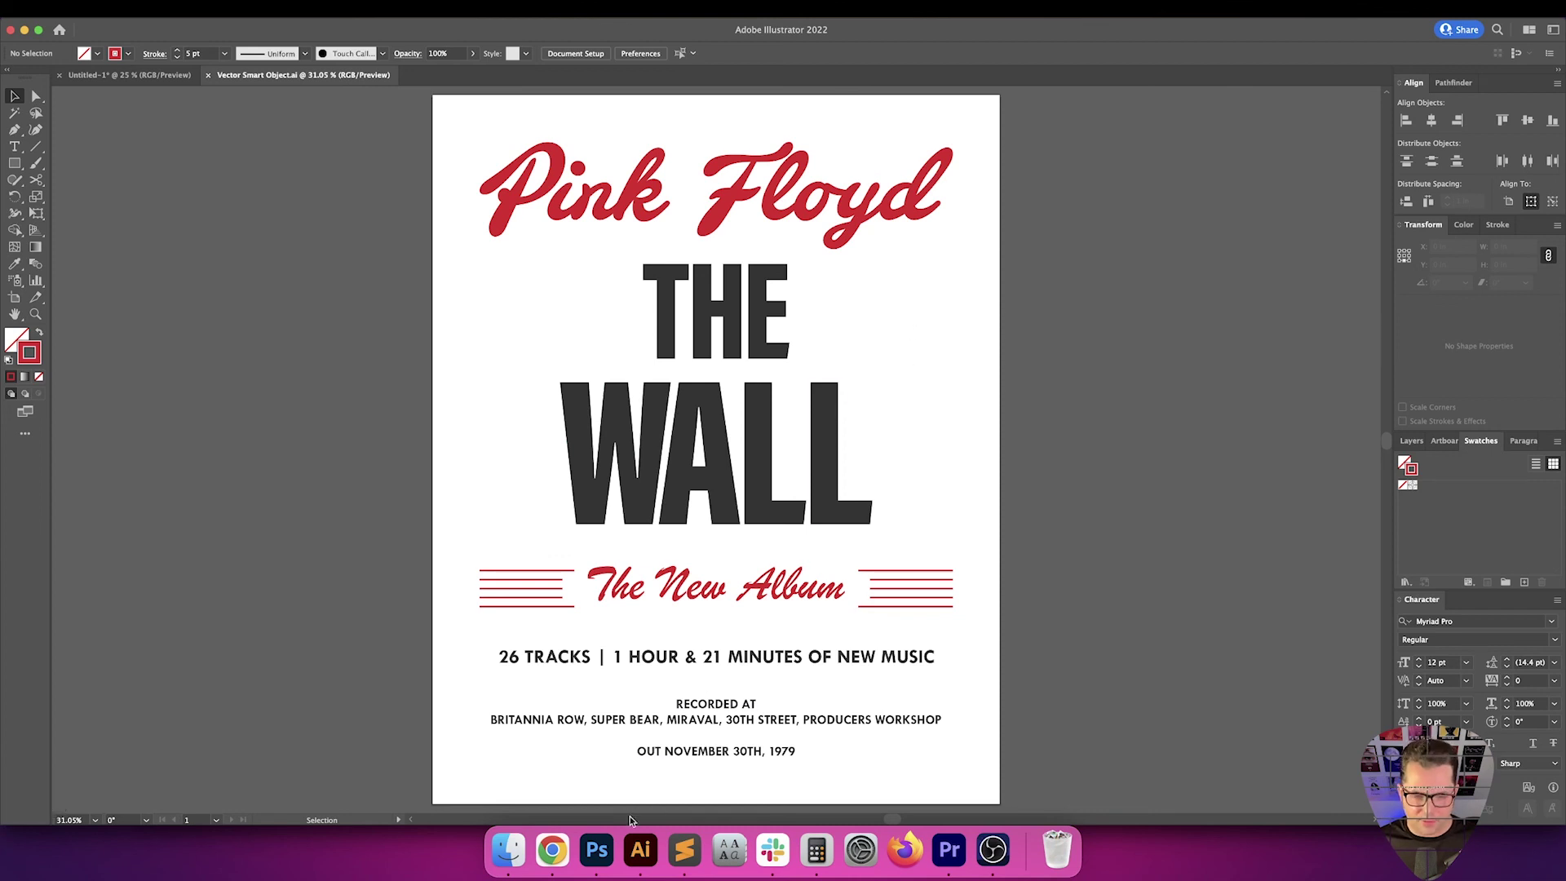
Check the bright red on the poster in Photoshop, and undo the bright red recoloring in Illustrator, saving the smart object
left_click(596, 849)
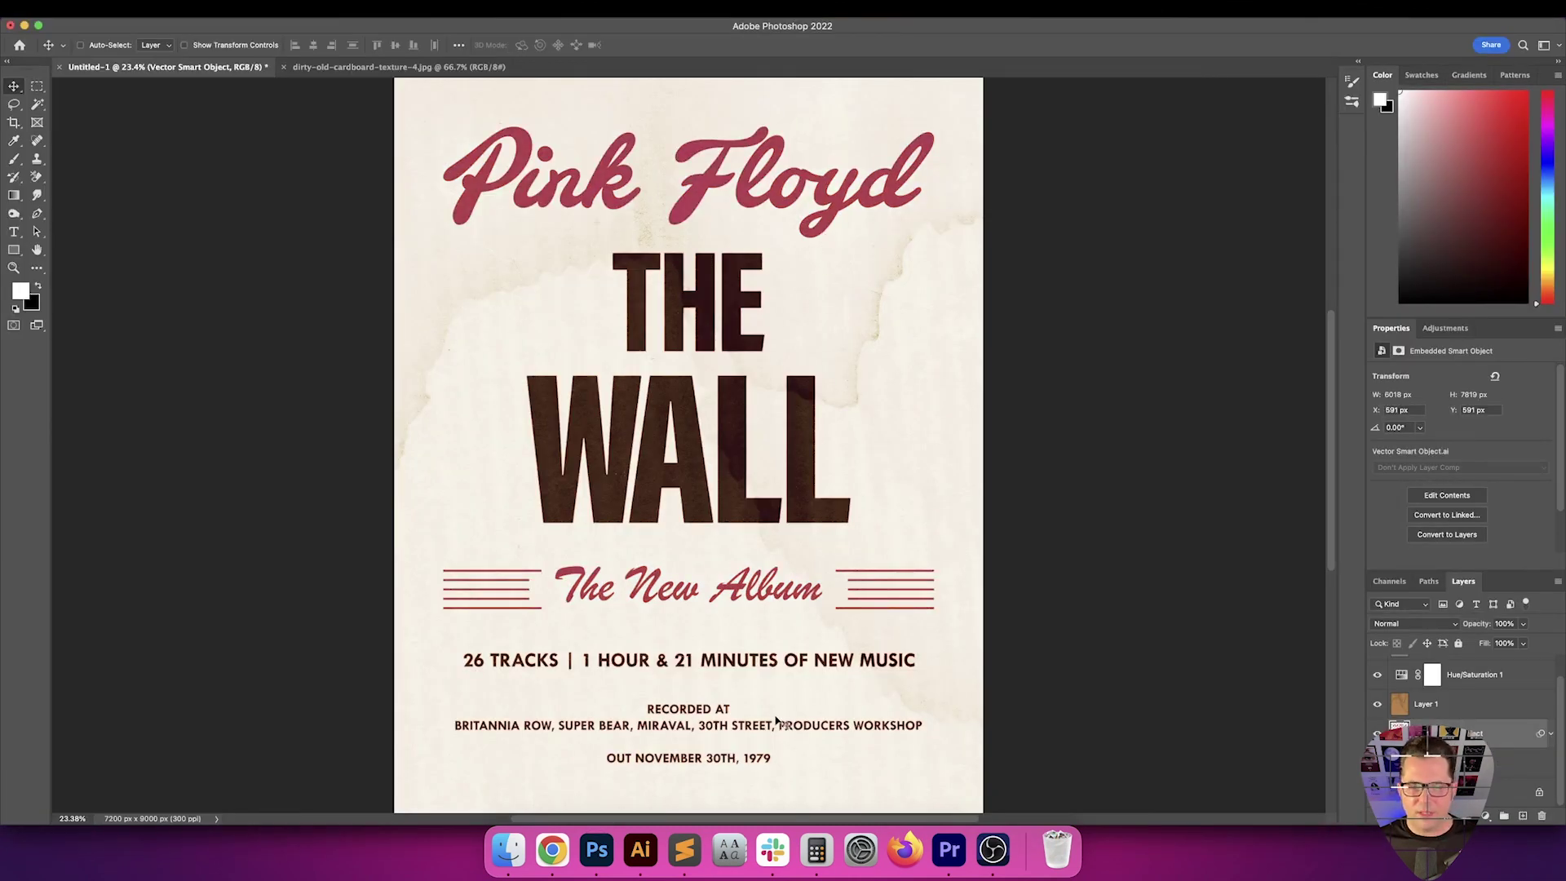
left_click(640, 849)
key("super+z")
key("super+z")
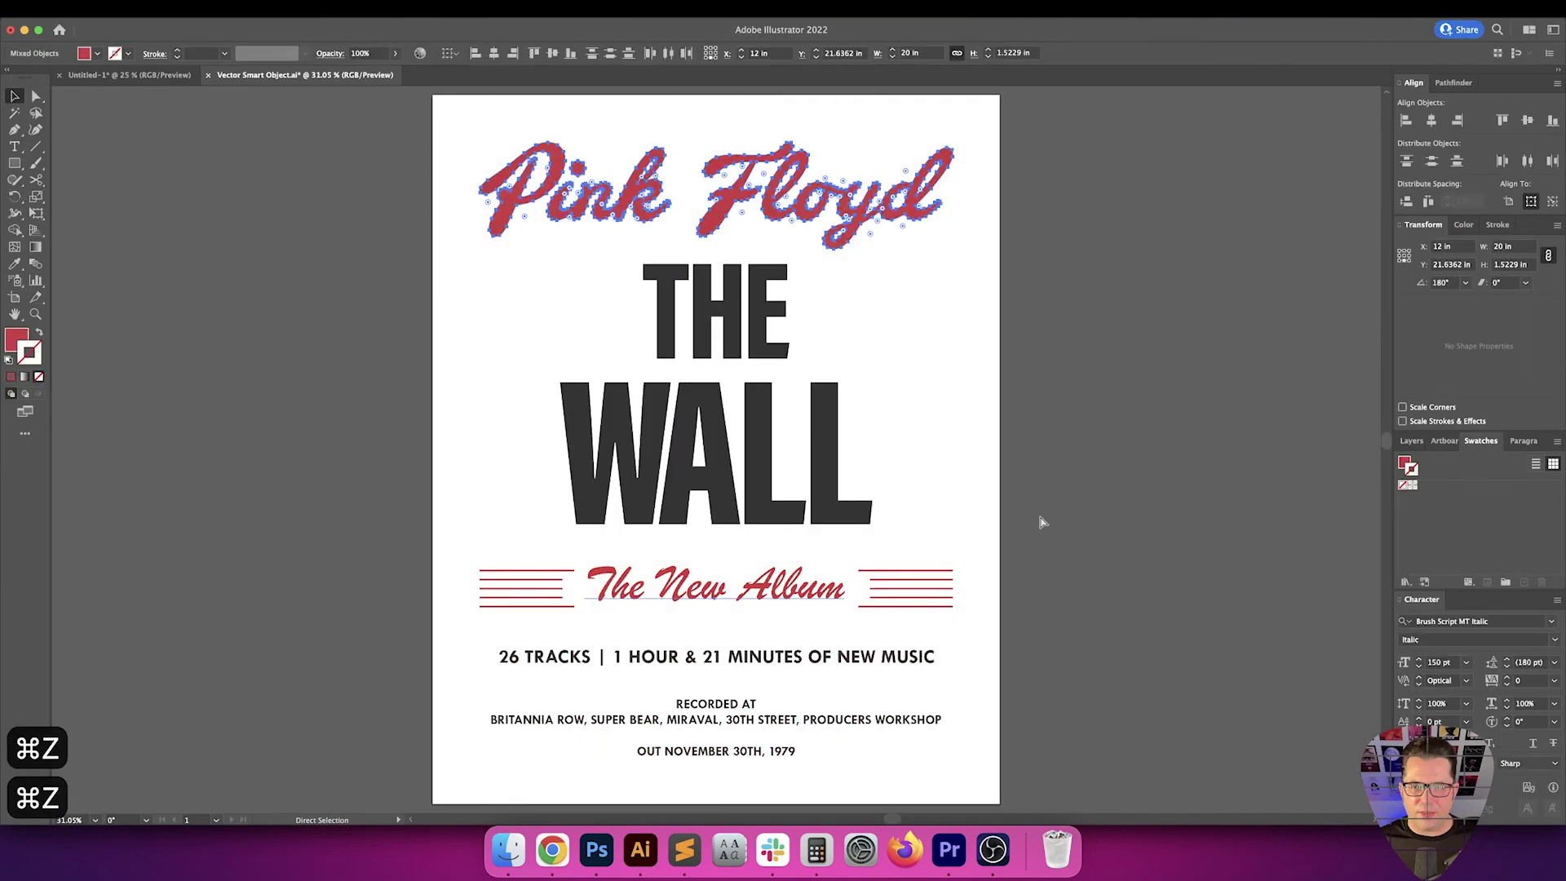
left_click(1005, 546)
key("super+s")
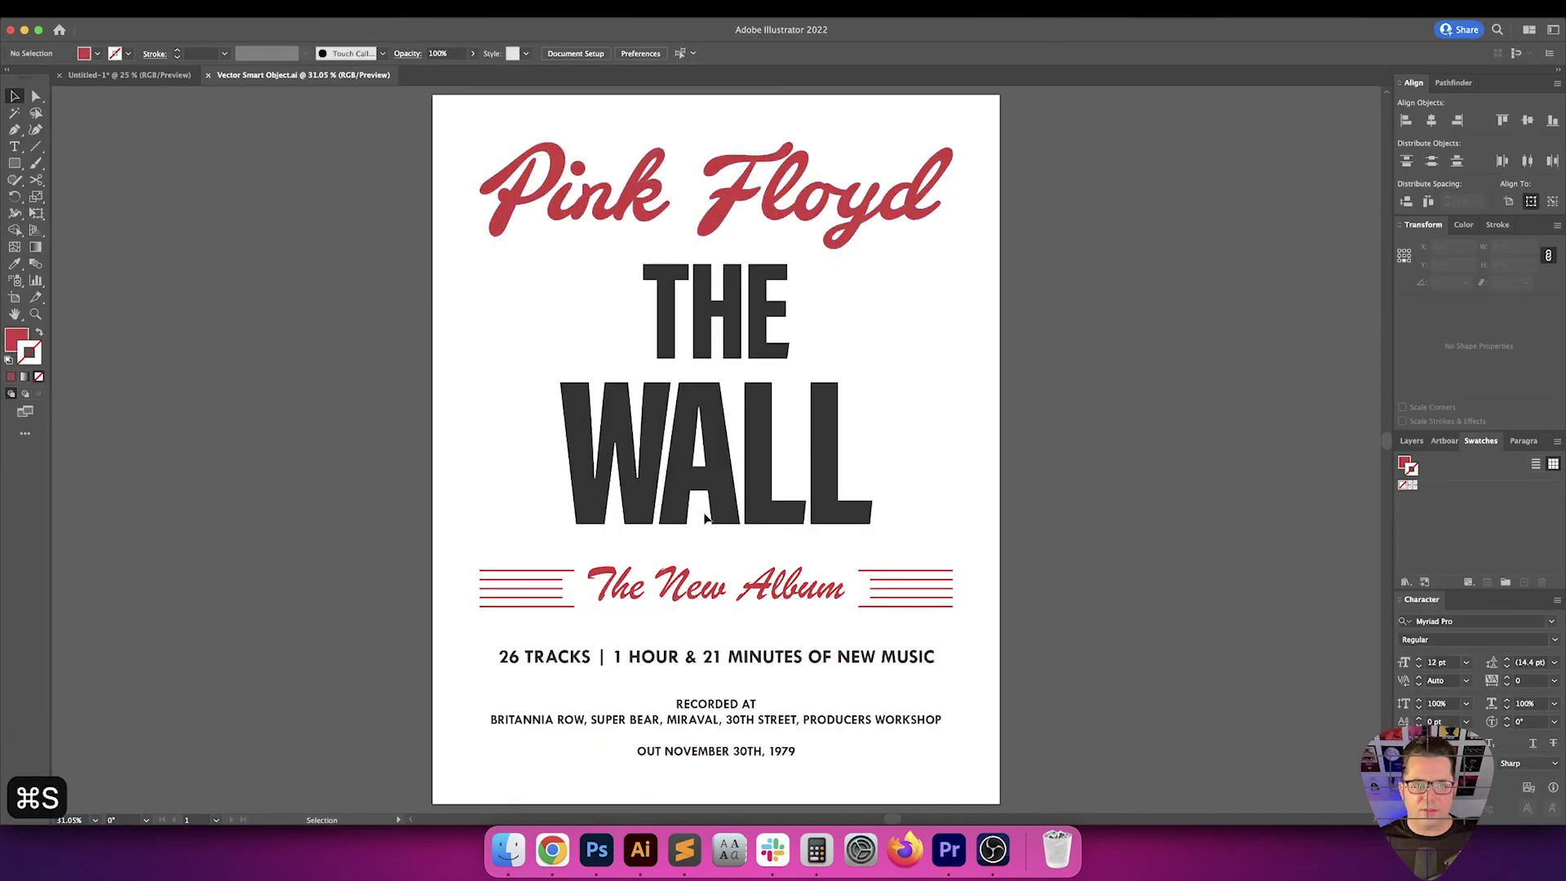
Switch to Photoshop and examine the updated poster's red in full screen mode, with the whole canvas fitted to the screen
left_click(597, 853)
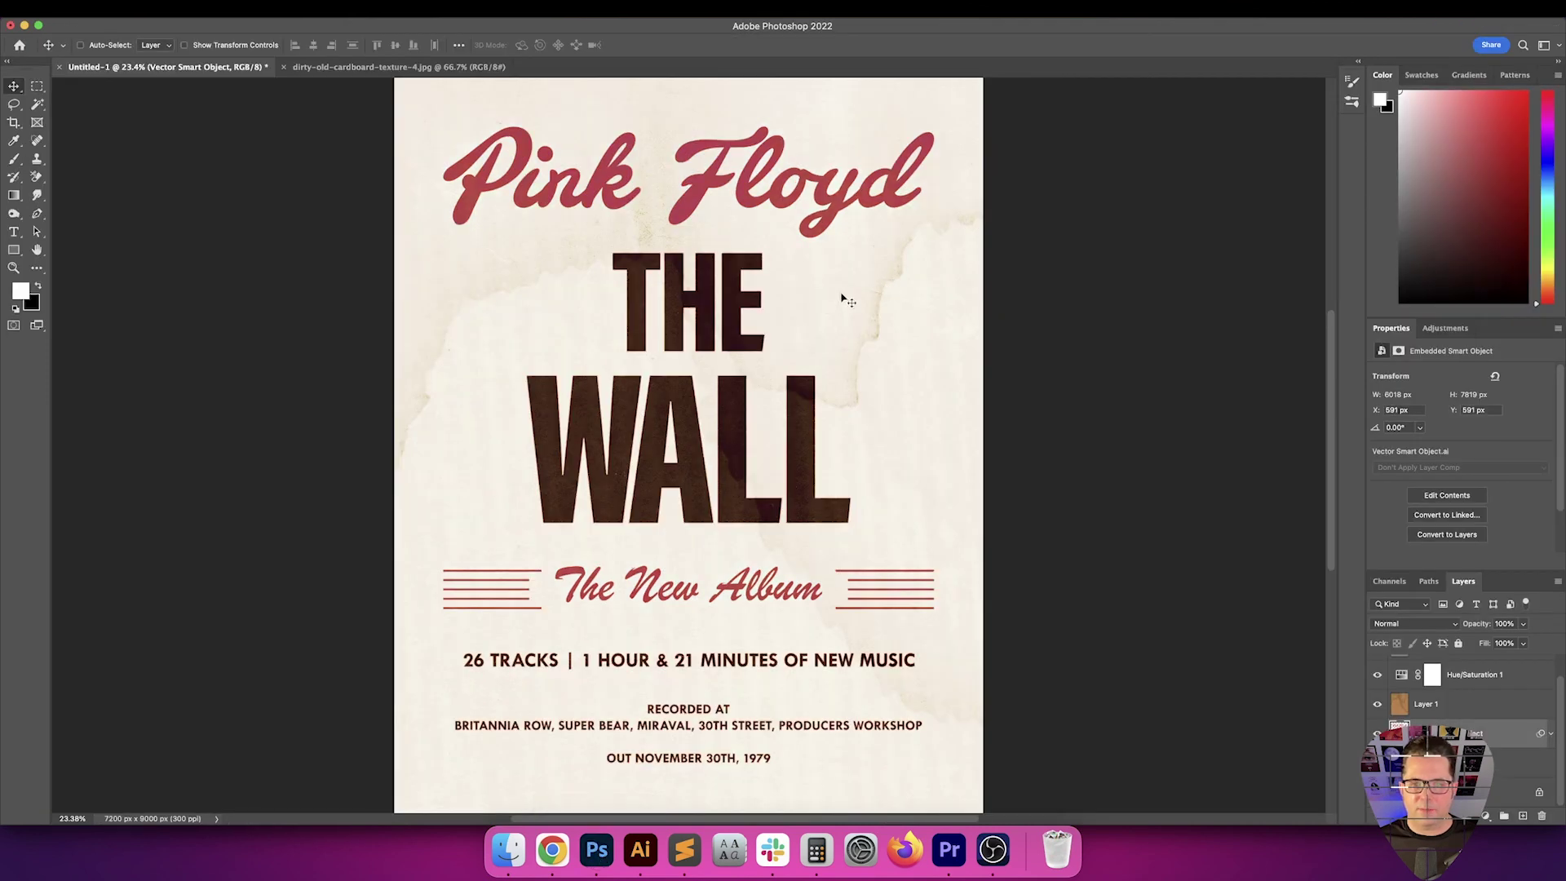
key("v")
key("v")
key("super+equal")
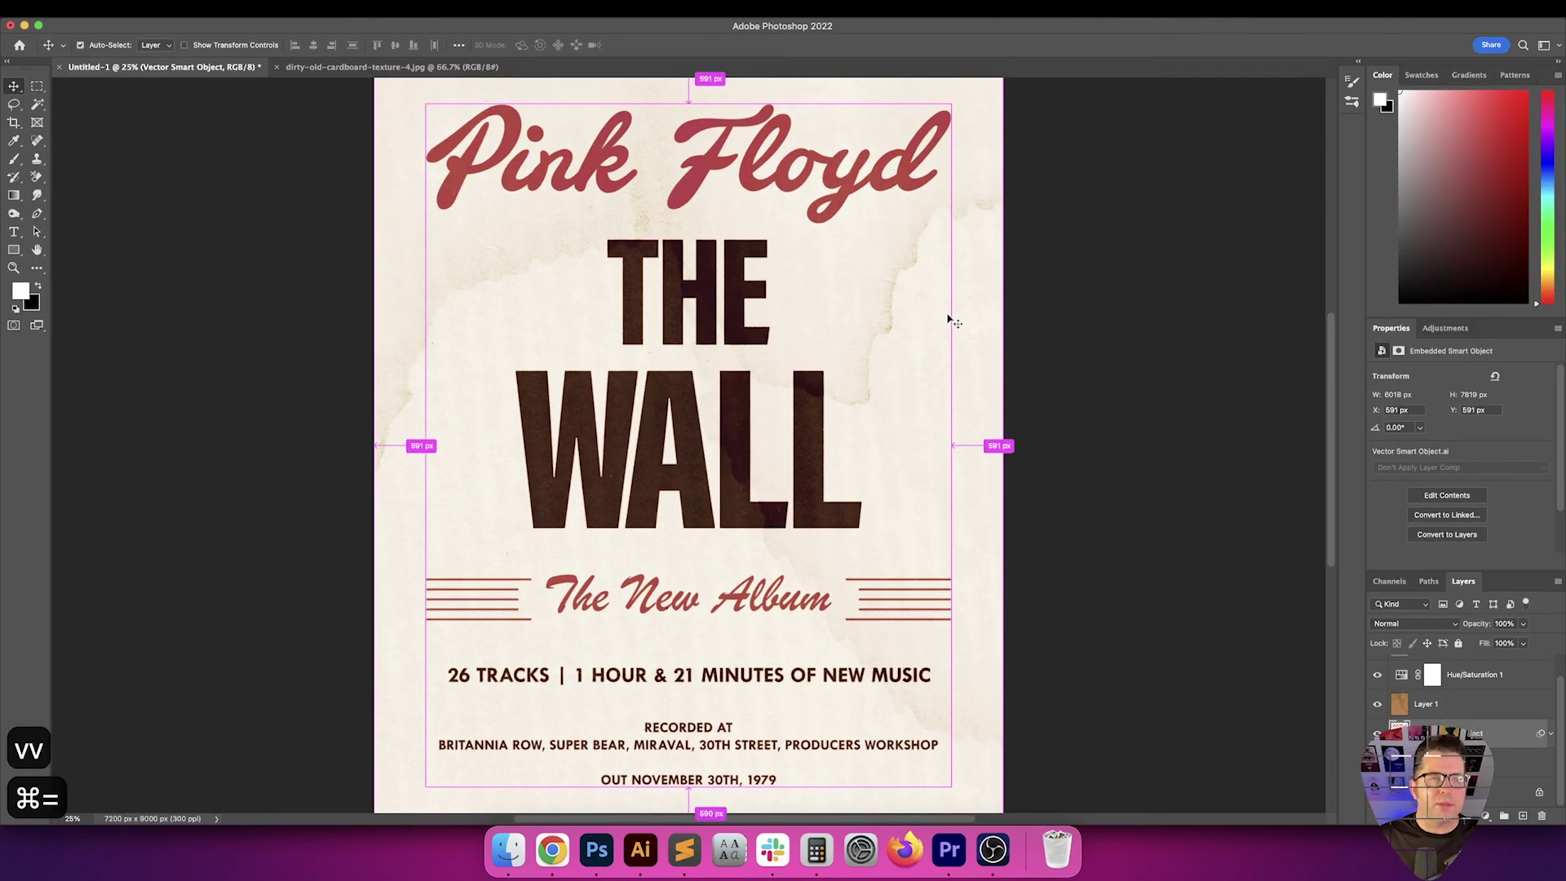
key("f")
key("f")
key("super+0")
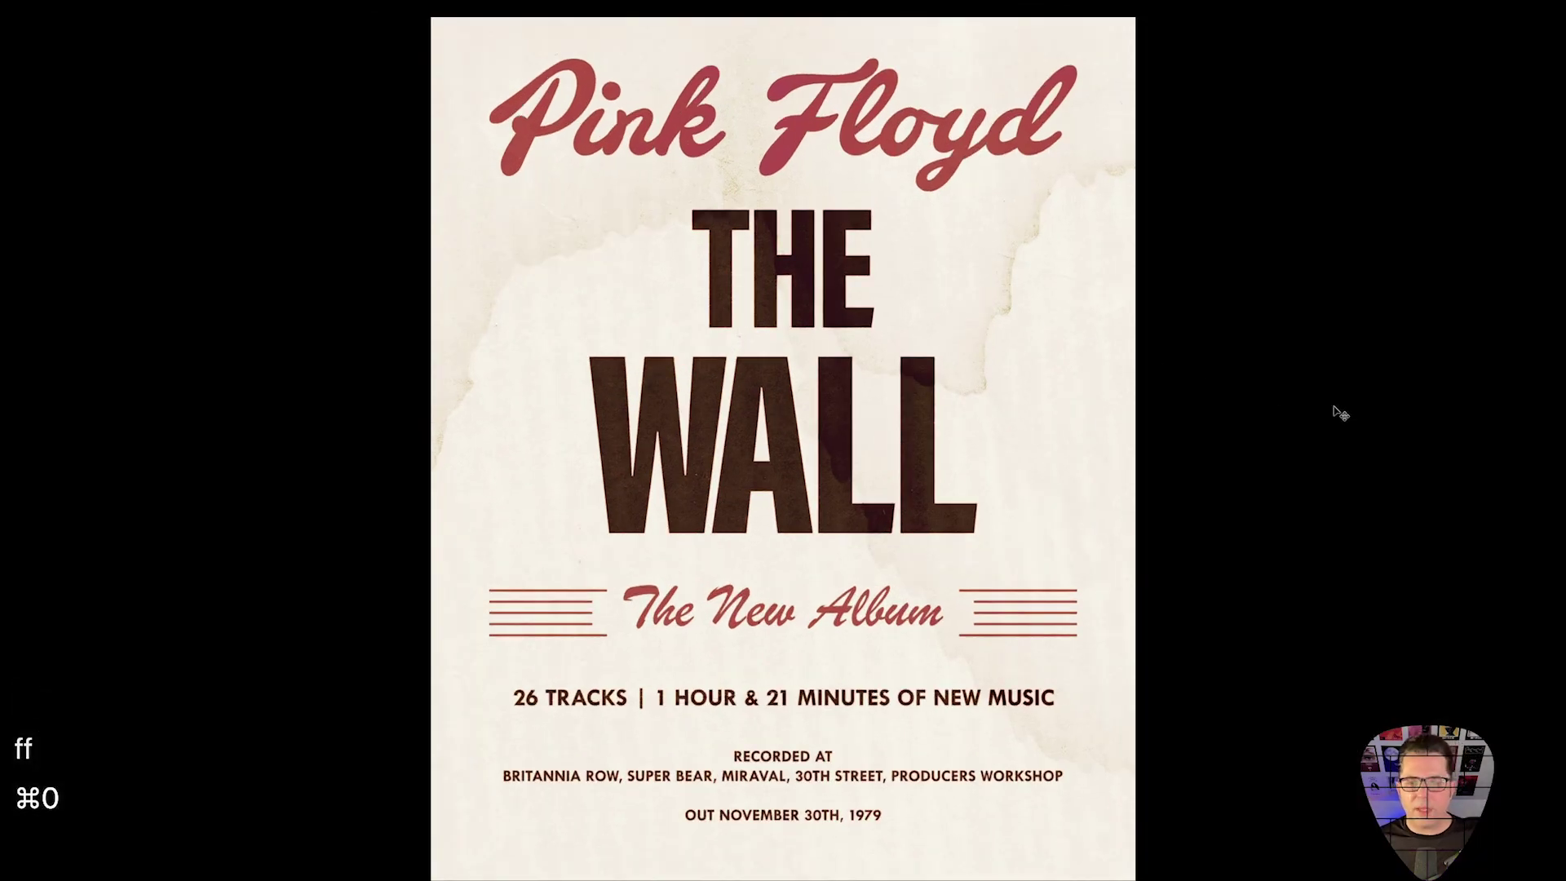